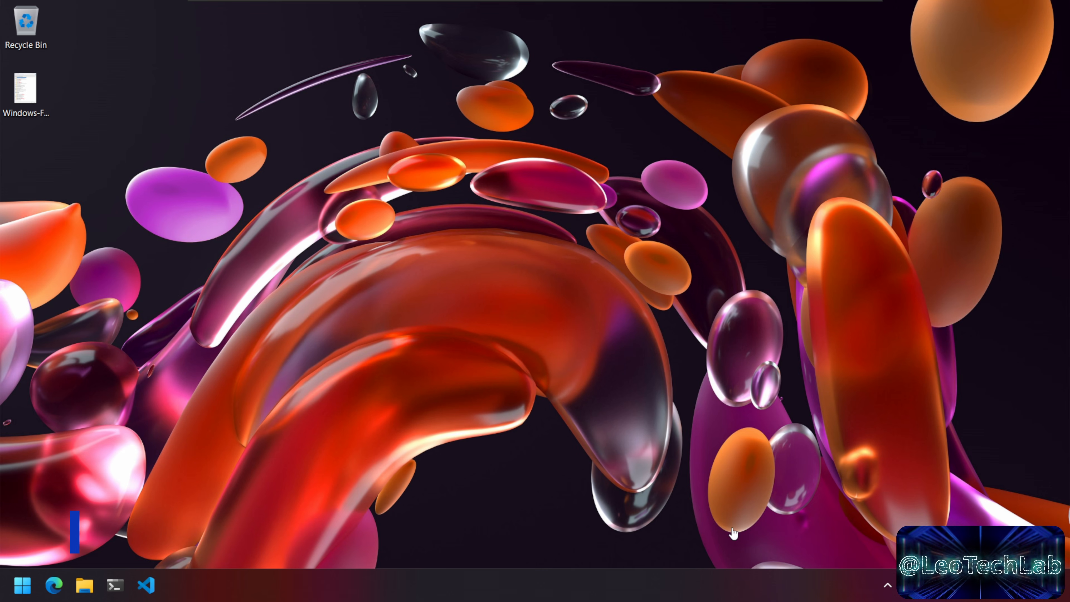
Step: Check the CPU performance details in Task Manager, then close it
key(Num_Lock)
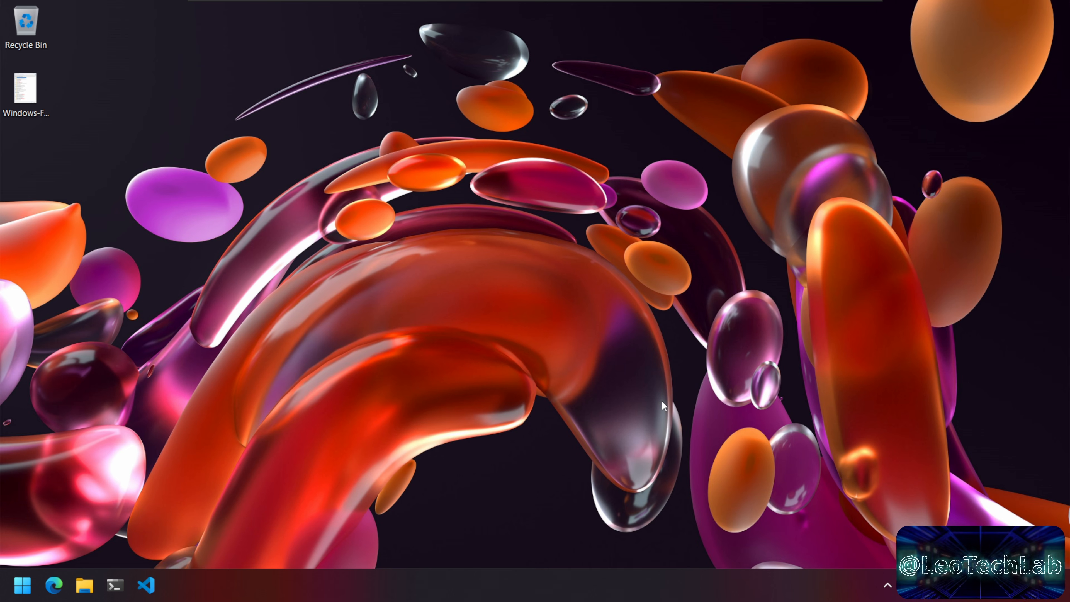
key(Num_Lock)
key(Num_Lock)
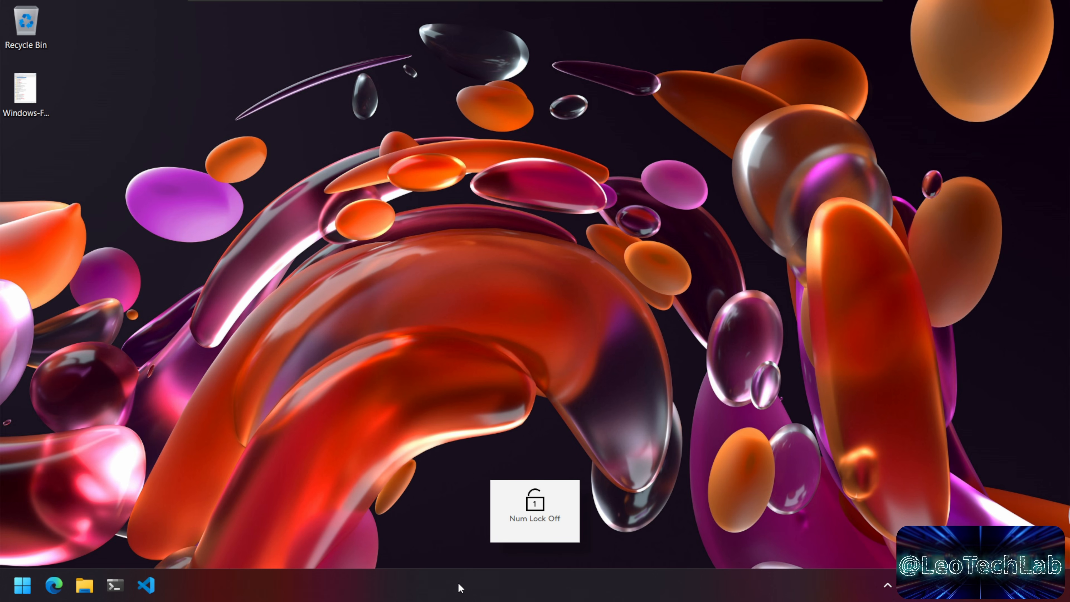
right_click(458, 584)
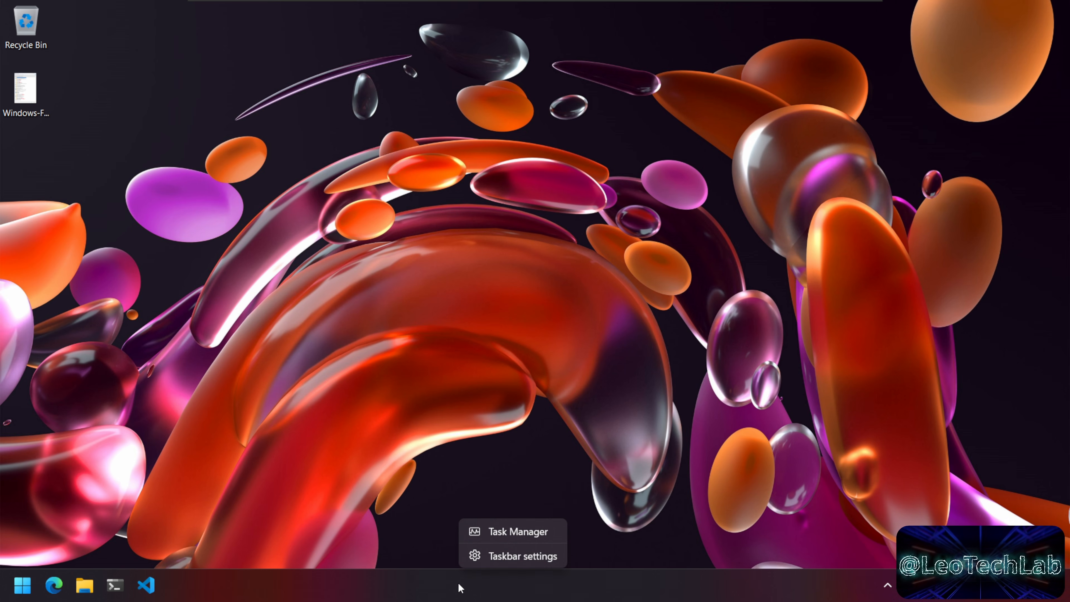
click(535, 532)
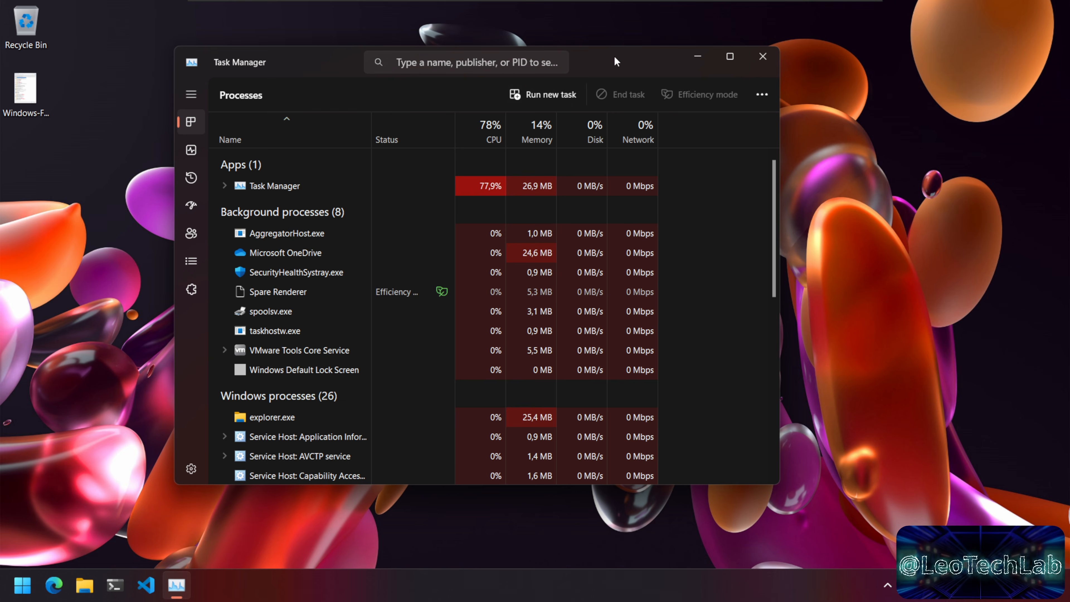
click(191, 149)
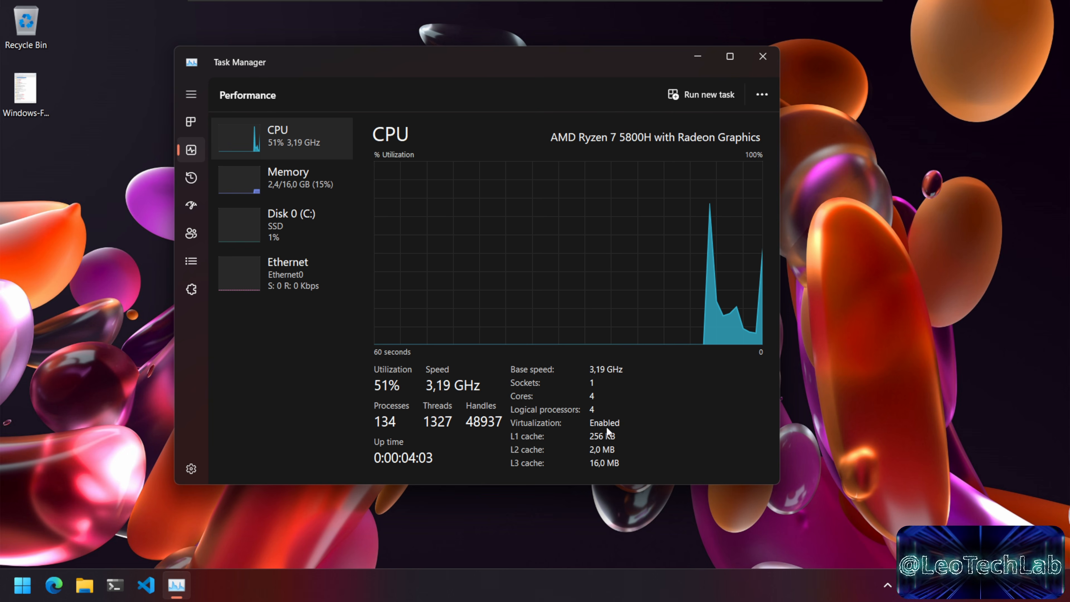
click(758, 57)
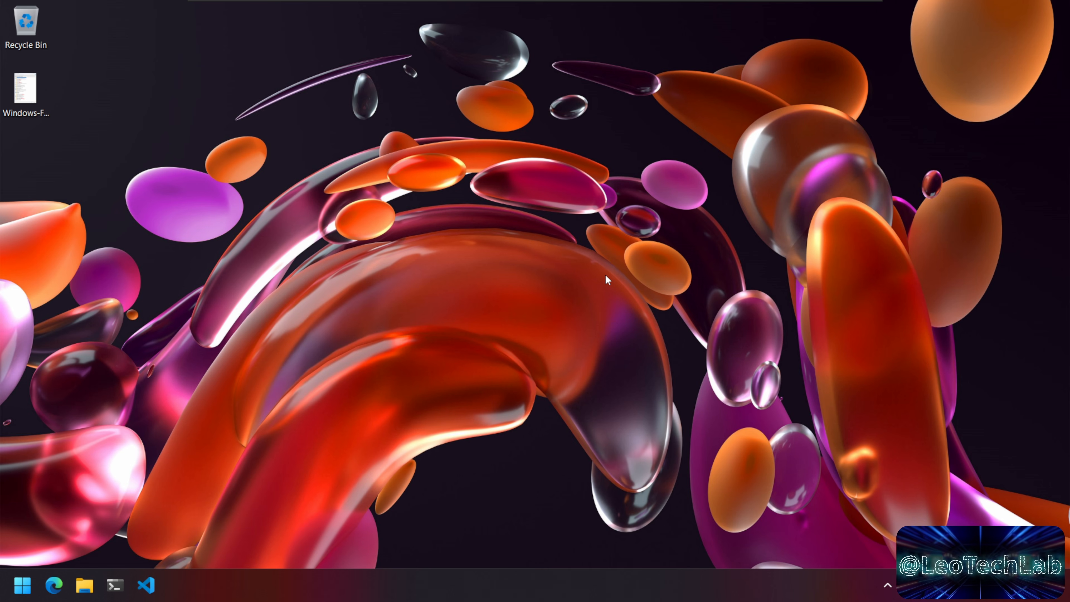
Step: Find 'advanced' startup options in Settings and confirm Restart now under Advanced startup
click(27, 591)
click(256, 87)
text(a)
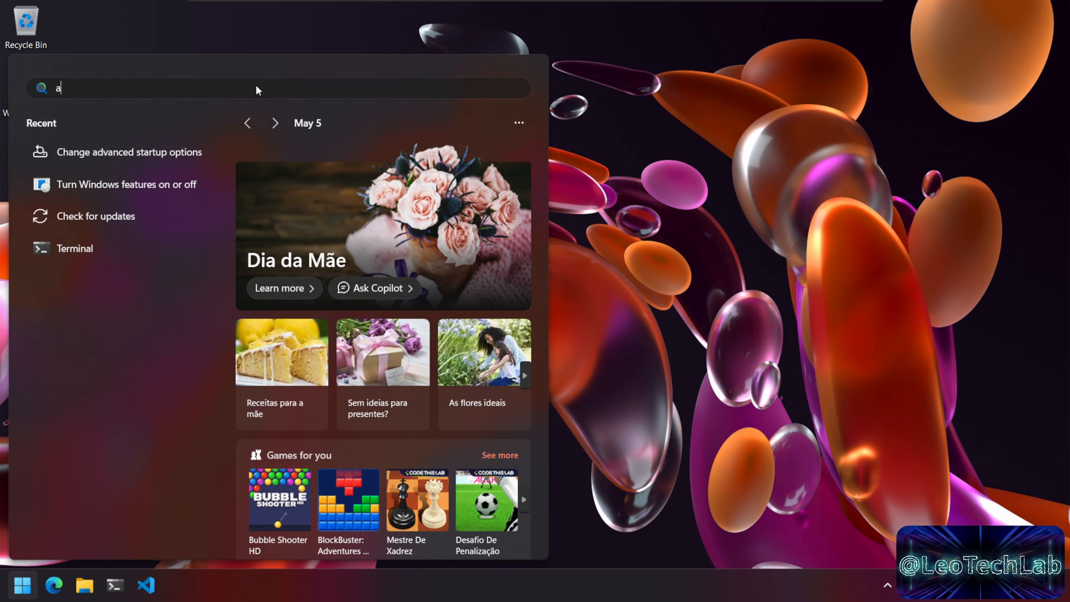
text(dvanced)
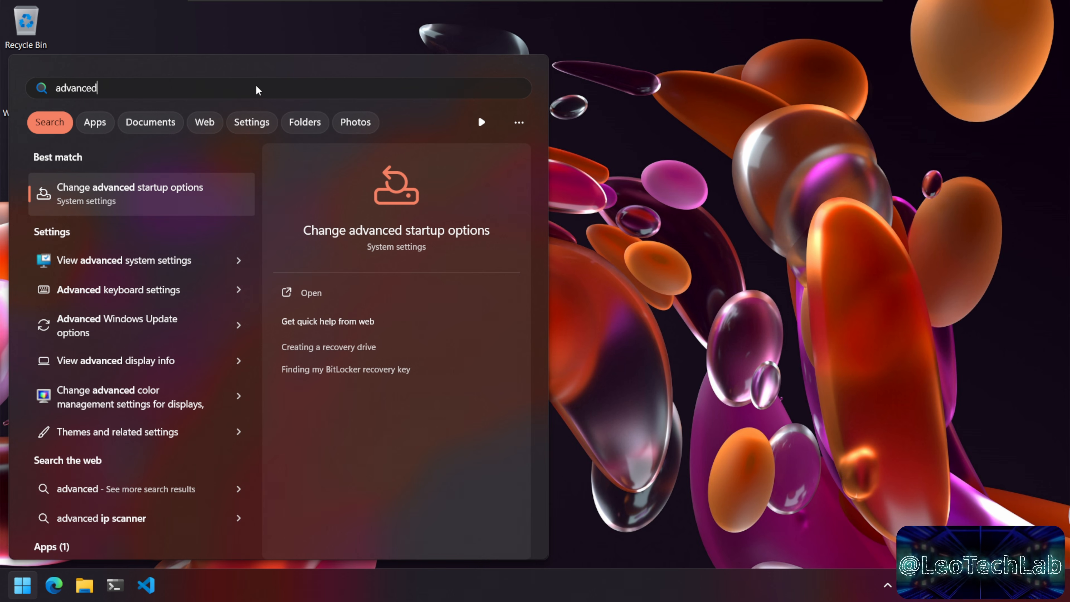
click(150, 194)
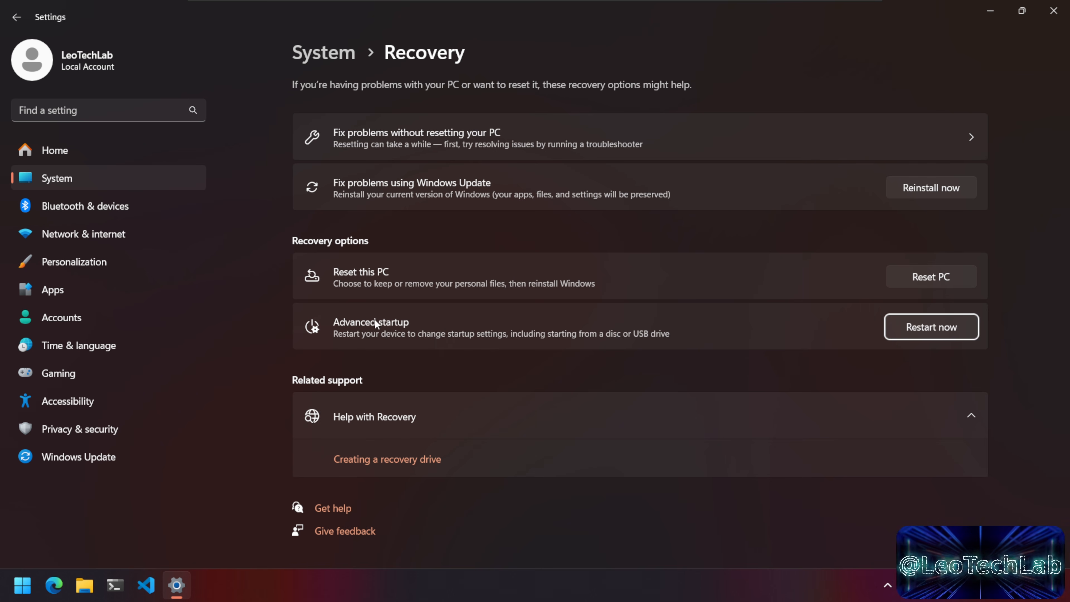
click(952, 330)
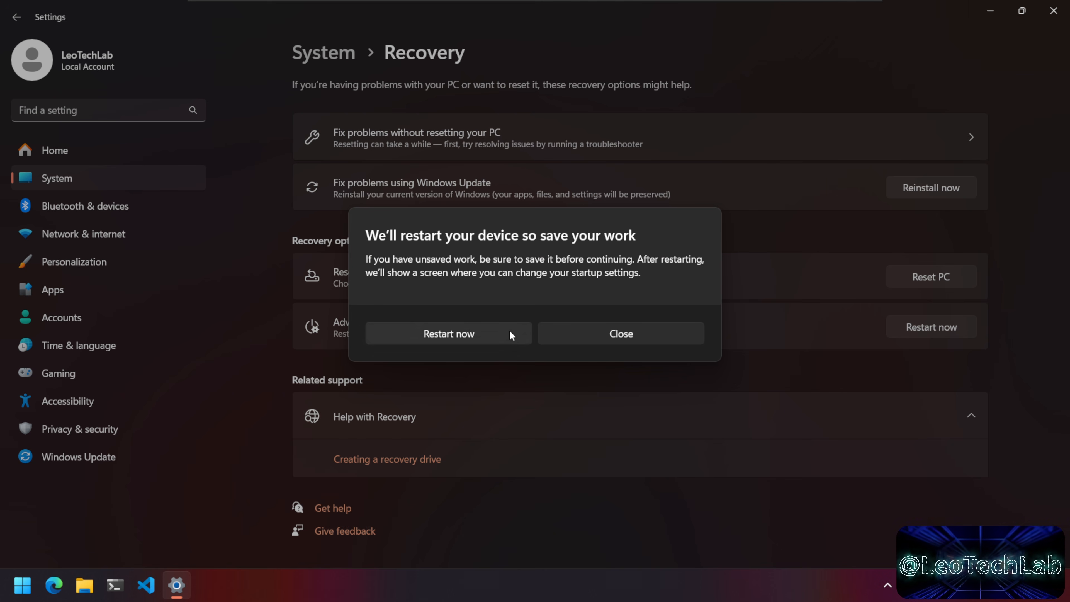
click(508, 329)
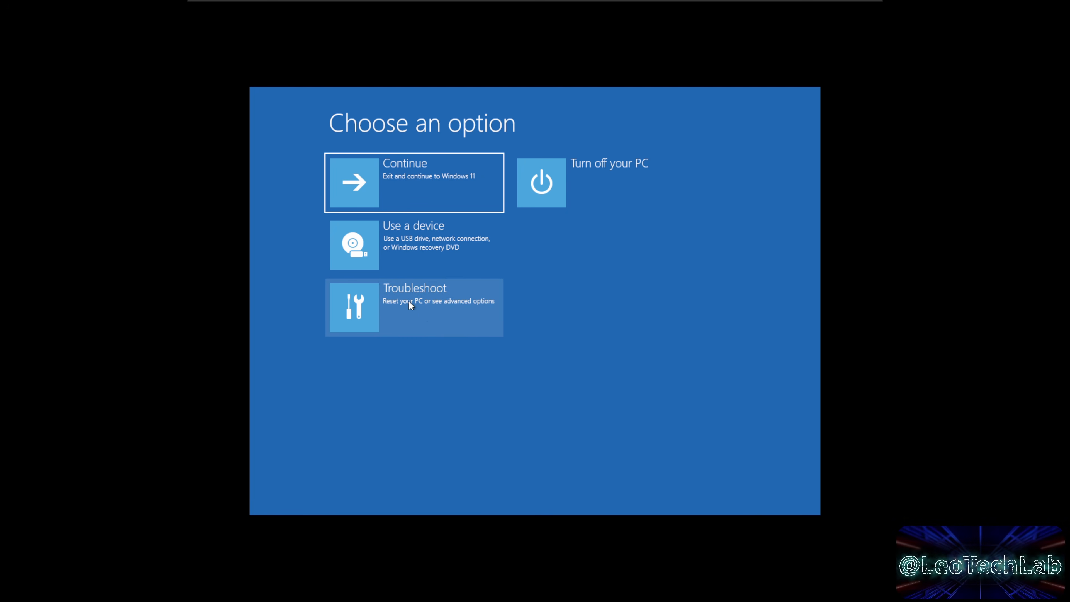
Step: Go to Troubleshoot > Advanced options and choose UEFI Firmware Settings
click(415, 313)
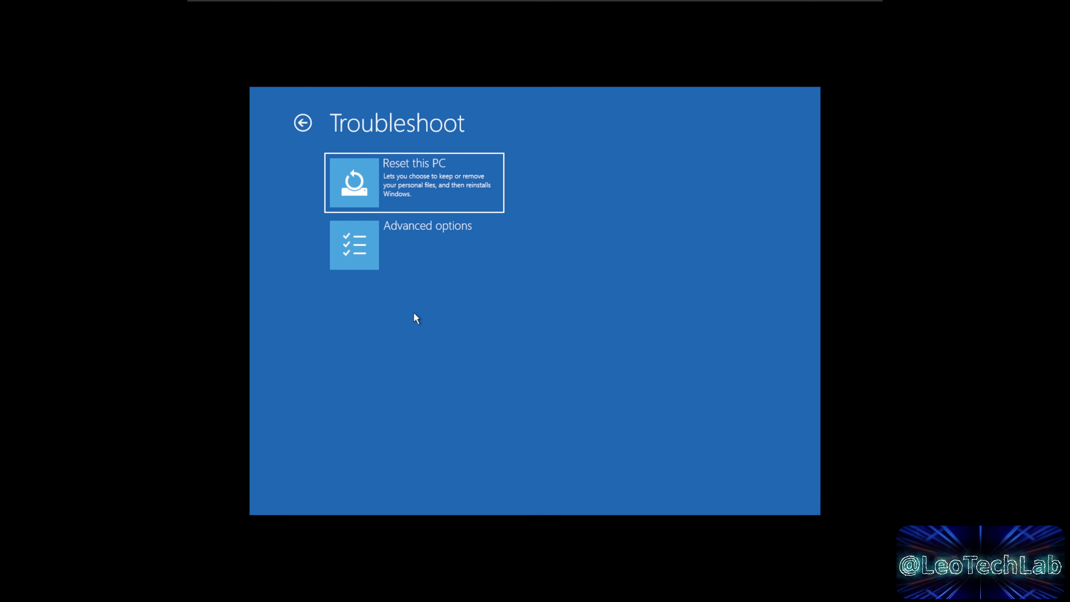
click(424, 258)
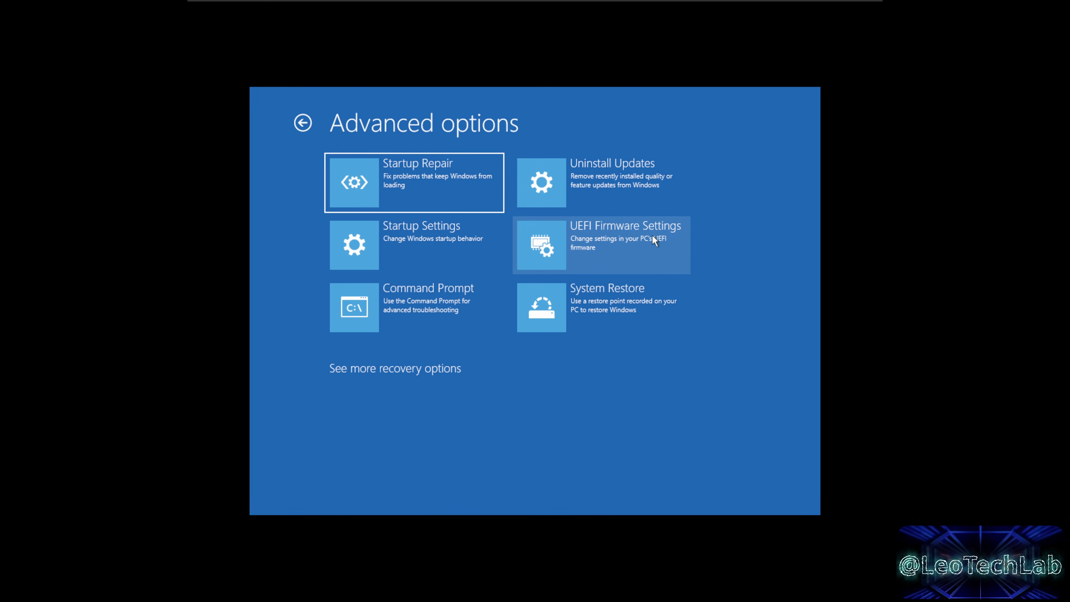
click(640, 247)
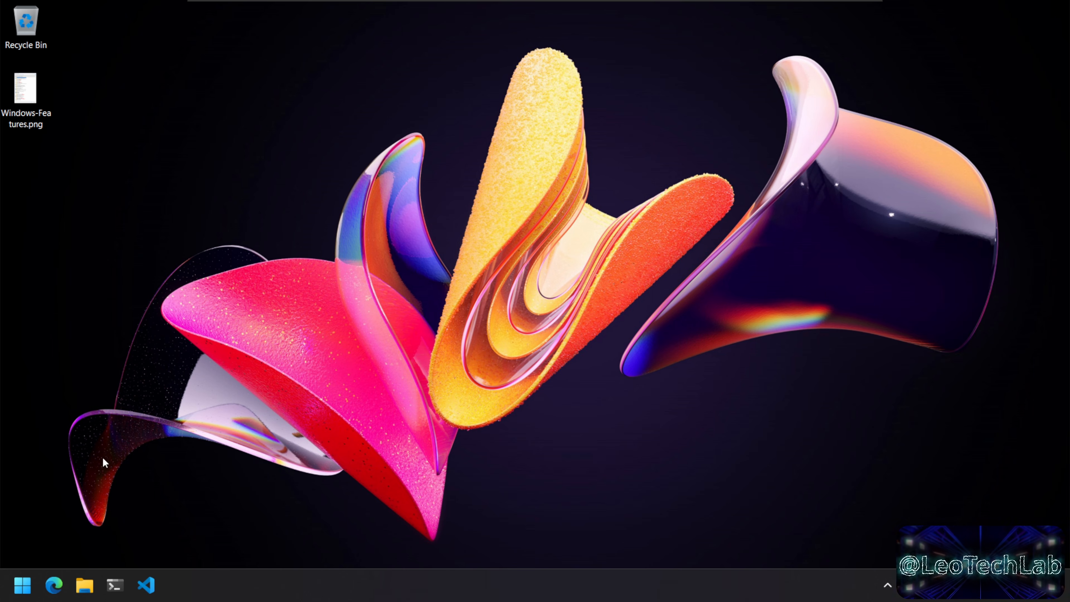
click(23, 588)
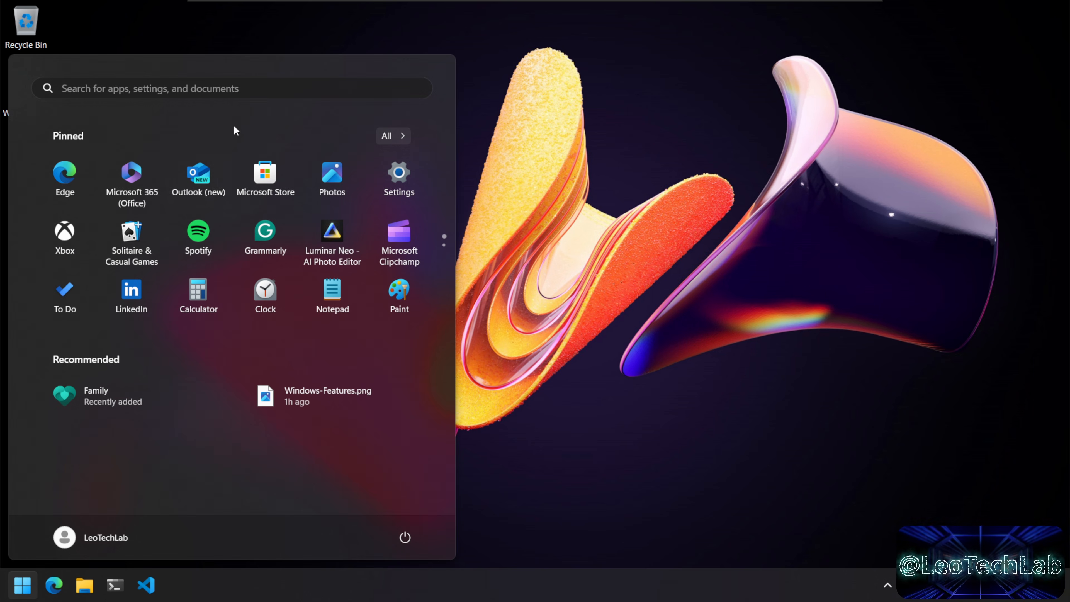
click(257, 93)
text(win)
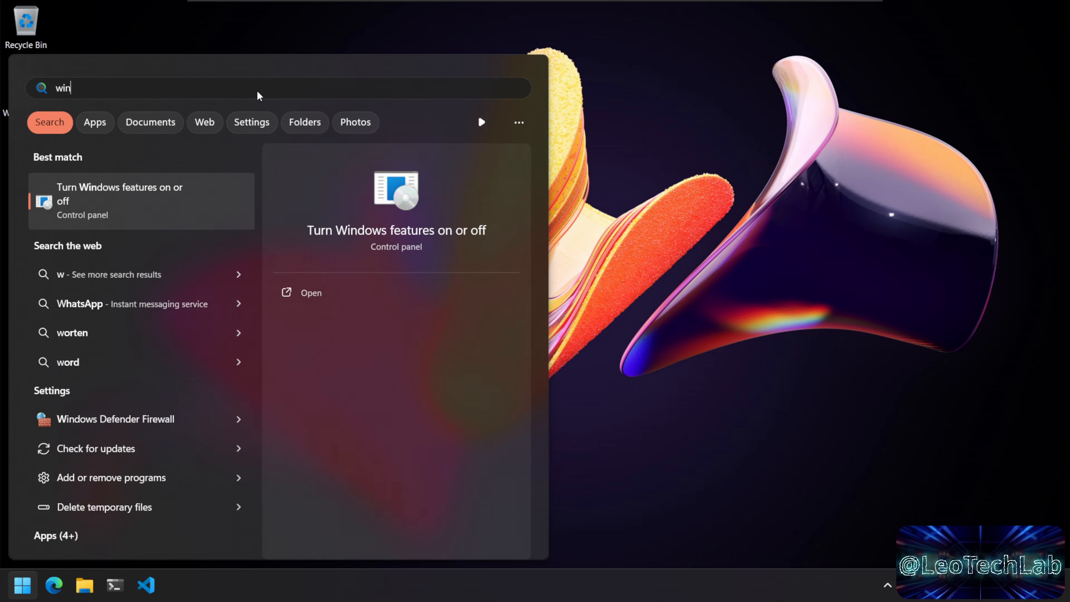
text(dows feature)
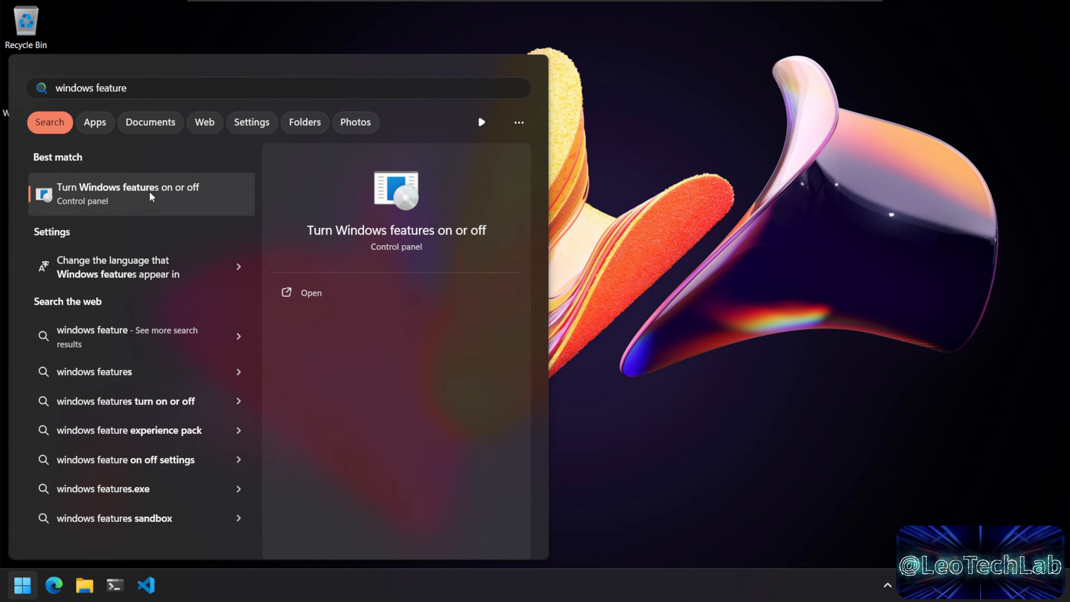
click(167, 191)
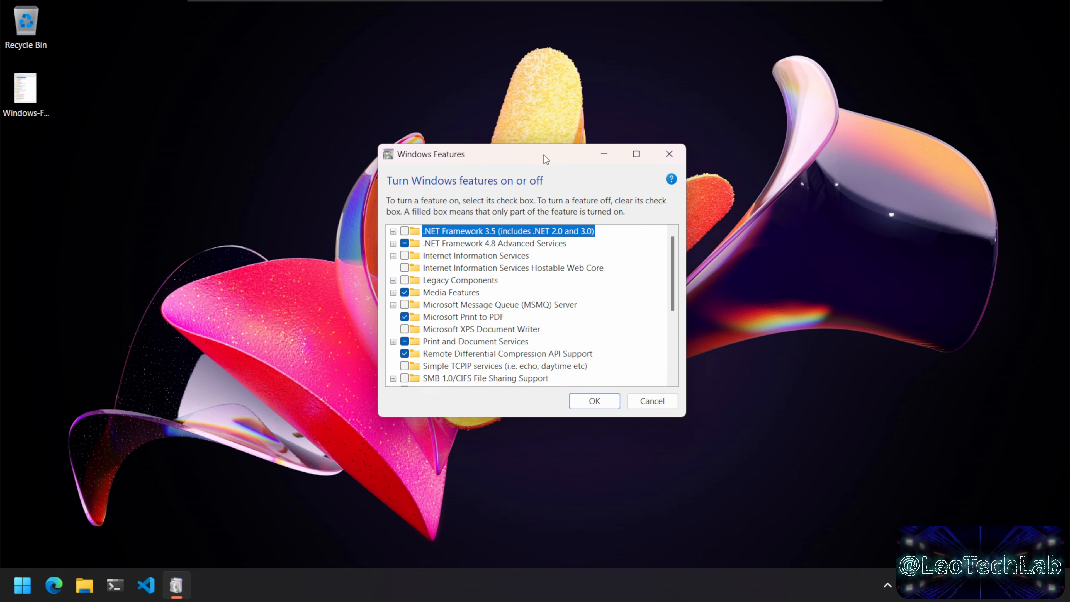
drag(544, 155, 488, 76)
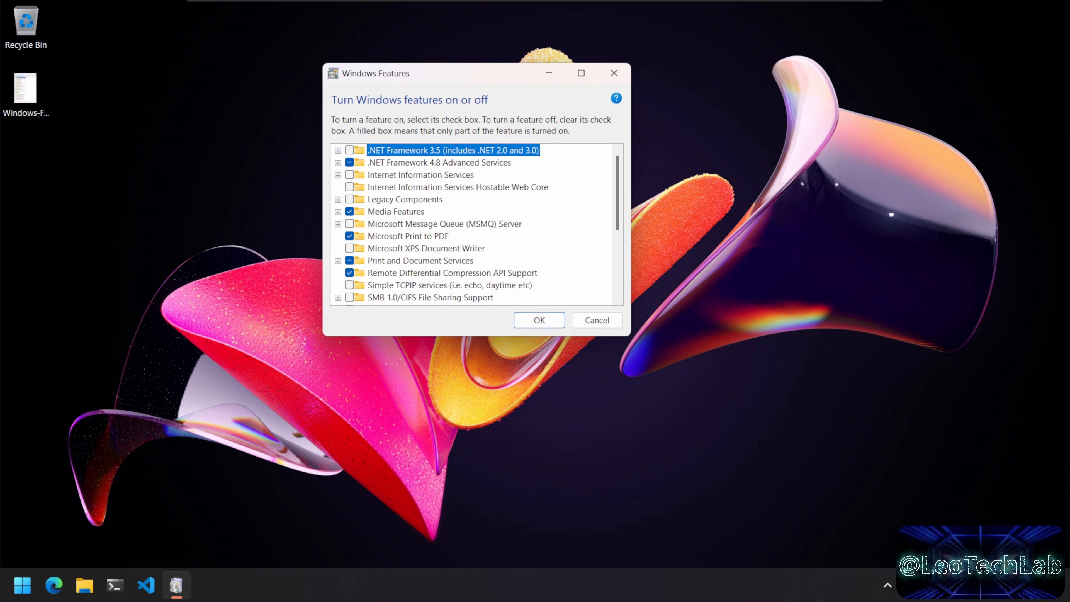
drag(629, 335, 735, 522)
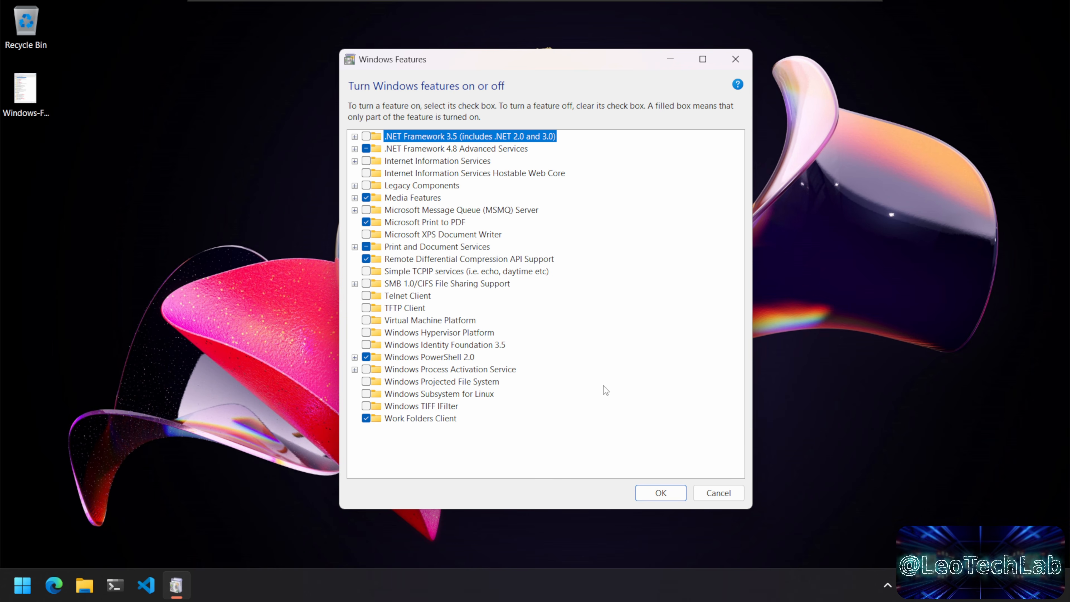
click(717, 493)
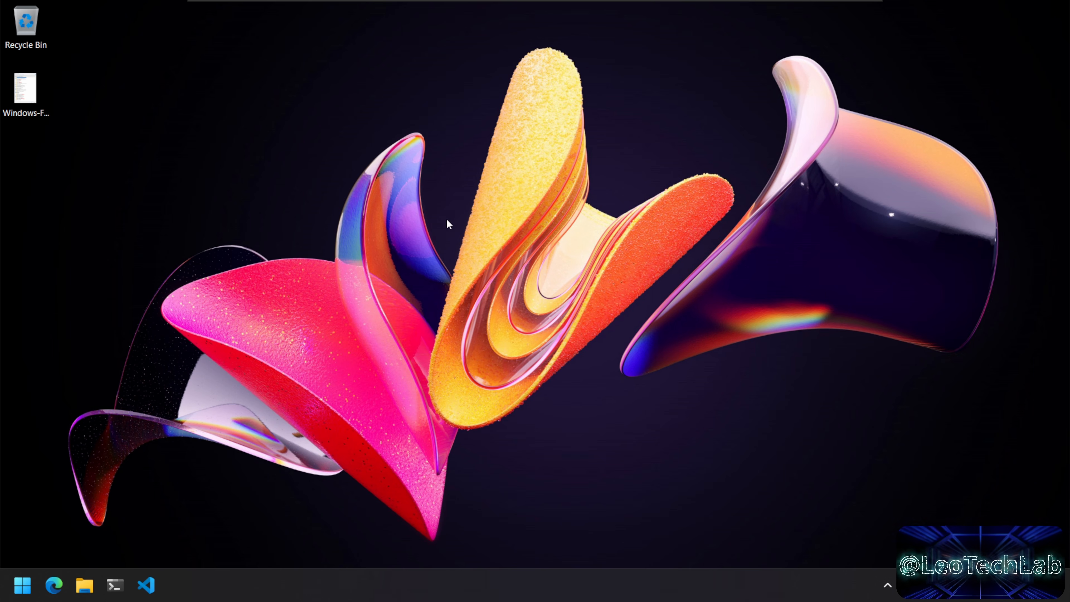
double_click(35, 104)
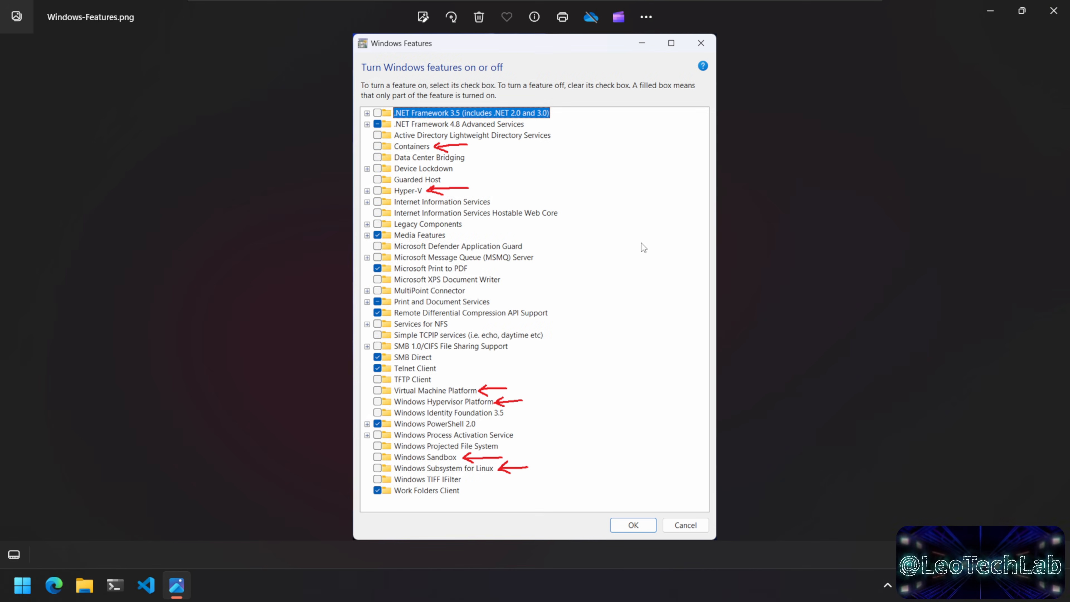
key(F11)
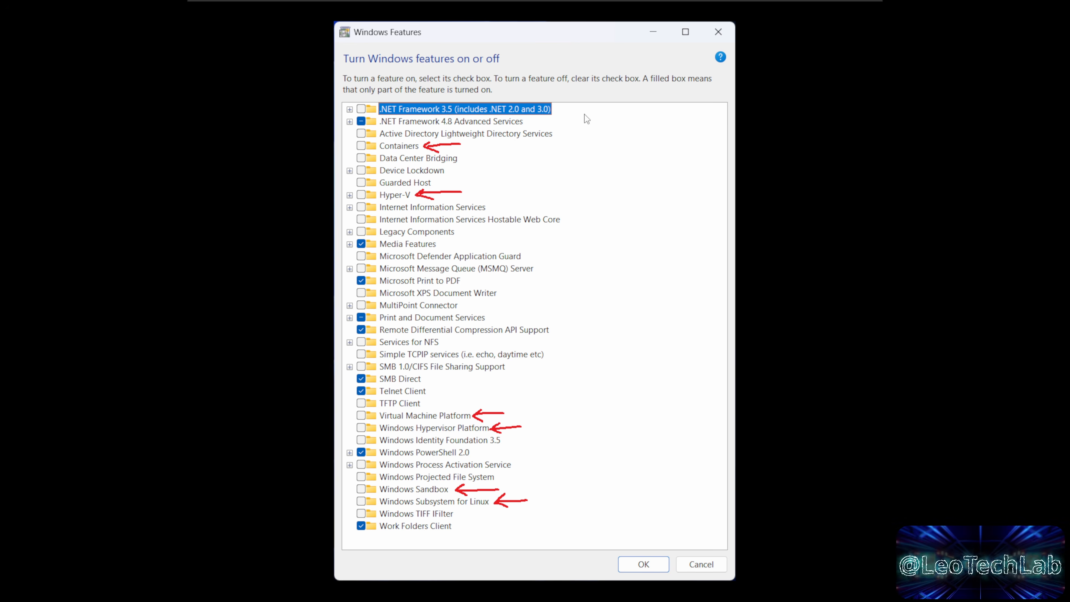
key(Num_Lock)
key(Num_Lock)
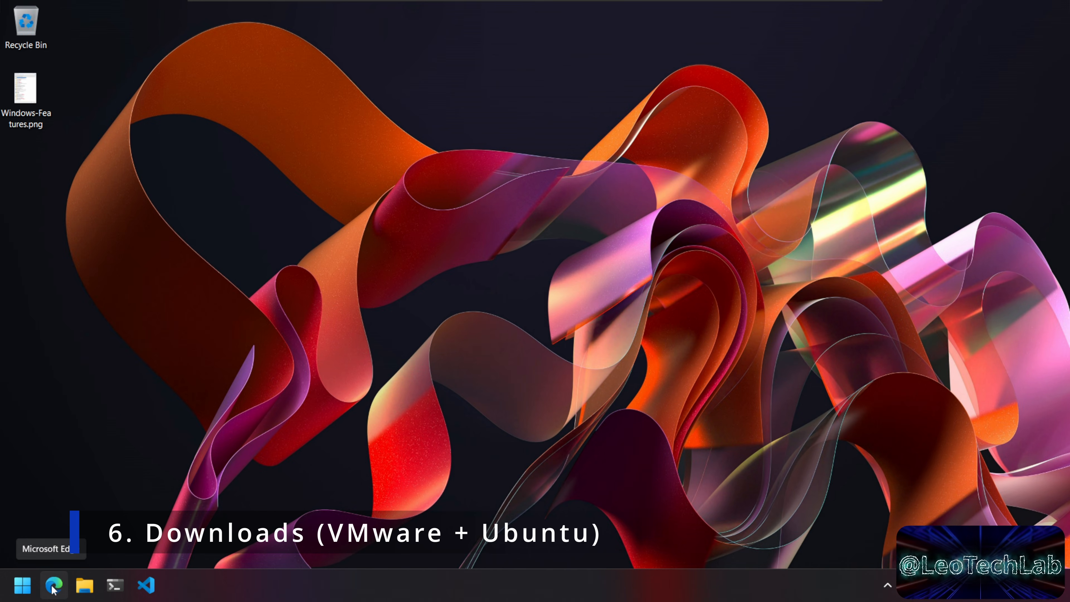
Step: Open the VMware Workstation Player download page in Edge
click(53, 587)
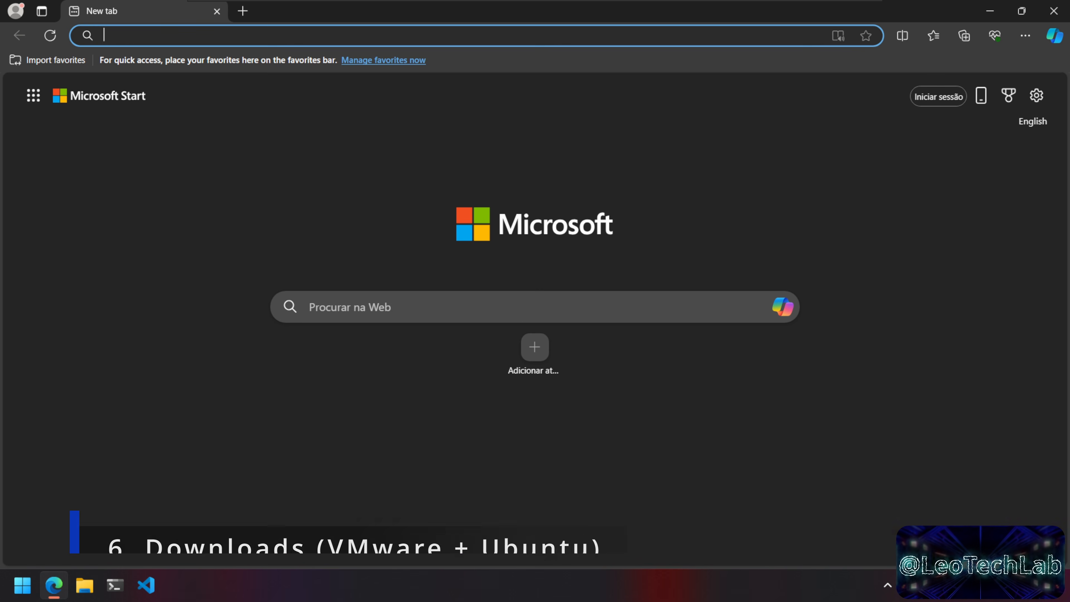
text(www.vmware.com/go/downloadplayer)
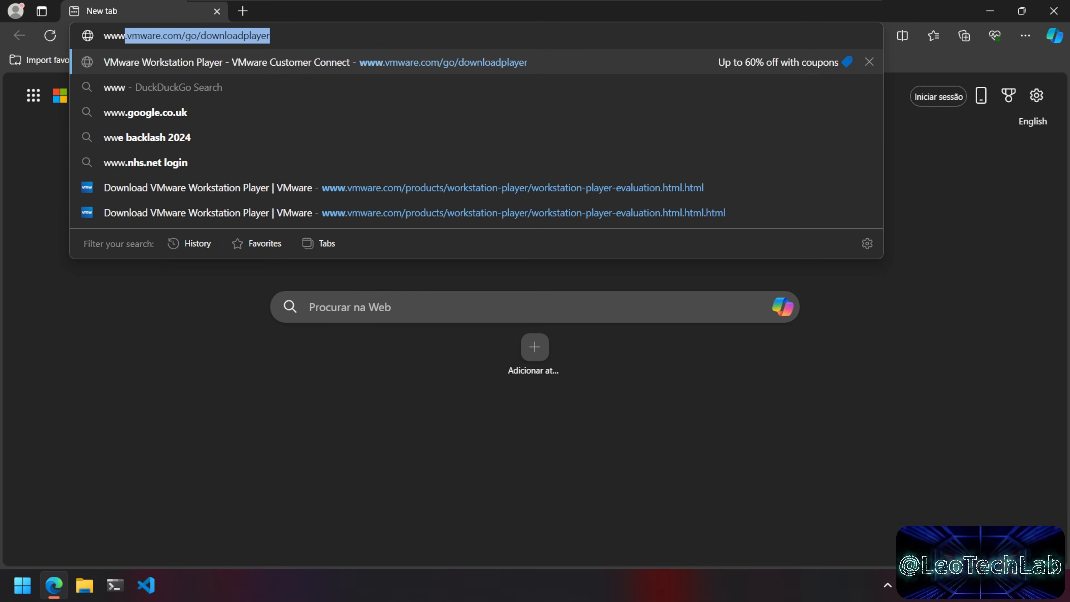
key(End)
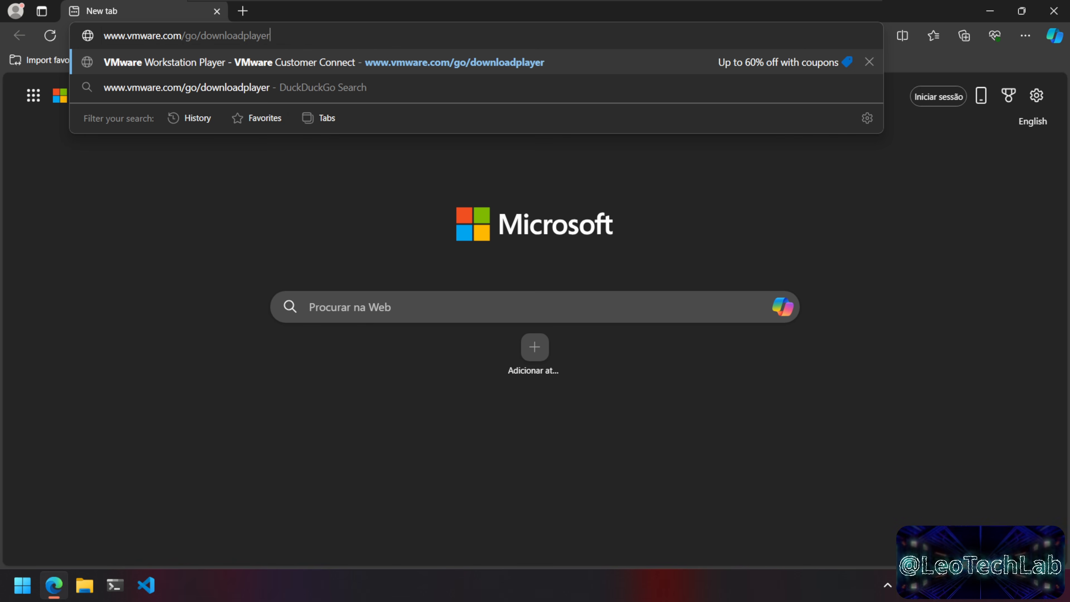
key(Return)
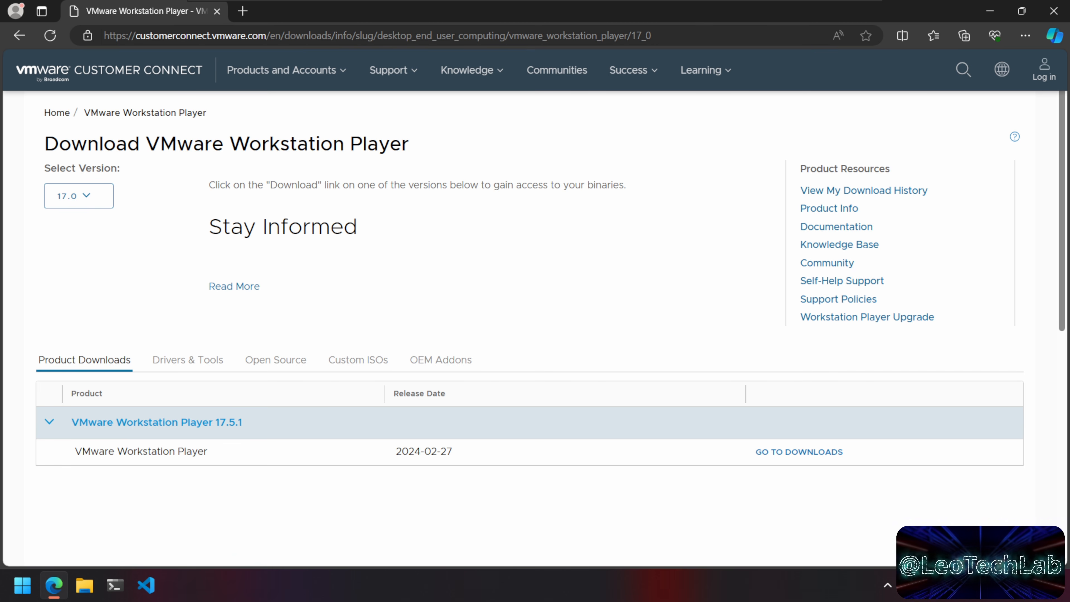
click(266, 434)
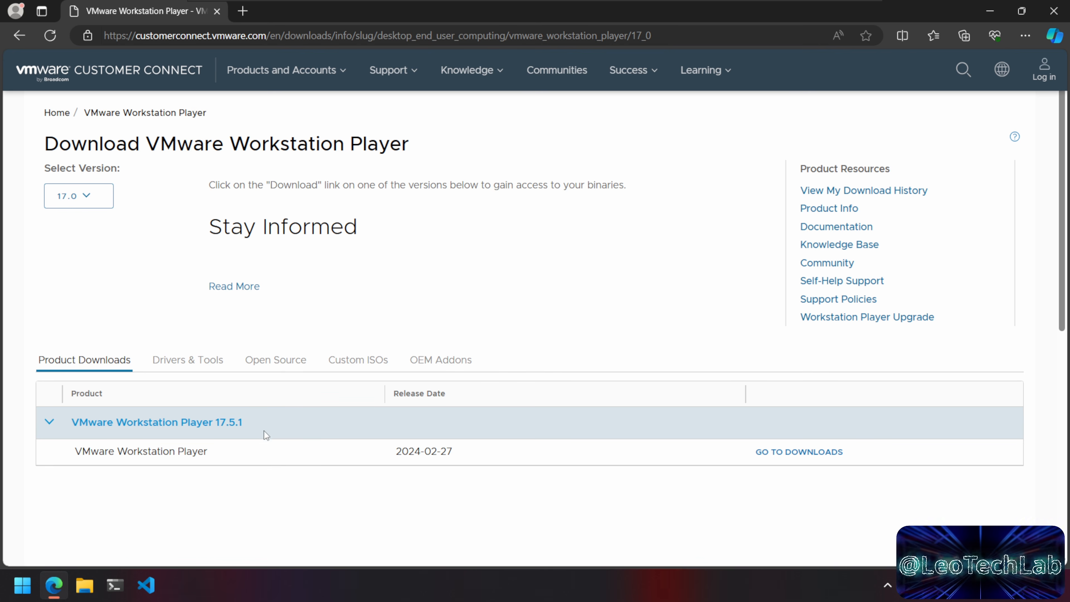
Step: Download the VMware Workstation 17.5.1 Player installer for Windows 64-bit Operating Systems
click(813, 454)
scroll(813, 453, down, 2)
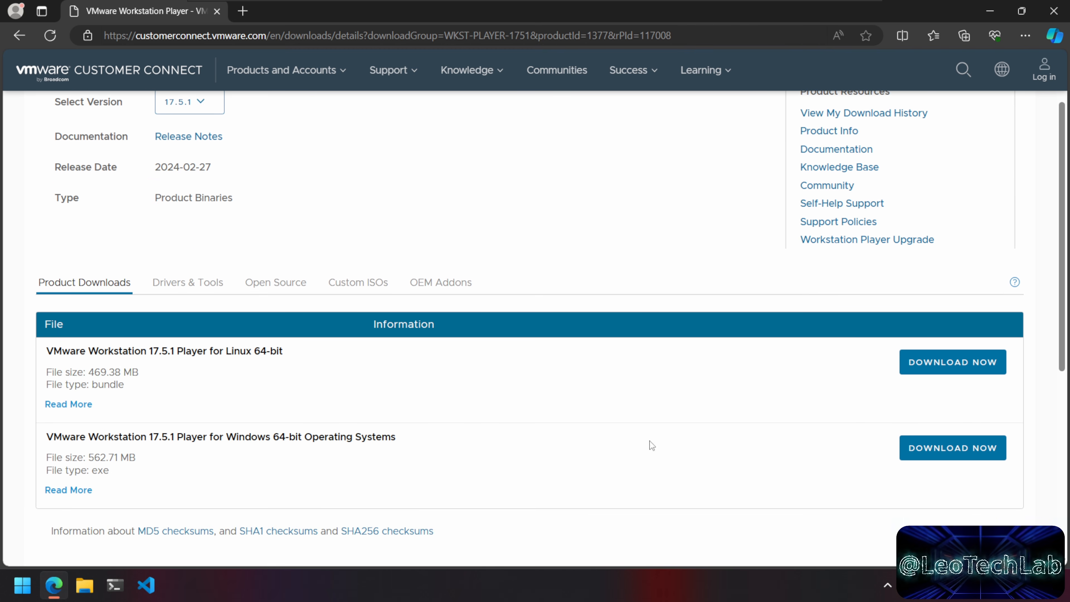
drag(160, 436, 395, 437)
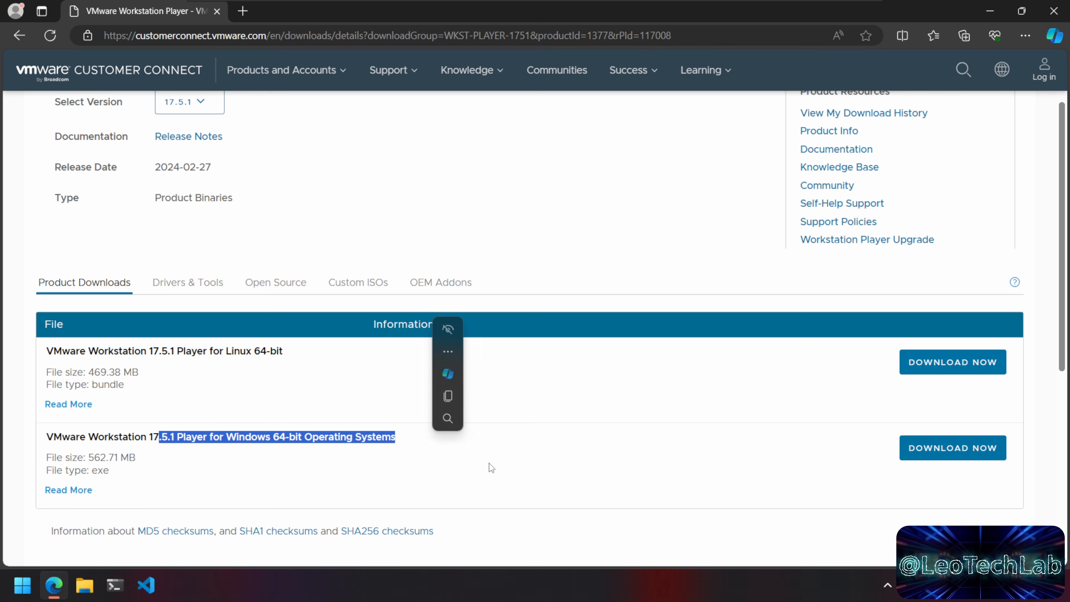
click(493, 466)
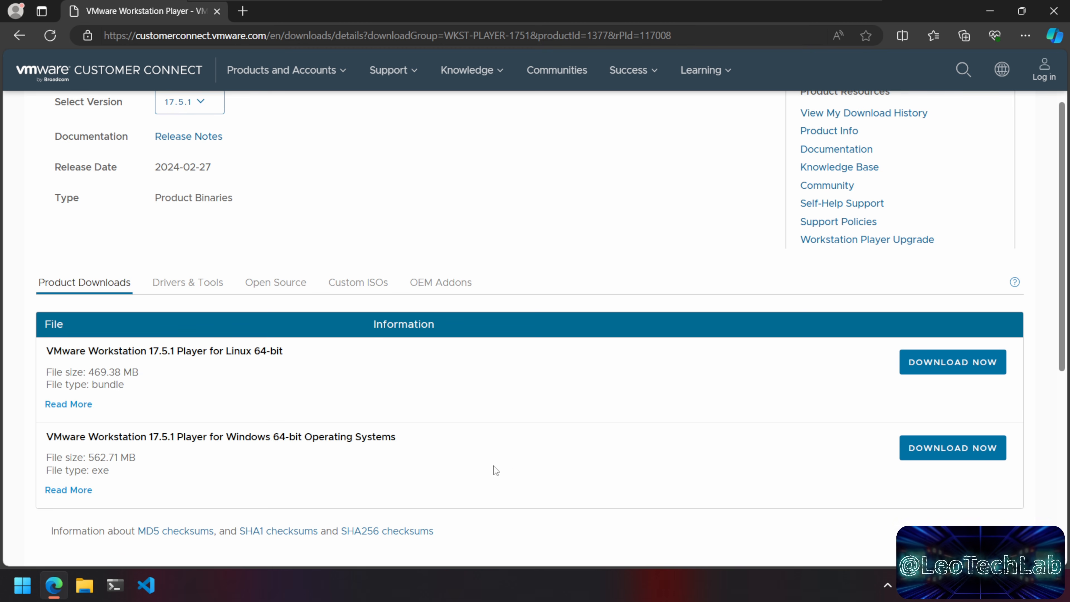
click(949, 456)
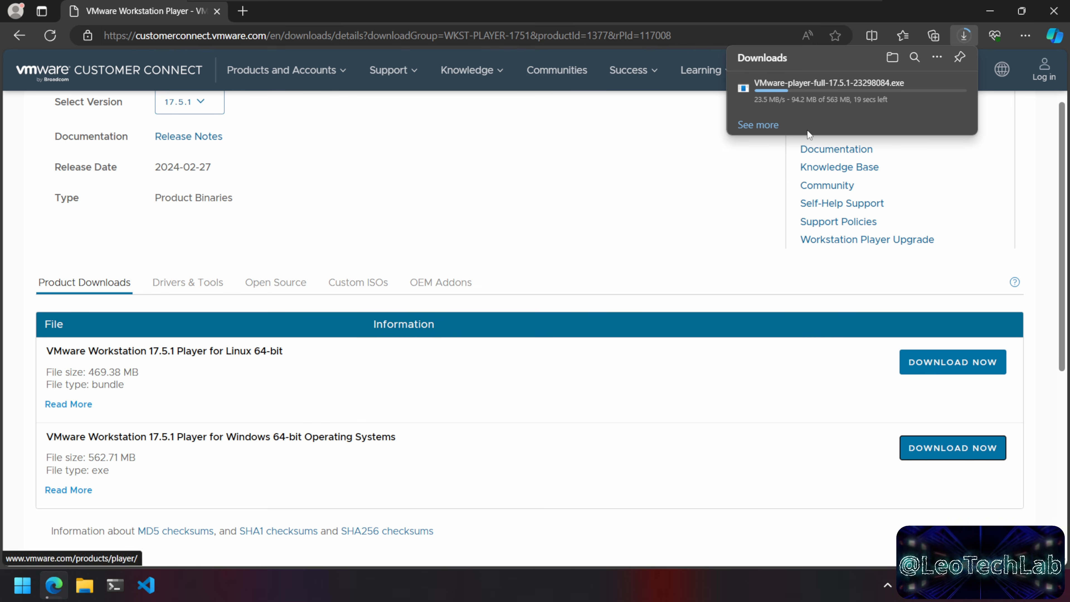
click(244, 11)
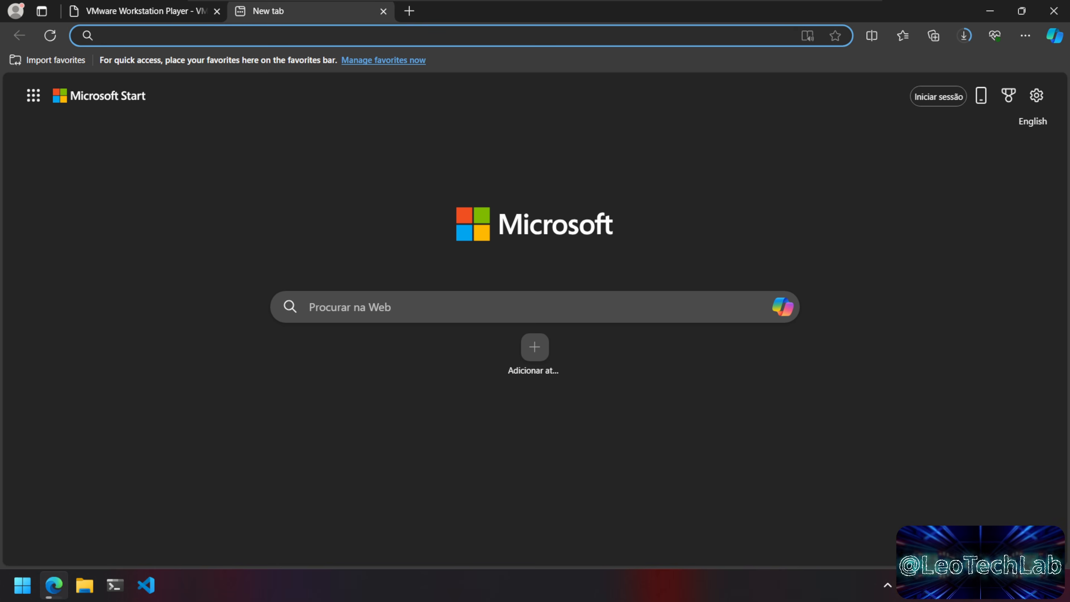
Step: Search 'ubuntu server download', open Get Ubuntu Server, and save cookies with optional trackers off
text(ubuntu ser)
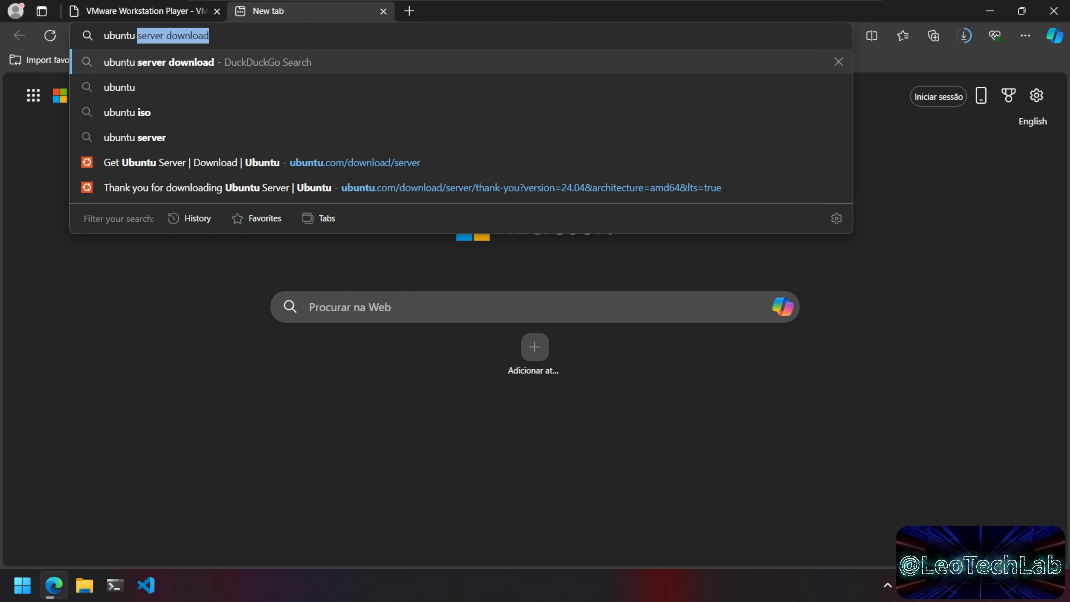
text(ver download)
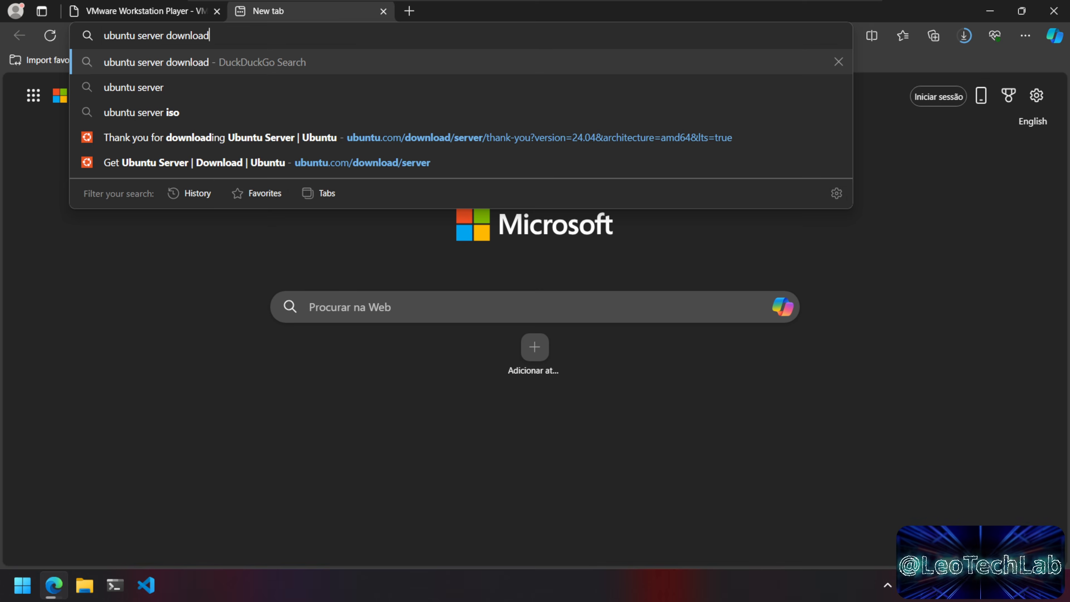
key(Return)
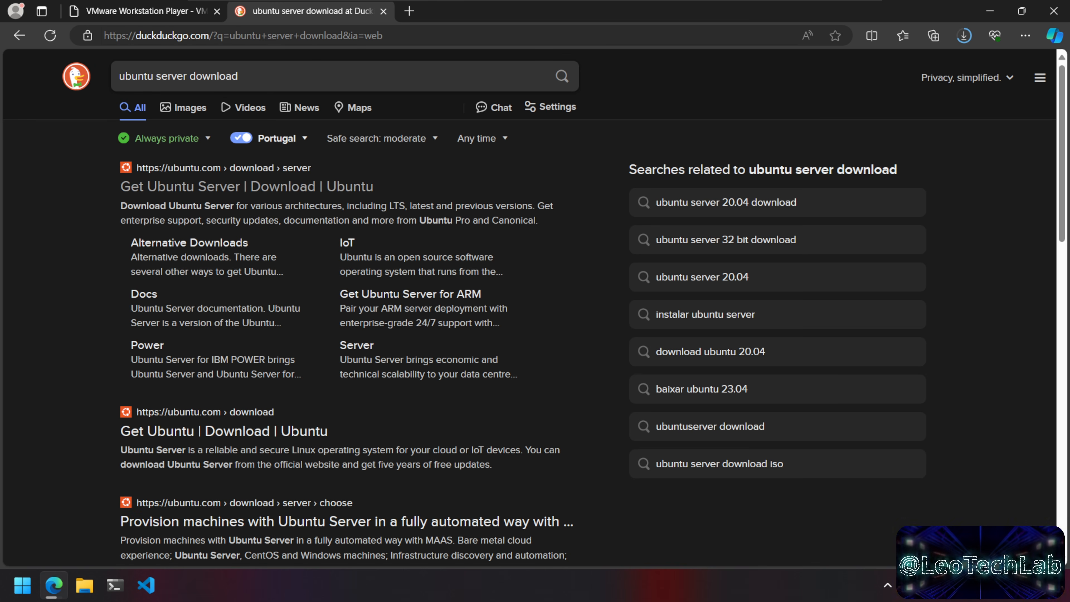
click(233, 189)
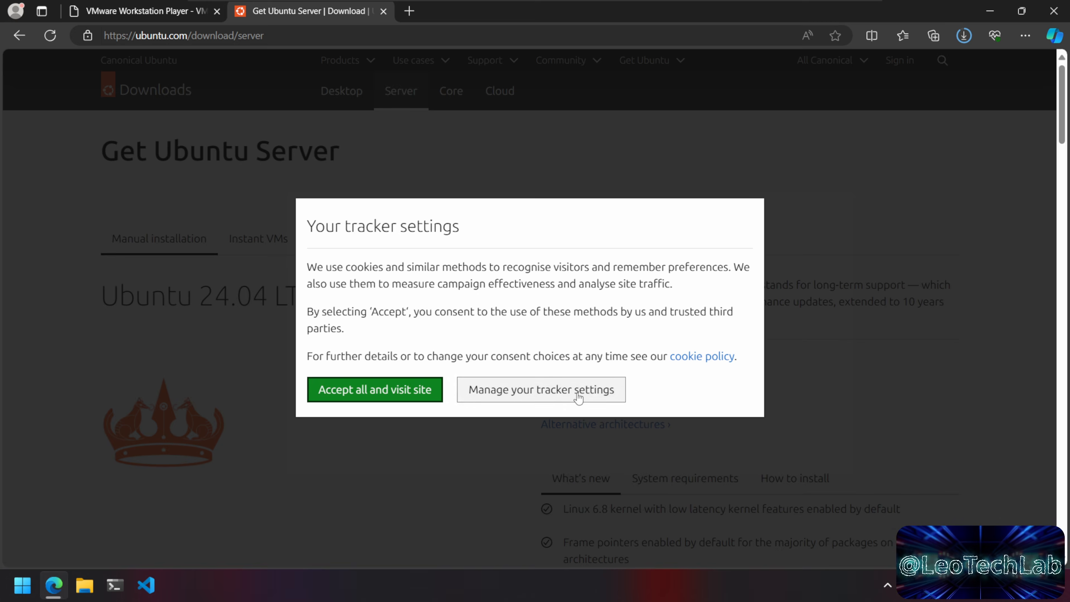
click(576, 397)
scroll(498, 403, down, 5)
click(386, 491)
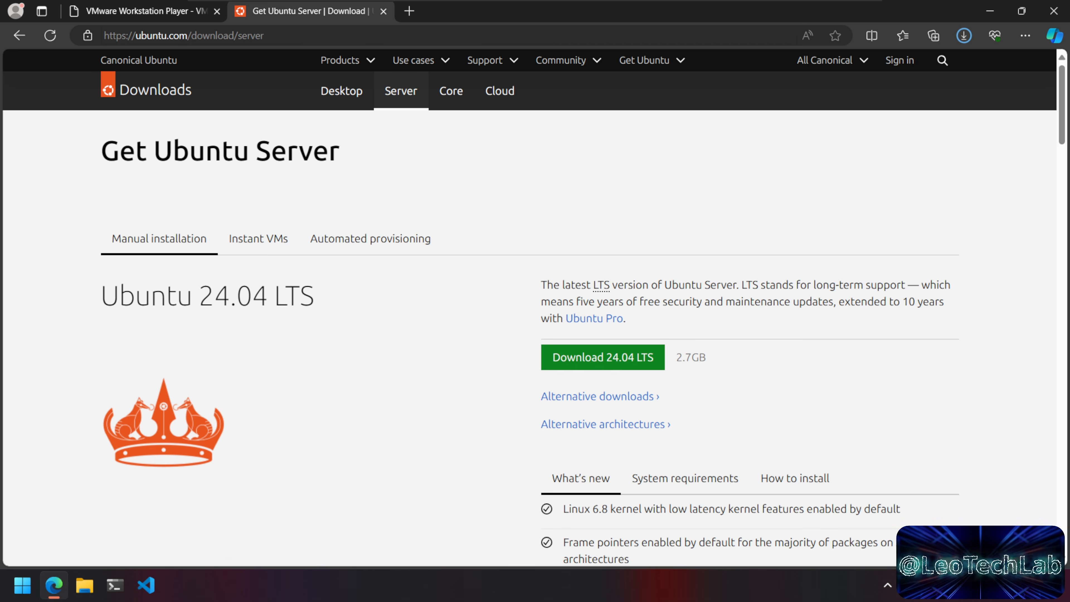
Step: Download the Ubuntu Server 24.04 LTS image and dismiss the cookie notice
drag(199, 295, 230, 295)
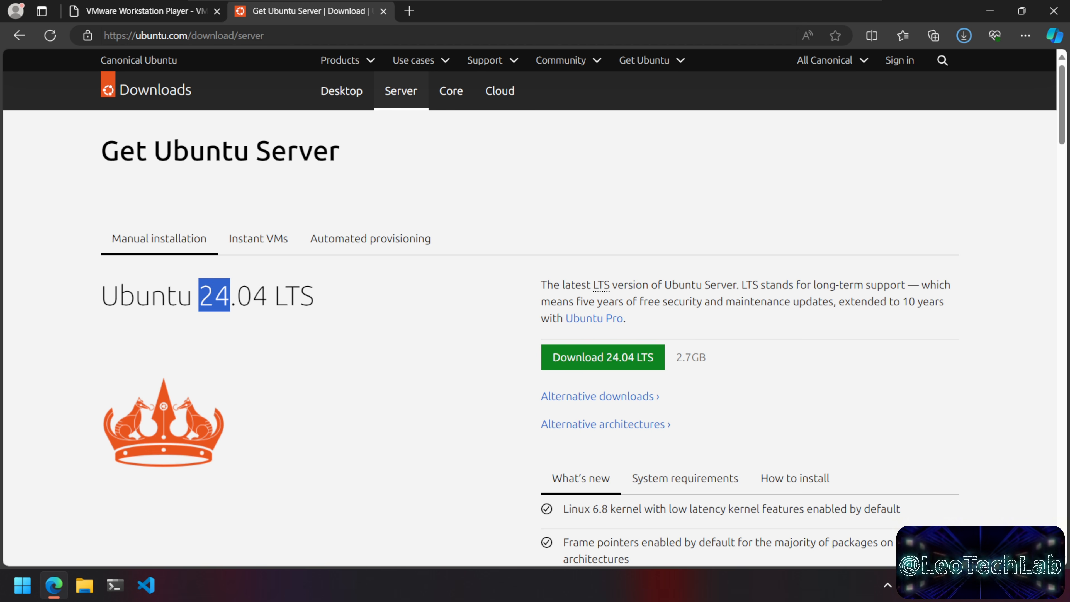
click(314, 315)
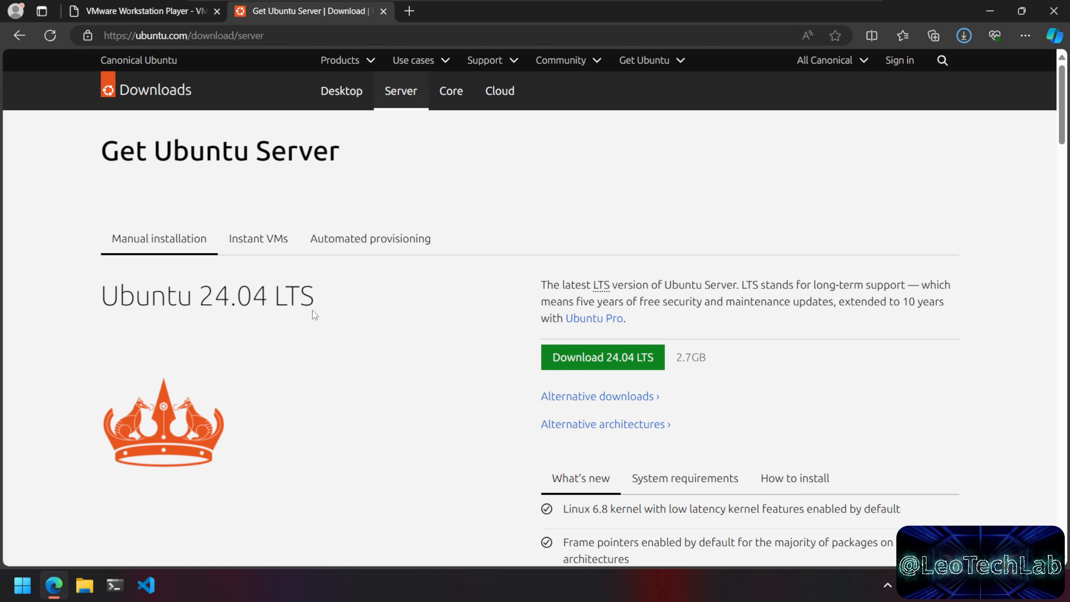
drag(275, 295, 384, 316)
click(384, 311)
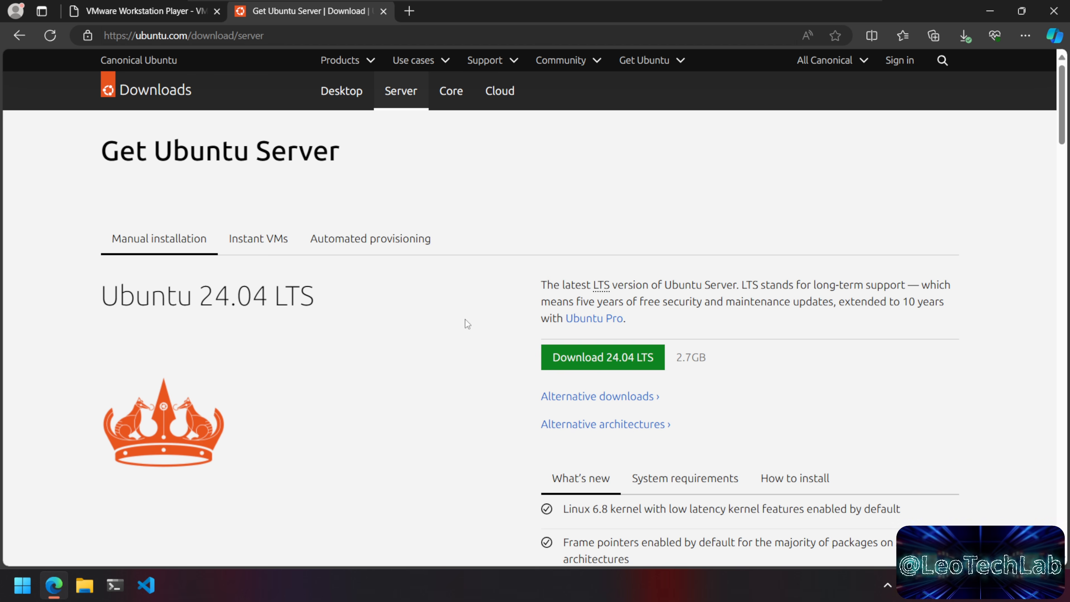
click(639, 360)
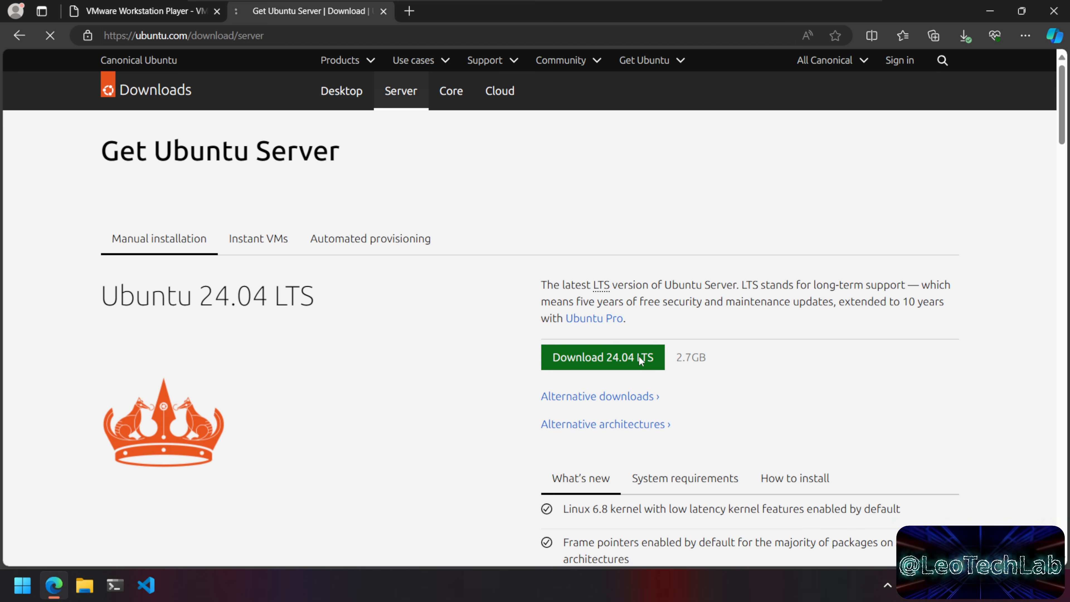
click(574, 391)
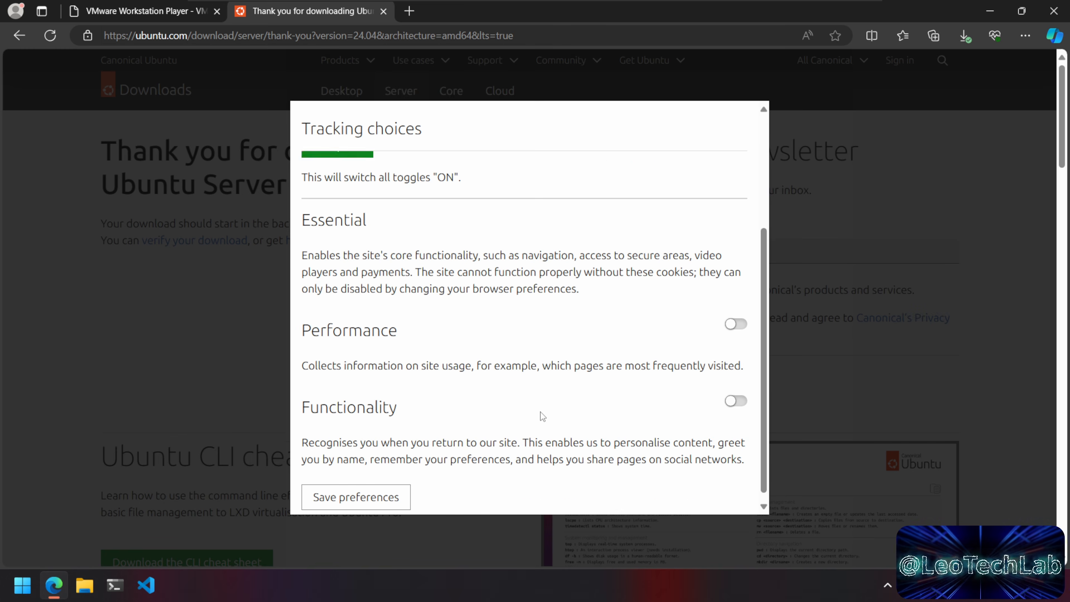
scroll(543, 417, down, 3)
click(390, 497)
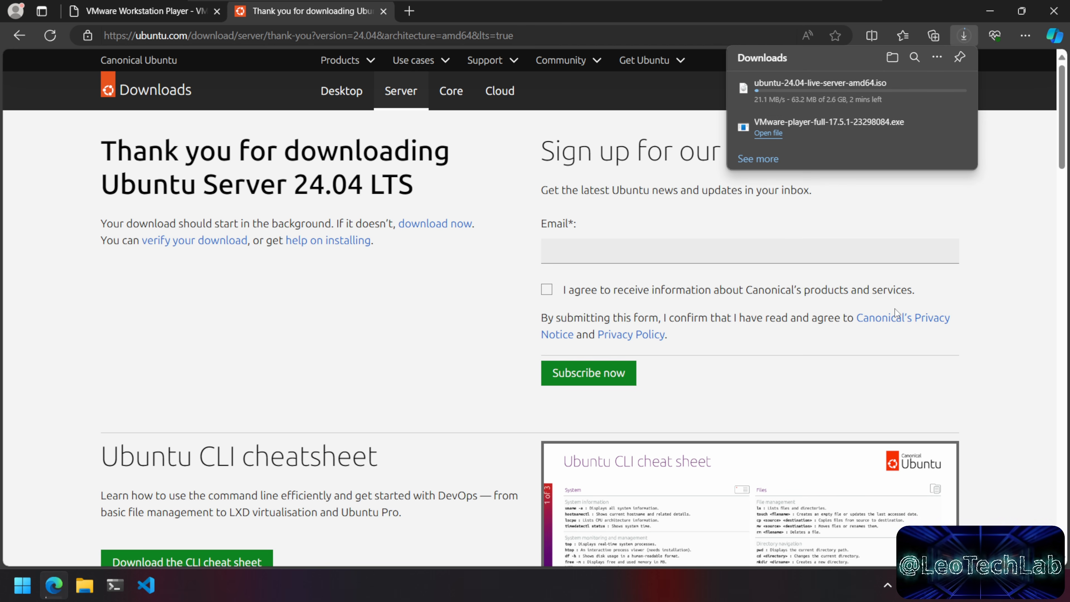
mouse_move(873, 101)
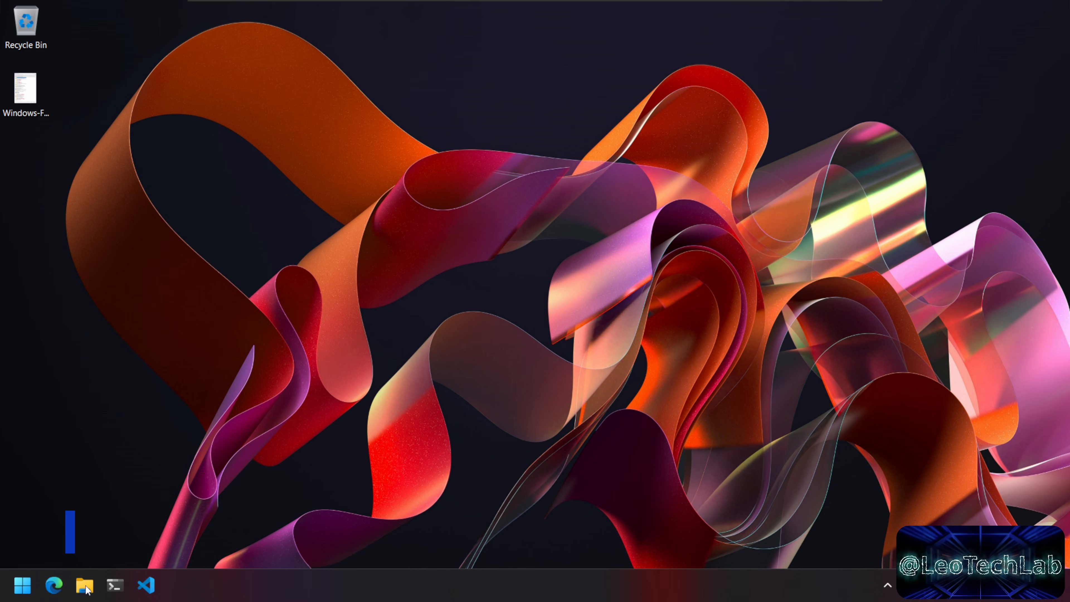
Step: Run the VMware-player-full installer from Downloads, approve UAC, and minimize Explorer
click(85, 587)
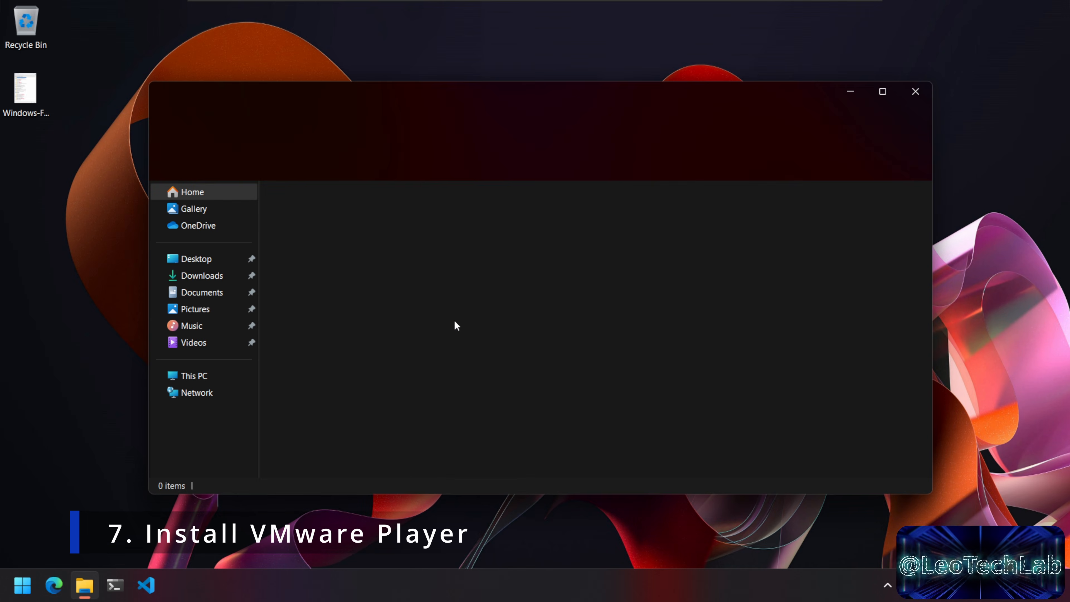
click(189, 276)
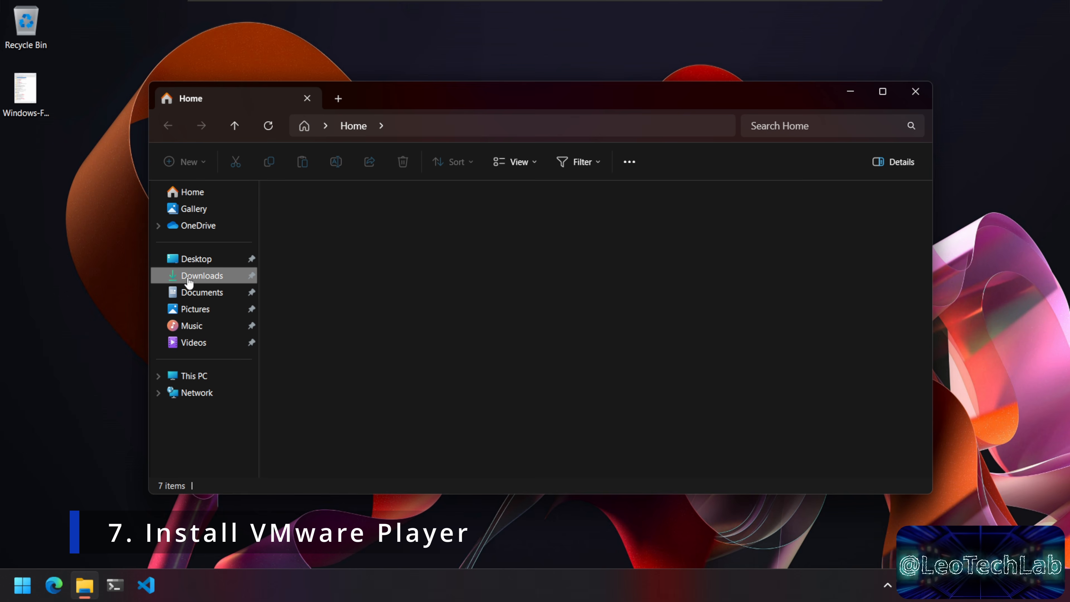
click(394, 228)
double_click(395, 229)
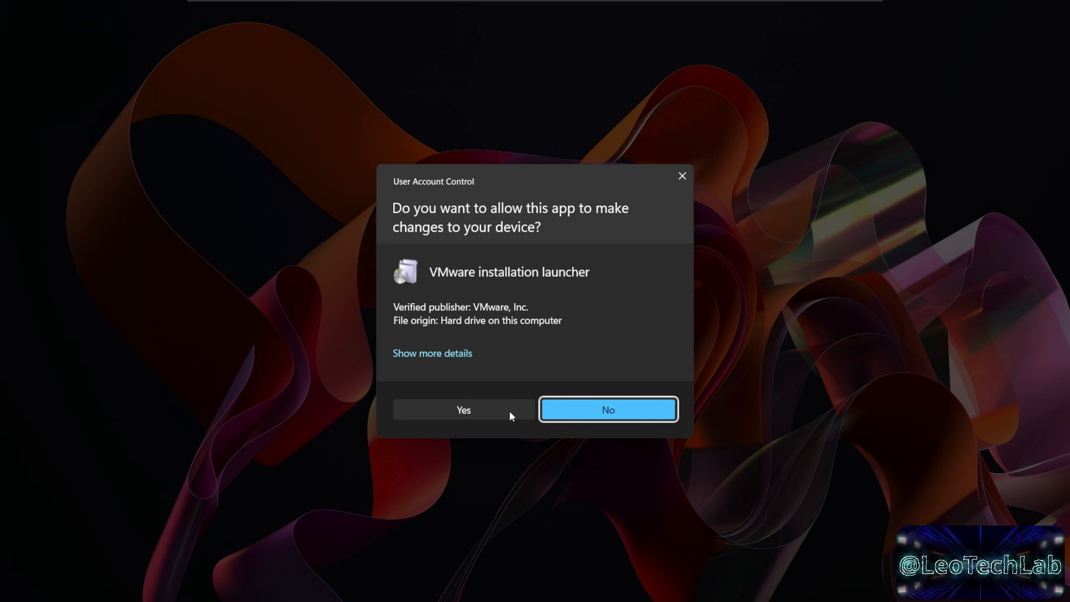
click(510, 412)
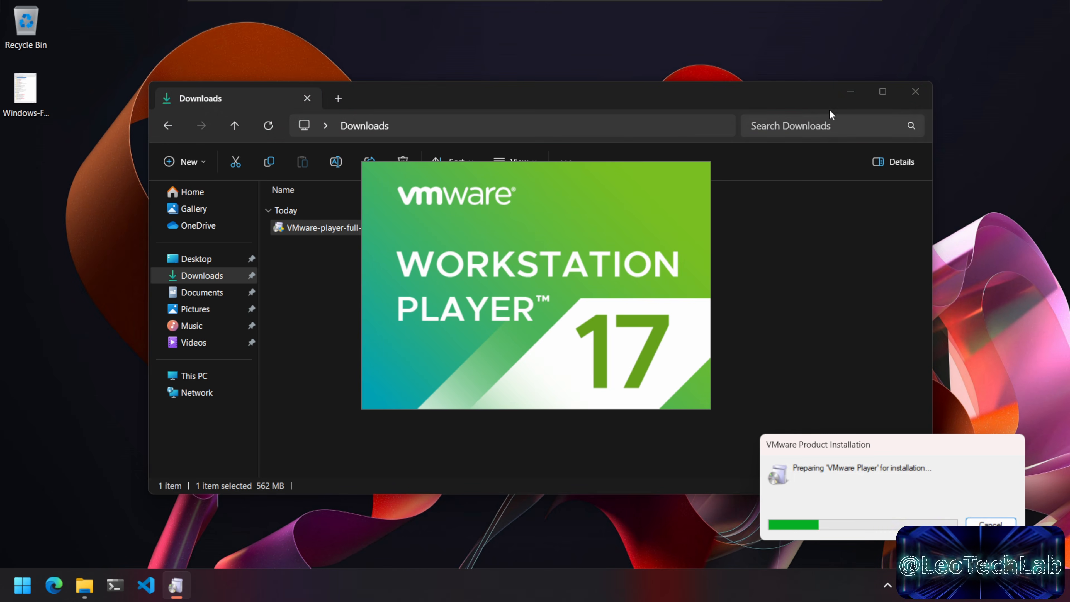
click(858, 99)
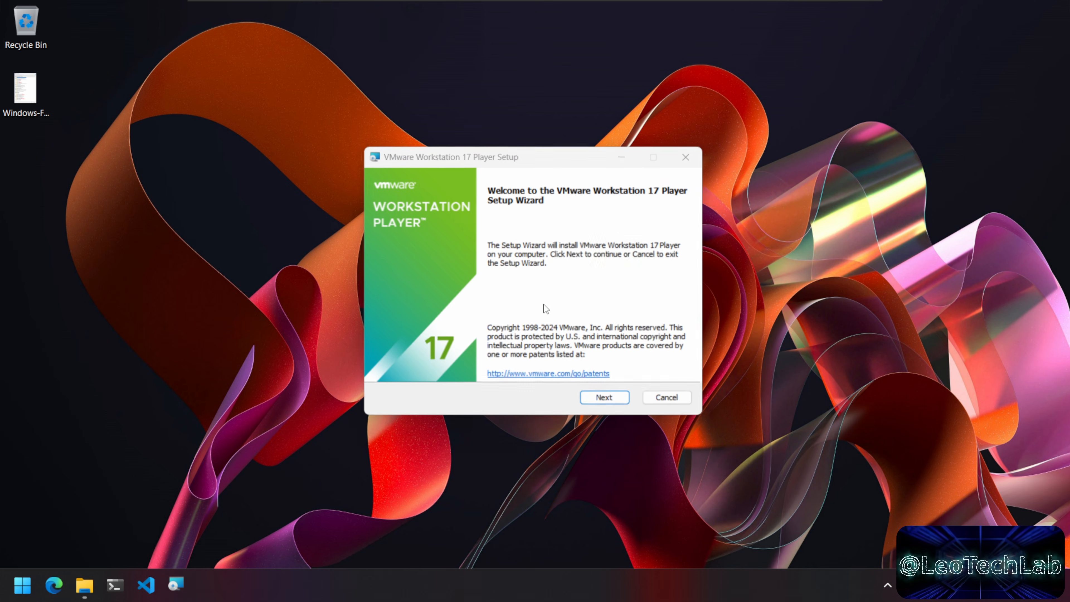
Step: Pass the Welcome page, accept the License Agreement terms, and continue
click(614, 400)
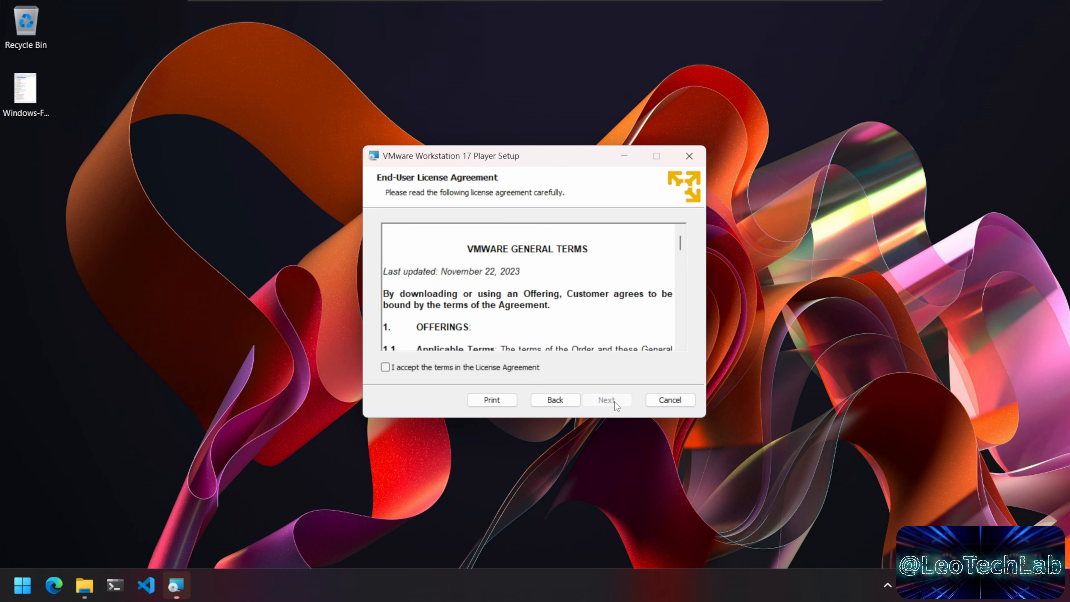
click(476, 366)
click(618, 399)
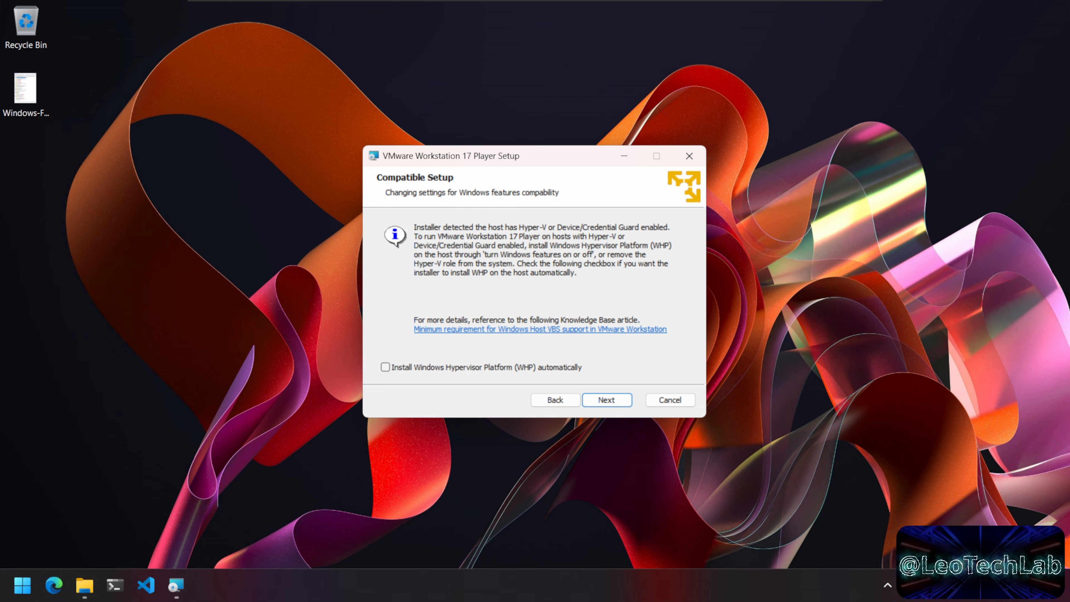
click(909, 584)
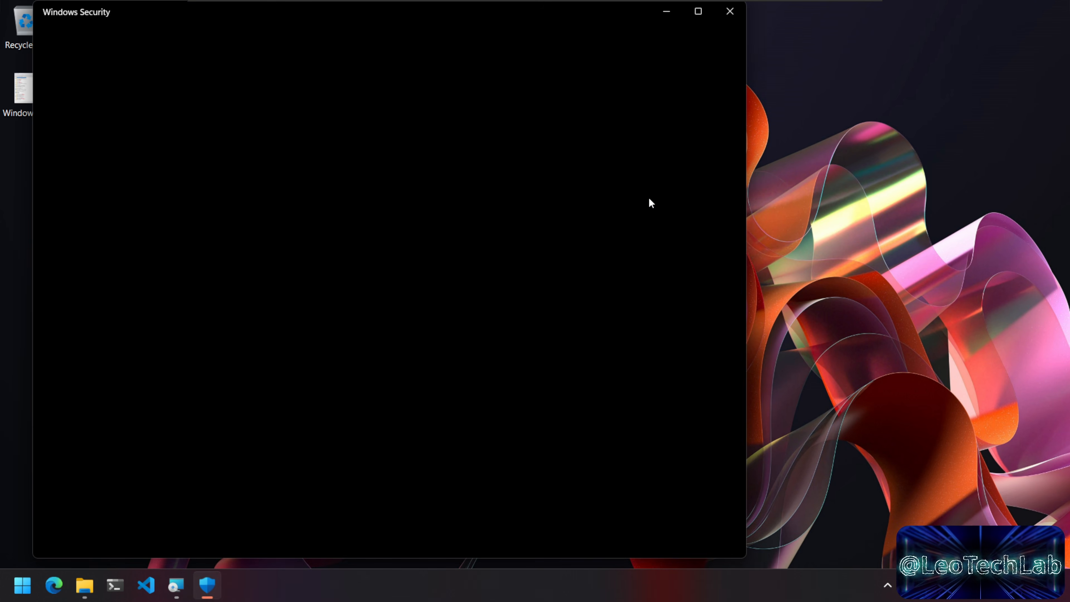
drag(563, 17, 712, 17)
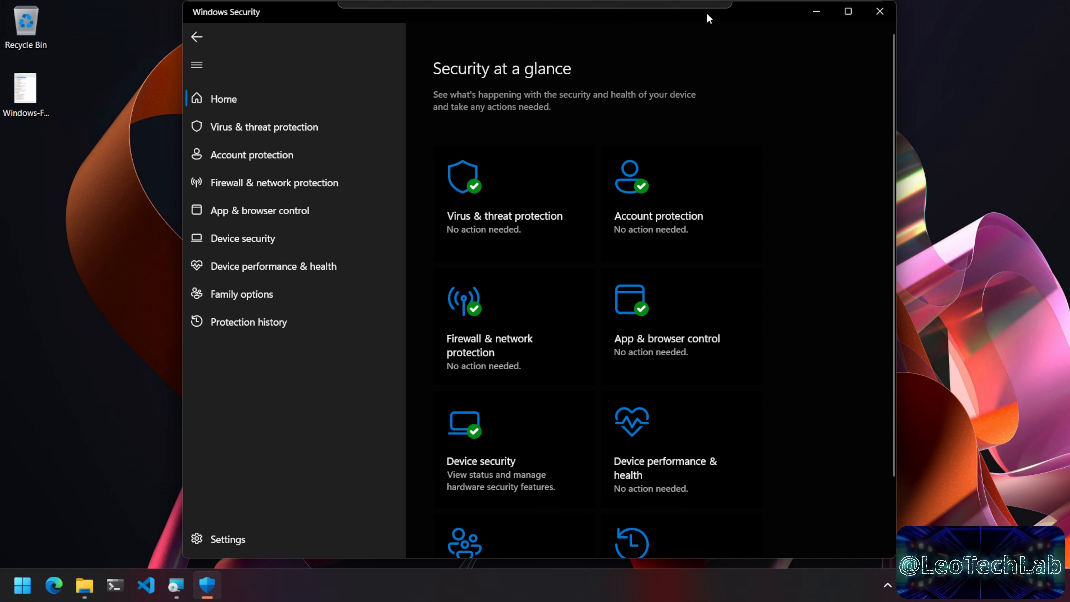
click(533, 442)
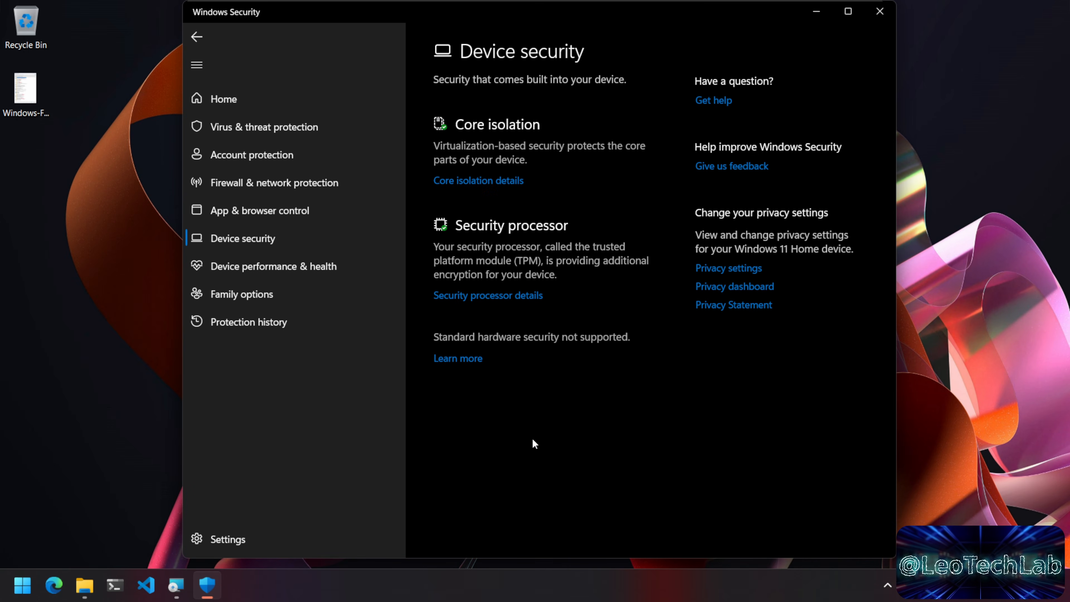
click(508, 182)
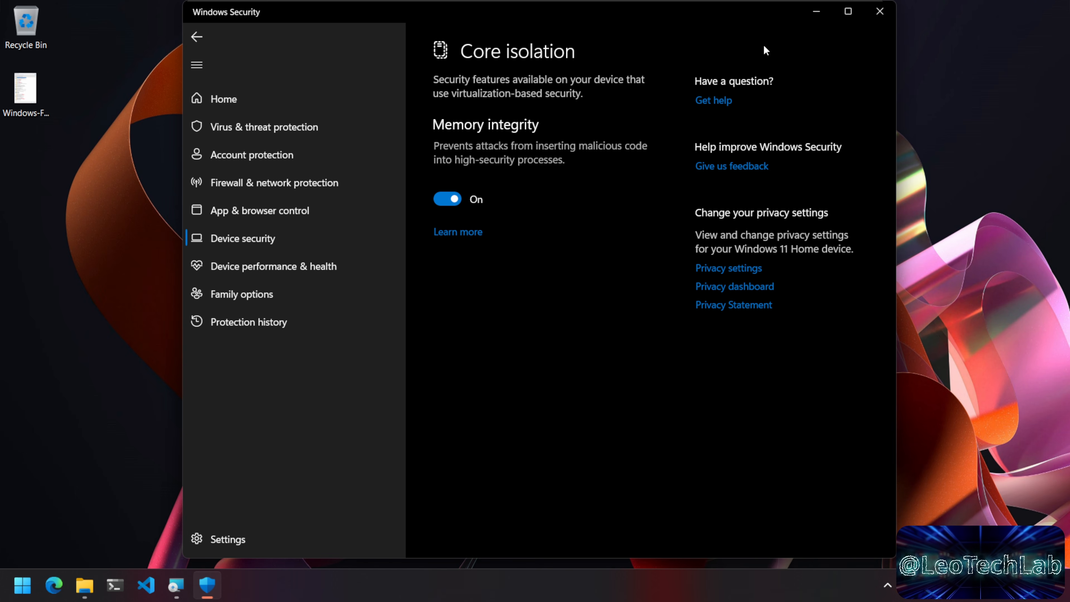
click(880, 12)
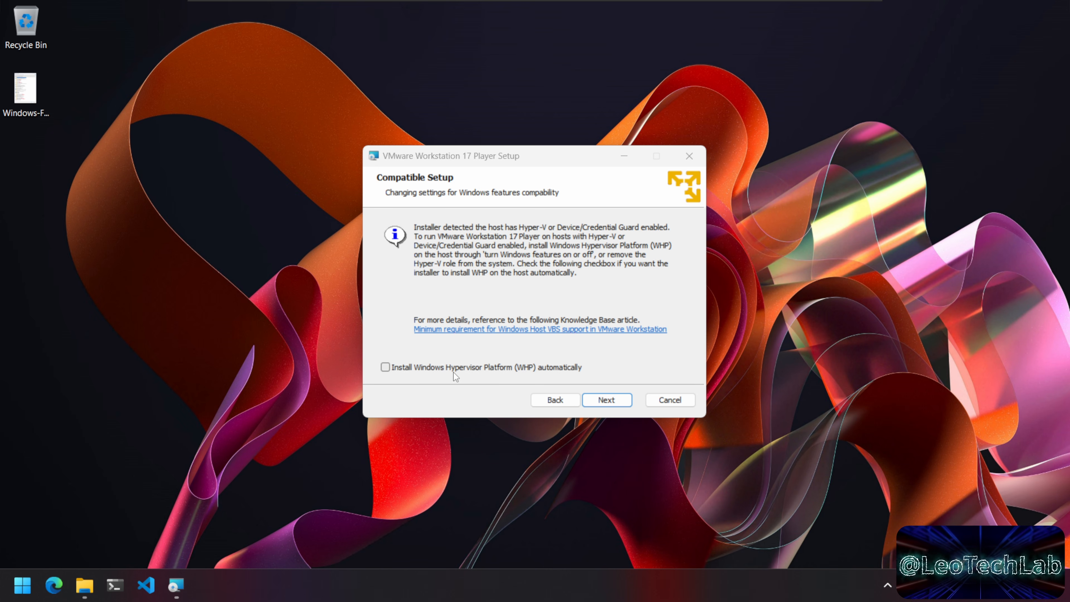
Step: Install with default location, CEIP declined and Start Menu shortcut only, then click Finish
click(626, 403)
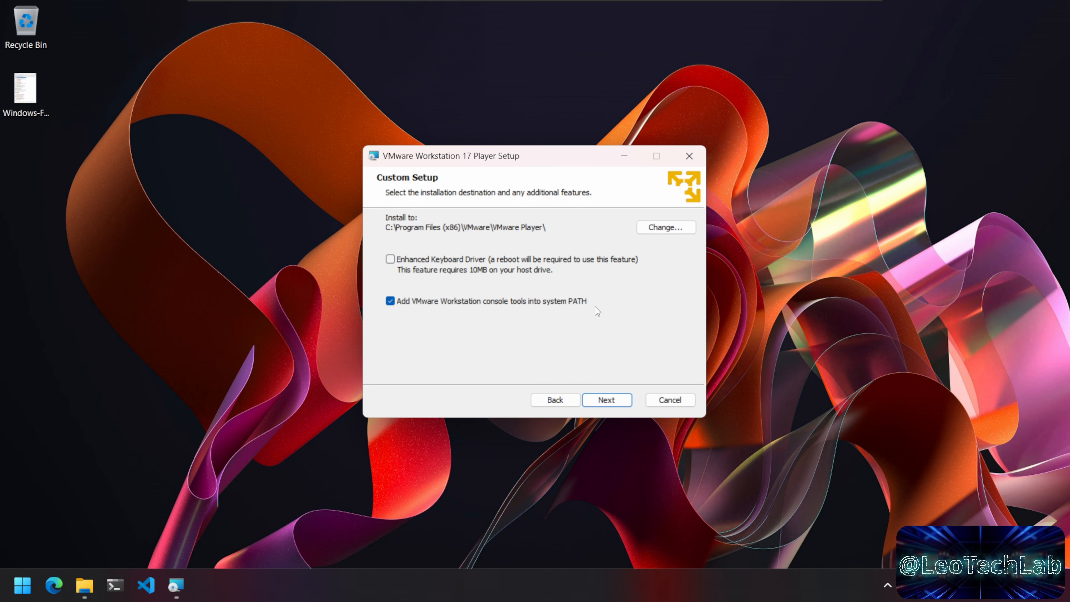
click(606, 399)
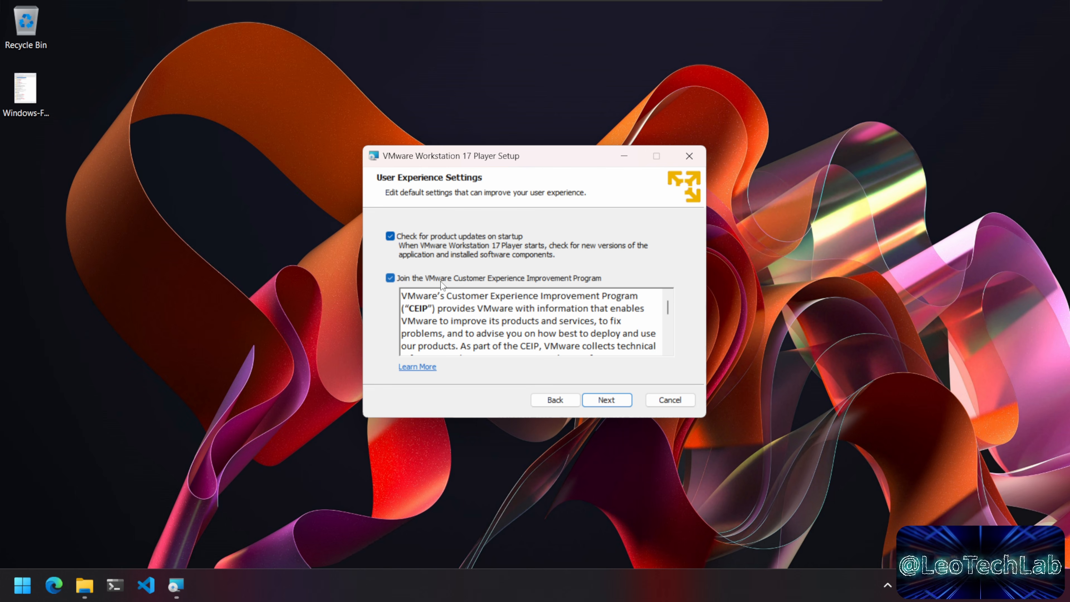
click(580, 281)
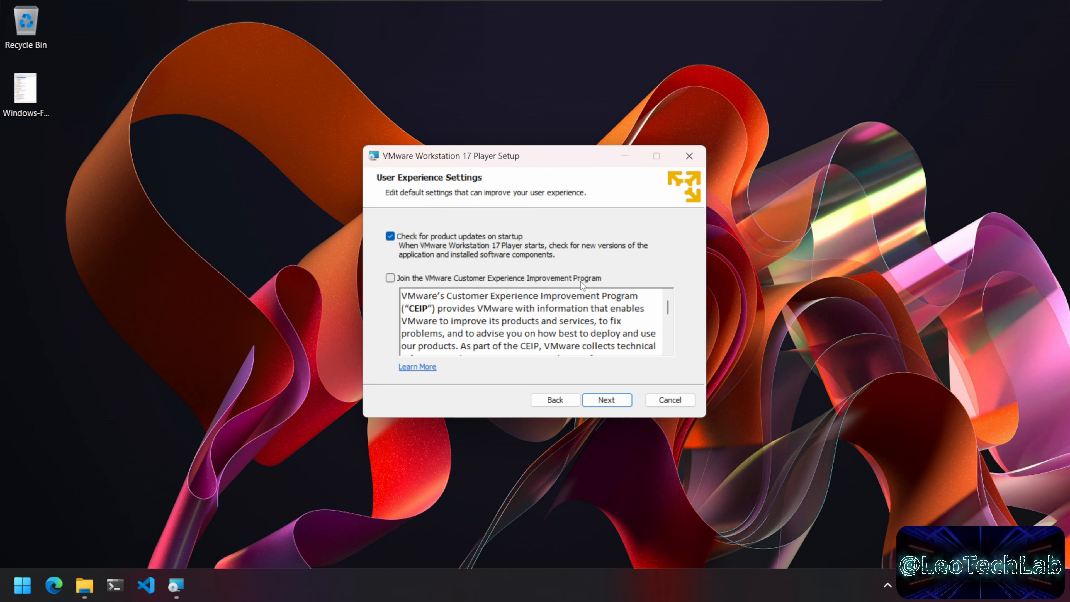
click(621, 402)
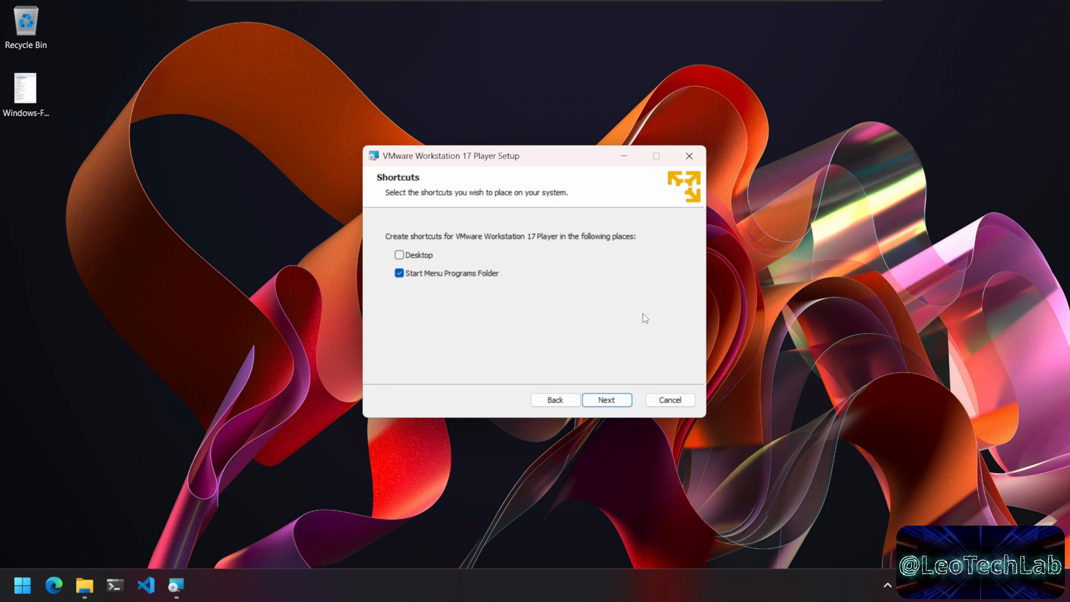
click(623, 405)
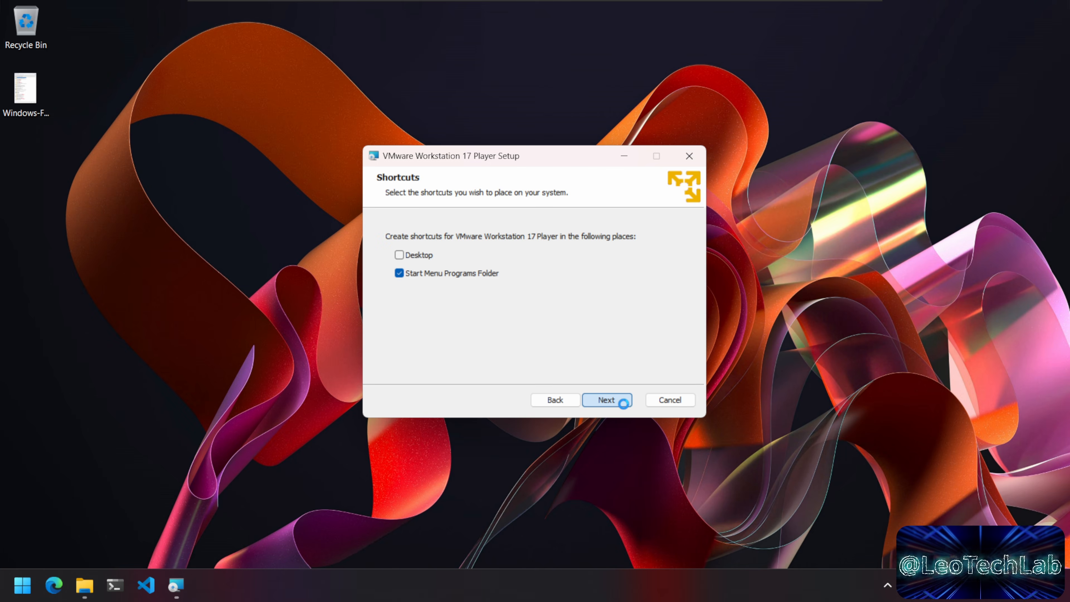
click(624, 405)
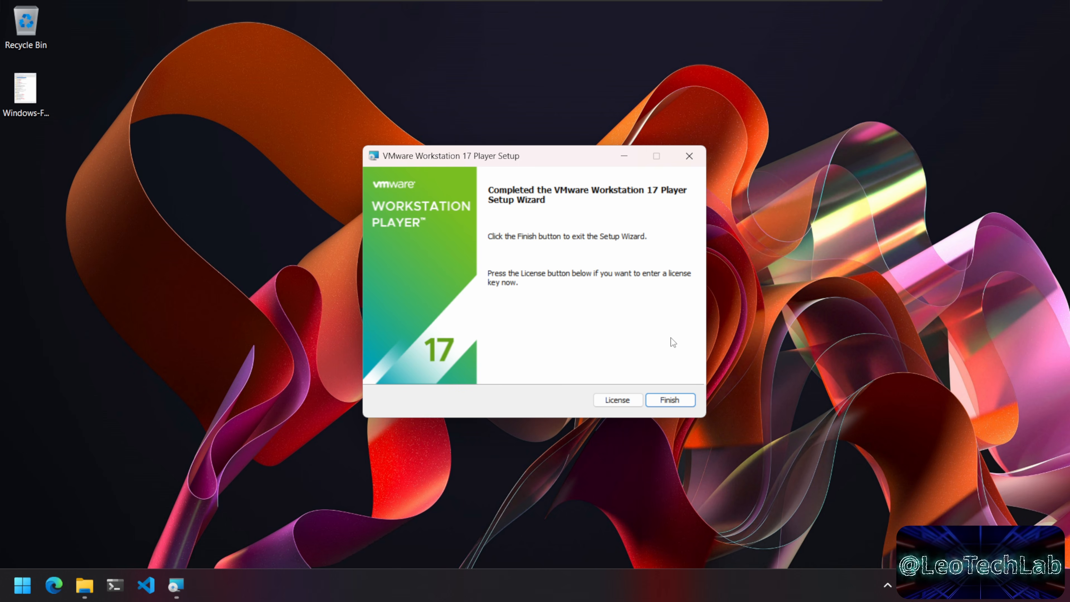
click(687, 402)
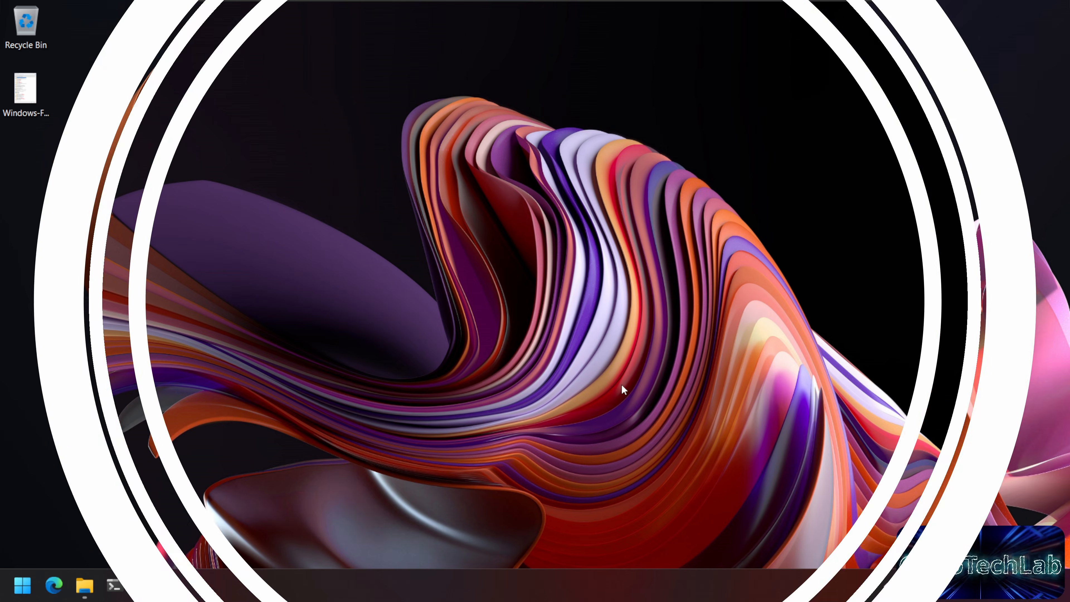
Step: Launch VMware Workstation 17 Player and confirm free non-commercial use
click(28, 587)
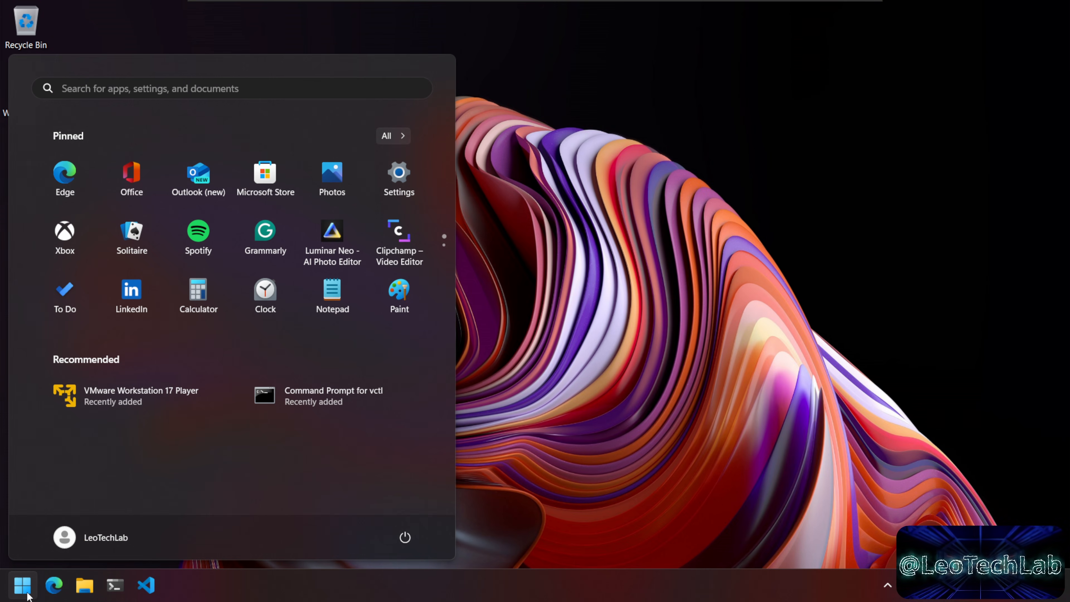
click(156, 397)
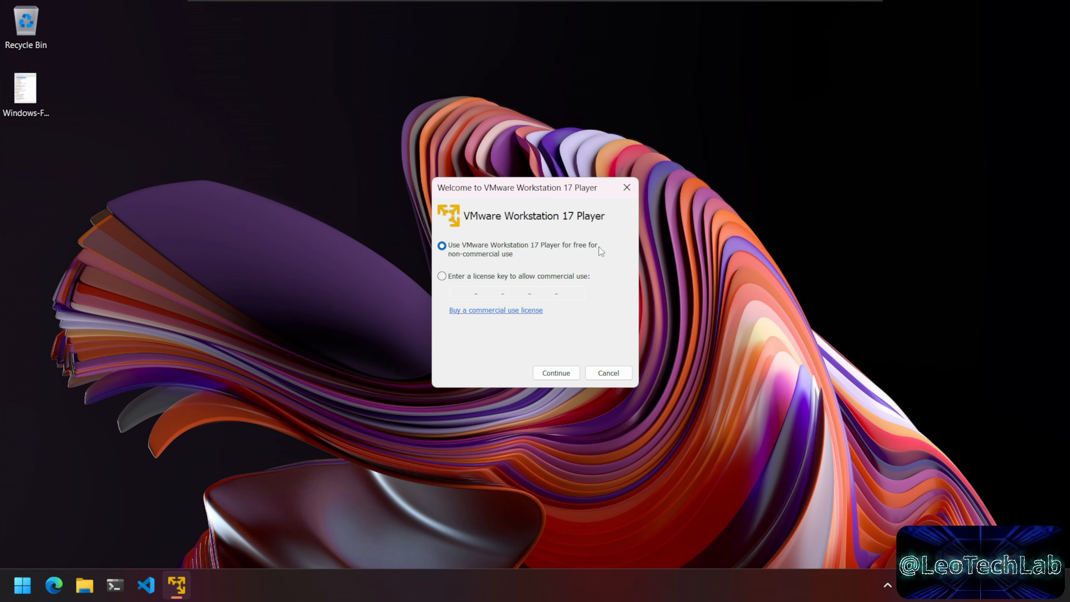
click(565, 377)
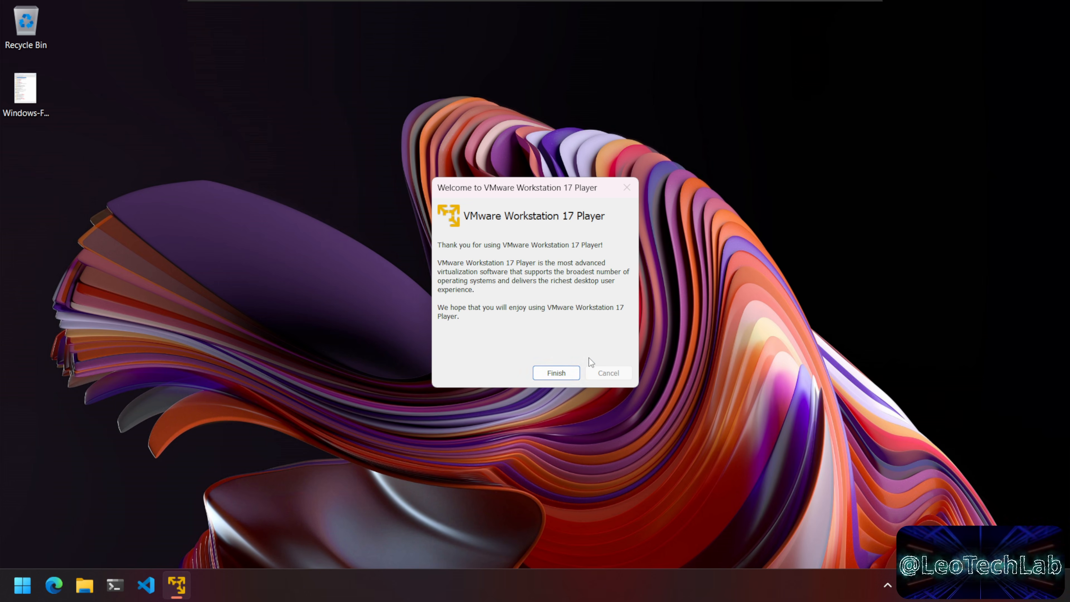
click(562, 373)
drag(357, 27, 517, 71)
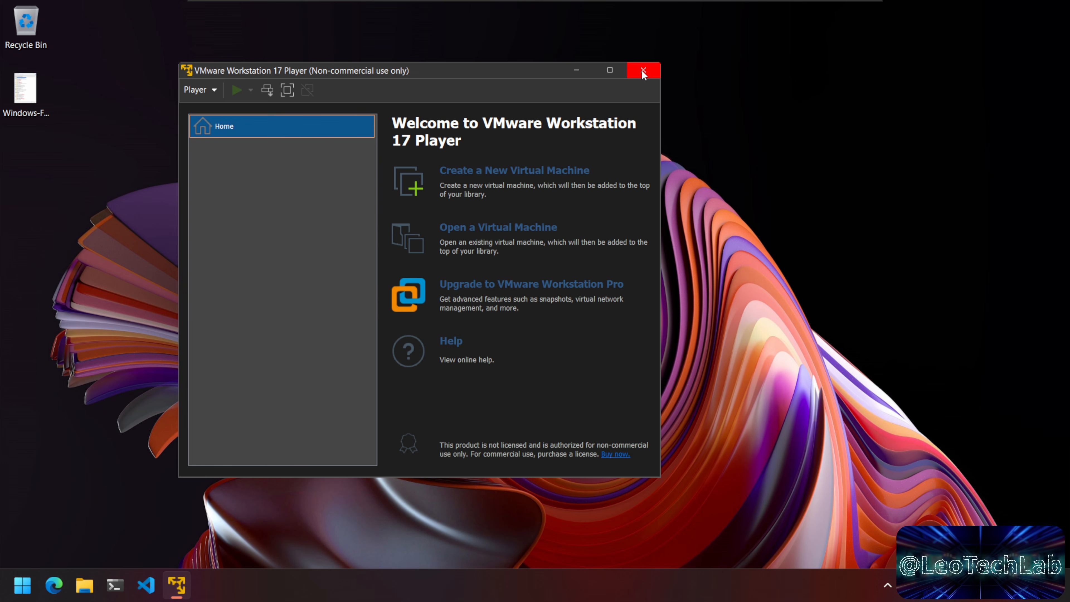
Step: Close VMware Player and restart Windows from the Start power menu
click(641, 70)
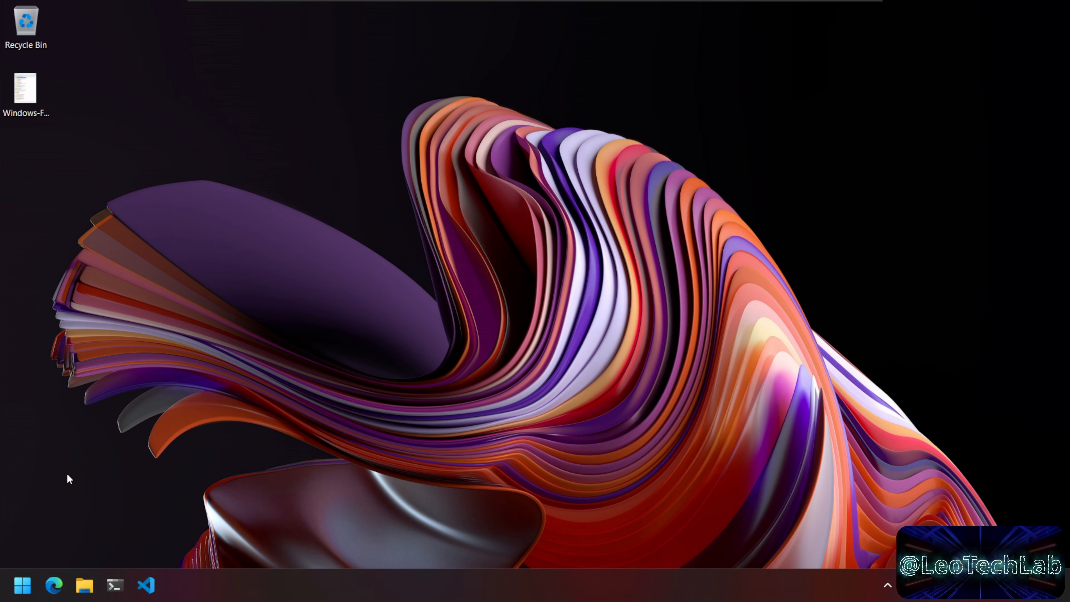
click(13, 591)
click(399, 540)
click(426, 509)
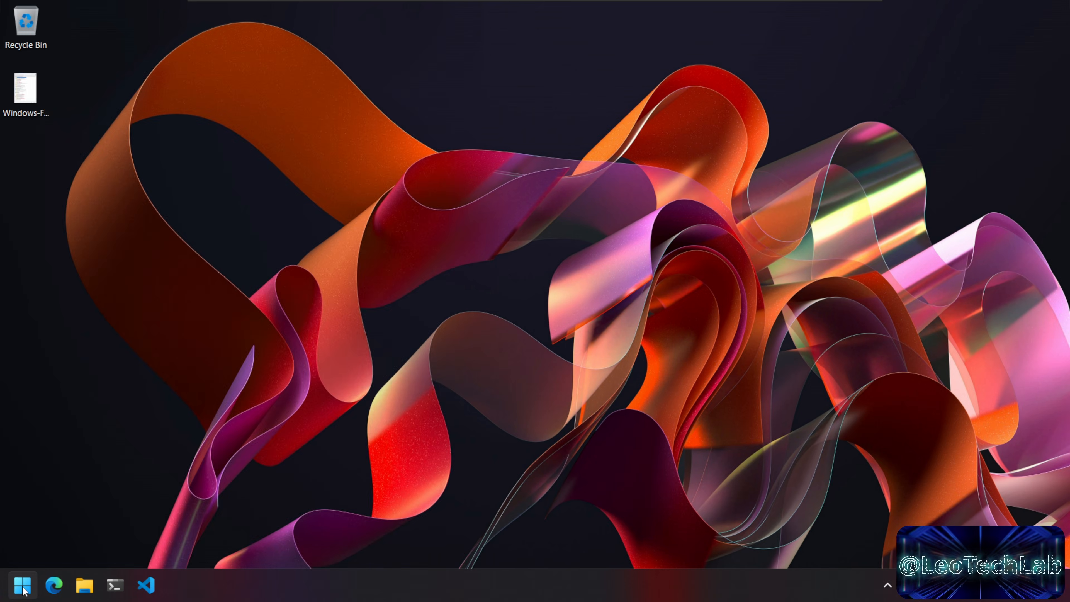
Step: Launch Player and start a new VM from ubuntu-24.04-live-server-amd64.iso
click(23, 587)
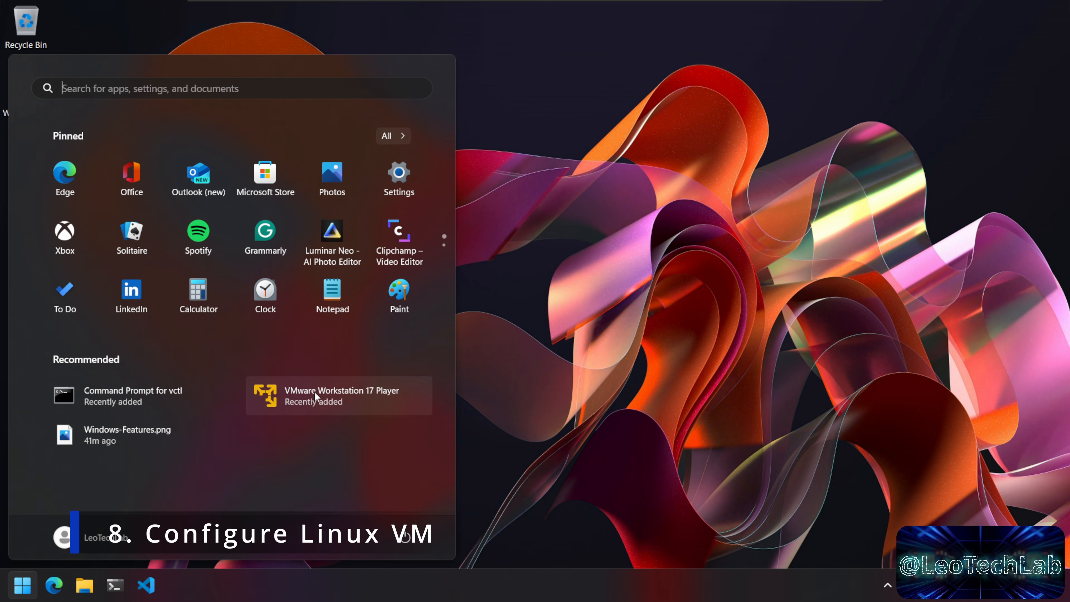
click(346, 398)
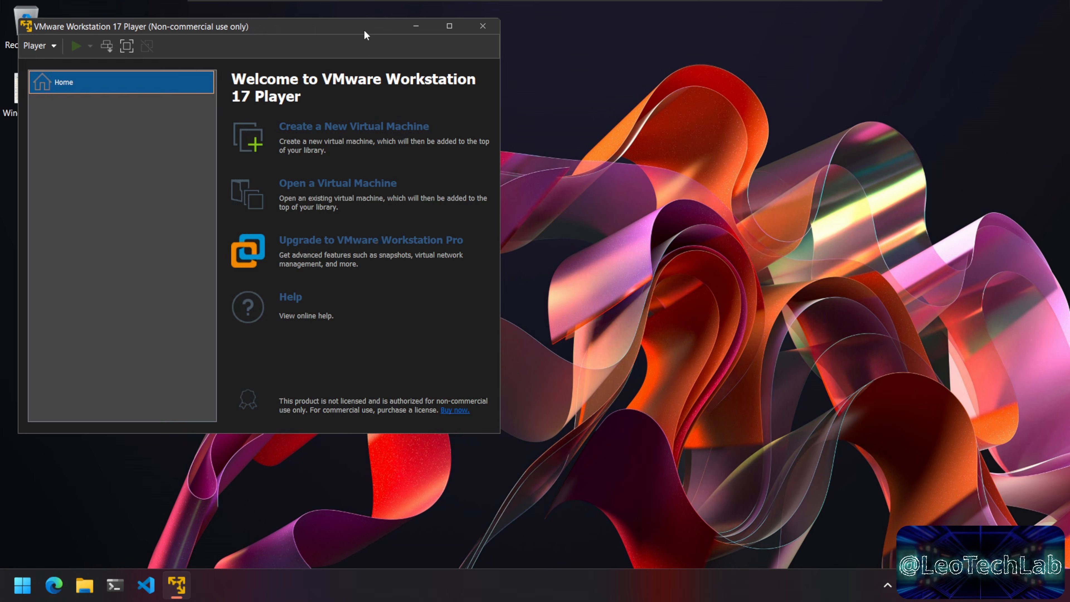
drag(364, 29, 661, 91)
click(652, 186)
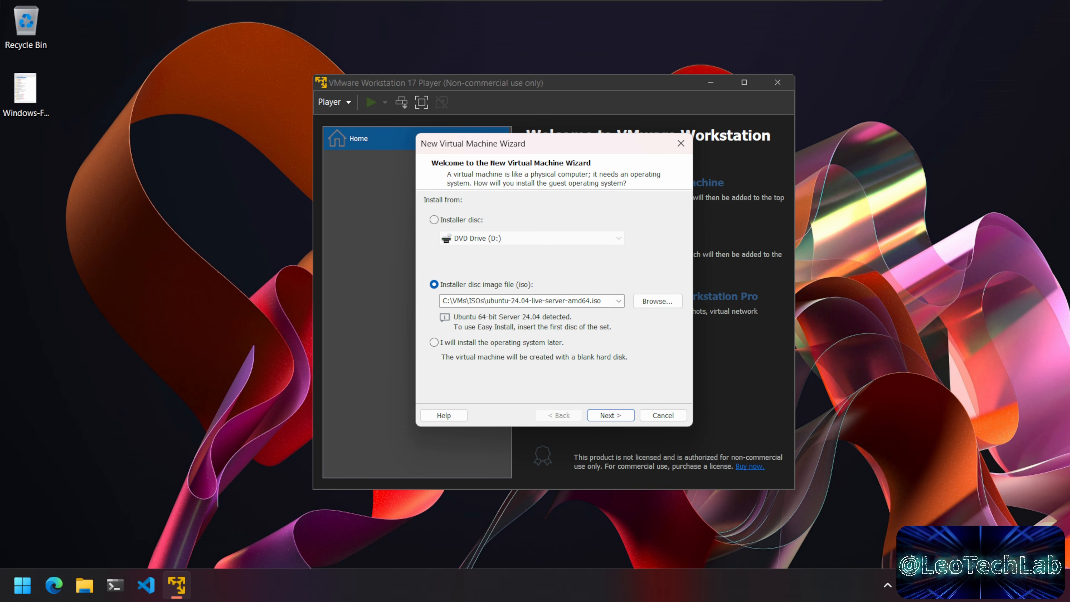
click(644, 302)
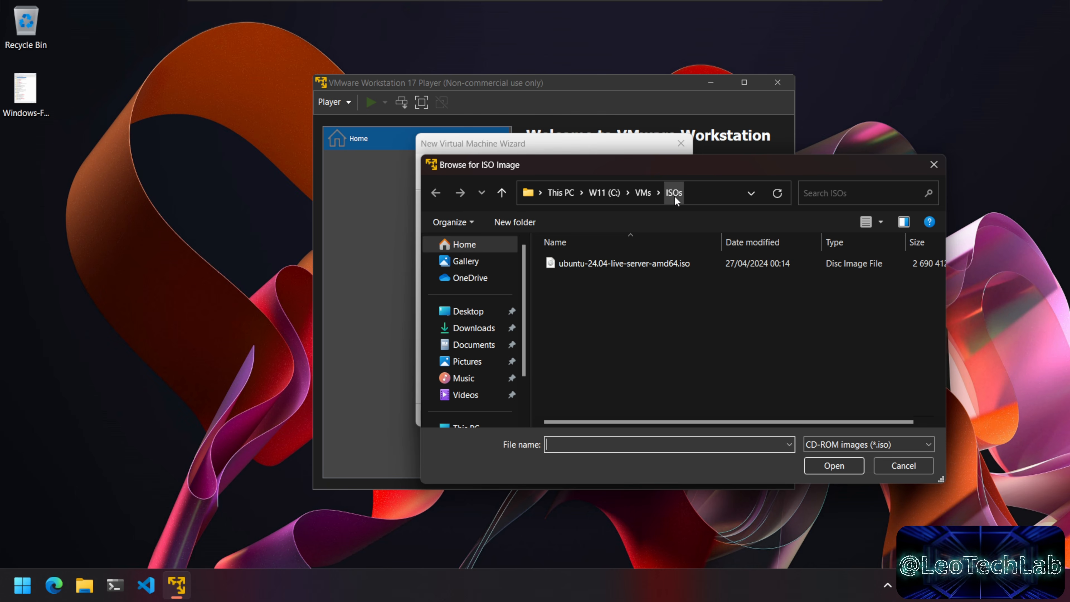
click(620, 263)
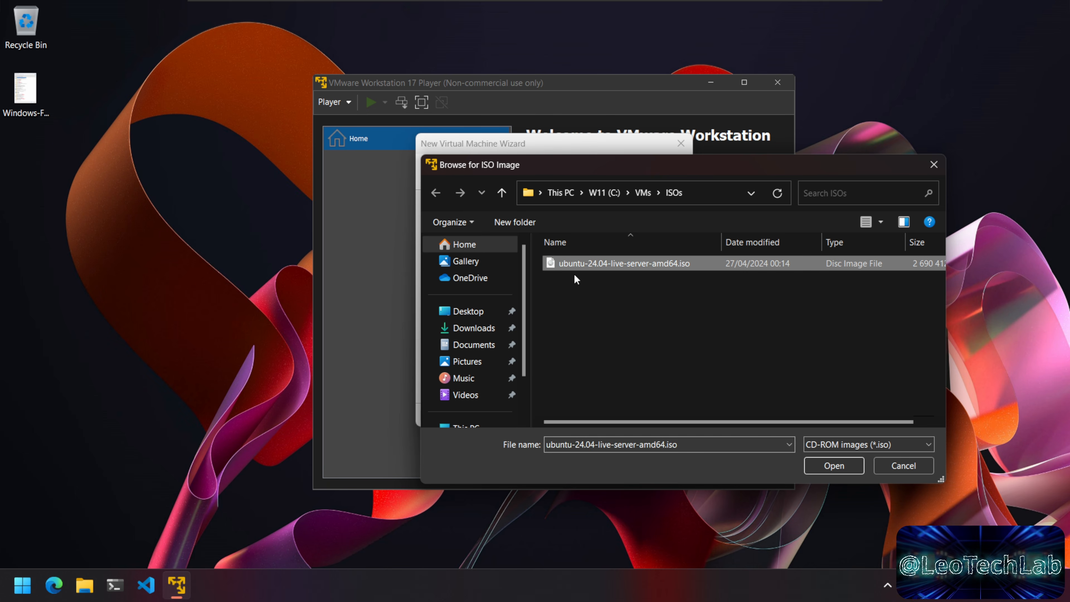
click(831, 463)
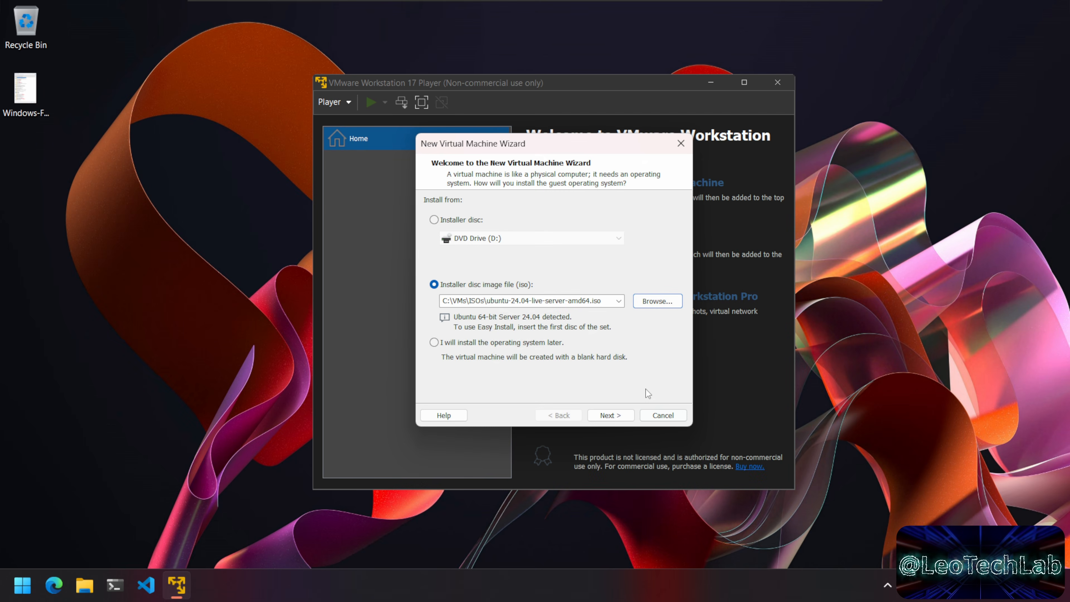
click(619, 416)
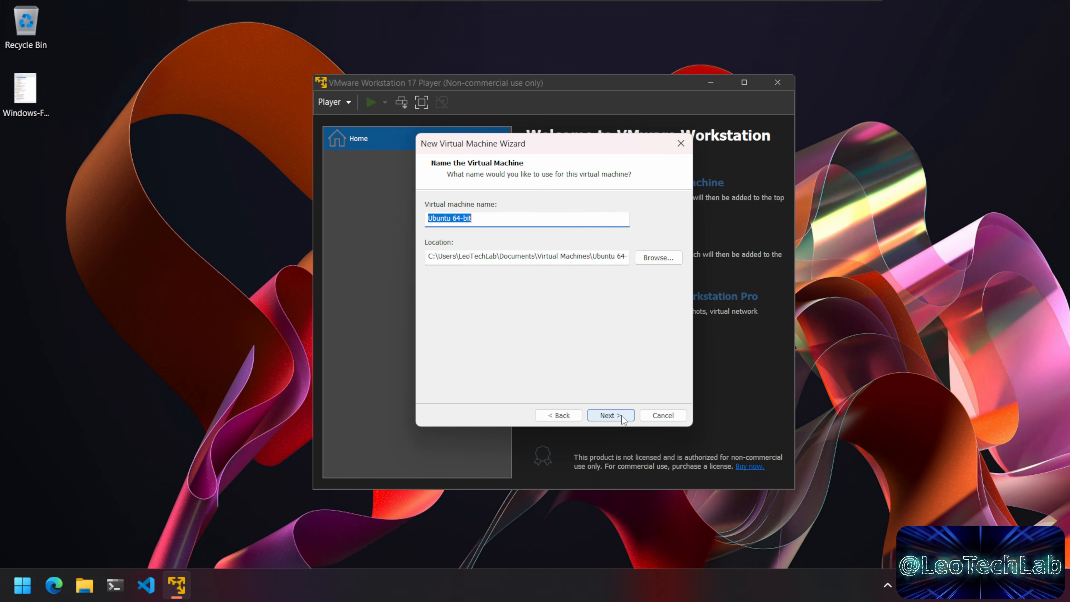
Step: Name the virtual machine 'Ubuntu Server'
click(471, 218)
key(BackSpace)
key(BackSpace)
key(BackSpace)
key(BackSpace)
key(BackSpace)
key(BackSpace)
text(Se)
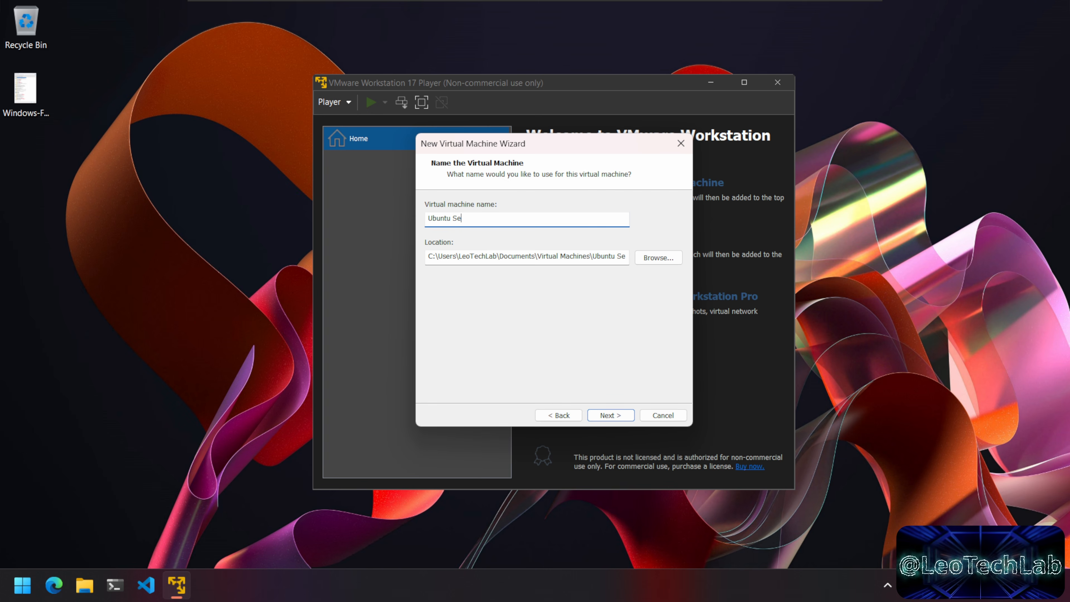
text(rver)
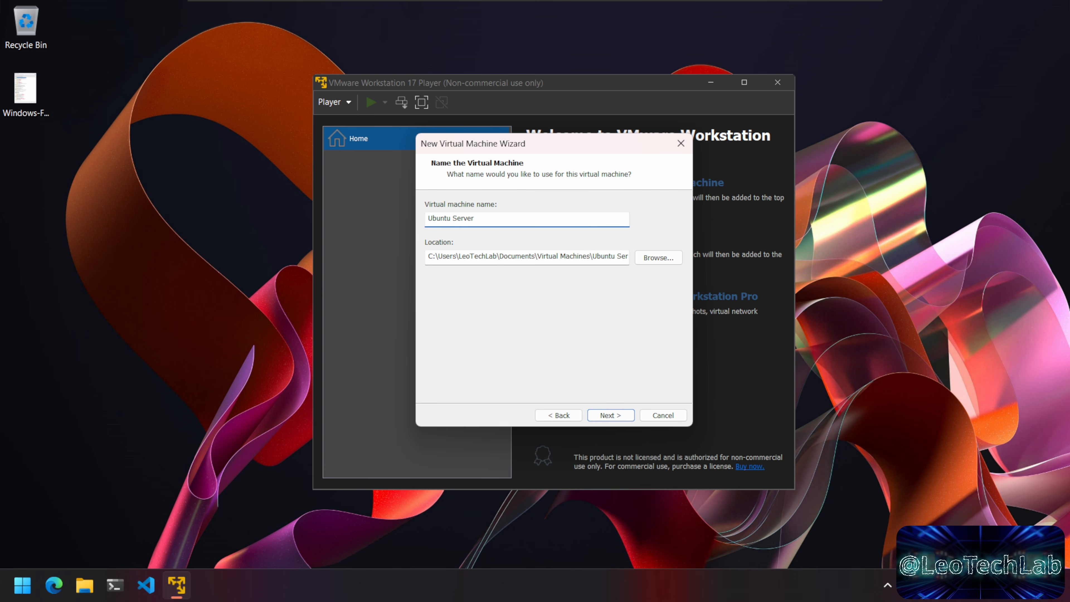
Step: Set the VM location to C:\VMs\Ubuntu Server and continue
drag(441, 256, 583, 256)
click(655, 258)
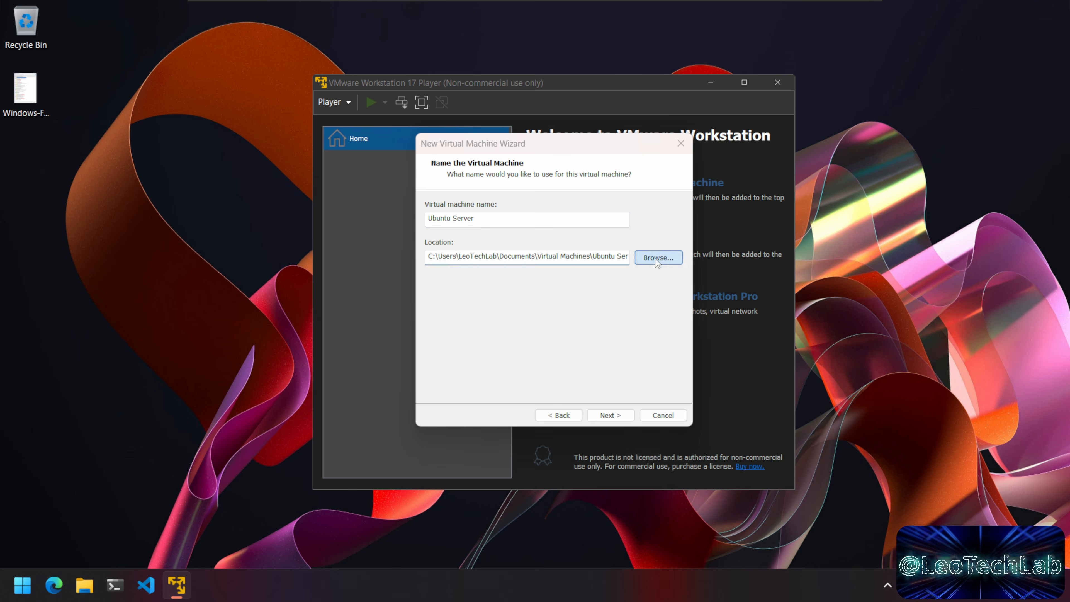
scroll(484, 286, down, 3)
double_click(484, 286)
double_click(494, 295)
scroll(519, 292, down, 3)
click(501, 253)
click(547, 374)
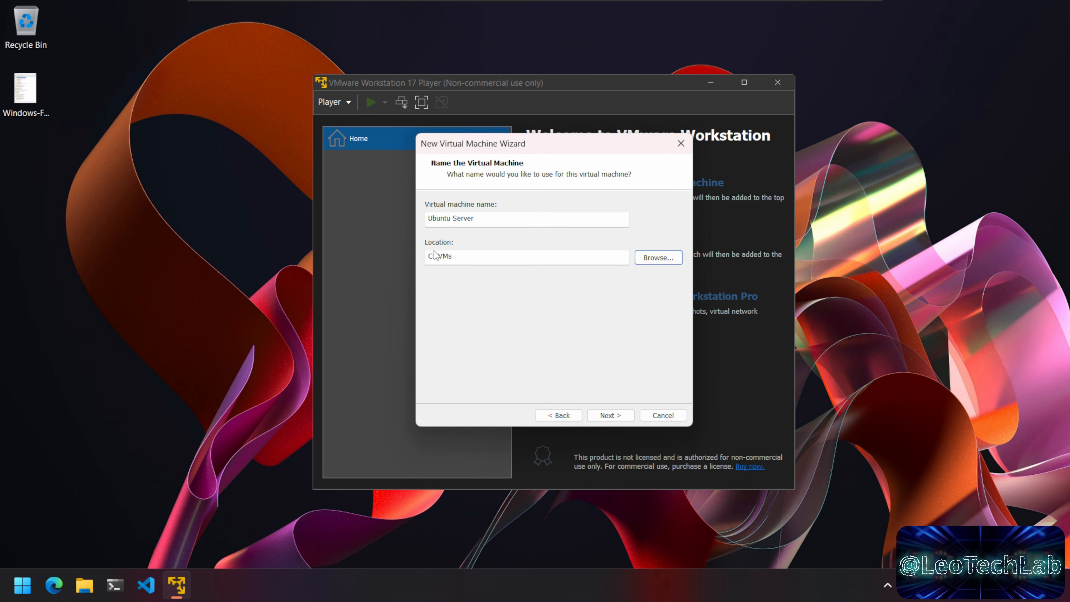
text(\)
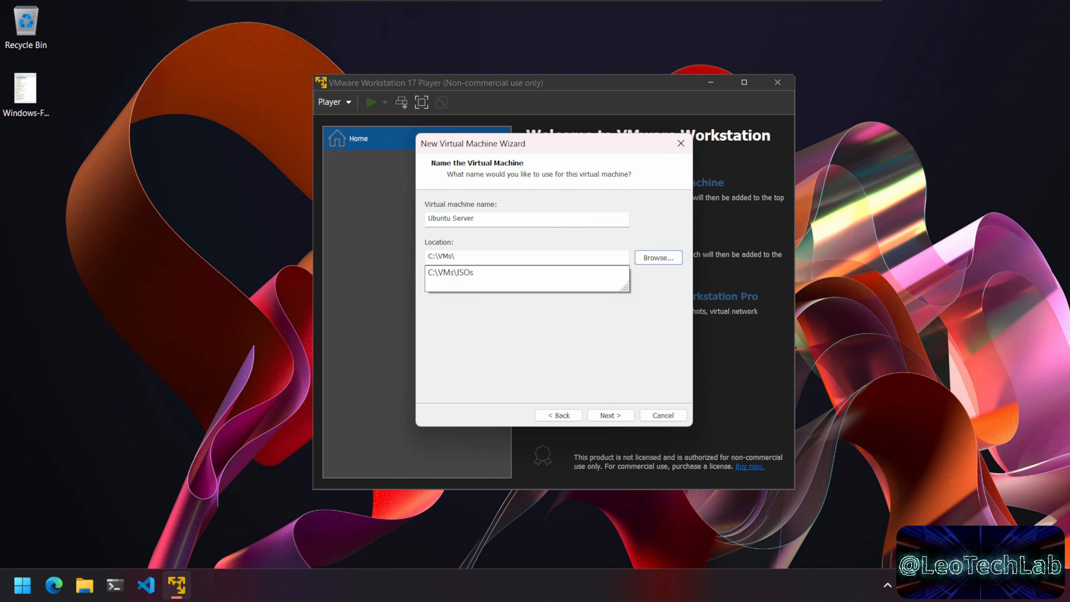
text(Ubuntu Server)
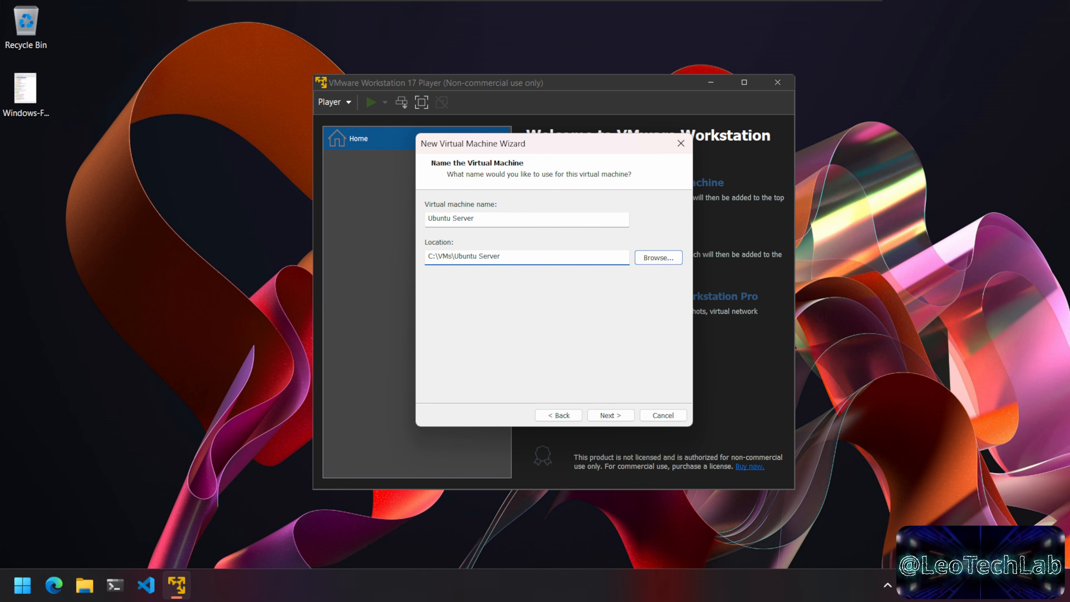
click(543, 220)
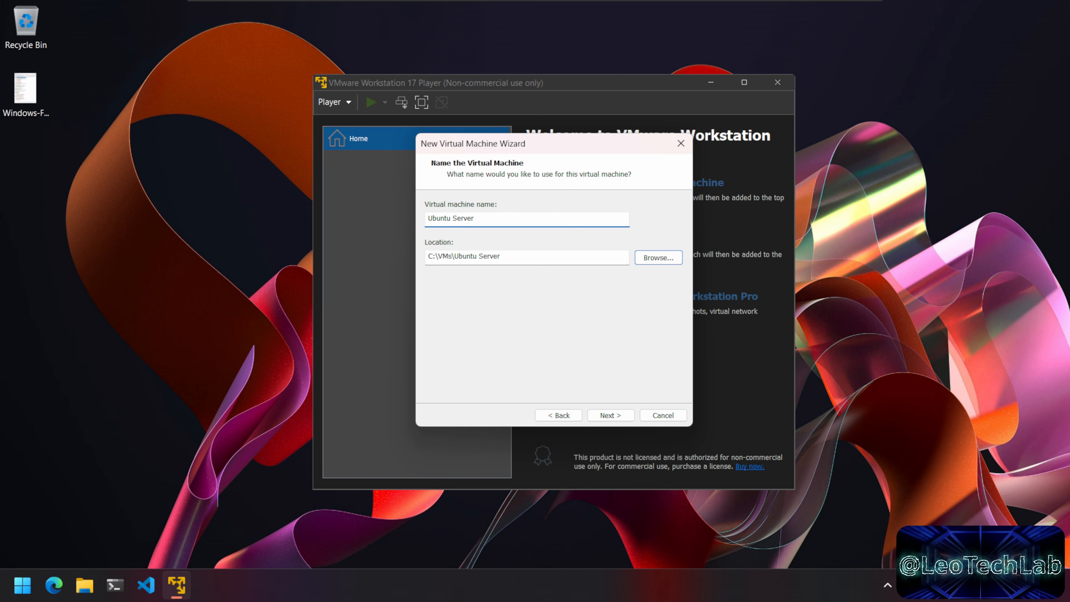
click(626, 417)
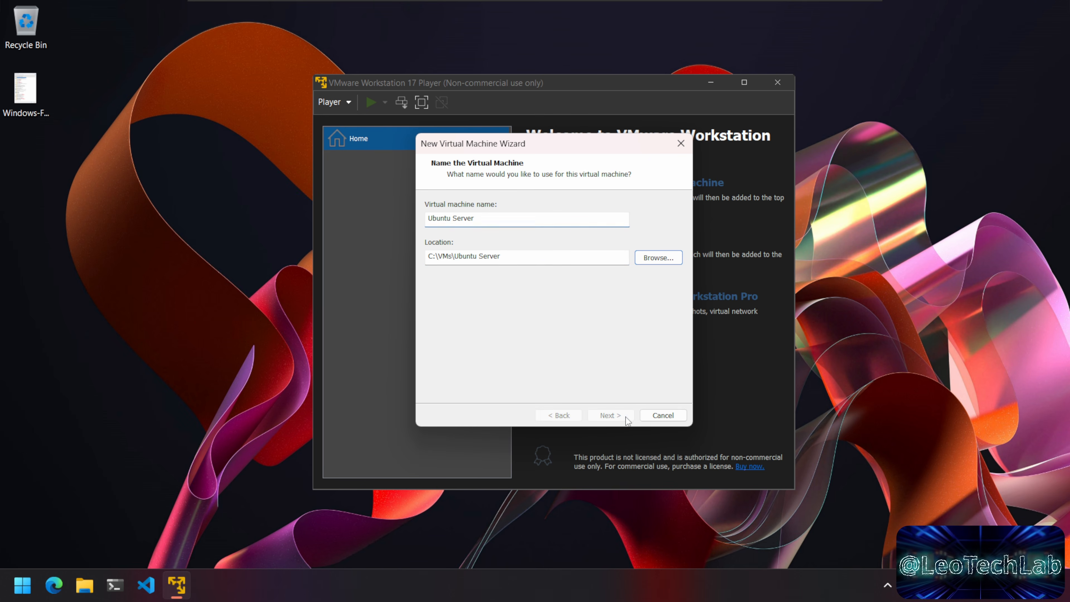
Step: Give the VM a 100 GB single-file disk, turn off power-on, and open Customize Hardware
click(534, 235)
drag(533, 235, 623, 241)
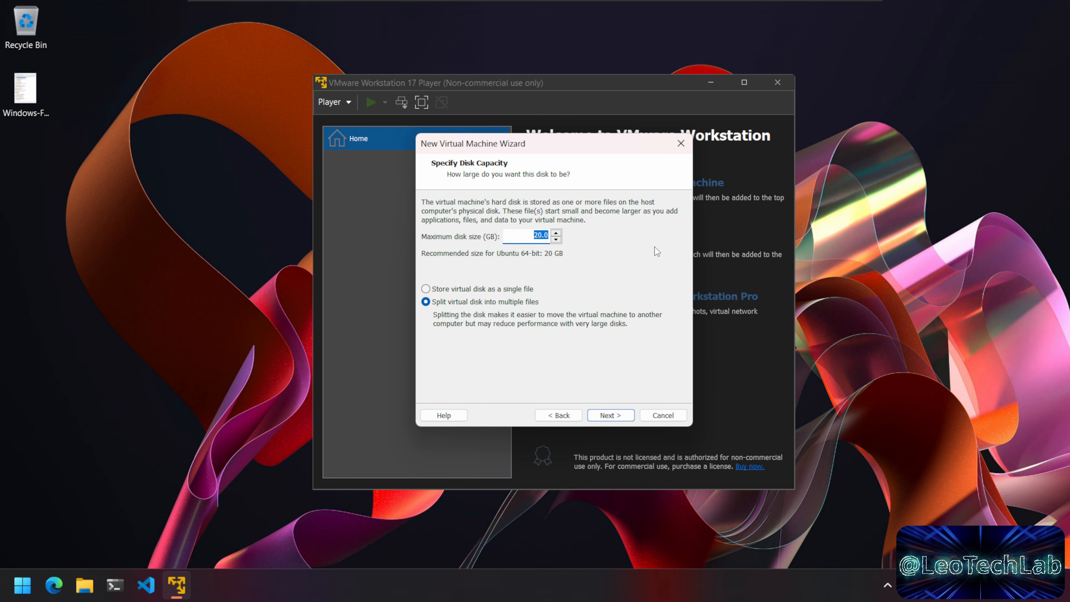
text(100)
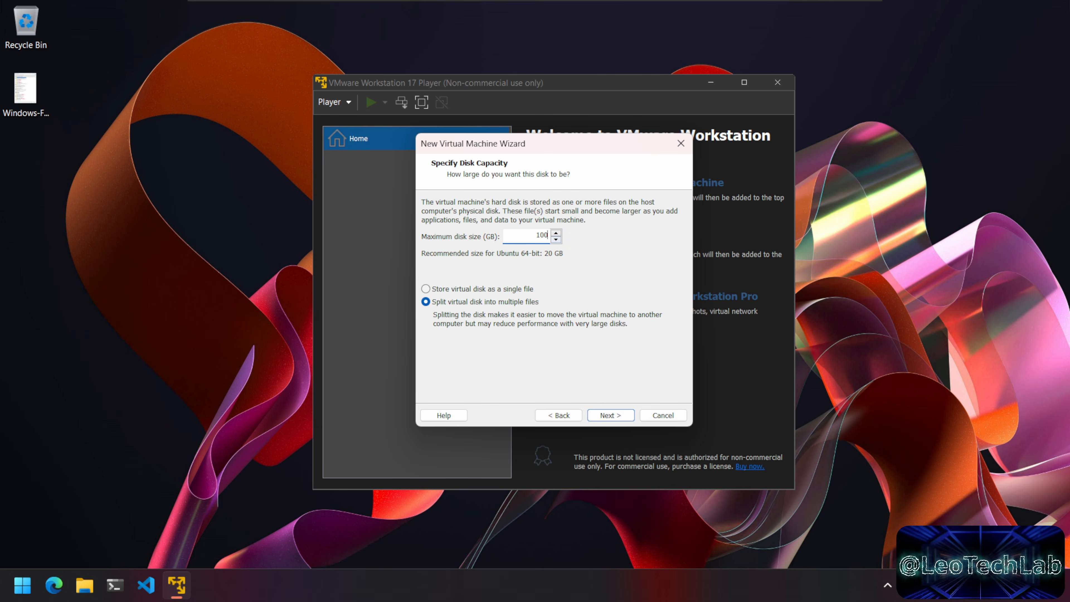
click(450, 288)
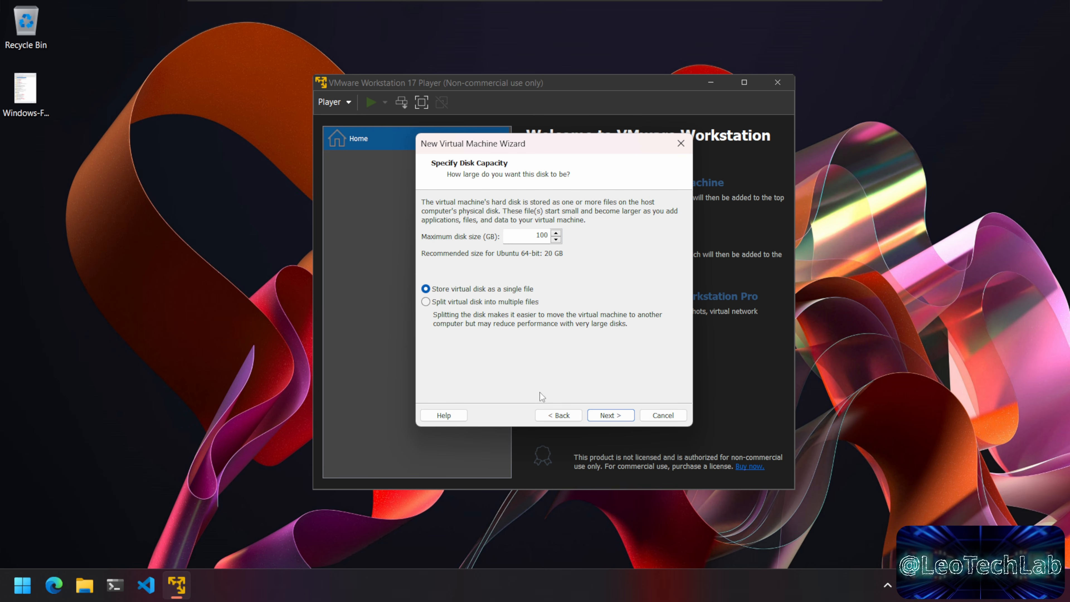
click(627, 416)
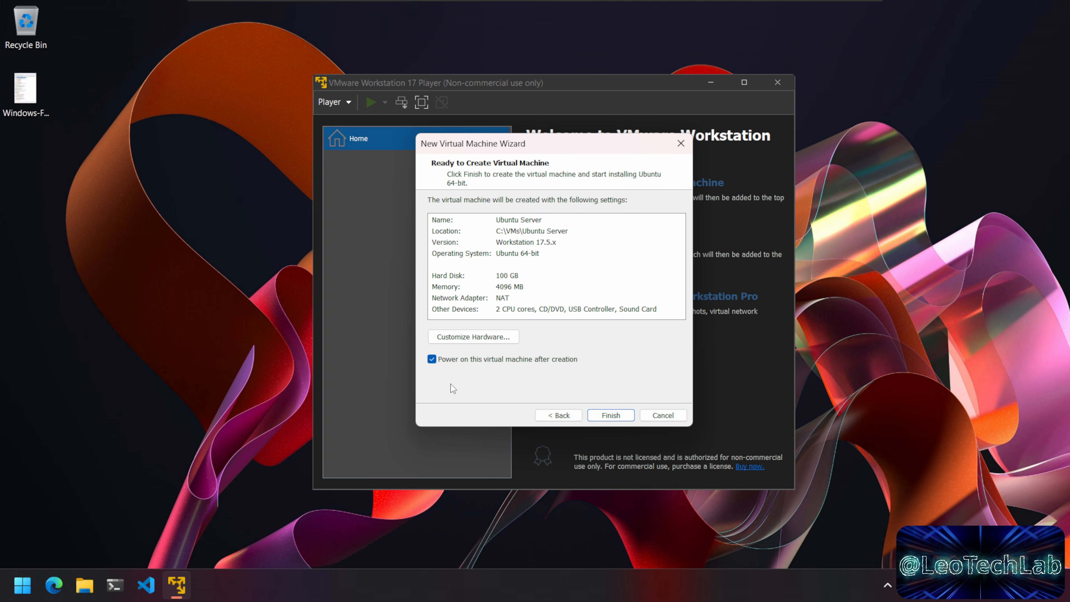
click(555, 361)
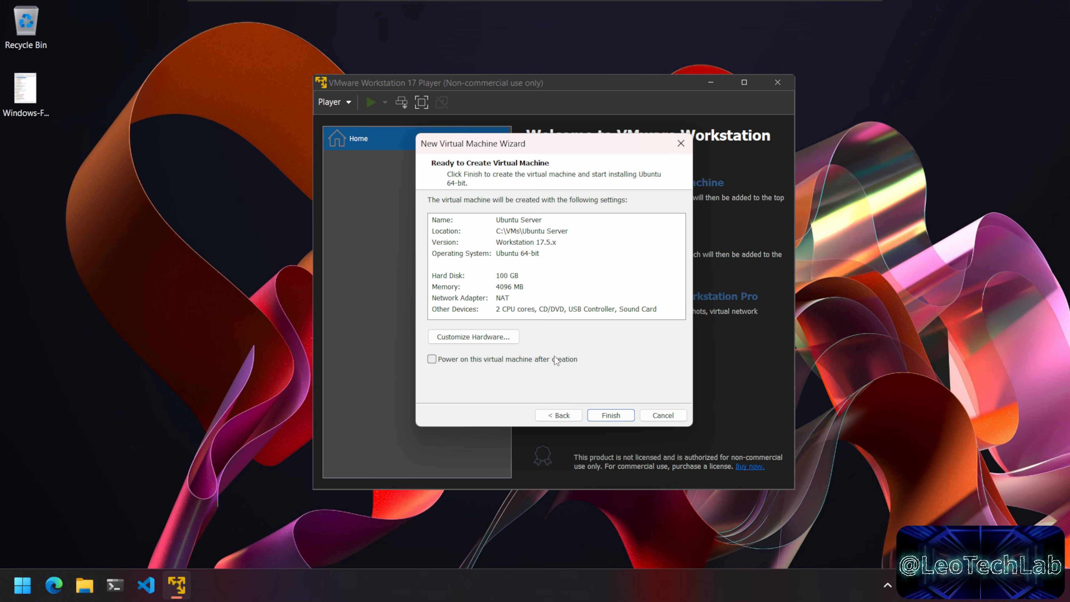
click(507, 337)
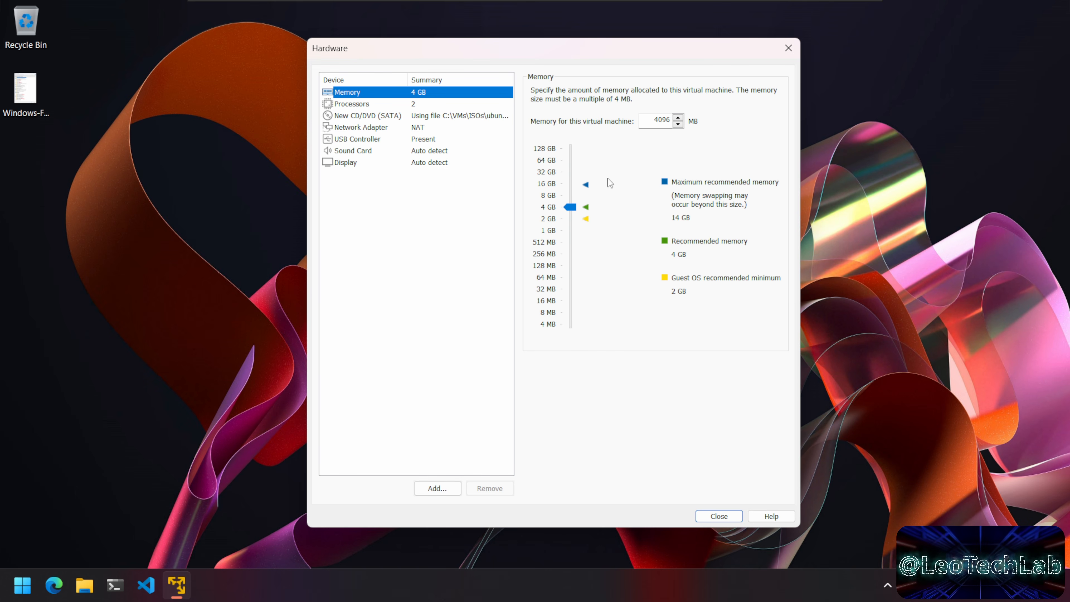
Step: Raise the VM's memory from 4 GB to 8192 MB and set USB compatibility to USB 3.1
drag(572, 209, 566, 196)
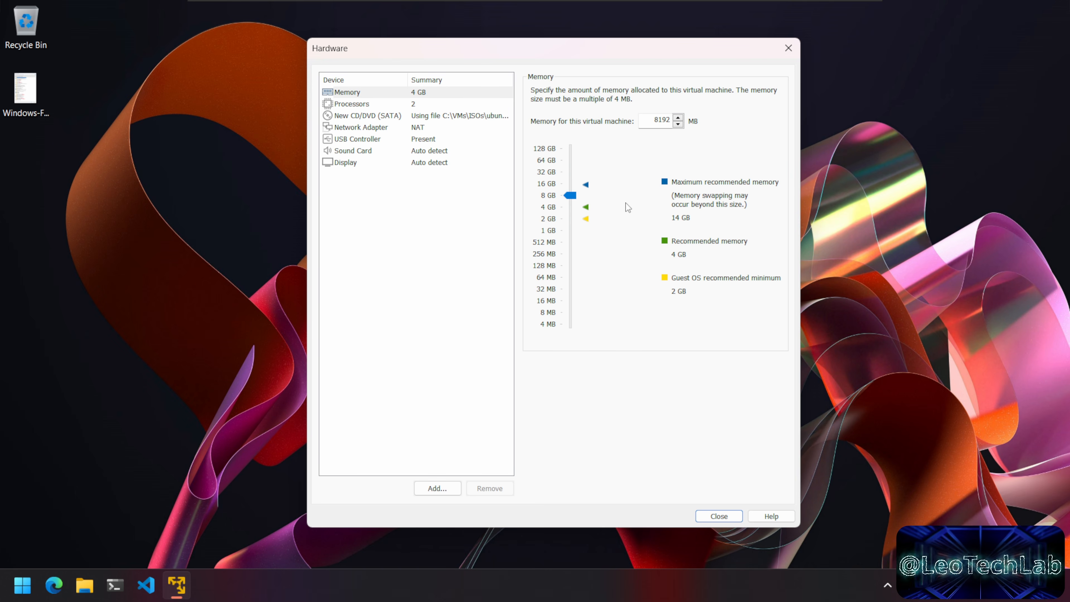
click(428, 105)
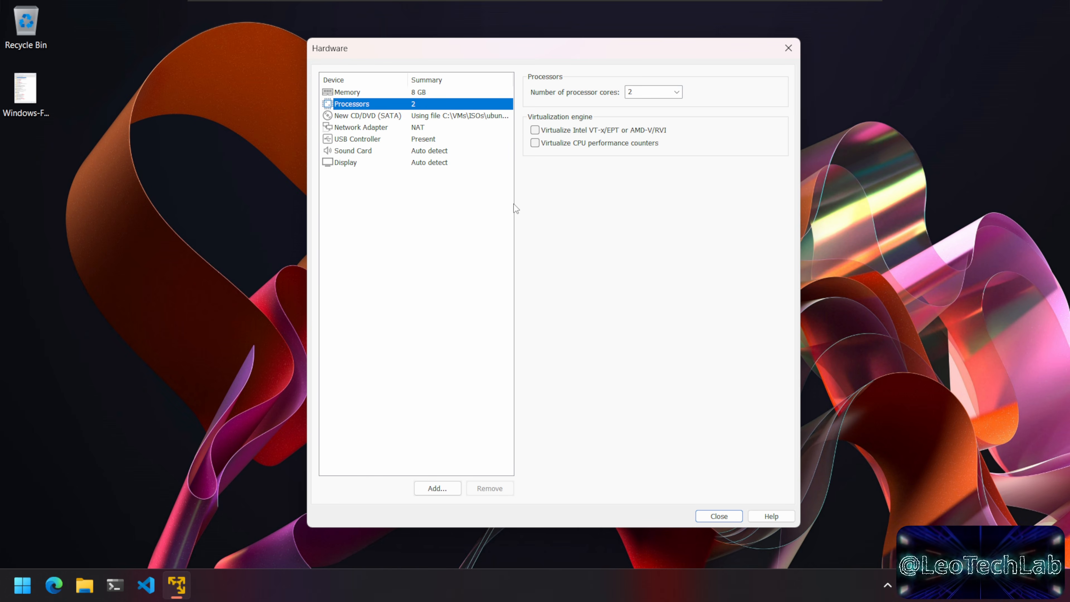
click(434, 141)
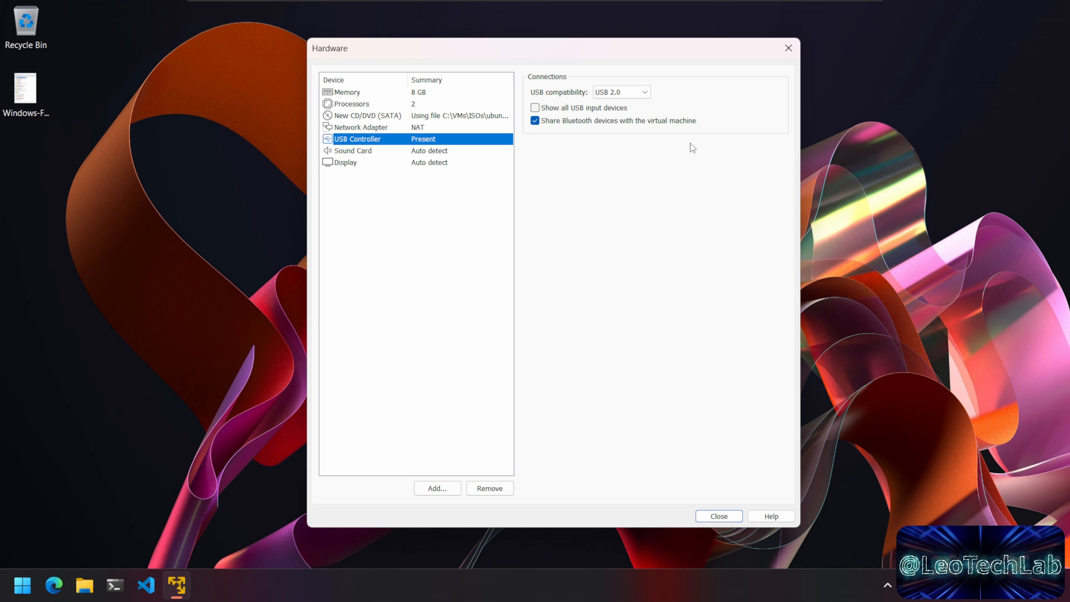
click(644, 92)
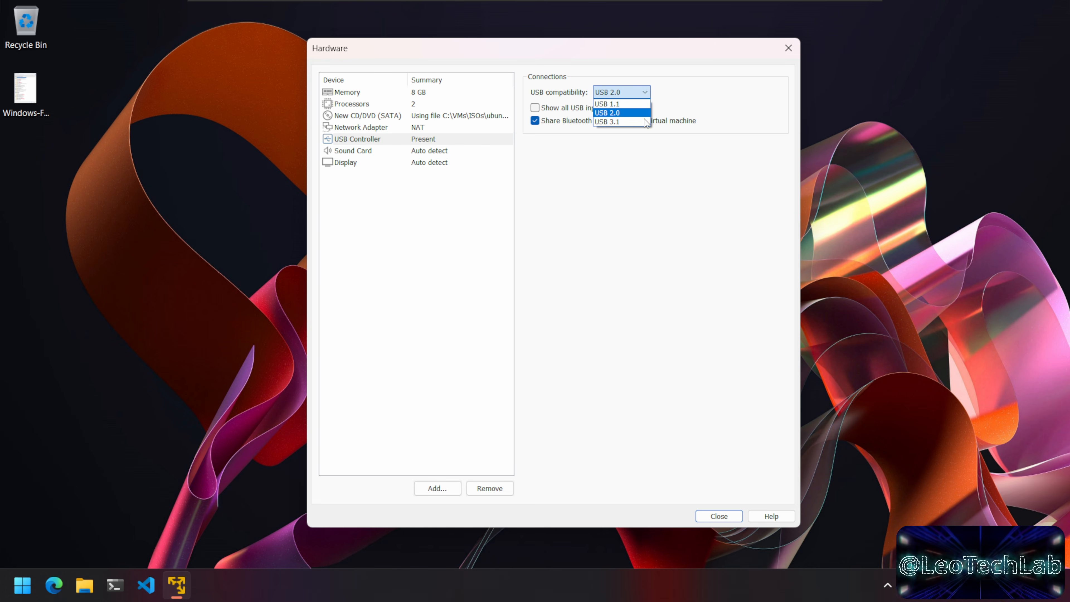
click(623, 122)
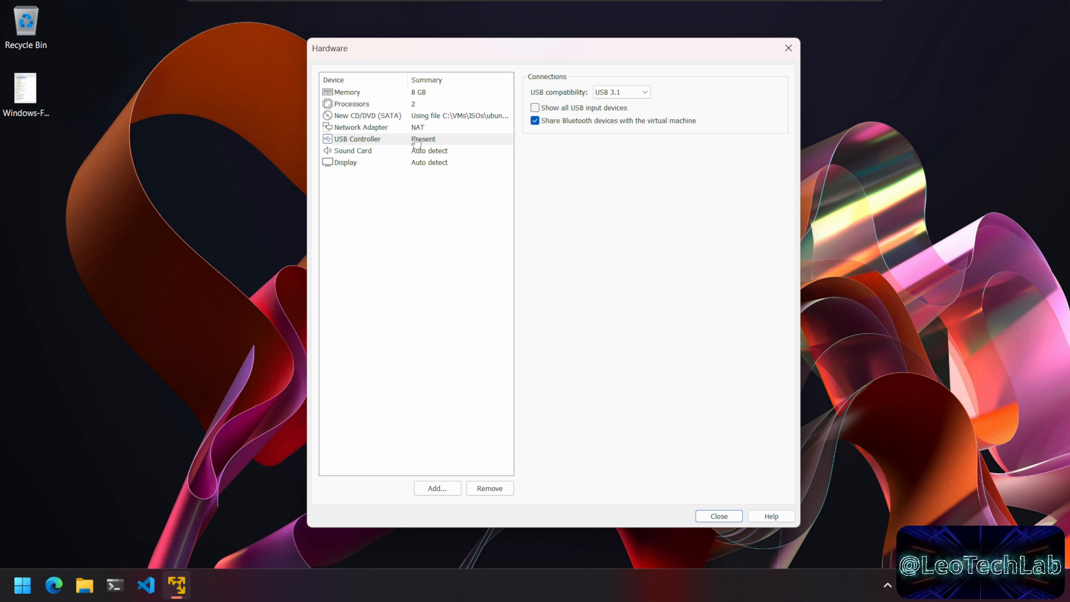
click(428, 130)
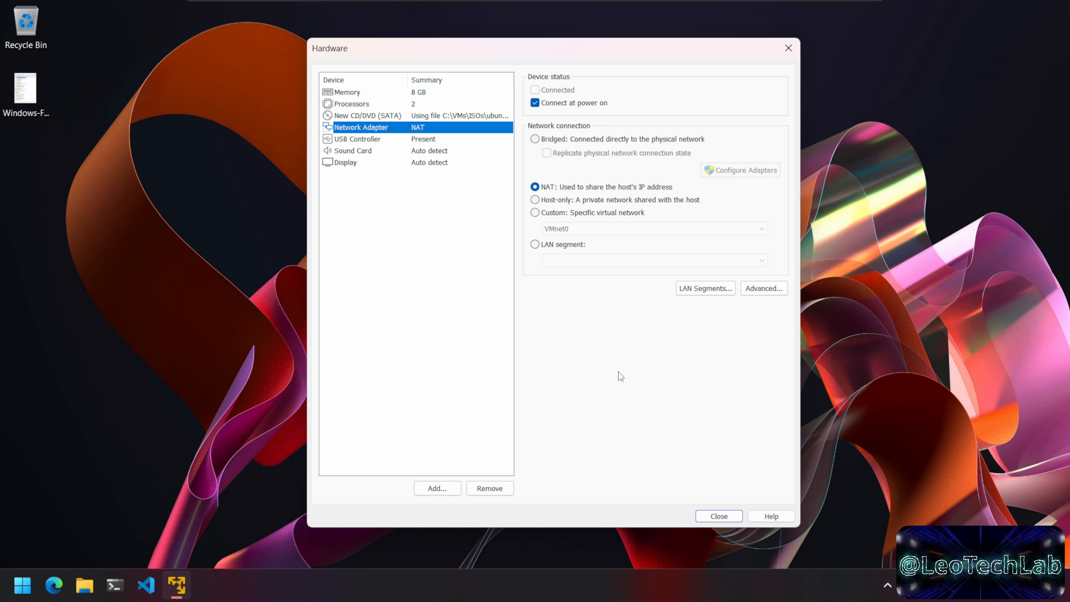
Step: Switch the network connection to Bridged and request to configure the bridged host adapters
click(564, 140)
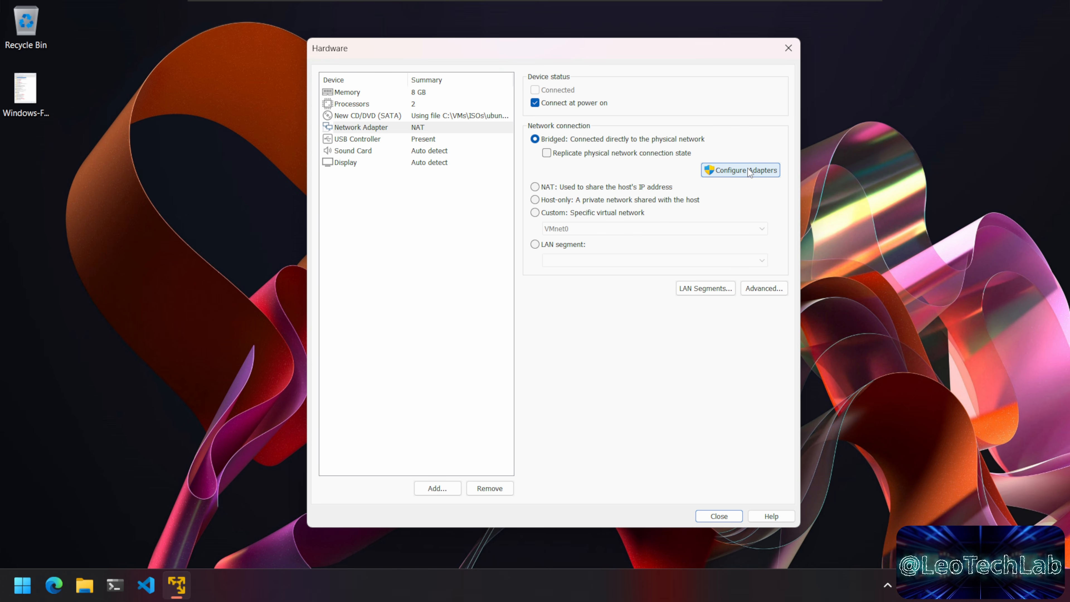
click(740, 172)
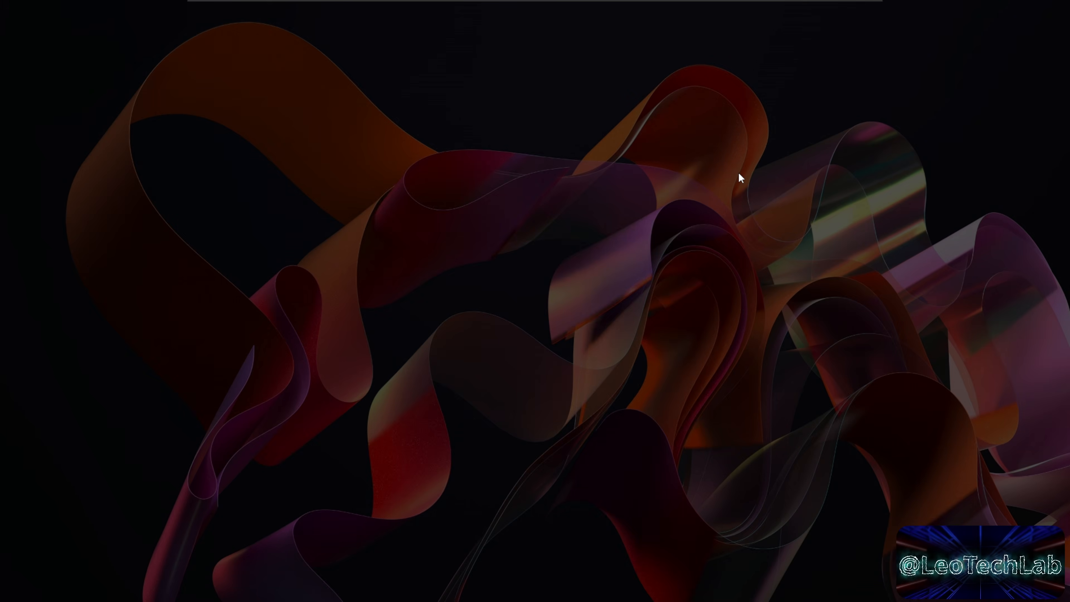
Step: Approve the UAC prompt and center the Automatic Bridging Settings dialog showing the Intel(R) 82574L adapter
click(503, 423)
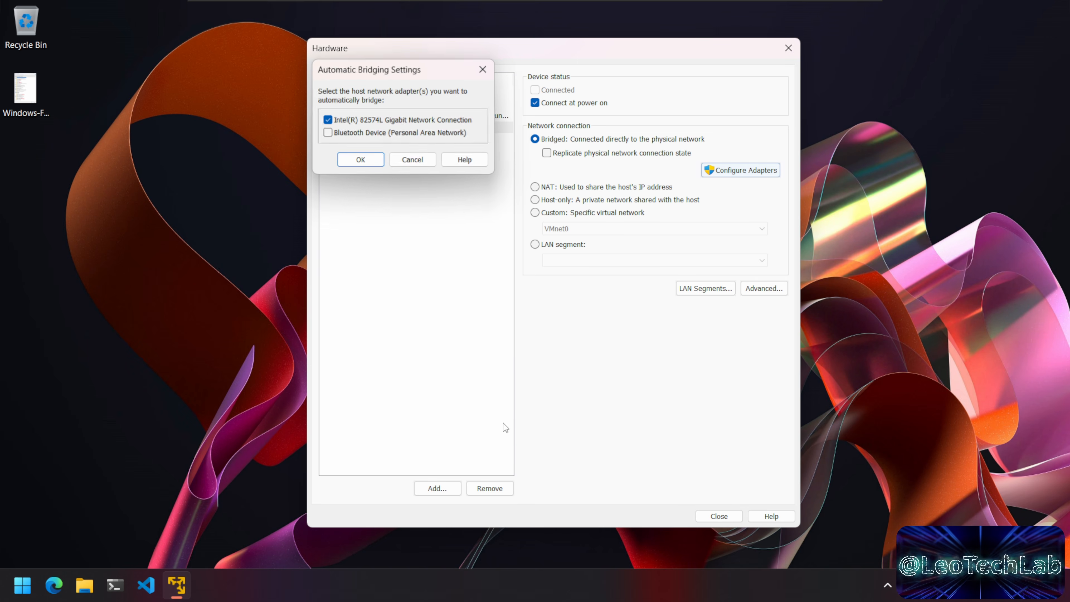
drag(441, 77, 467, 206)
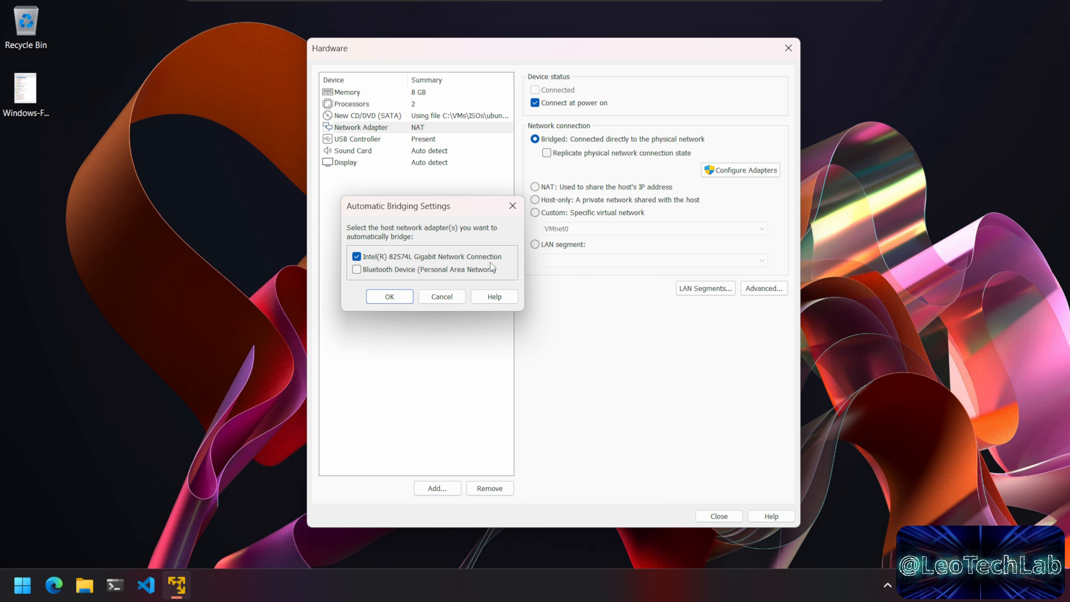
drag(469, 208, 482, 210)
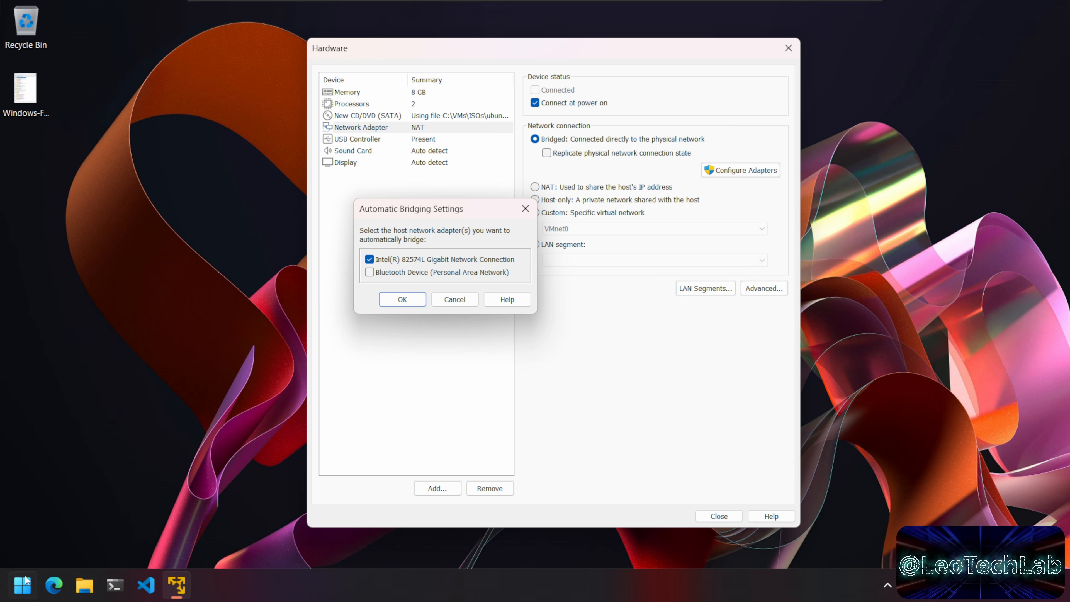
click(22, 584)
Step: Confirm in Windows Settings that the Ethernet adapter is the Intel(R) 82574L Gigabit Network Connection
text(setting)
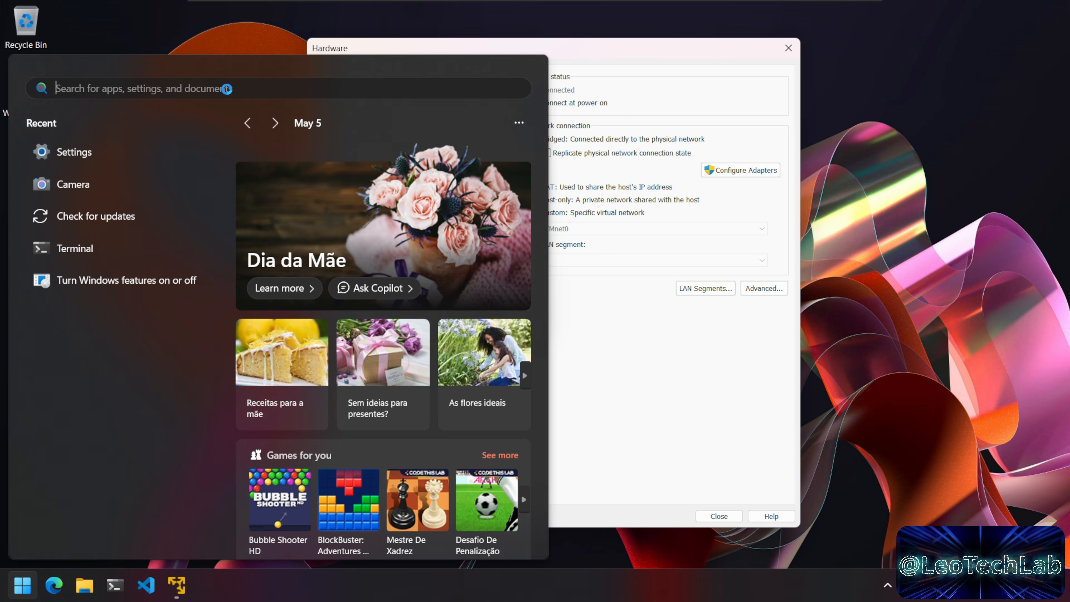
text(s)
key(Return)
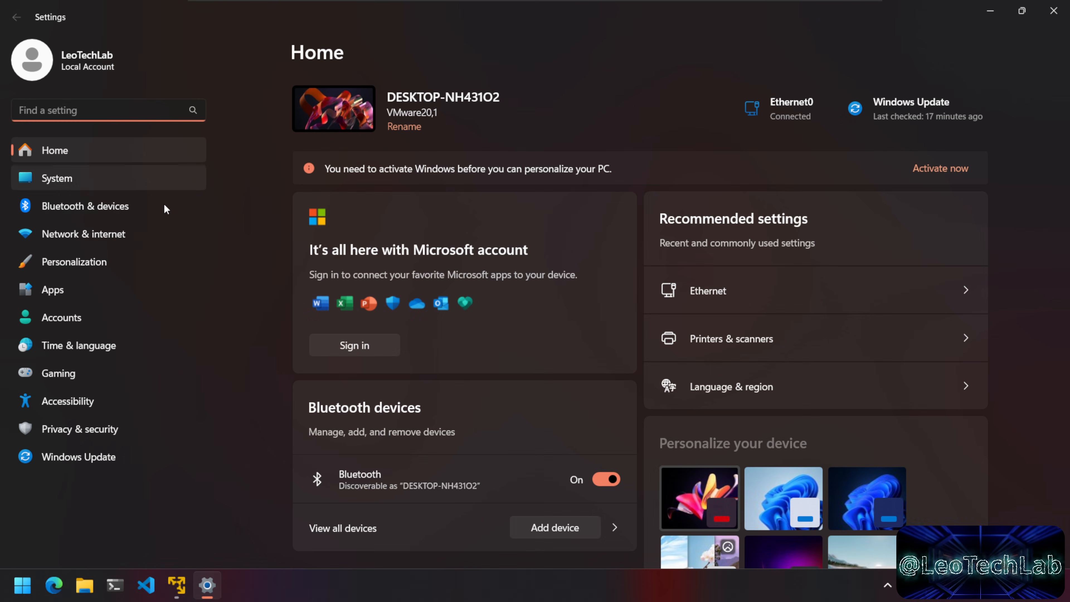
click(88, 238)
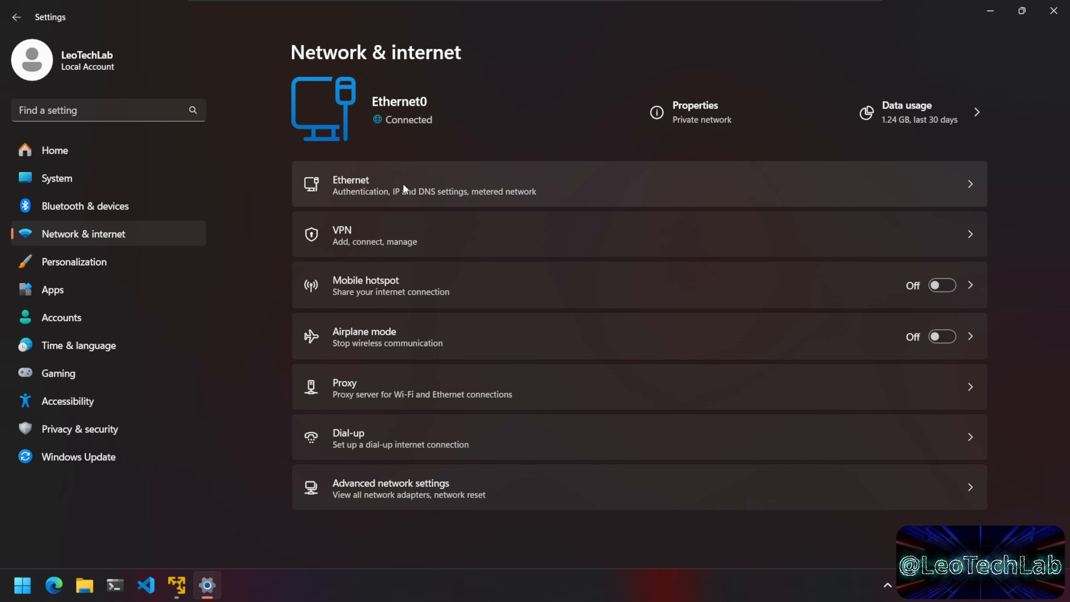
click(418, 189)
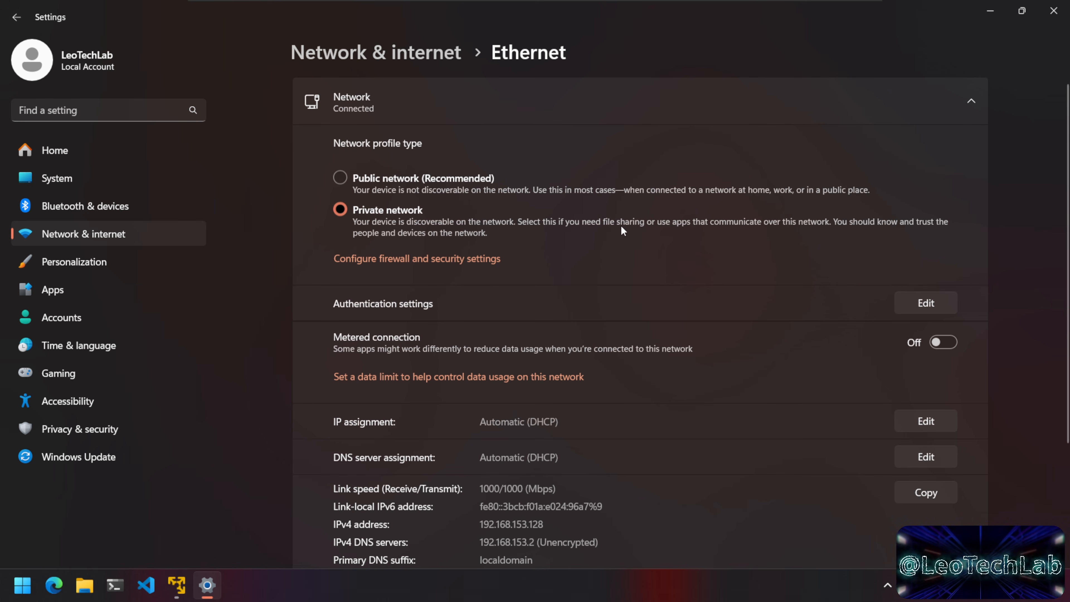
scroll(615, 219, down, 3)
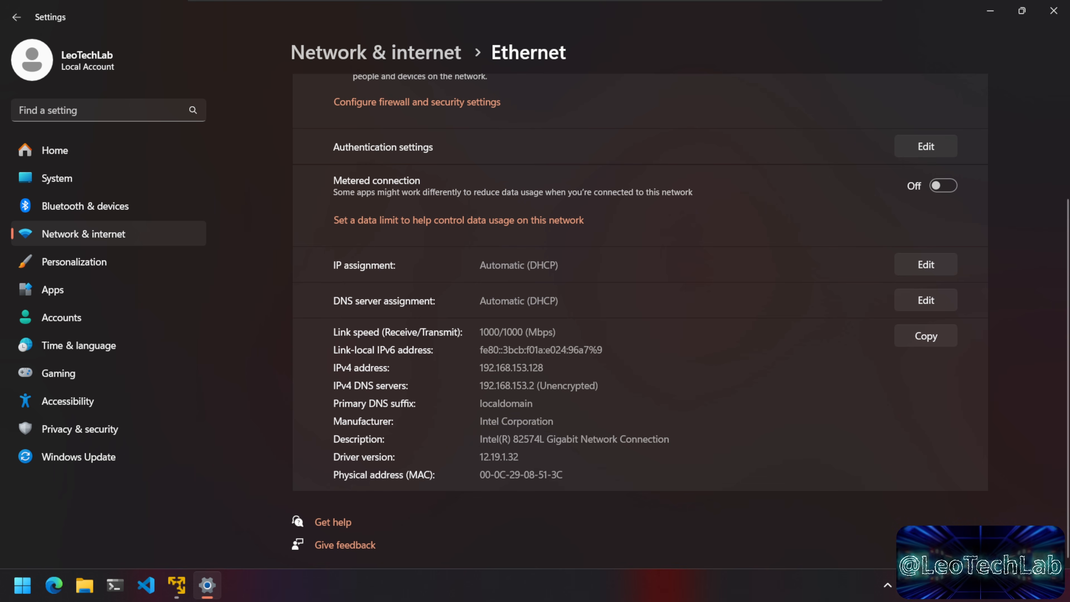
drag(479, 439, 669, 440)
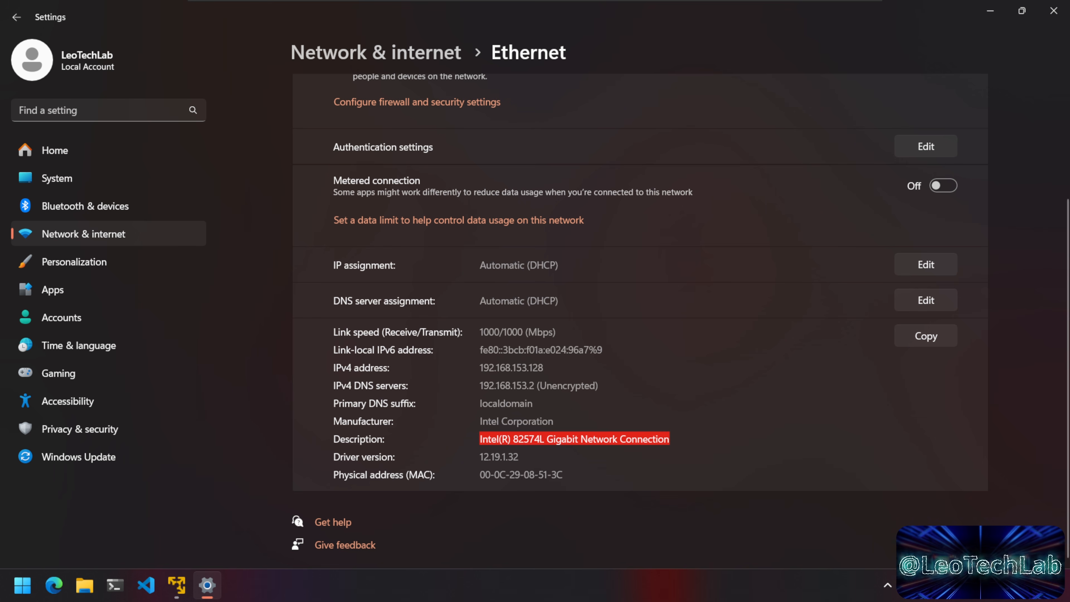
click(669, 439)
click(176, 584)
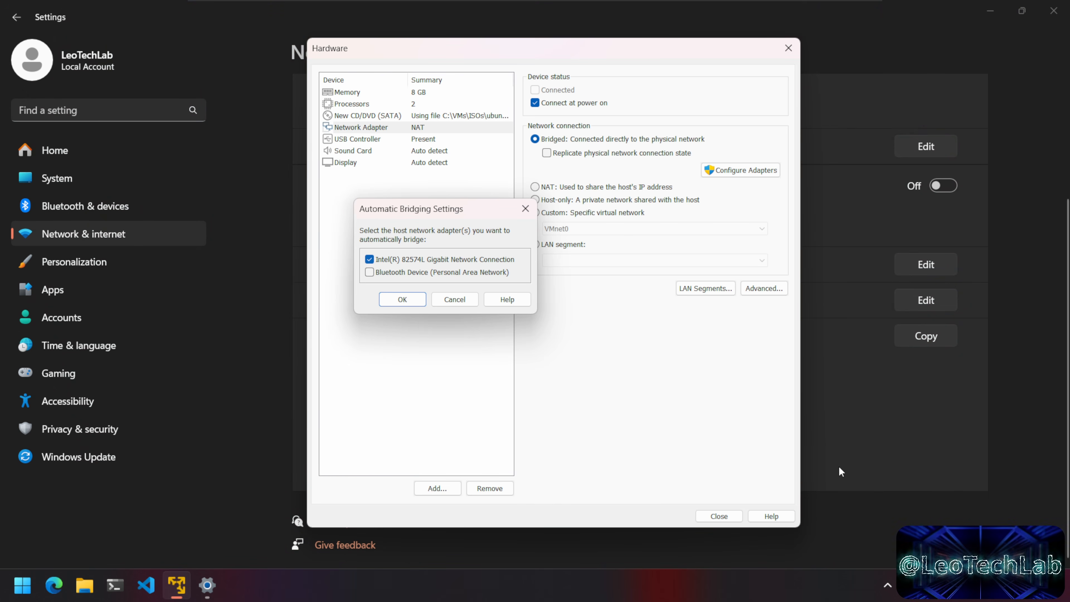
click(897, 485)
scroll(766, 462, up, 3)
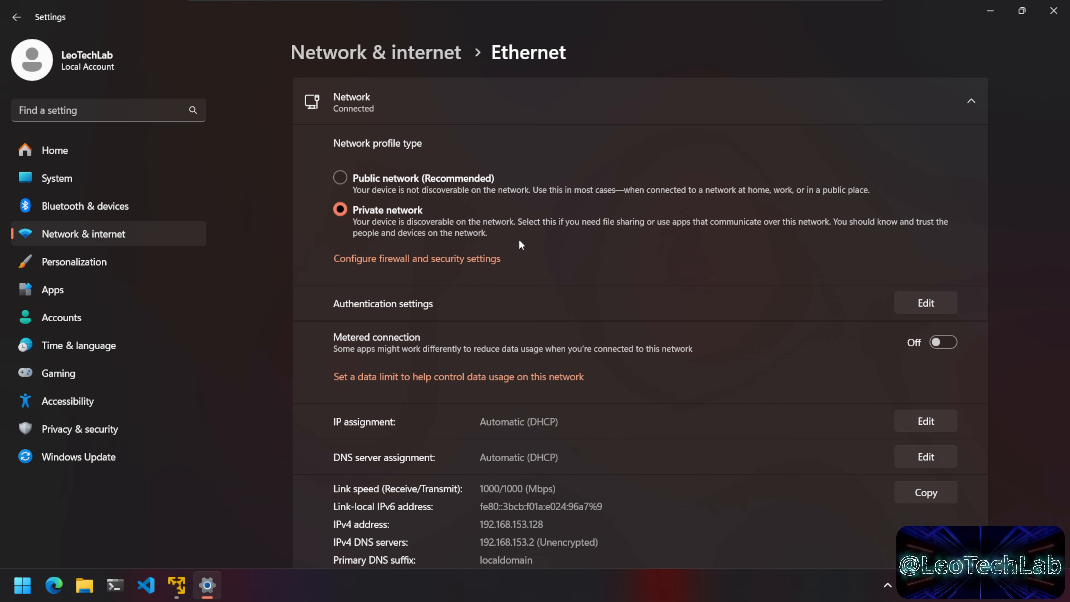
Step: Confirm bridging to the Intel adapter, close the Hardware dialog, and finish the New Virtual Machine Wizard
click(1053, 12)
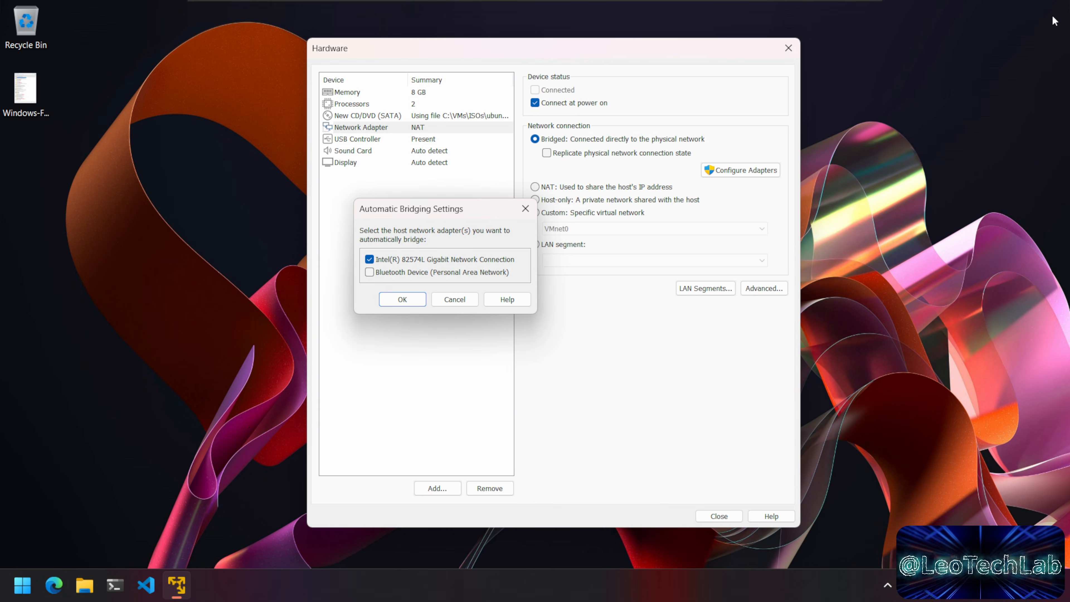
click(403, 299)
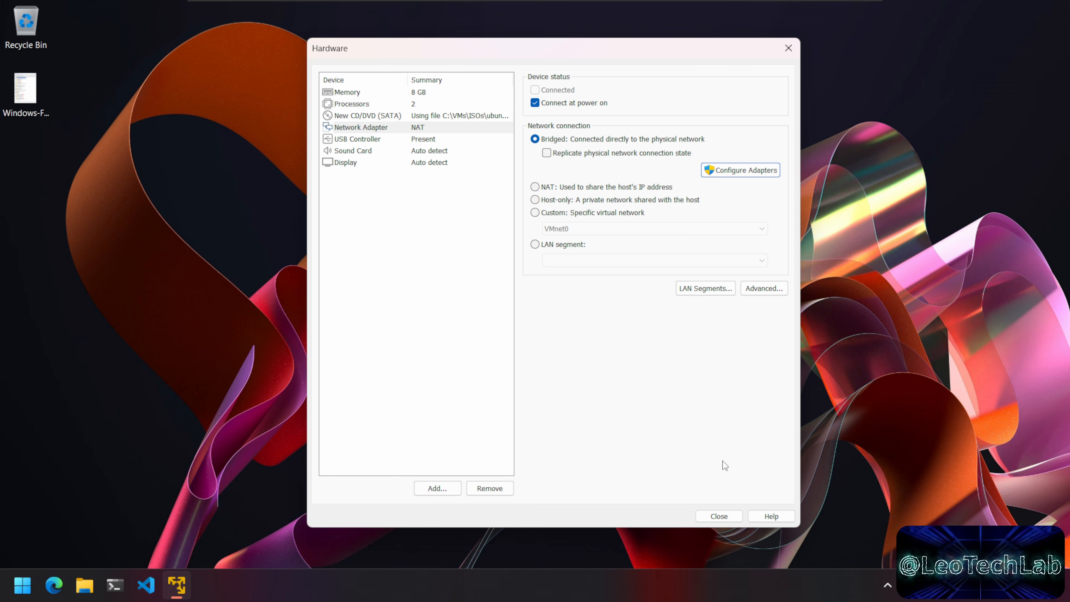
click(728, 516)
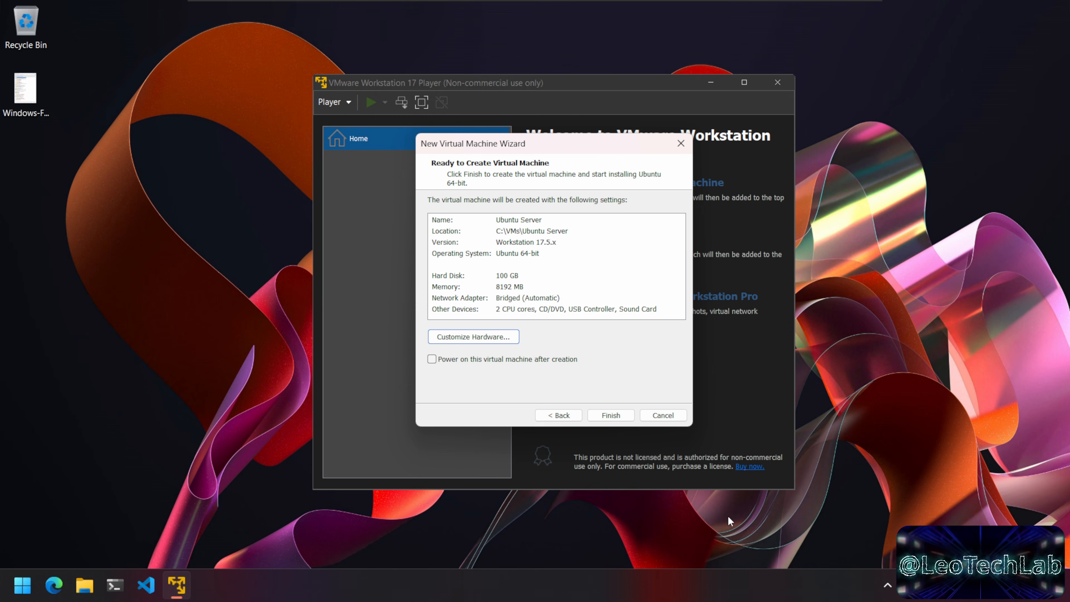
click(615, 414)
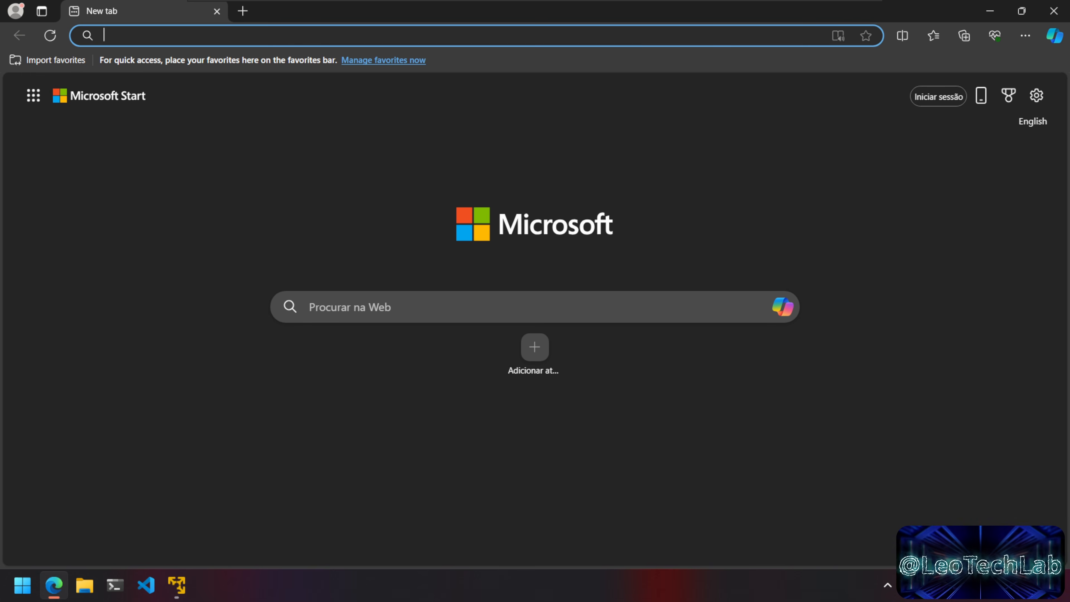
Step: Load the pasted VirtualBox forum link about Wi-Fi bridging, then close Edge
right_click(325, 37)
click(389, 186)
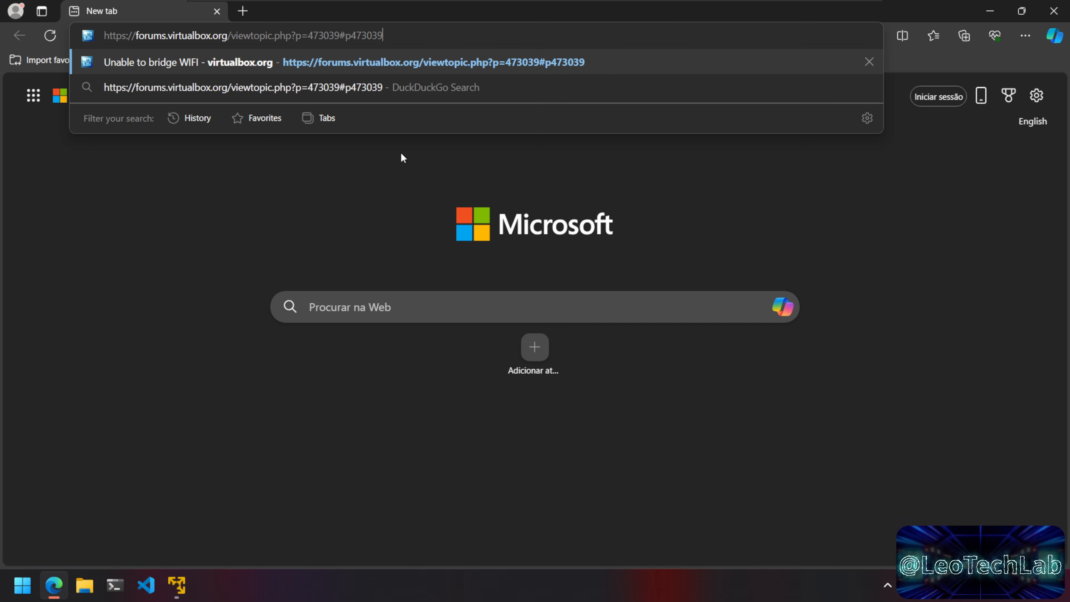
key(Return)
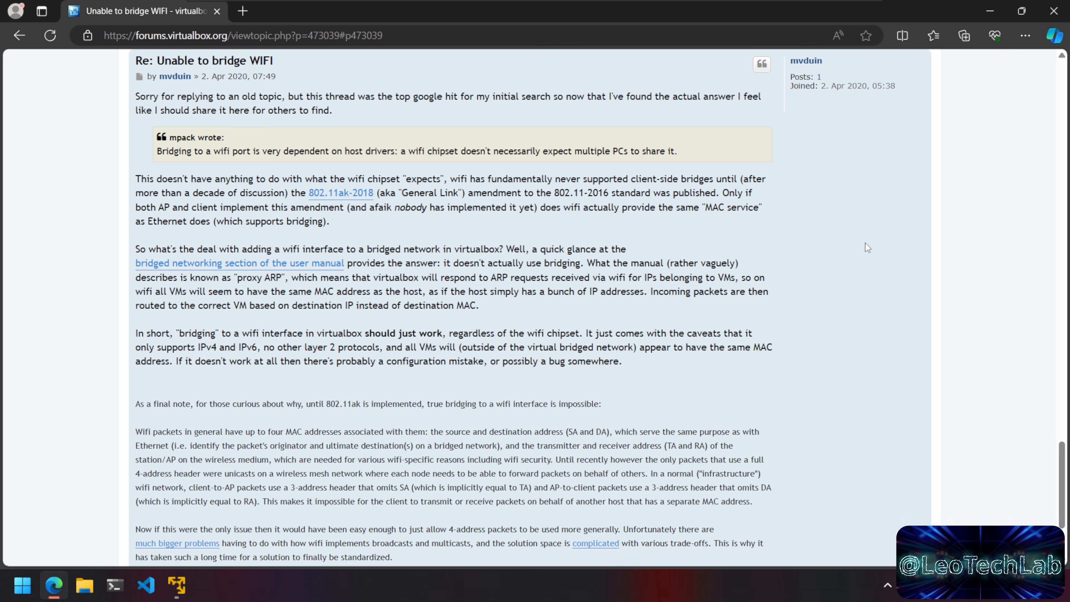
click(1054, 13)
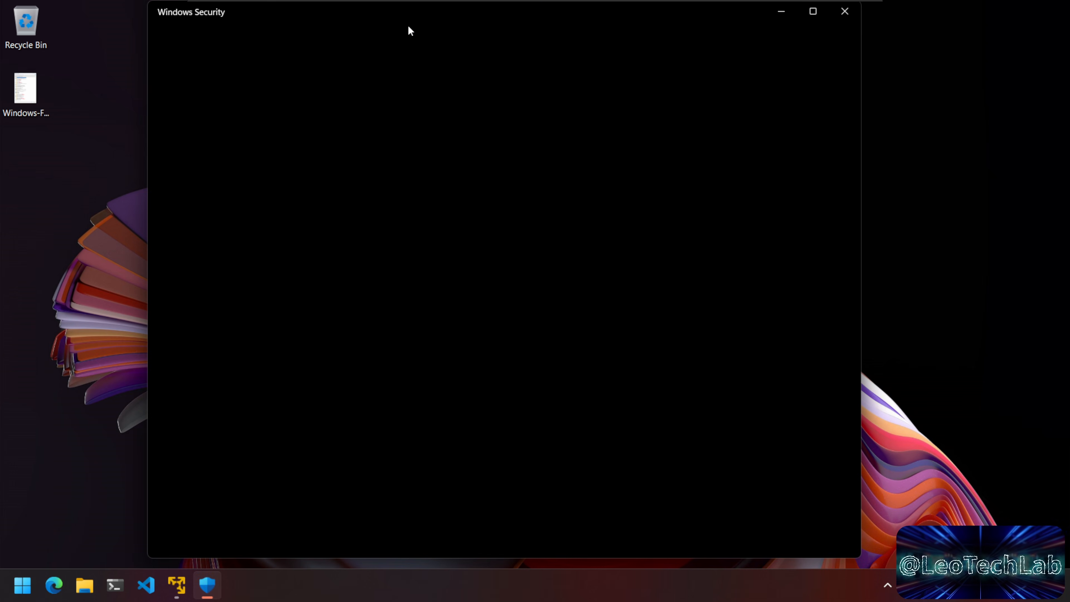
key(super)
click(209, 89)
text(securit)
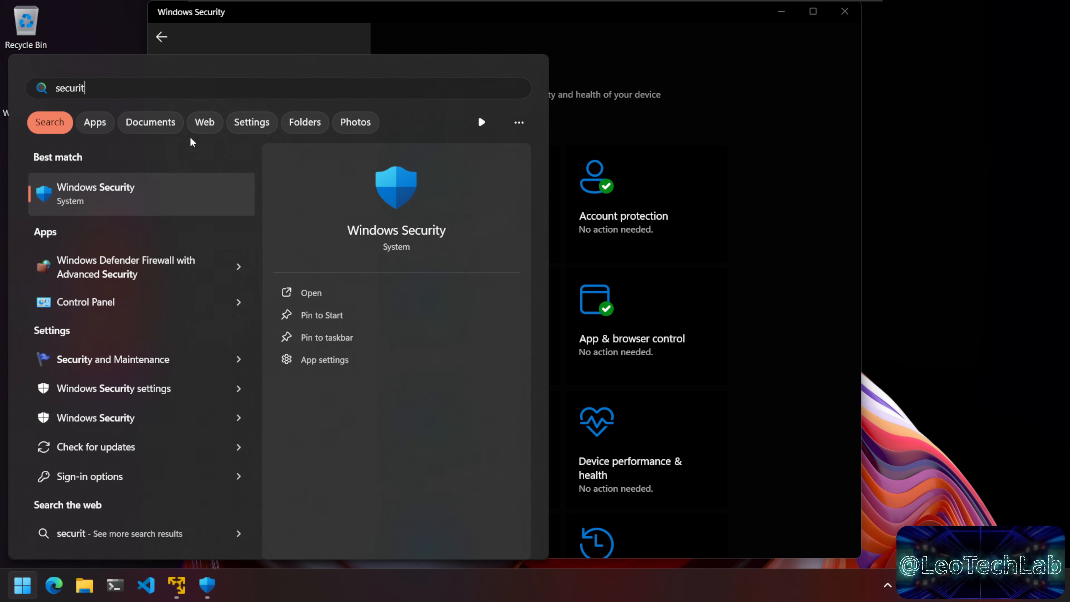
click(640, 39)
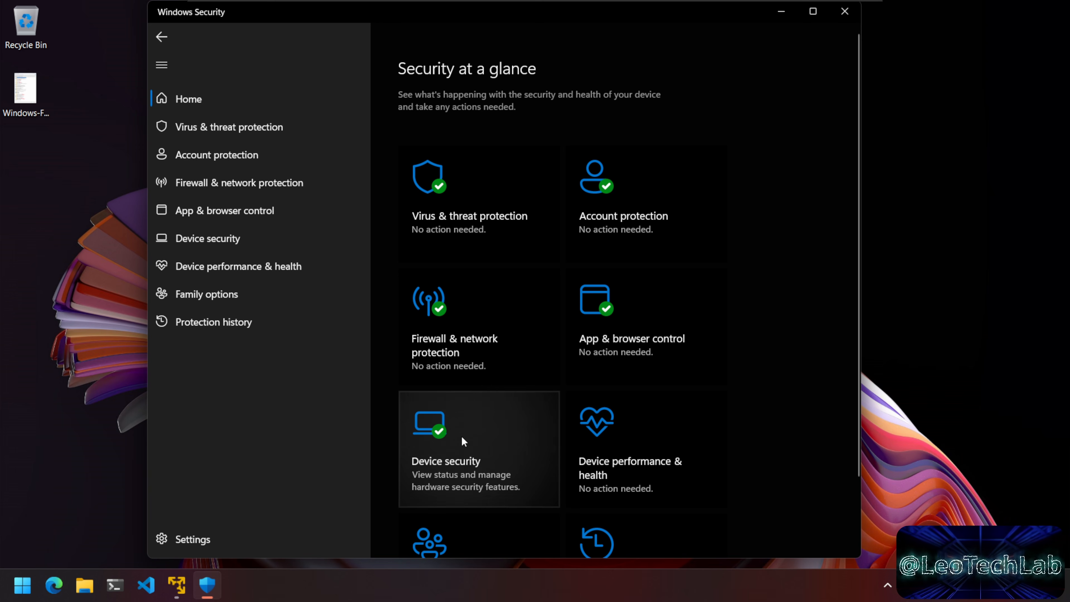
click(462, 437)
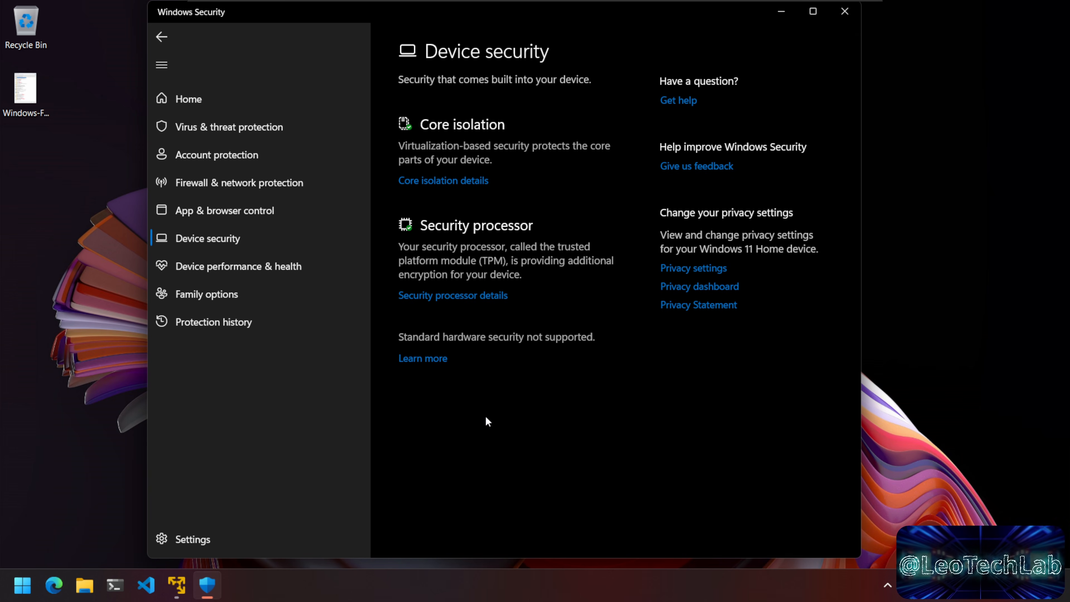
click(454, 181)
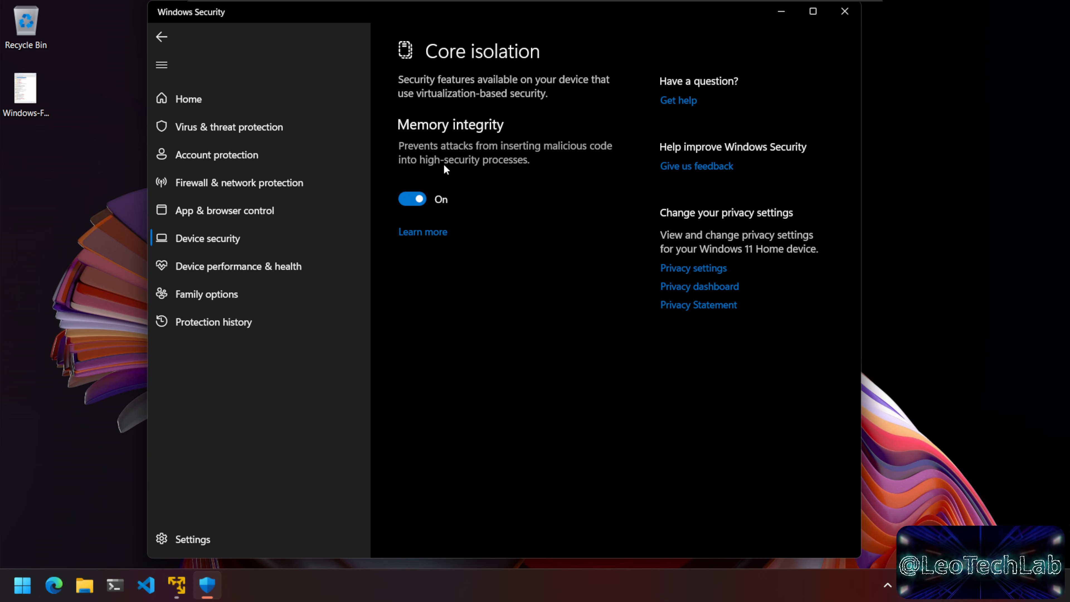
click(844, 11)
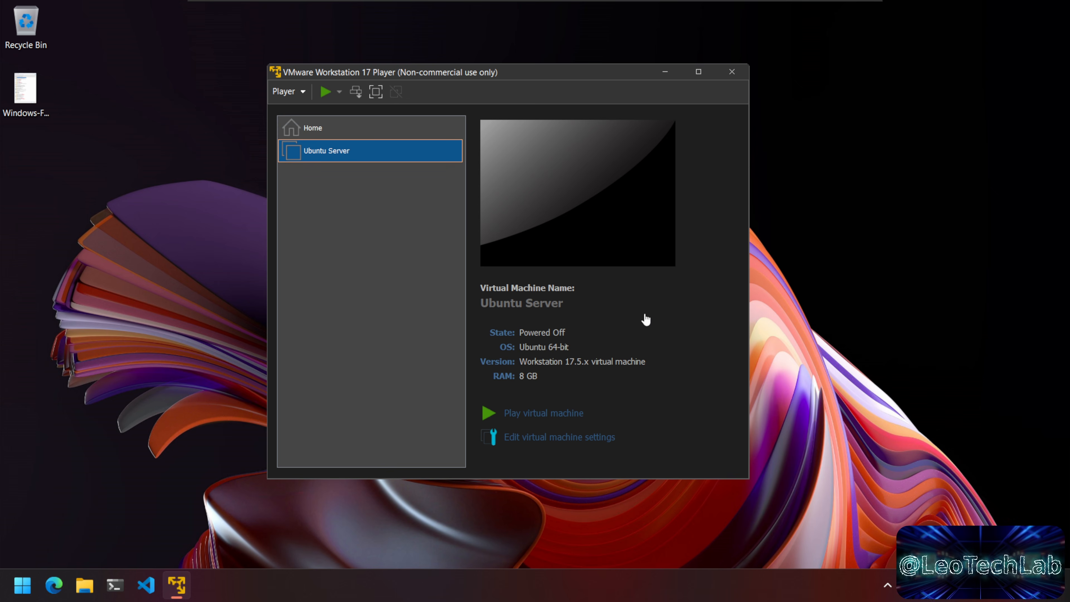
Step: Boot the Ubuntu Server VM, dismiss the side-channel mitigations hint, then shut down the guest
click(554, 415)
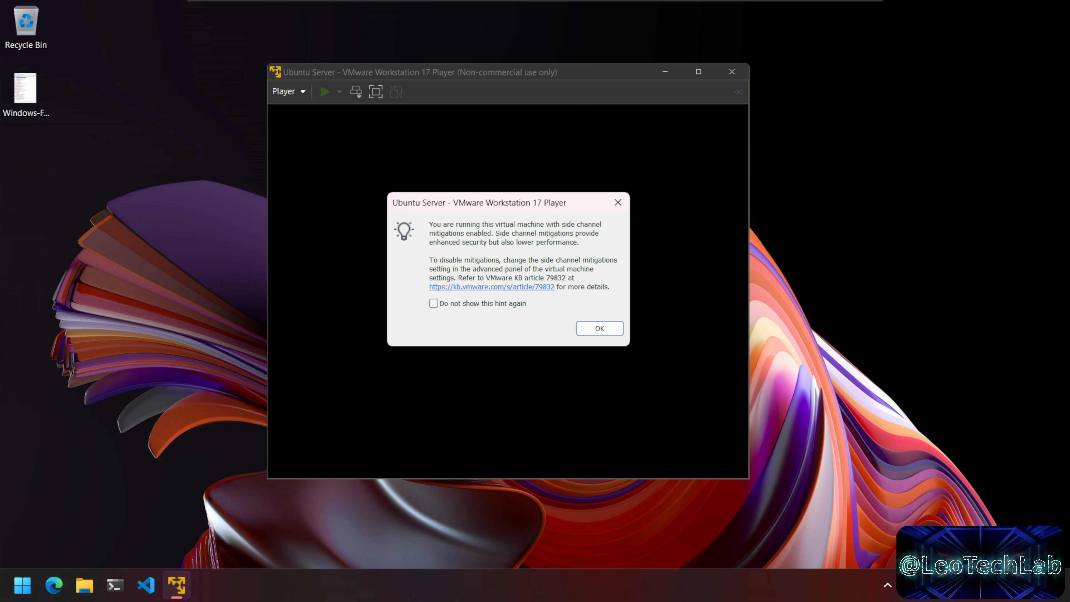
click(609, 328)
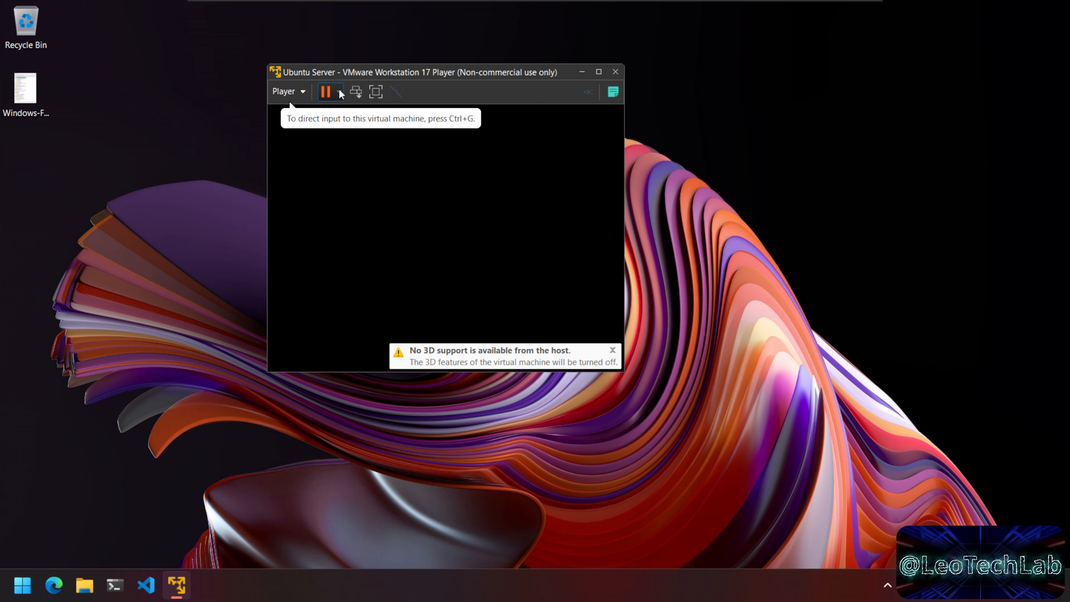
click(340, 91)
click(375, 127)
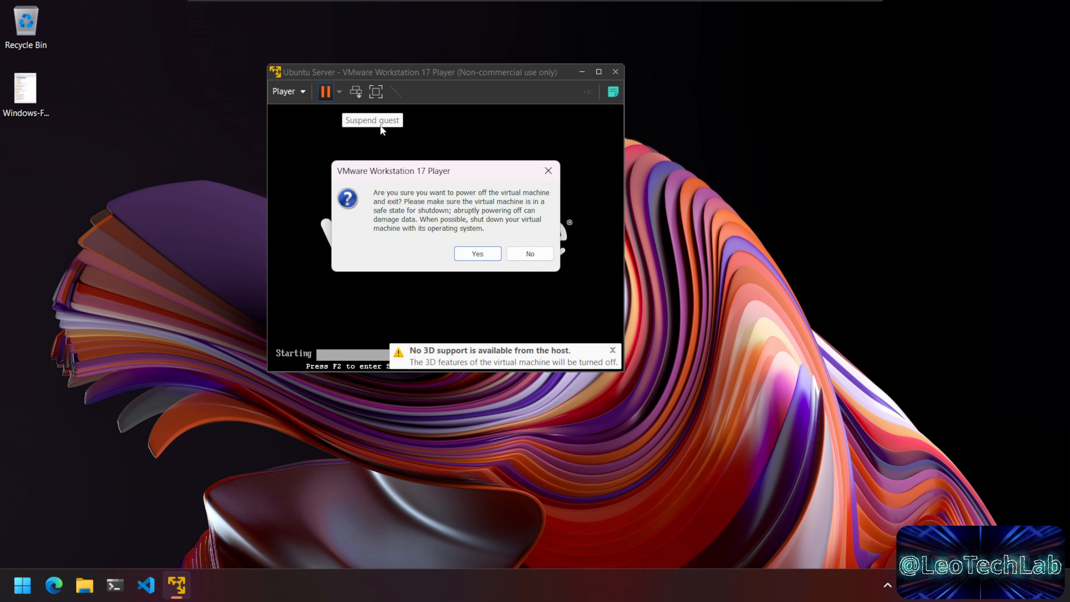
click(482, 253)
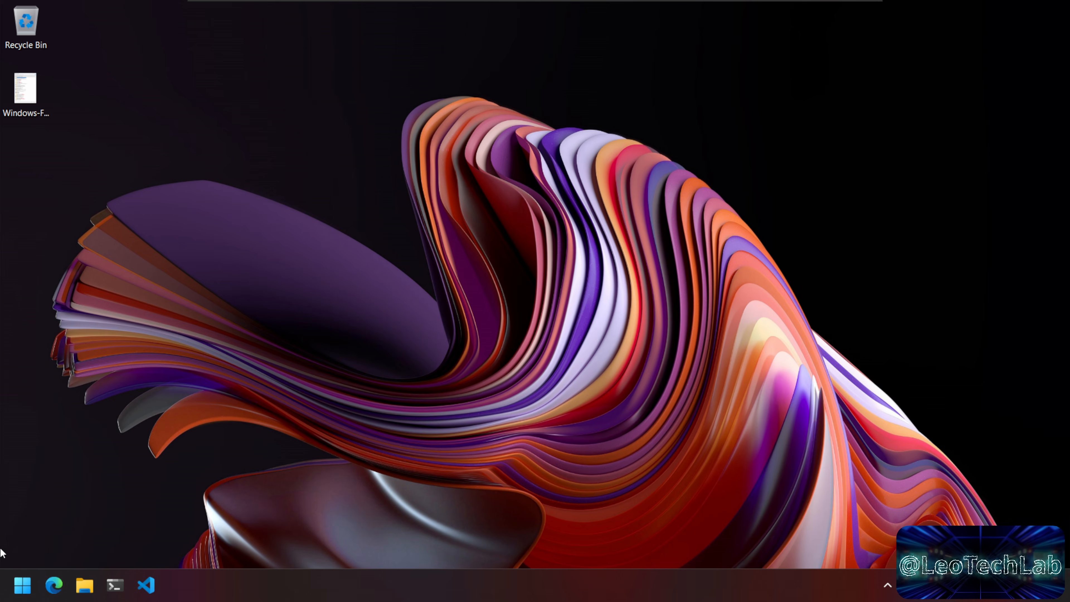
click(23, 585)
Step: Relaunch VMware Workstation 17 Player and select the powered-off Ubuntu Server VM to view its details
click(341, 397)
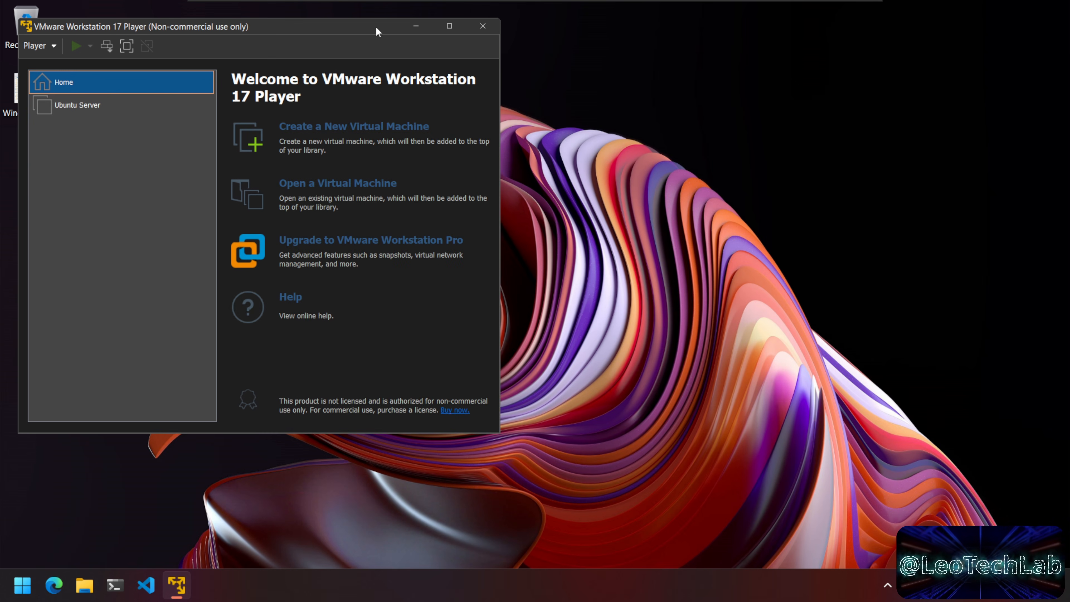
drag(376, 26, 499, 51)
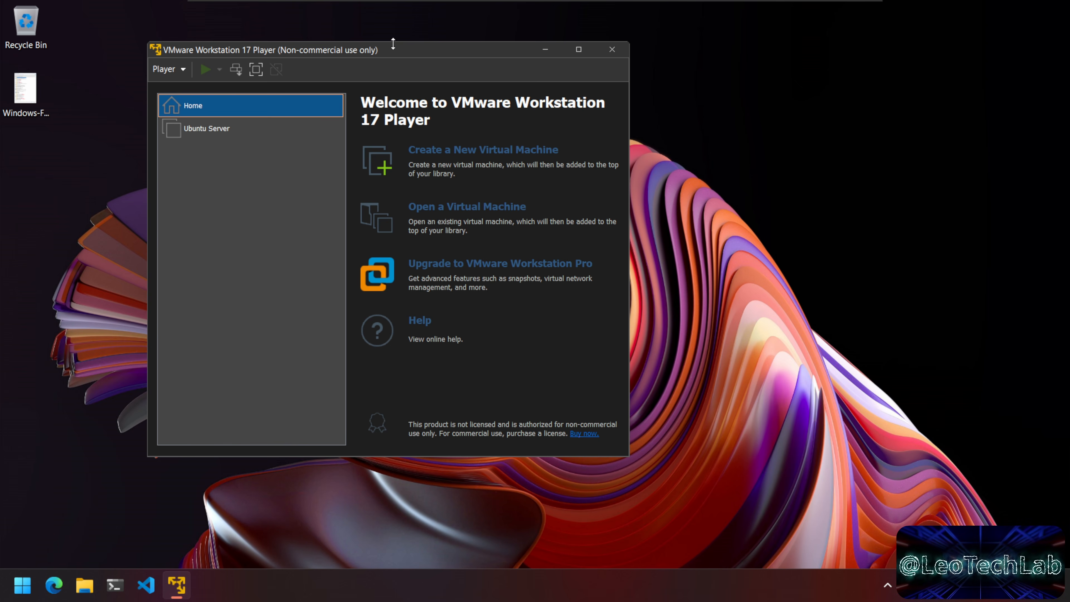
click(282, 132)
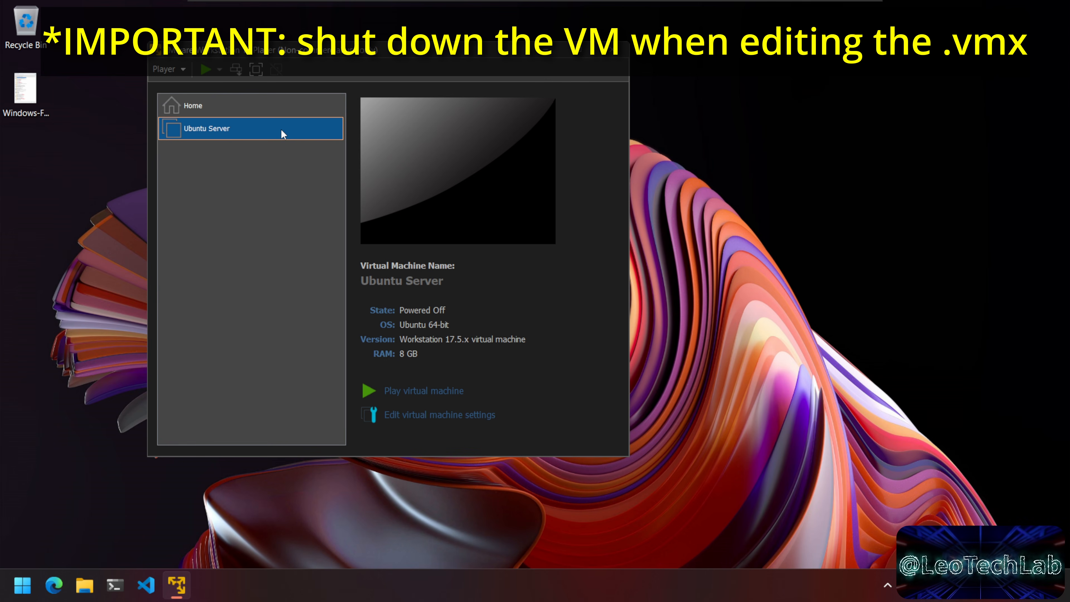
Step: Open Ubuntu Server.vmx from C:\VMs\Ubuntu Server in Visual Studio Code
click(84, 590)
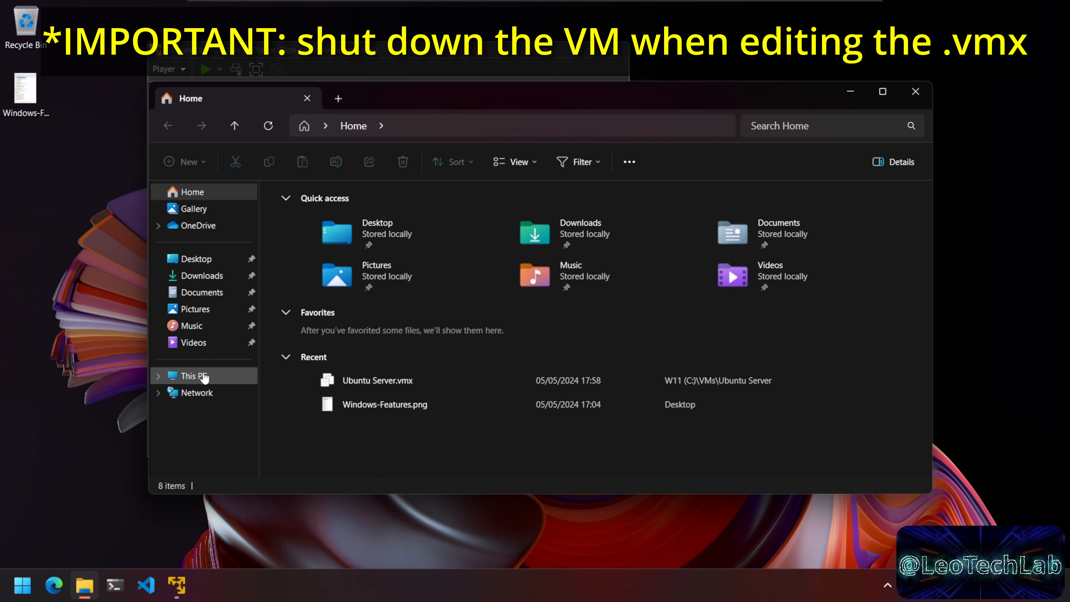
click(204, 375)
double_click(369, 221)
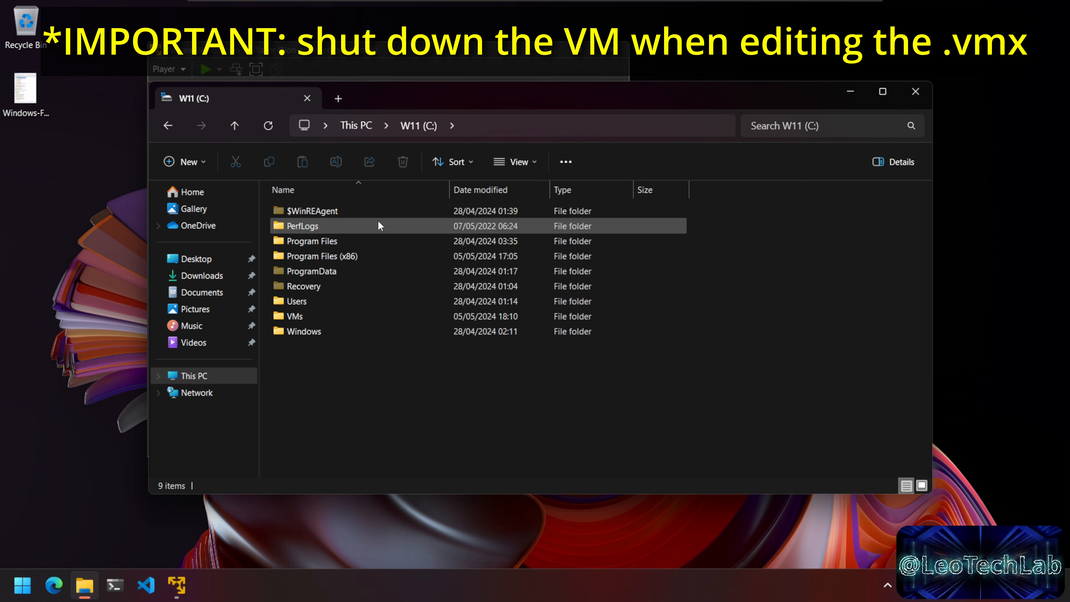
double_click(320, 313)
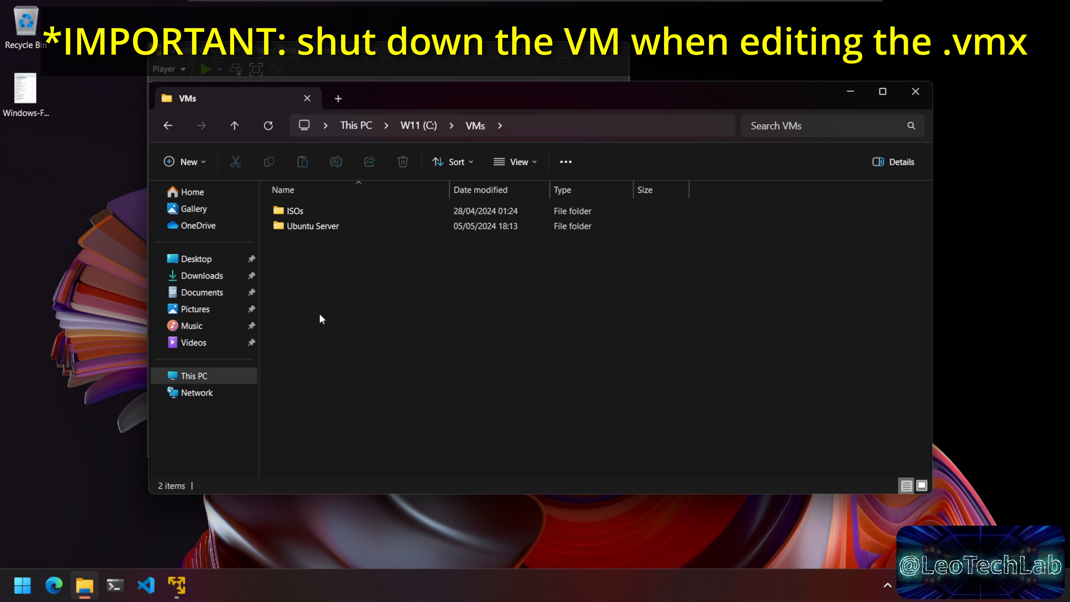
double_click(326, 228)
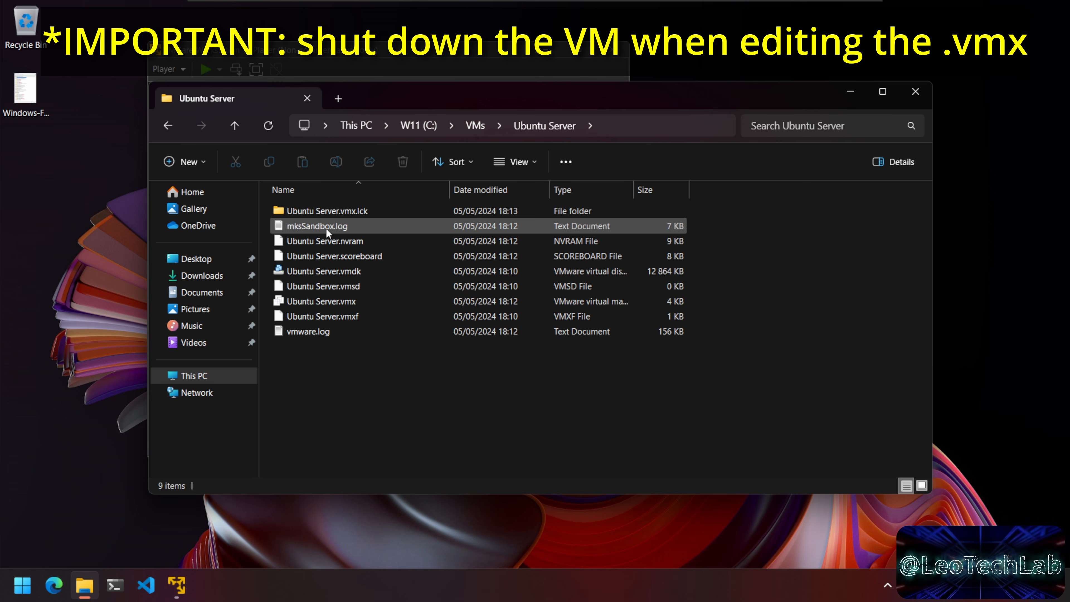
click(365, 302)
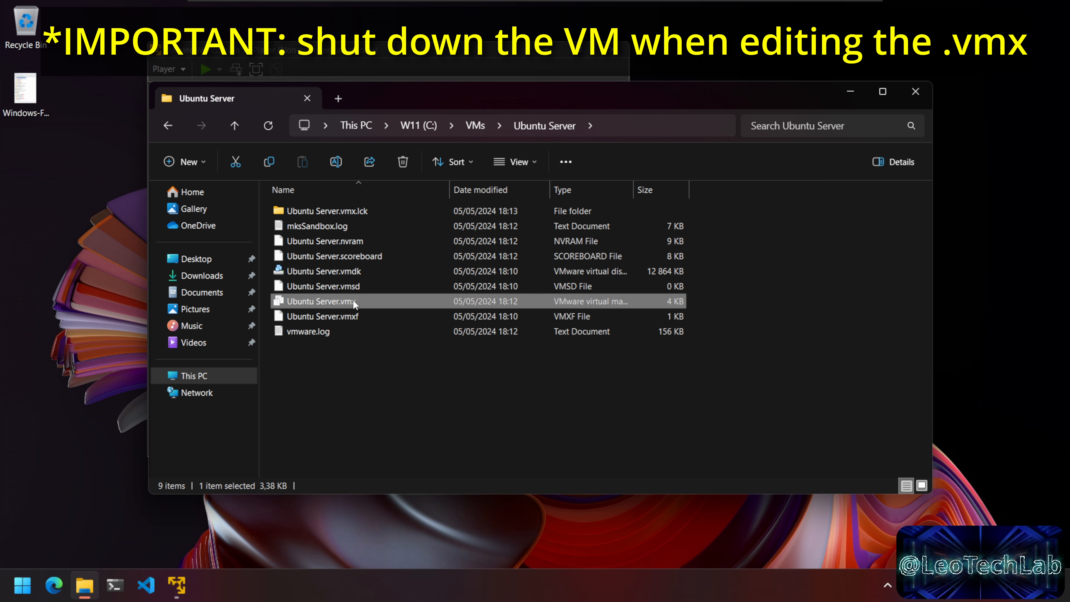
right_click(352, 300)
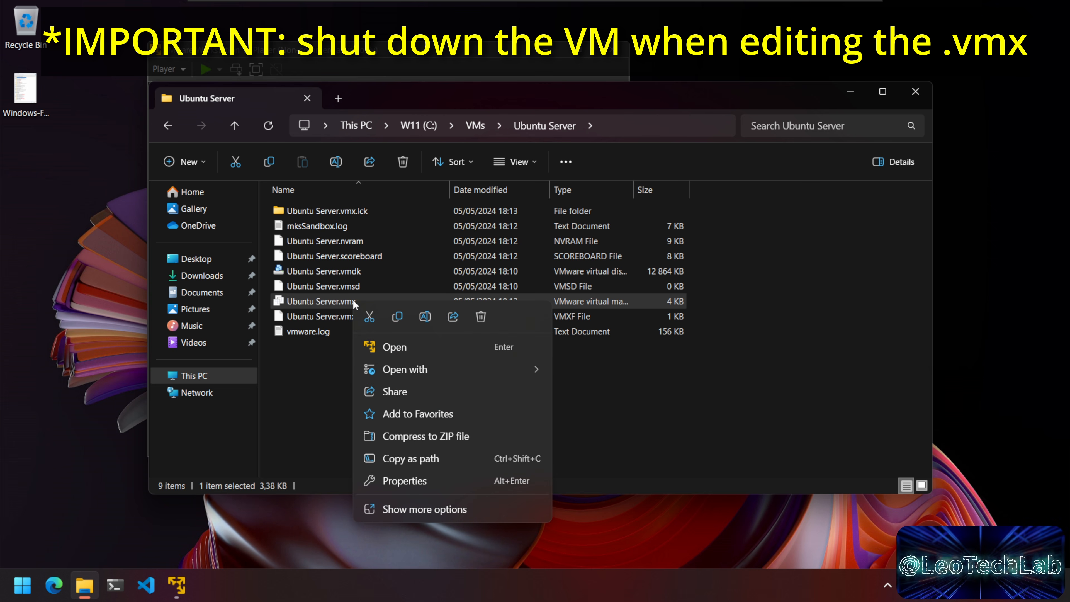
click(468, 510)
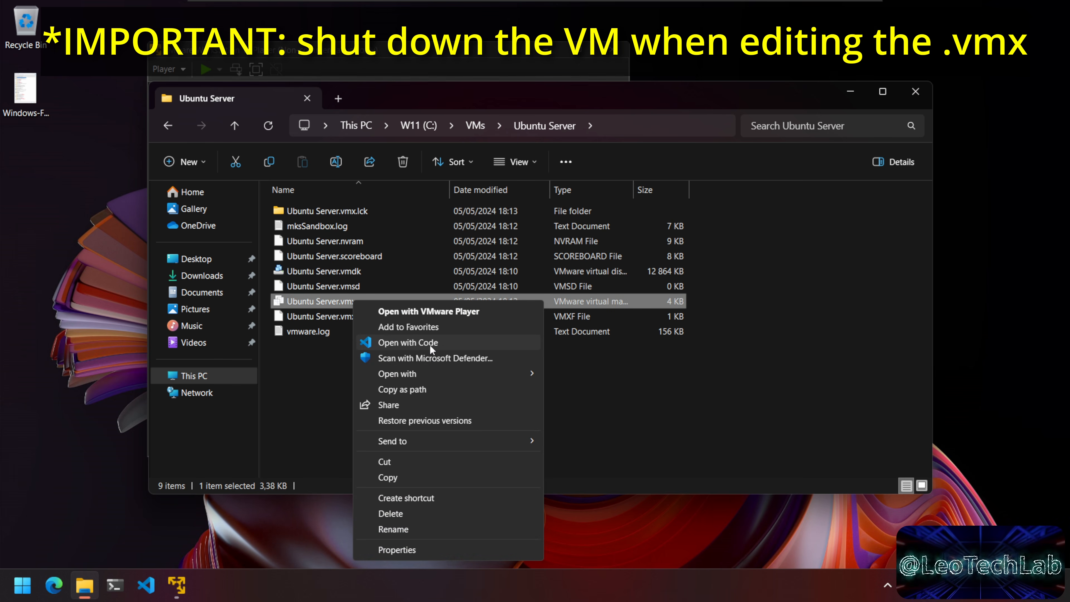
click(429, 344)
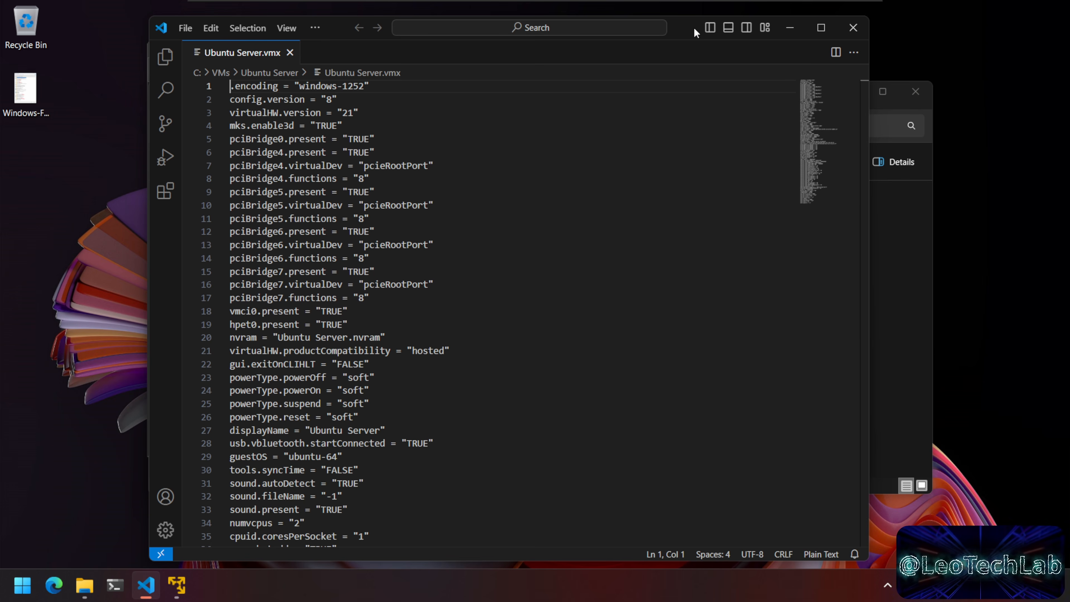
Step: Paste ulm.disableMitigations="TRUE" onto empty line 112 of Ubuntu Server.vmx
drag(704, 13, 698, 16)
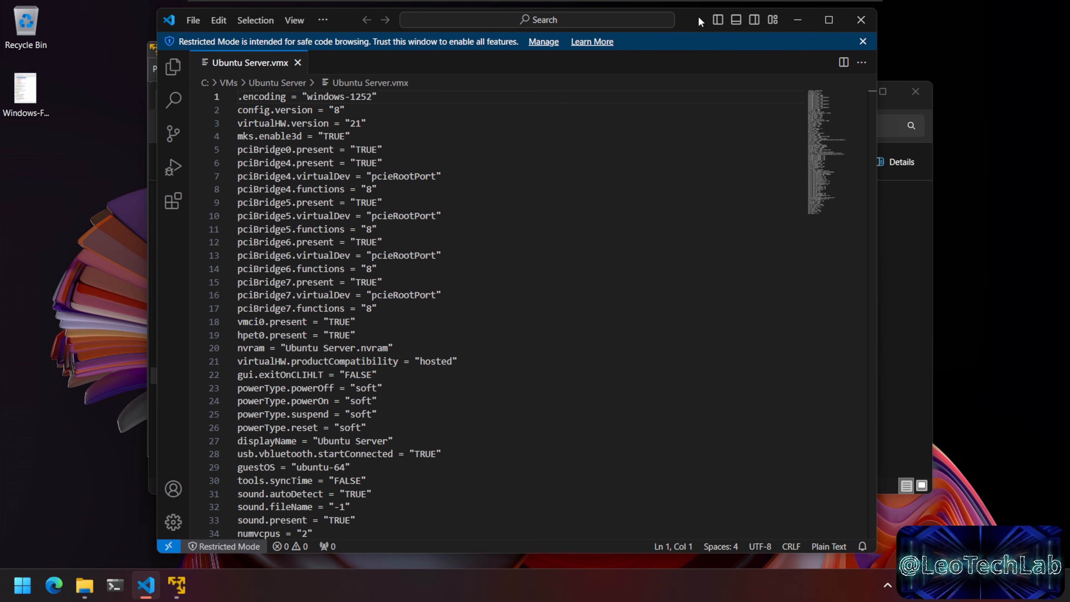
click(863, 41)
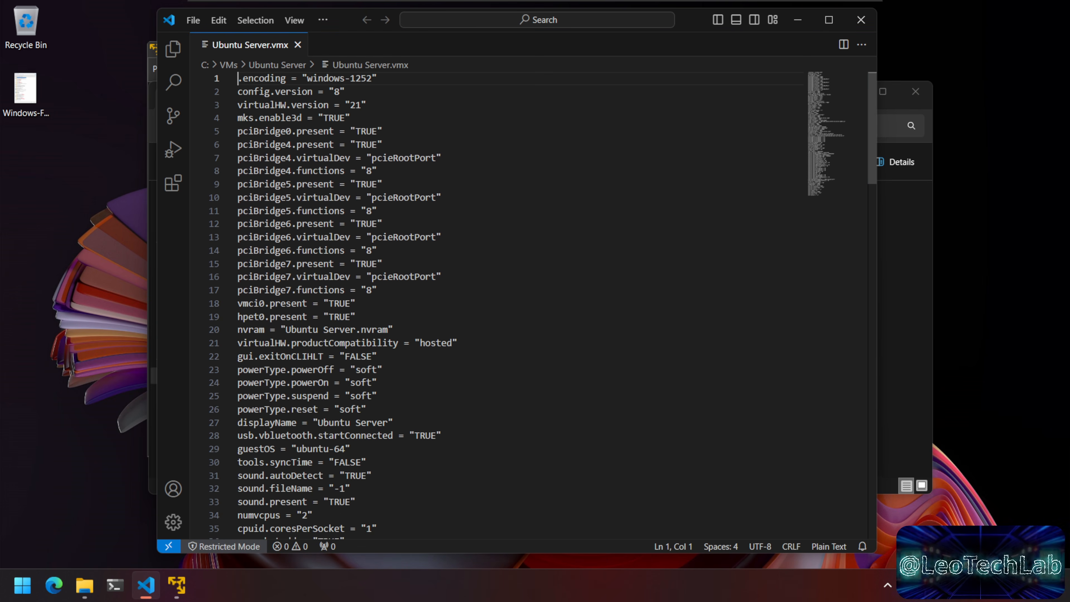
drag(314, 91, 398, 342)
click(358, 316)
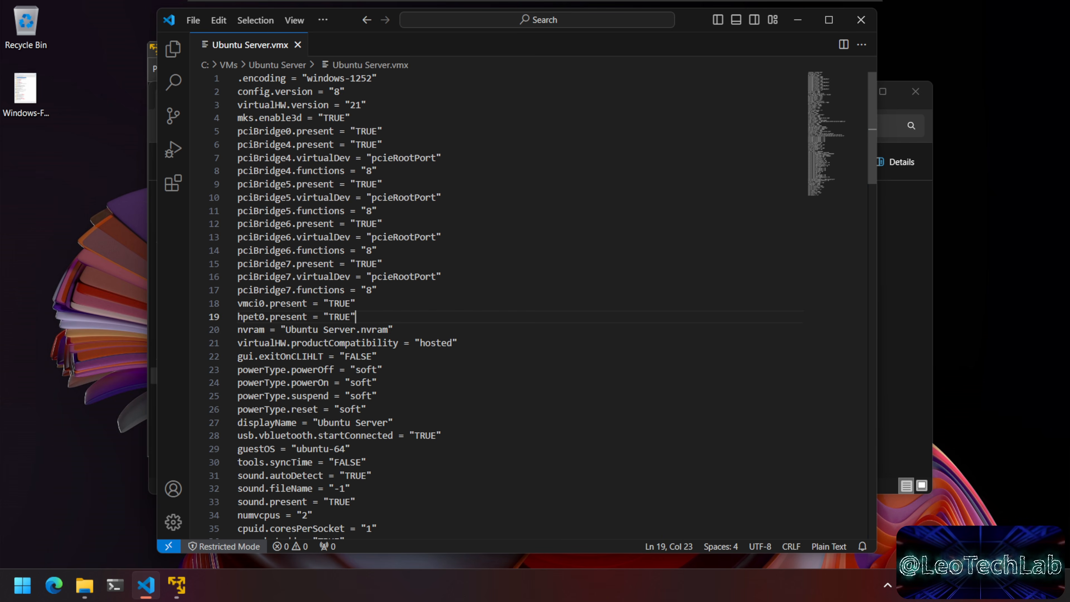
scroll(358, 316, down, 1)
scroll(501, 306, down, 20)
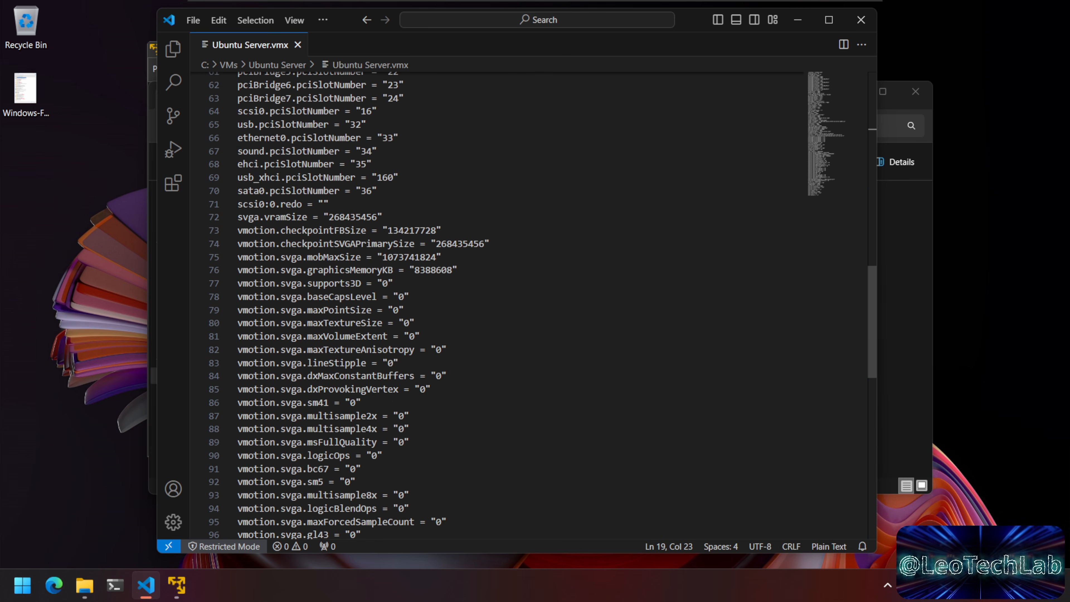
scroll(501, 306, down, 3)
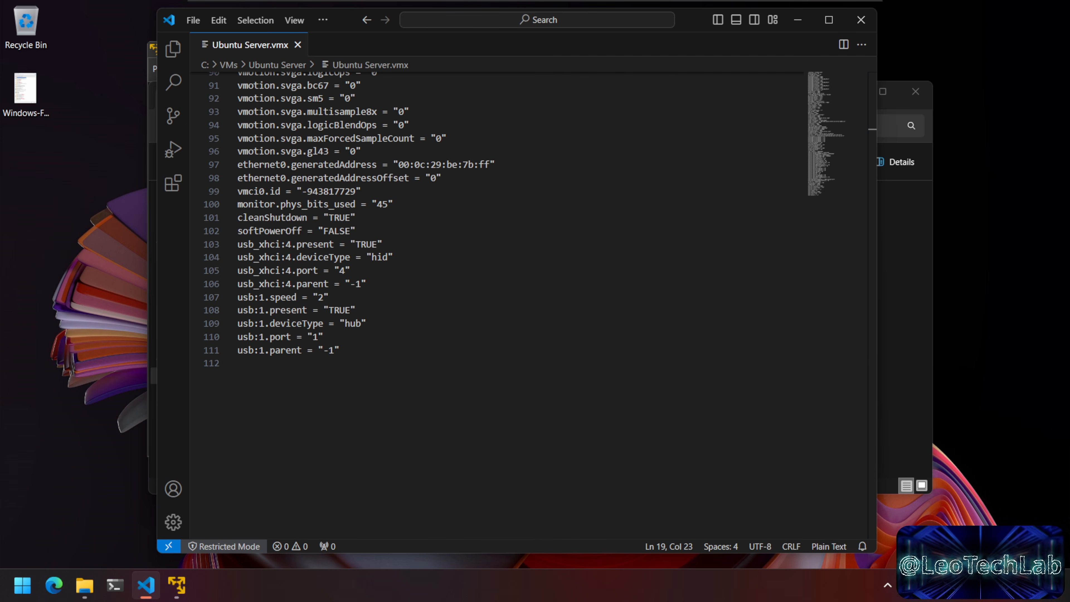
click(282, 363)
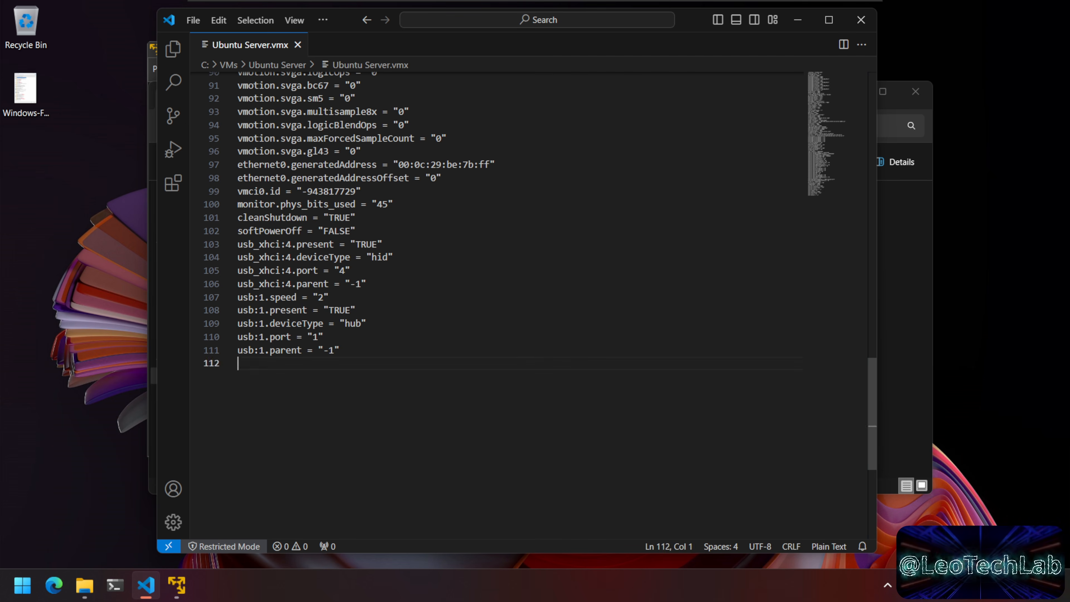
text(ulm.disableMitigations="TRUE")
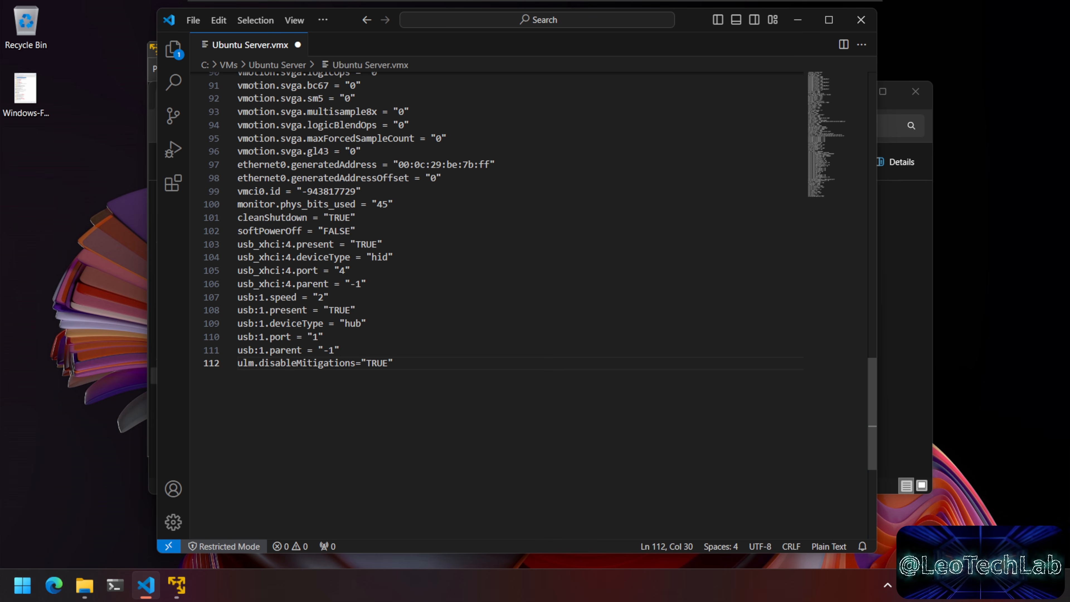
Step: Save the vmx file and close Visual Studio Code and File Explorer
click(200, 23)
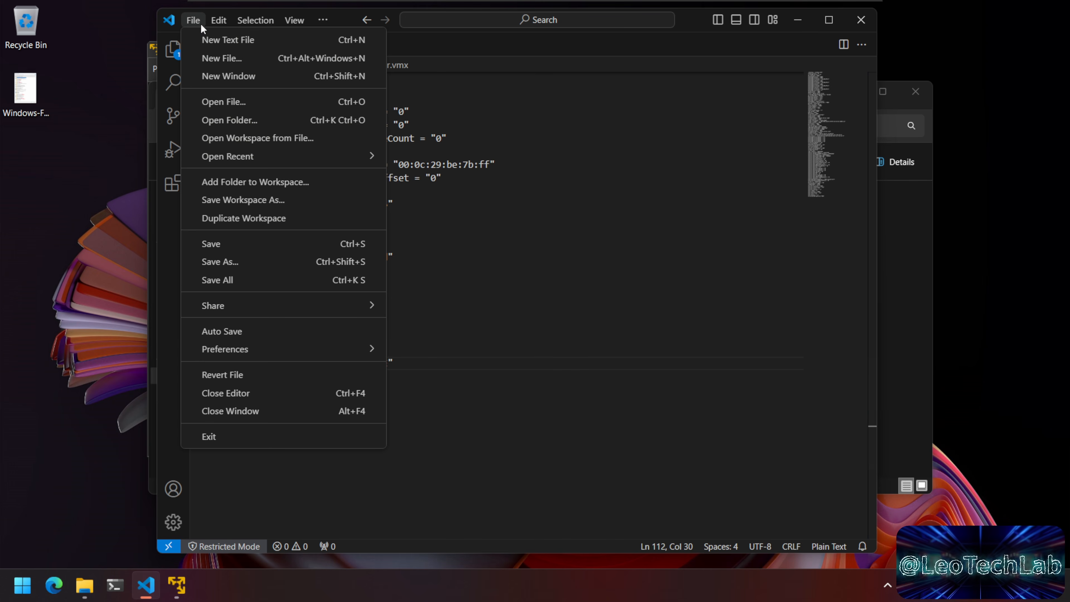
click(236, 245)
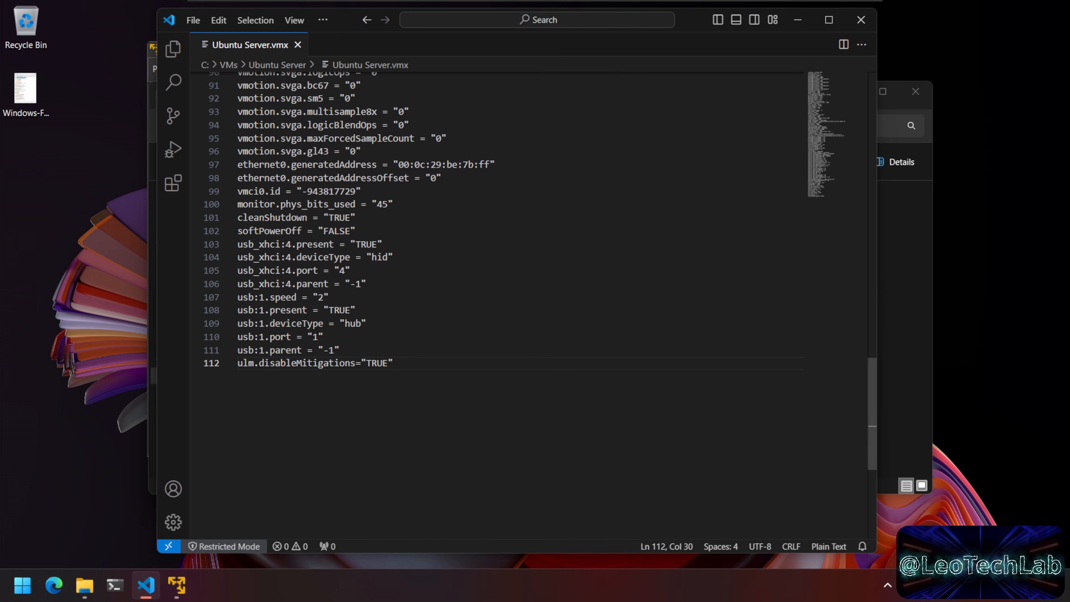
click(861, 24)
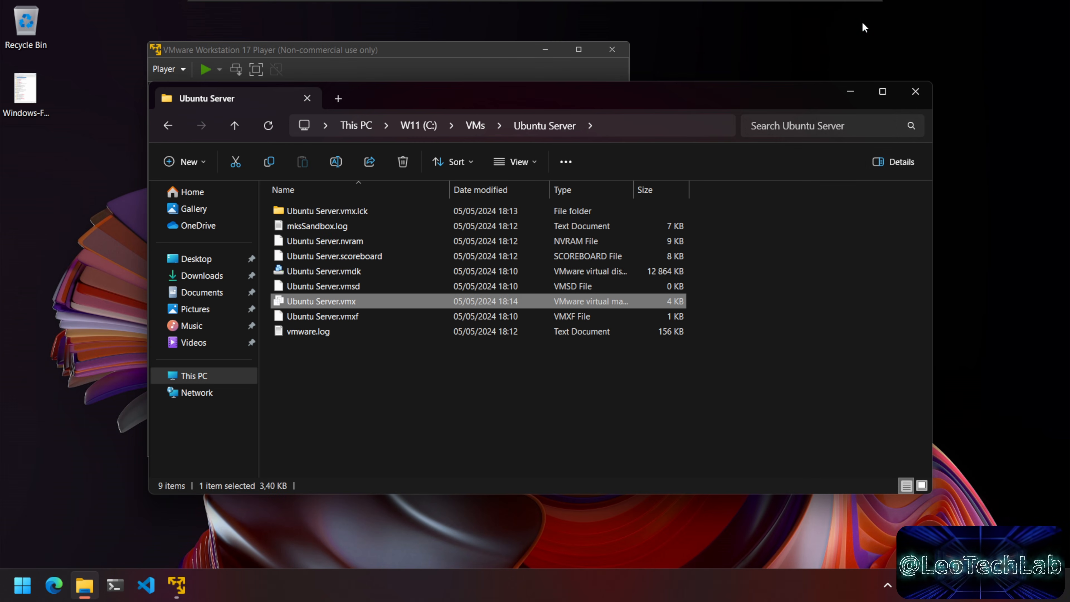
click(916, 91)
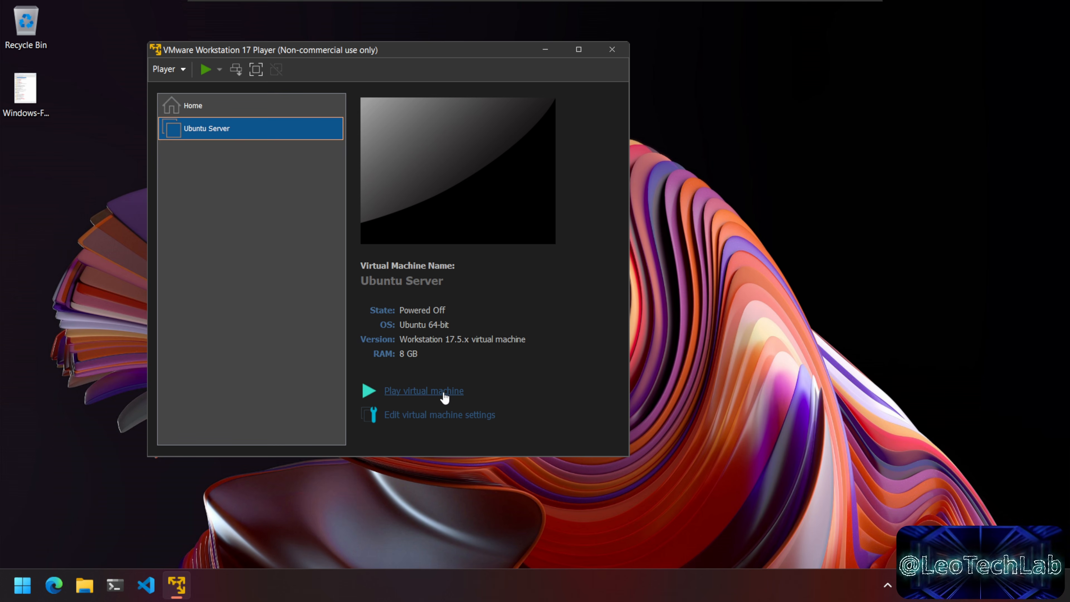
Step: Power on the Ubuntu Server VM and boot the 'Try or Install Ubuntu Server' GRUB entry
click(423, 390)
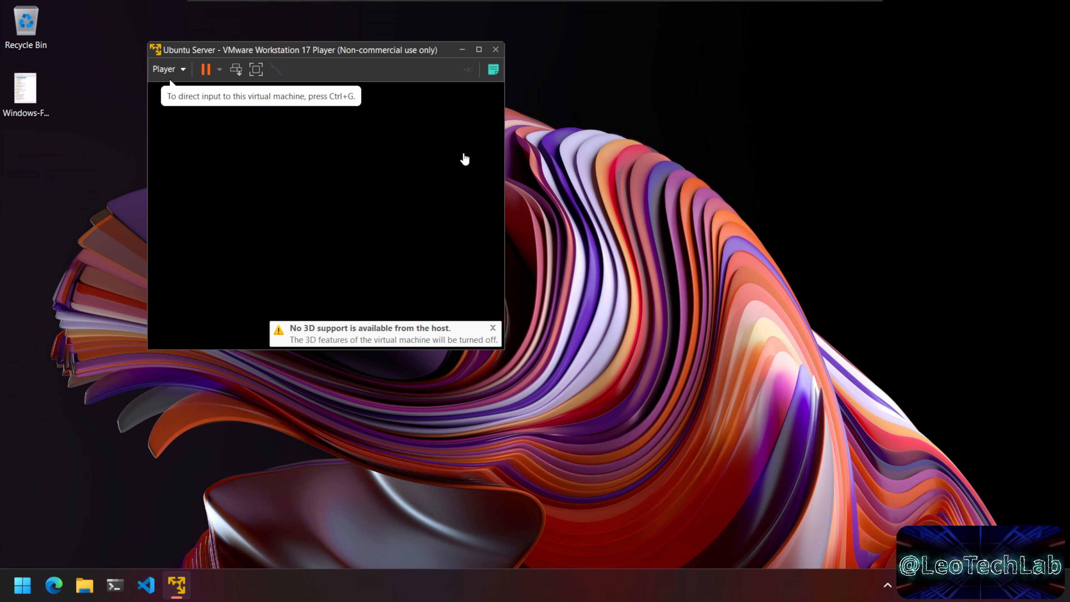
click(458, 156)
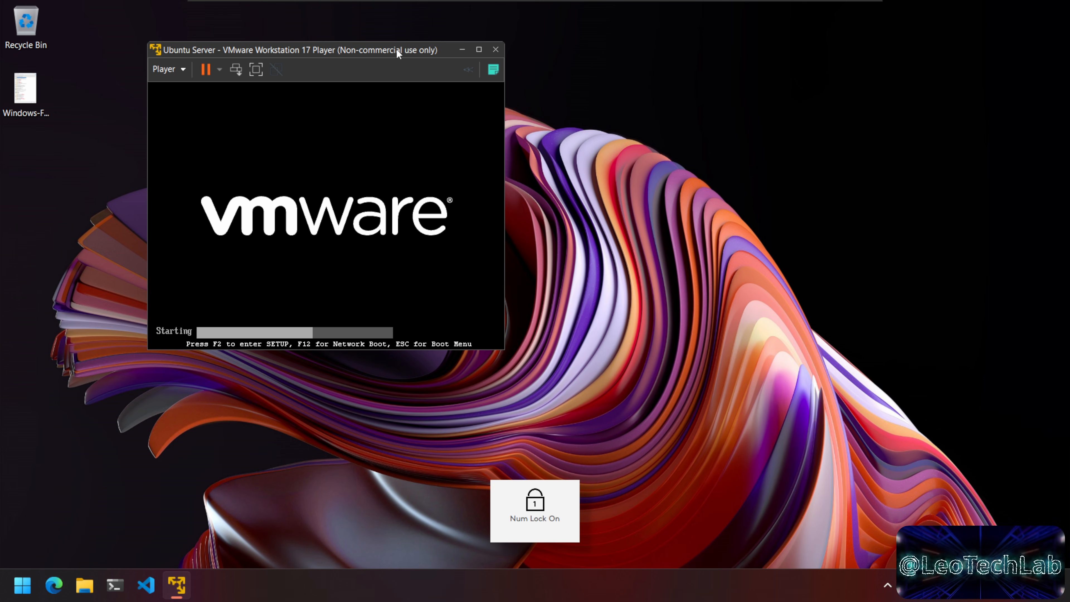
drag(396, 49, 521, 75)
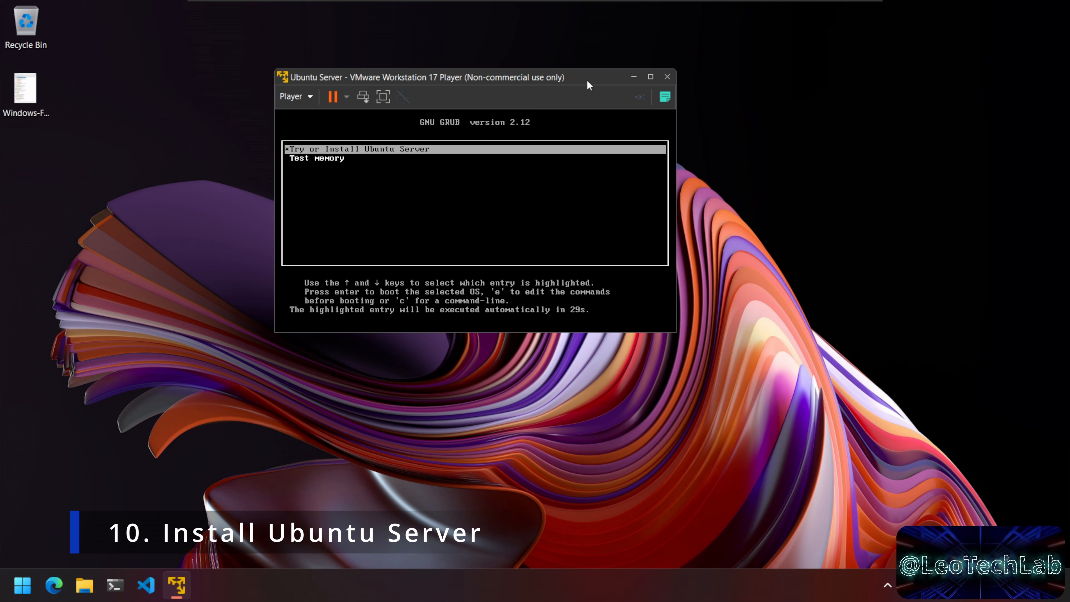
click(602, 120)
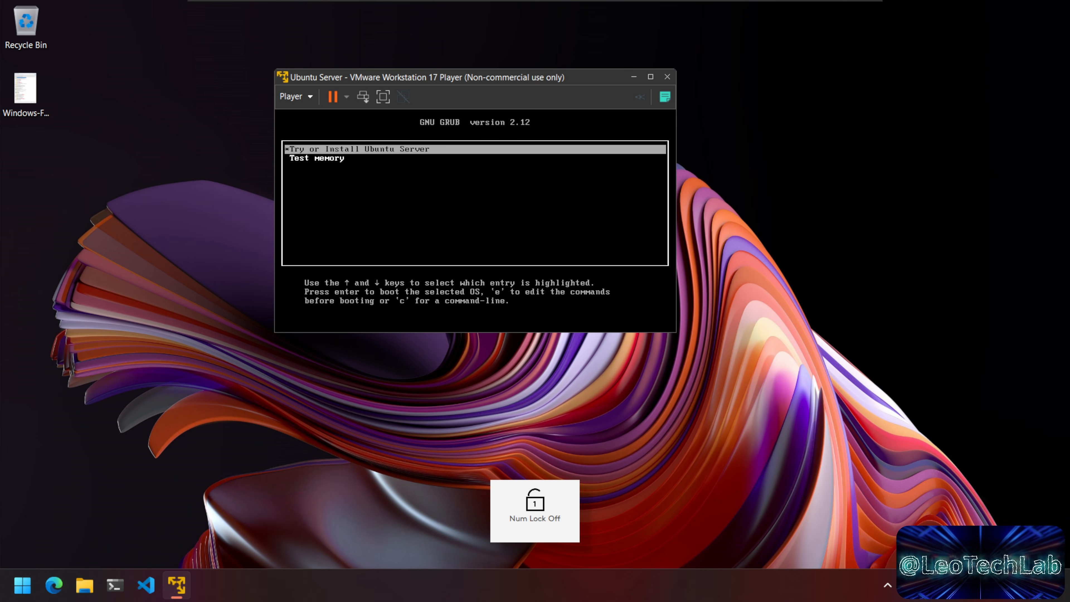
key(Return)
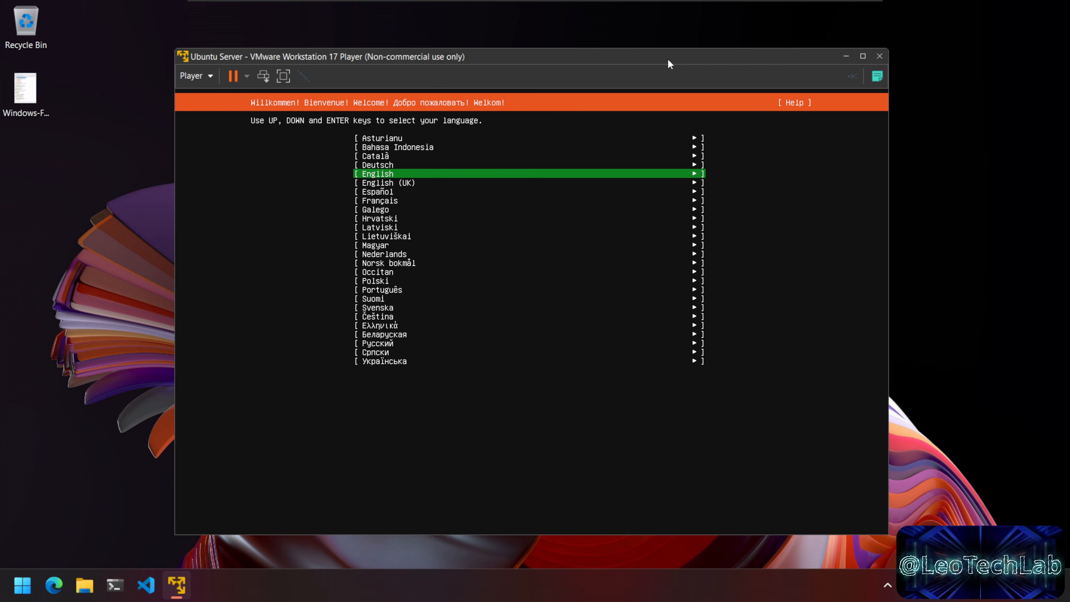
click(648, 177)
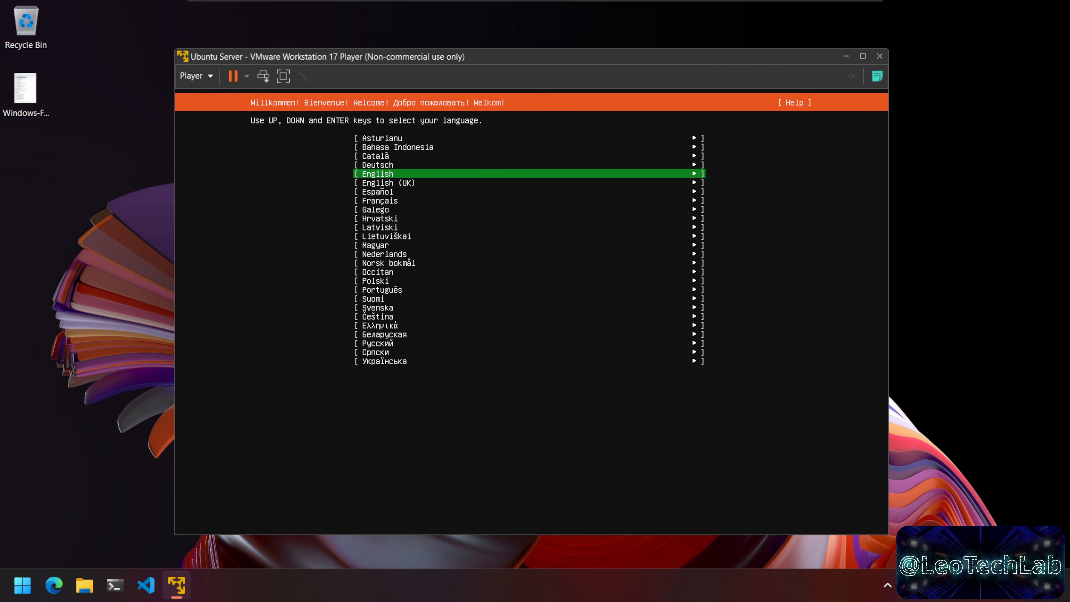
Step: Keep English as the installer language and set the keyboard layout to Portuguese
key(Return)
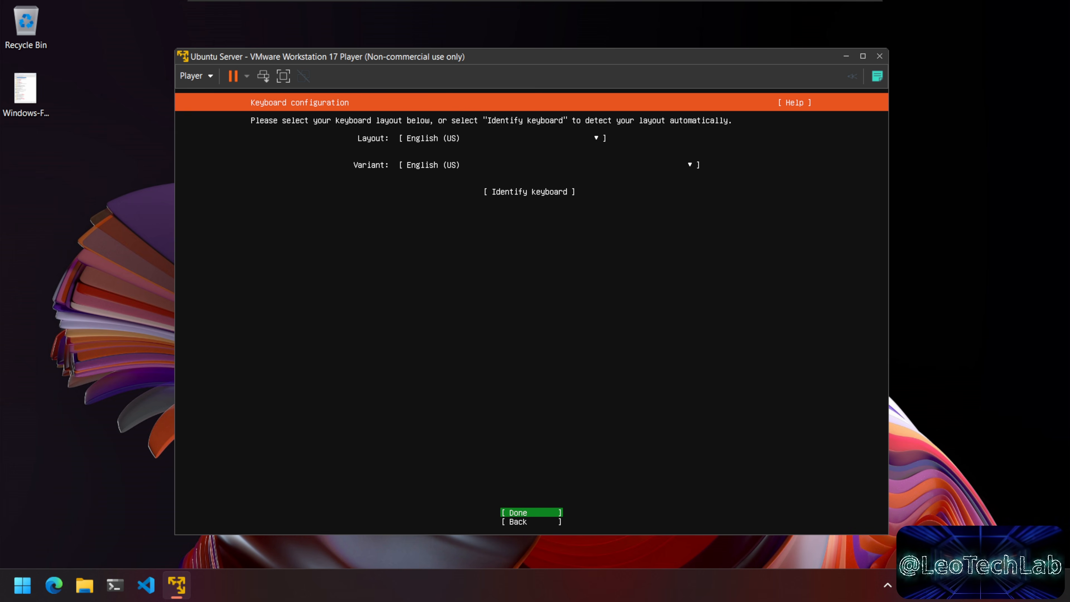
key(Up)
key(Up)
key(Up)
key(Return)
key(Down)
key(Down)
key(Down)
key(Down)
key(Down)
key(Down)
key(Down)
key(Down)
key(Down)
key(Down)
key(Down)
key(Down)
key(Down)
key(Down)
key(Down)
key(Down)
key(Down)
key(Down)
key(Down)
key(Down)
key(Down)
key(Down)
key(Down)
key(Down)
key(Down)
key(Down)
key(Down)
key(Down)
key(Down)
key(Down)
key(Down)
key(Down)
key(Down)
key(Down)
key(Down)
key(Down)
key(Down)
key(Down)
key(Down)
key(Down)
key(Up)
key(Up)
key(Up)
key(Up)
key(Up)
key(Up)
key(Up)
key(Up)
key(Up)
key(Up)
key(Up)
key(Up)
key(Up)
key(Up)
key(Up)
key(Up)
key(Up)
key(Up)
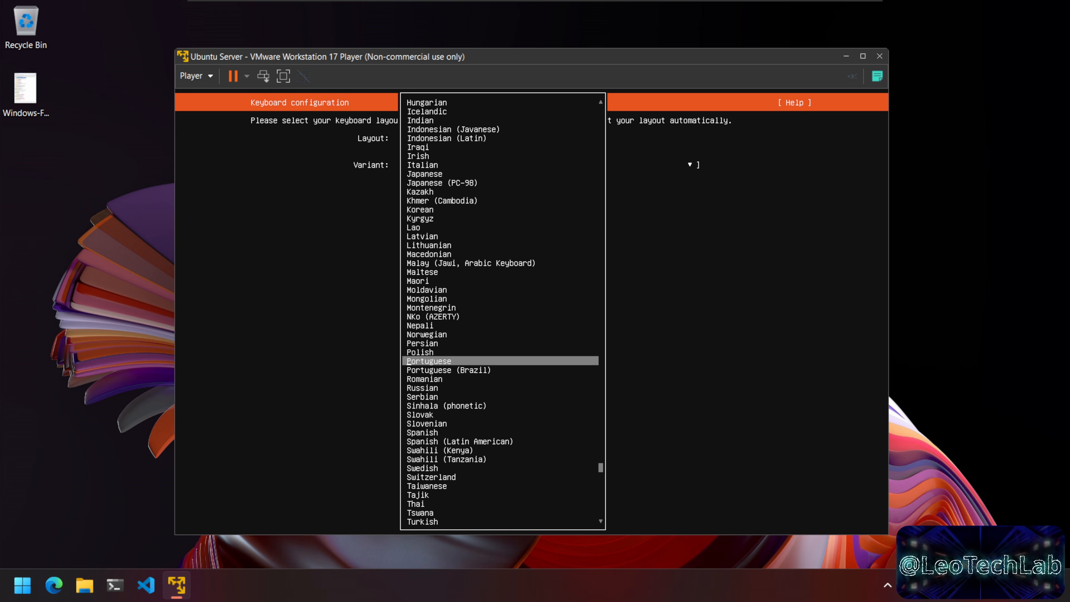
key(Return)
key(Tab)
key(Tab)
key(Tab)
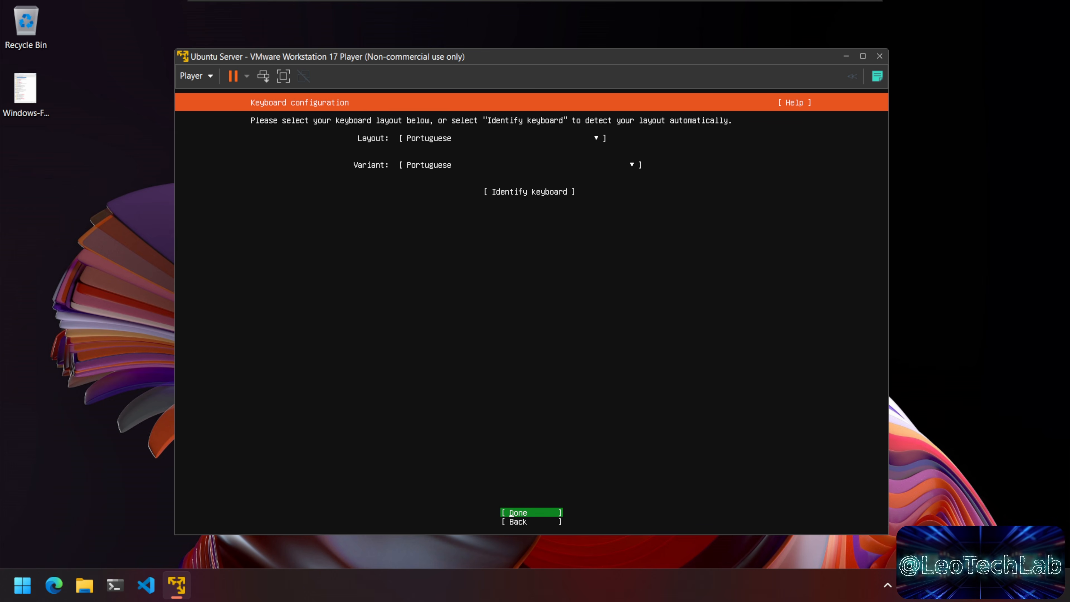
key(Return)
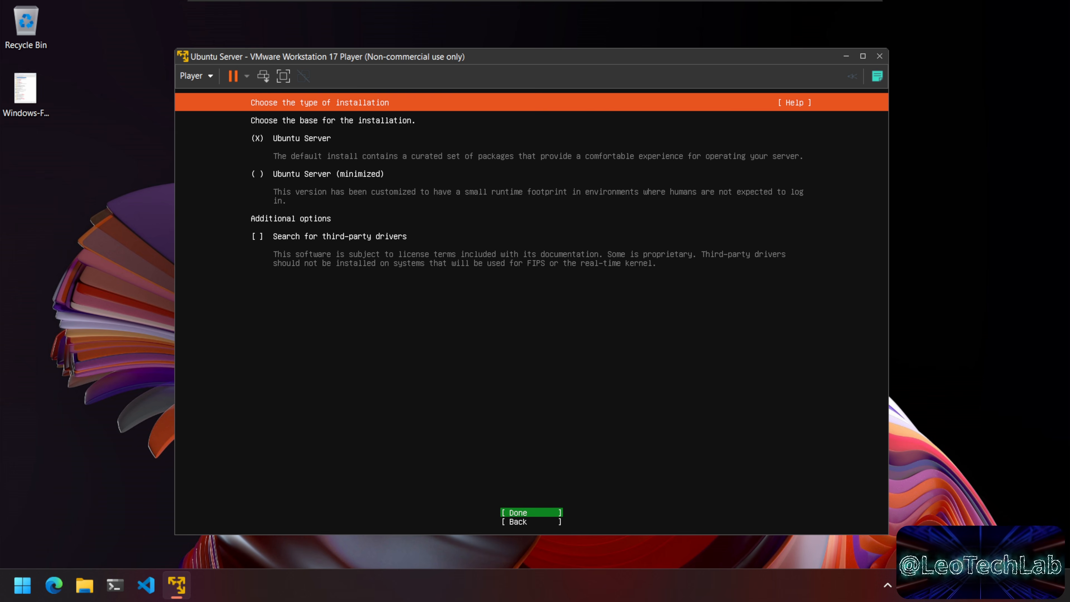
Step: Choose Ubuntu Server (minimized) with third-party driver search and continue to network configuration
key(Return)
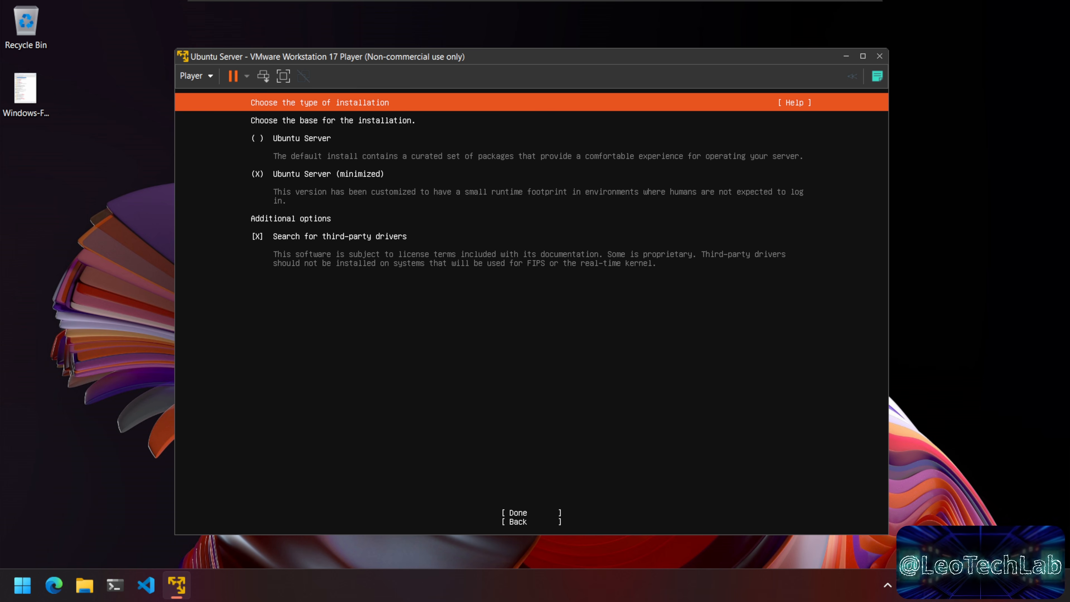
key(Down)
key(Return)
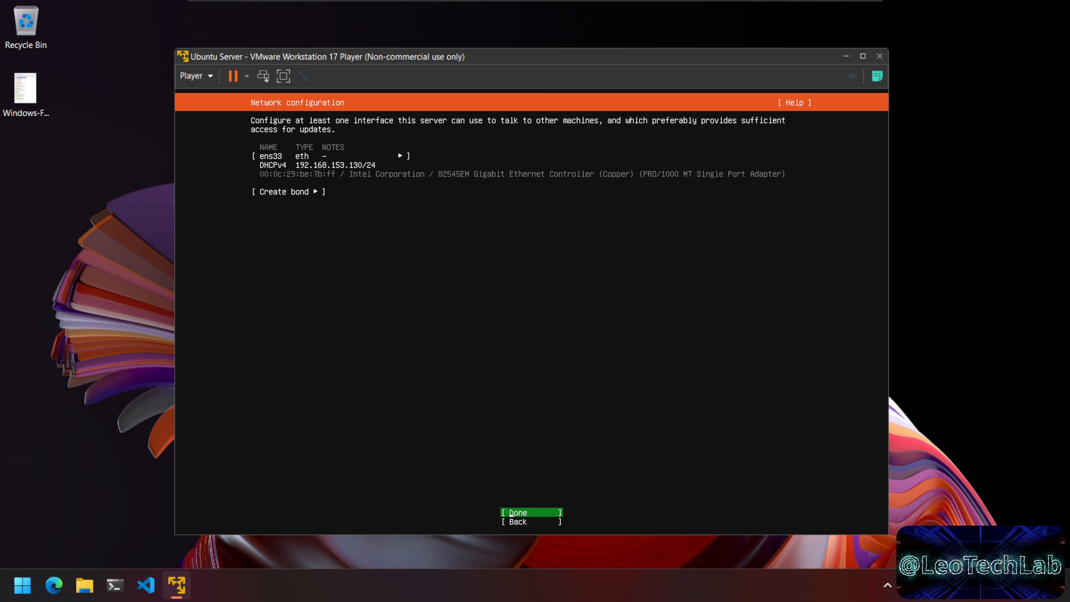
key(Up)
drag(654, 60, 792, 48)
key(Num_Lock)
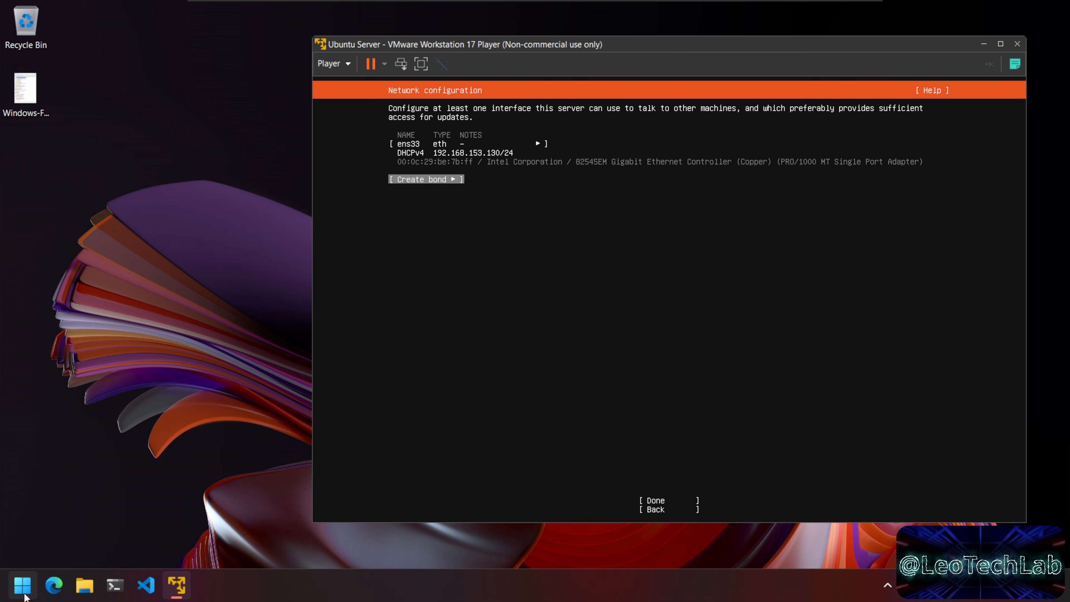
Step: Search the Windows Start menu for 'settings'
click(20, 594)
click(191, 88)
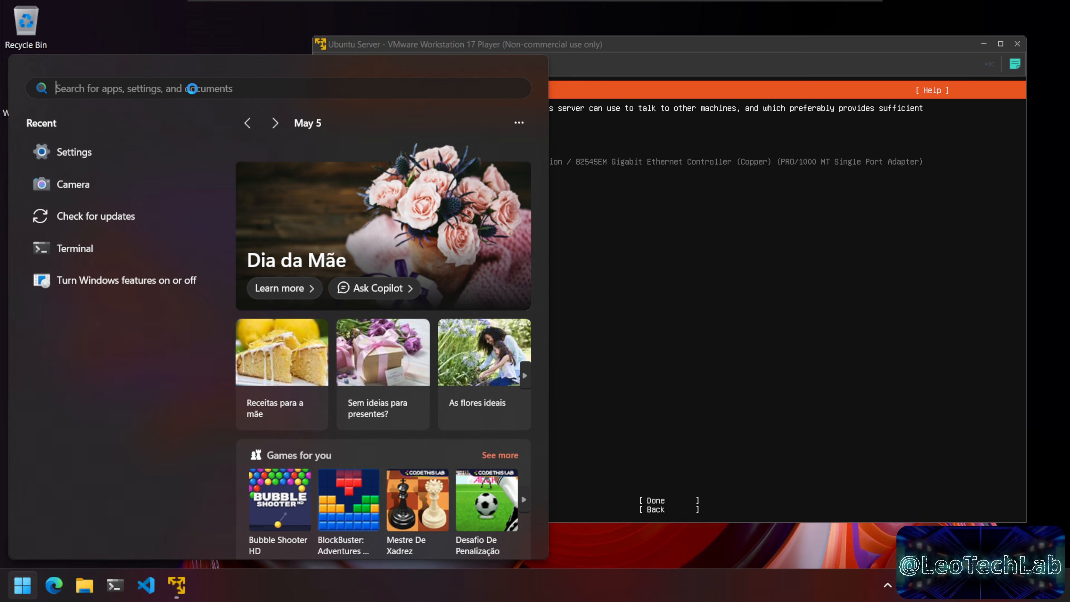
text(settings)
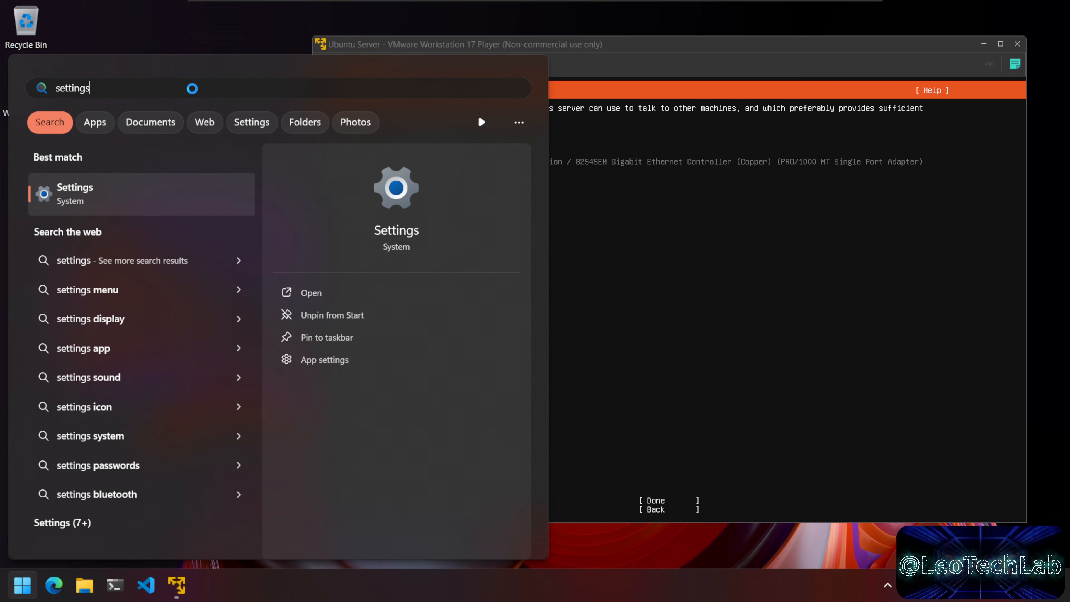
Step: Open the host's Ethernet details in Windows Settings to read IPv4 address 192.168.153.128
key(Return)
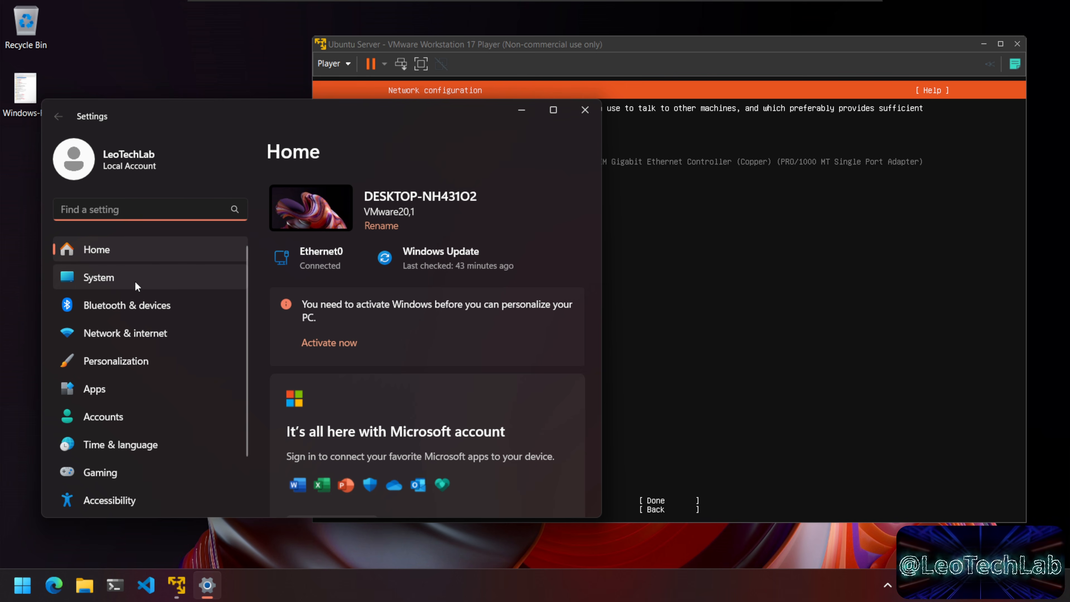
click(117, 334)
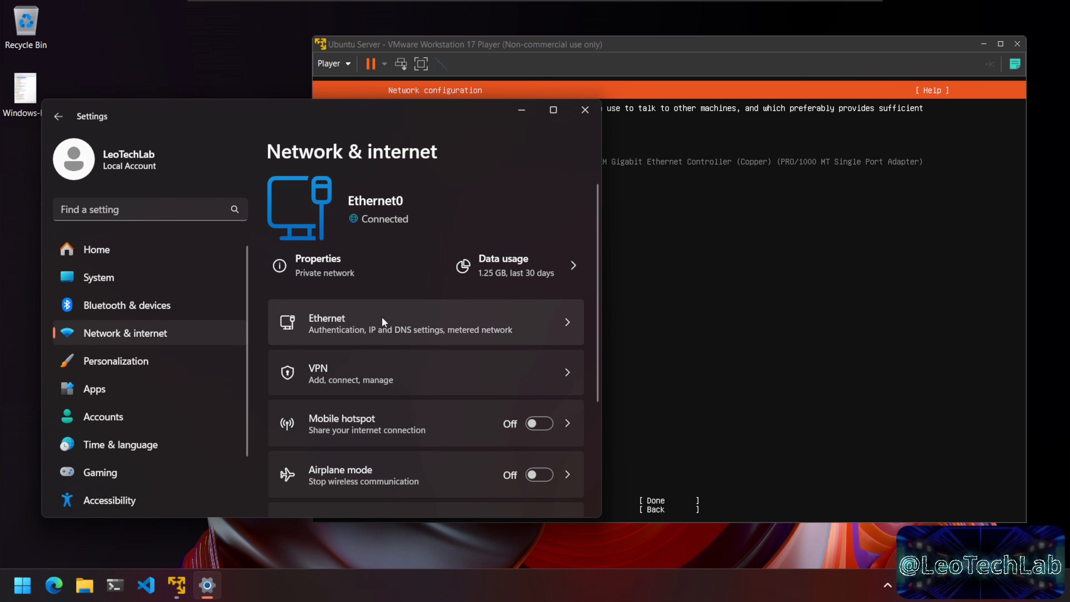
click(382, 321)
scroll(359, 404, down, 10)
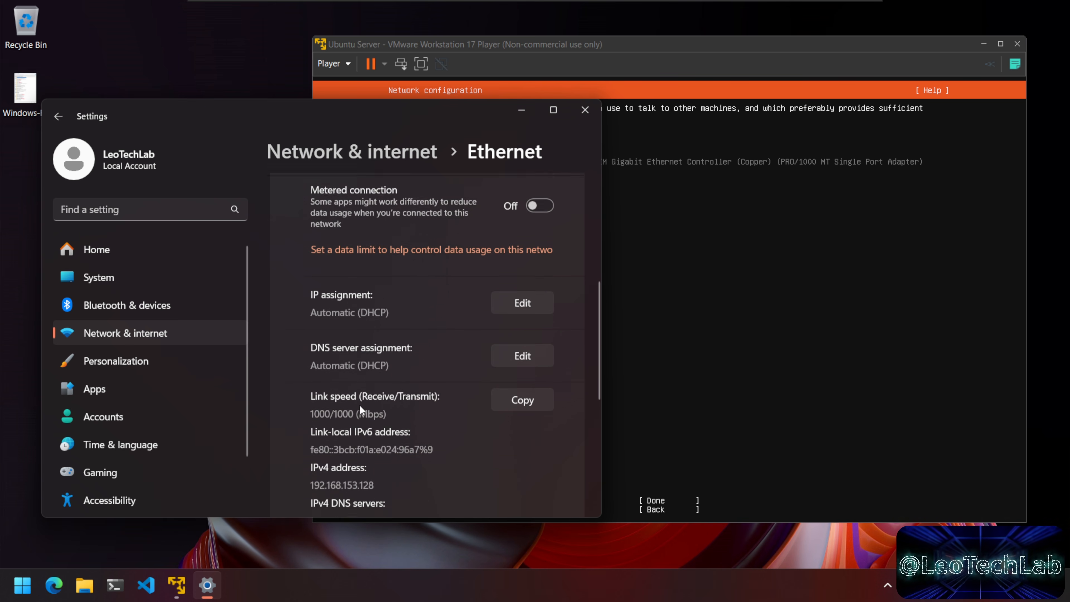
scroll(359, 408, down, 5)
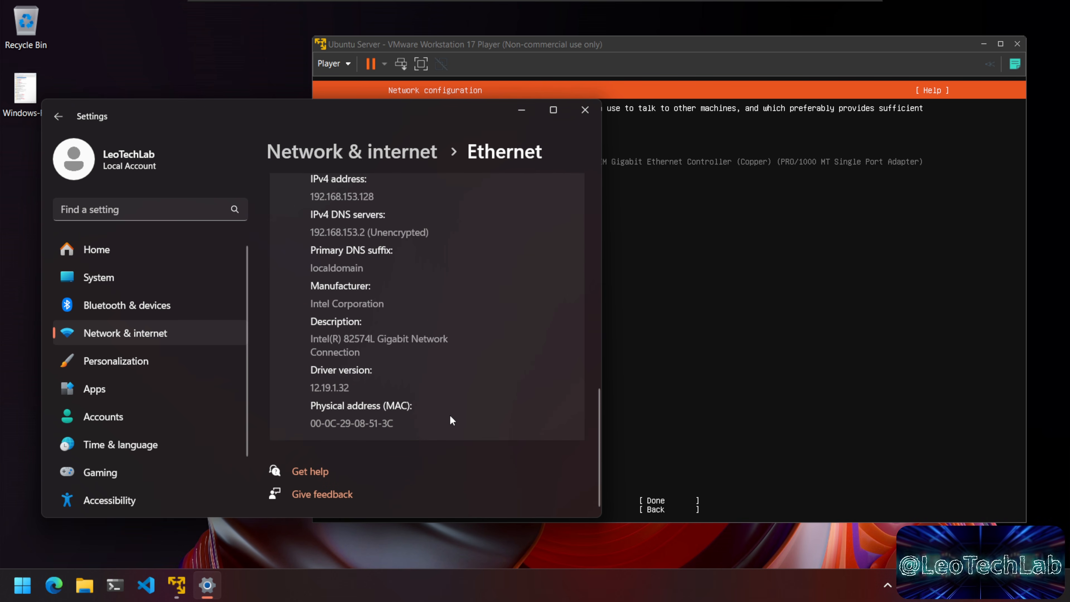
scroll(416, 361, up, 3)
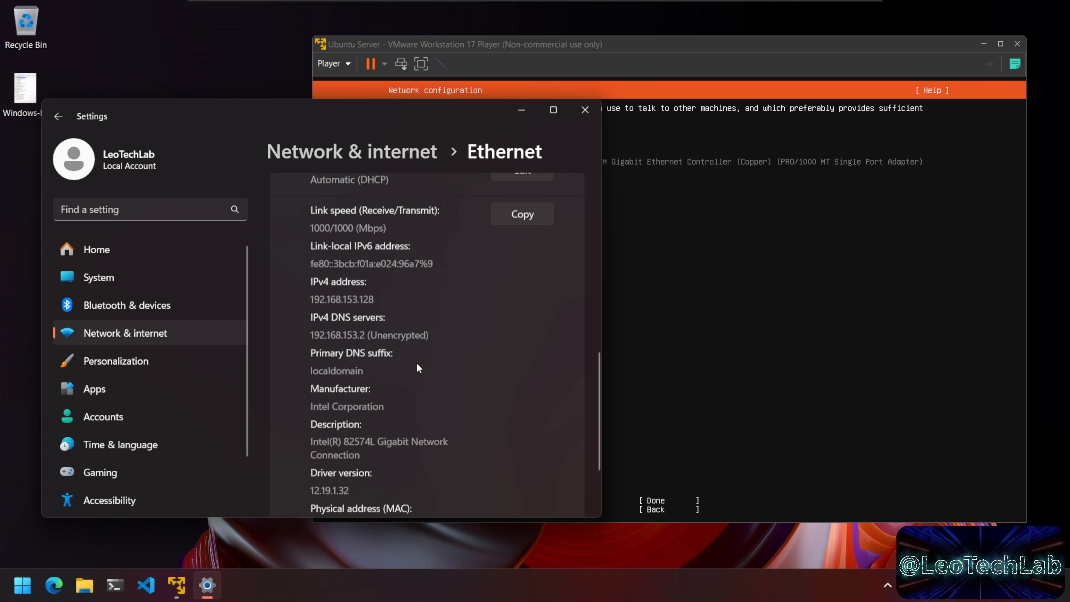
drag(375, 300, 326, 314)
click(327, 314)
drag(441, 113, 551, 176)
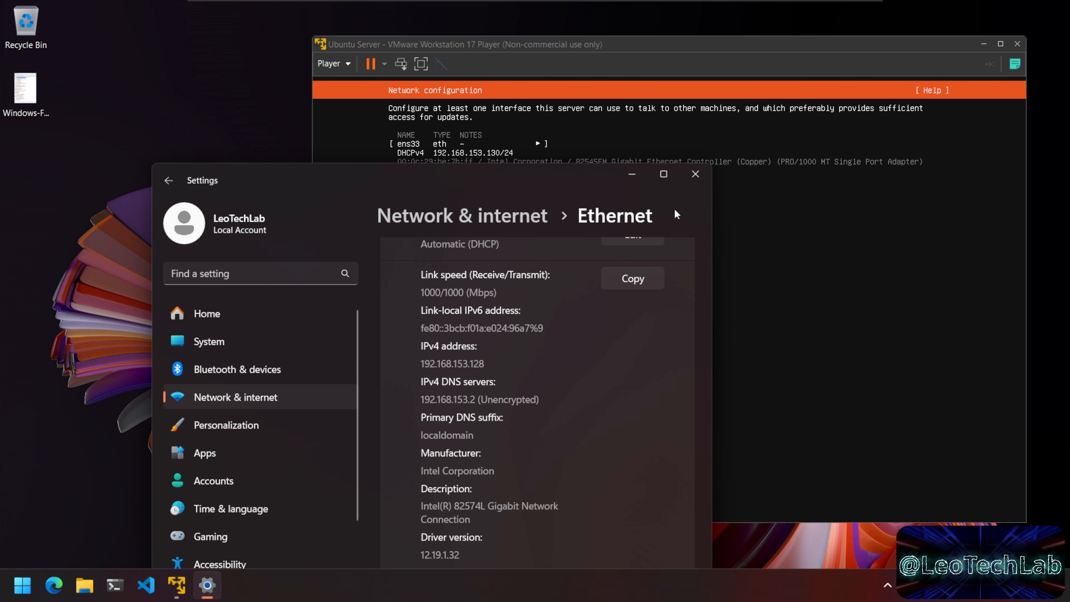
Step: Close Settings and accept the default DHCP network, blank proxy and Portuguese archive mirror
click(692, 179)
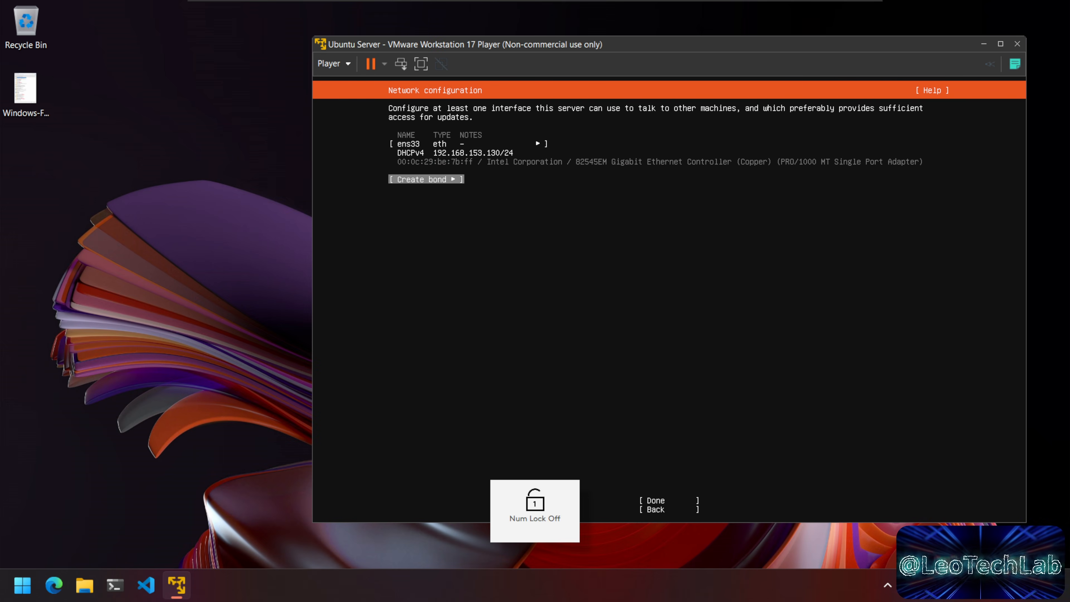
drag(706, 49, 653, 46)
key(Num_Lock)
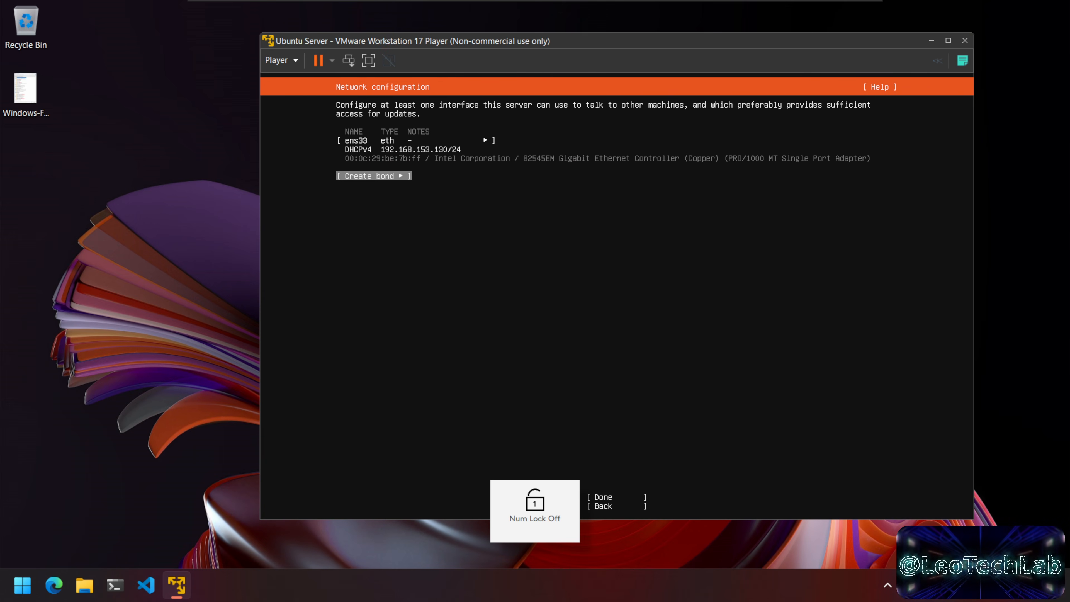
key(Tab)
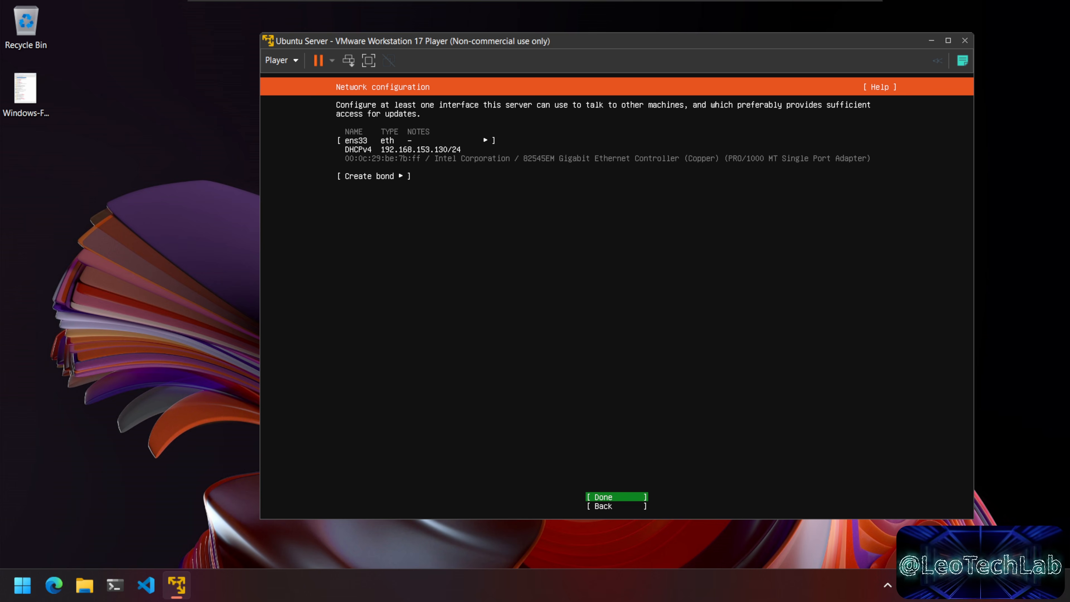
key(Return)
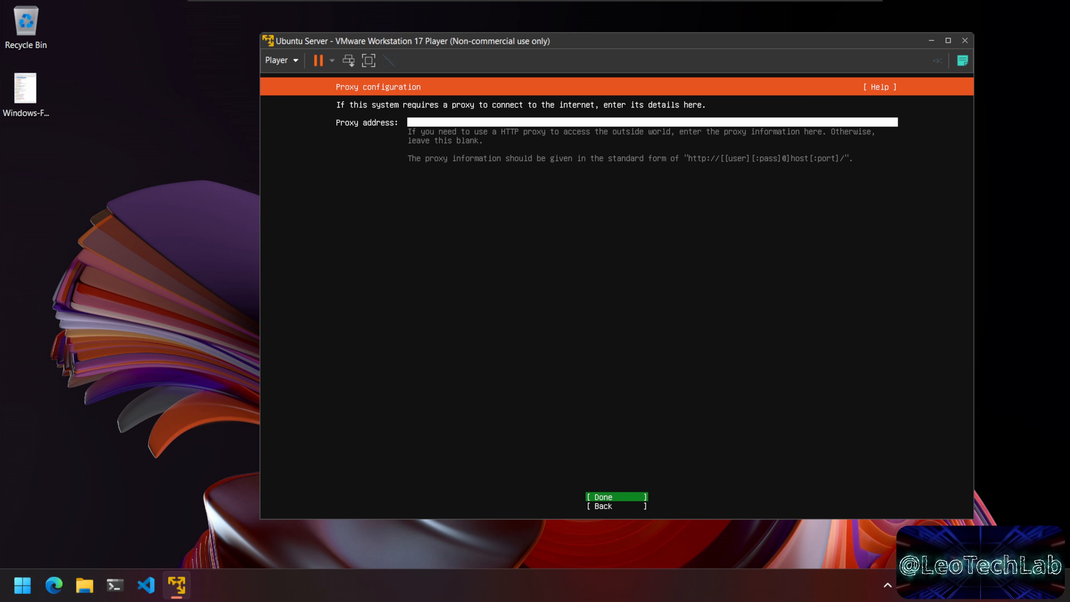
key(Return)
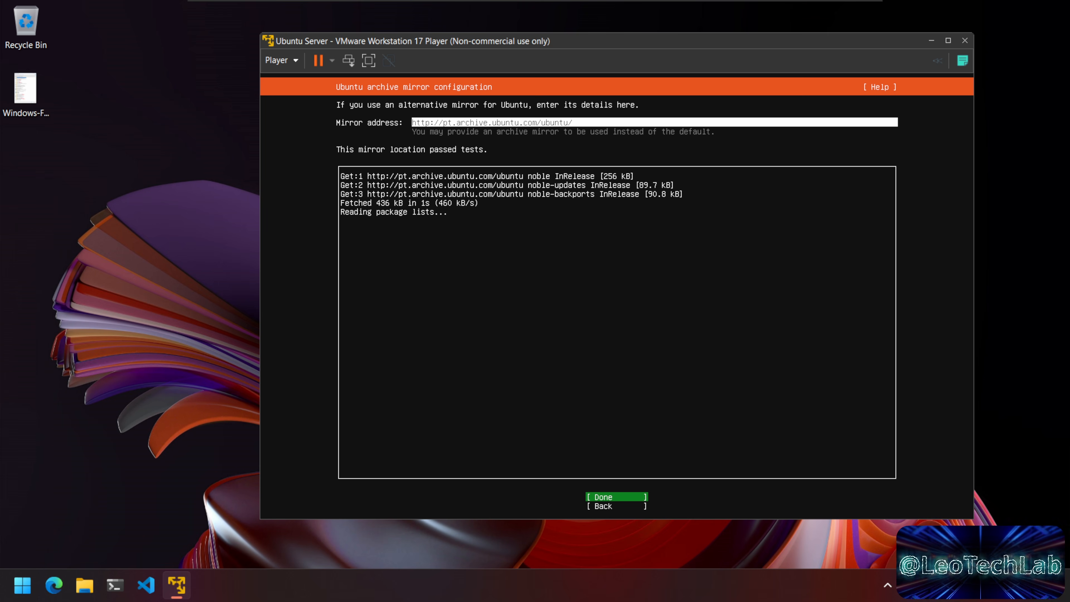
key(Return)
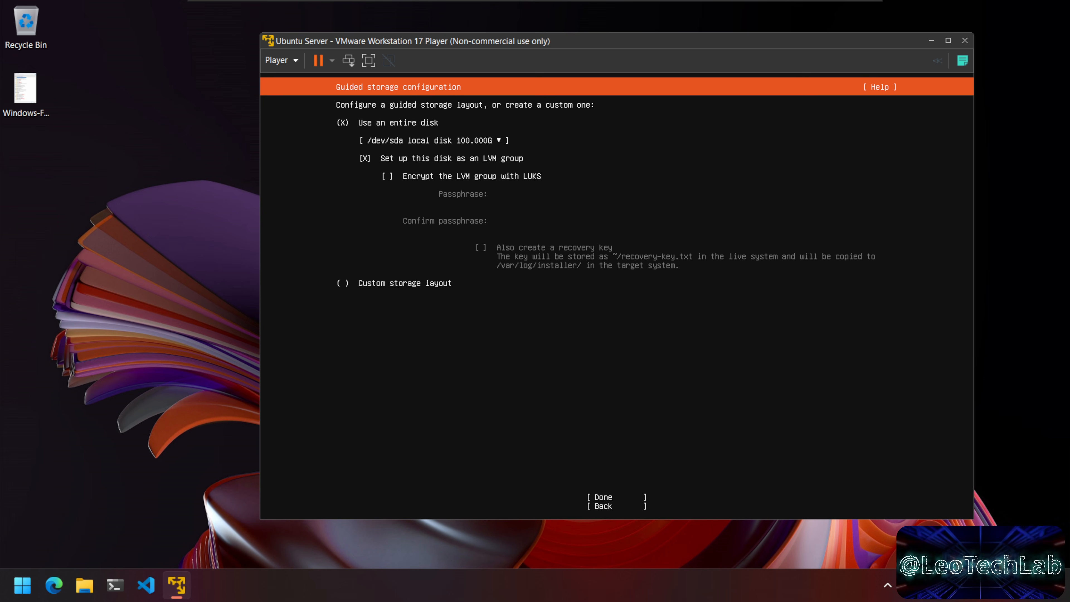
Step: Accept the guided whole-disk LVM storage layout and confirm starting the destructive install
key(Down)
key(Down)
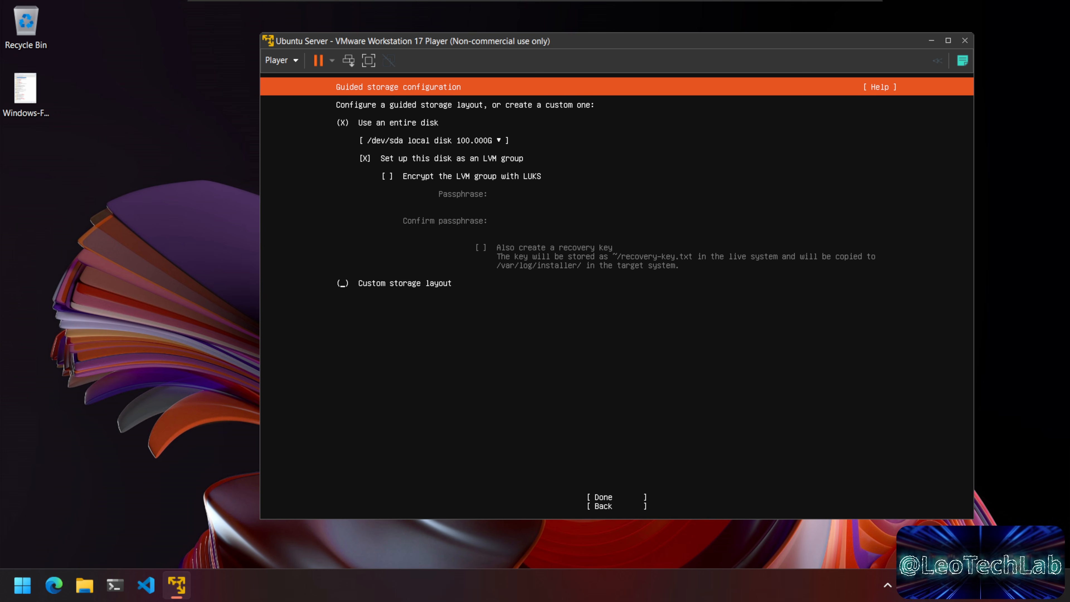
key(Tab)
key(Return)
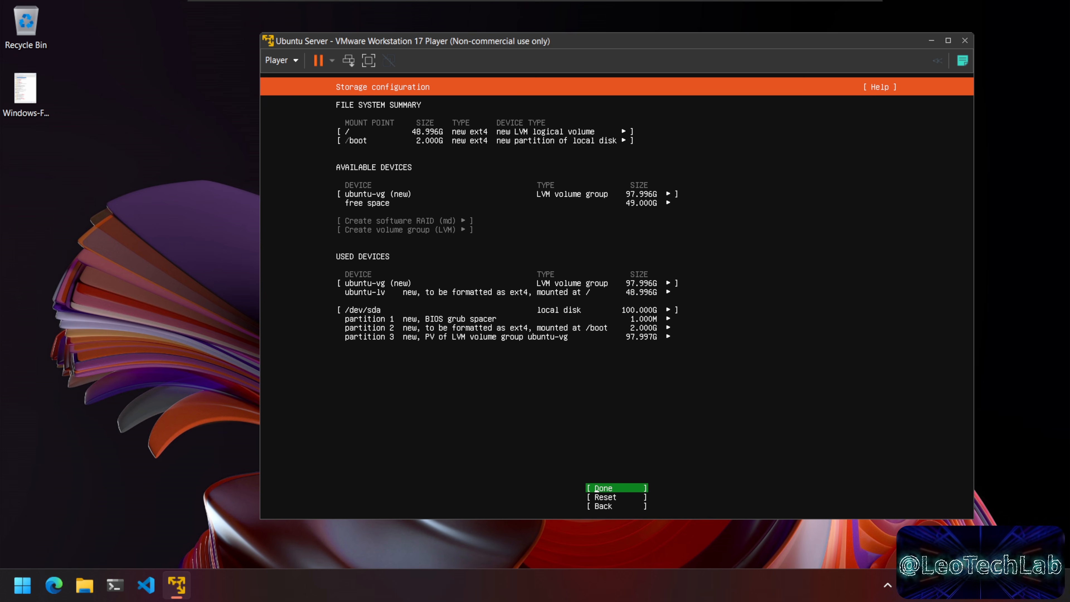
key(Return)
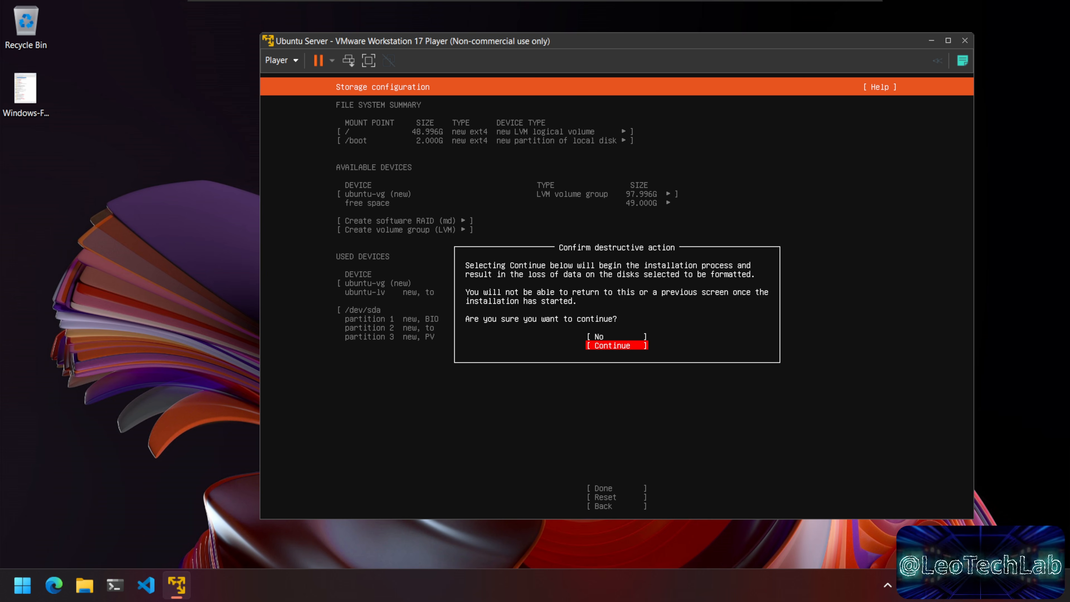
key(Return)
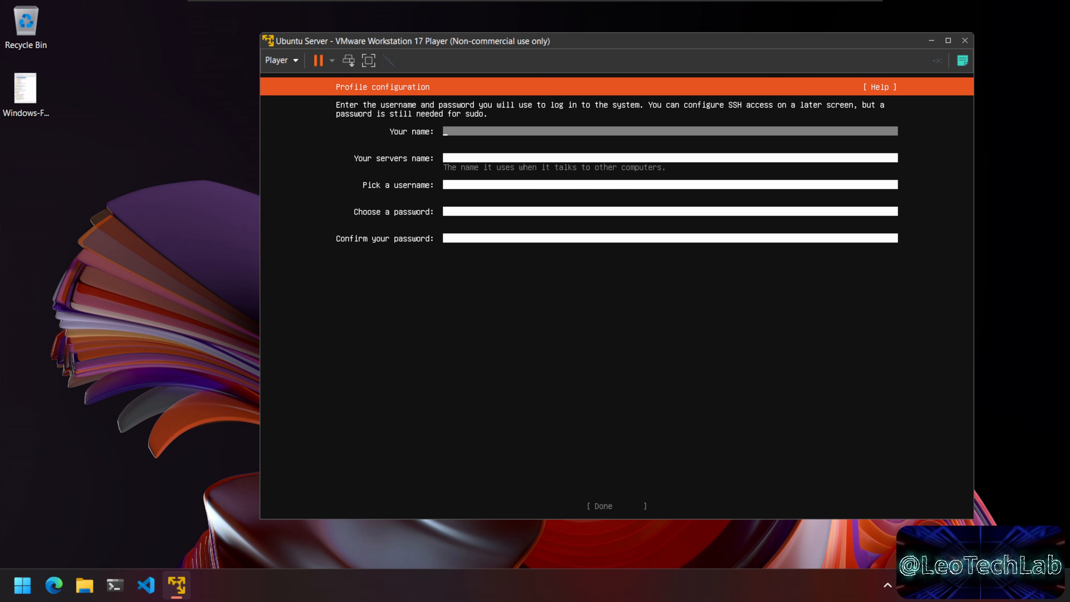
Step: Fill in the profile with the user's name, server name, username and confirmed password
text(leo)
key(Tab)
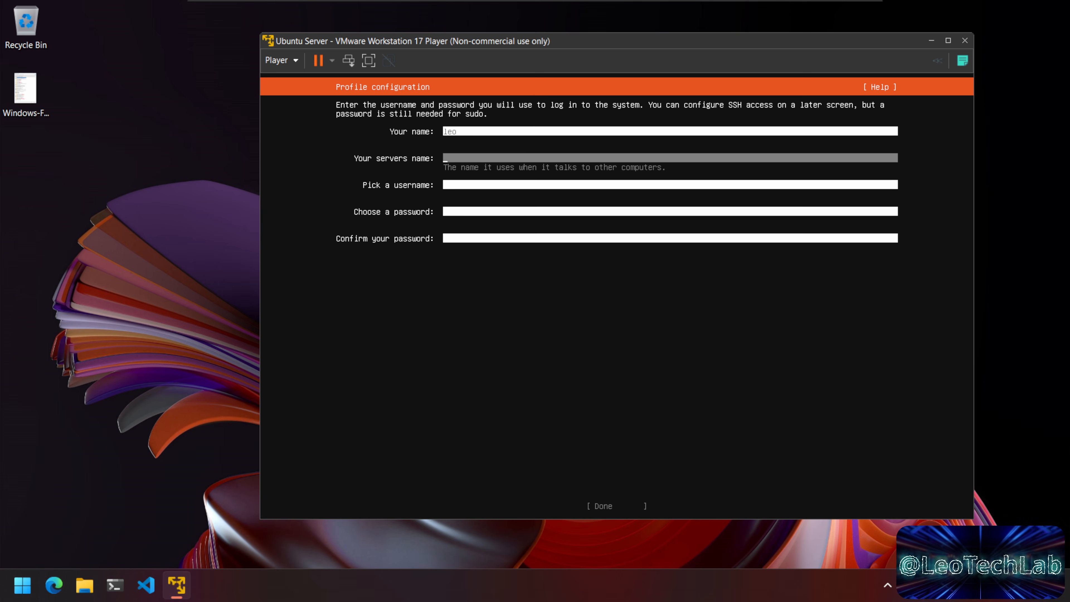
text(leotechlab)
key(Tab)
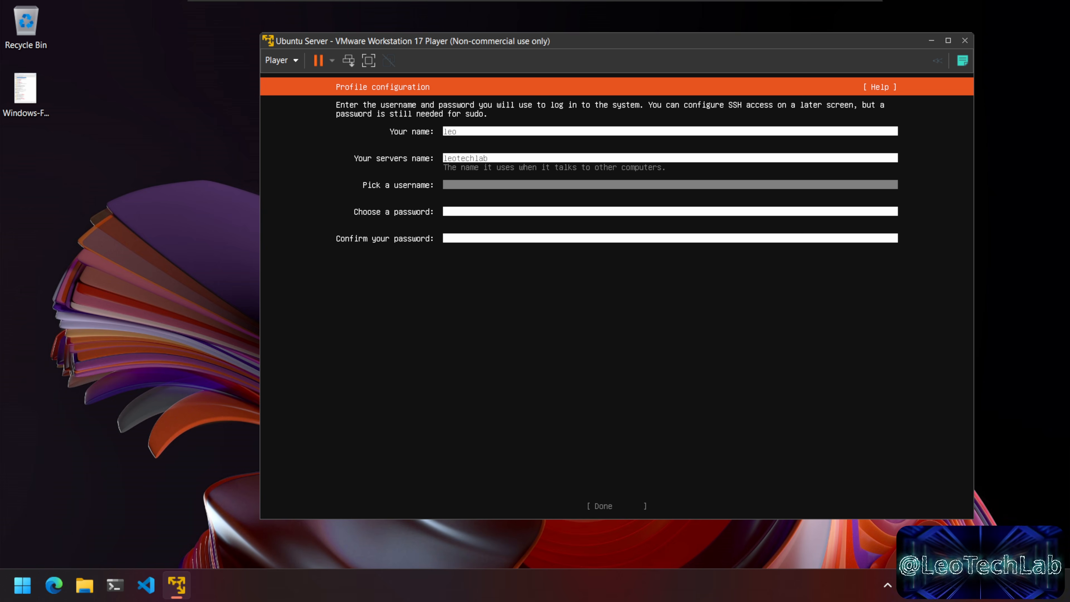
text(leo)
key(Tab)
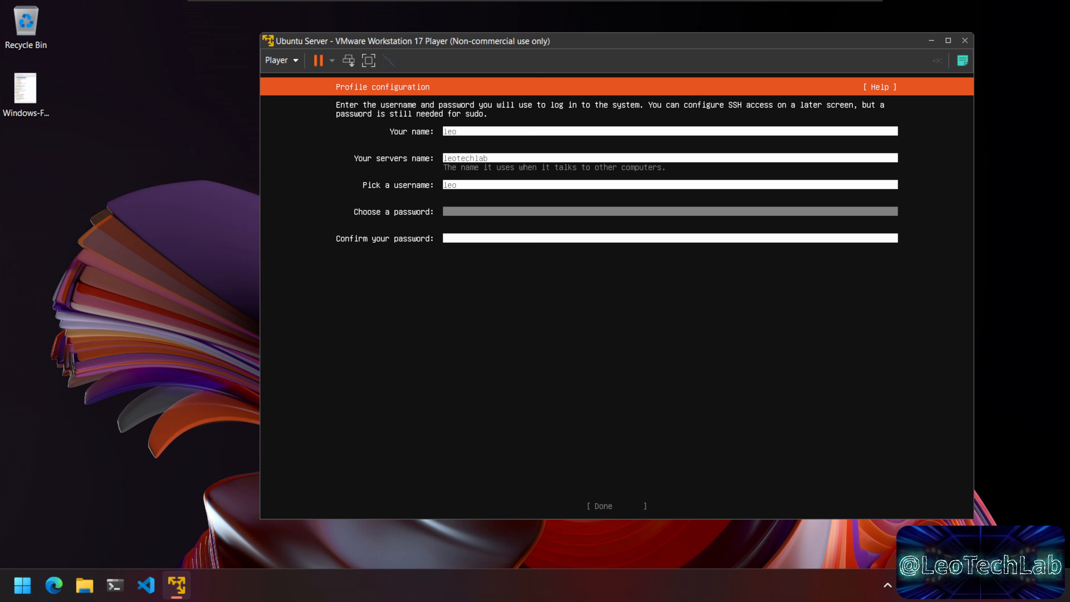
text(*******)
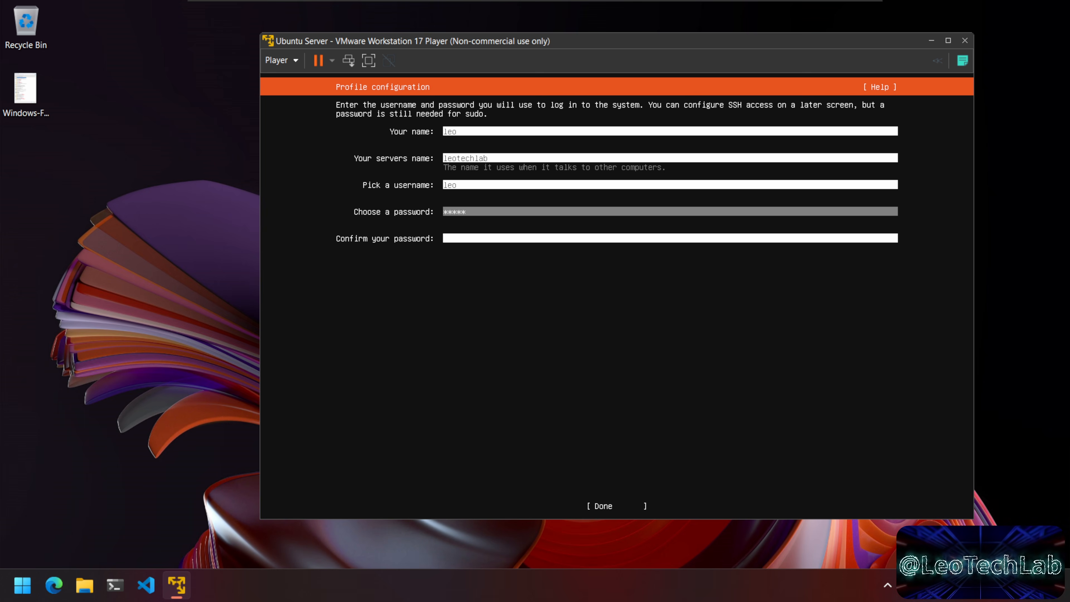
key(Tab)
text(*********)
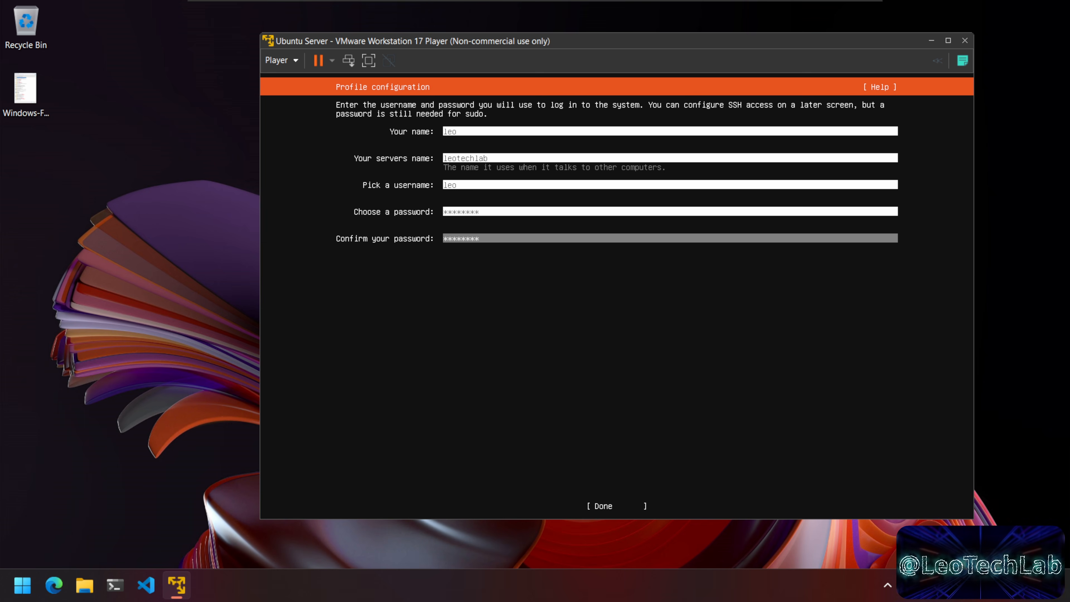
key(Tab)
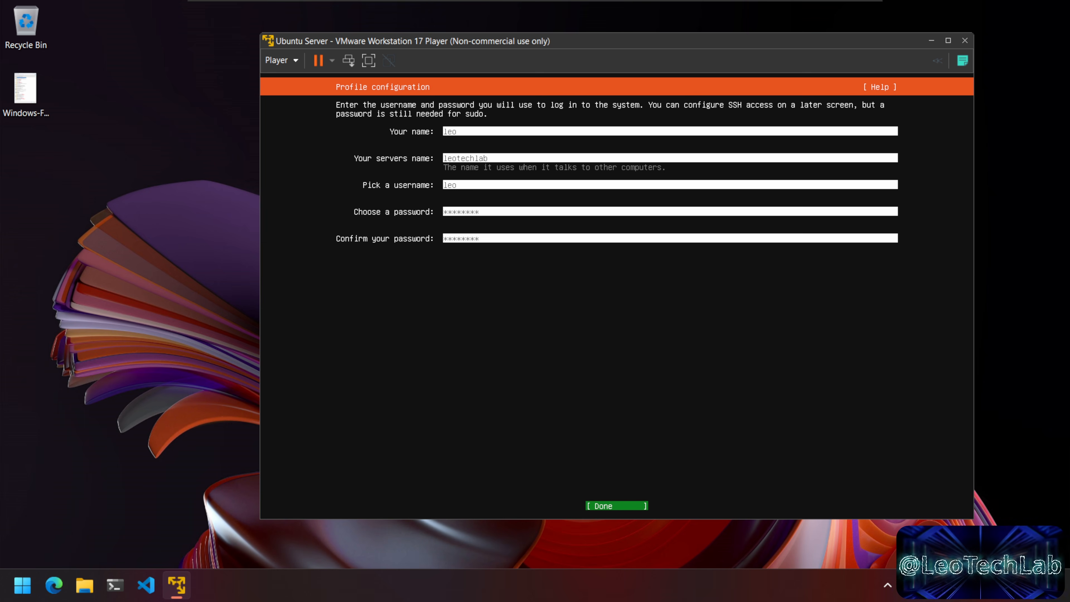
key(Return)
Step: Choose 'Skip for now' on Ubuntu Pro and continue to SSH setup
key(Up)
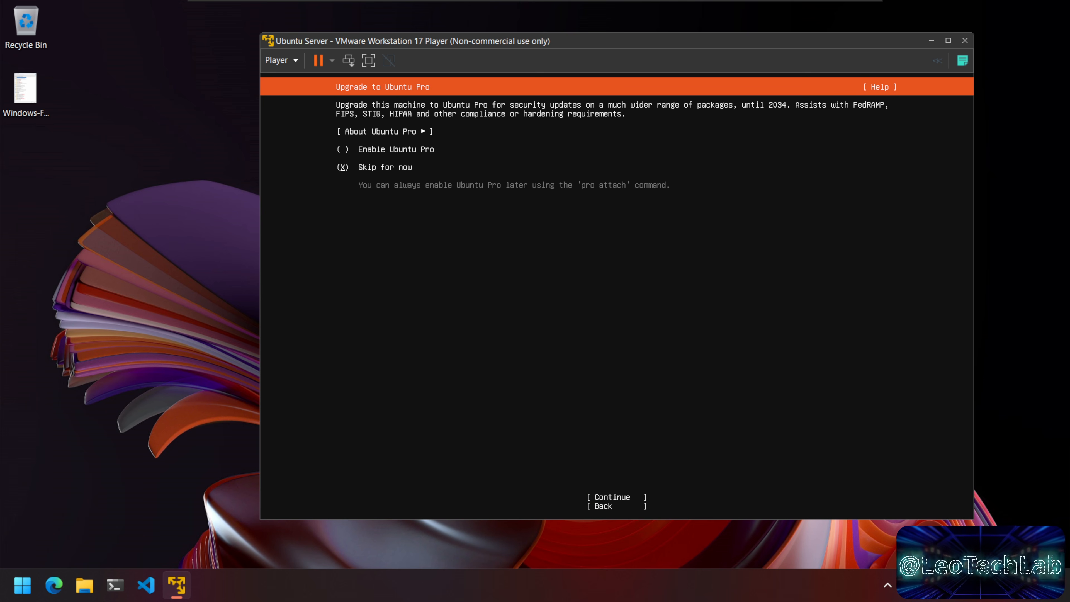
key(Down)
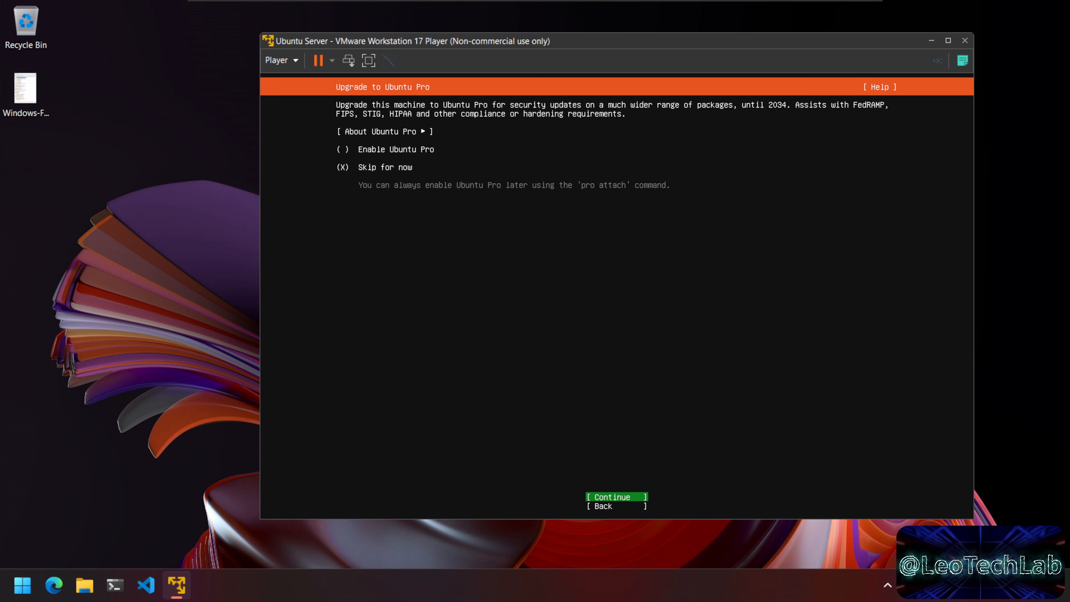
key(Return)
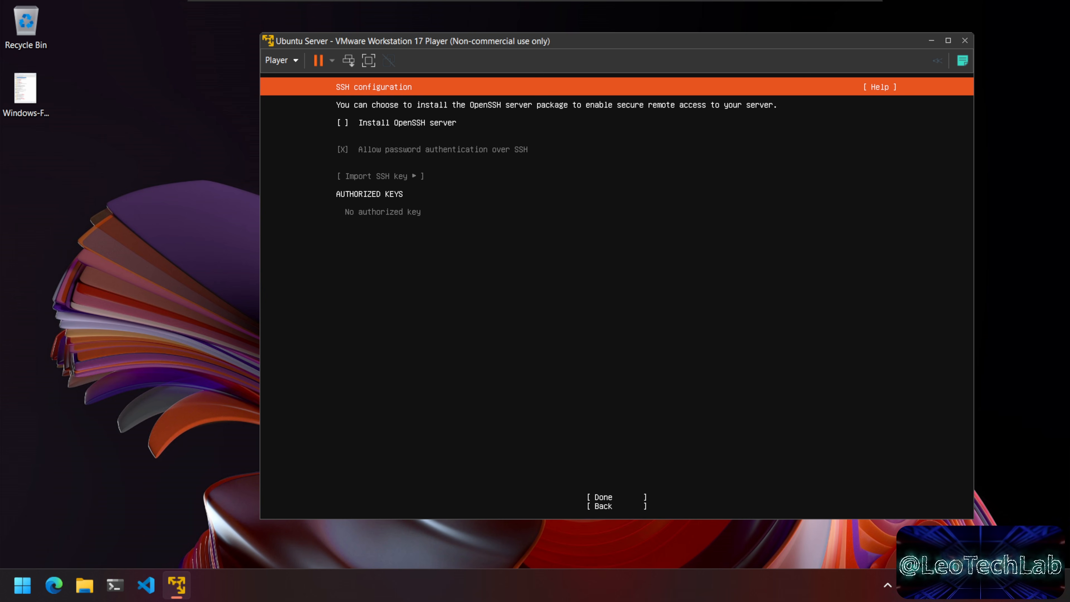
Step: Enable Install OpenSSH server and accept the SSH configuration
key(Num_Lock)
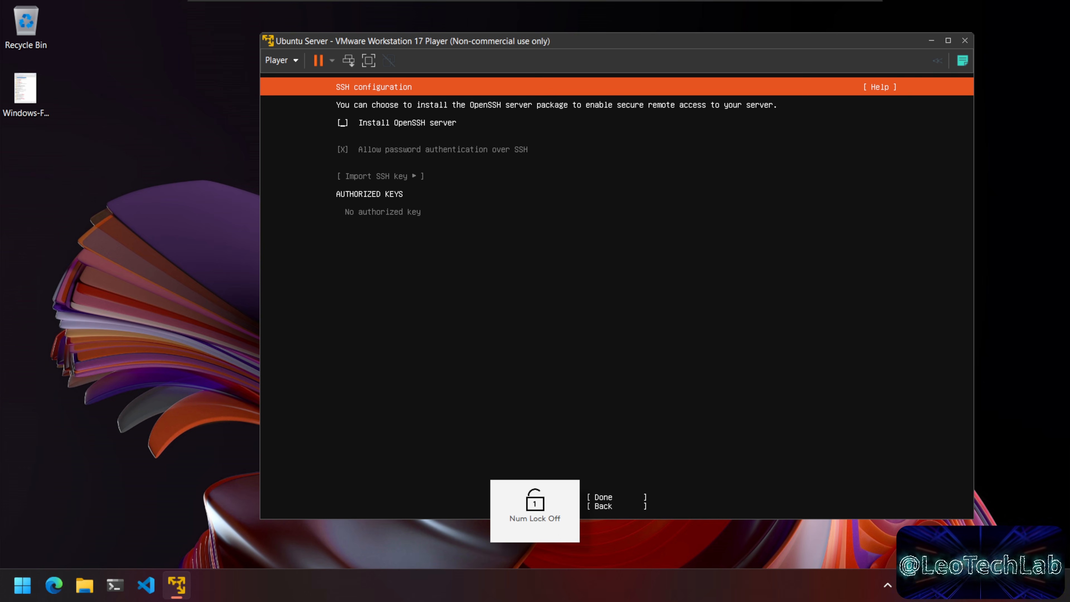
key(space)
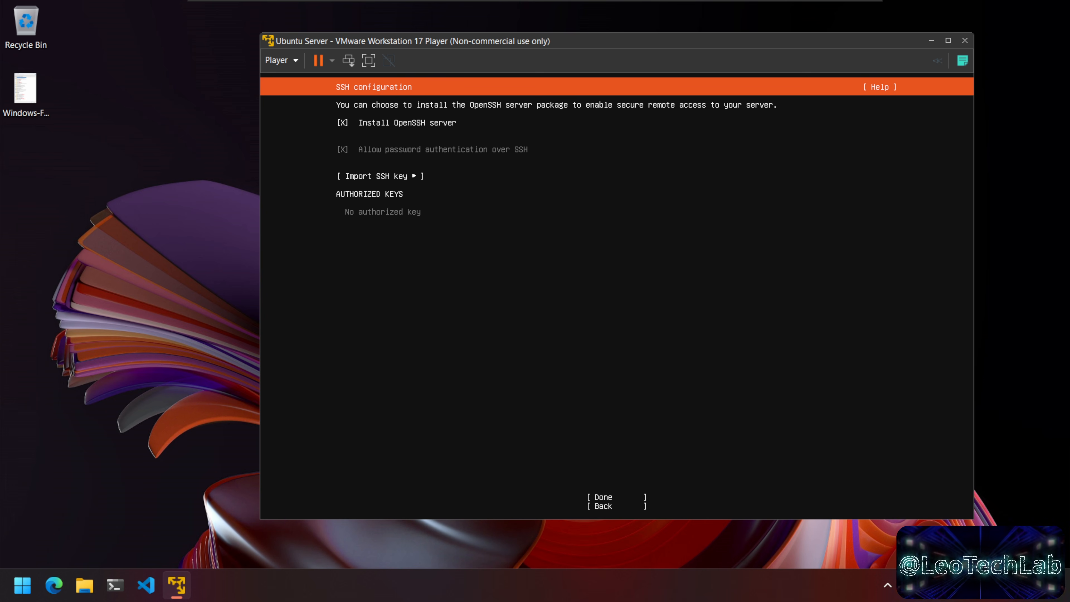
key(Tab)
key(Tab)
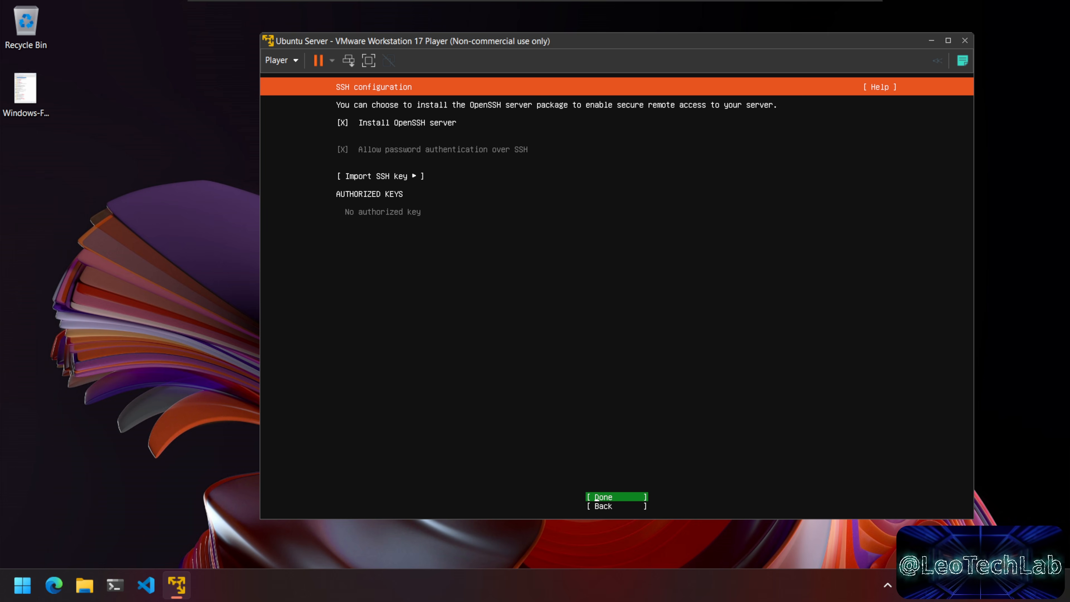
key(Return)
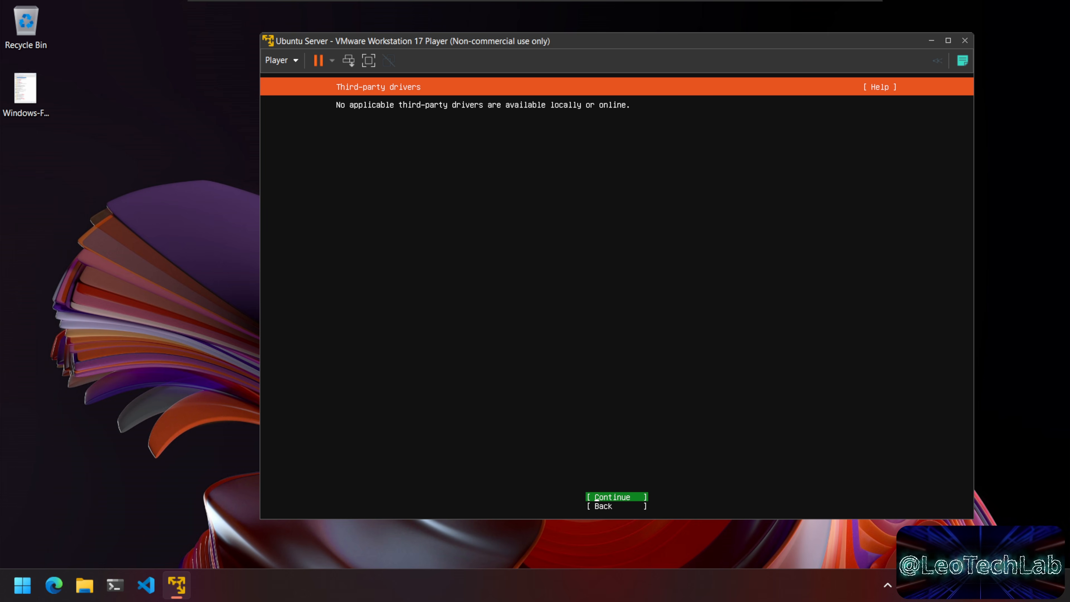
Step: Skip third-party drivers and featured server snaps to begin the installation
key(Return)
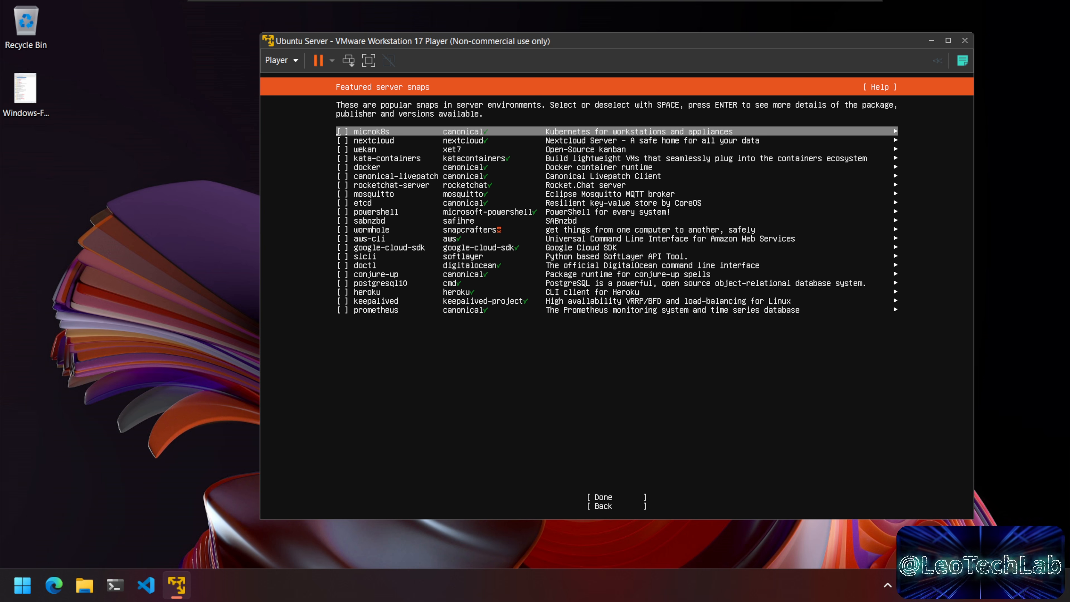
key(Down)
key(Down)
key(Down)
key(Down)
key(Down)
key(Down)
key(Down)
key(Down)
key(Down)
key(Down)
key(Down)
key(Down)
key(Down)
key(Down)
key(Down)
key(Down)
key(Down)
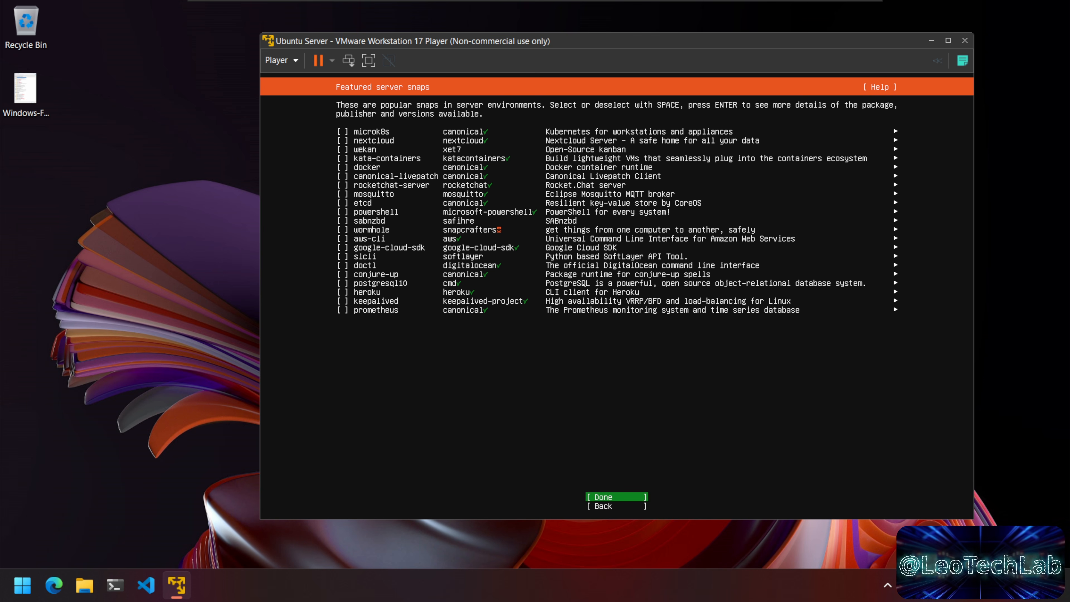
key(Return)
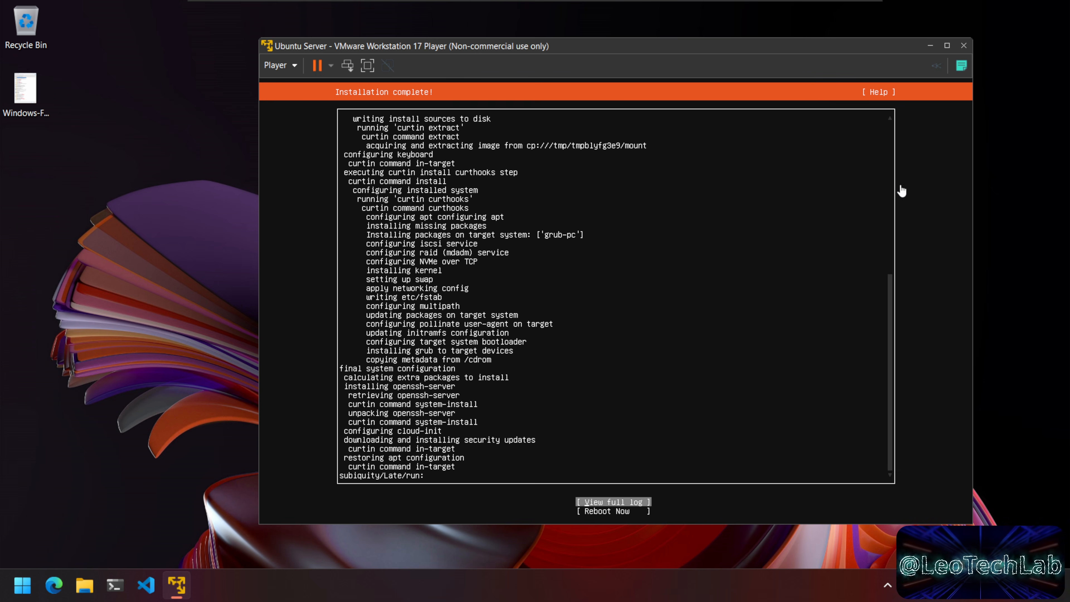
Step: Select Reboot Now once the installation completes
key(Num_Lock)
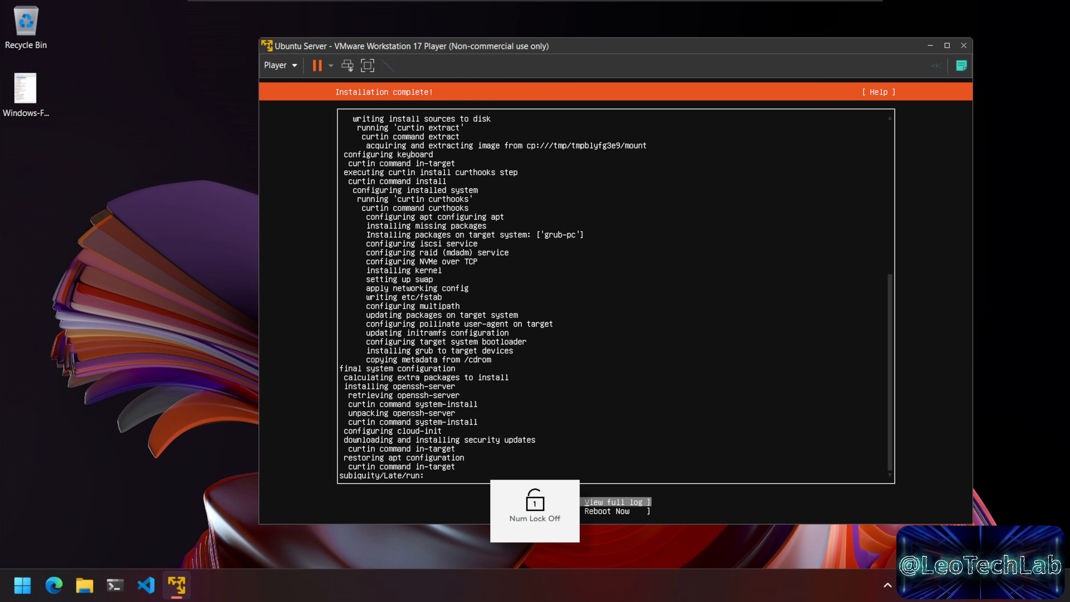
key(Down)
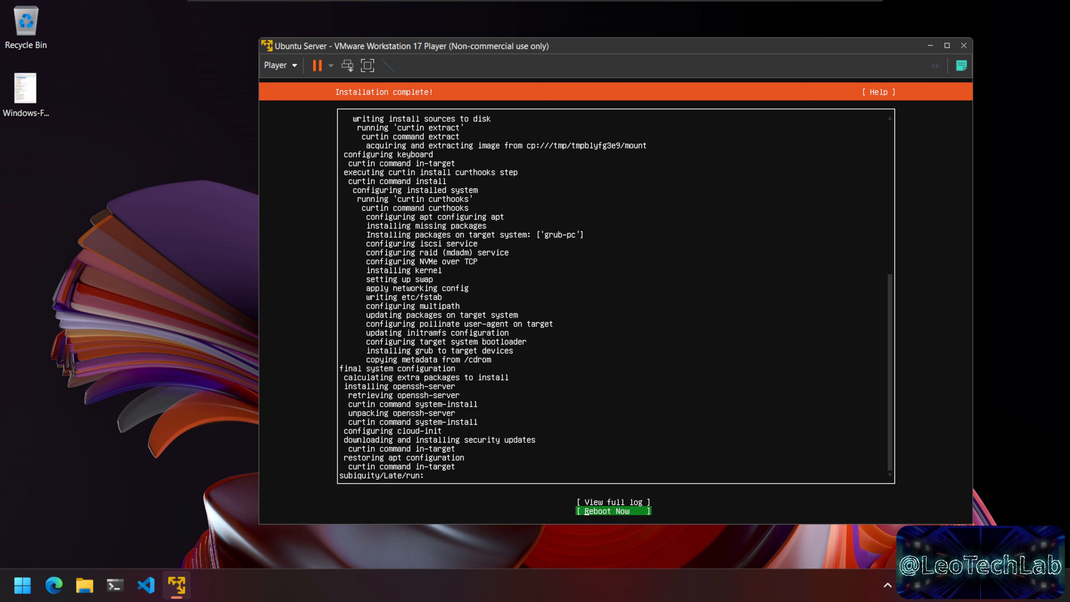
key(Return)
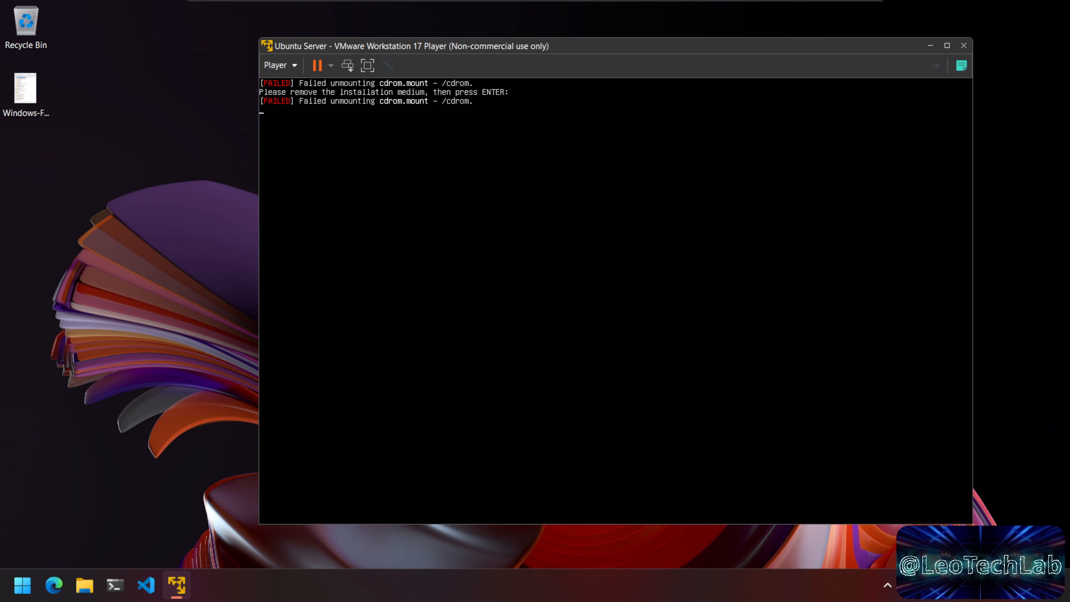
key(Num_Lock)
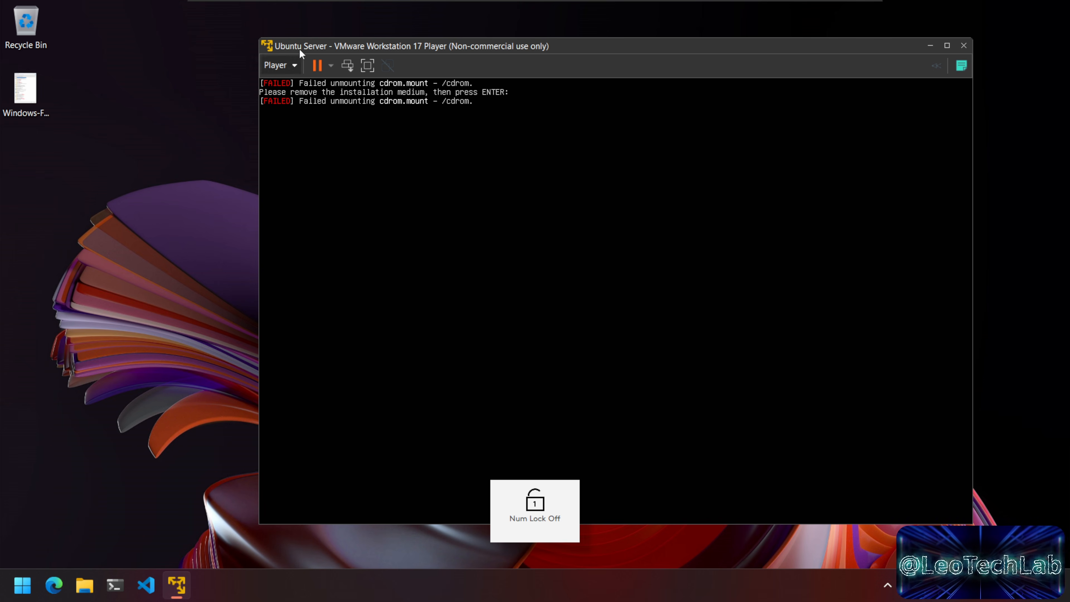
key(Num_Lock)
key(Num_Lock)
key(Num_Lock)
Step: Check the Player's Removable Devices CD/DVD options, then return to the VM console
click(286, 65)
mouse_move(339, 121)
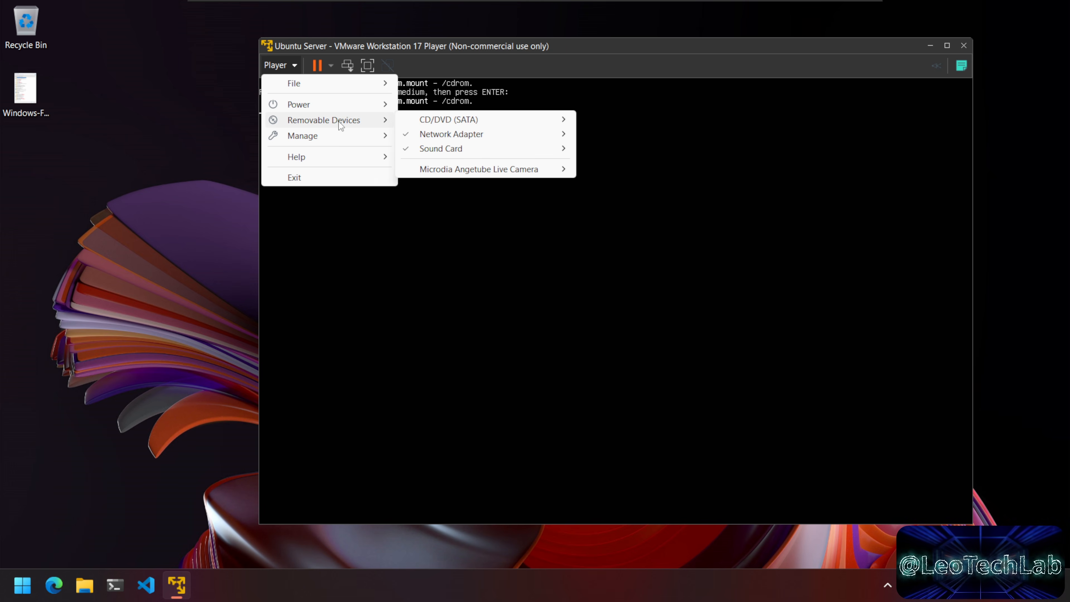
mouse_move(433, 121)
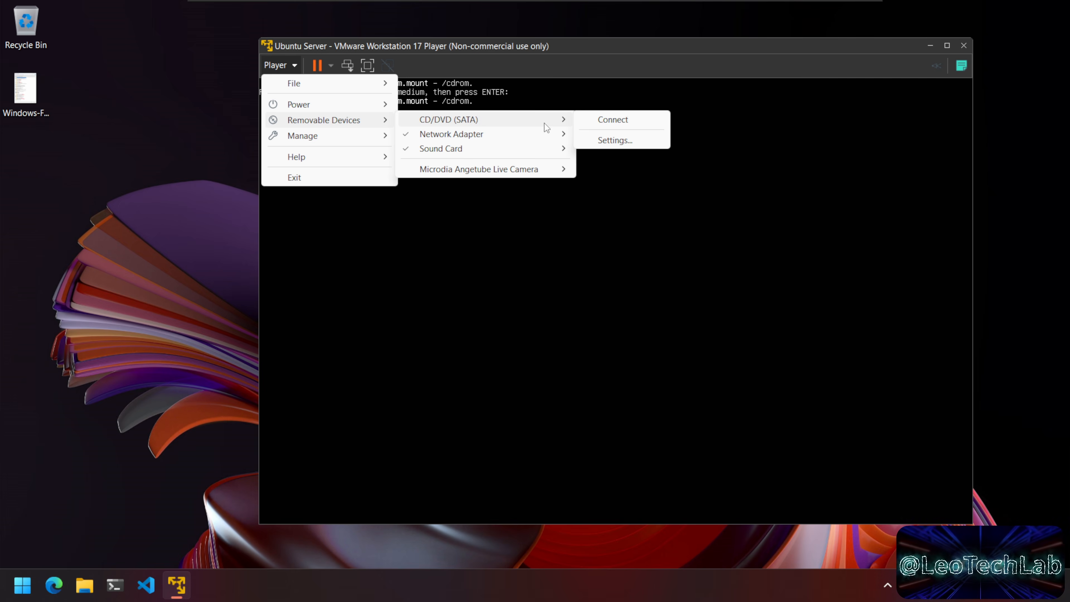
click(747, 146)
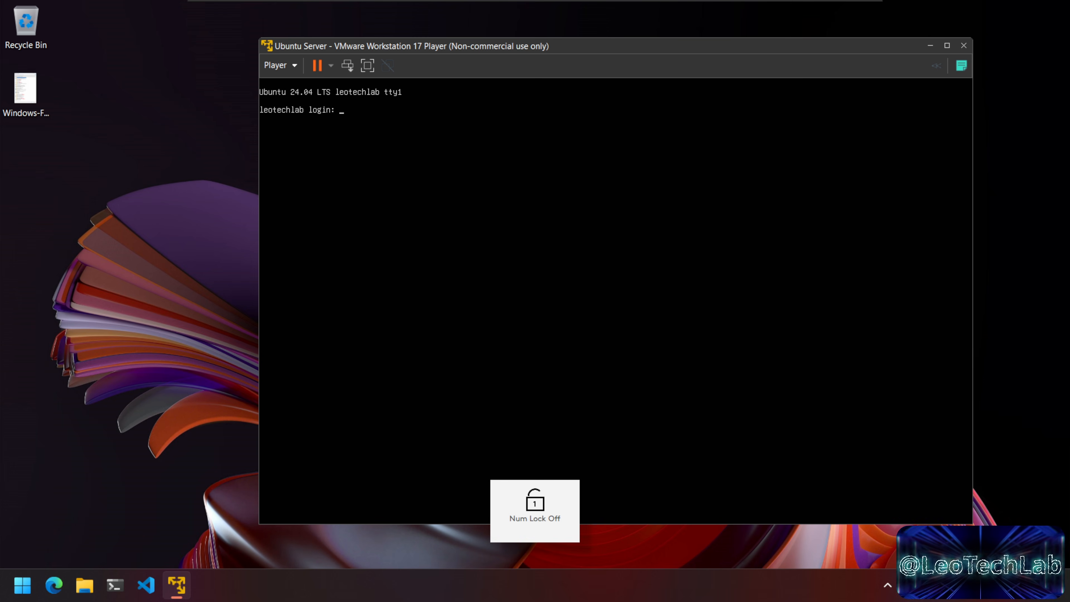
Step: Log in at the Ubuntu prompt with the account's username and password
text(leo)
key(Return)
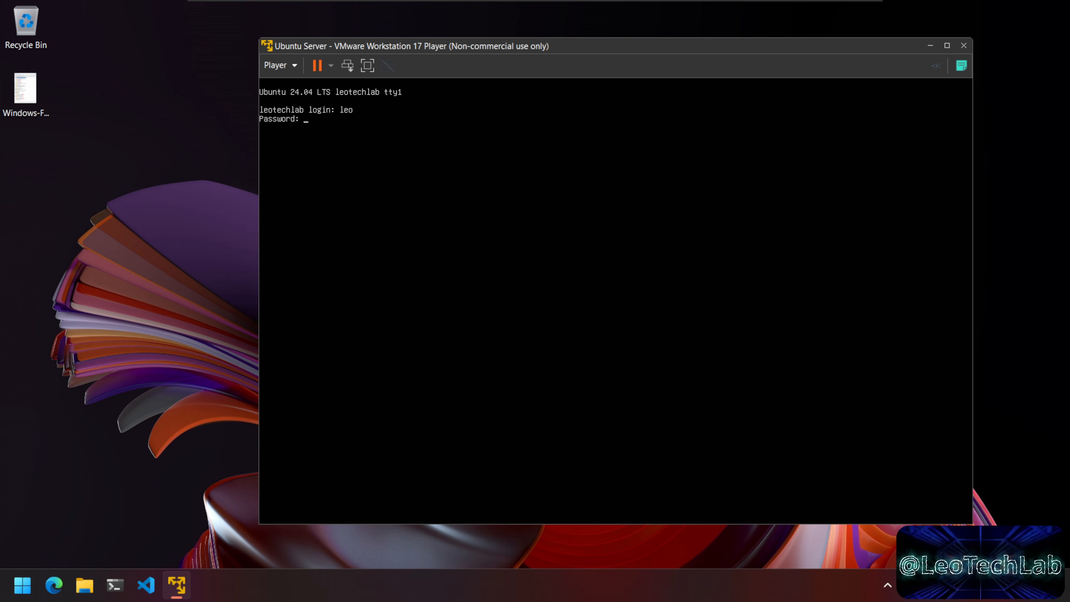
key(Return)
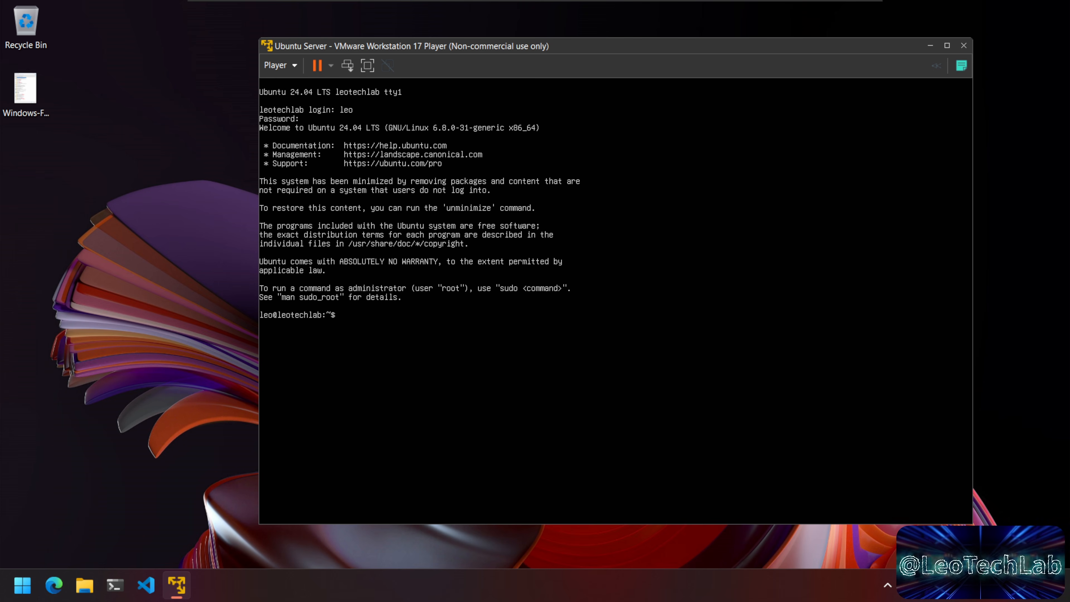
Step: Run ls -lisa, clear, then ip addr to confirm the address 192.168.153.130
text(ls -lisa)
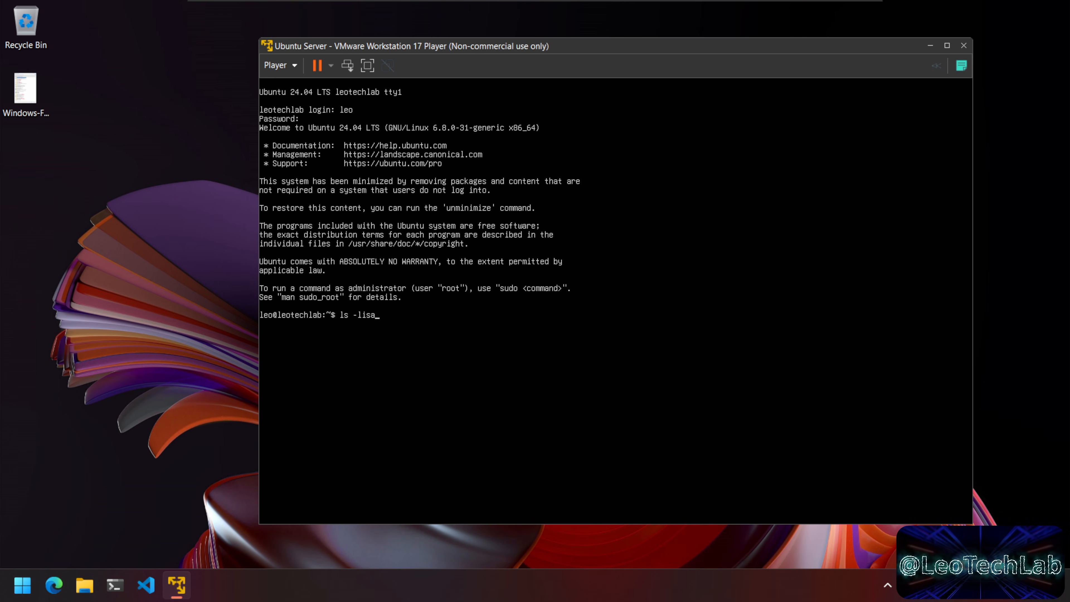
key(Return)
text(clear)
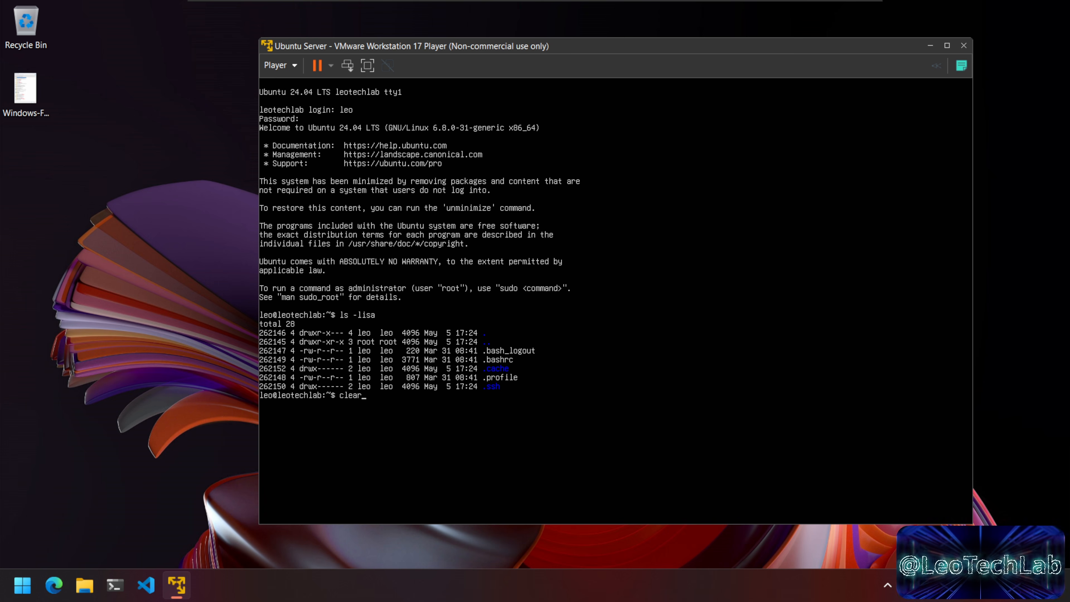
key(Return)
text(ip addr)
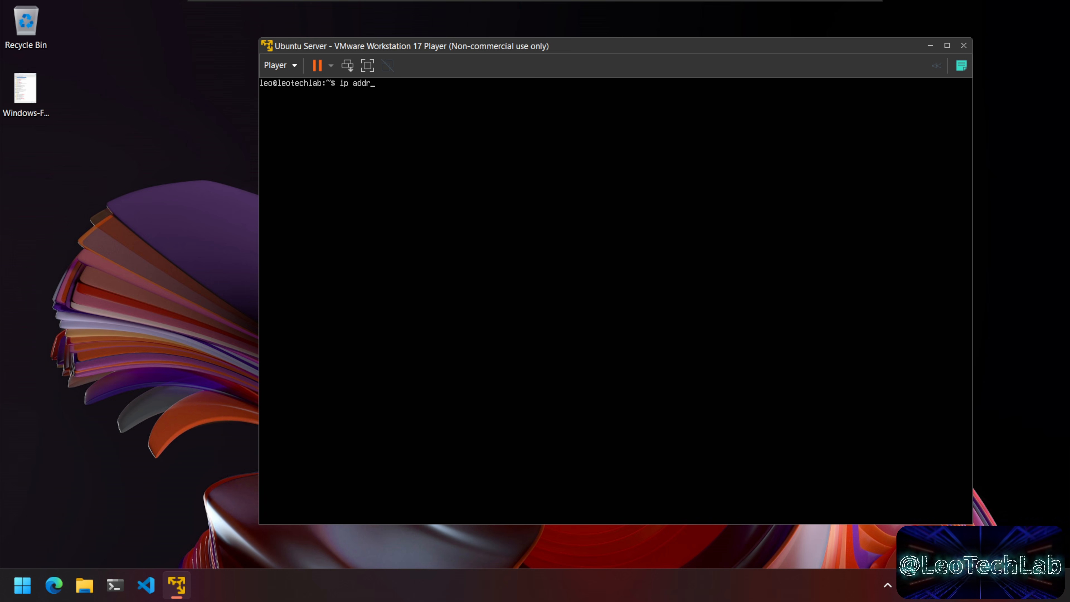
key(Return)
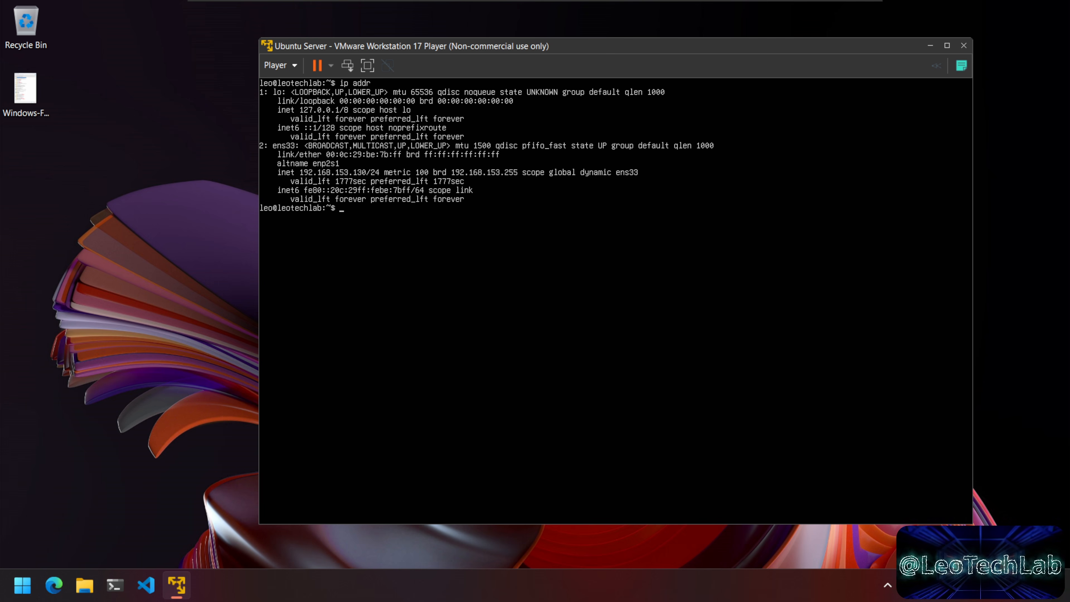
Step: Release input with Ctrl+Alt, regain VM console focus, and start a sudo command
key(ctrl+alt)
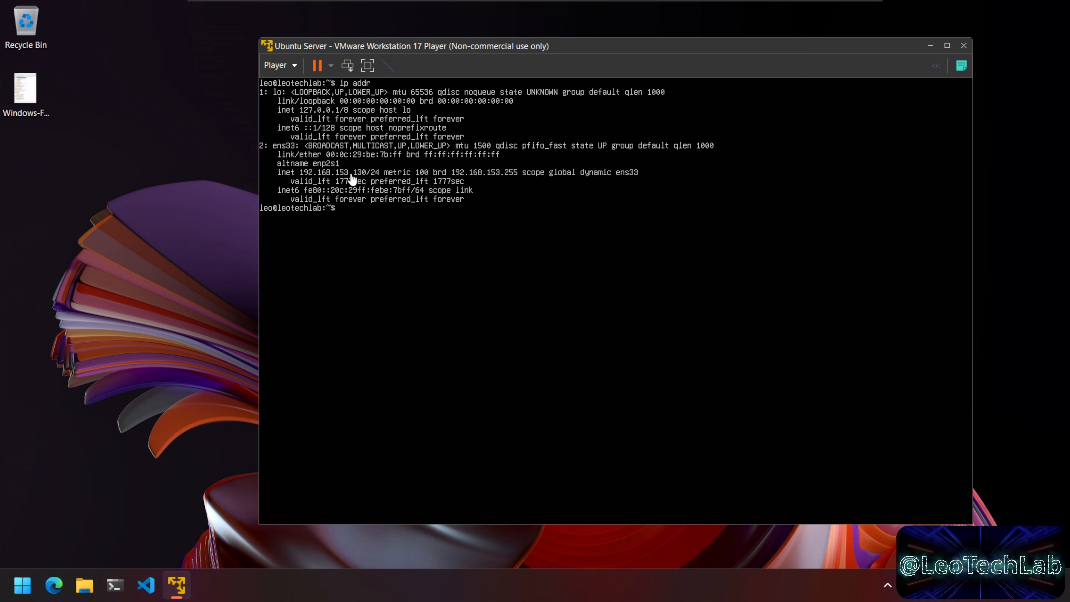
click(368, 183)
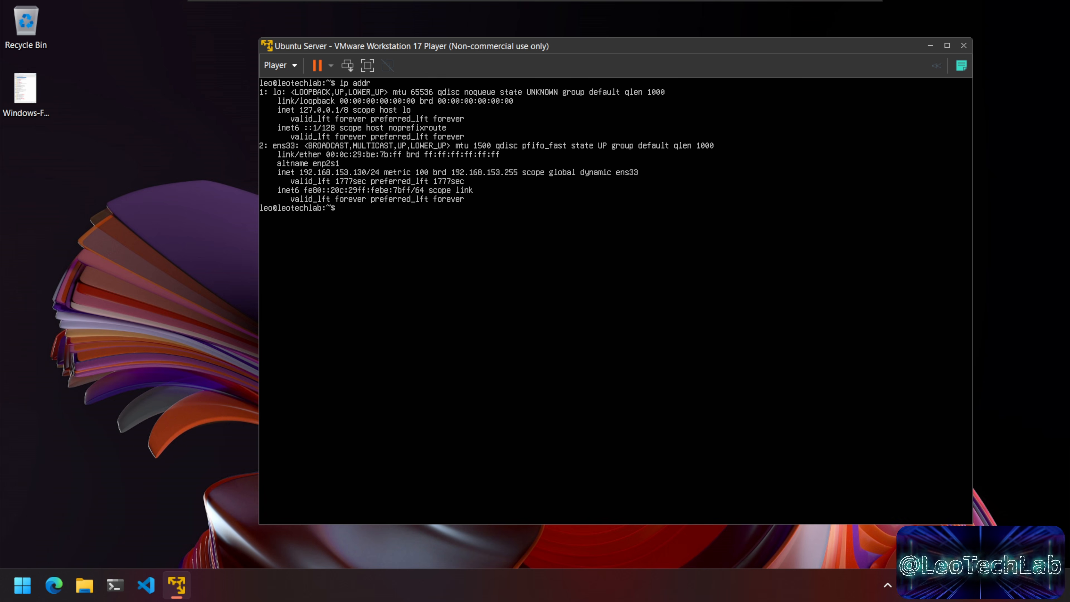
key(Num_Lock)
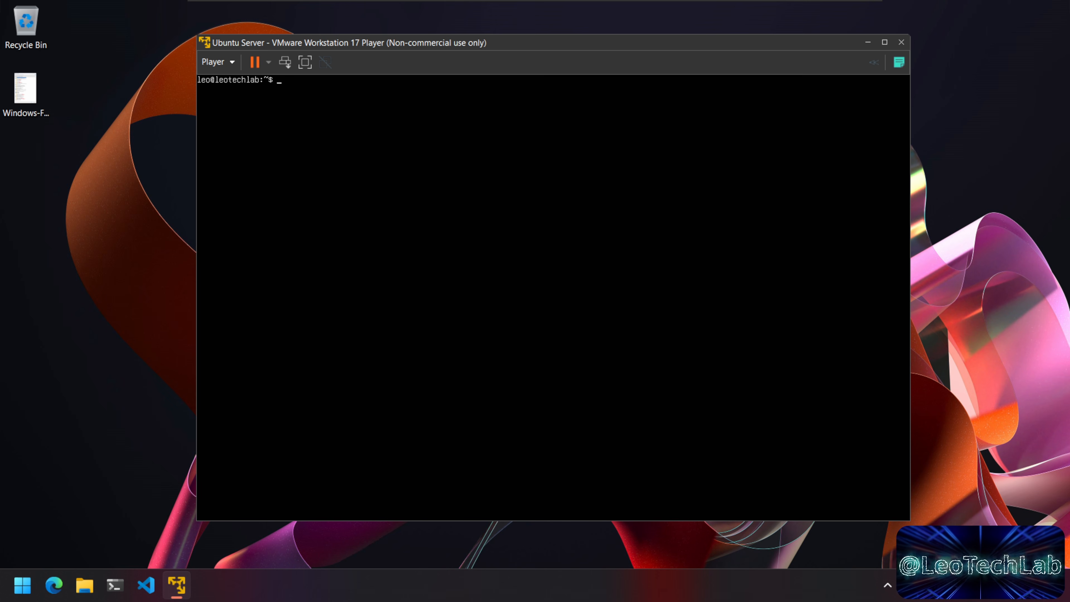
text(sudo)
Step: Install open-vm-tools with apt and clear the terminal
text(apt install open-vm-ro)
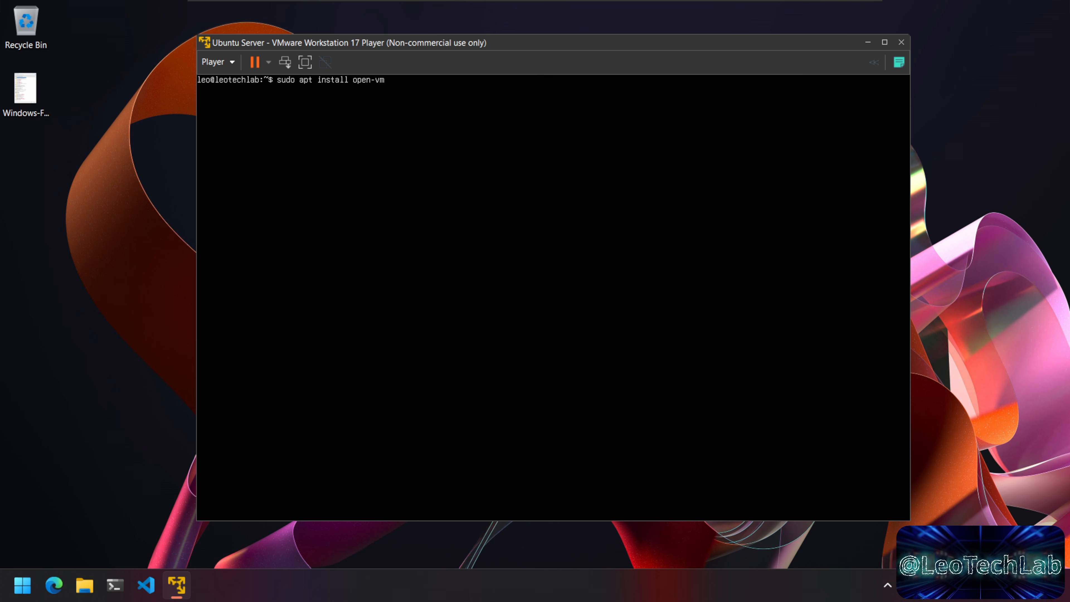
key(BackSpace)
key(BackSpace)
text(tools)
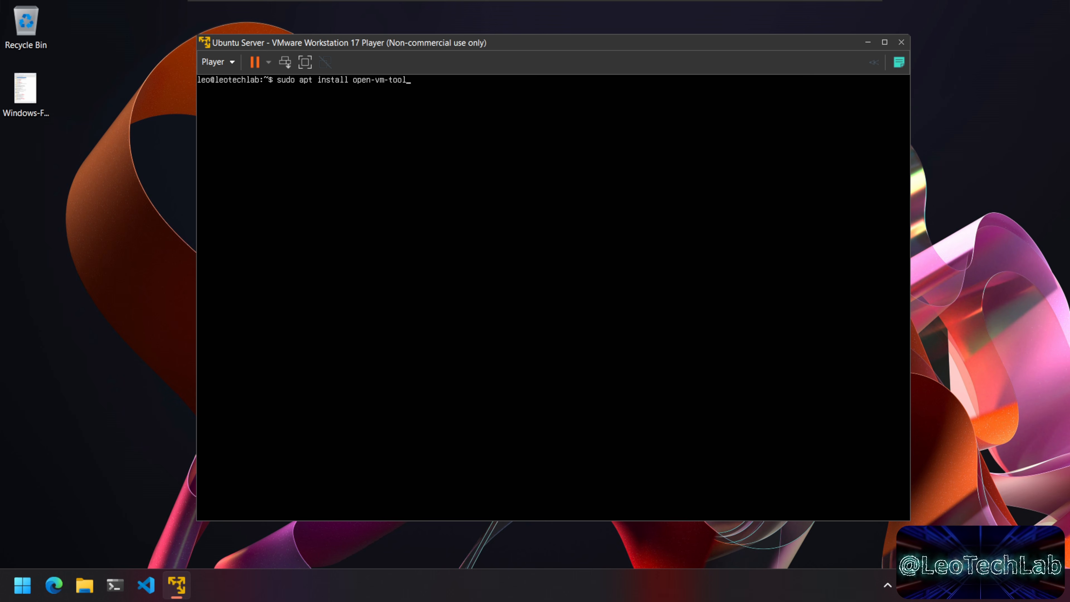
key(Return)
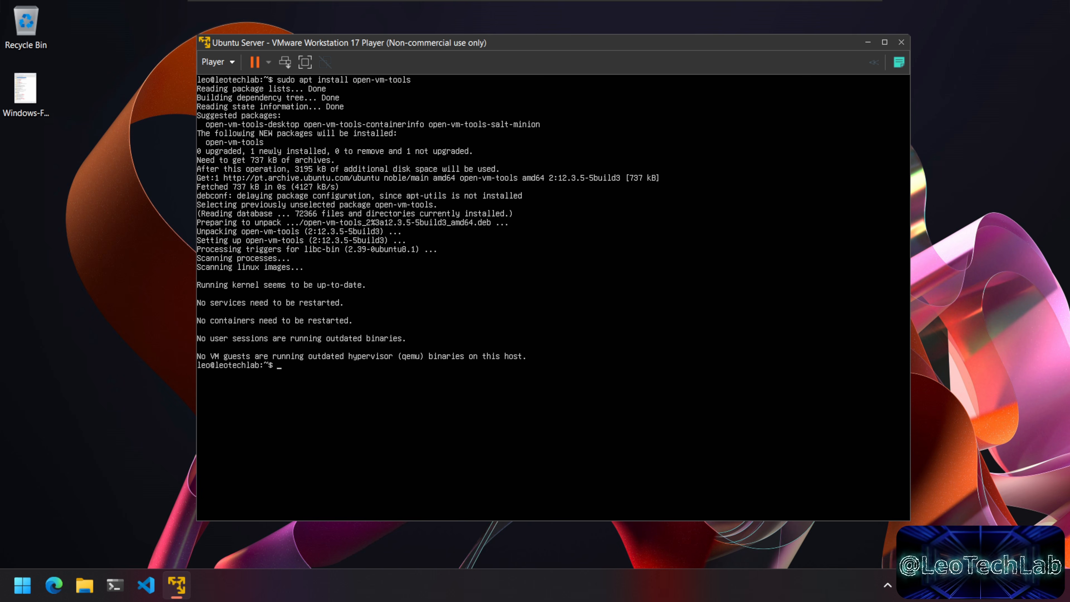
text(clear)
key(Return)
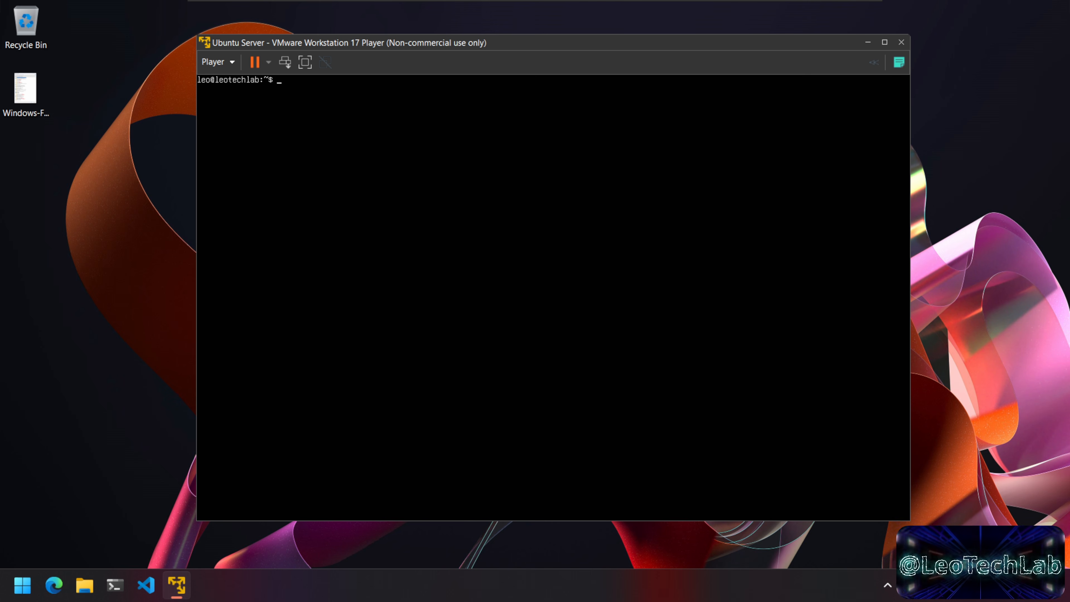
Step: Run sudo apt install nano, then clear the console
text(sudo )
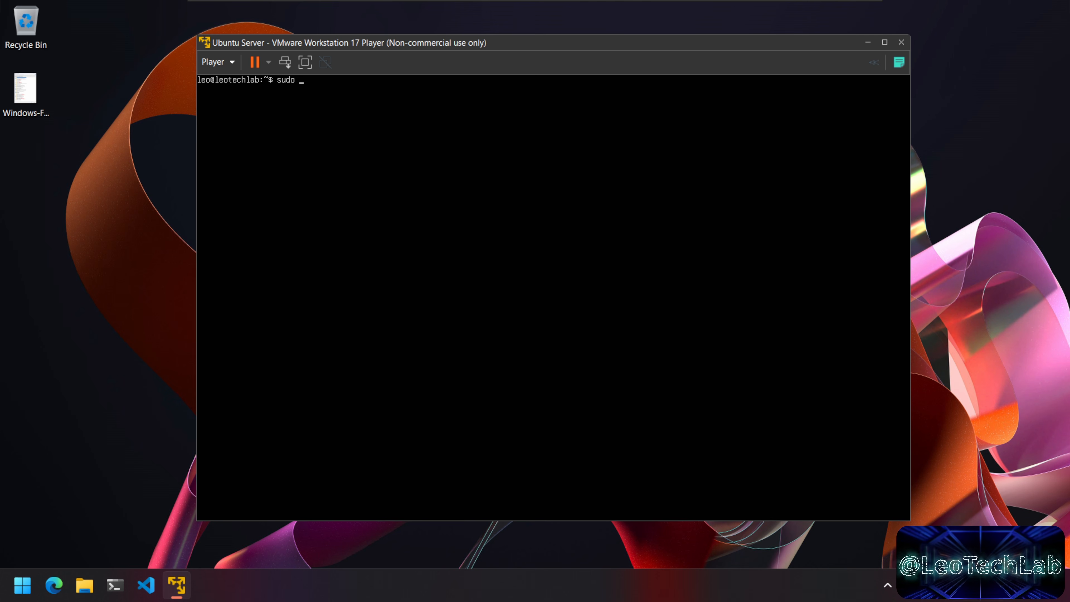
text(pt)
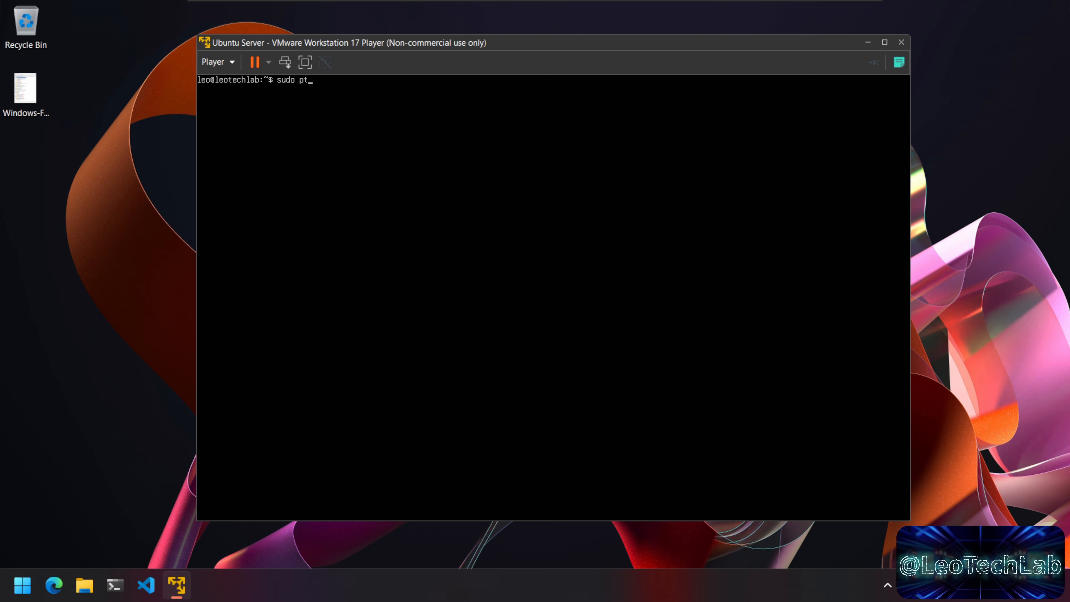
key(BackSpace)
key(BackSpace)
text(apt install nano)
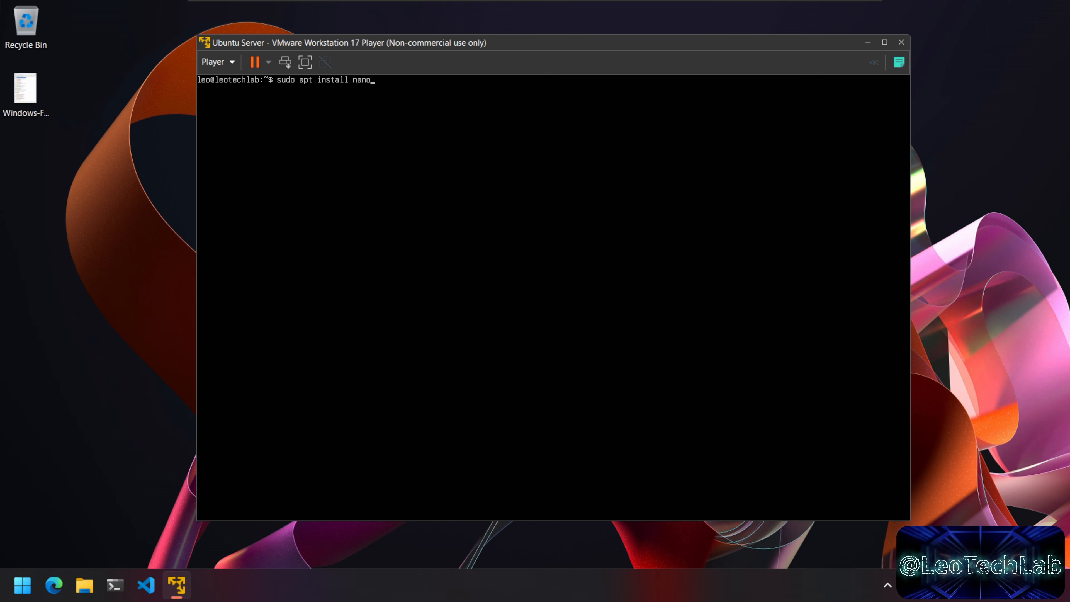
key(Return)
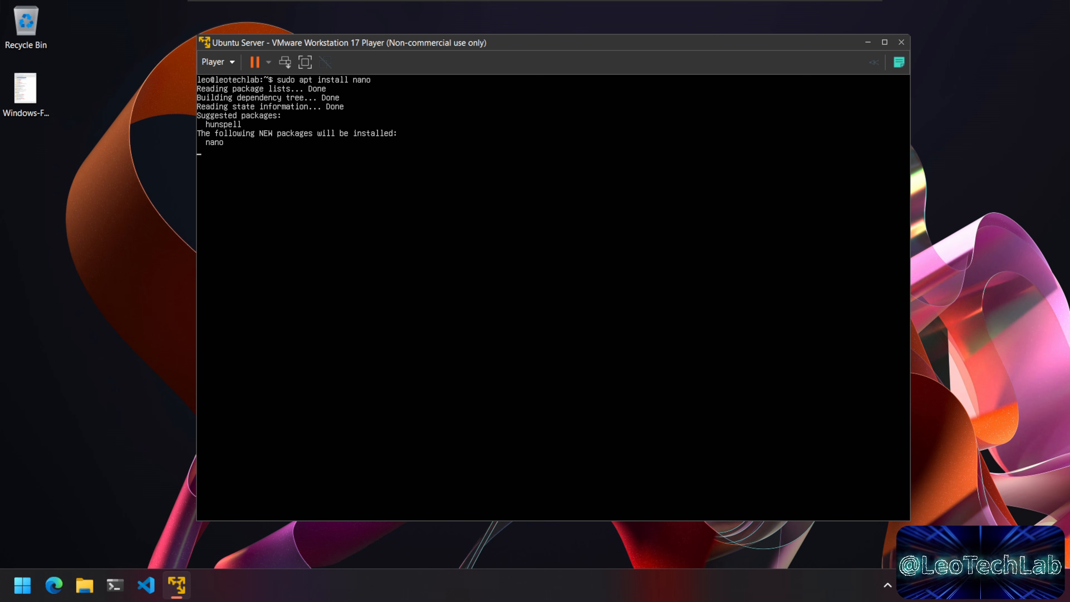
text(clear)
key(Return)
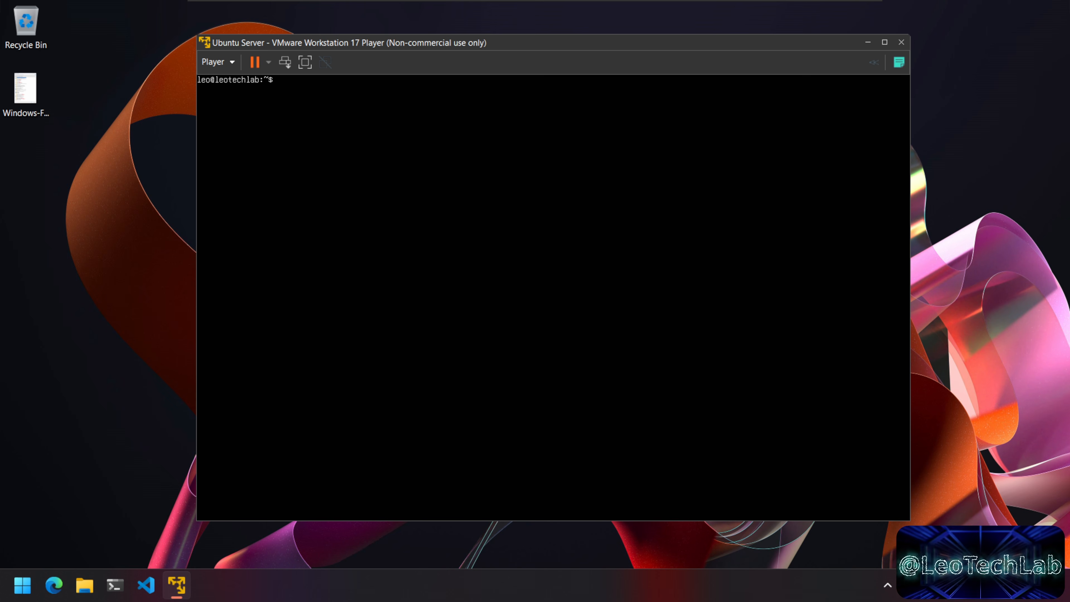
Step: Check whether netstat is available, then clear the console
text(stat)
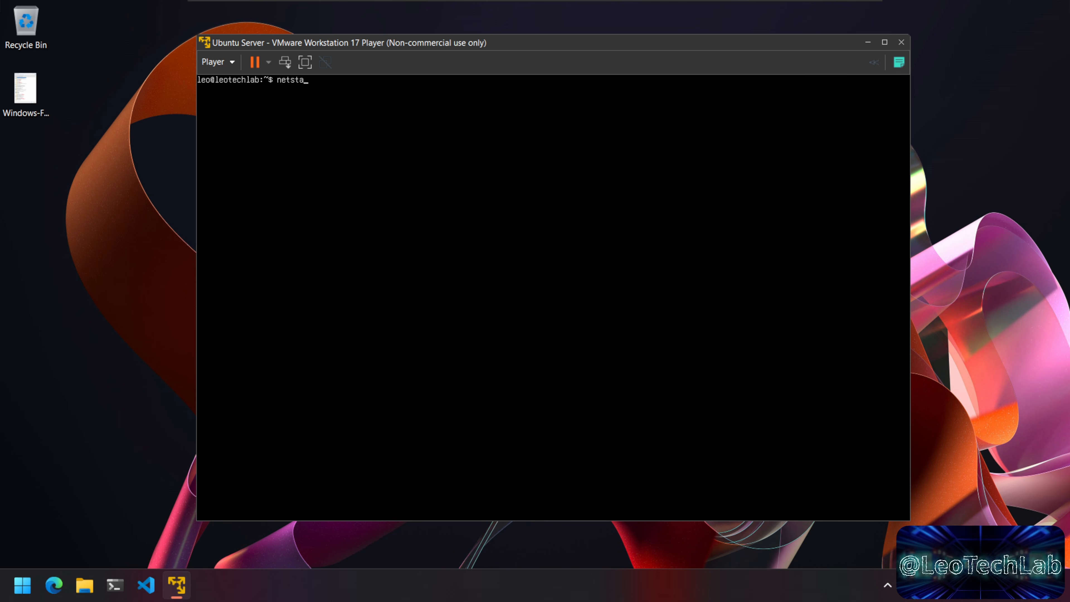
key(Return)
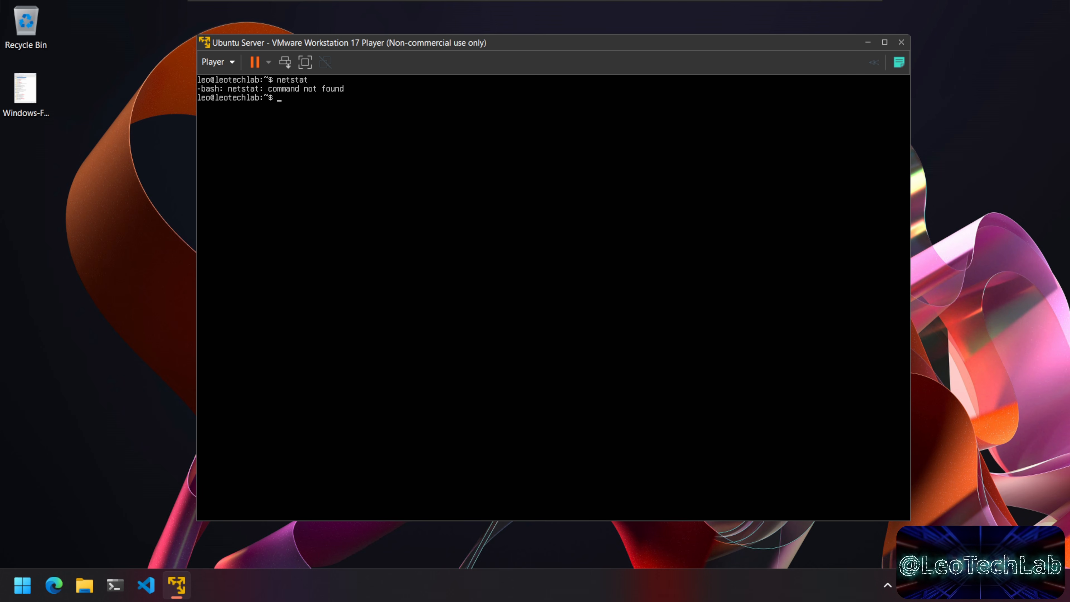
text(clear)
key(Return)
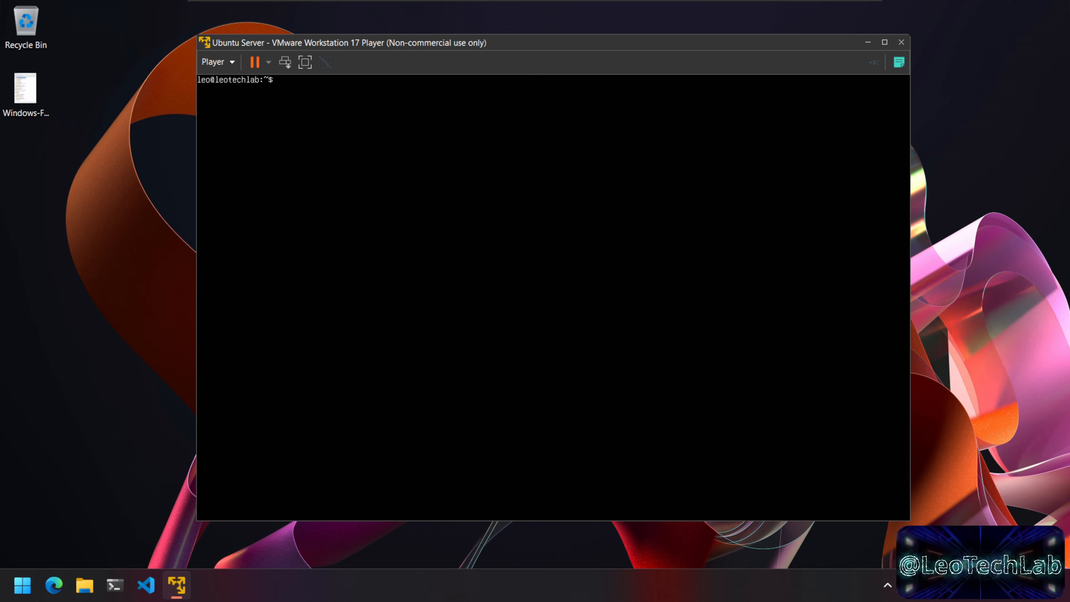
Step: Install the net-tools package with sudo apt install net-tools
text(sudo apt install)
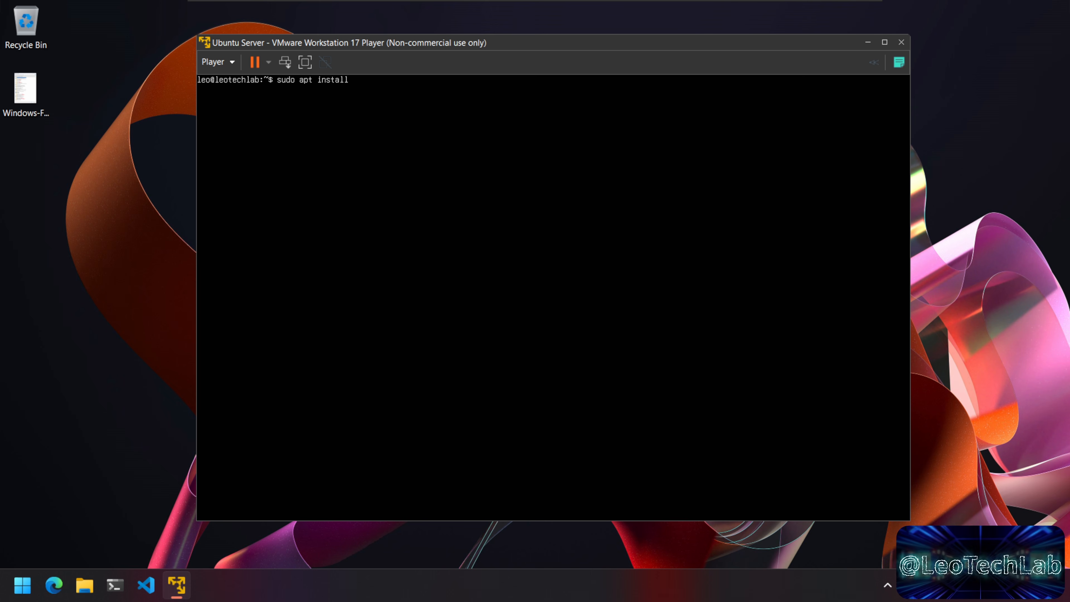
text( net-tools)
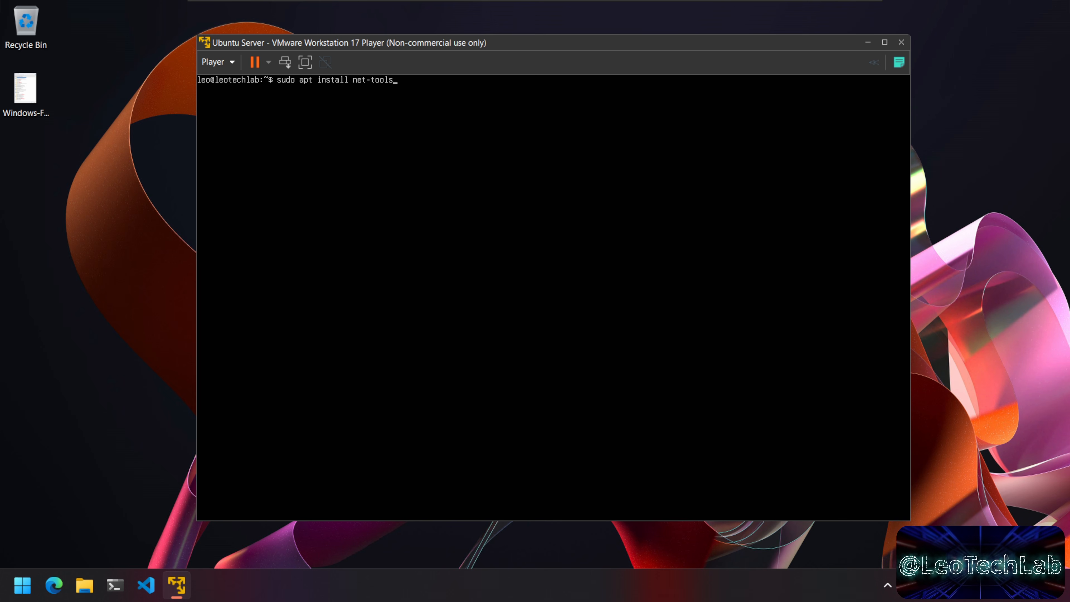
key(Return)
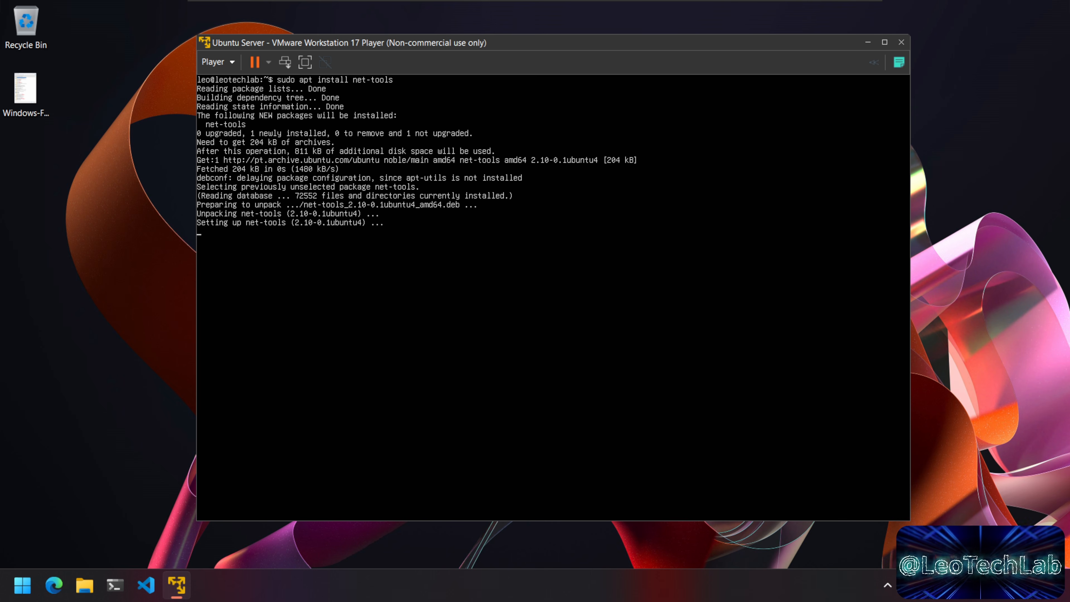
text(clear)
key(Return)
Step: Review the full netstat -a connection listing page by page with more, then clear the screen
text(net)
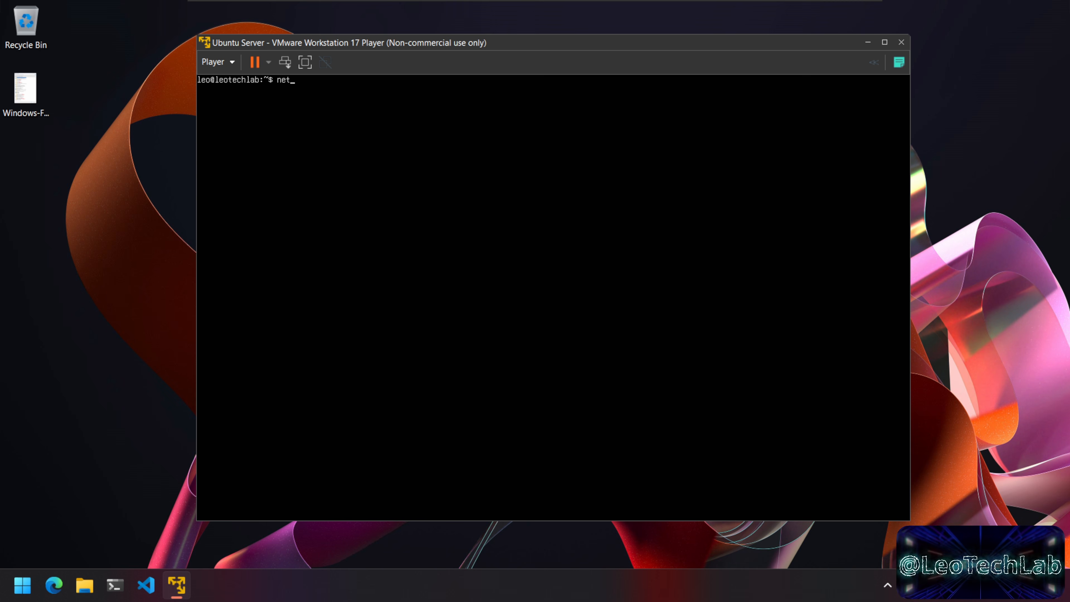
text(stat -a |)
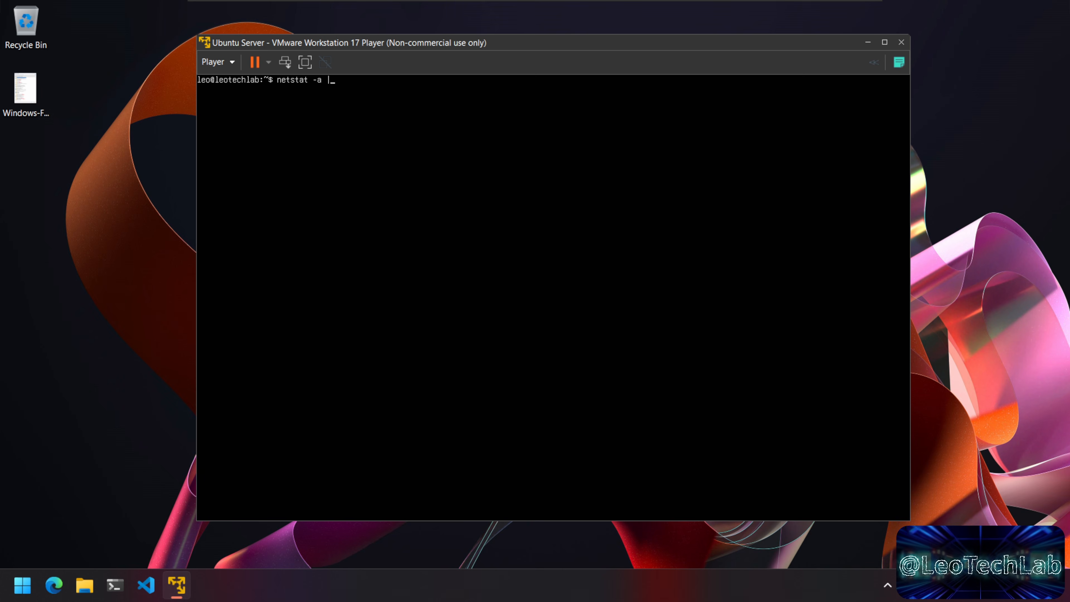
key(Return)
text(clear)
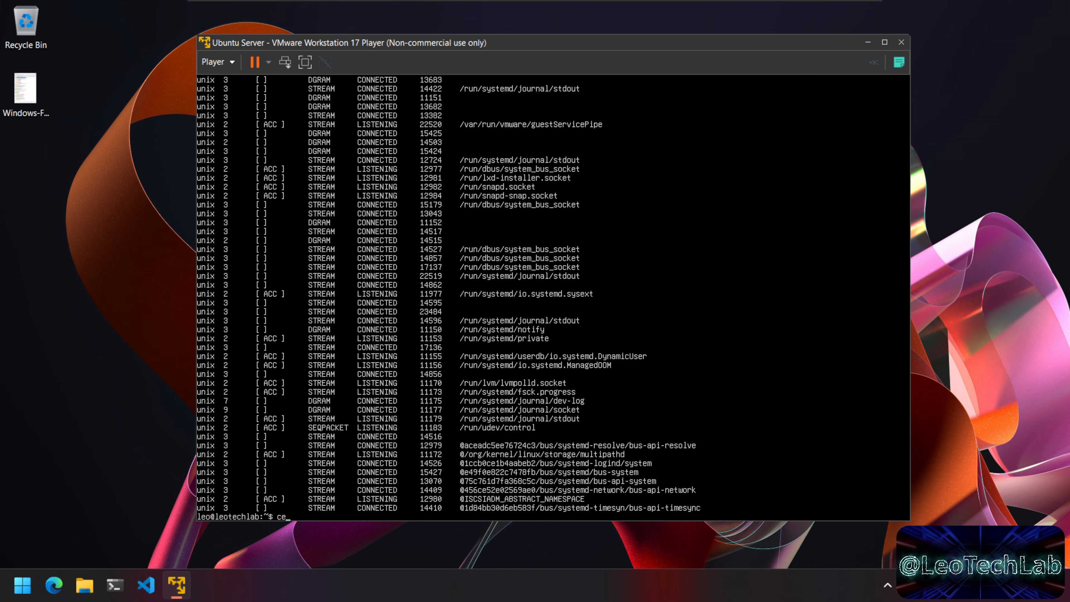
key(ctrl+l)
key(Up)
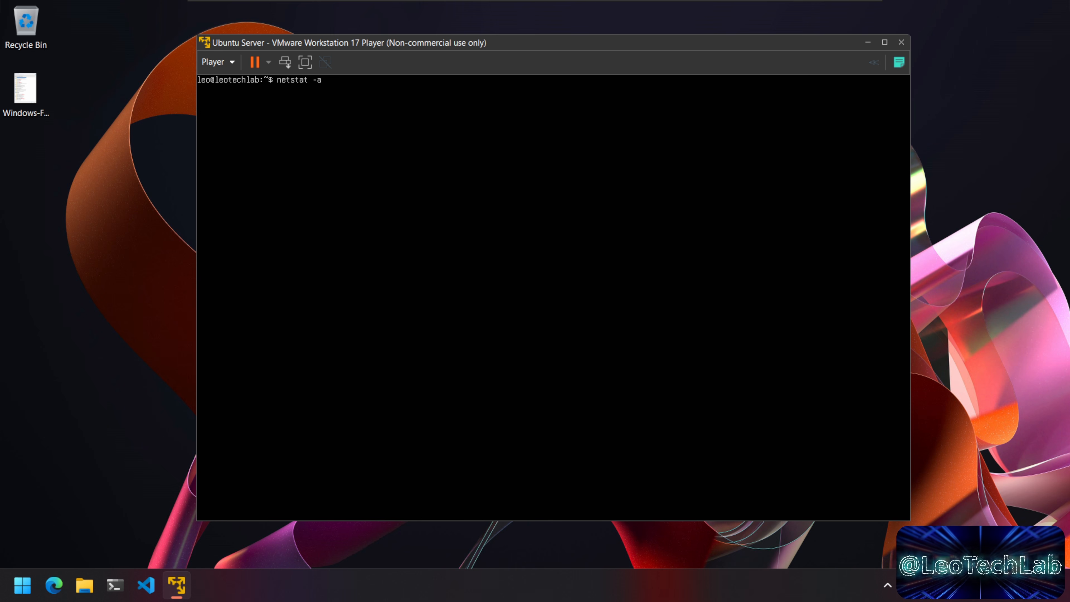
text(| more)
key(Return)
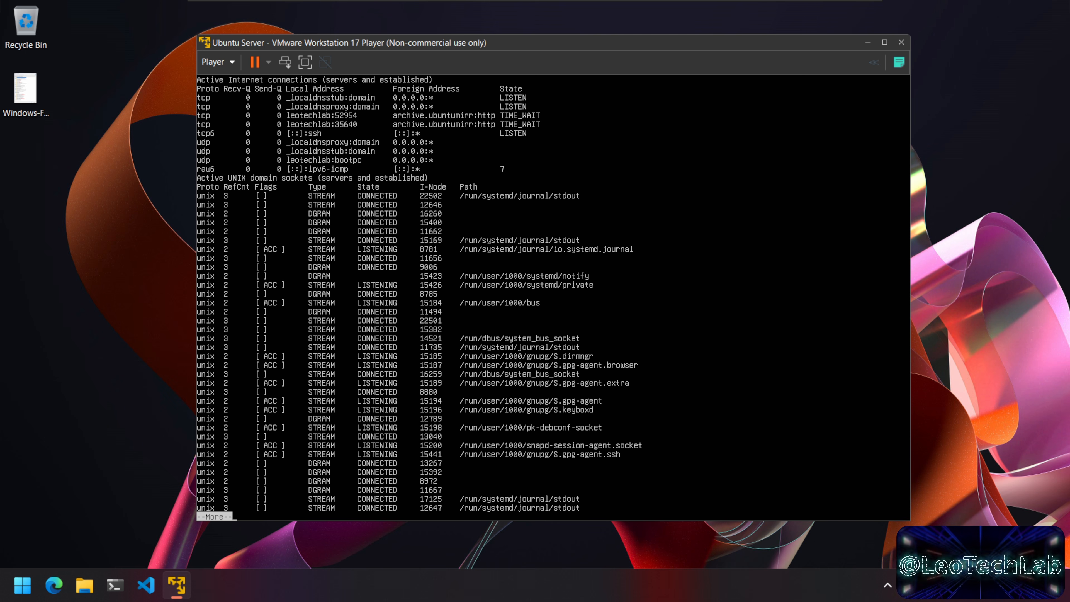
key(space)
key(space)
key(space)
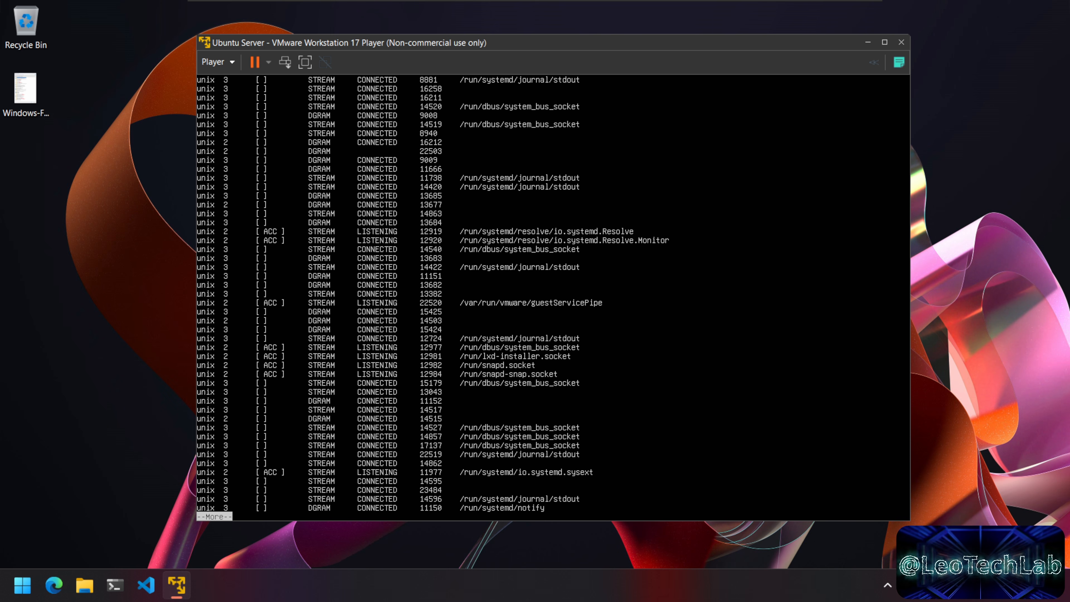
text(clear)
key(Return)
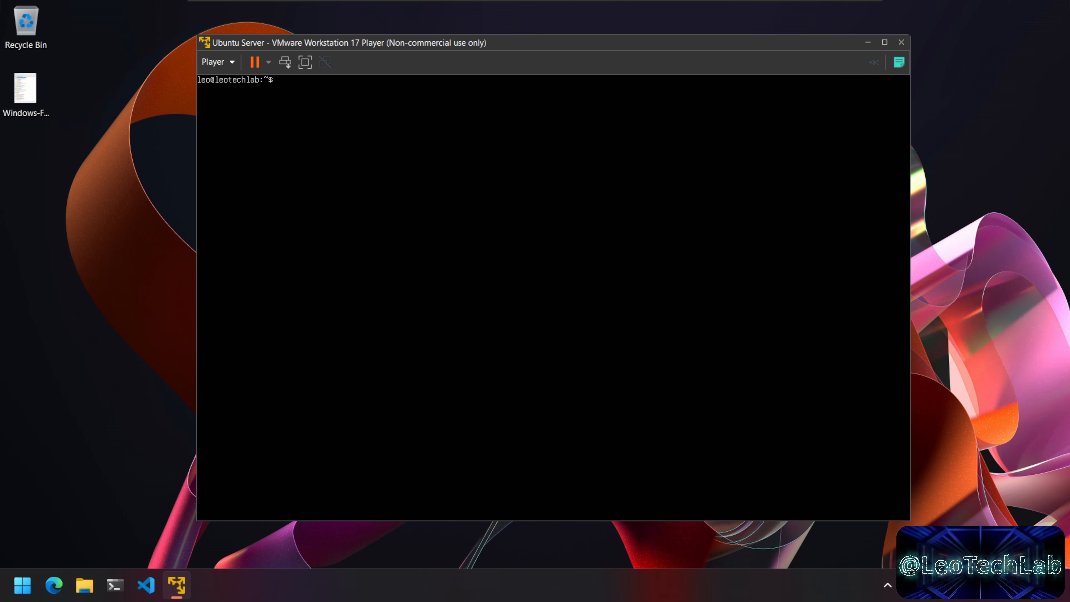
Step: Run sudo apt update and sudo apt upgrade, then reboot with shutdown -r now
text(sudo)
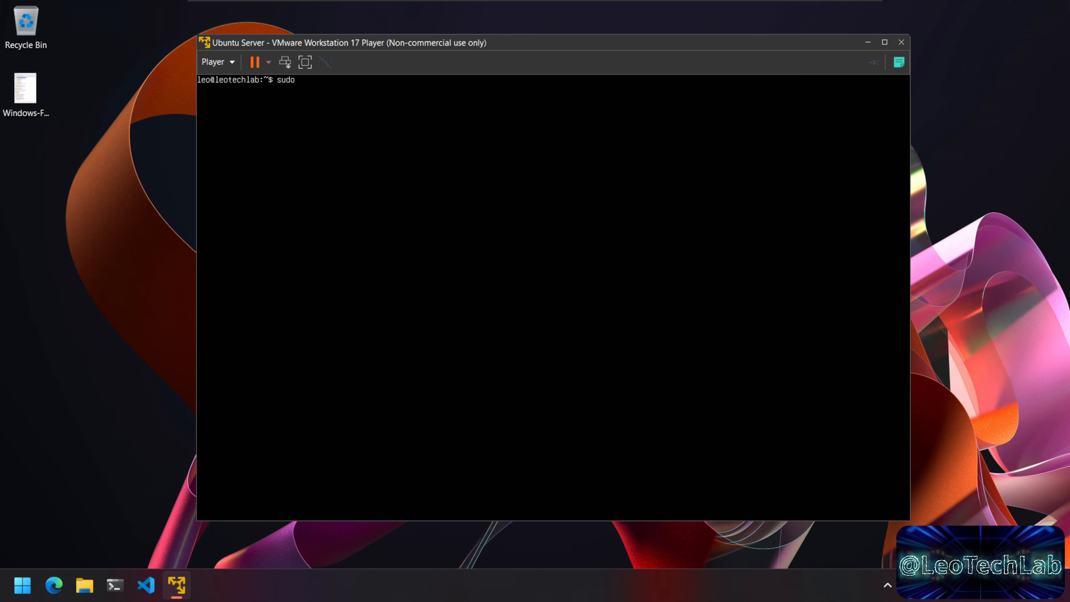
text( apt update)
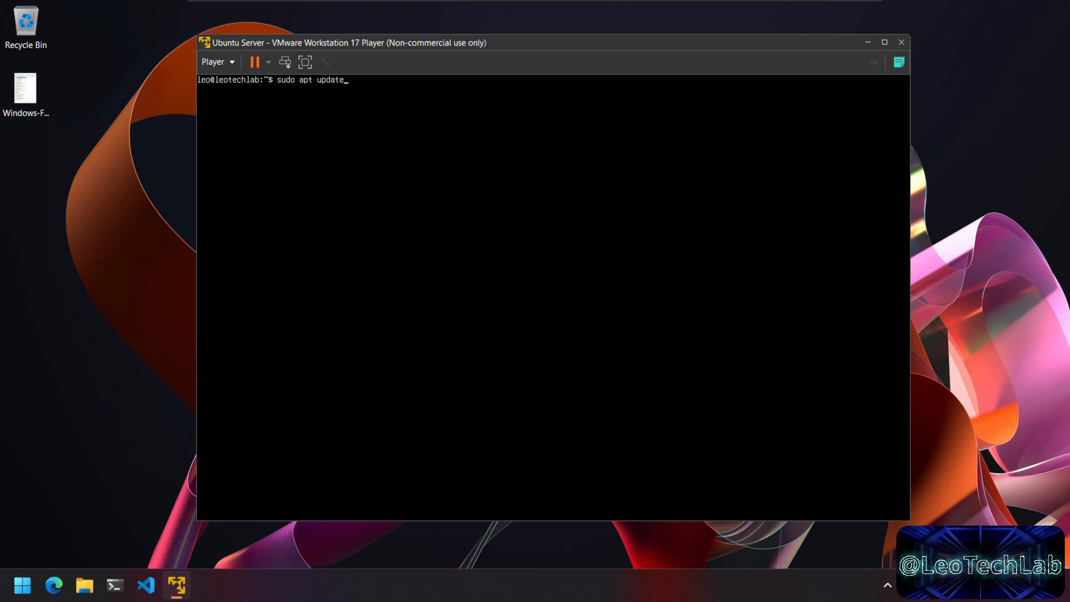
key(Return)
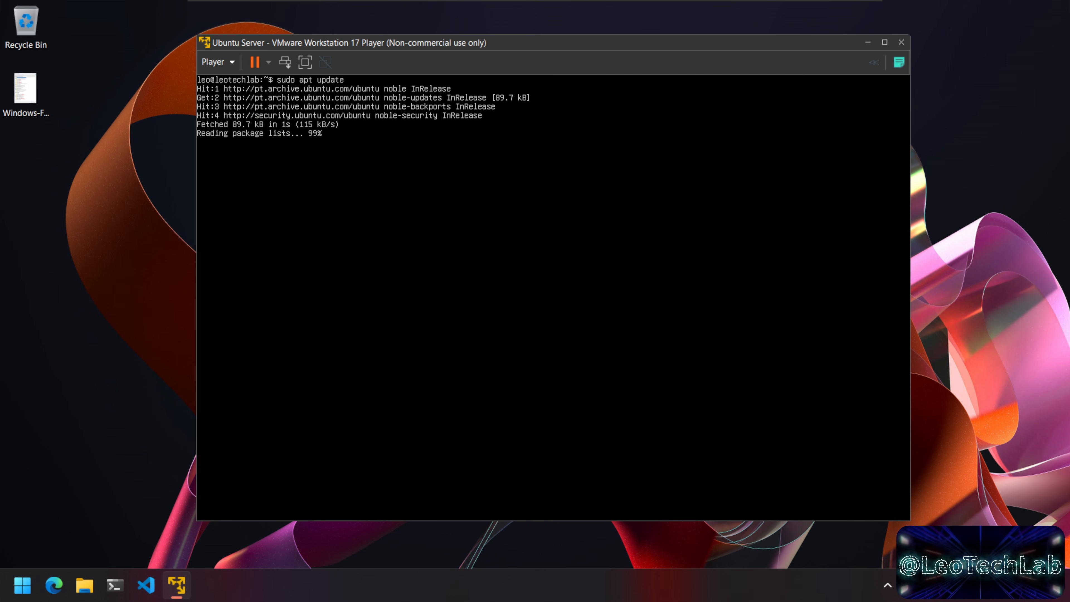
key(Up)
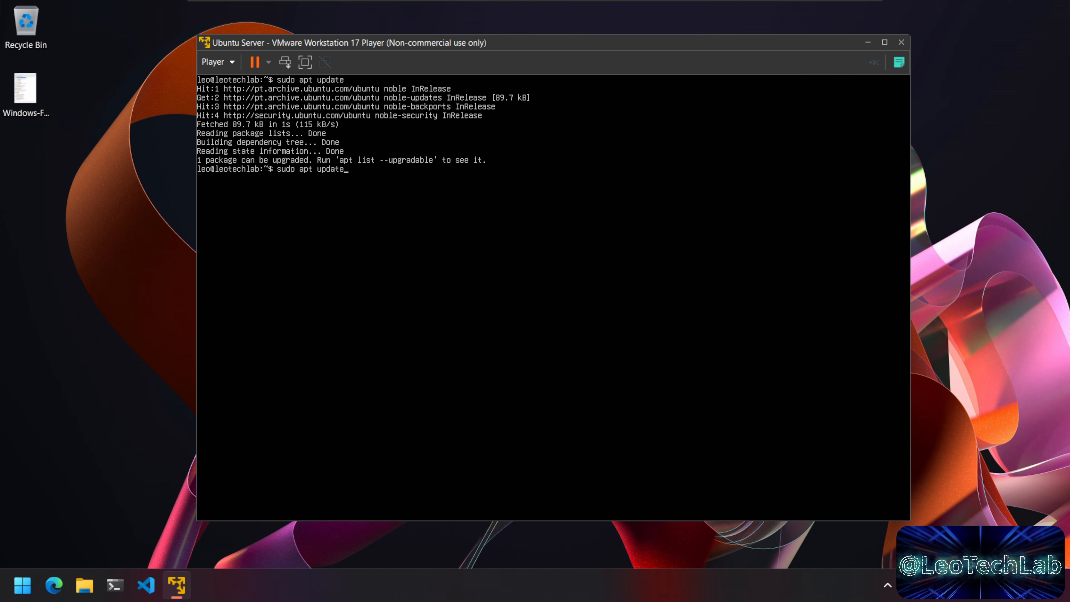
key(Up)
key(Down)
key(BackSpace)
key(BackSpace)
key(BackSpace)
key(BackSpace)
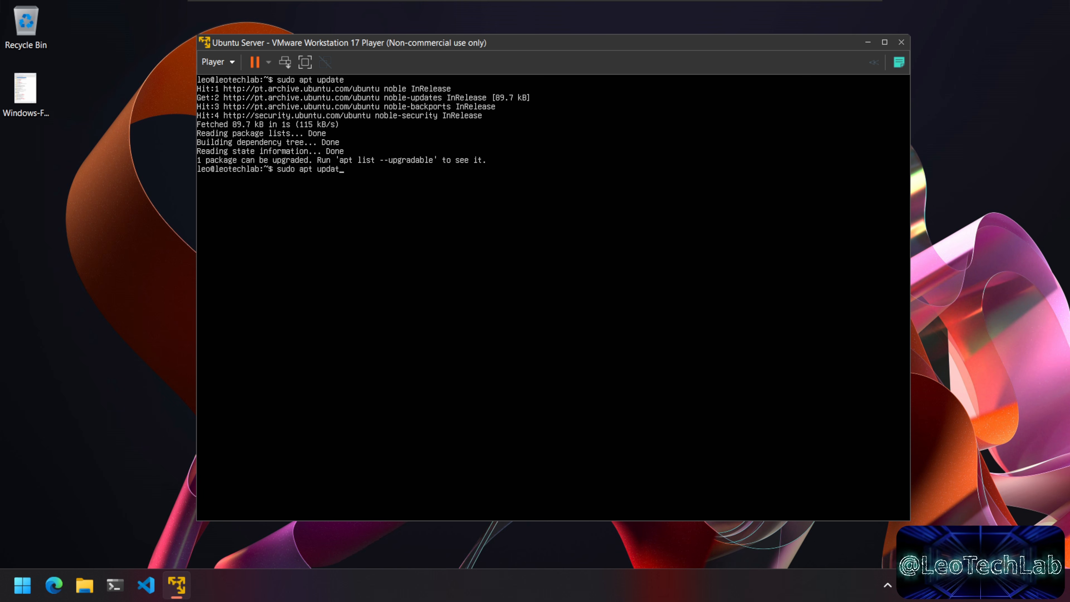
text(grade)
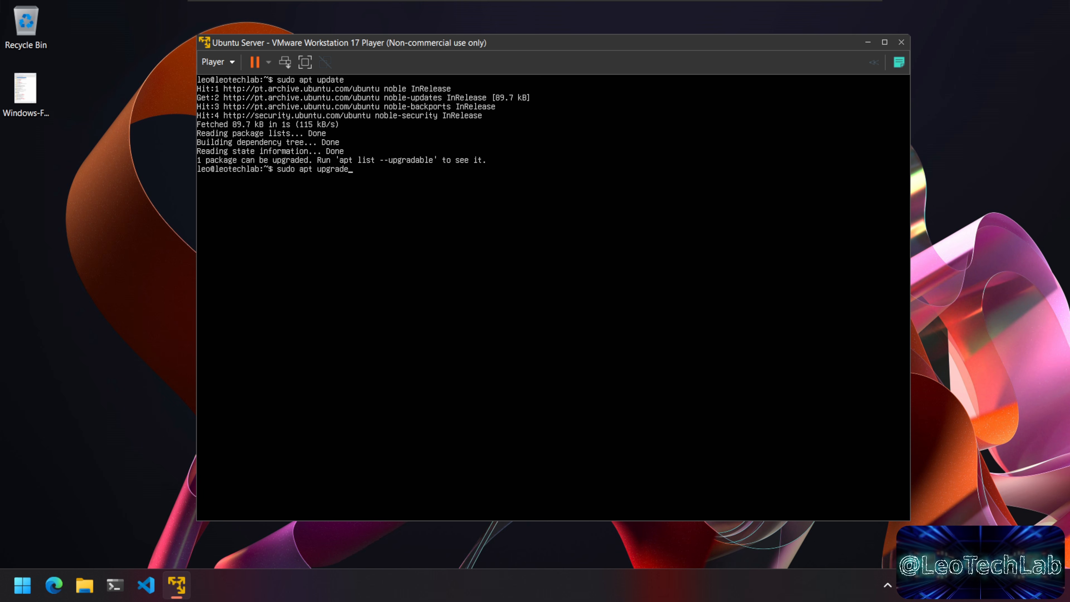
key(ctrl+l)
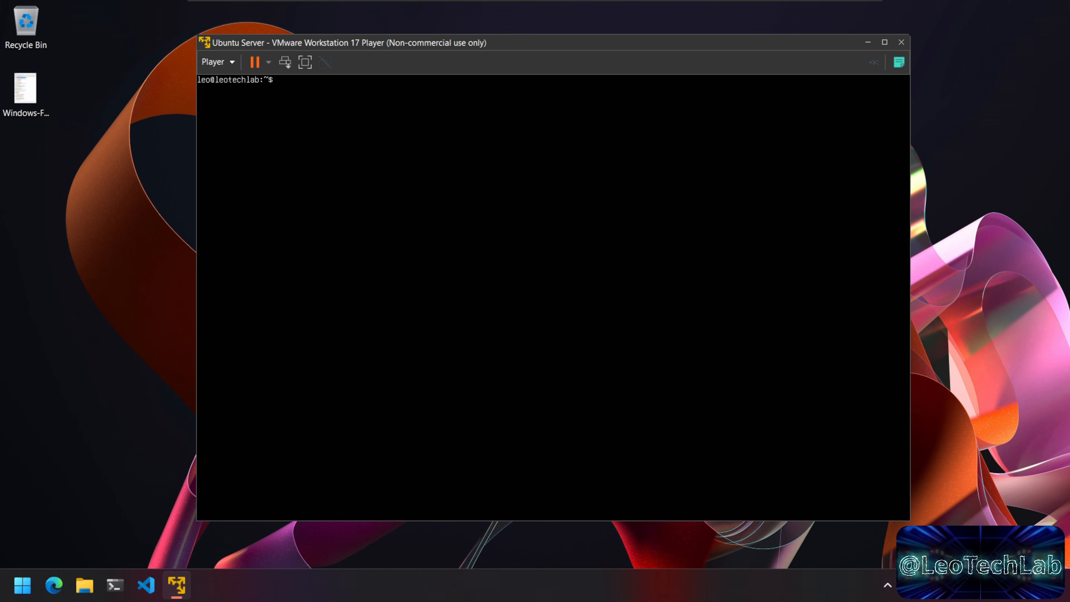
text(shut)
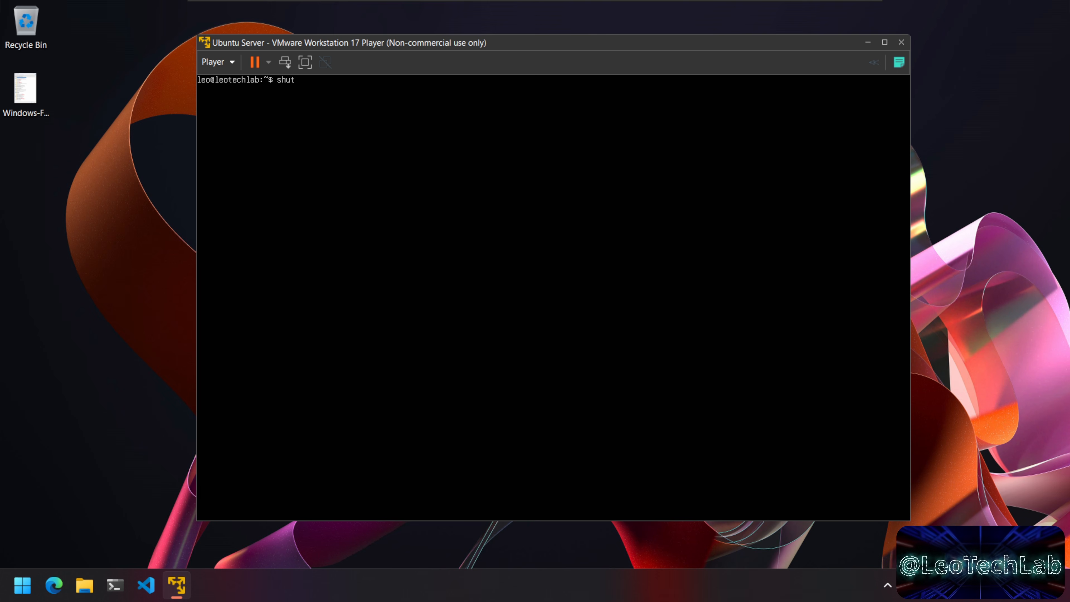
text(down -r)
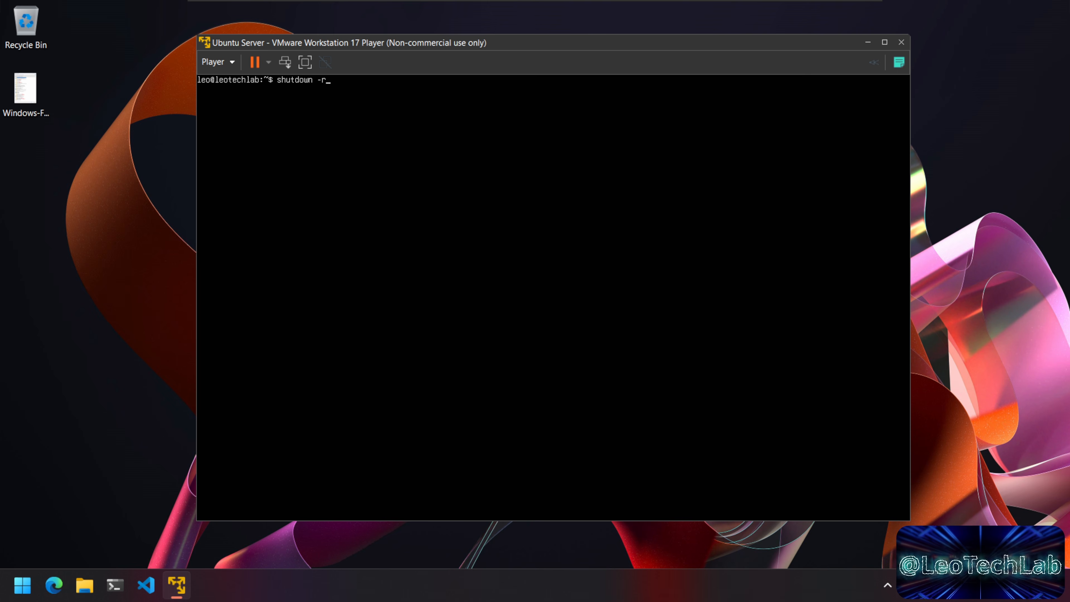
text( now)
key(Return)
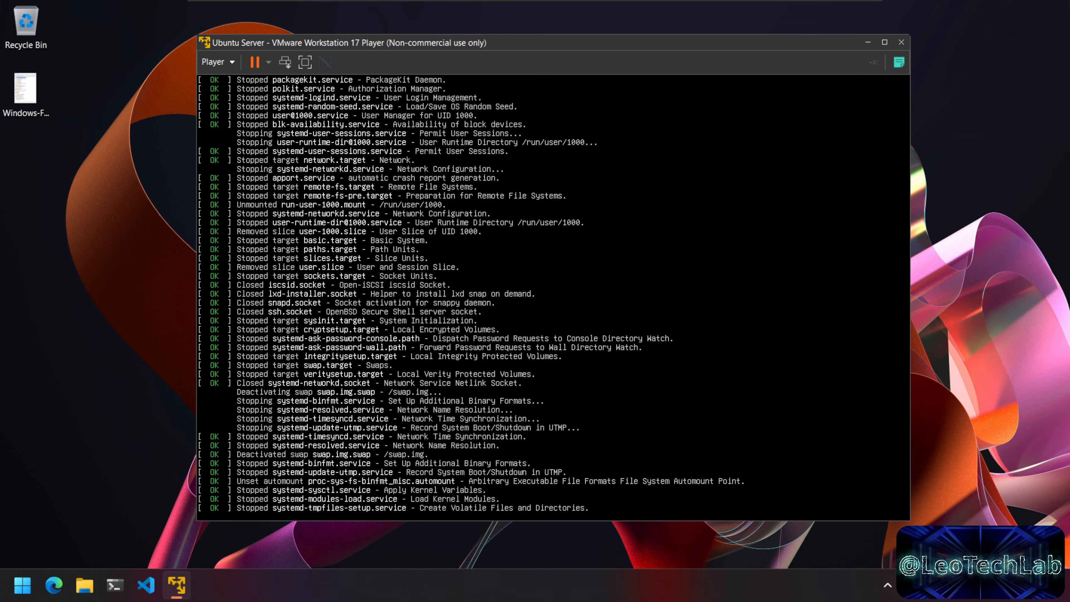
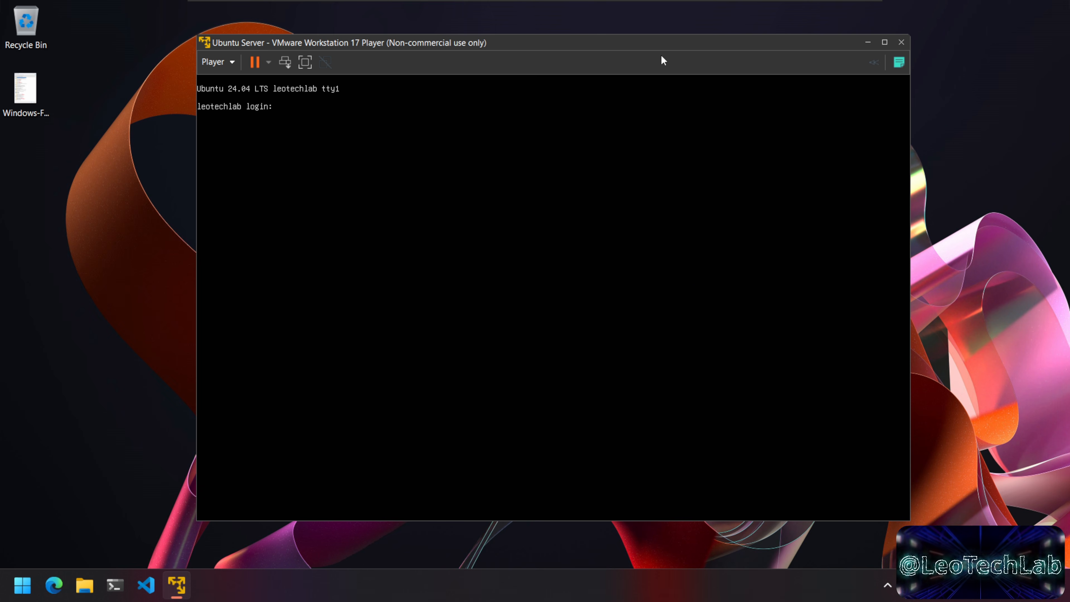
Step: Log in to the Ubuntu server console and run ip addr to reveal its IP 192.168.153.130
click(686, 205)
text(leo)
key(Return)
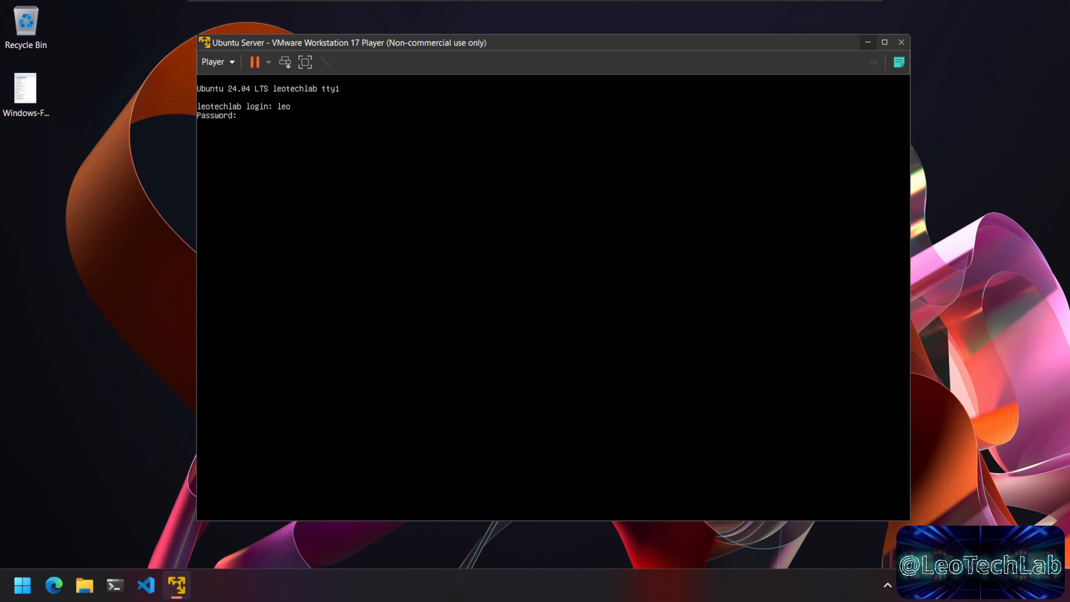
key(Return)
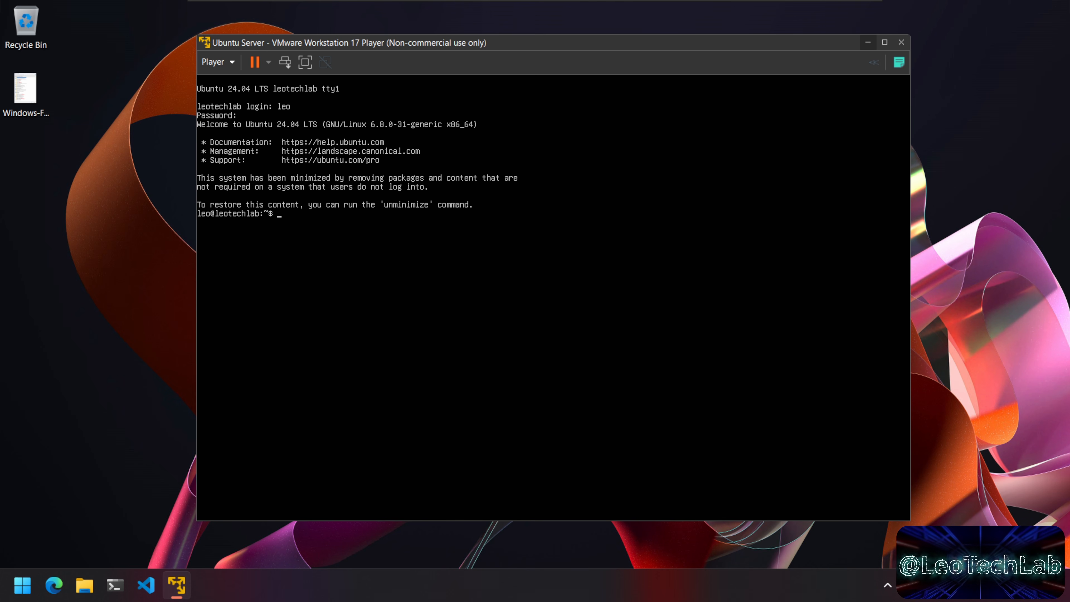
text(ip addr)
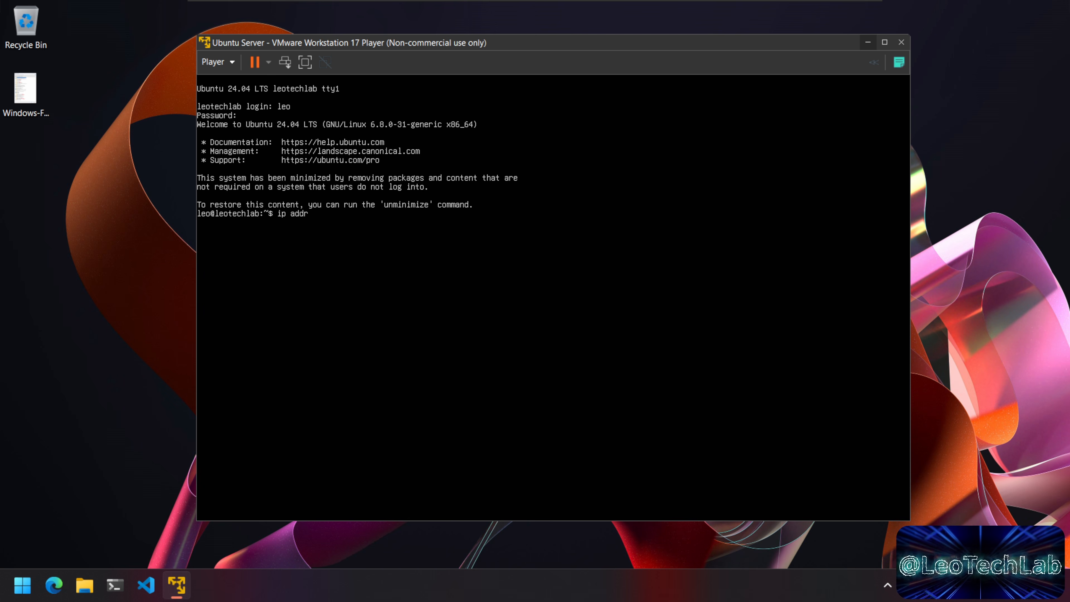
key(Return)
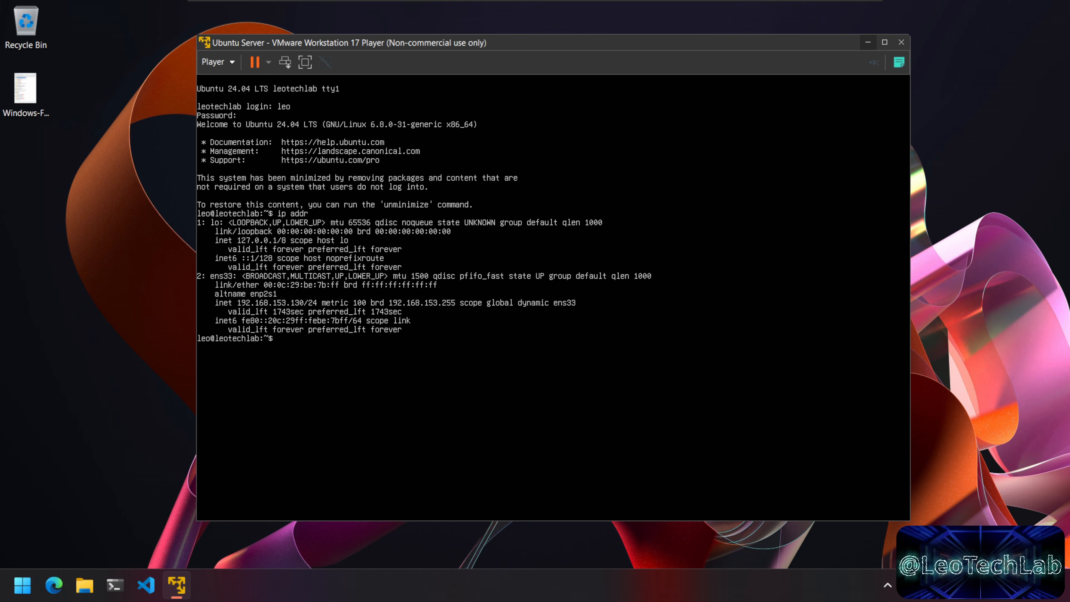
Step: Log out of the server shell with exit and minimize the VM window
key(ctrl+alt)
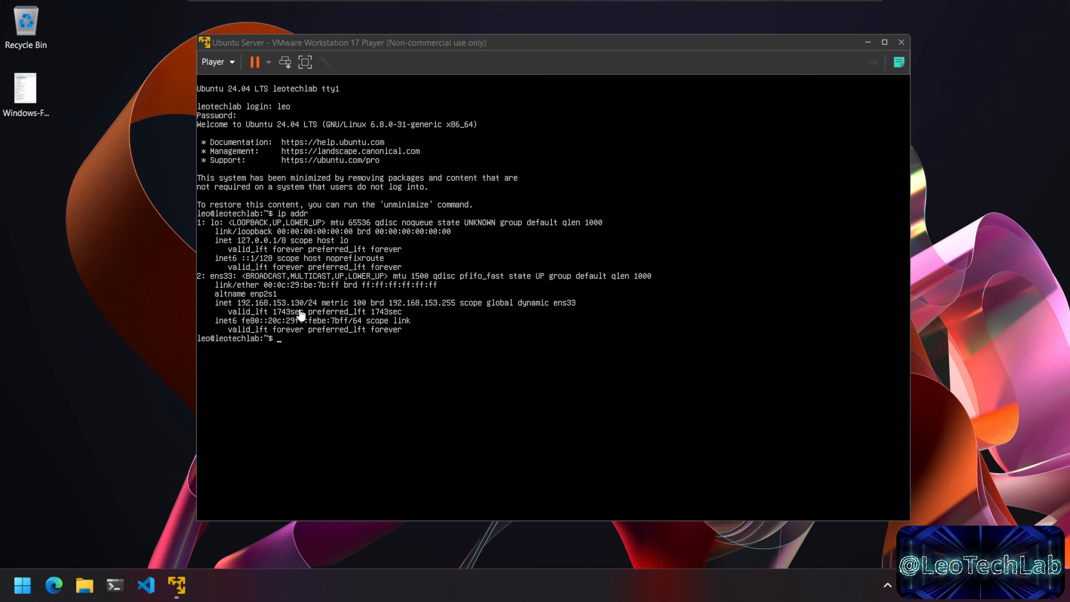
click(368, 357)
text(exit)
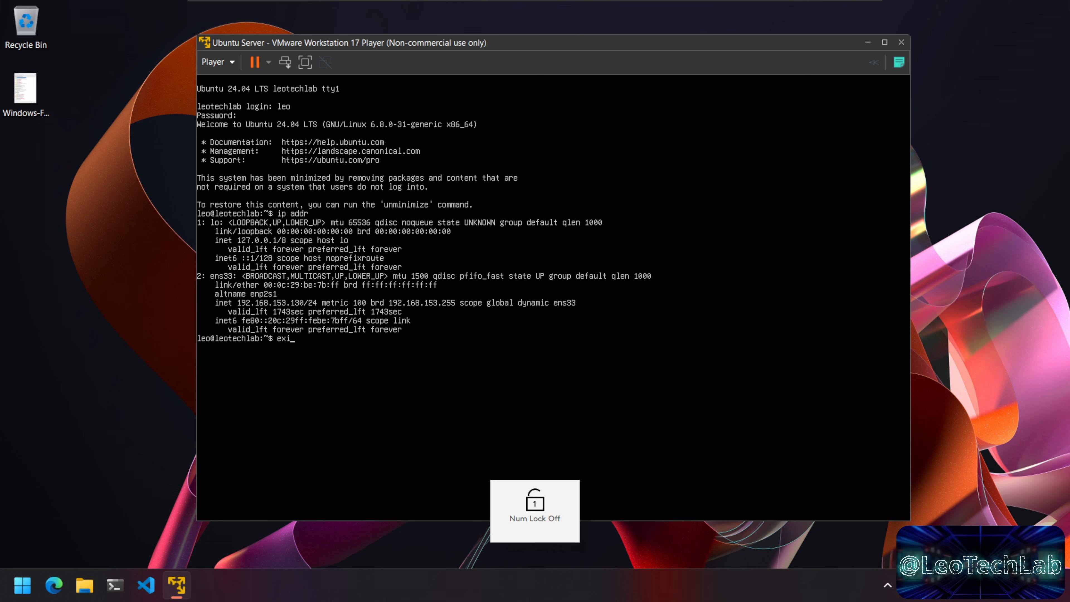
key(Return)
key(ctrl+alt)
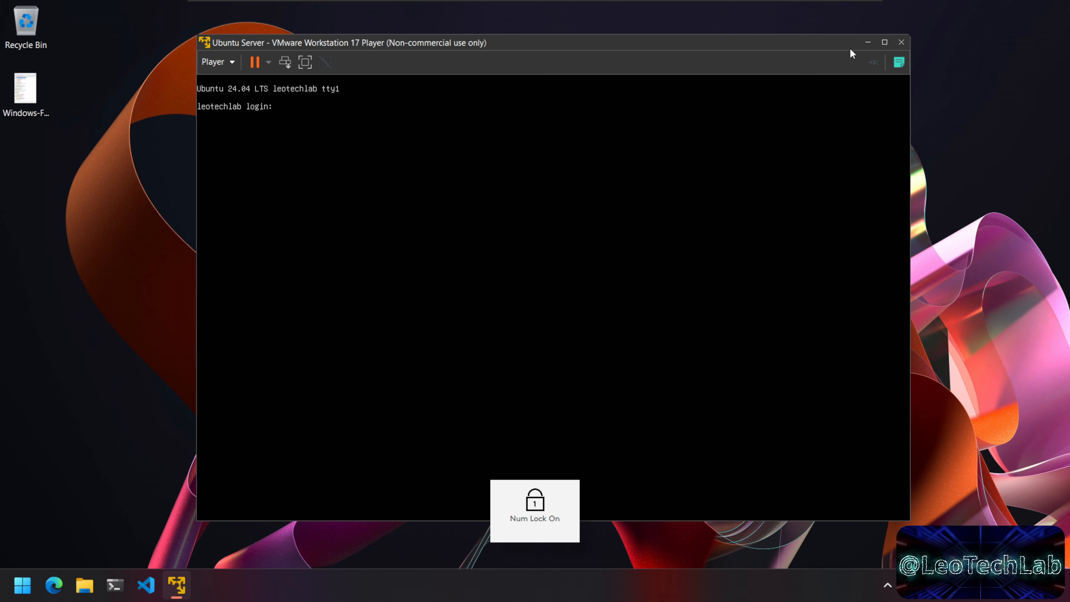
click(869, 46)
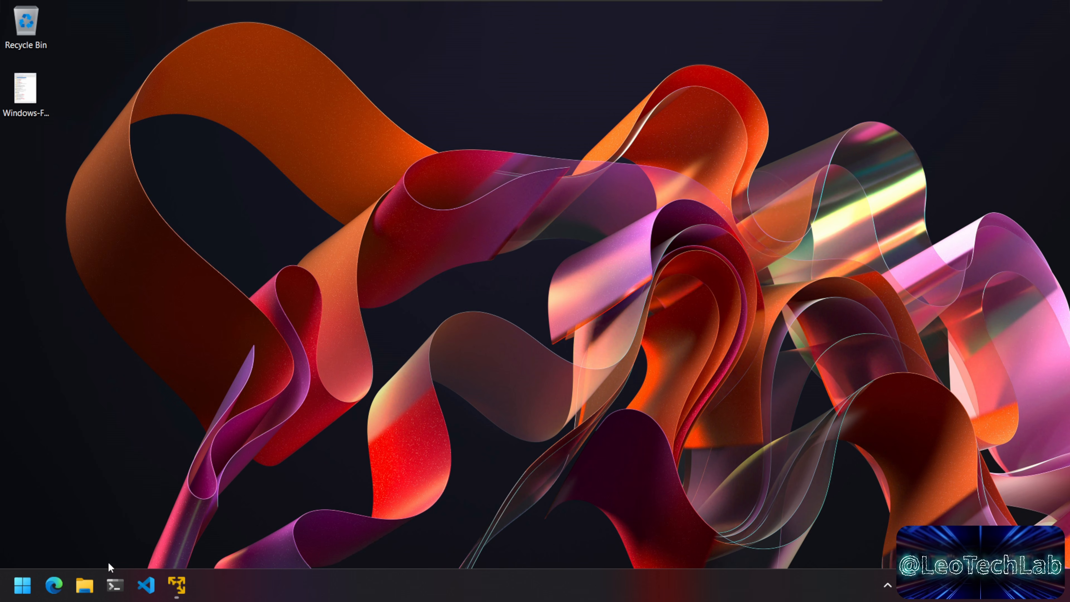
Step: Run ssh in a host PowerShell terminal and find that it is not recognized
click(117, 588)
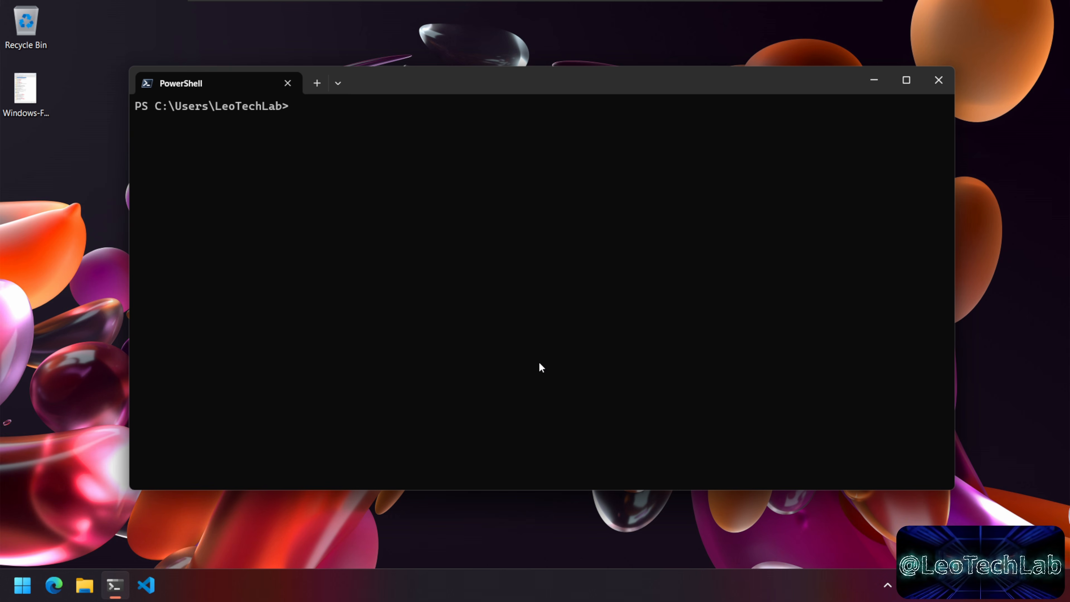
text(ss)
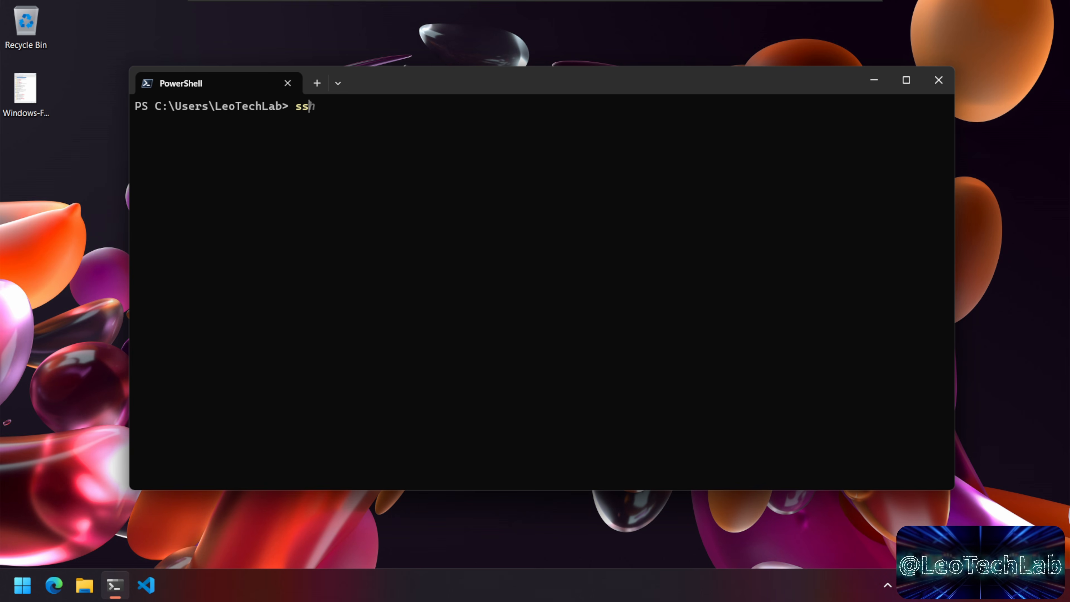
text(h)
key(Return)
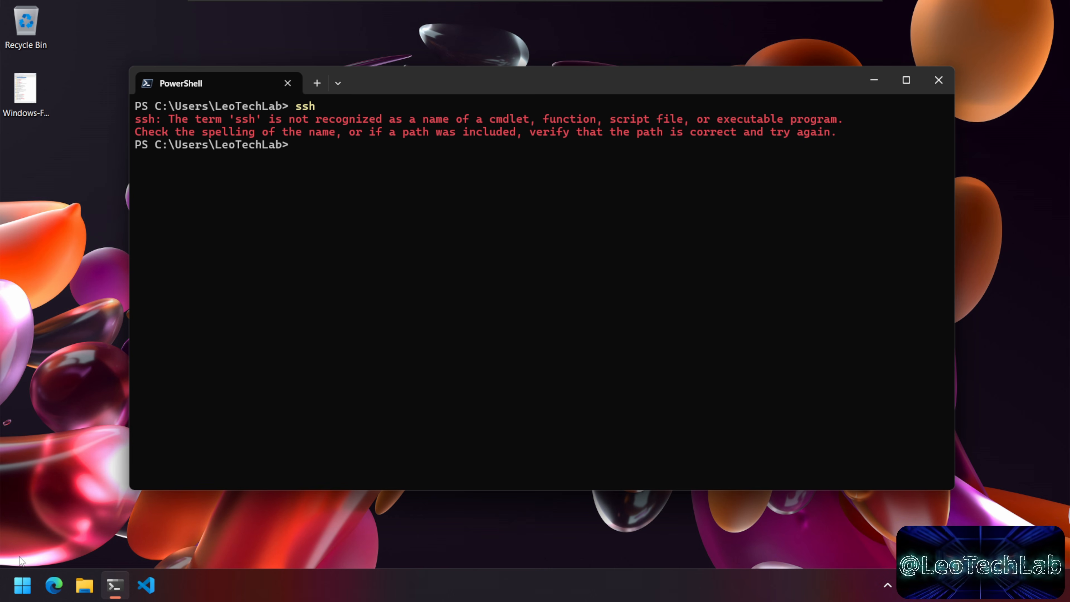
click(23, 586)
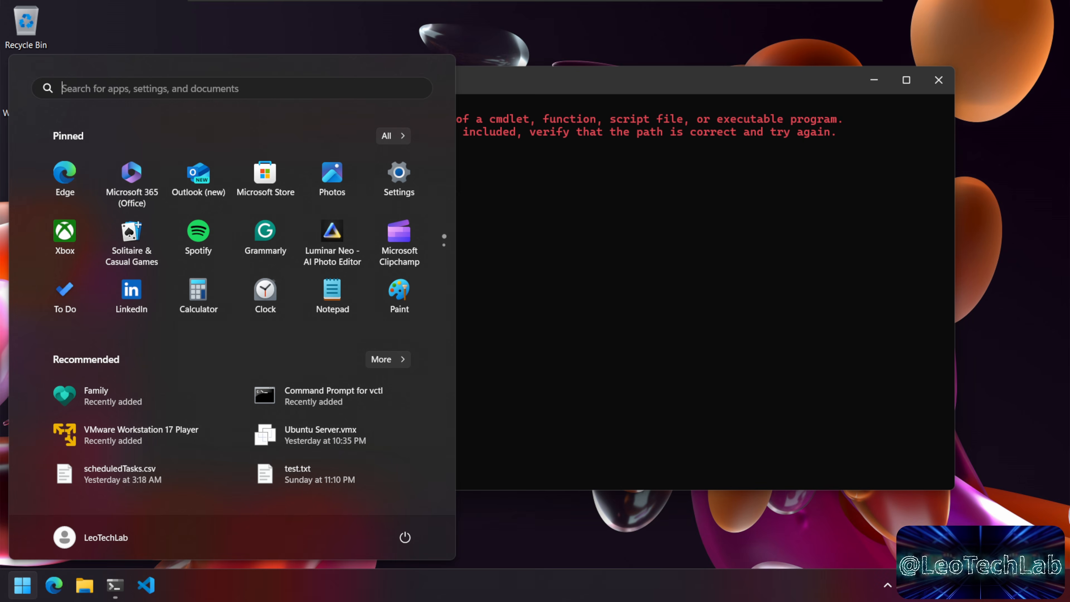
Step: Add the OpenSSH Client through Settings > Optional features, then close Settings
click(156, 87)
text(optional)
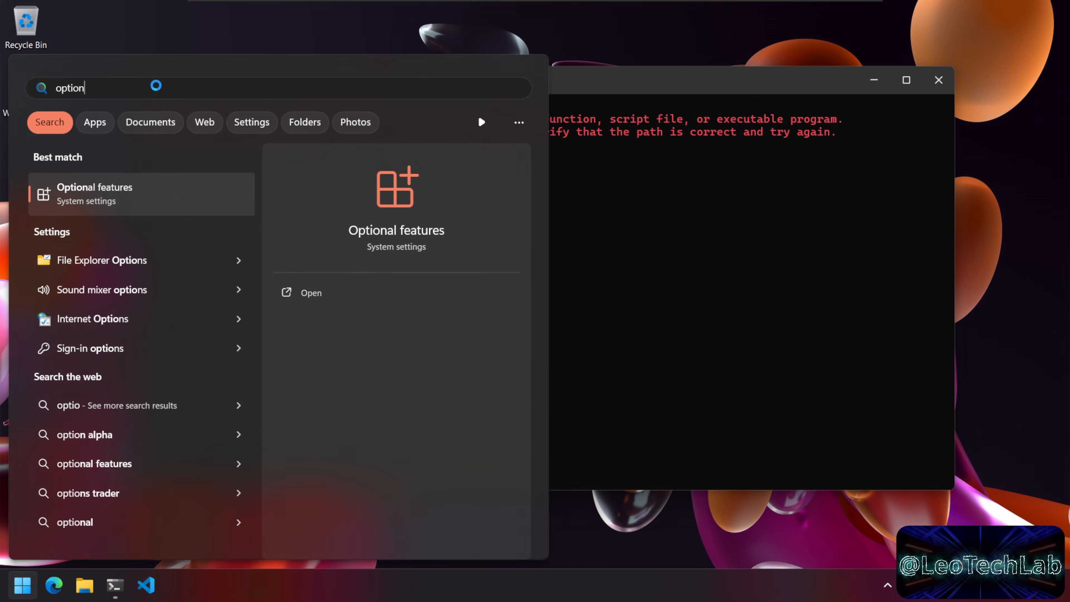
click(116, 201)
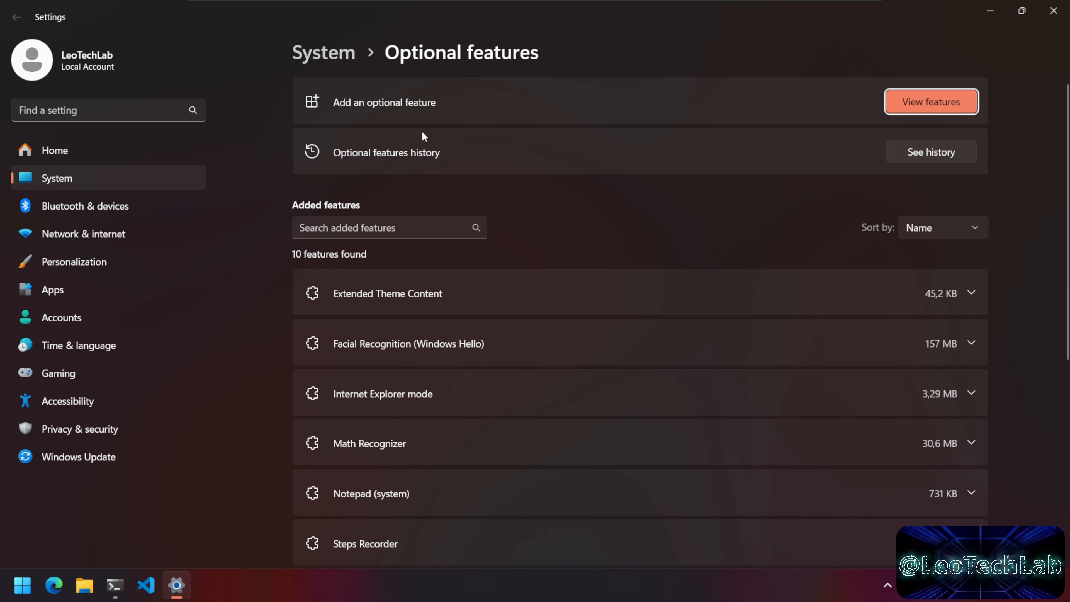
click(924, 104)
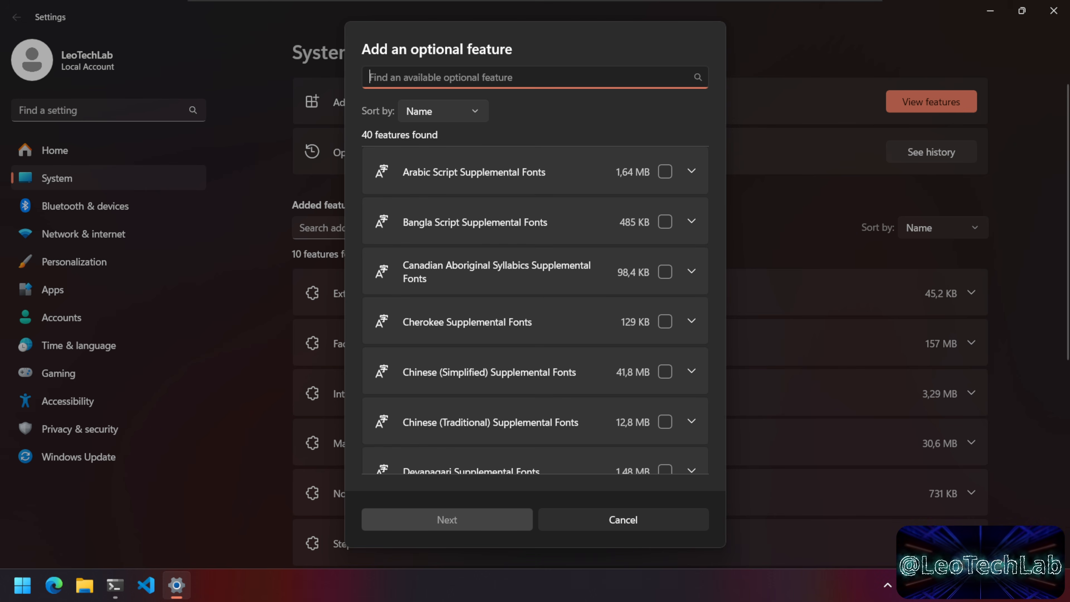
text(ssh)
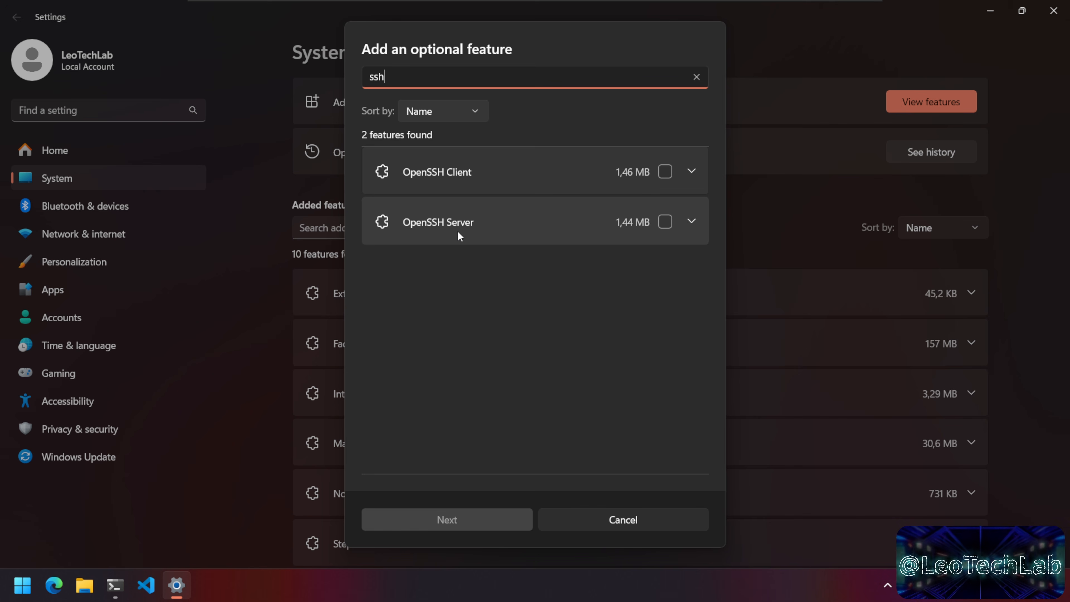
click(664, 175)
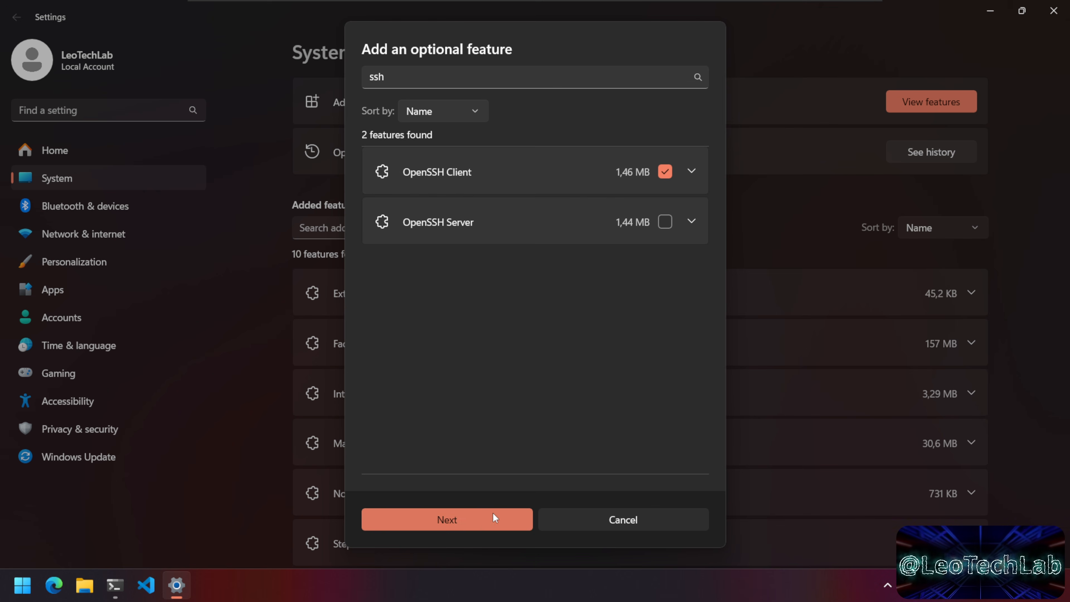
click(478, 523)
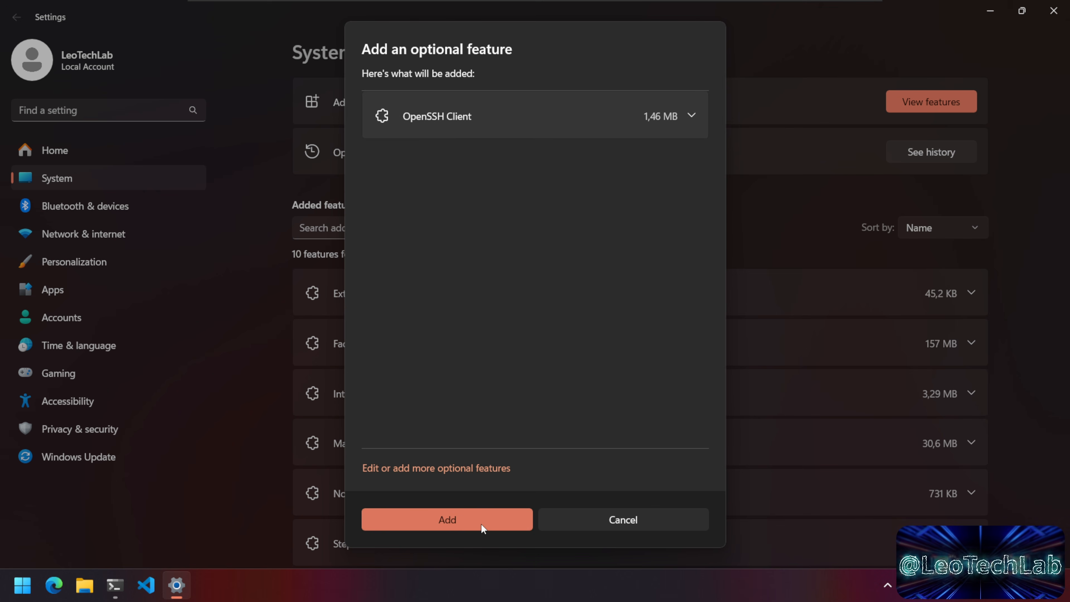
click(498, 525)
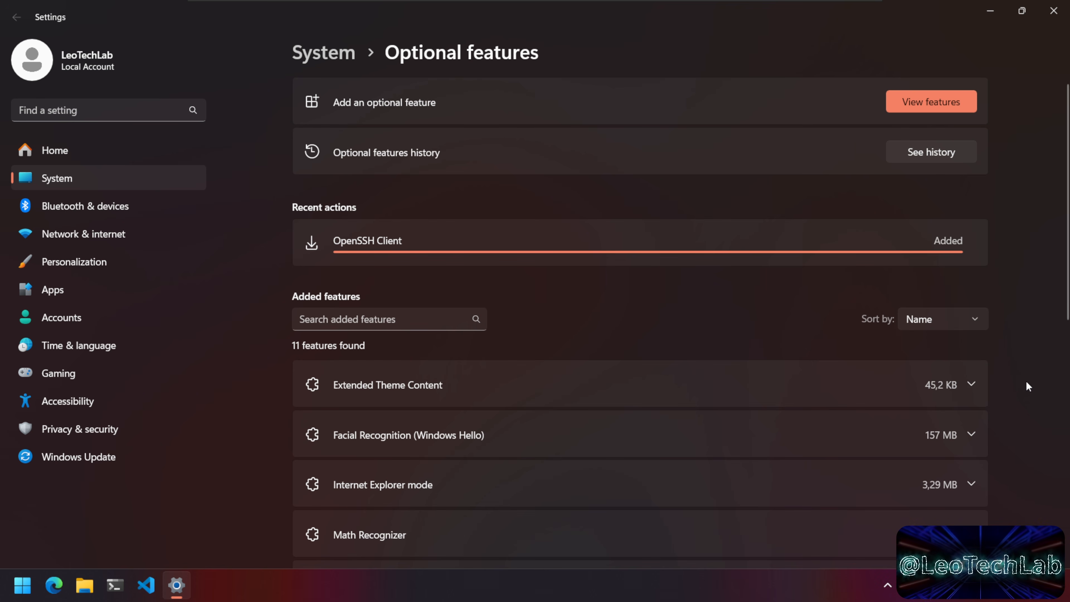
click(1053, 11)
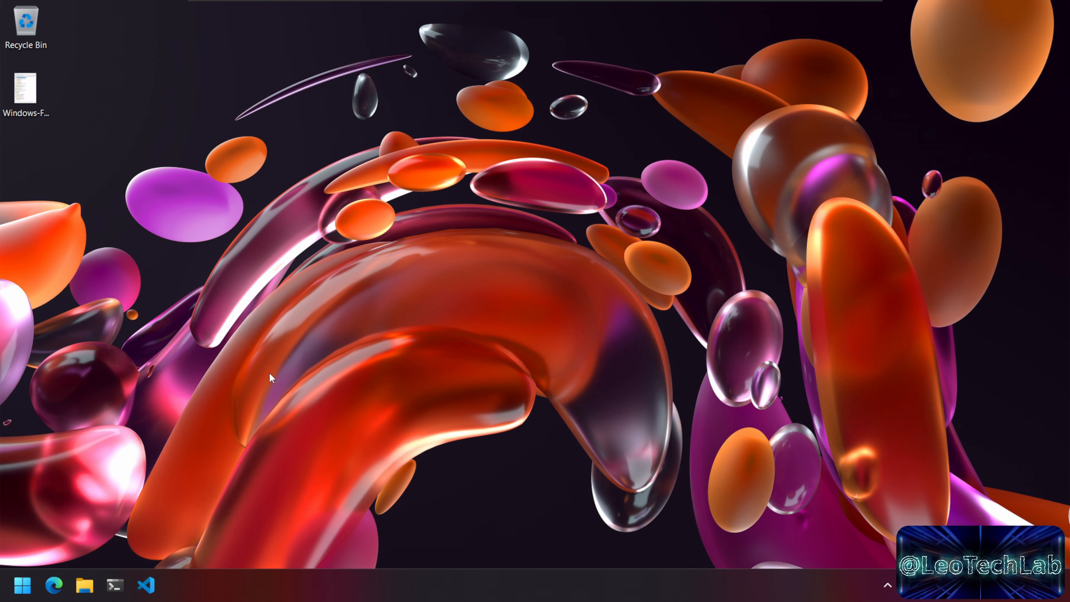
Step: Confirm ssh now works and connect to 192.168.153.130, accepting the host key and entering the password
click(110, 595)
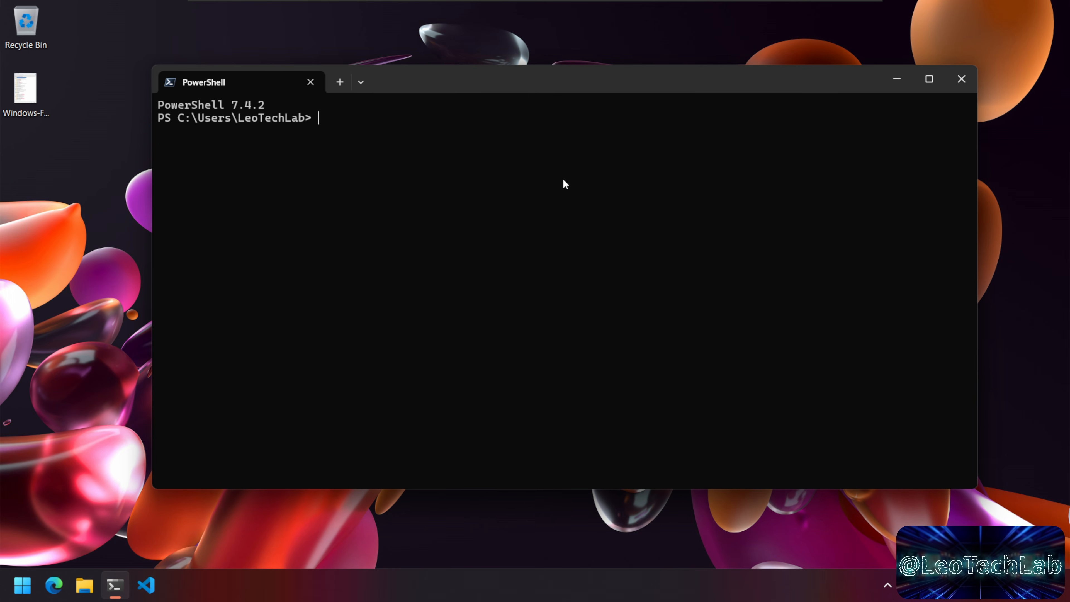
text(ssh)
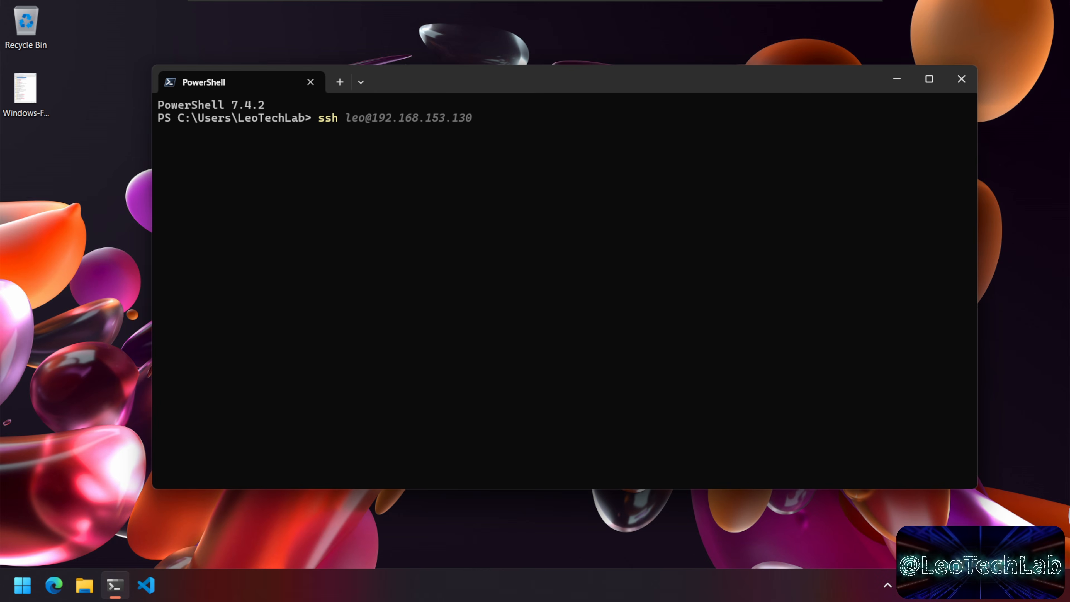
key(Return)
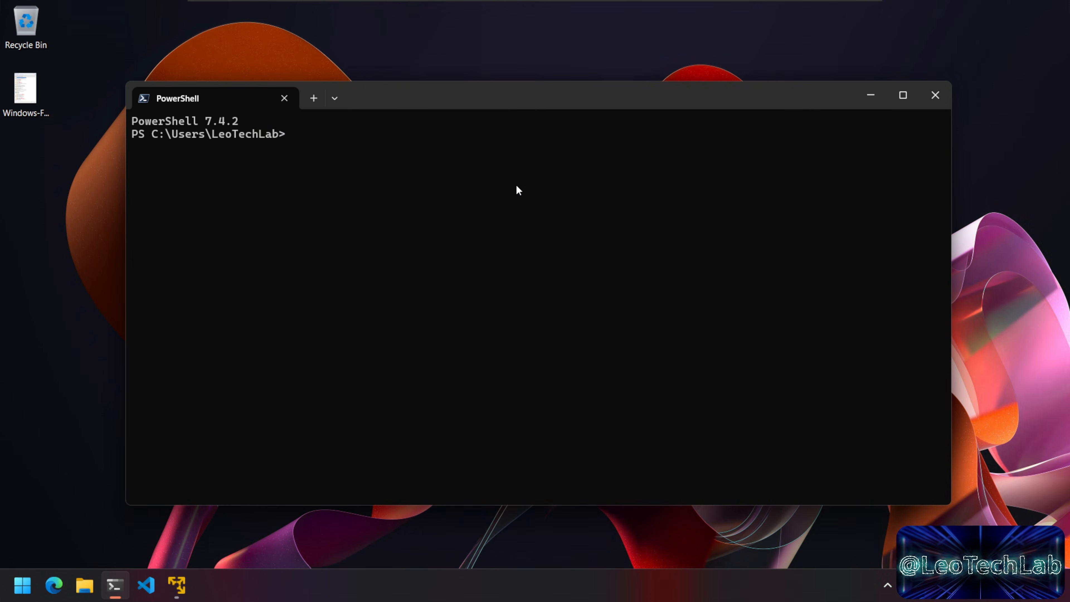
text(ssh leo@192.168.153.130)
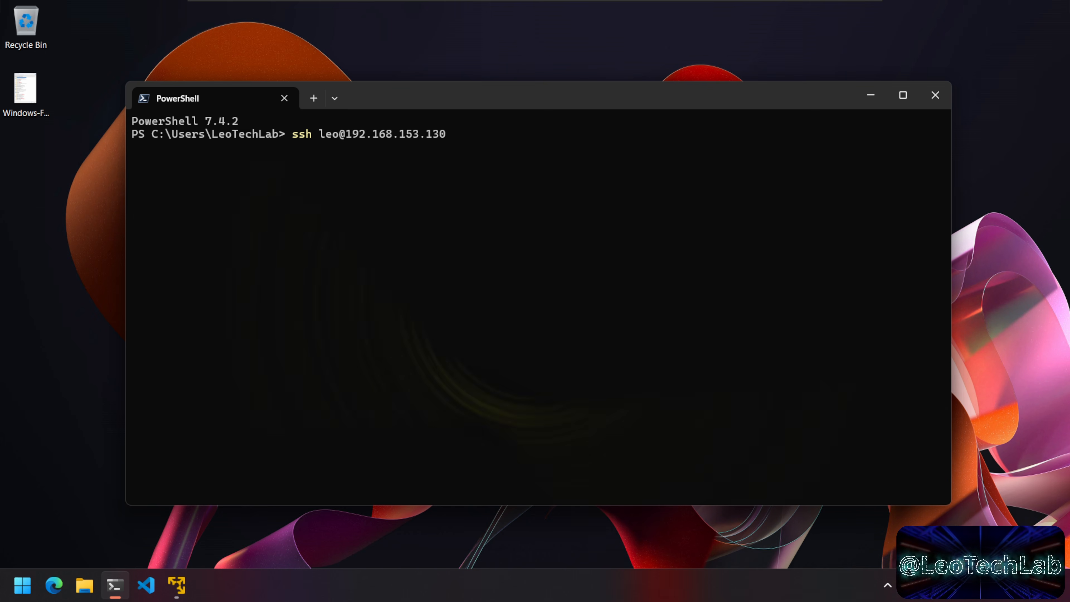
key(Return)
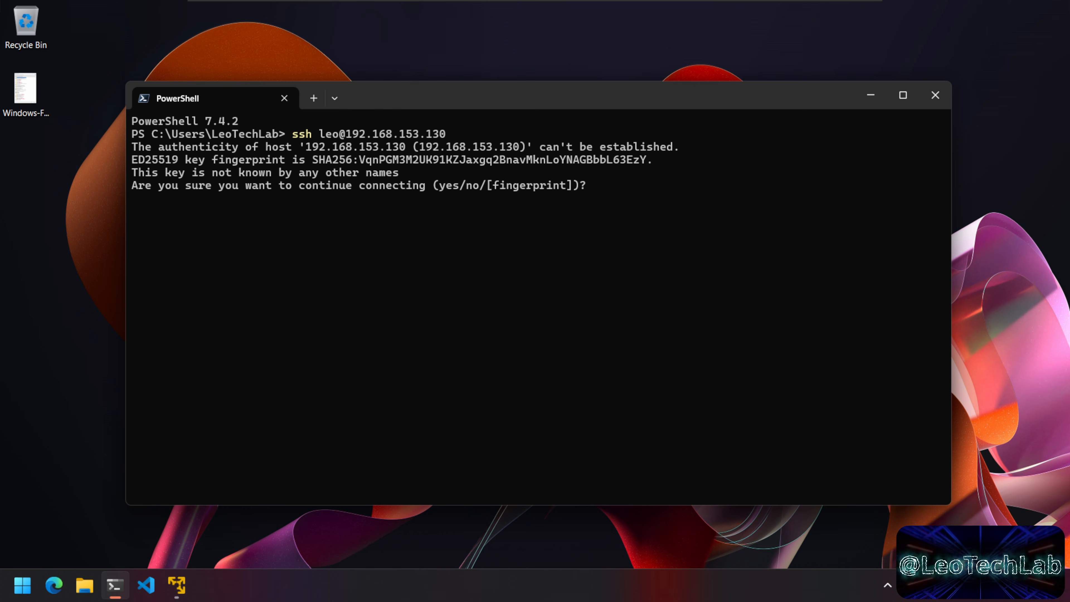
text(yes)
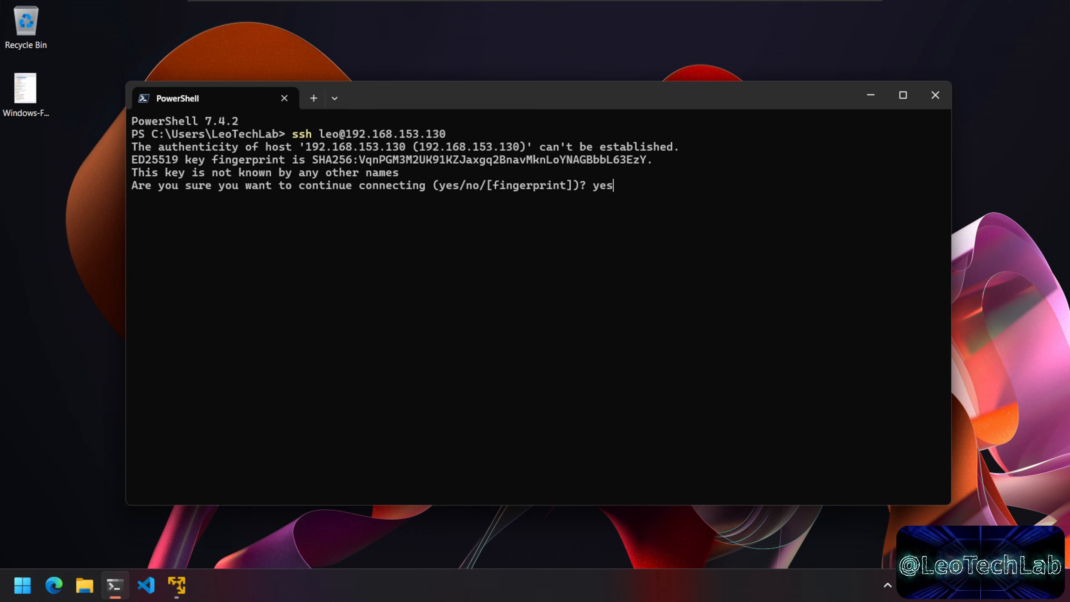
key(Return)
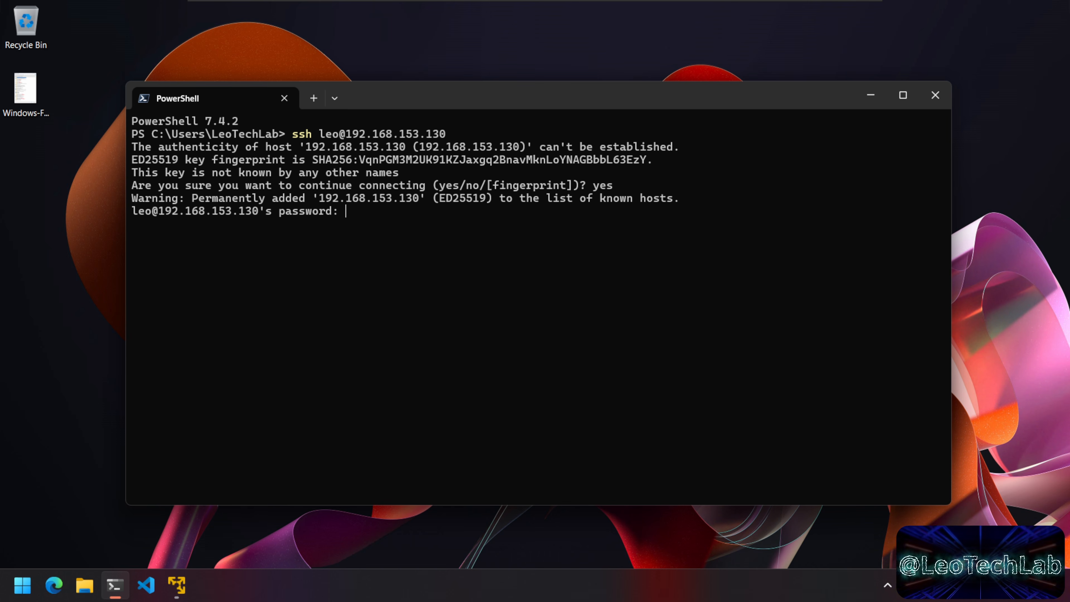
key(Return)
Step: List the server's home directory with ls -lisa, clearing the screen before and after
text(clear)
key(Return)
text(ls -losa)
key(BackSpace)
key(BackSpace)
key(BackSpace)
text(isa)
key(Return)
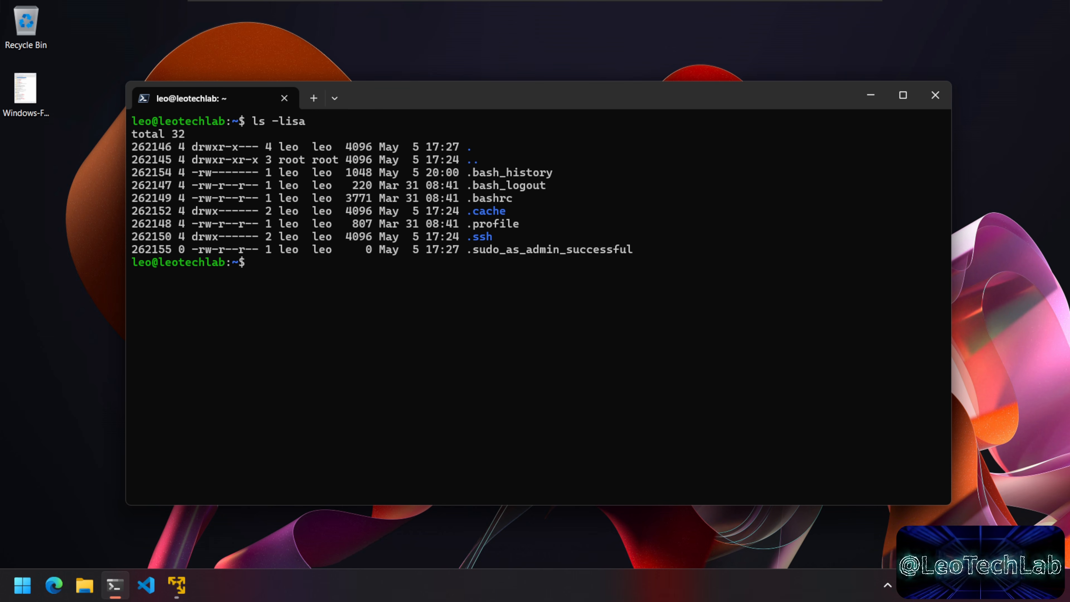
text(clear)
key(Return)
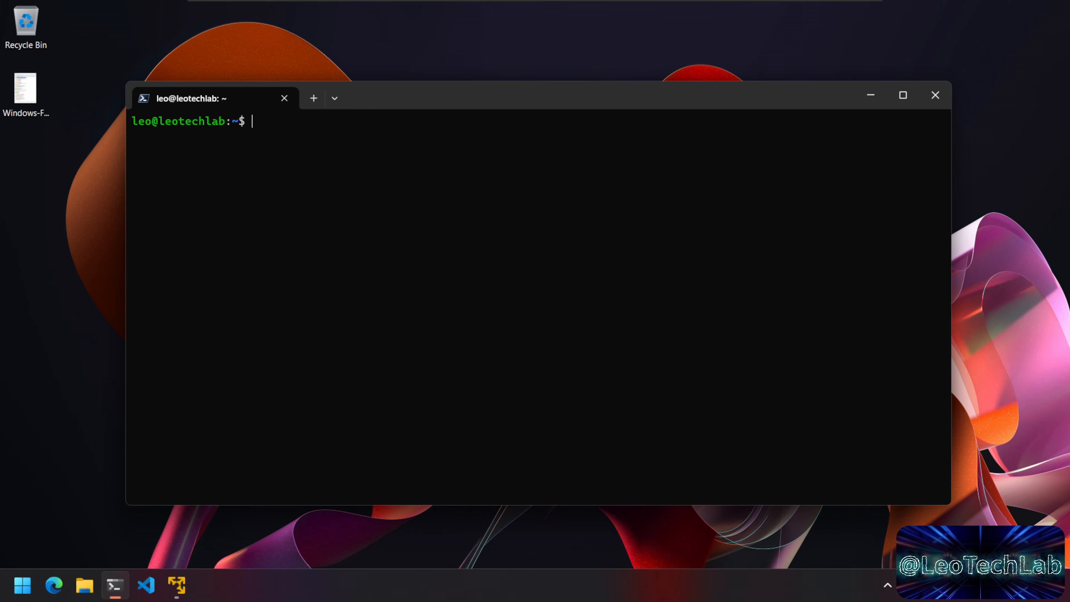
Step: Page through the server's netstat -a output with more, then return to the Ubuntu VM window
text(netstat -a |more)
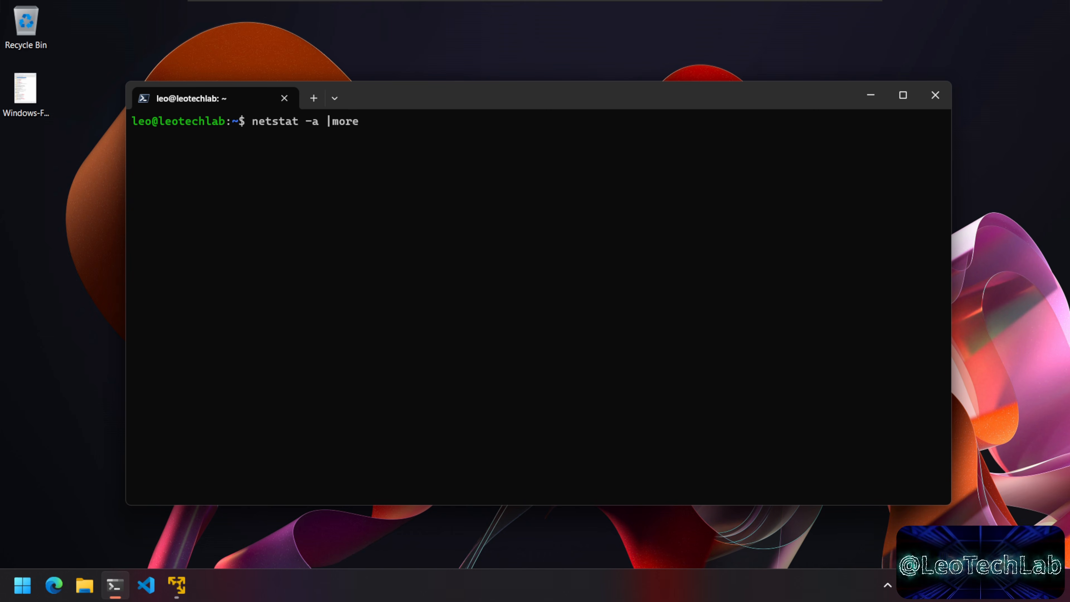
key(Return)
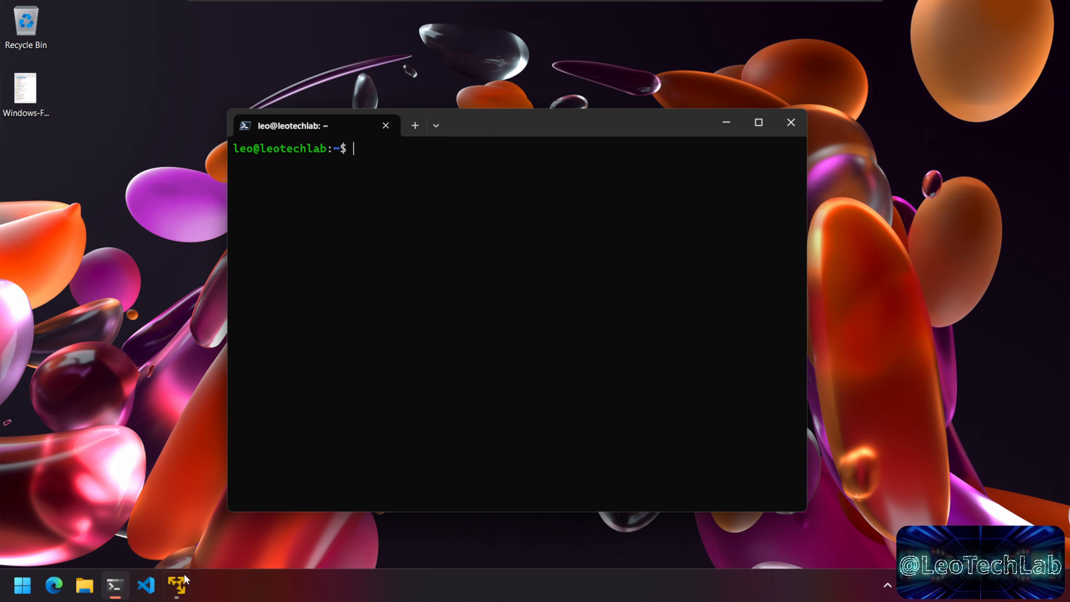
click(176, 584)
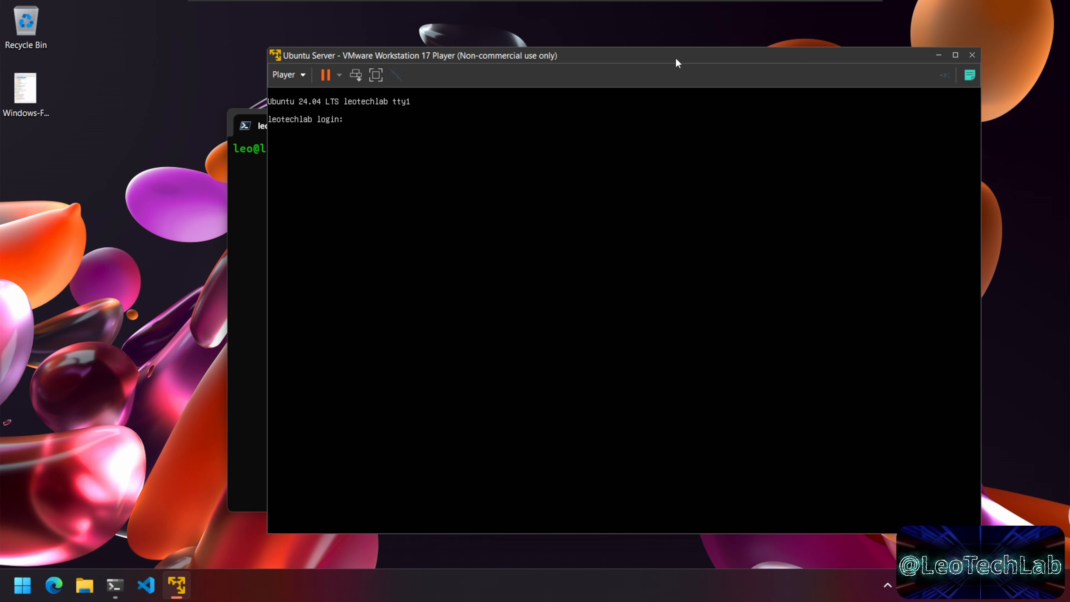
Step: Connect the Microdia Angetube Live Camera to the virtual machine, with Remember my choice ticked
drag(678, 57, 673, 59)
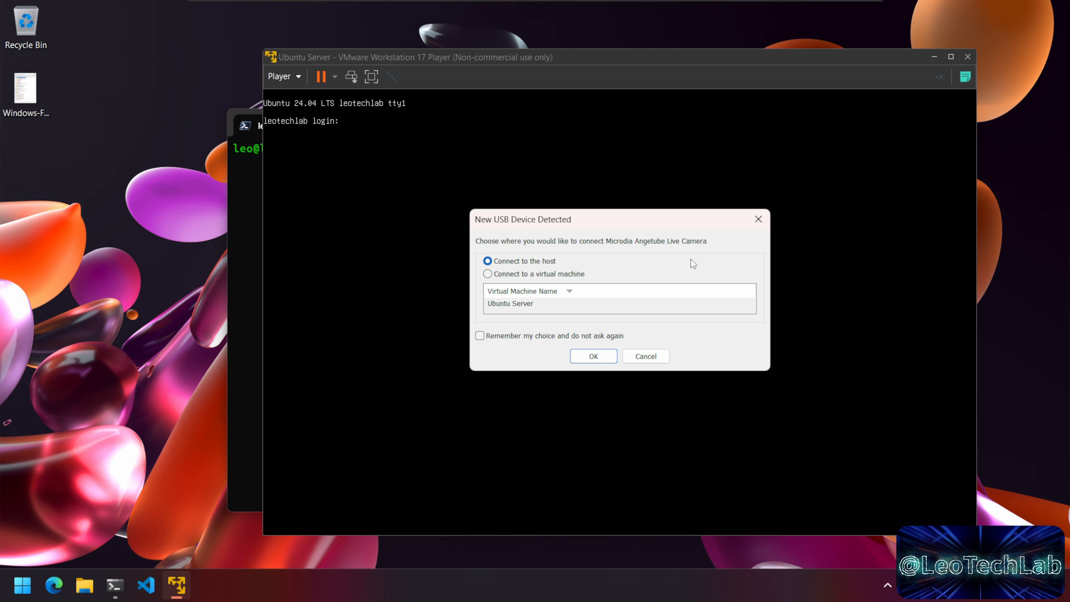
drag(671, 220, 666, 223)
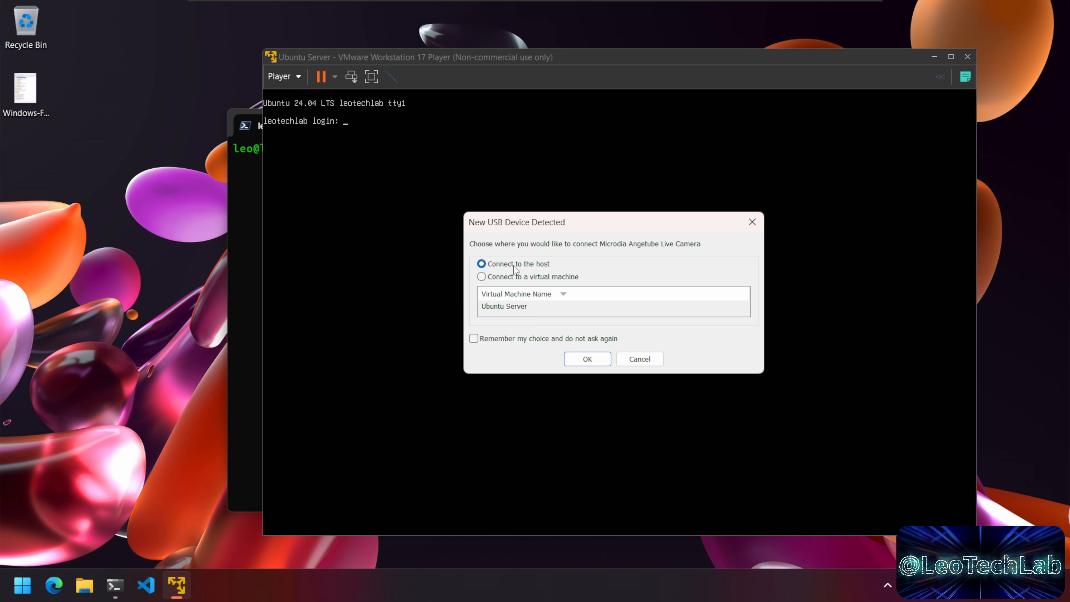
click(546, 277)
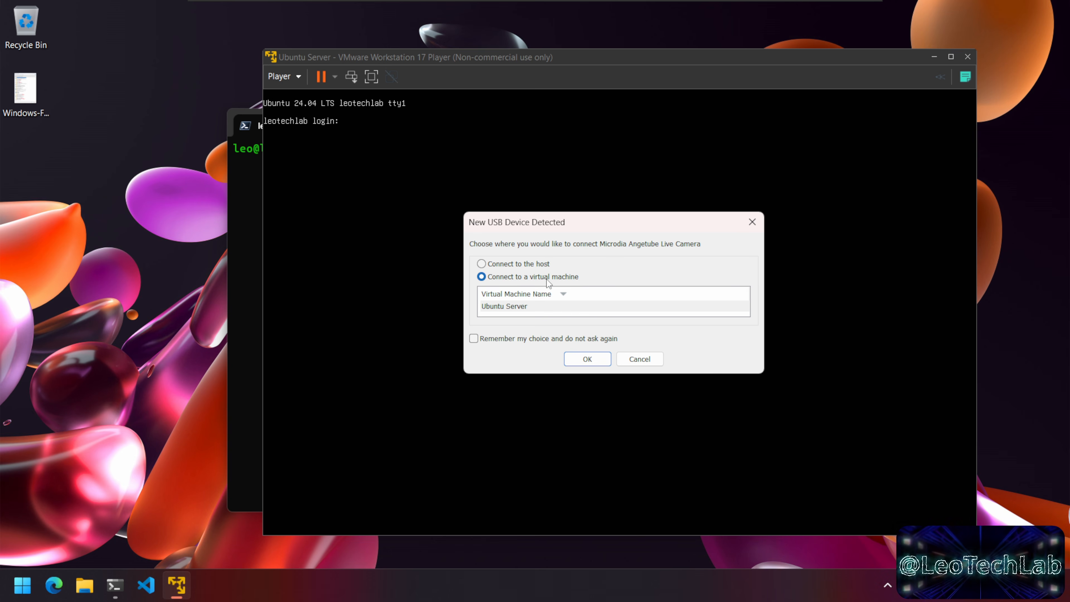
click(483, 341)
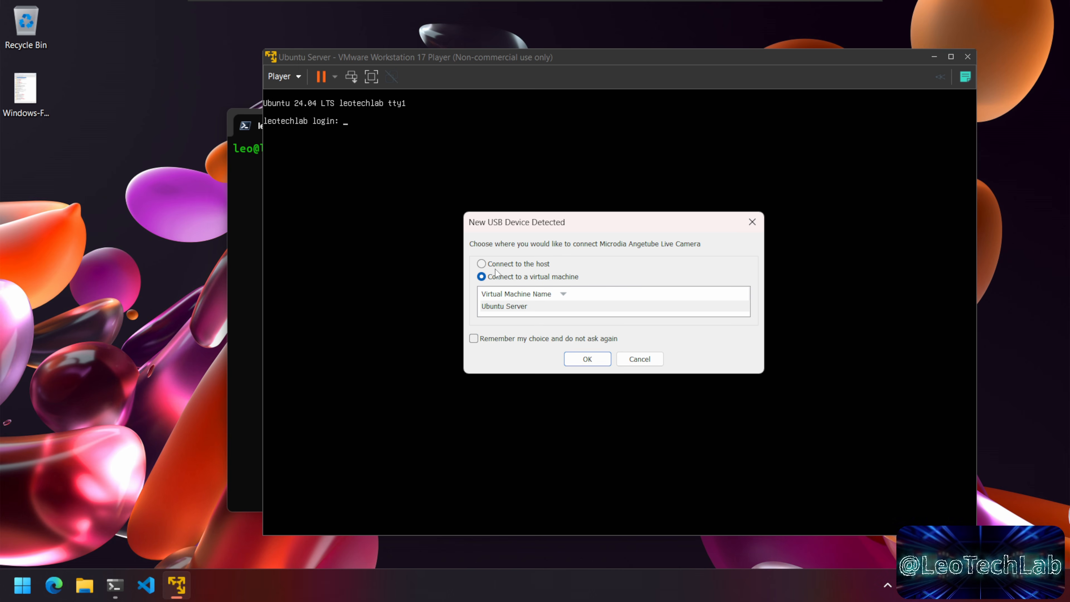
click(506, 267)
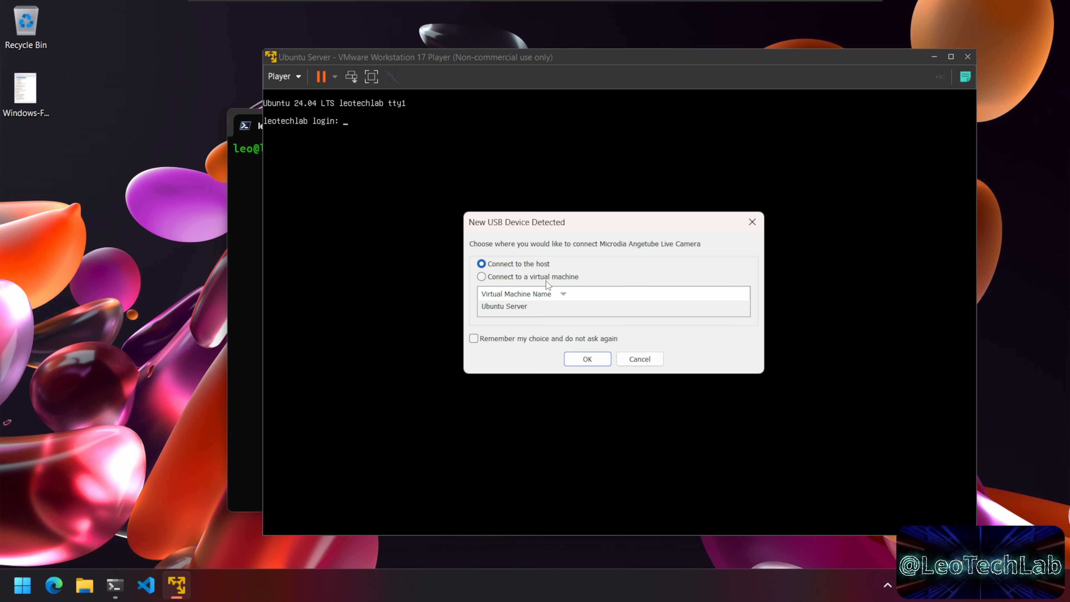
click(520, 277)
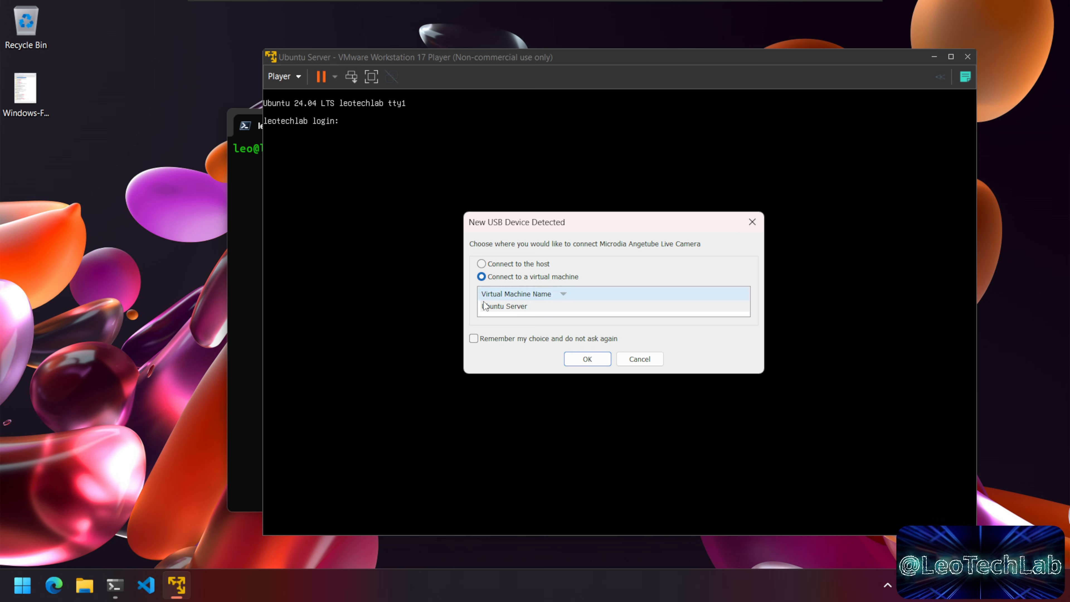
click(474, 339)
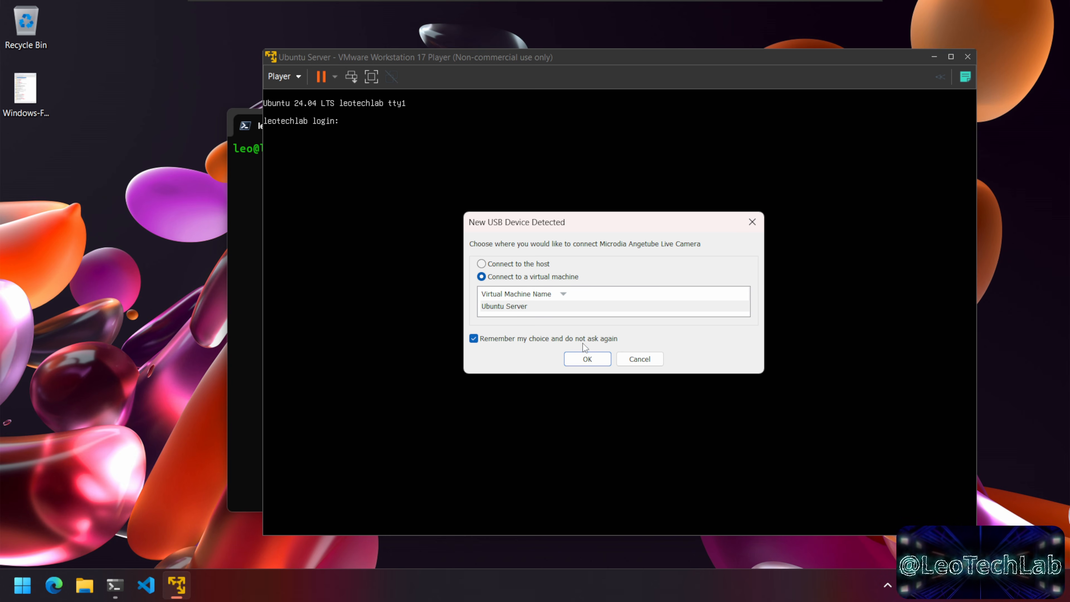
click(588, 360)
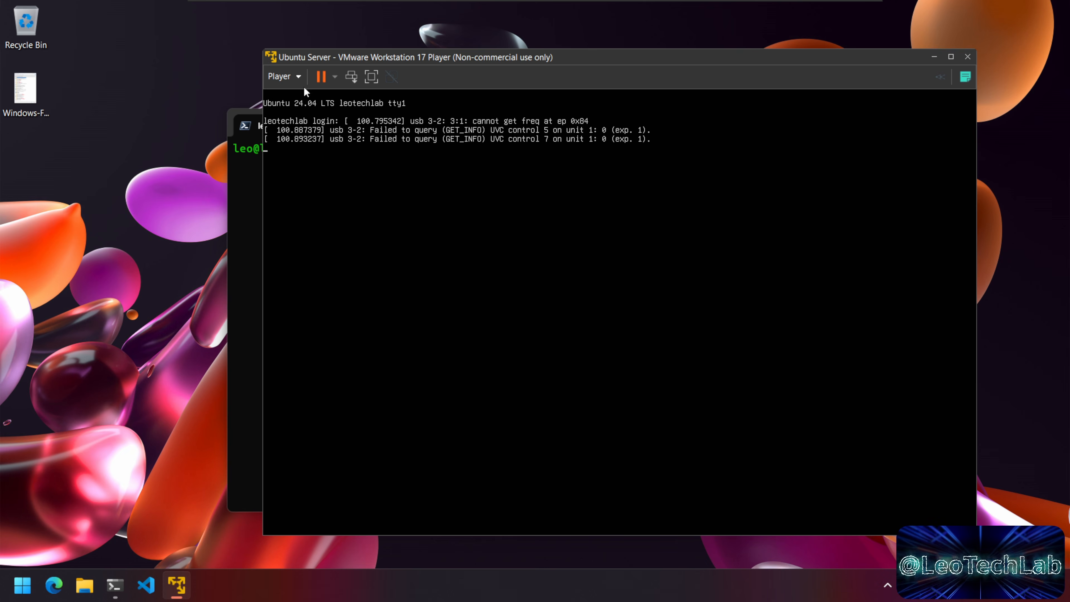
click(292, 76)
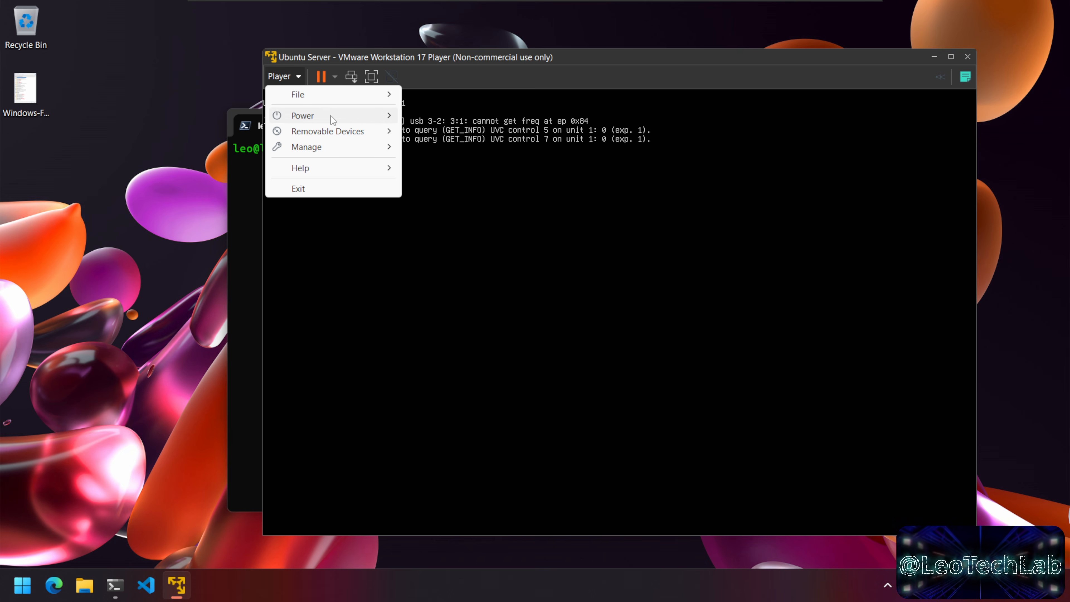
Step: Check the Microdia Angetube Live Camera's status under Player > Removable Devices
mouse_move(333, 131)
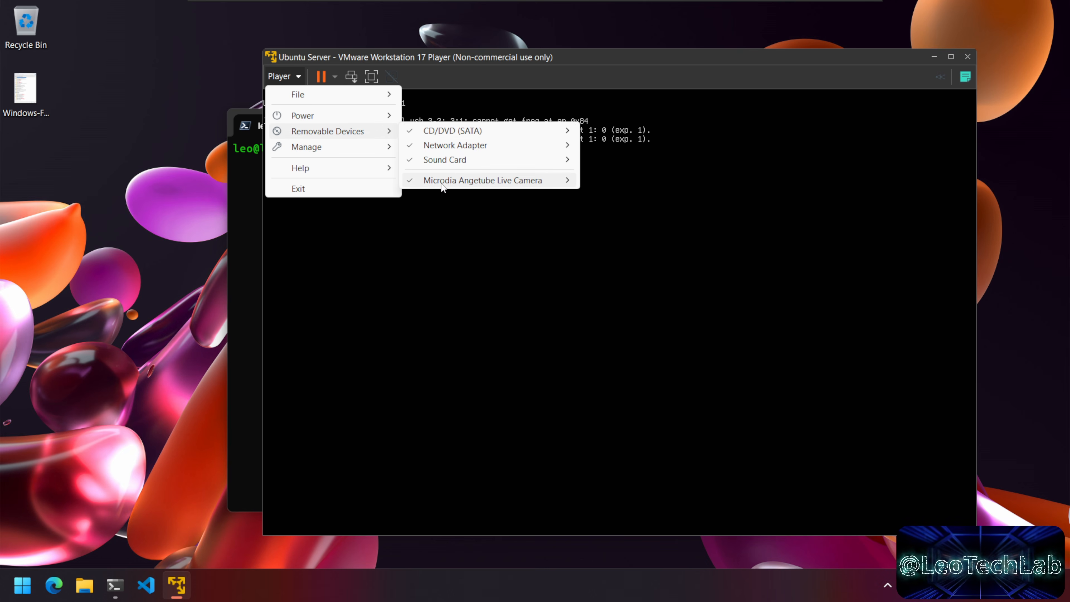
mouse_move(440, 181)
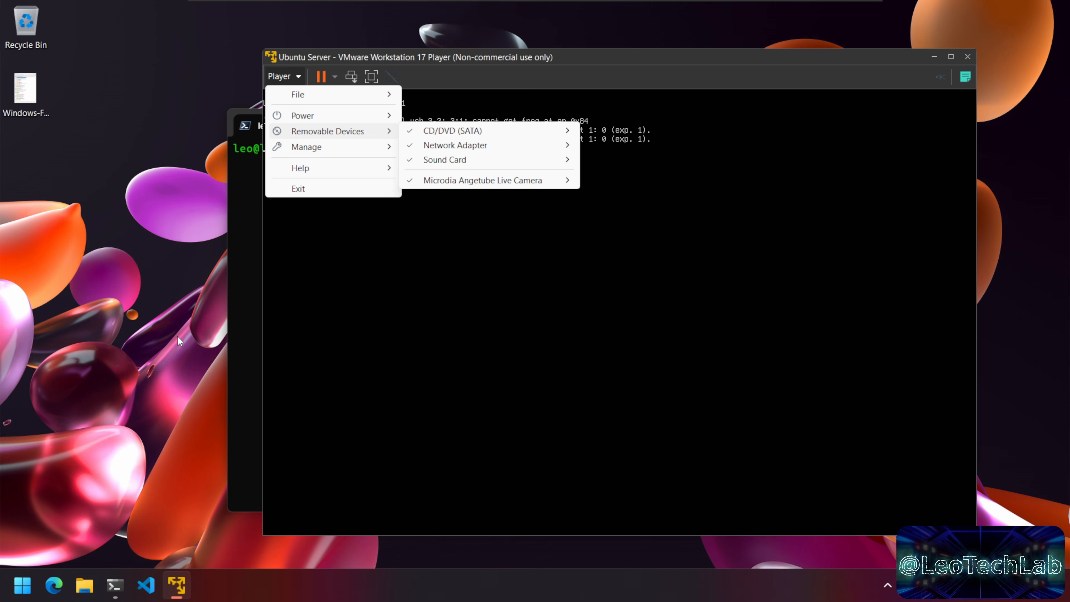
click(22, 587)
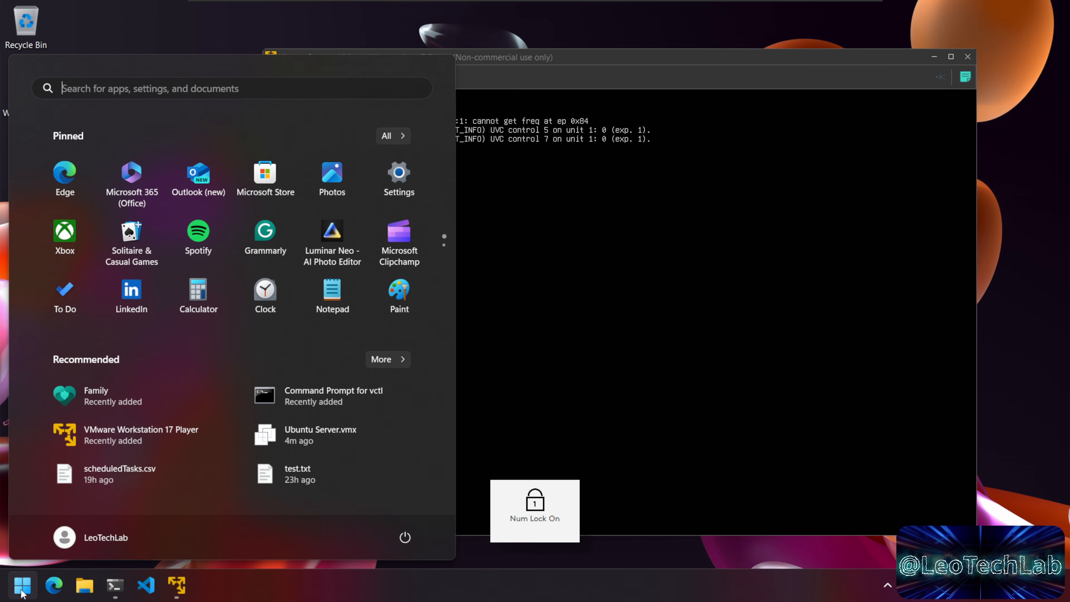
Step: Launch the Windows Camera app, see the 'We can't find your camera' error 0xA00F4244, and close it
text(came)
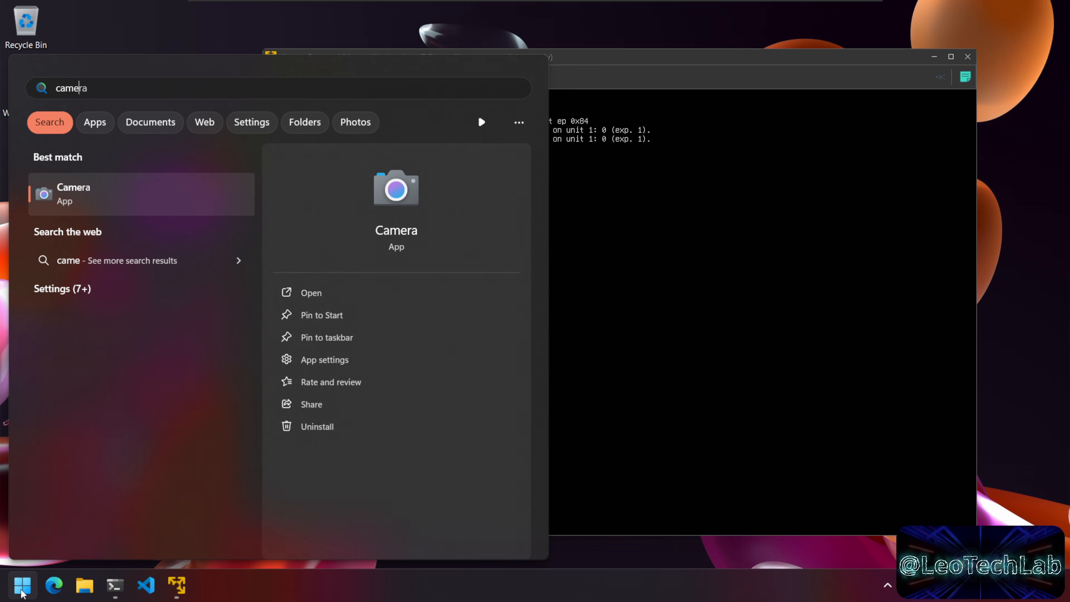
text(ra)
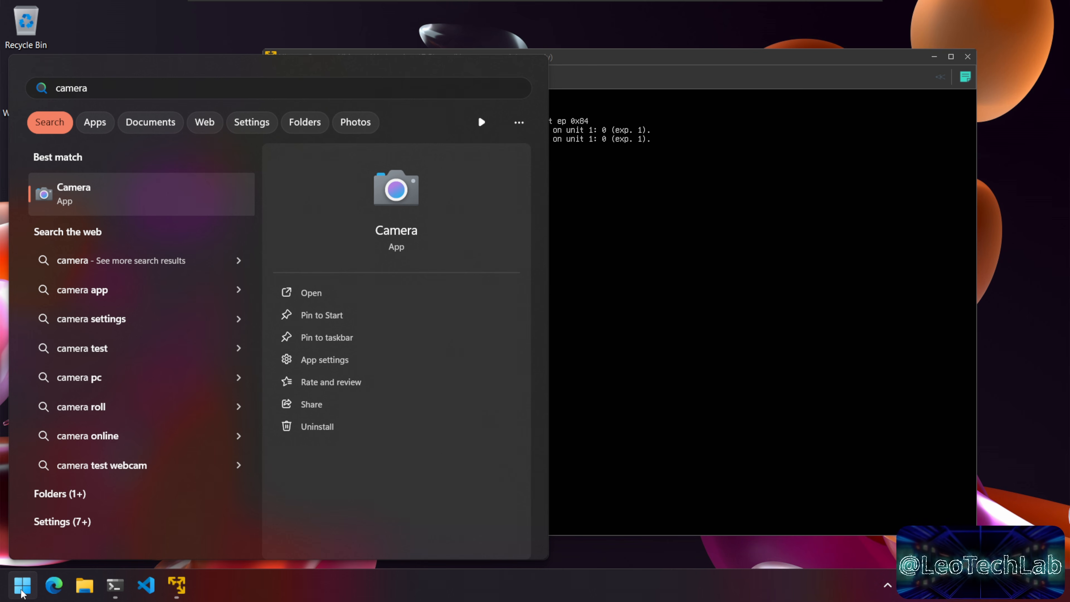
key(Return)
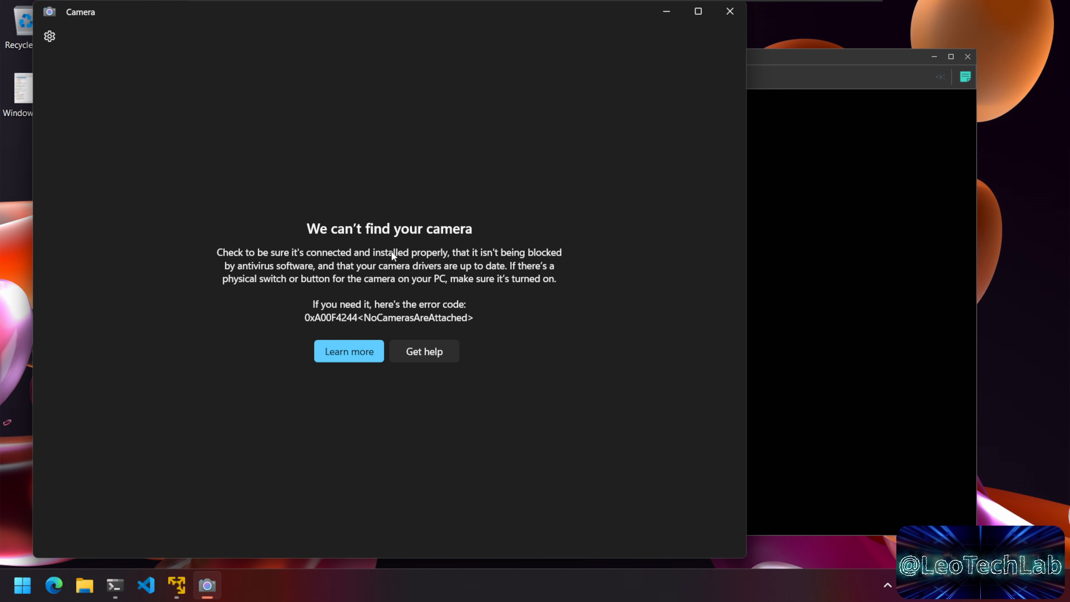
click(731, 12)
Step: Disconnect the Microdia Angetube Live Camera from the VM so it connects to the host
click(289, 76)
mouse_move(339, 131)
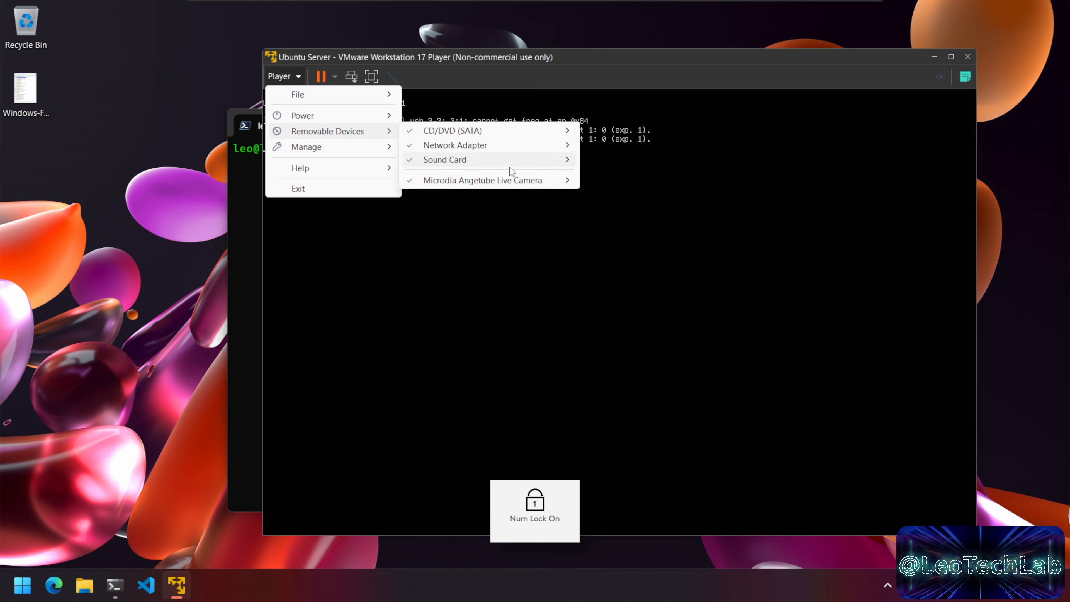
mouse_move(512, 181)
click(648, 181)
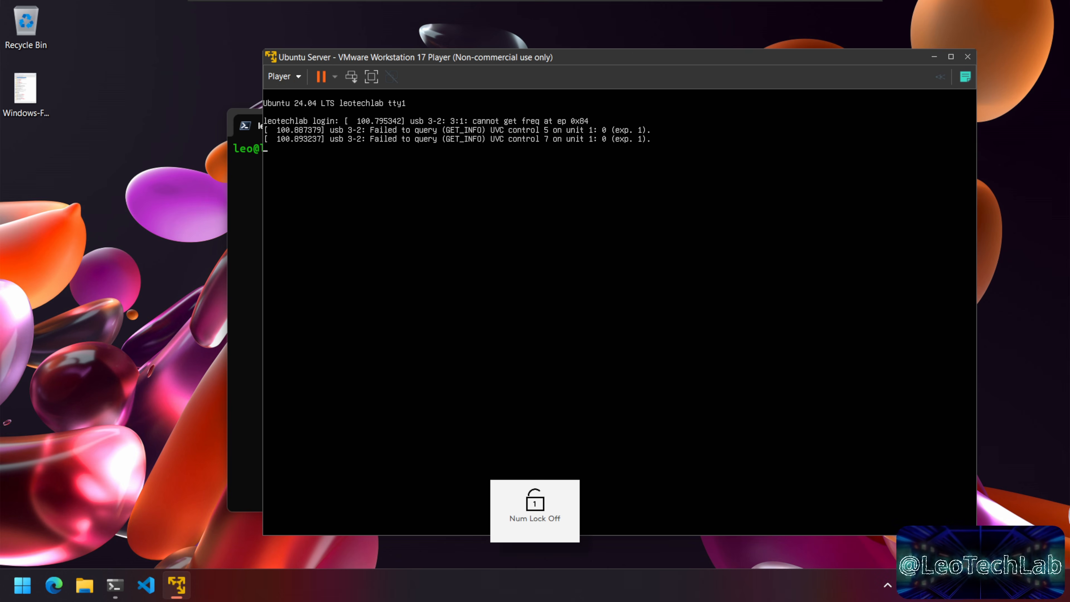
click(282, 76)
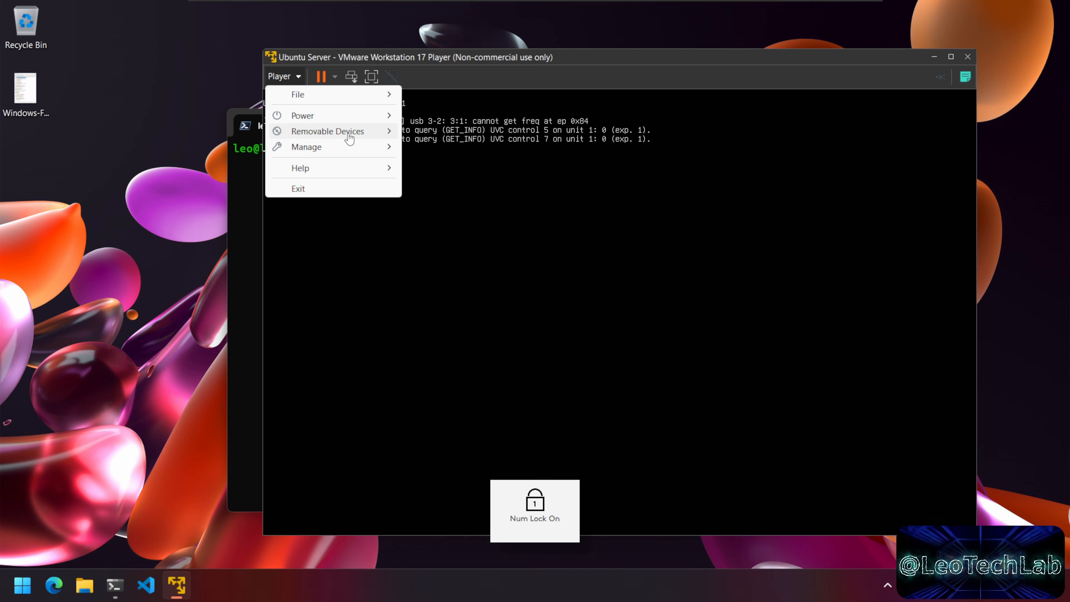
mouse_move(382, 134)
mouse_move(410, 181)
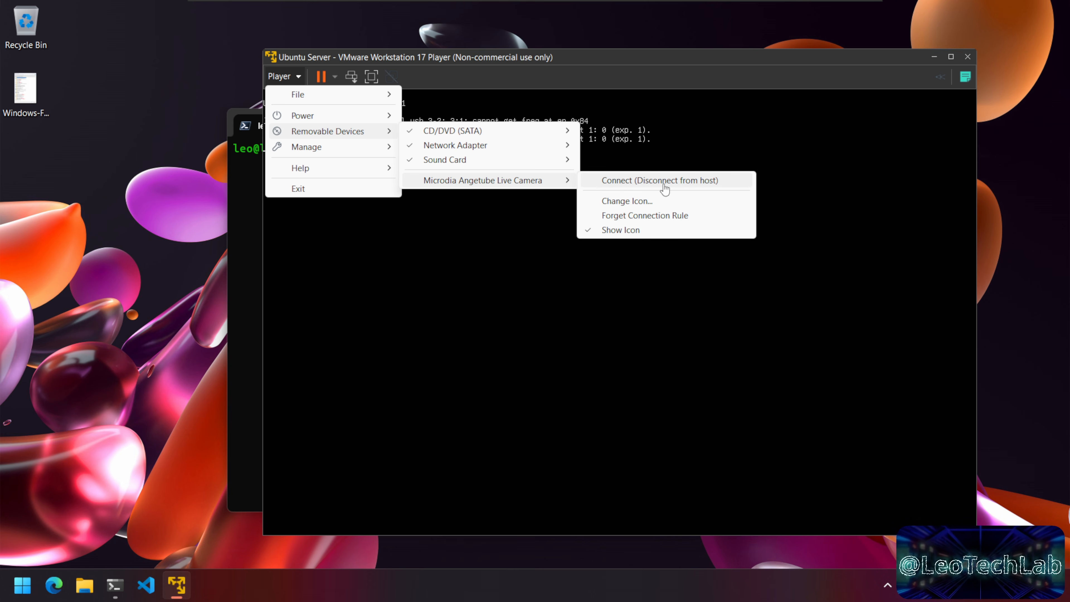
Step: Verify the webcam's live feed in the Windows Camera app, then close it
click(25, 591)
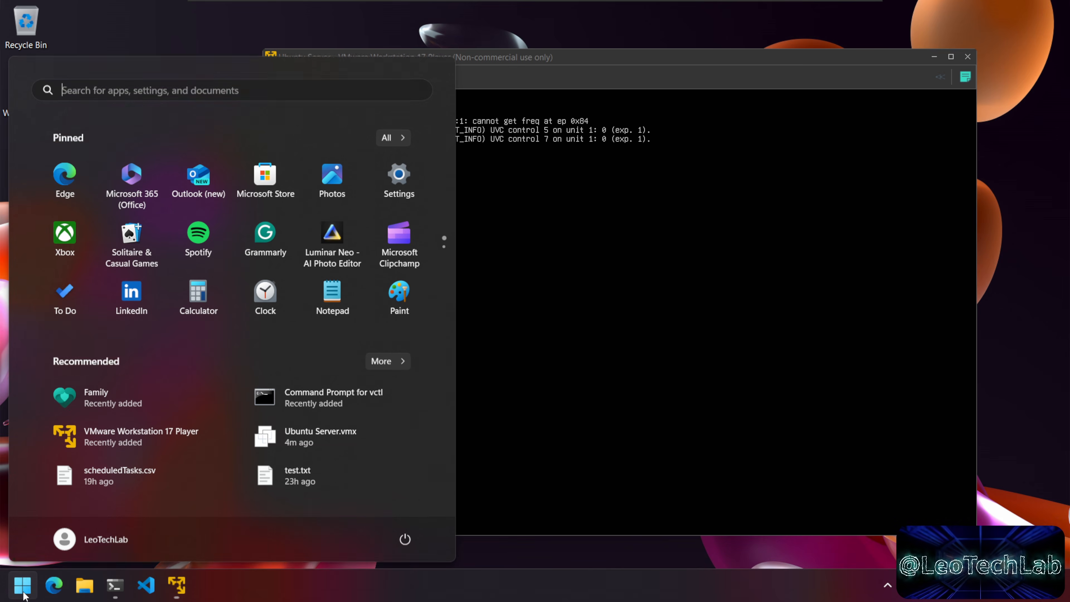
text(camera)
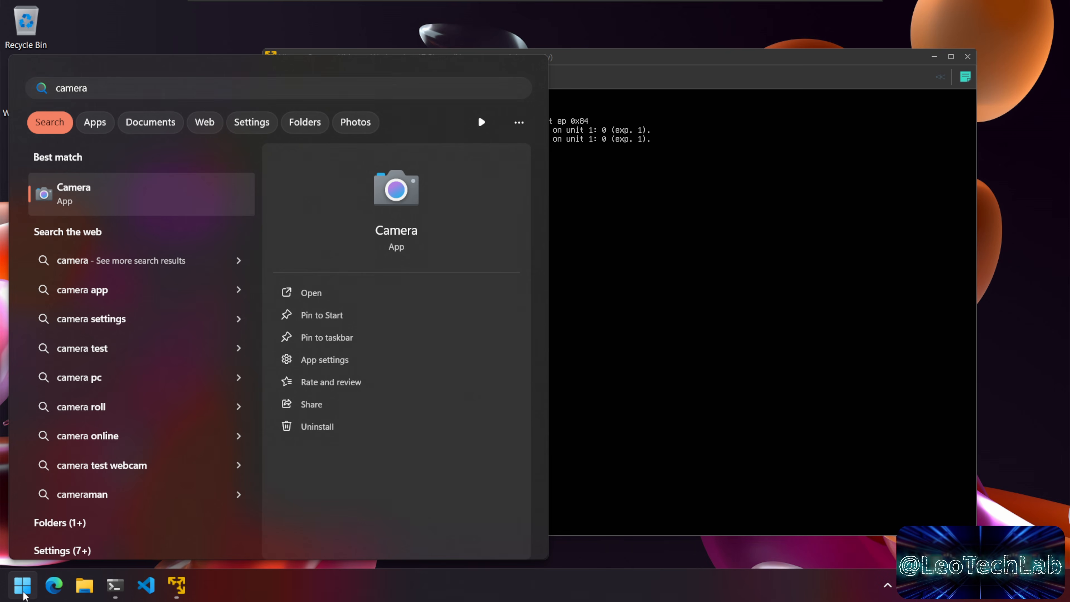
key(Return)
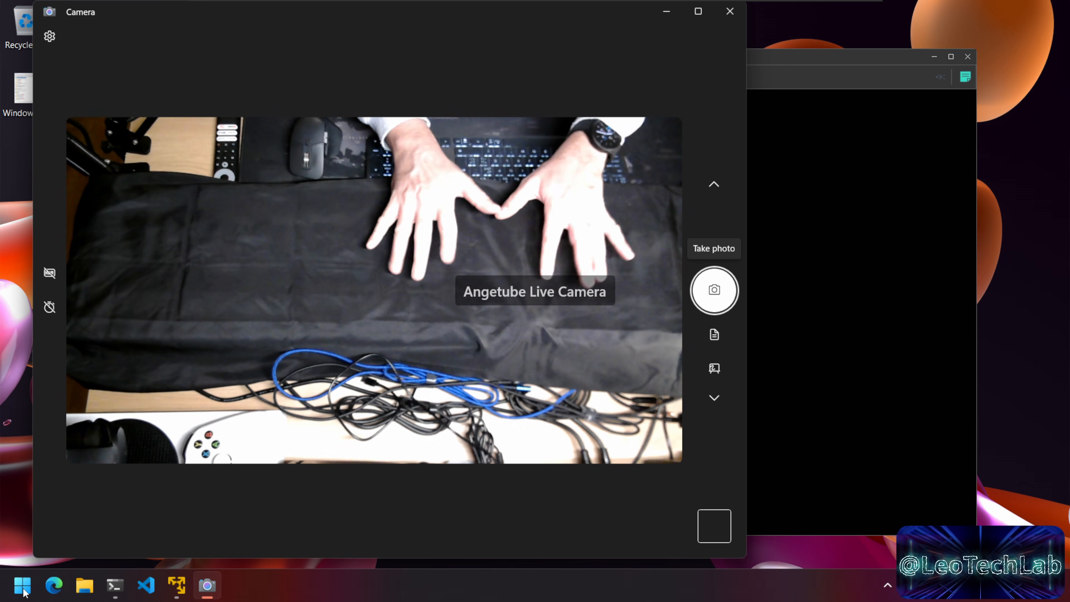
click(730, 12)
click(295, 77)
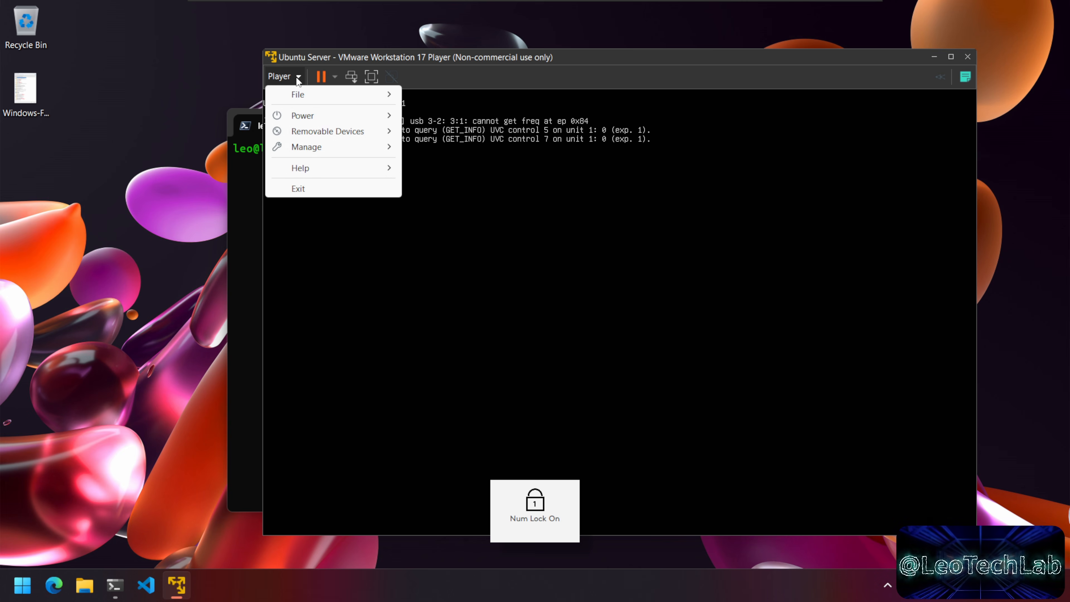
Step: Reconnect the Microdia Angetube Live Camera to the Ubuntu VM, confirm the host unplug, and return to the terminal
mouse_move(344, 133)
mouse_move(503, 181)
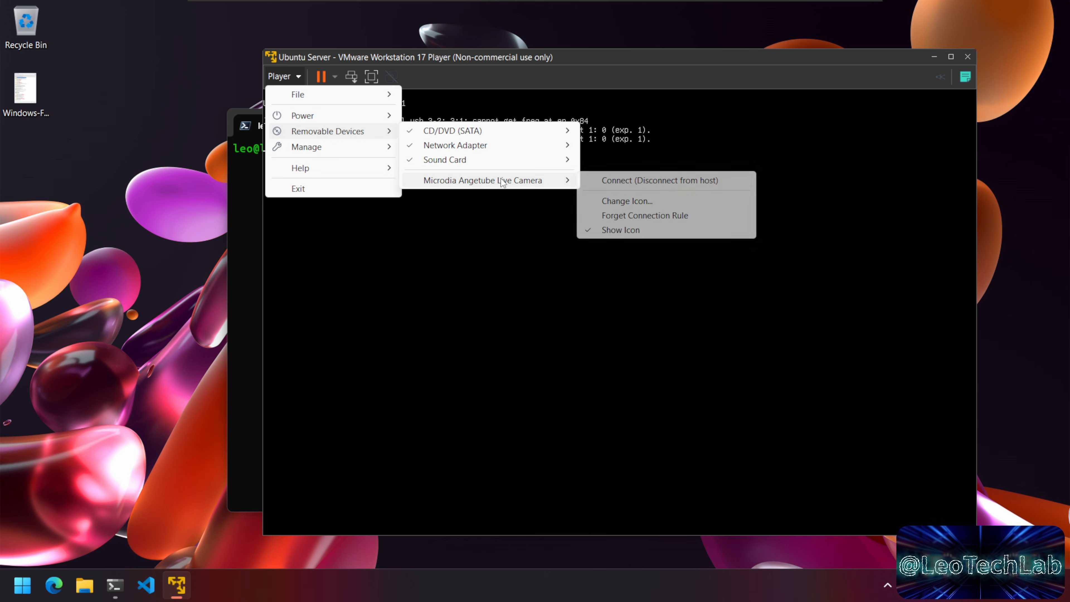
click(663, 181)
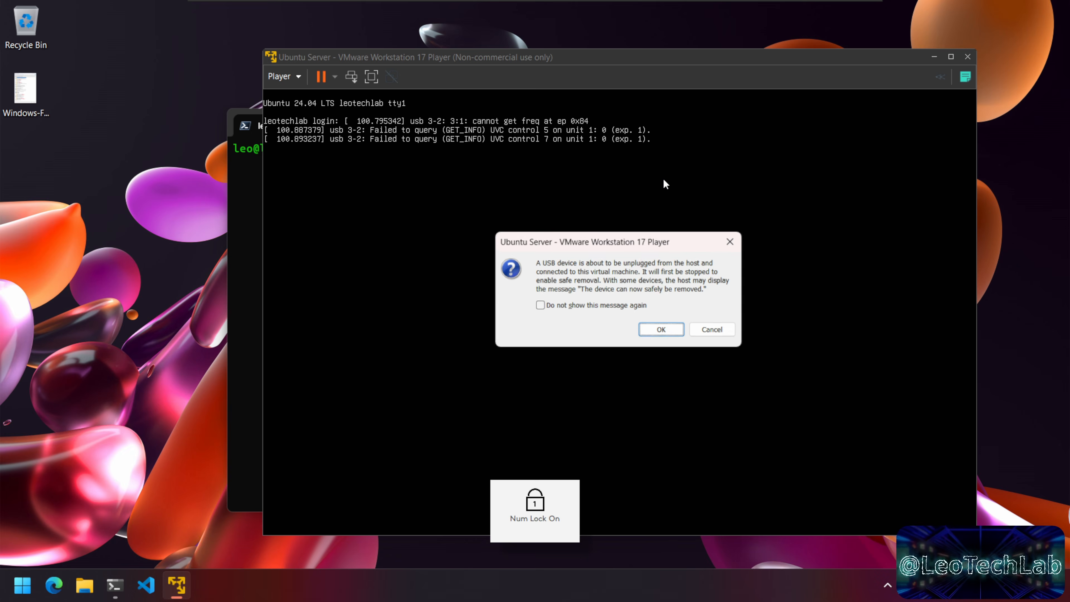
click(663, 331)
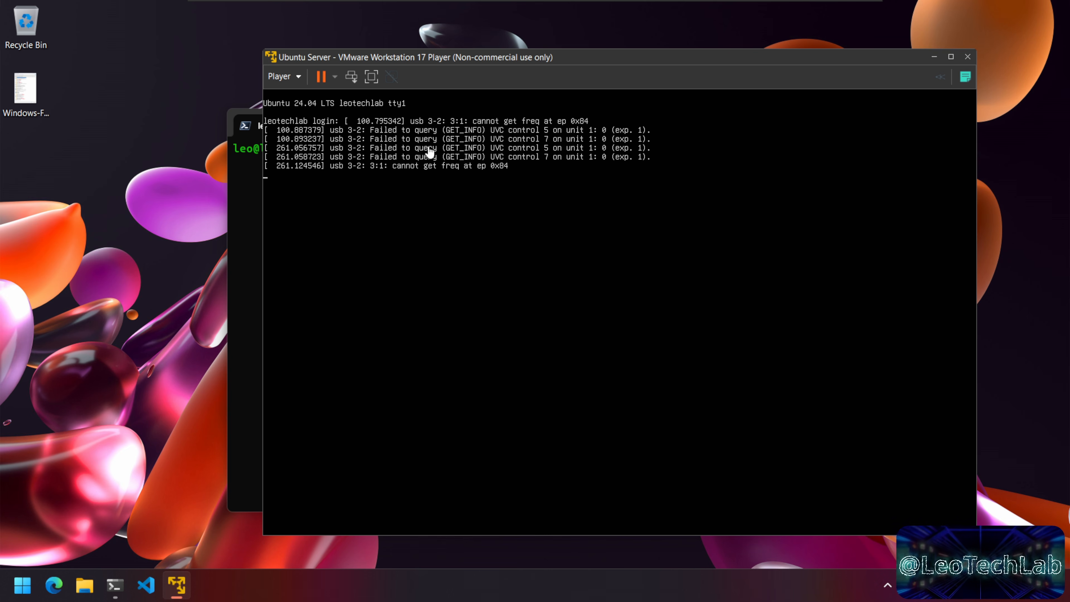
click(237, 231)
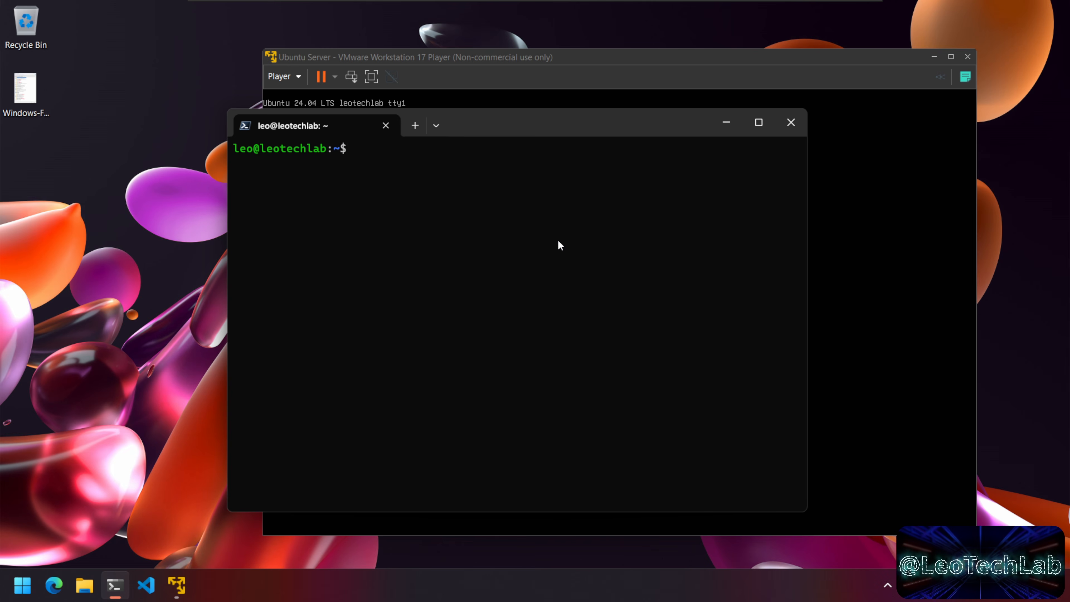
Step: Check the VM's removable device options, then release input and bring the SSH terminal forward
click(279, 78)
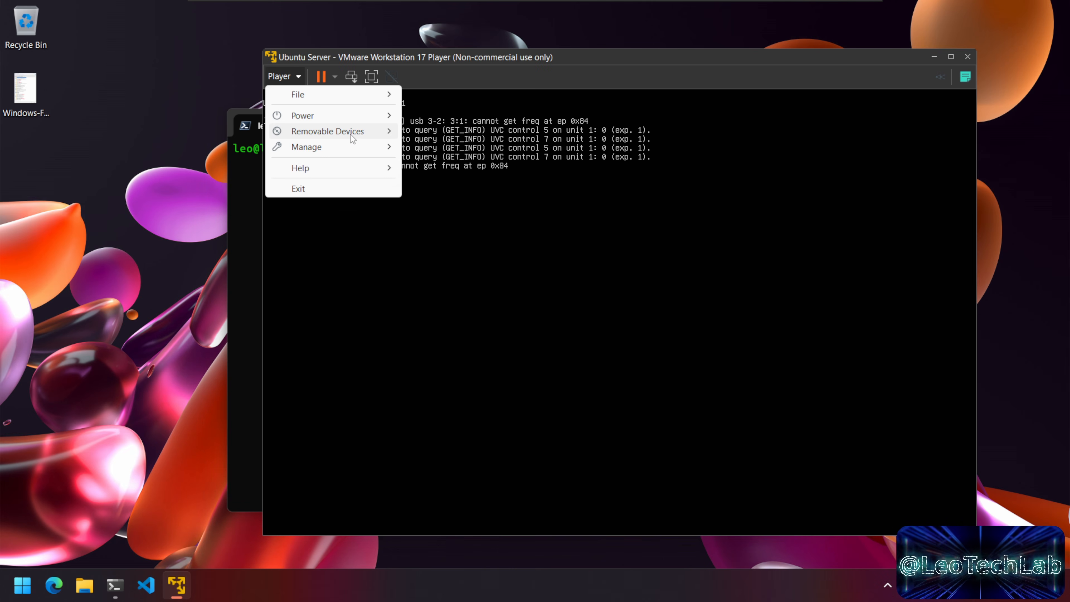
mouse_move(351, 135)
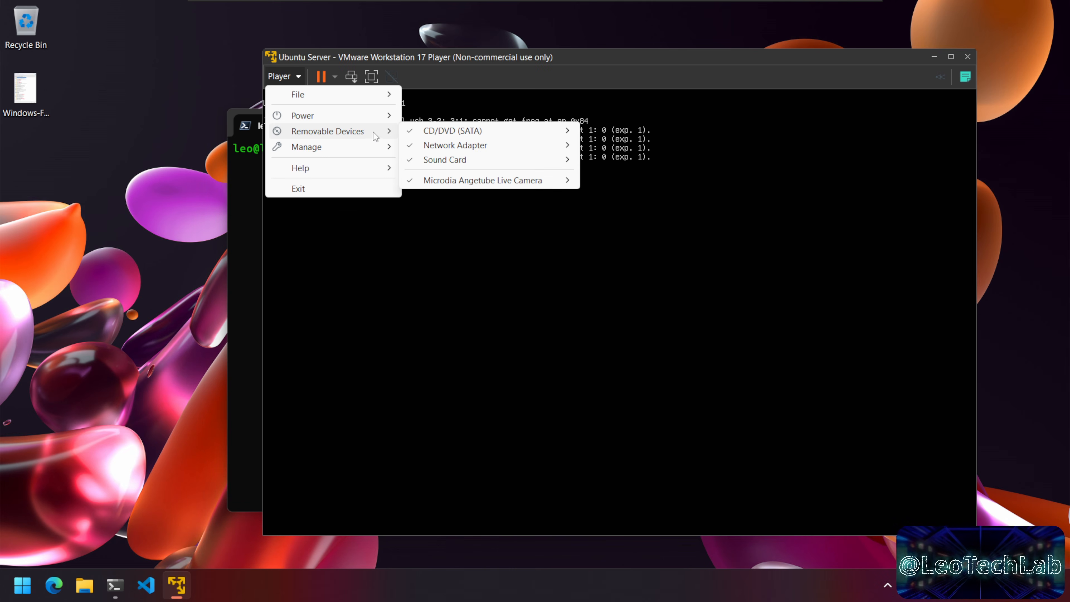
mouse_move(488, 179)
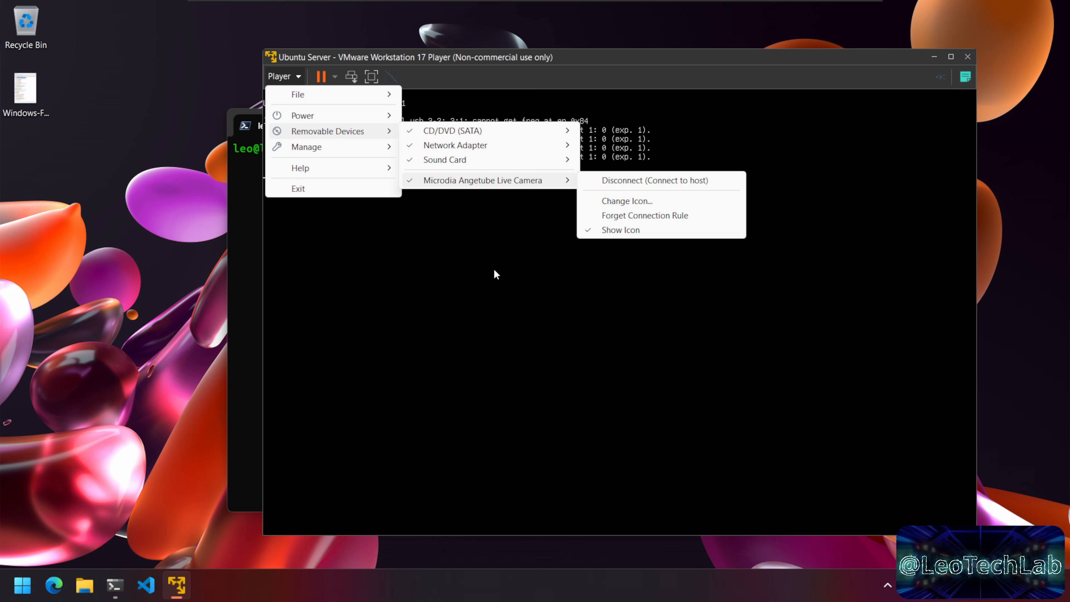
click(496, 270)
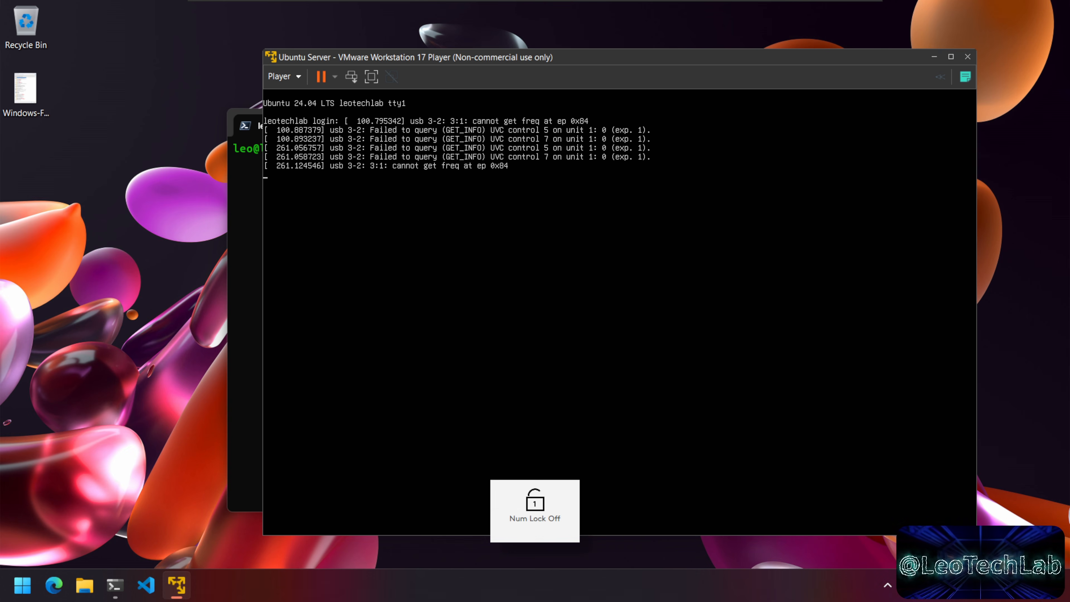
key(ctrl+alt)
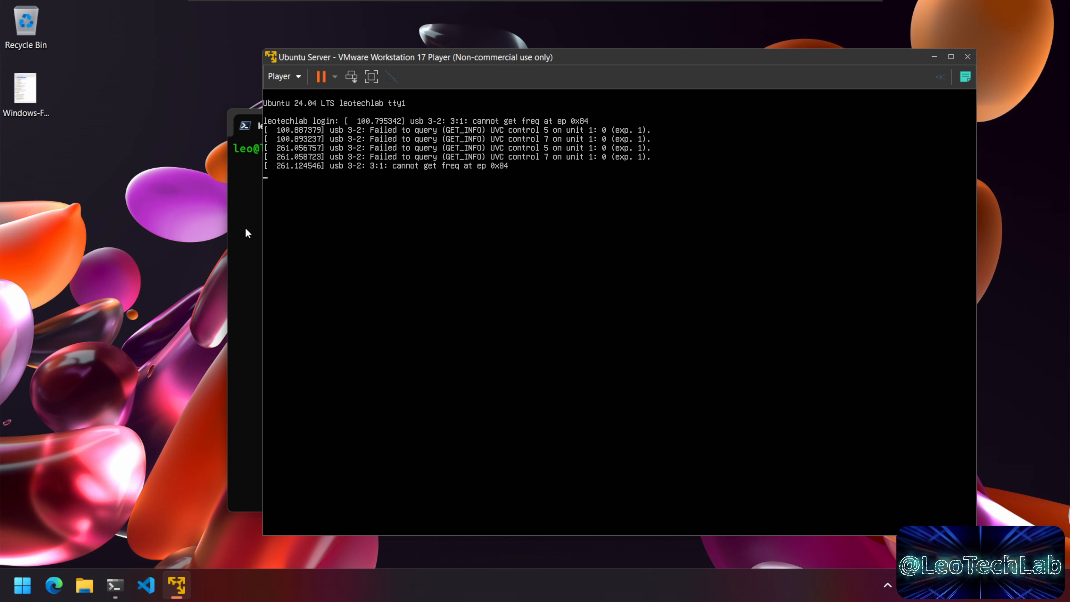
click(246, 228)
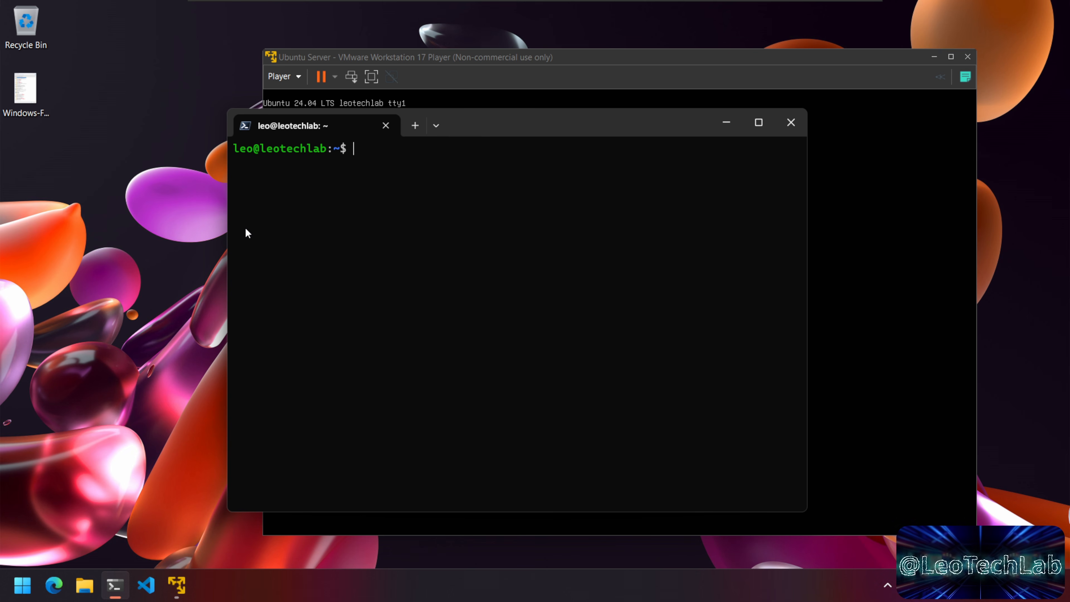
Step: Check the VM's Removable Devices menu for the camera, then run lsusb in the SSH terminal
drag(500, 127, 466, 184)
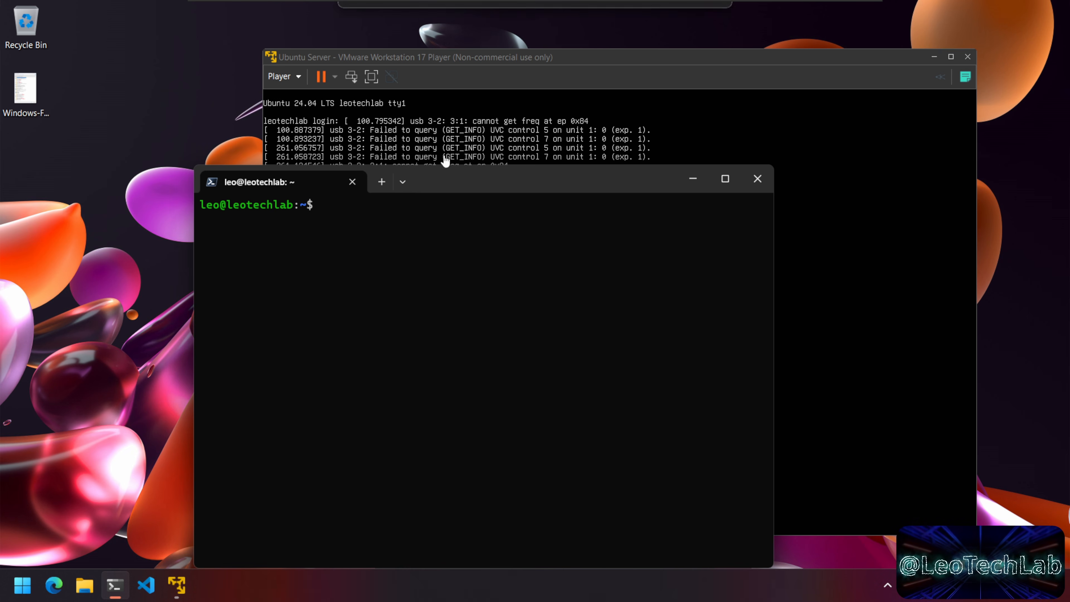
click(285, 76)
mouse_move(329, 131)
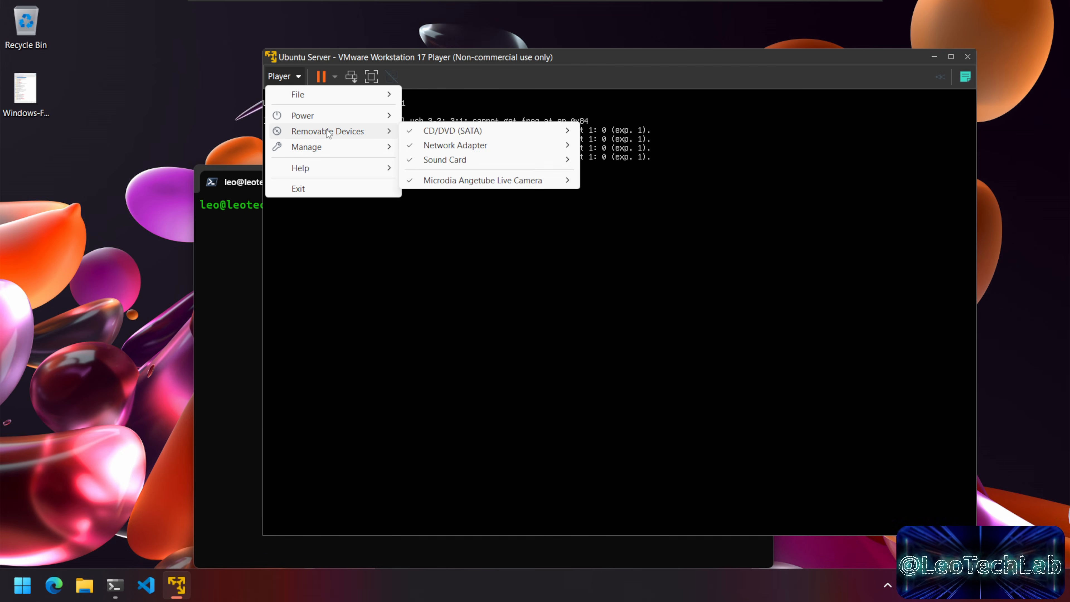
mouse_move(482, 180)
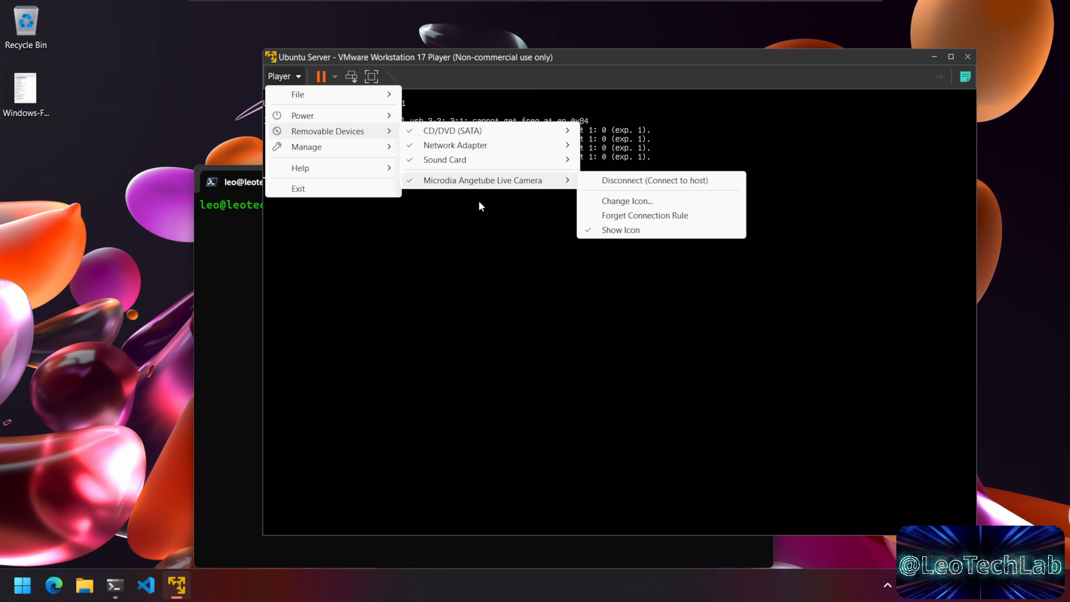
key(alt+Tab)
drag(448, 191, 471, 174)
text(lsusb)
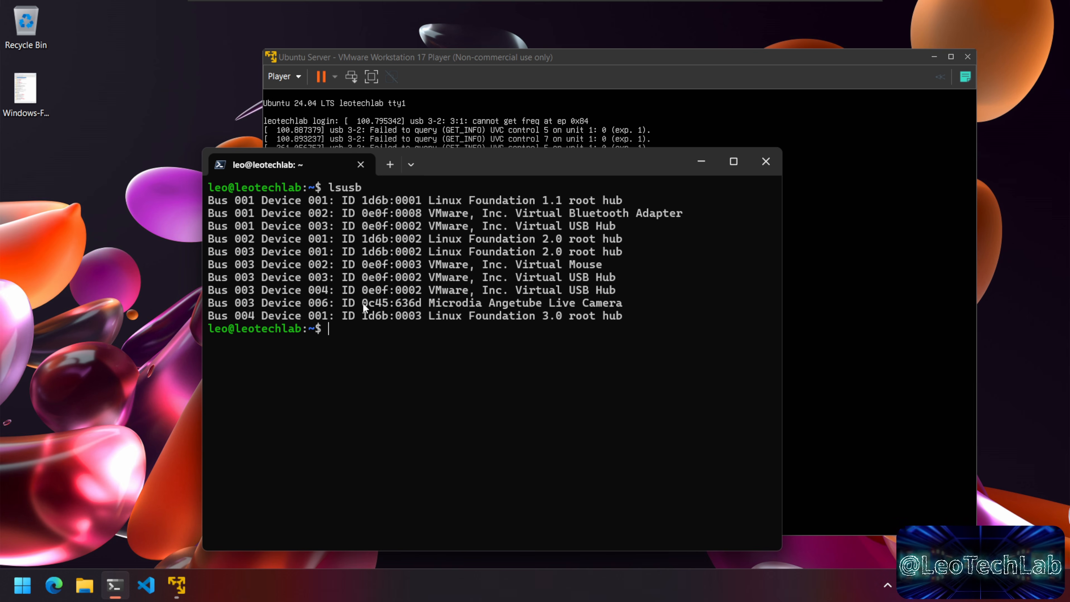
Step: Select the Microdia camera's ID 0c45:636d in the lsusb output and copy it
drag(519, 310, 626, 307)
click(616, 327)
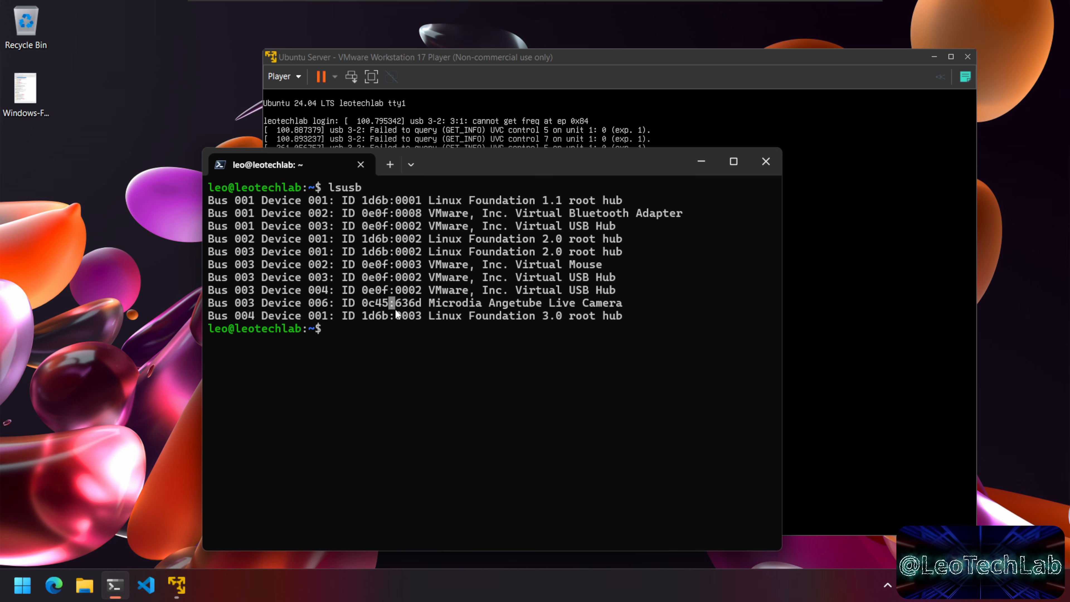
click(371, 309)
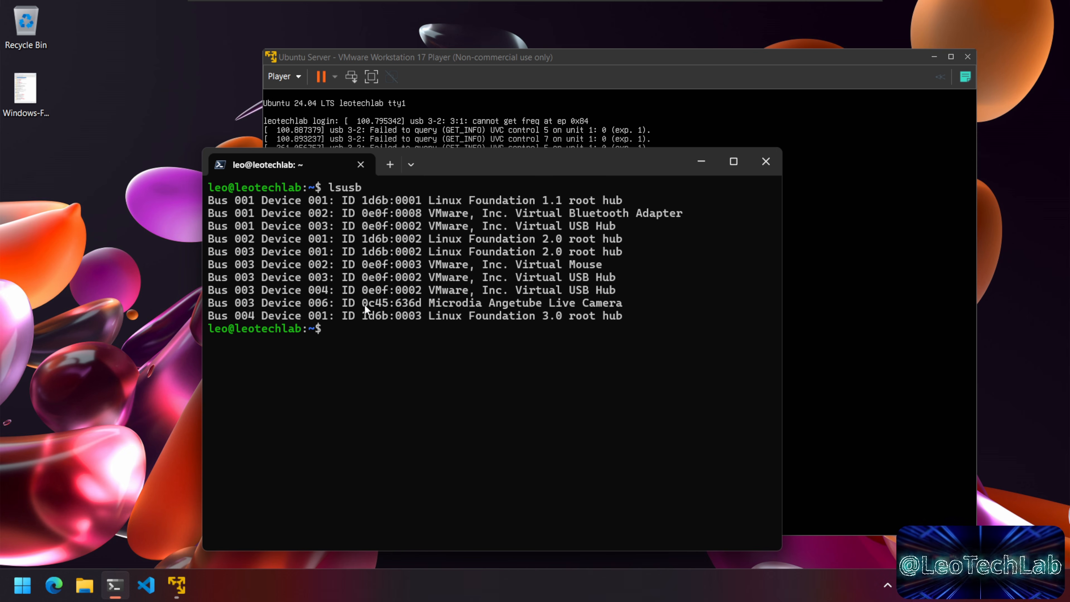
drag(363, 305, 386, 306)
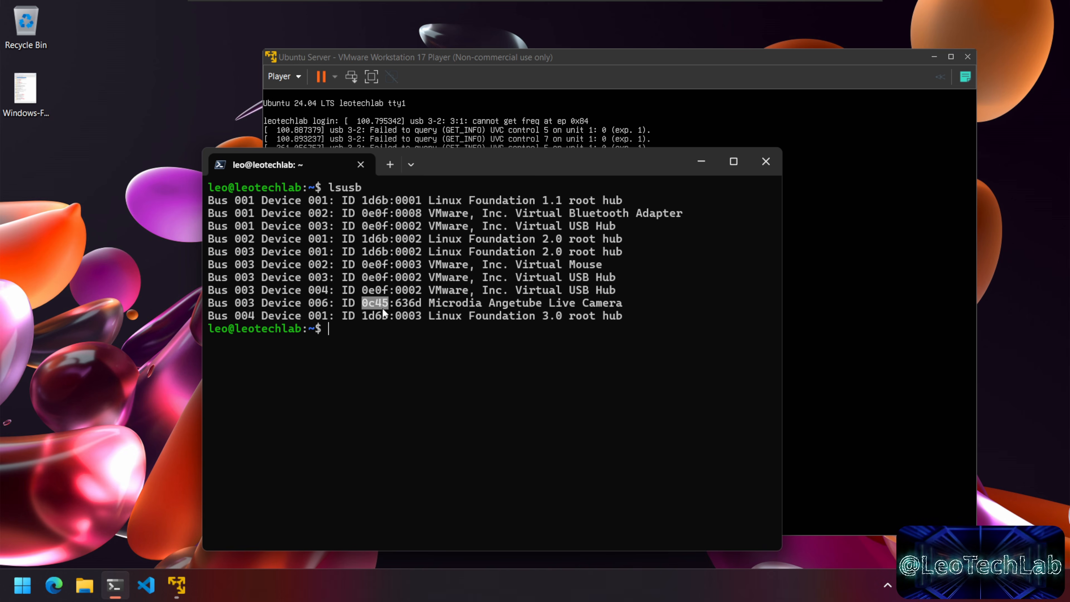
drag(396, 306, 419, 308)
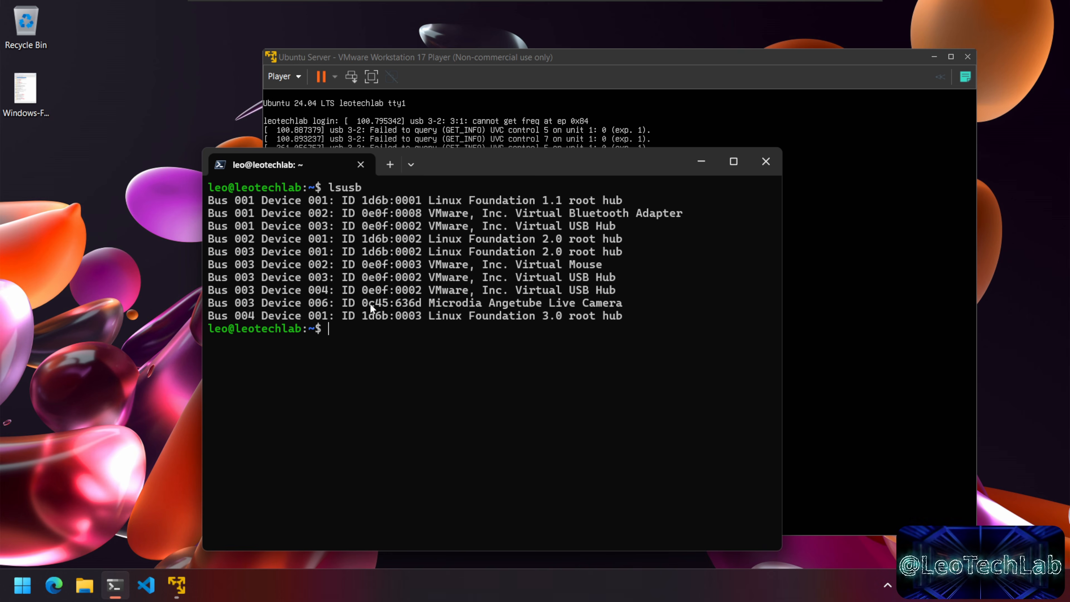
drag(365, 306, 421, 305)
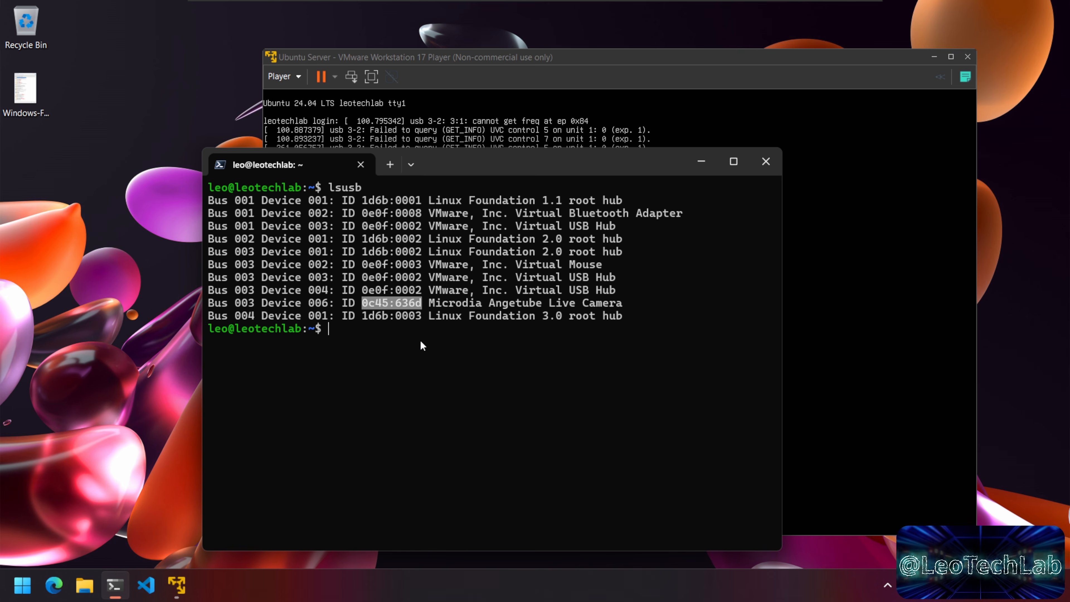
key(ctrl+c)
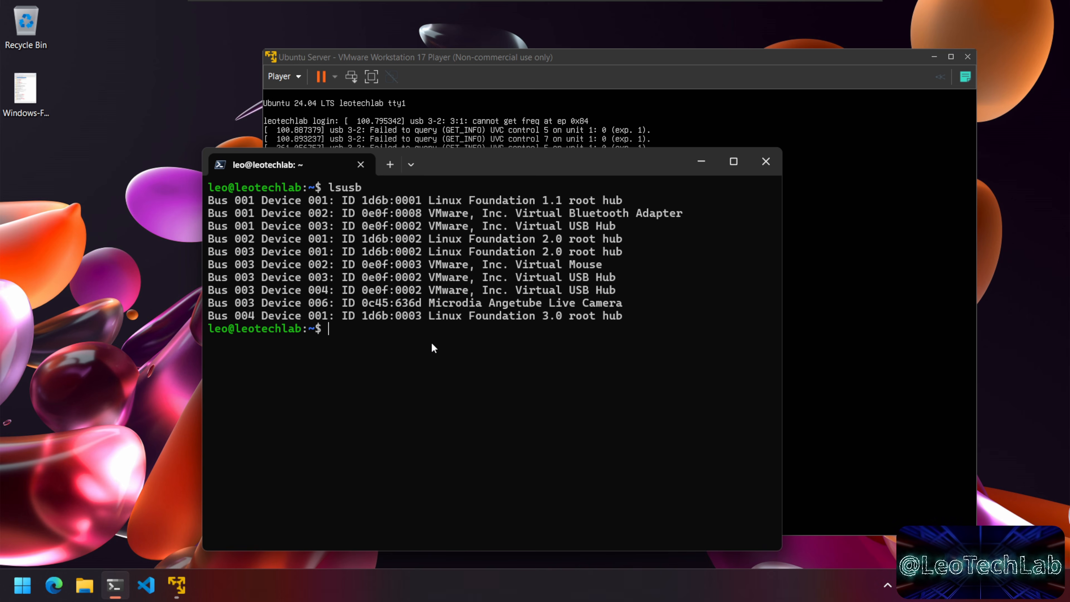
Step: Disconnect the Microdia Angetube Live Camera from the VM so it connects to the host
click(290, 81)
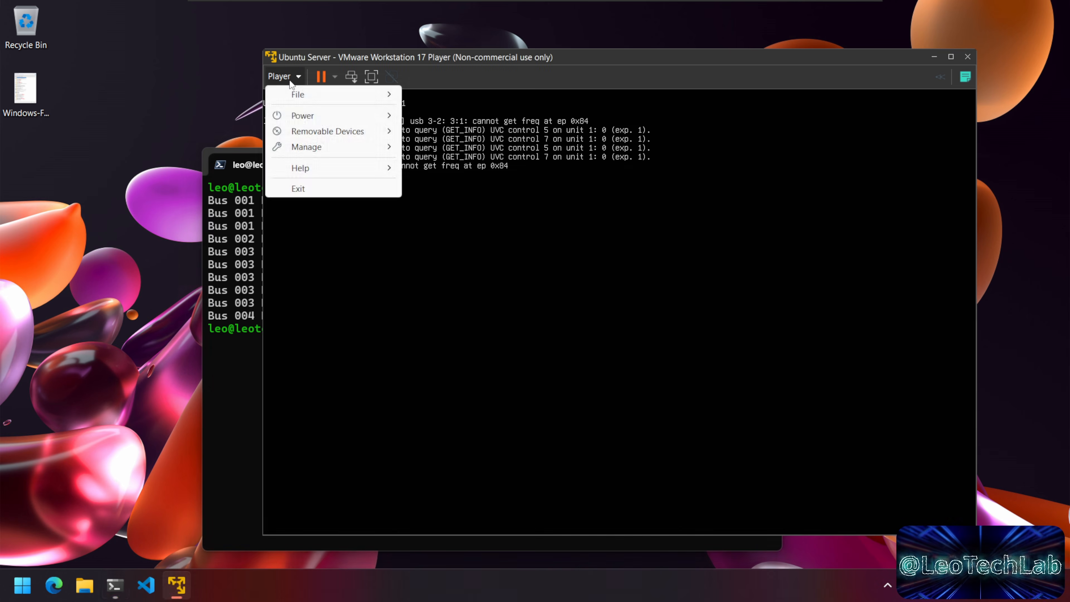
mouse_move(347, 134)
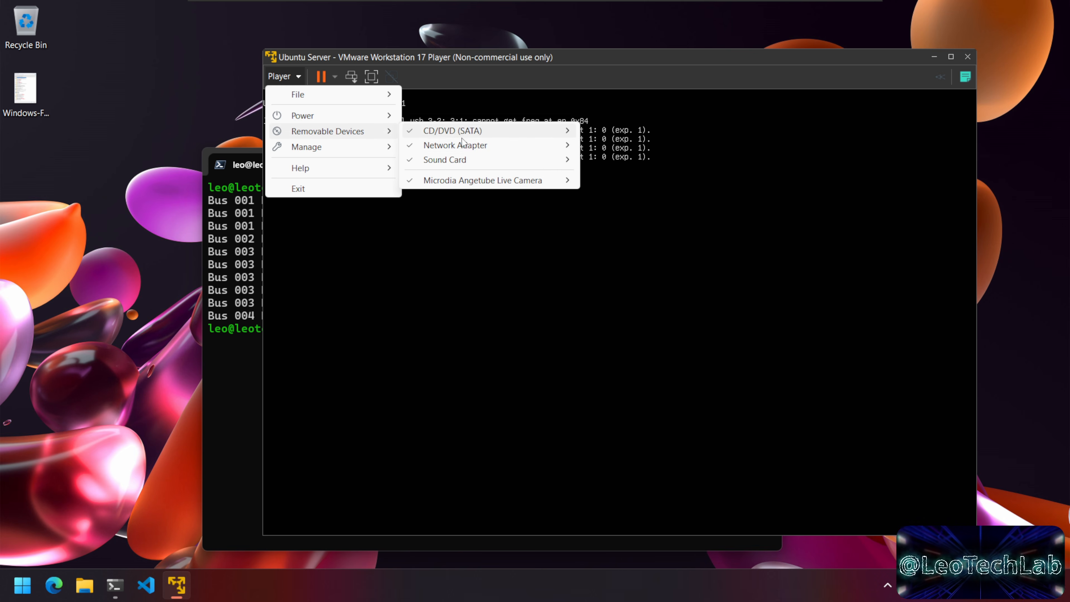
mouse_move(501, 182)
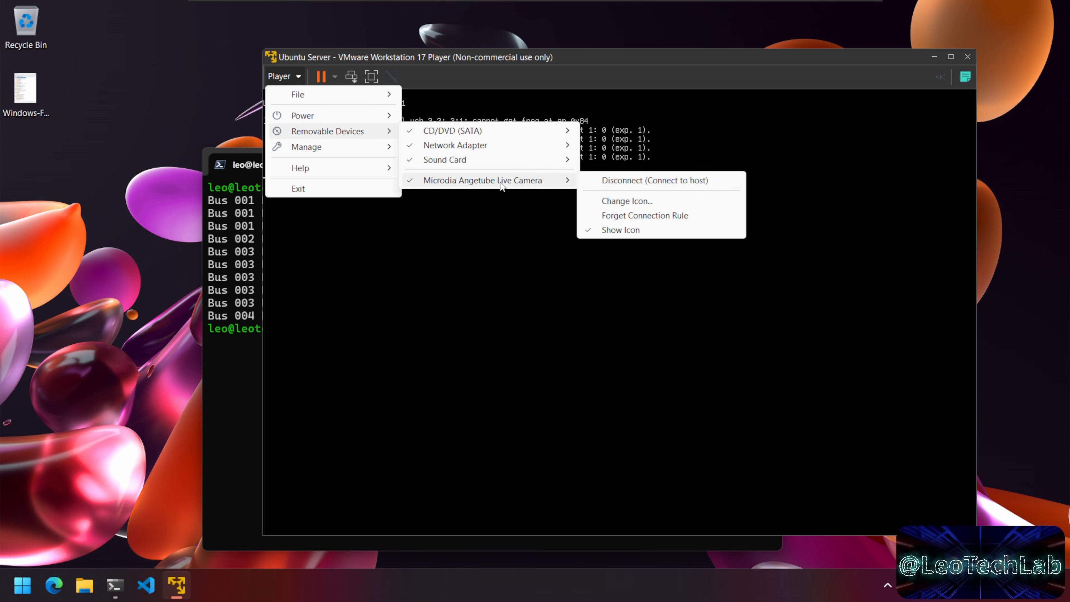
click(625, 181)
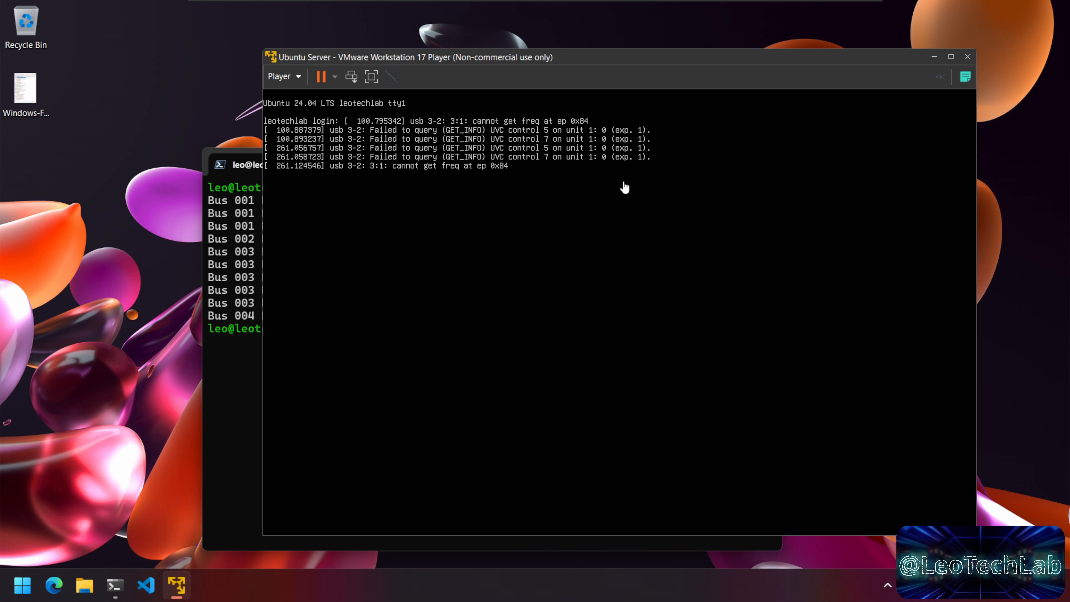
Step: Search the Windows Start menu for 'device' to reach Device Manager
click(251, 405)
click(23, 587)
text(device)
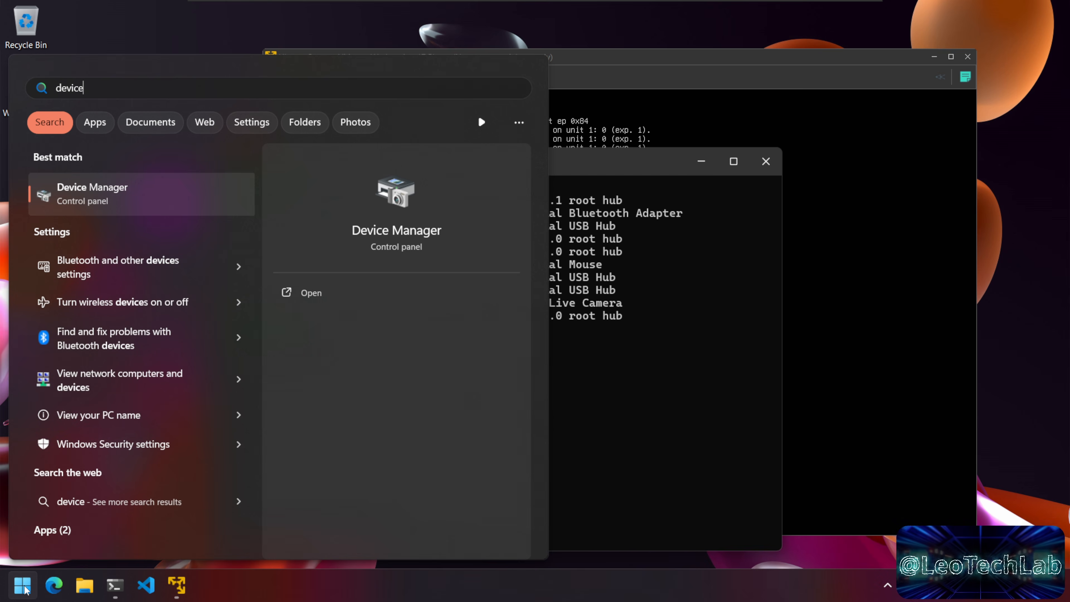
key(Escape)
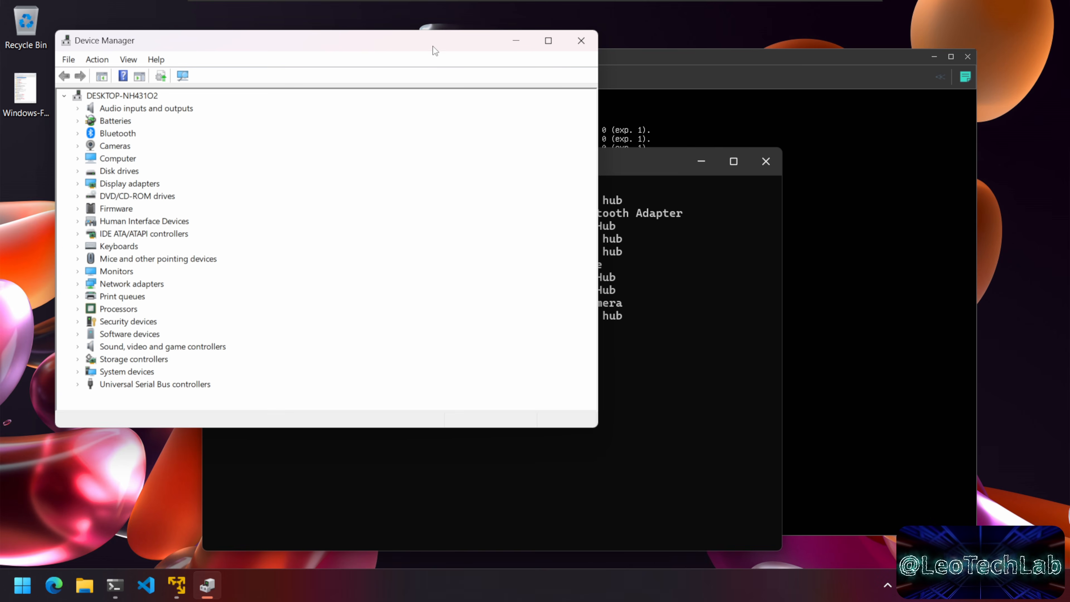
Step: Display Angetube Live Camera's Hardware Ids (VID_0C45, PID_636D) in Device Manager, then return to the terminal
drag(433, 45, 559, 79)
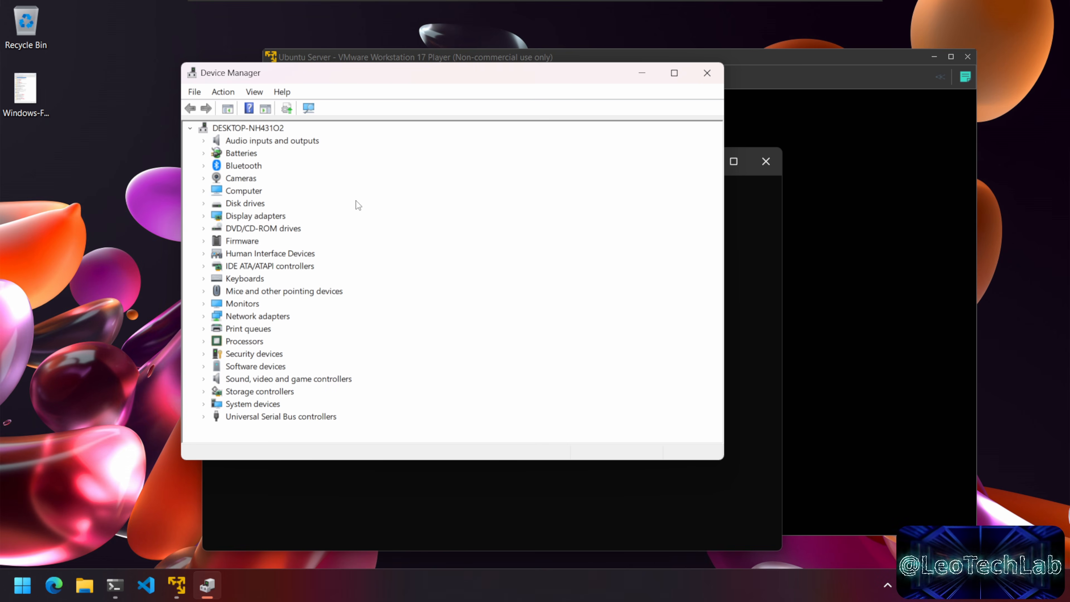
click(204, 178)
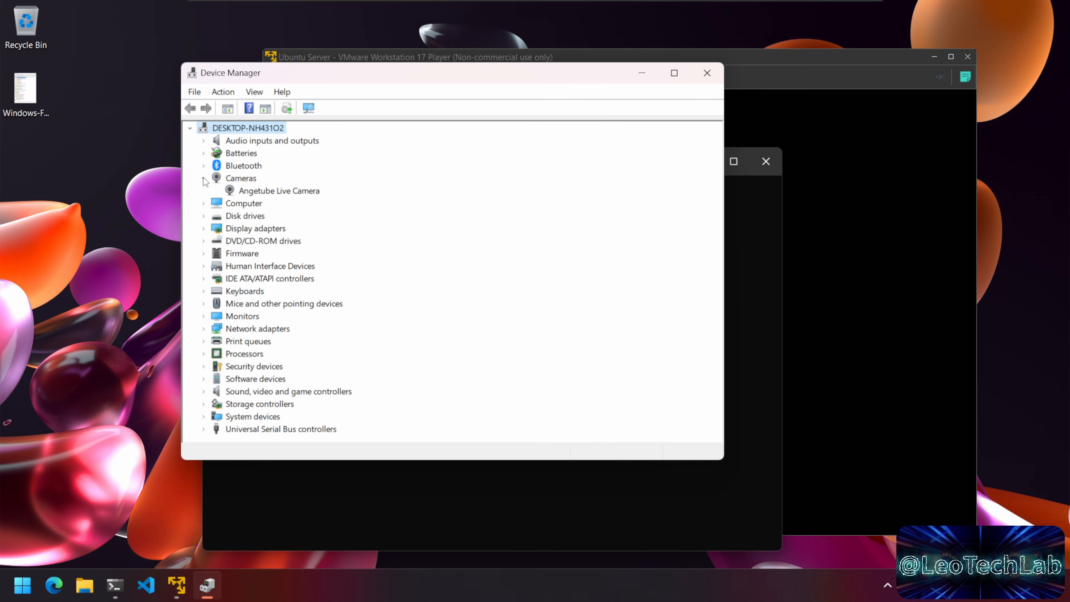
double_click(286, 192)
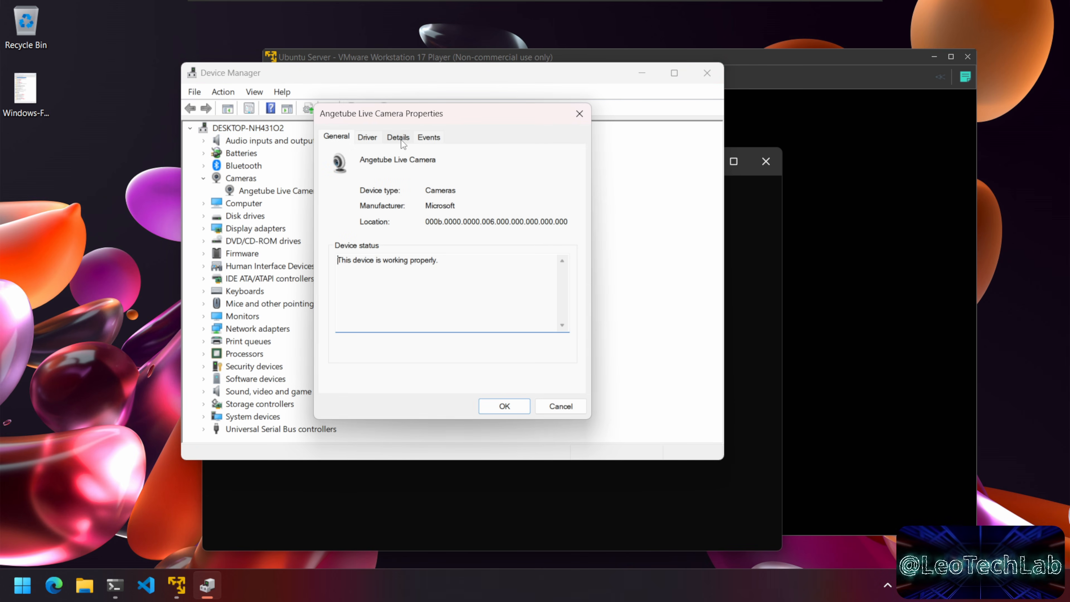
click(398, 137)
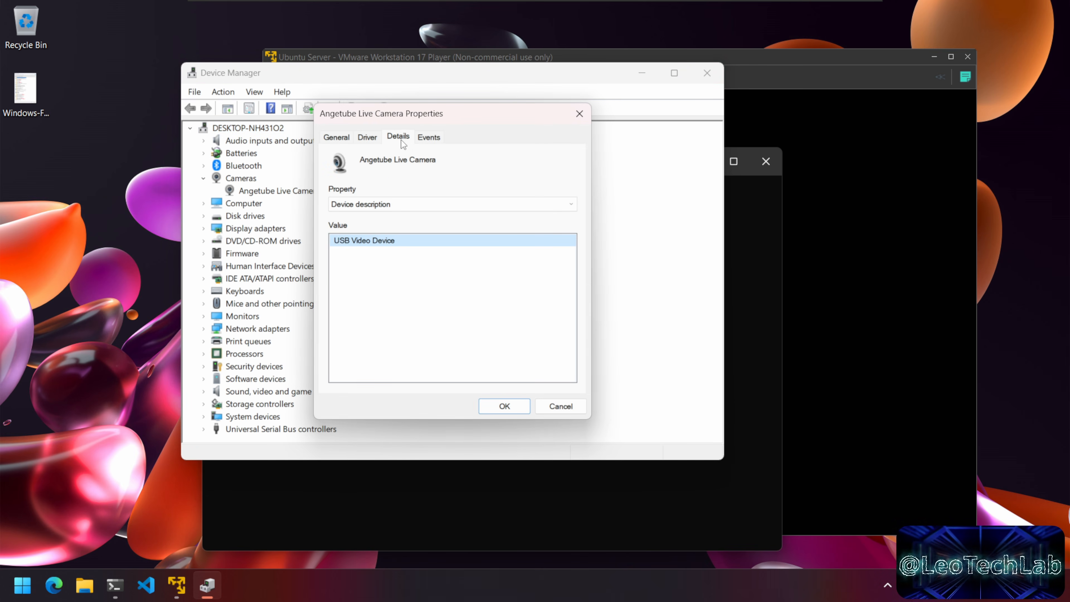
click(390, 205)
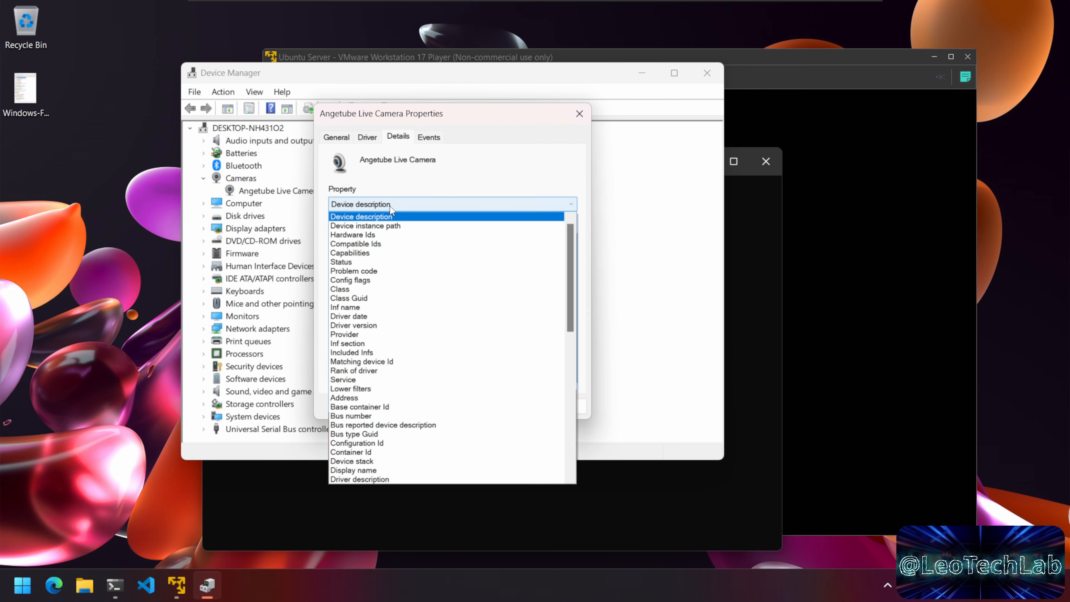
click(394, 235)
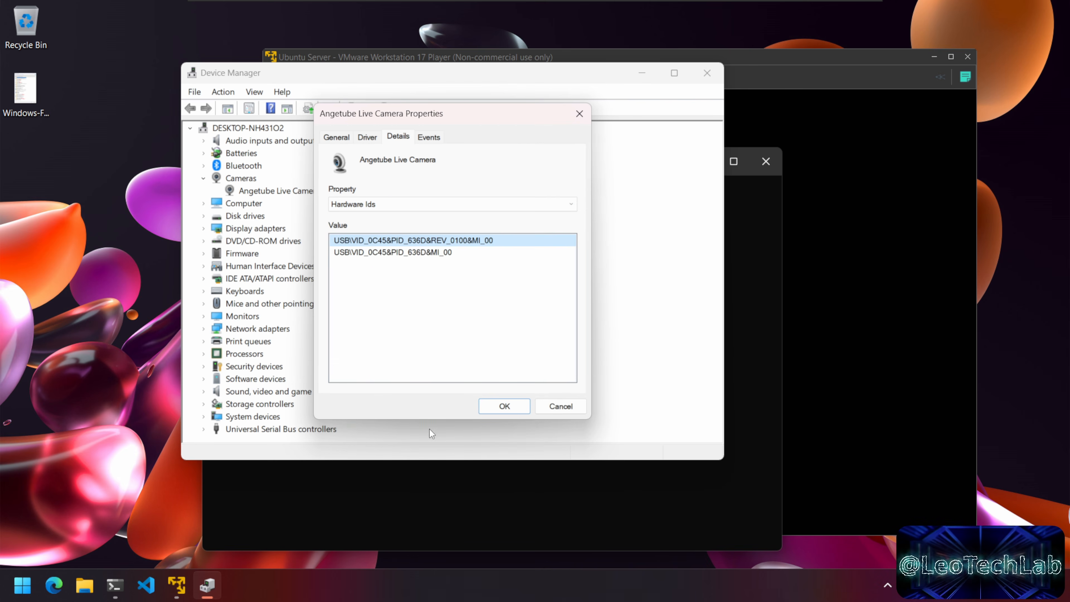
key(alt+Tab)
drag(508, 147, 508, 263)
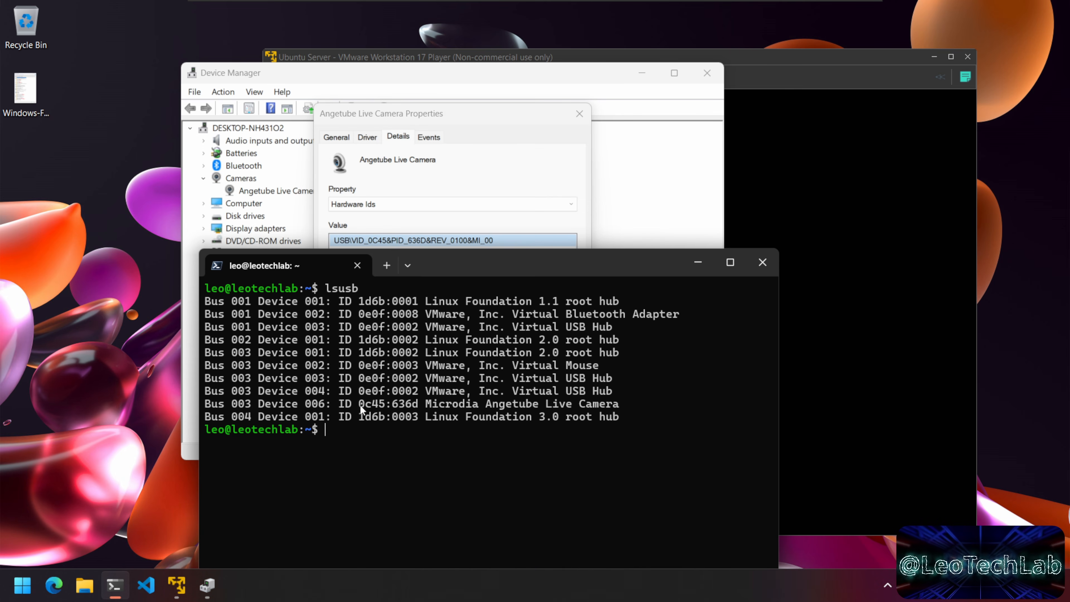
Step: Highlight 0c45:636d in the lsusb output to compare, then bring the Ubuntu console forward
drag(399, 410, 413, 407)
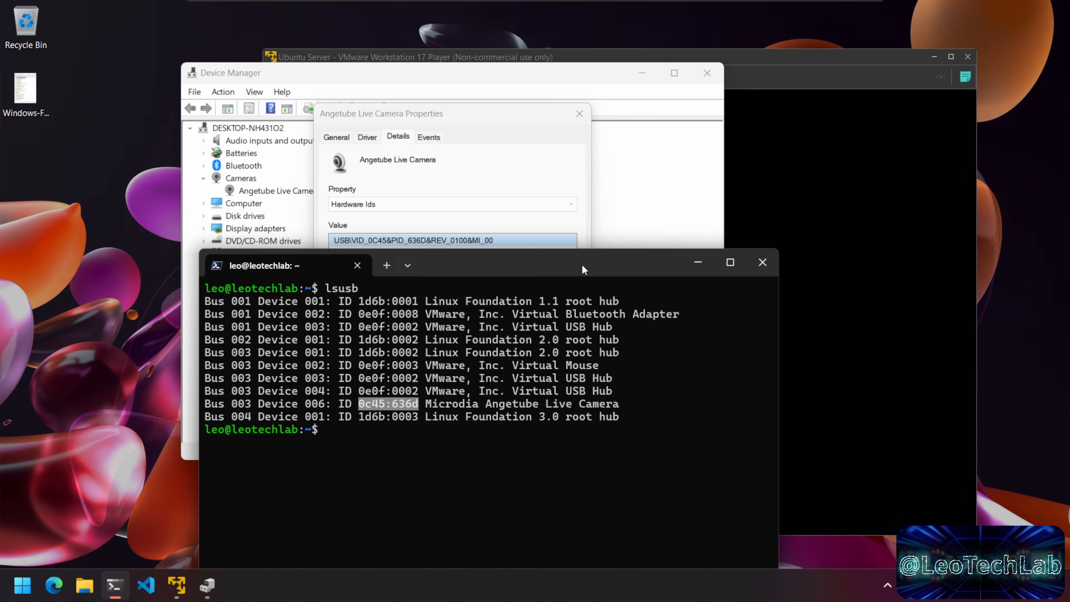
click(177, 584)
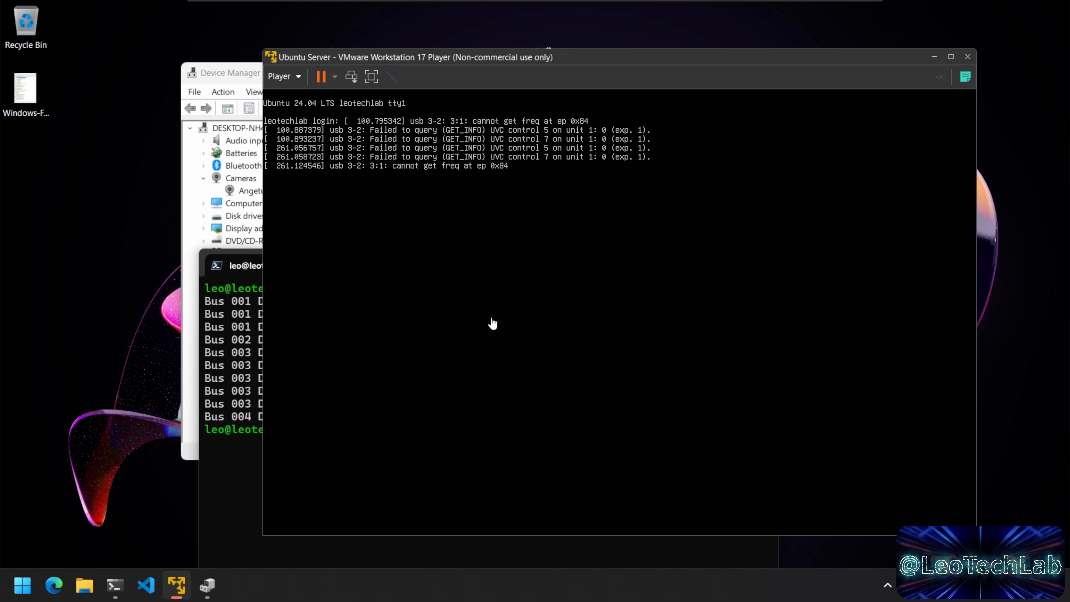
Step: Run 'sudo shutdown now' in the SSH terminal and confirm with the sudo password
click(218, 528)
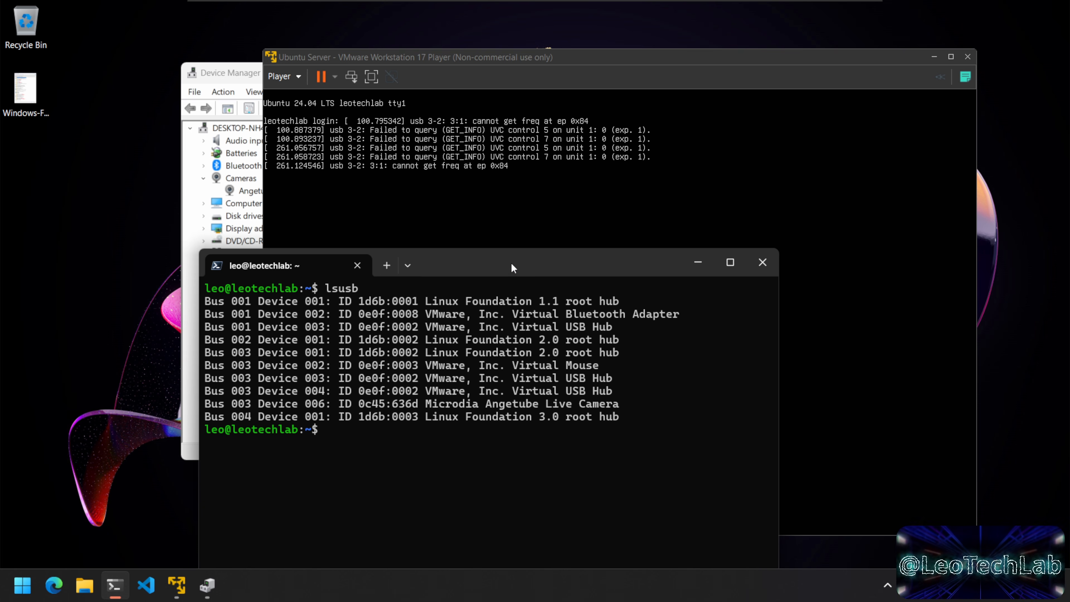
drag(511, 265, 489, 227)
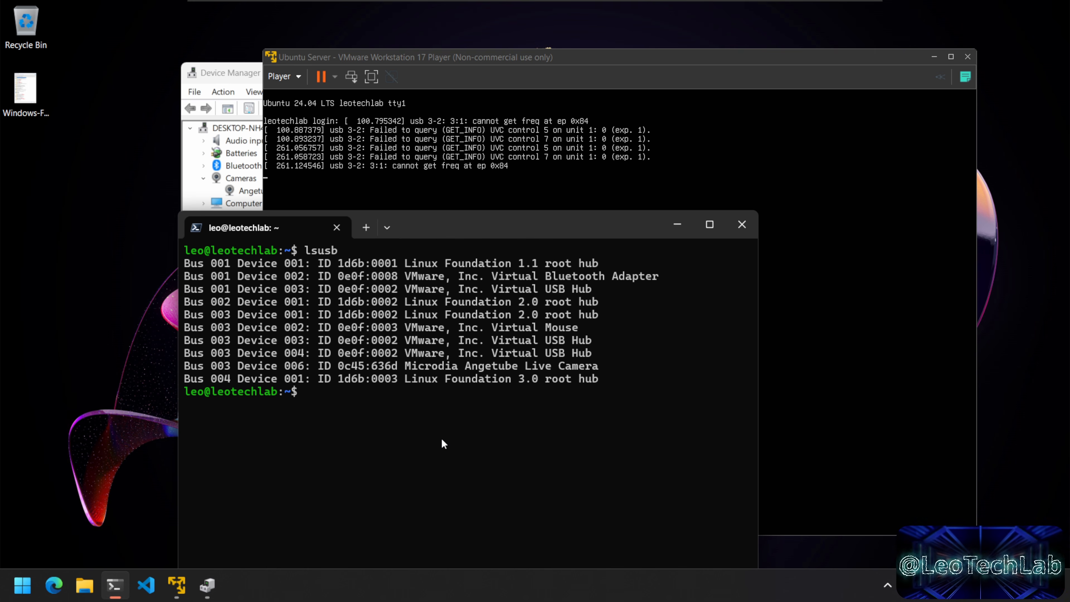
text(sudo )
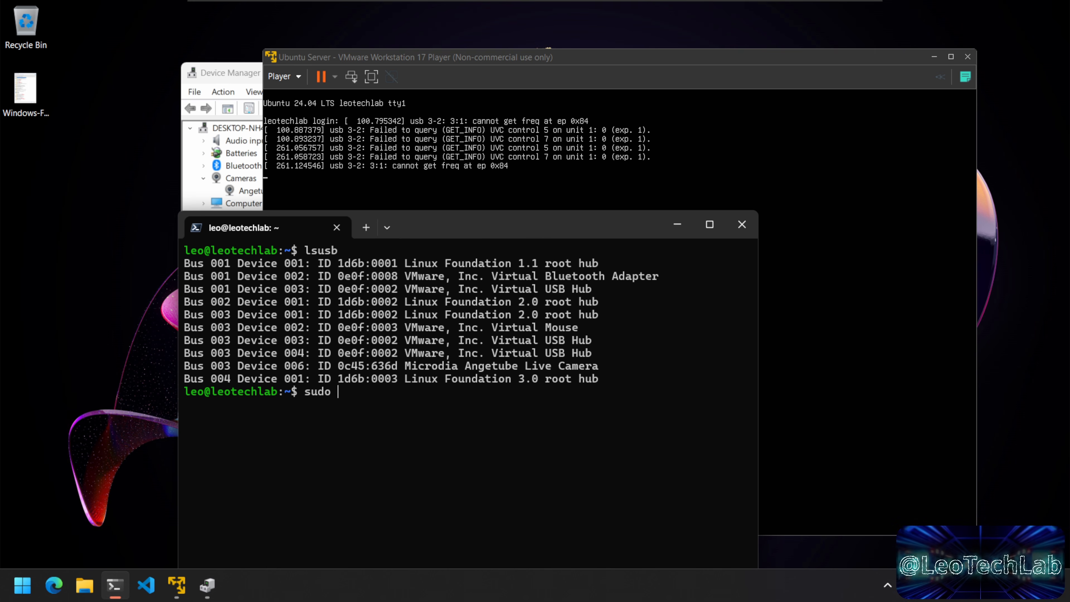
text(shutdown now)
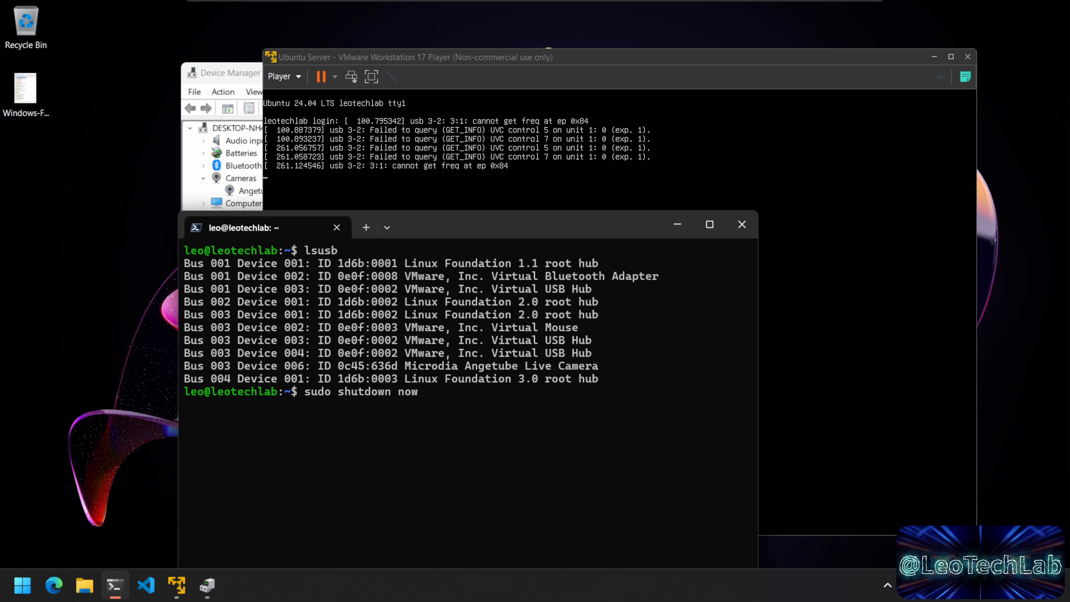
key(Return)
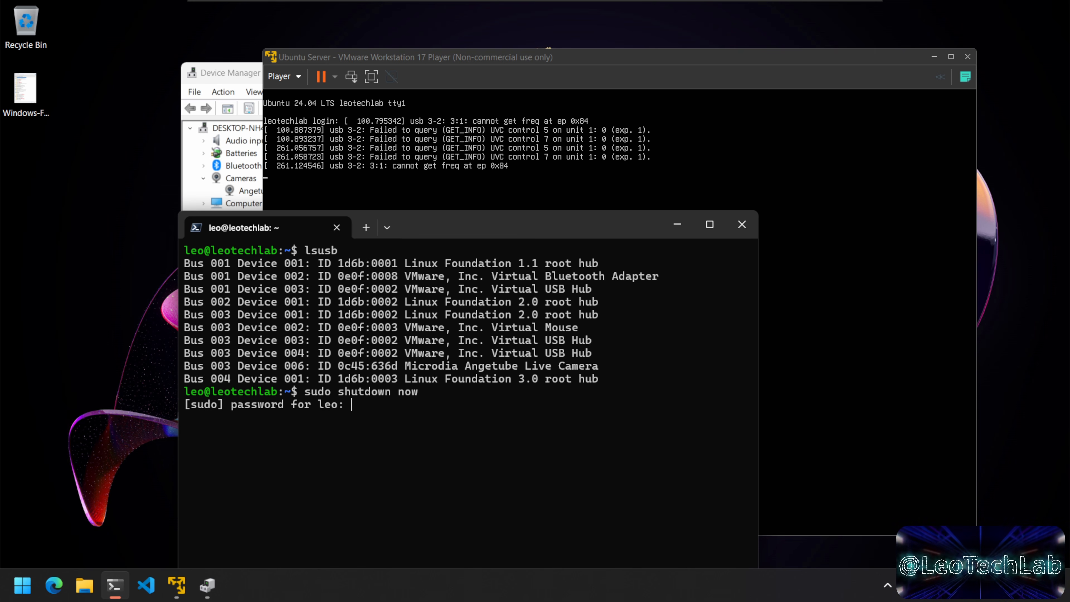
key(Return)
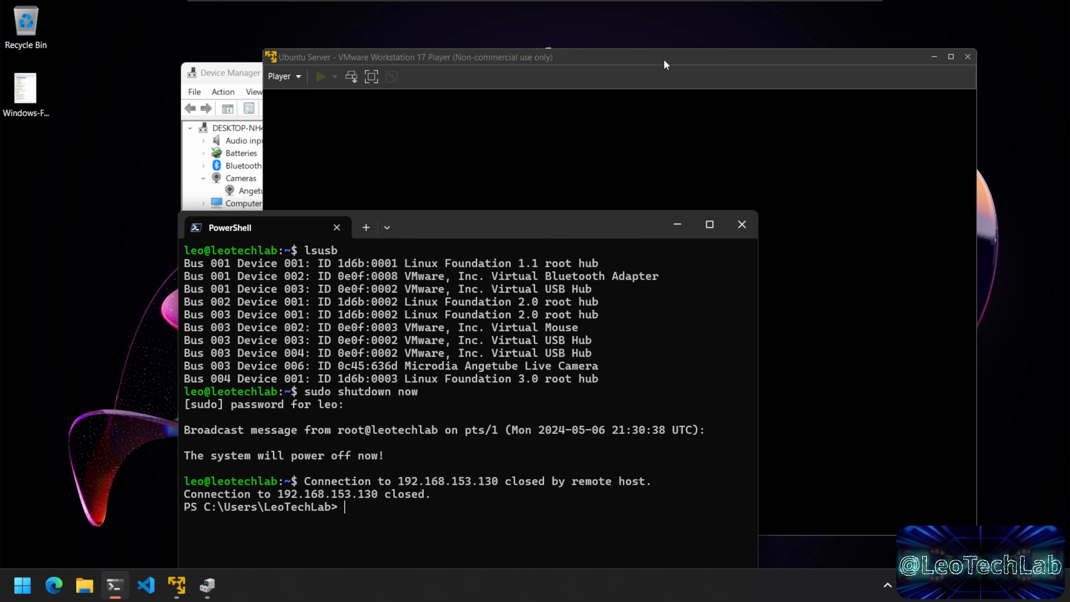
Step: Browse to C:\VMs\Ubuntu Server in File Explorer and right-click Ubuntu Server.vmx
drag(605, 221, 631, 175)
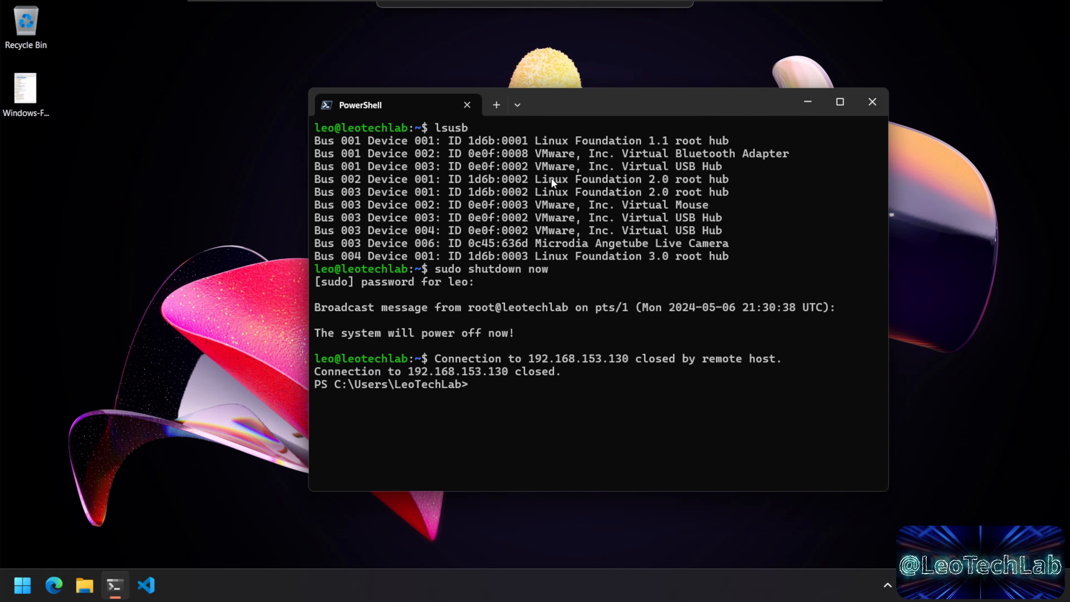
click(92, 586)
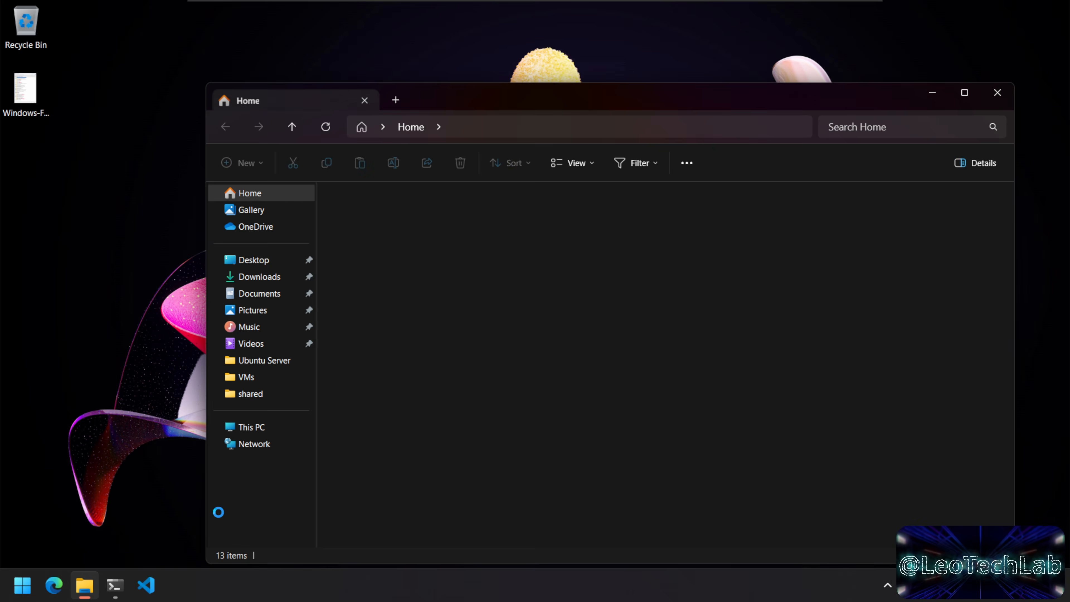
click(251, 429)
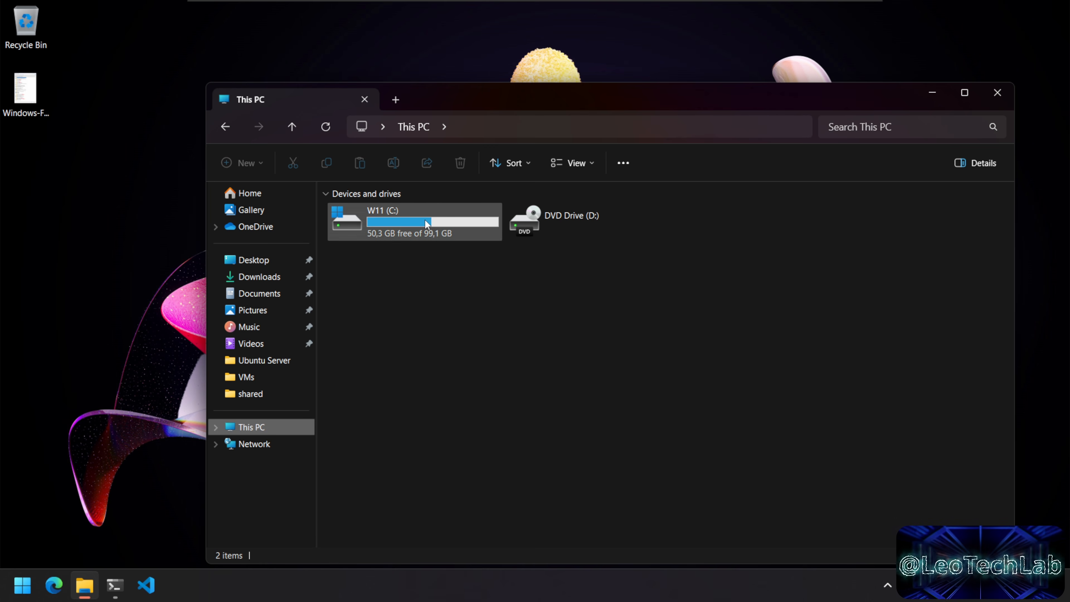
double_click(425, 219)
double_click(374, 316)
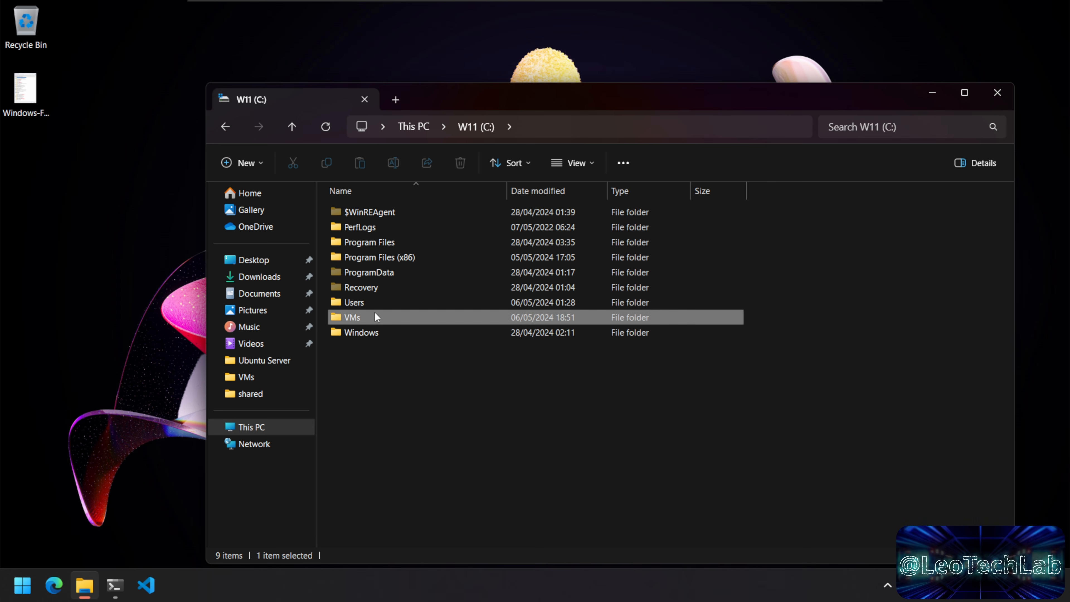
double_click(386, 242)
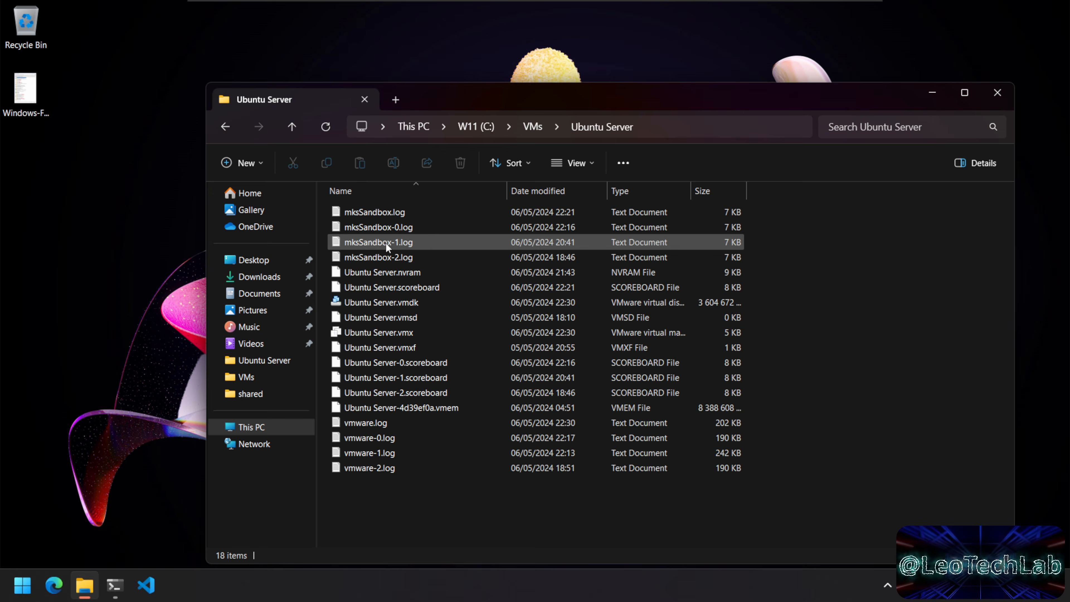
click(394, 333)
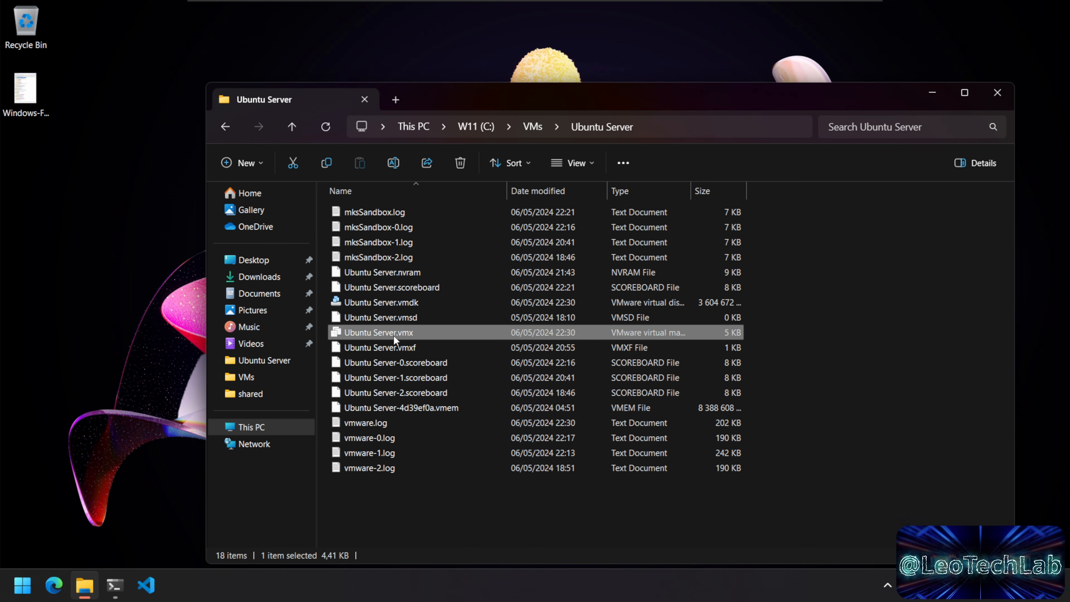
right_click(409, 332)
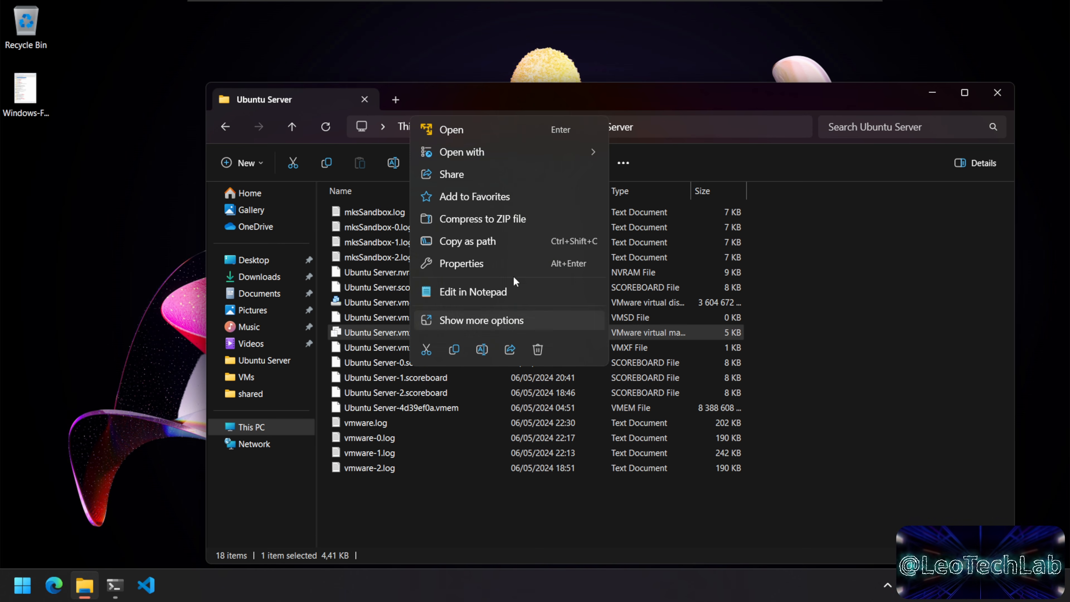
Step: Open Ubuntu Server.vmx in Visual Studio Code and place the caret on empty line 139
mouse_move(597, 148)
click(669, 153)
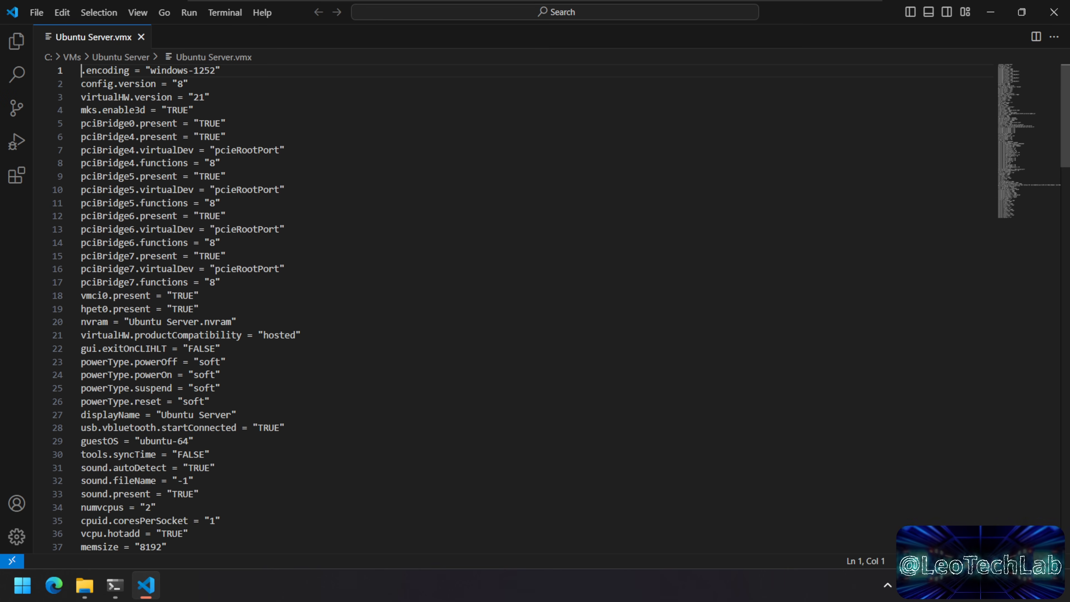
scroll(560, 318, down, 13)
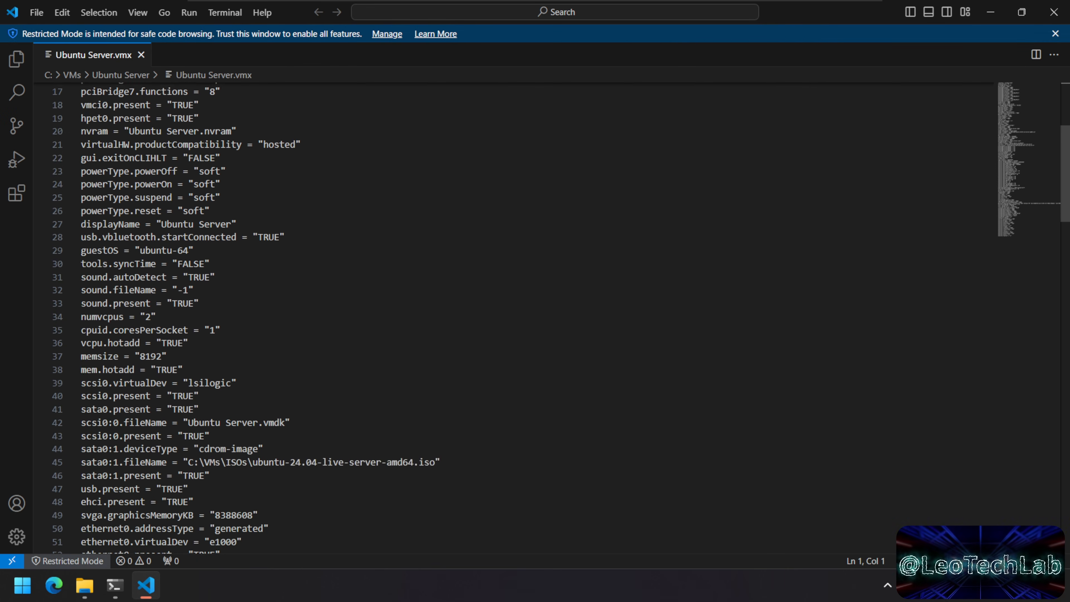
scroll(561, 319, down, 20)
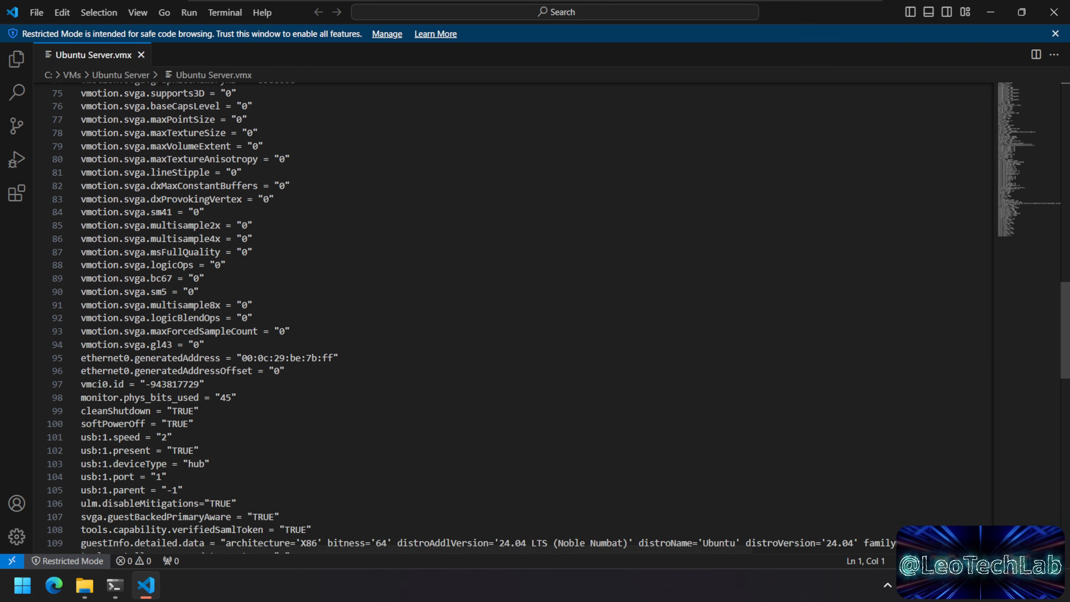
scroll(560, 319, down, 3)
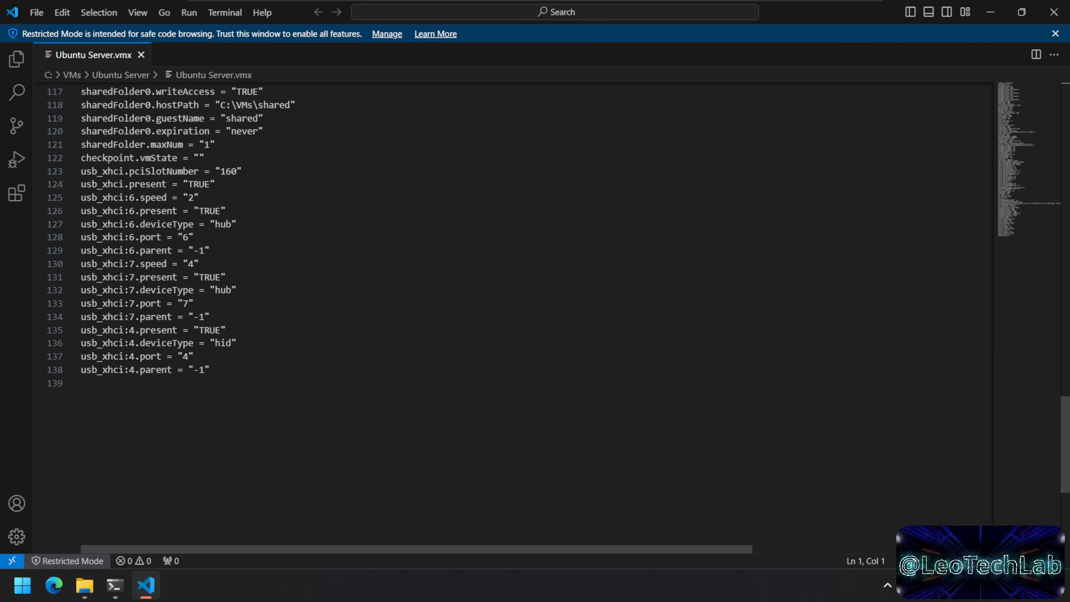
click(82, 383)
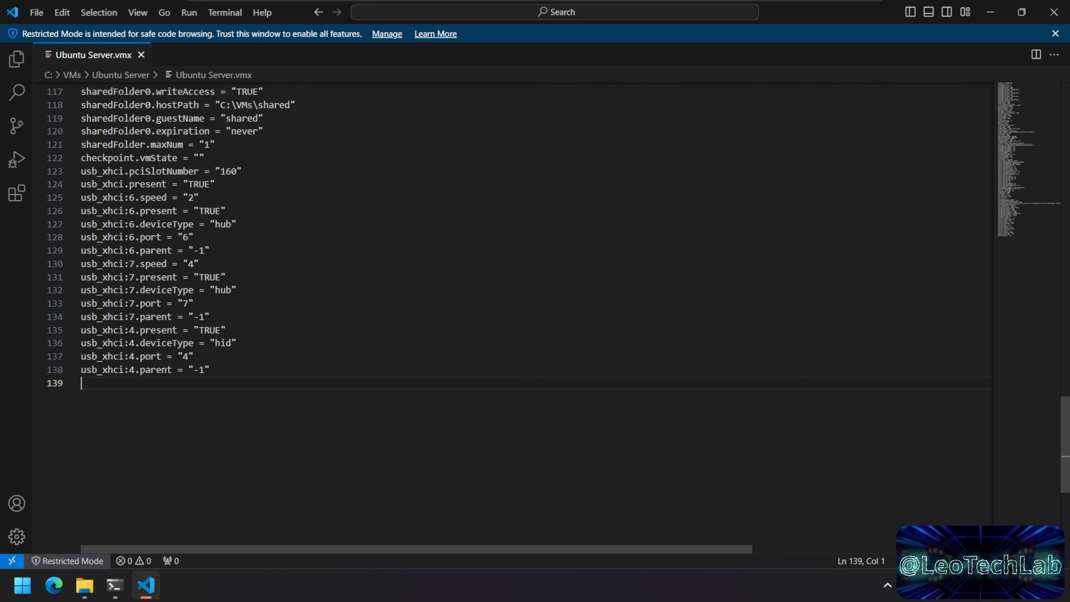
Step: Type usb_xhci.autoConnect.device on line 139, fixing the stray colon
text(usb_)
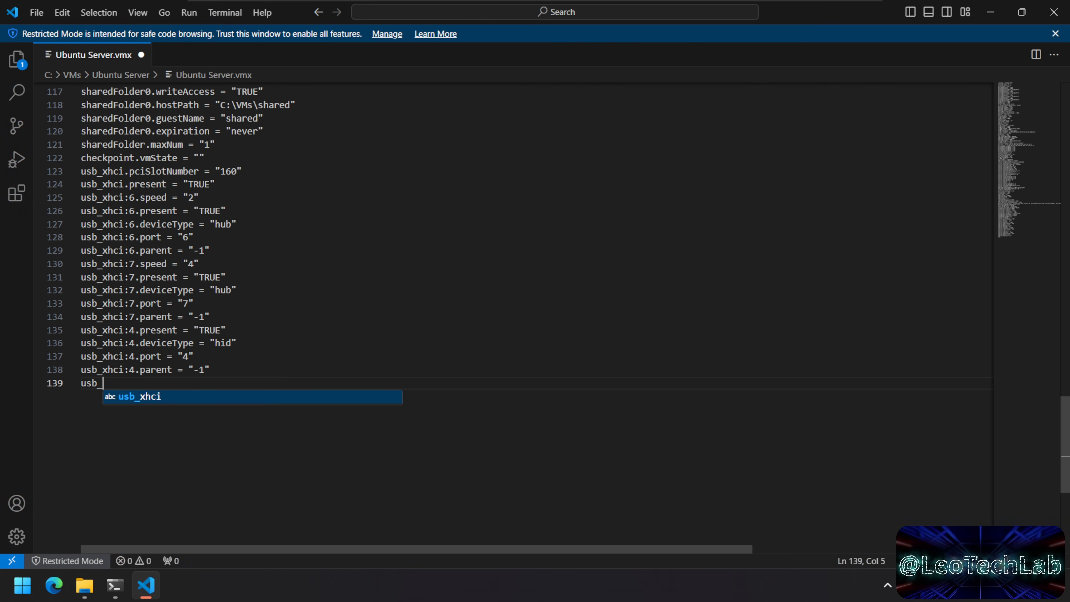
text(xhci)
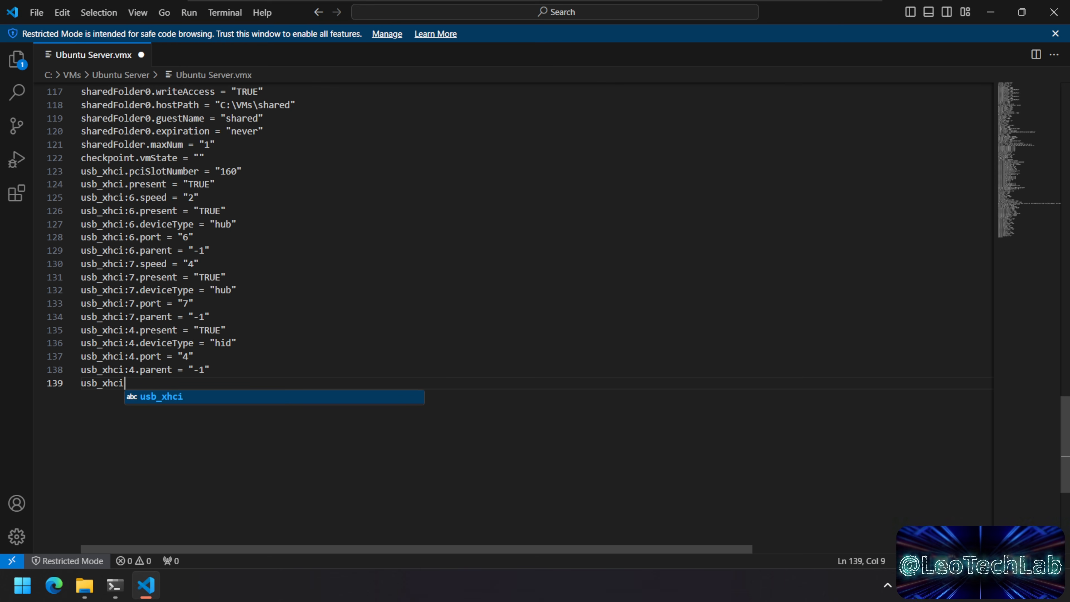
text(:)
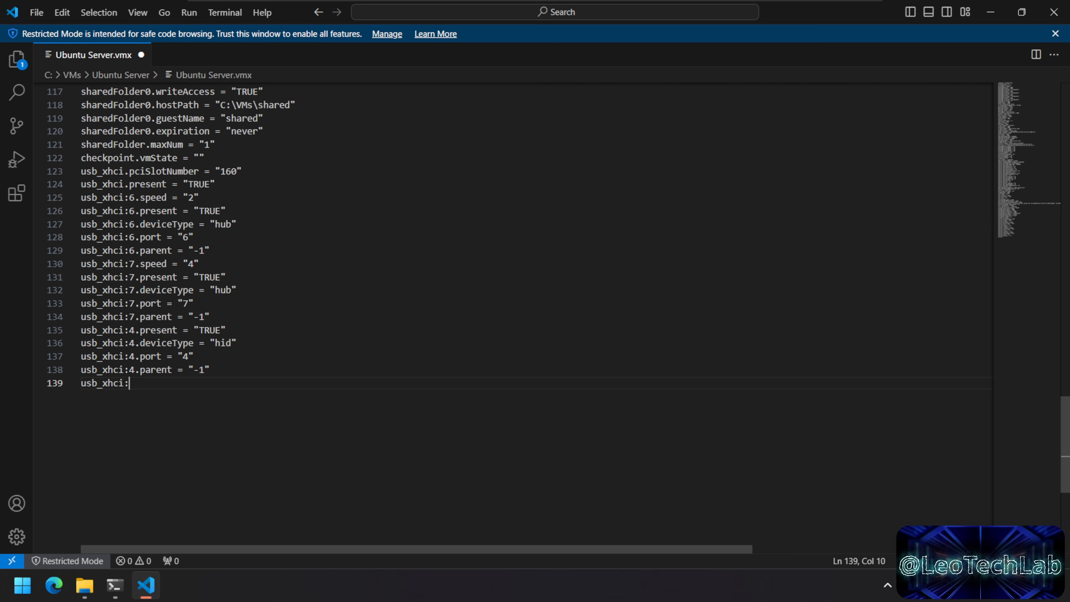
key(Left)
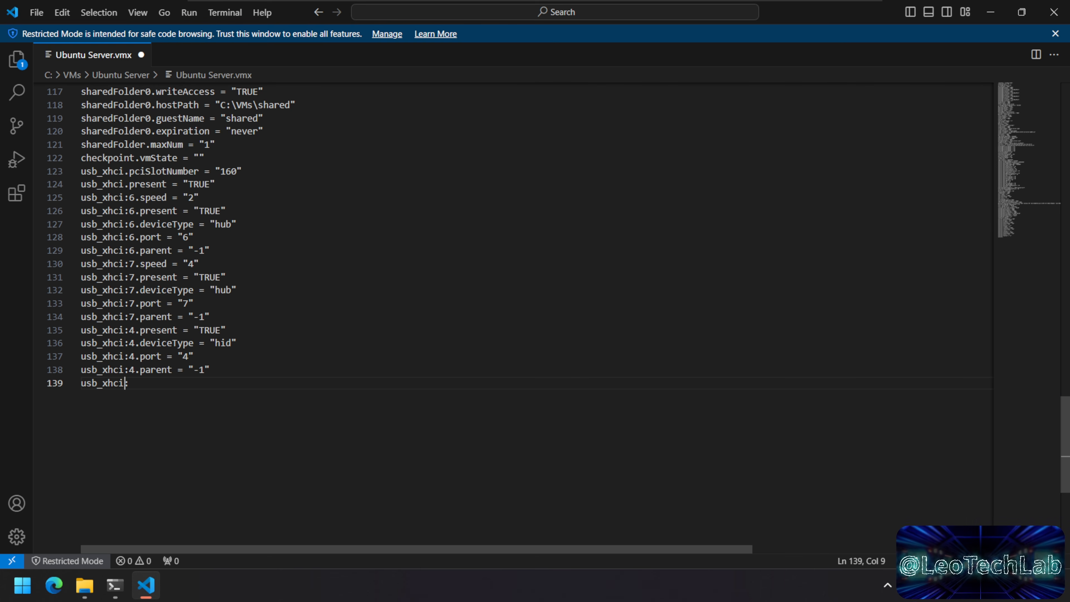
key(ctrl+shift+Left)
key(End)
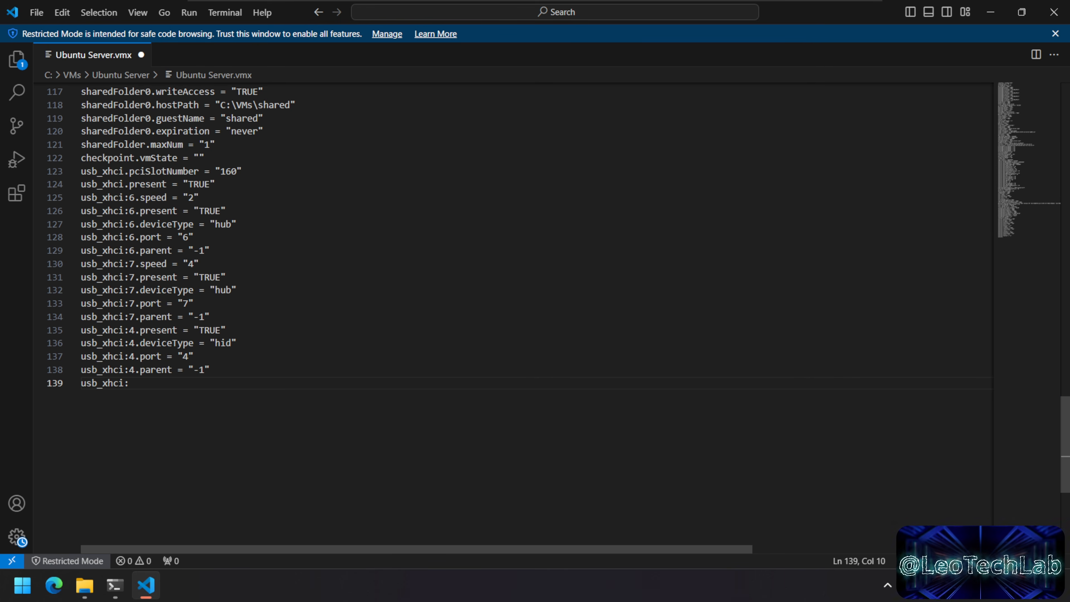
drag(81, 383, 126, 383)
click(131, 383)
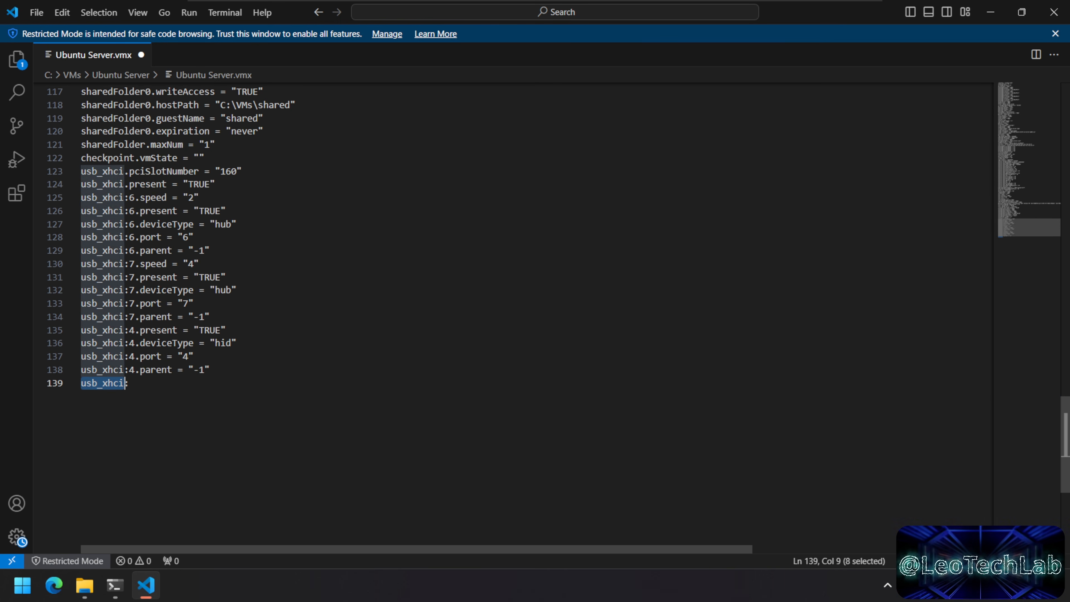
click(130, 383)
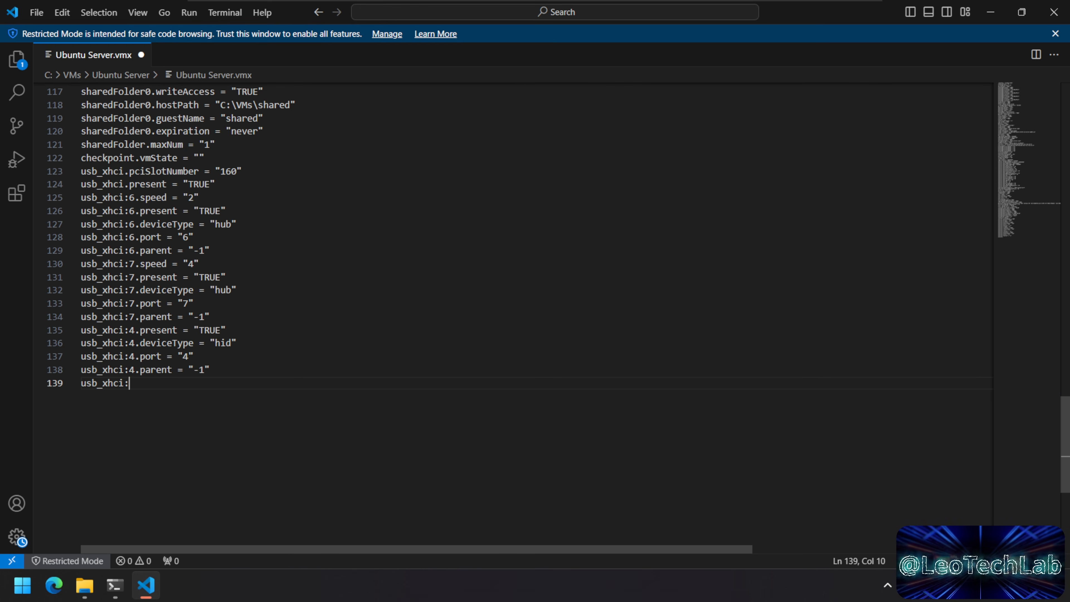
key(BackSpace)
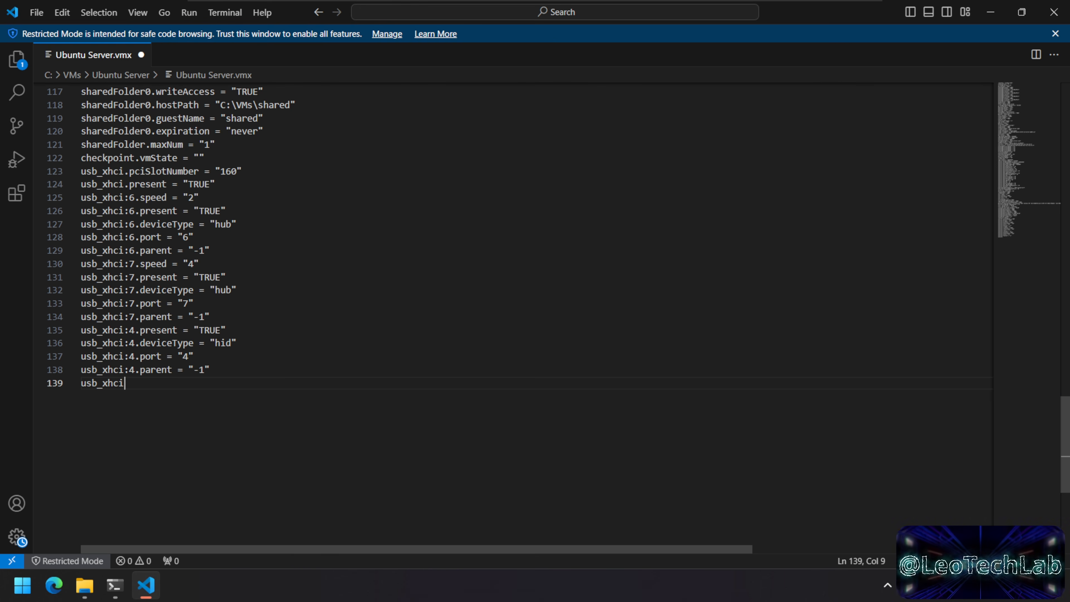
text(.autoConnect.device0)
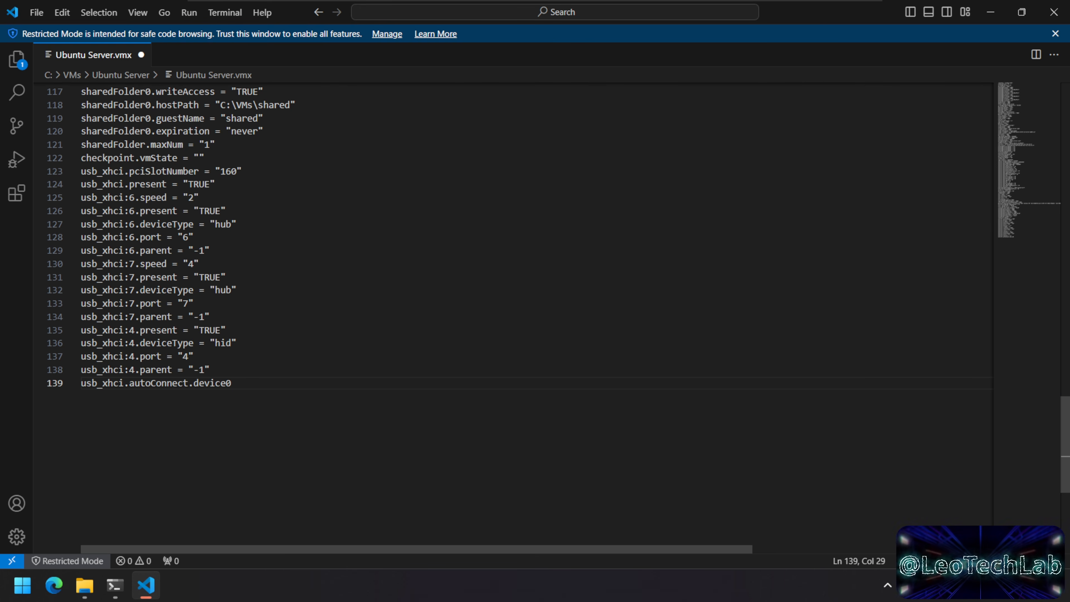
Step: Extend line 139 with = "vid:0x0c45 pid:0x", taking the vendor ID from lsusb
key(Return)
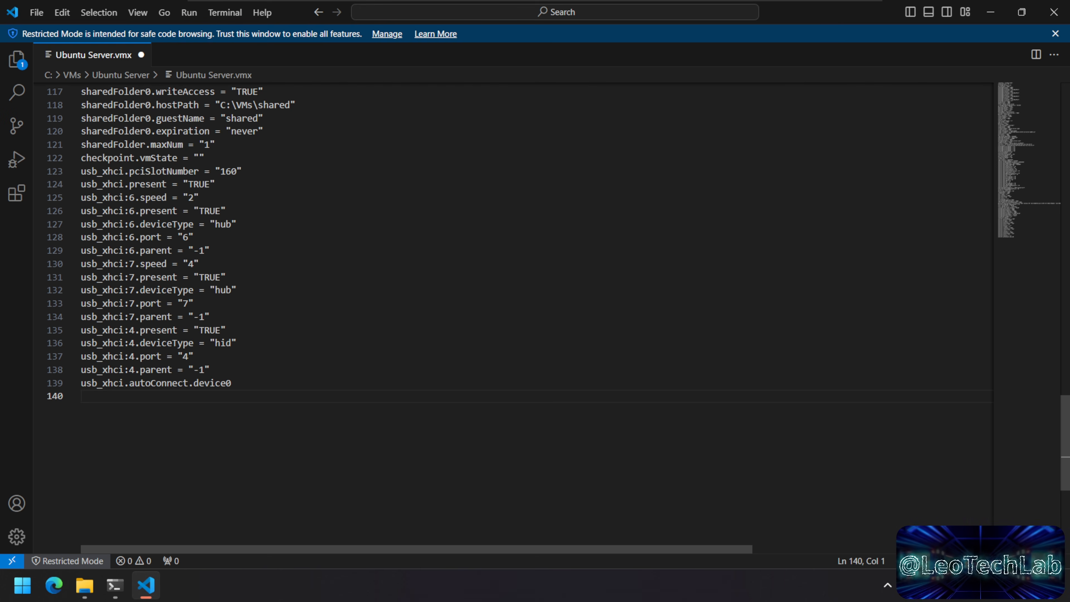
key(BackSpace)
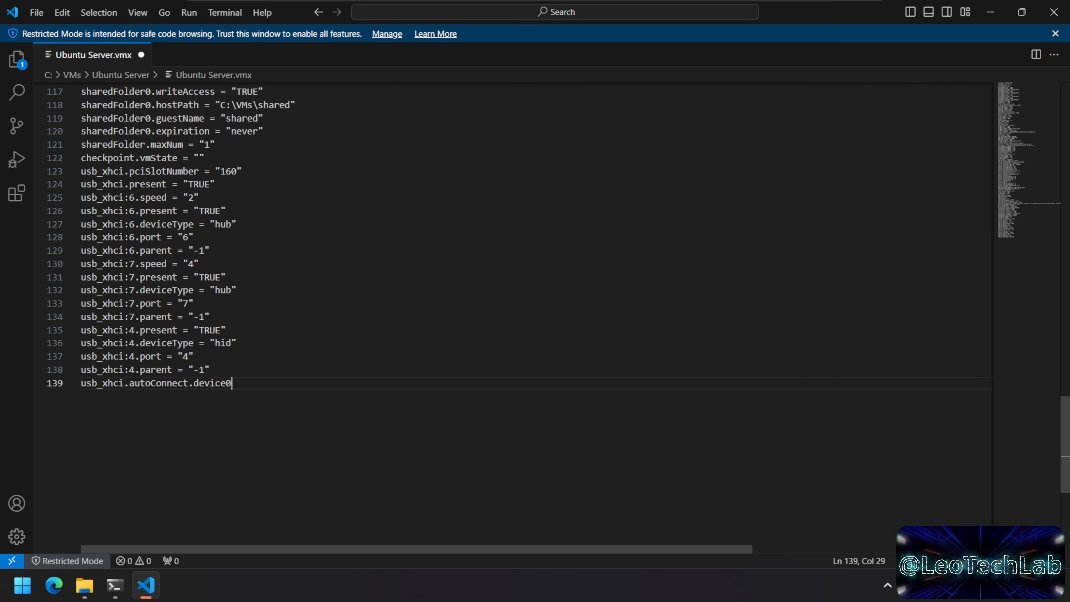
text(= "")
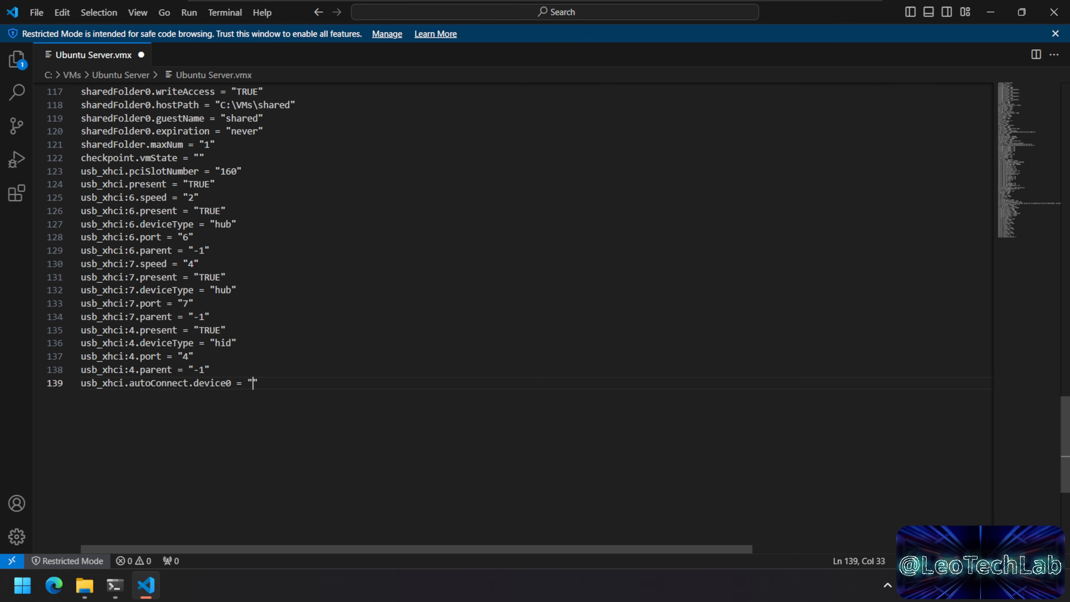
text(vid)
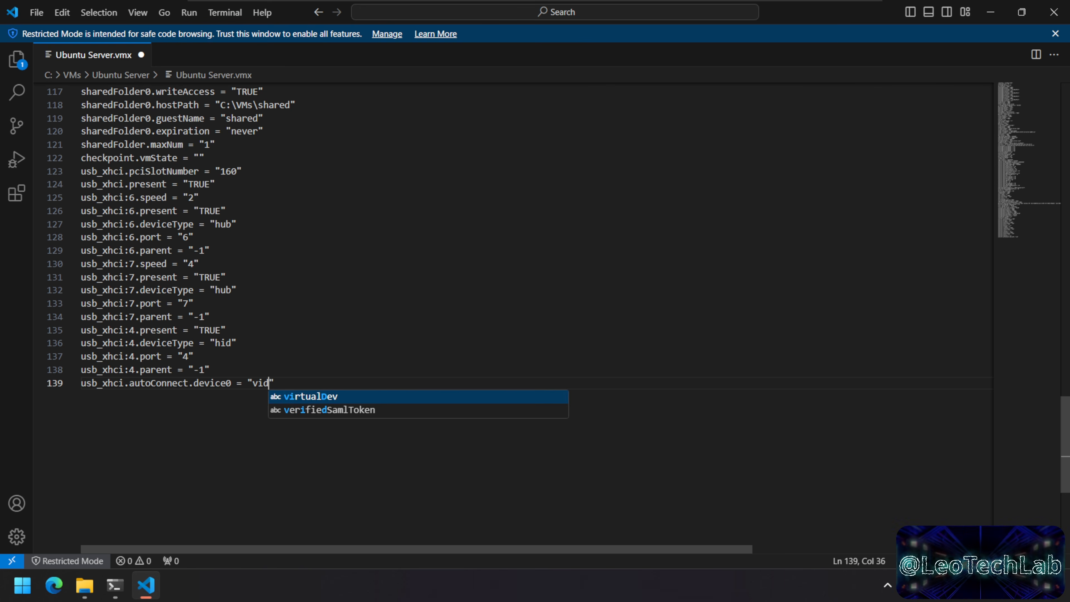
text(:)
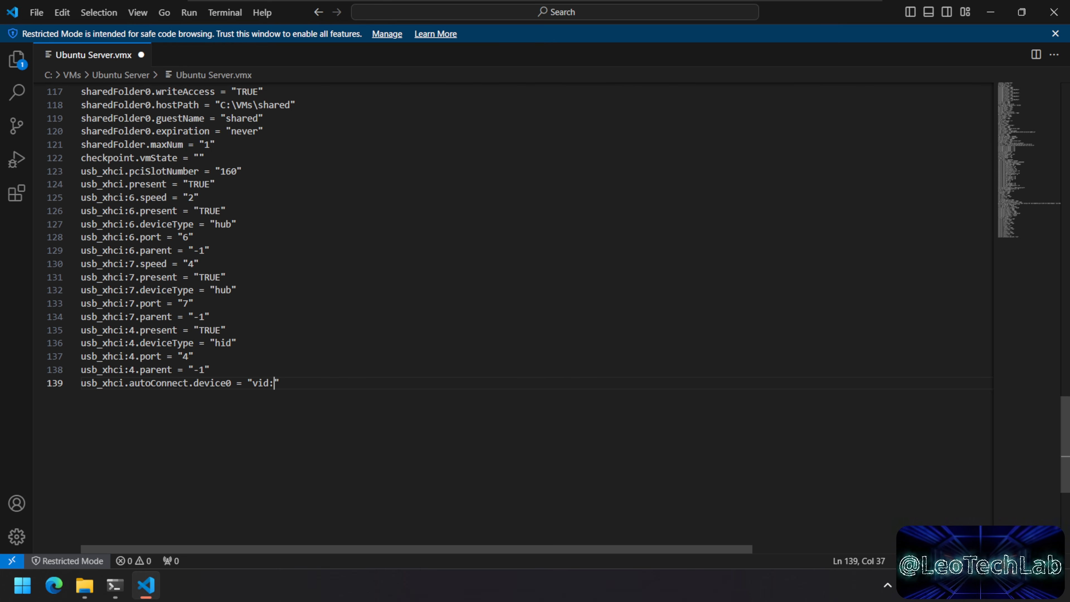
text(0)
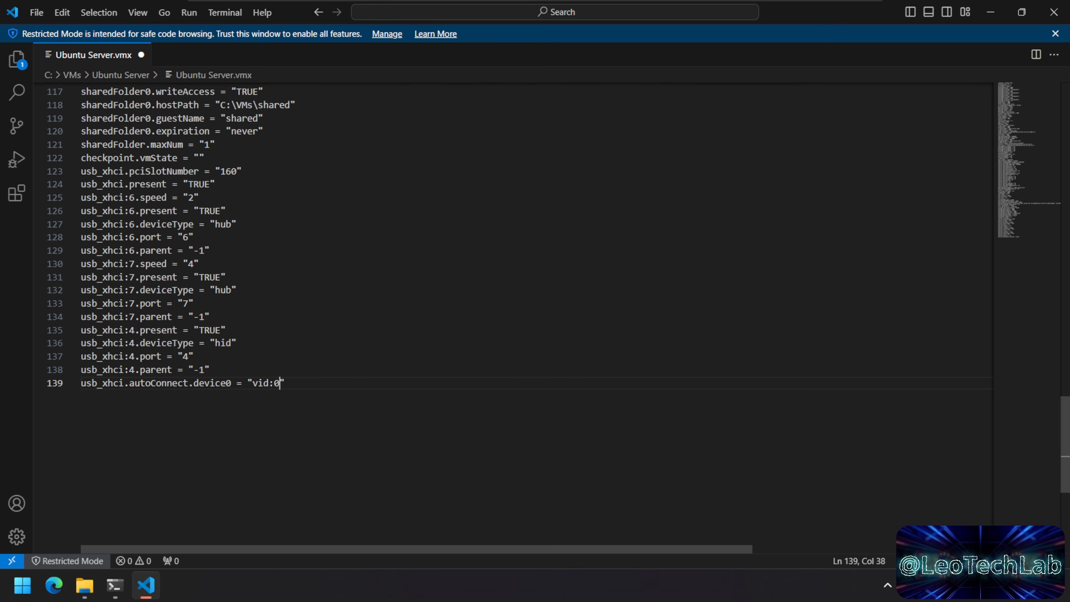
text(x)
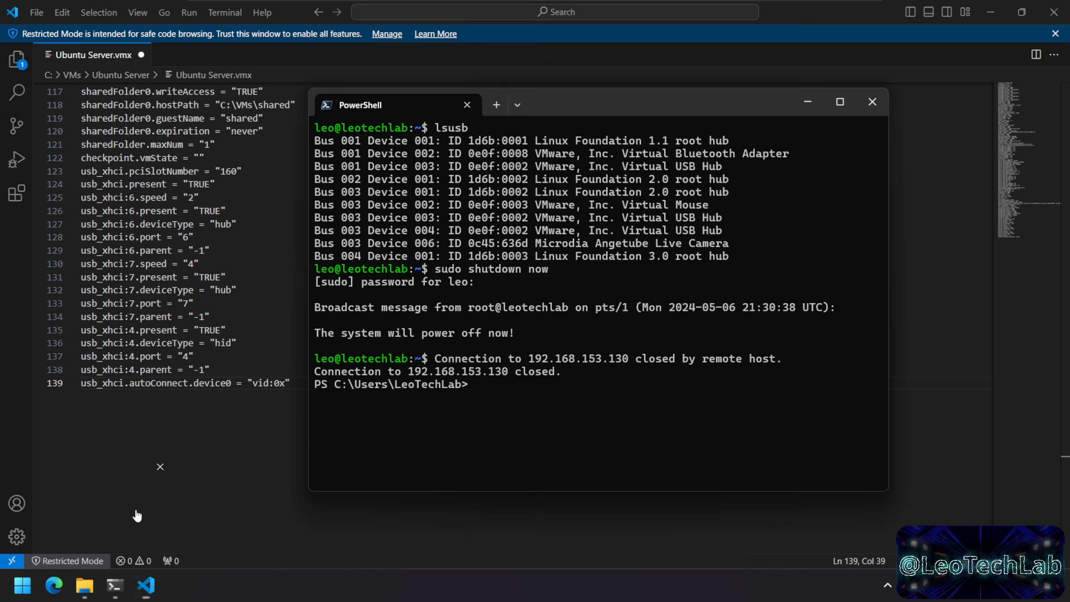
click(136, 515)
double_click(473, 245)
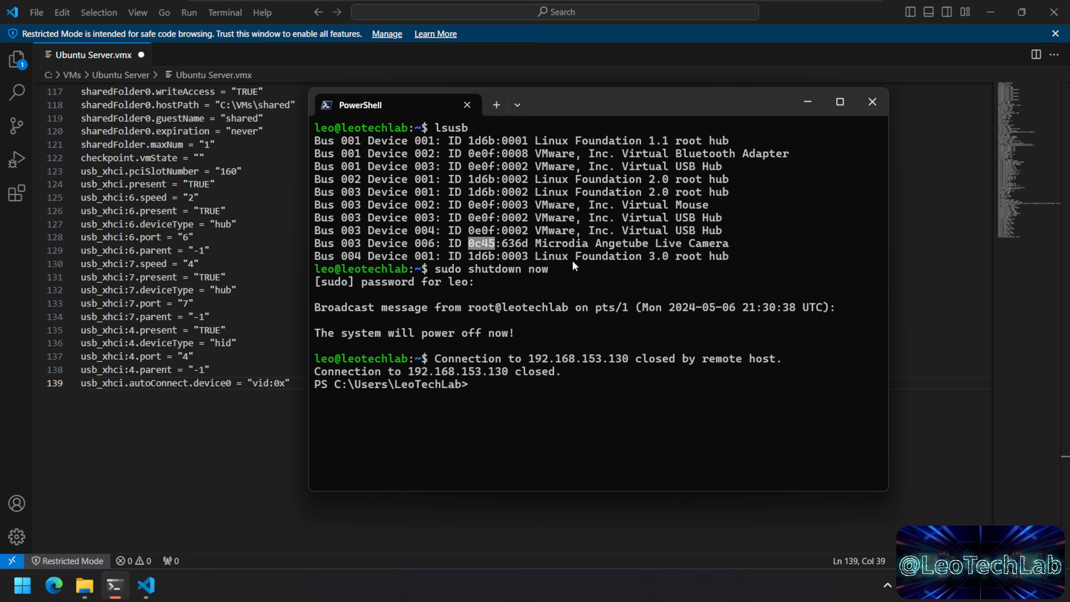
key(alt+Tab)
text(0c45)
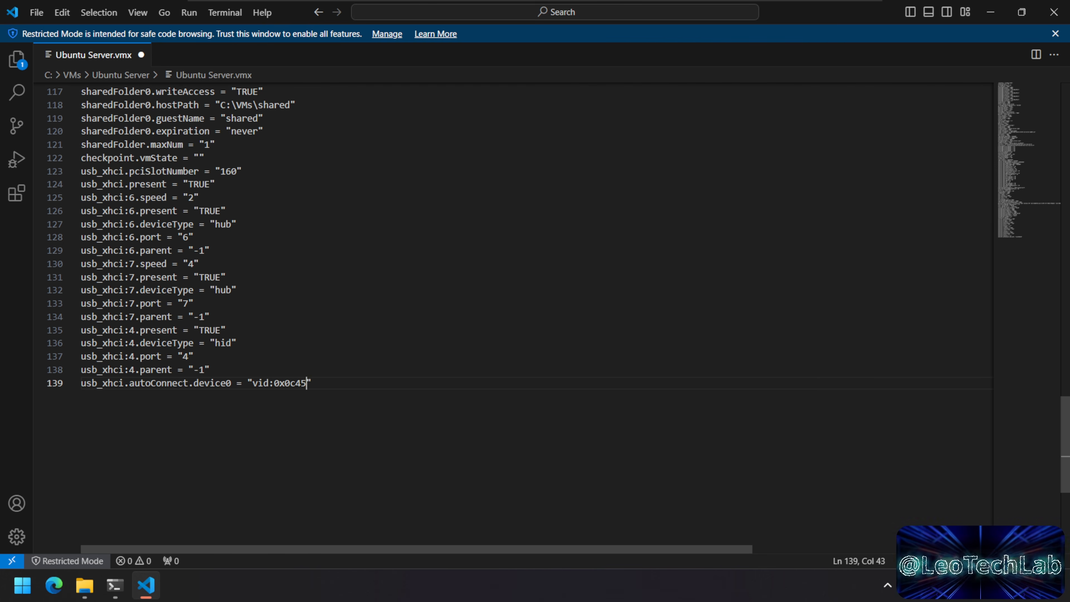
text( pid)
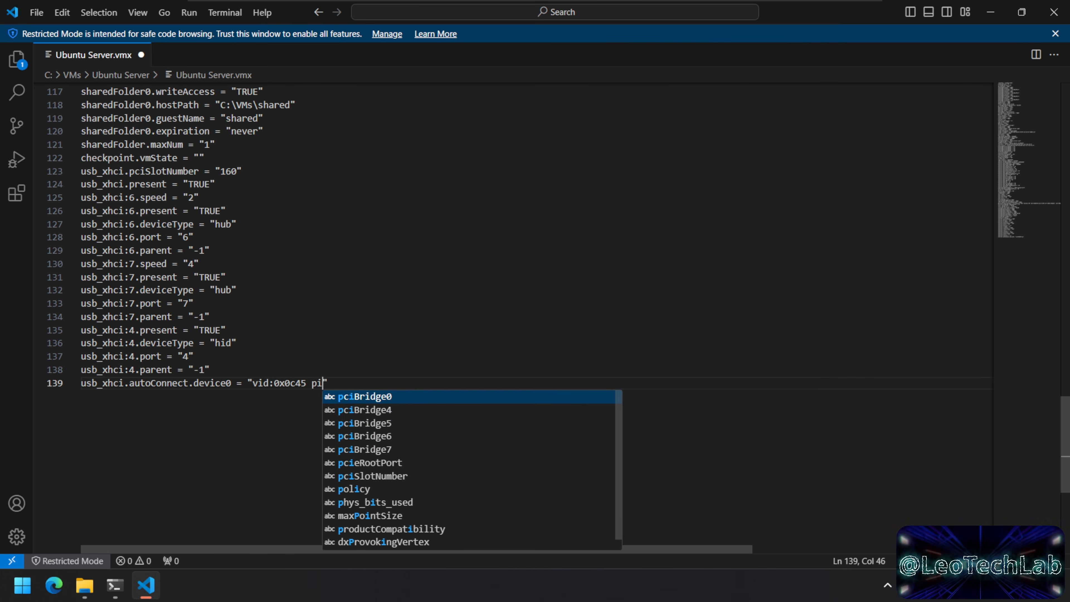
text(:)
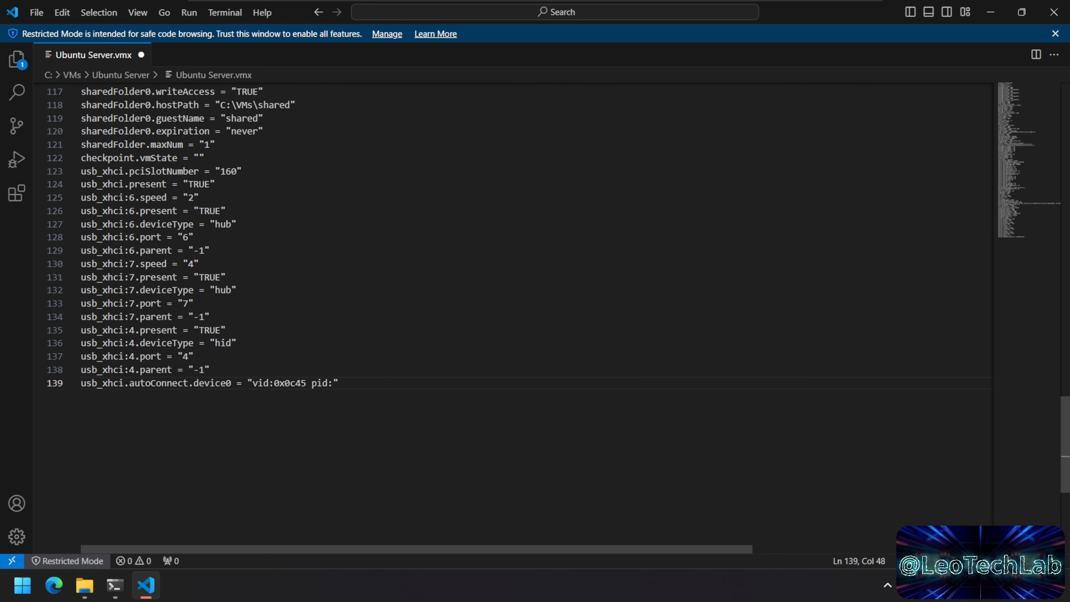
text(0x)
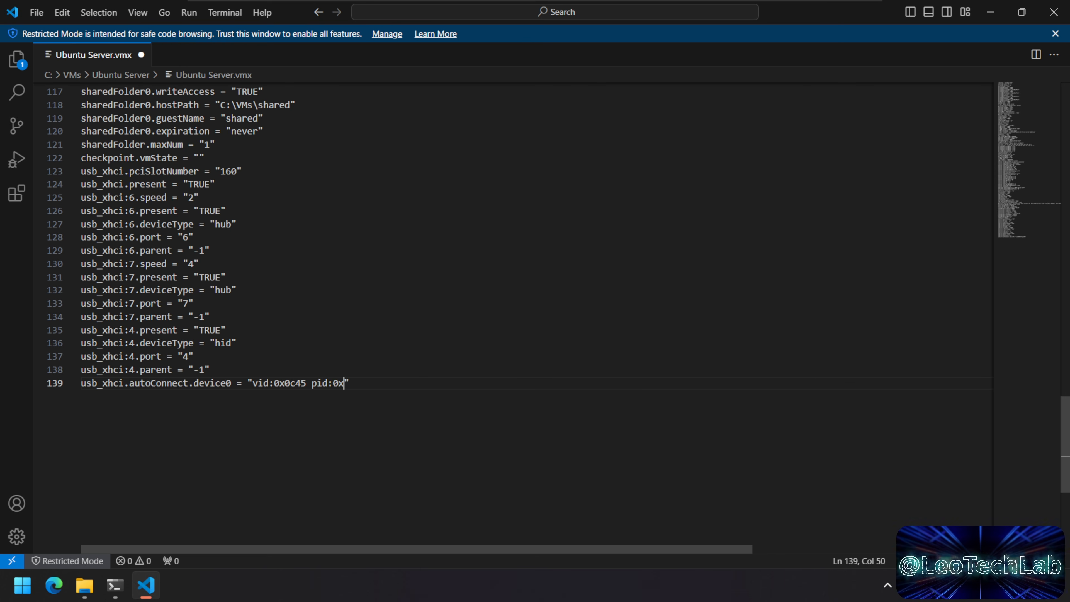
Step: Add product id 636d after pid:0x and save Ubuntu Server.vmx
click(116, 587)
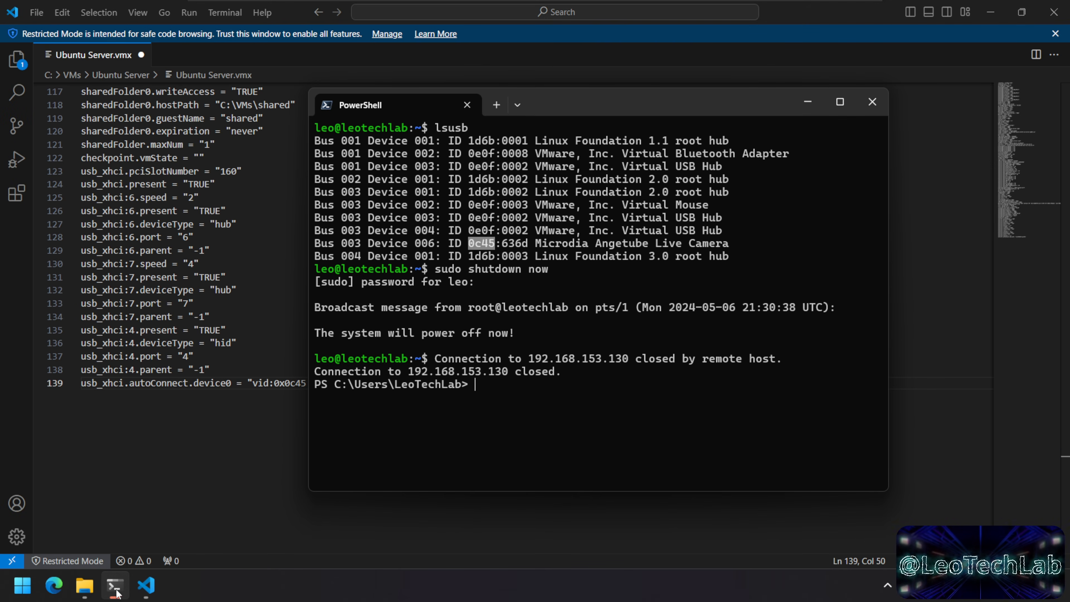
drag(503, 244, 526, 248)
click(266, 425)
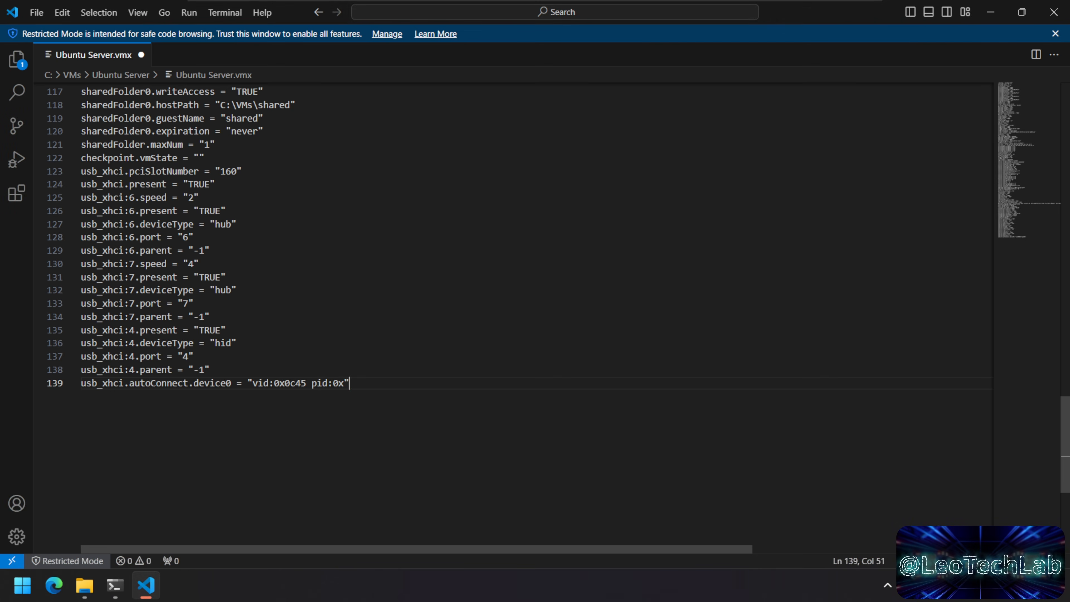
key(Left)
text(636d)
key(Right)
click(37, 13)
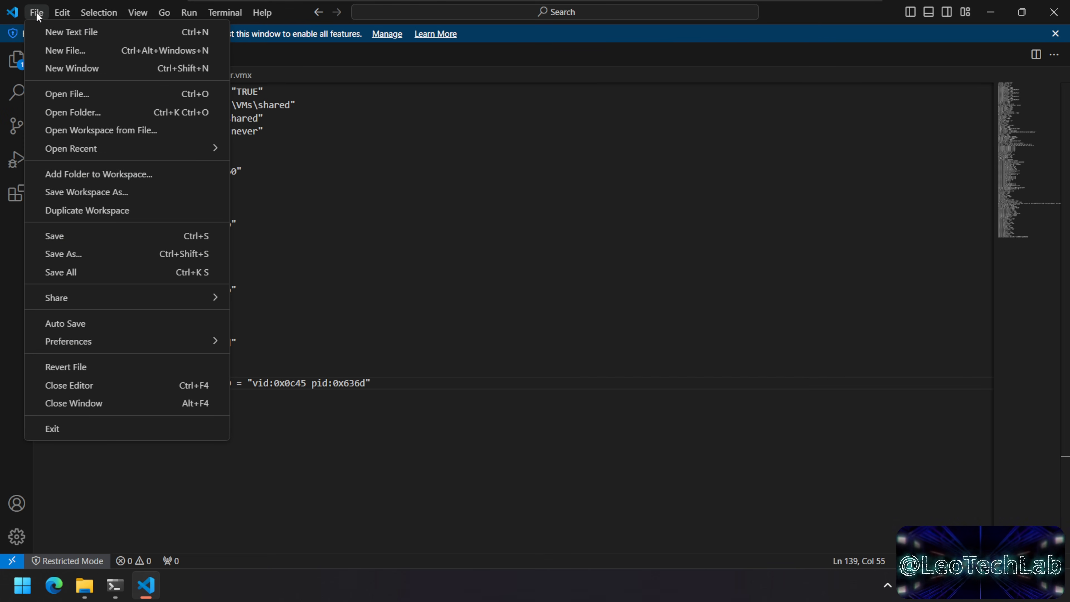
click(102, 237)
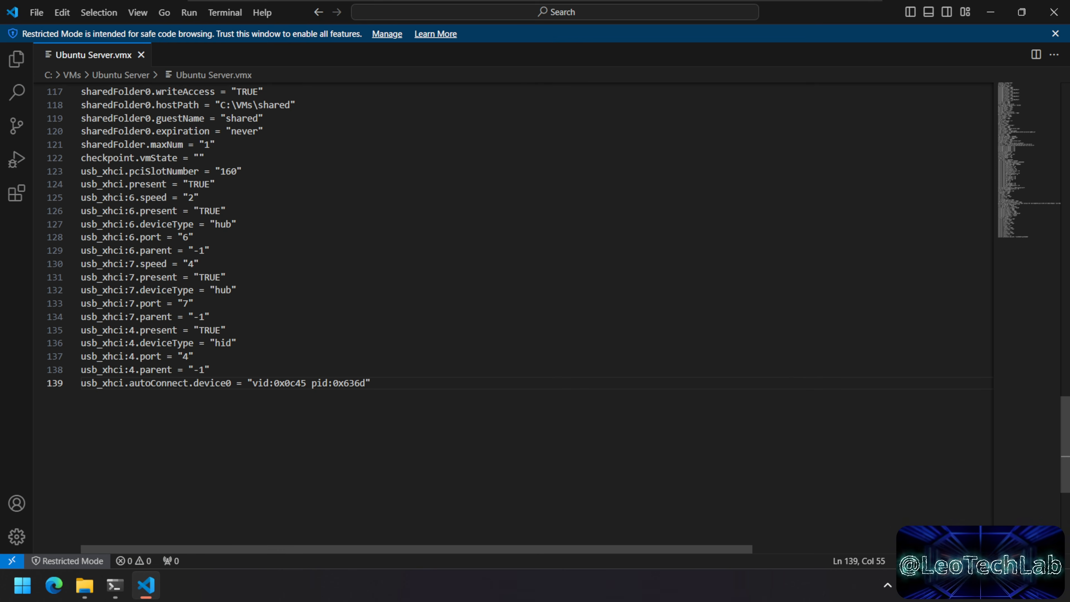
Step: Close Visual Studio Code and launch VMware Workstation 17 Player from the Start menu
click(1053, 13)
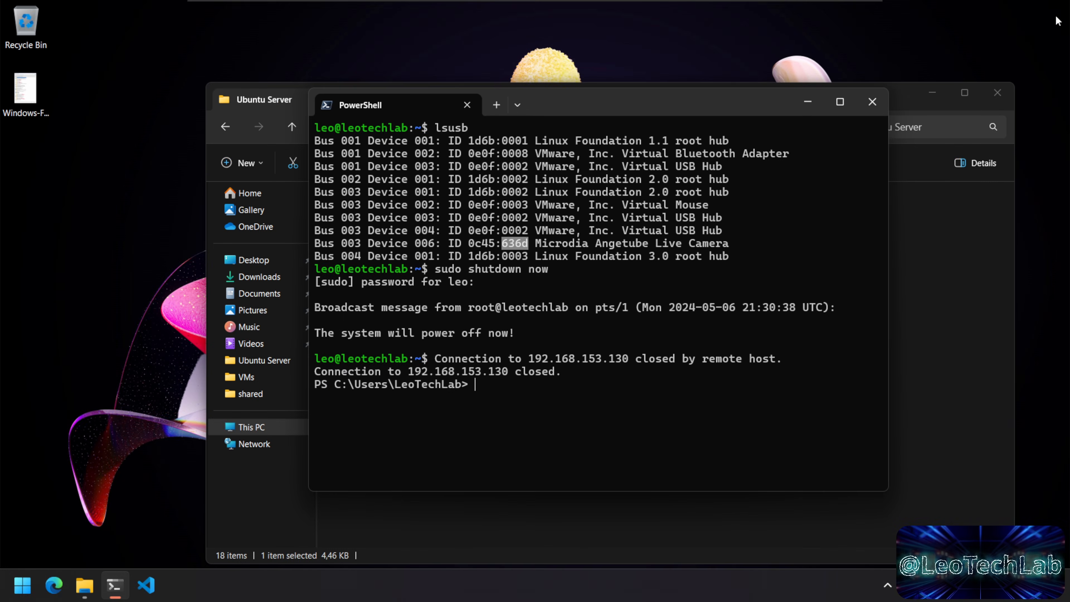
click(724, 419)
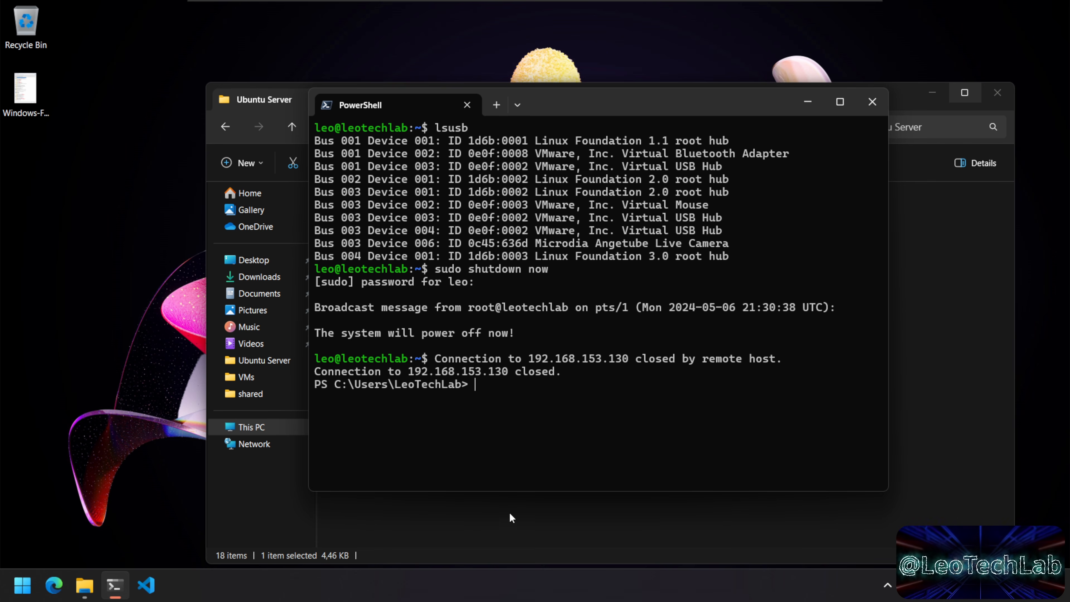
click(22, 585)
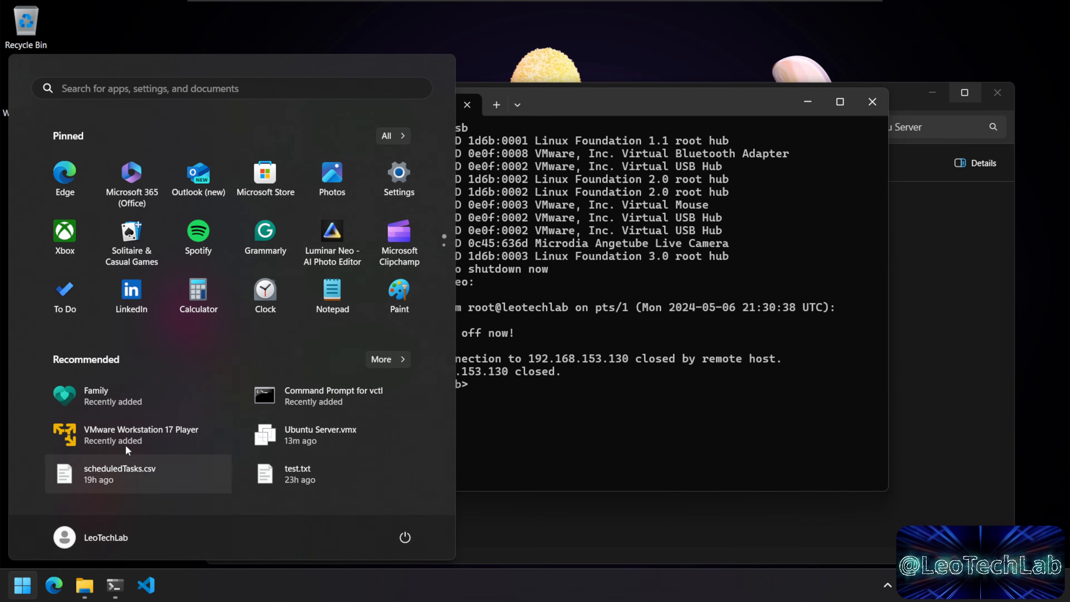
click(128, 436)
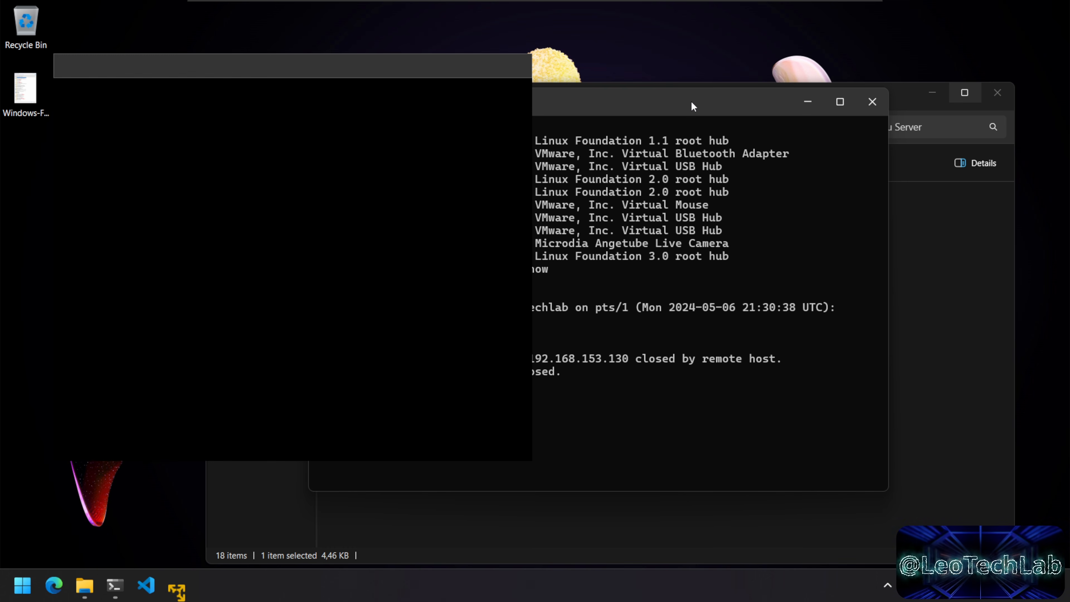
Step: Power on the Ubuntu Server VM and accept handing the USB webcam to it
drag(389, 76, 675, 80)
click(382, 154)
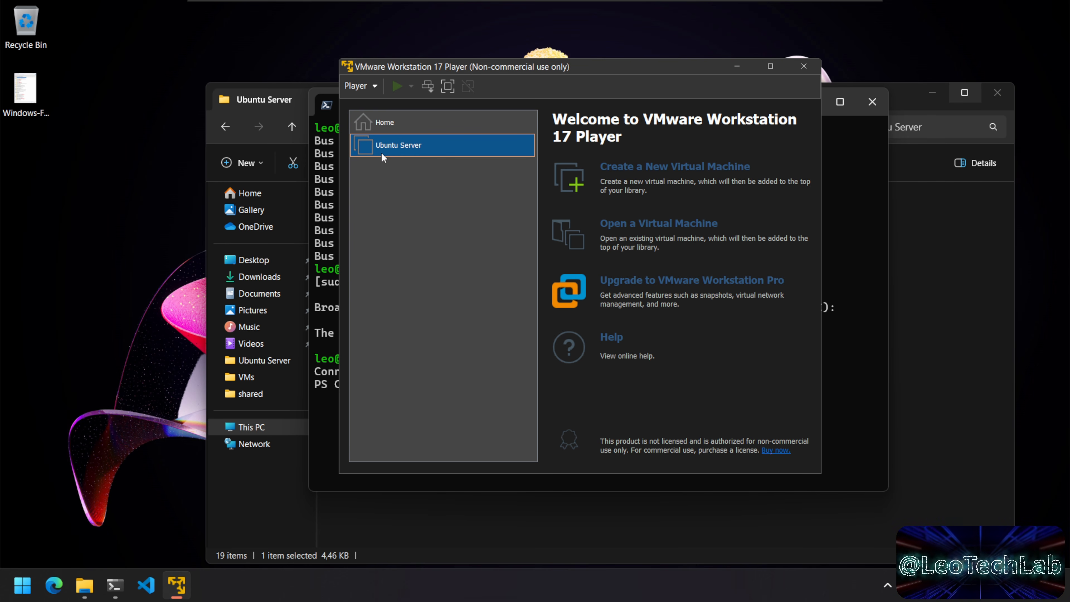
click(615, 411)
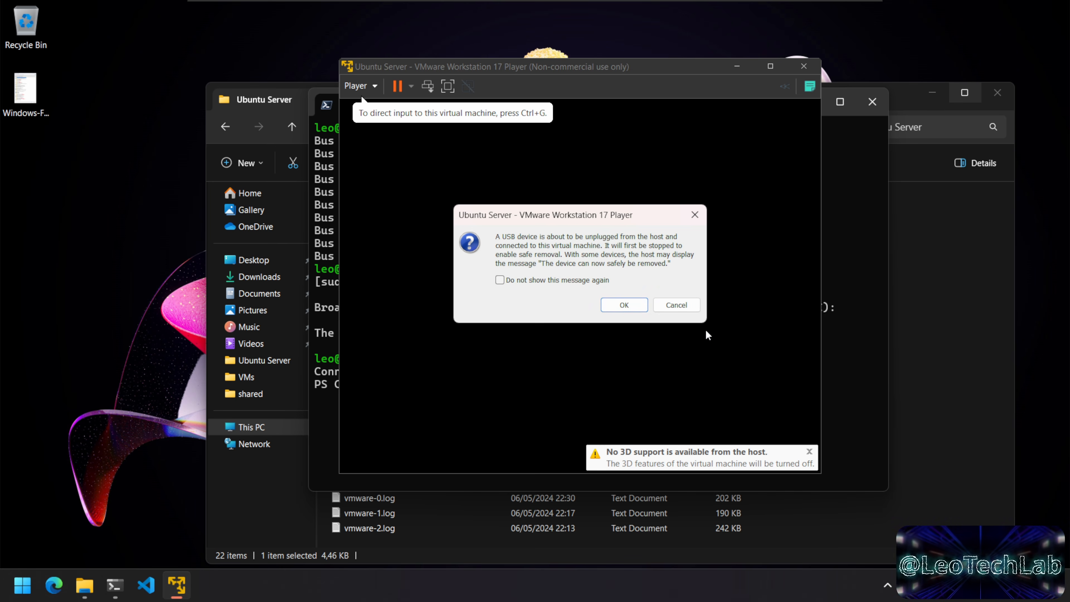
click(617, 306)
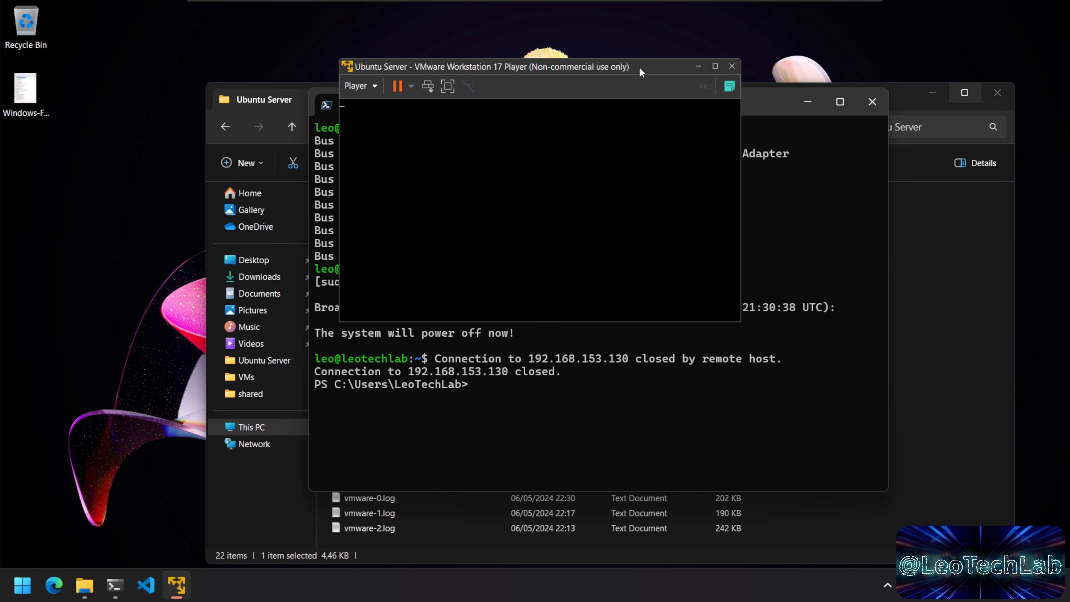
Step: Forget the Microdia Angetube Live Camera's connection rule under Removable Devices, then recheck its status
click(361, 85)
mouse_move(436, 145)
mouse_move(502, 196)
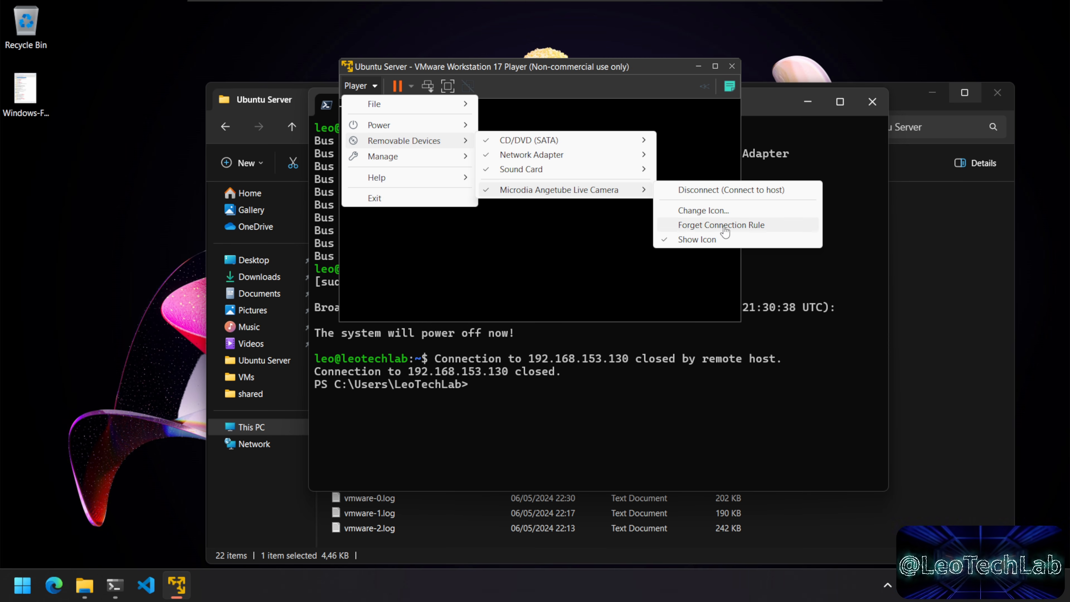
click(739, 228)
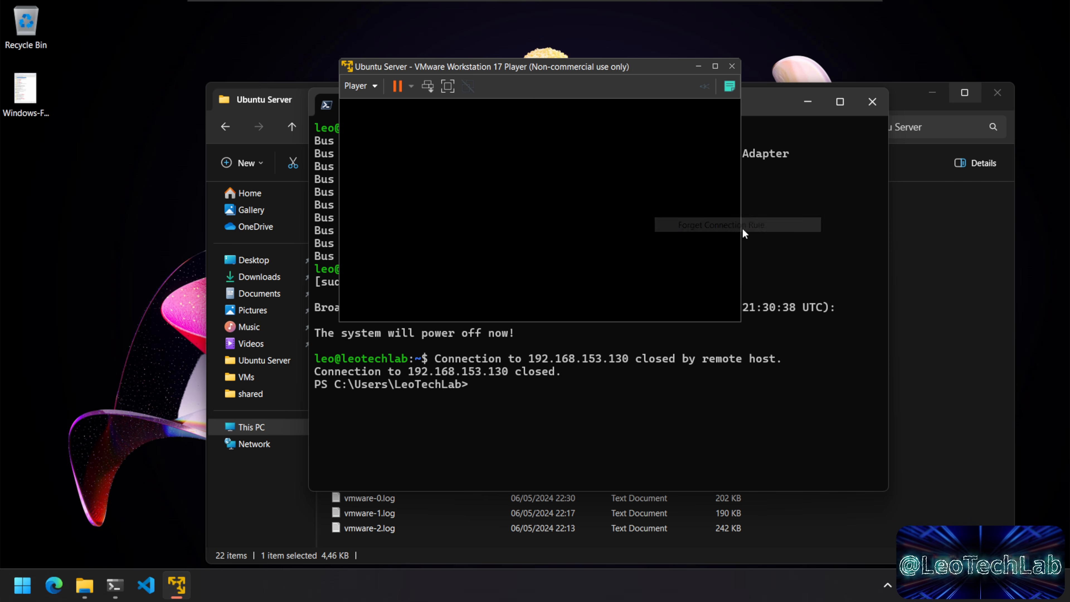
click(360, 85)
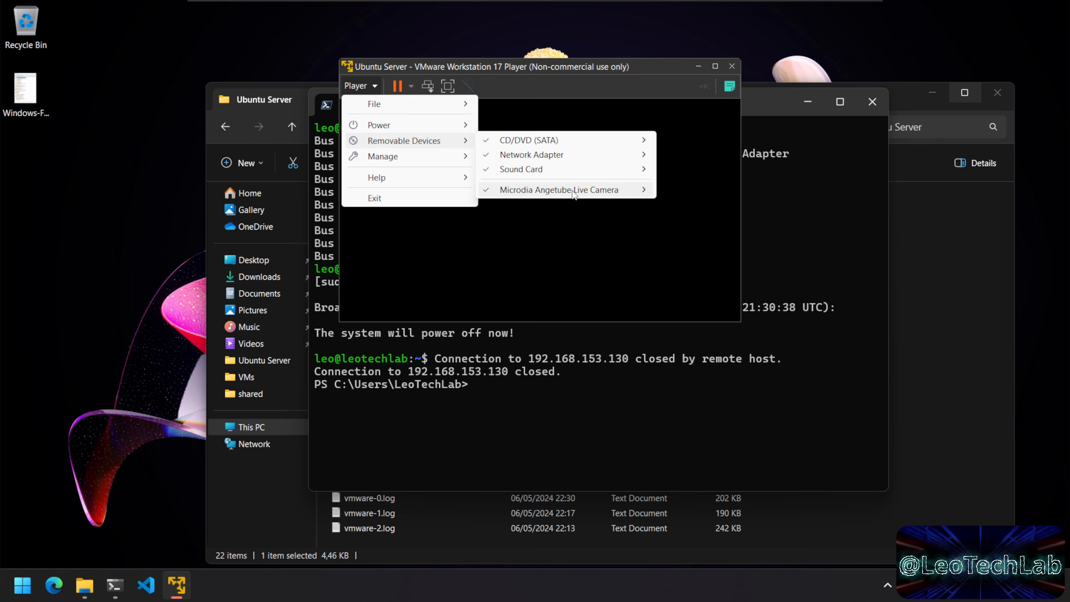
mouse_move(572, 191)
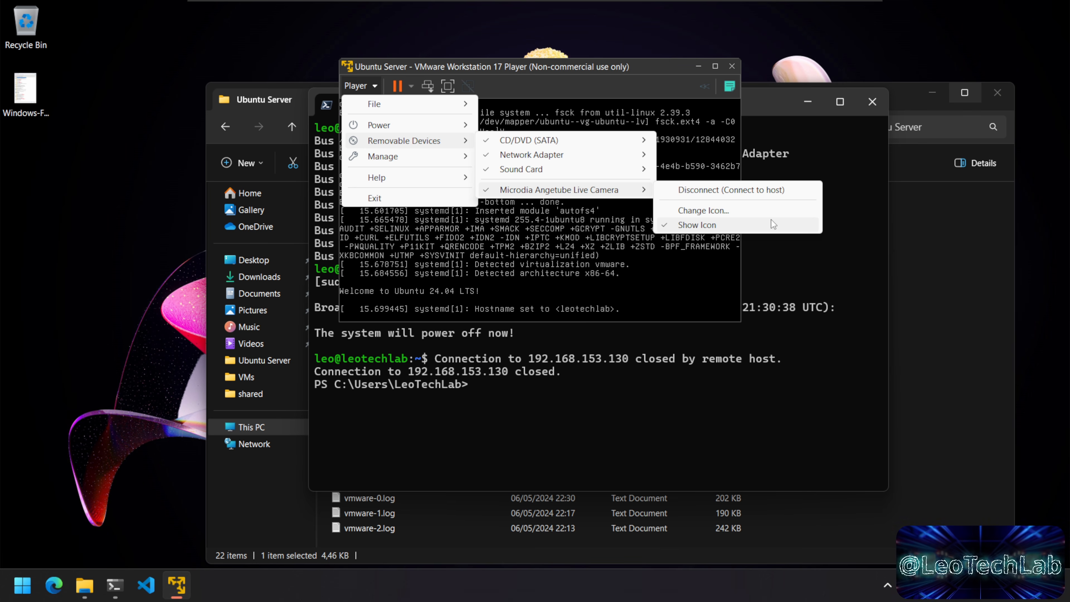
Step: Dismiss the device menus and move the VM console up-left while it boots to login
click(650, 65)
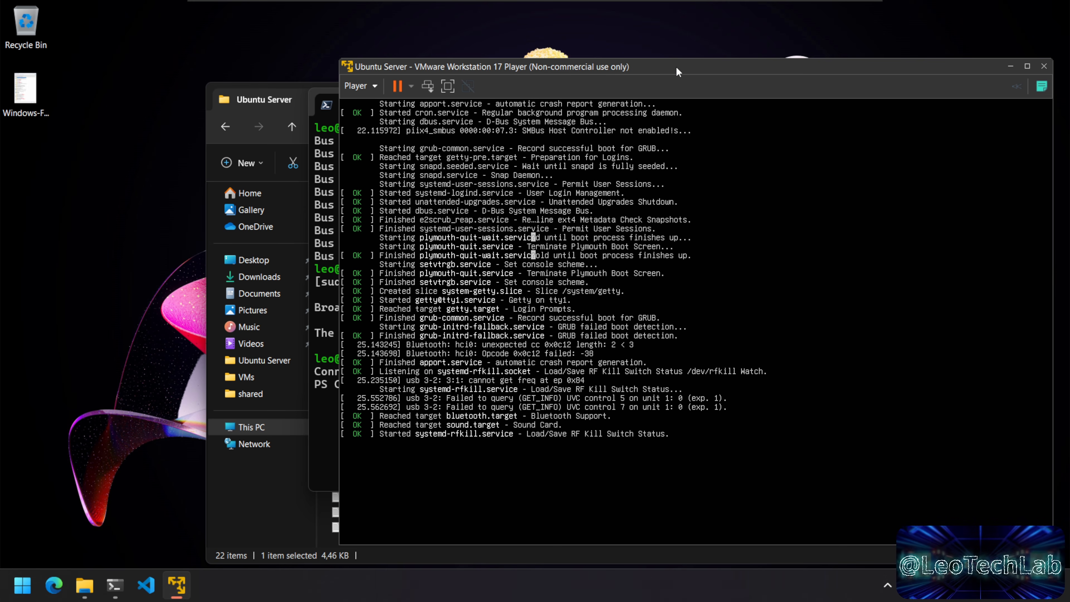
drag(674, 66, 614, 38)
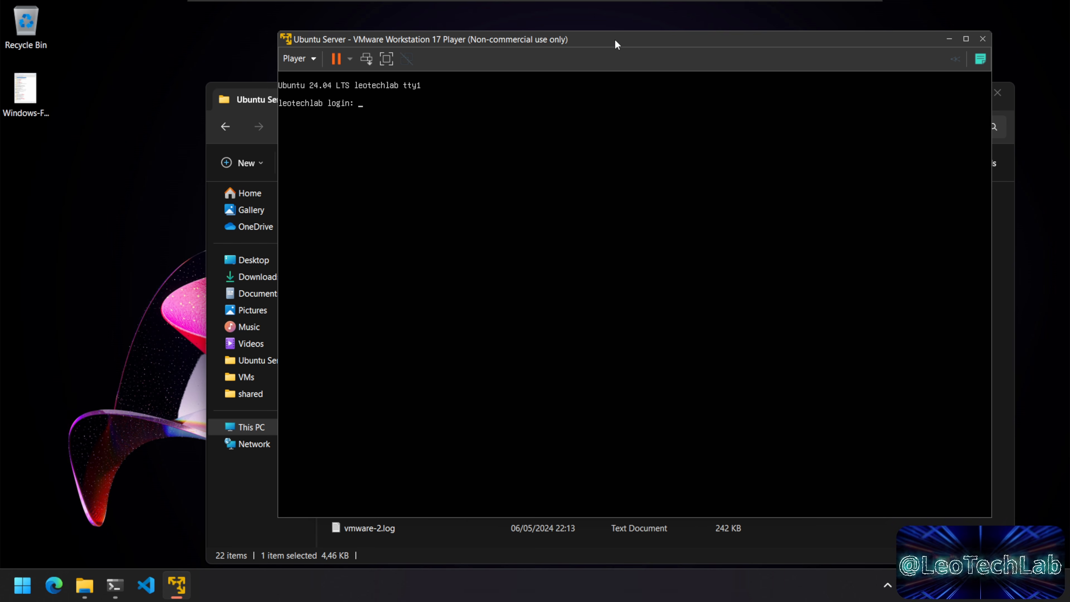
Step: Log into the Ubuntu Server console with the user's account and run shutdown now
click(298, 58)
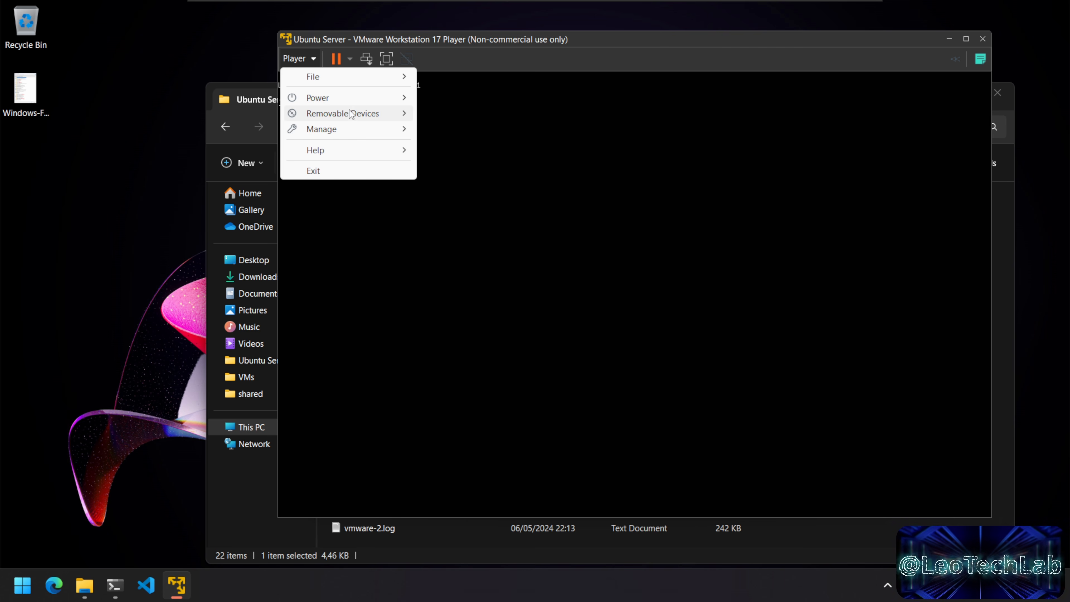
mouse_move(353, 115)
click(114, 584)
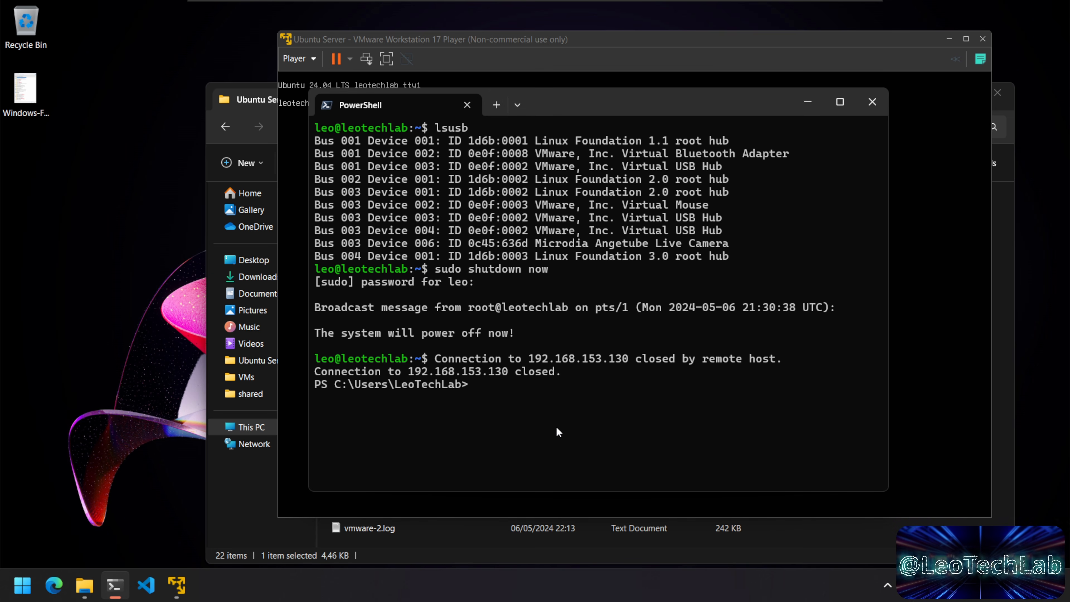
click(300, 72)
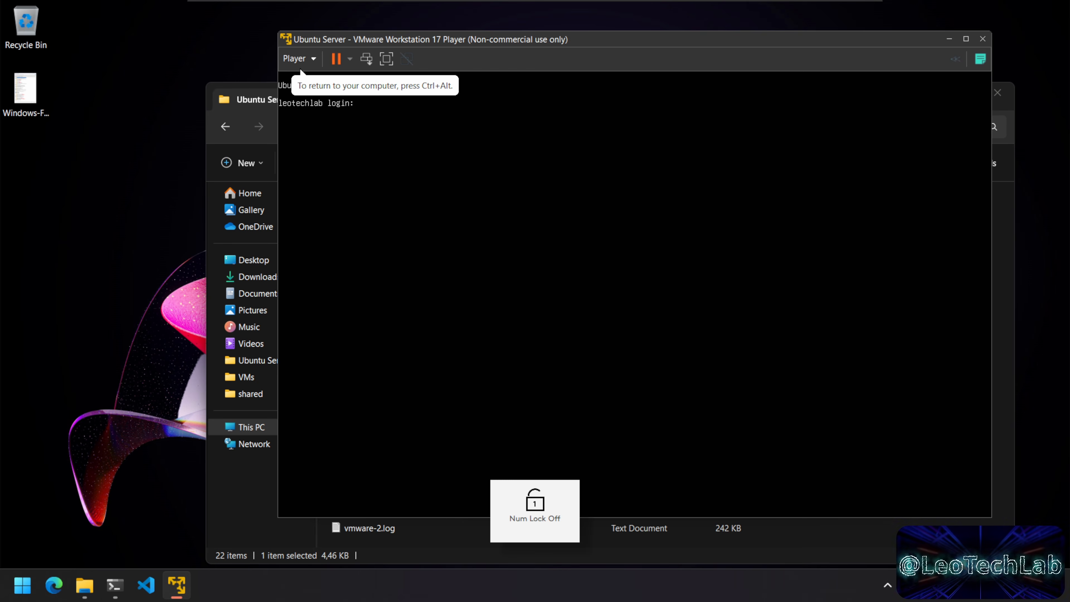
text(leo)
key(Return)
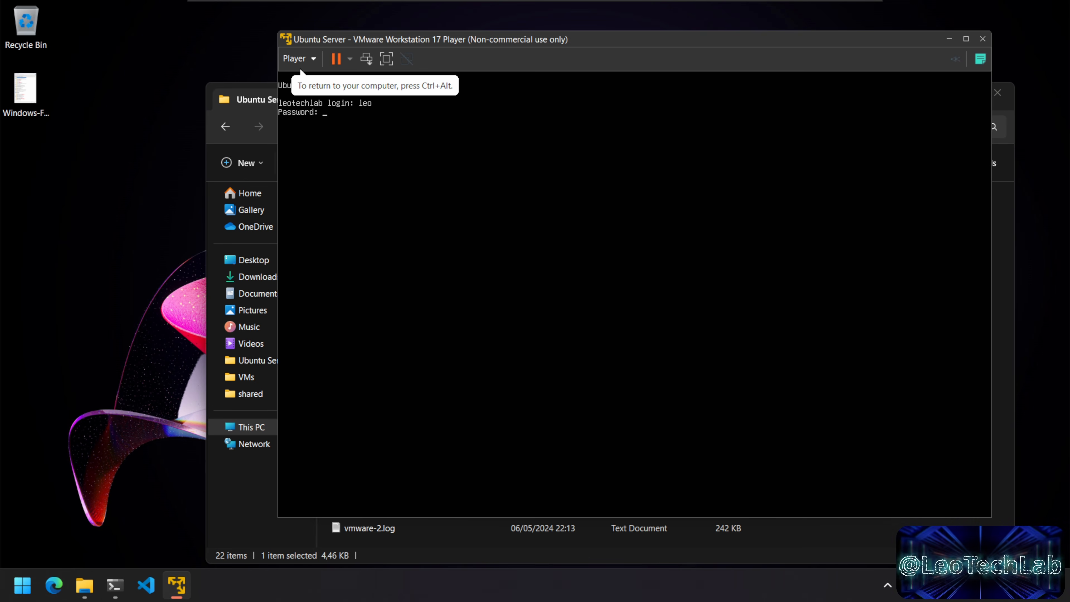
key(Return)
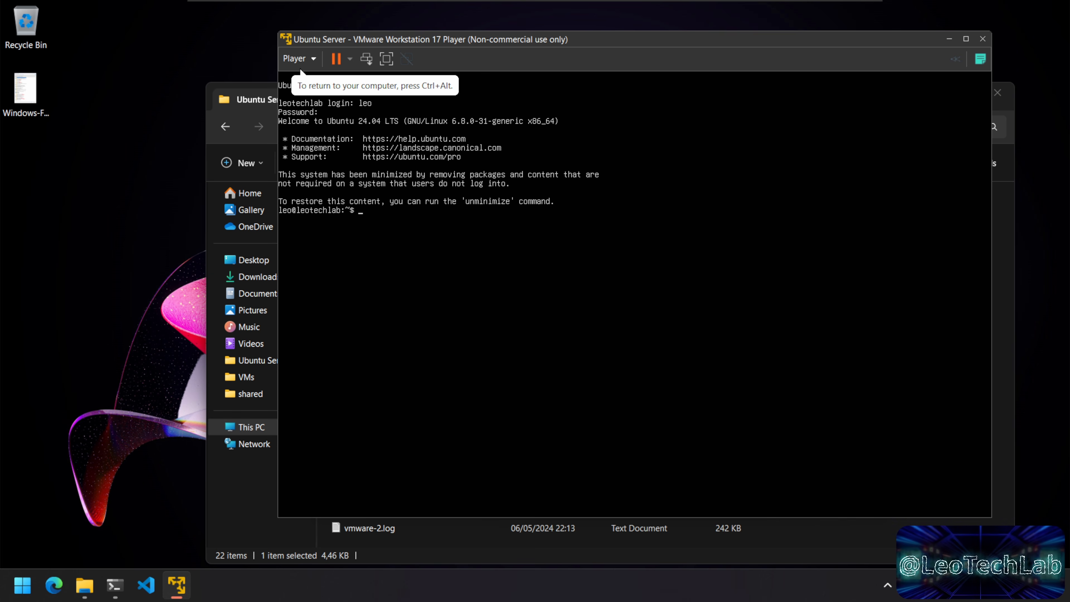
text(shutdown now)
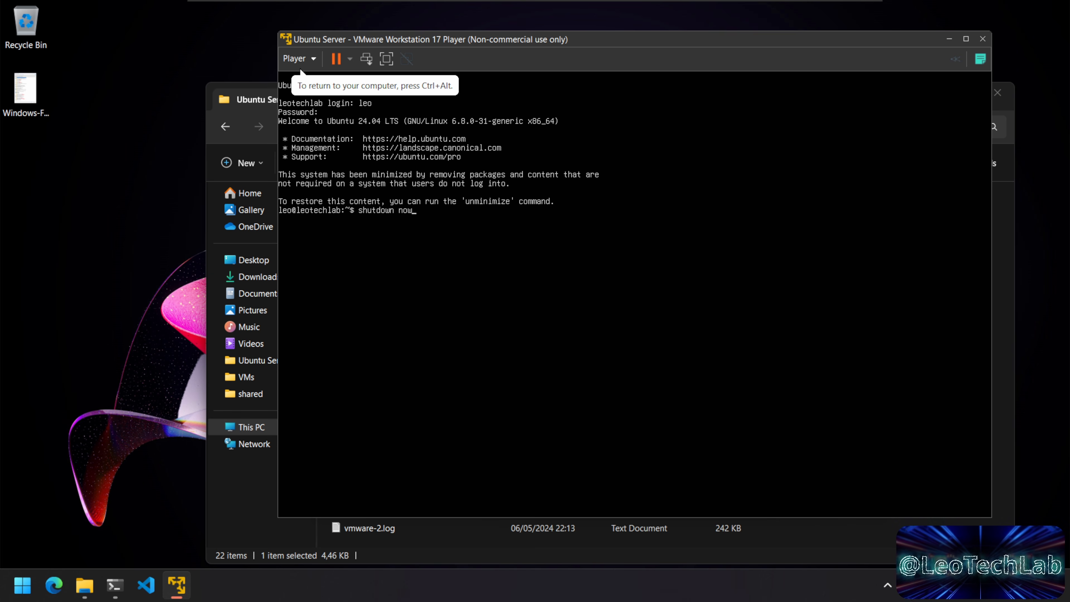
key(Return)
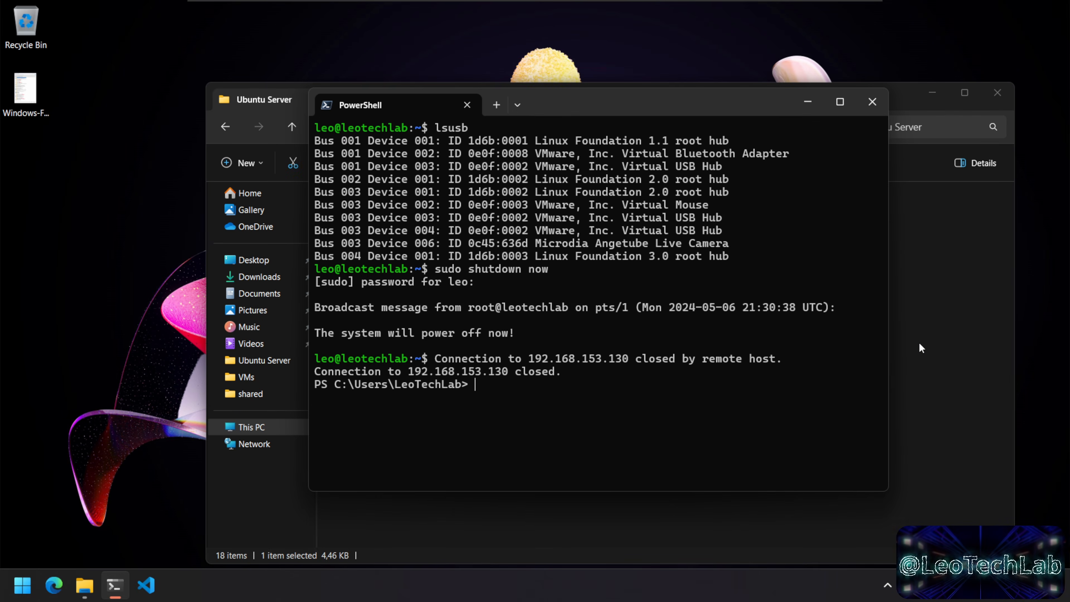
Step: Open Ubuntu Server.vmx from File Explorer in Visual Studio Code
click(958, 379)
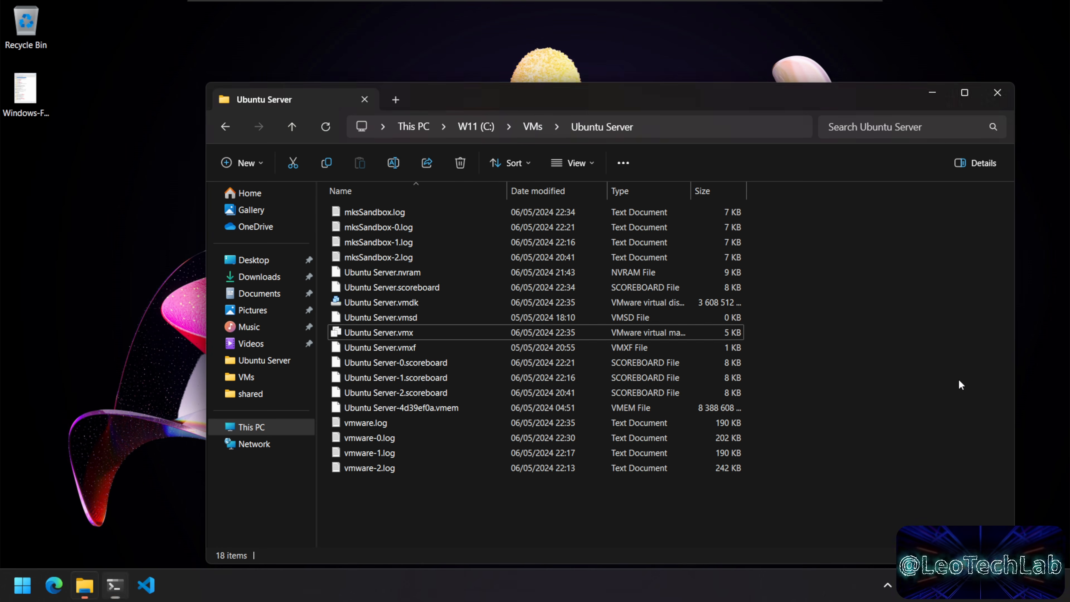
right_click(393, 333)
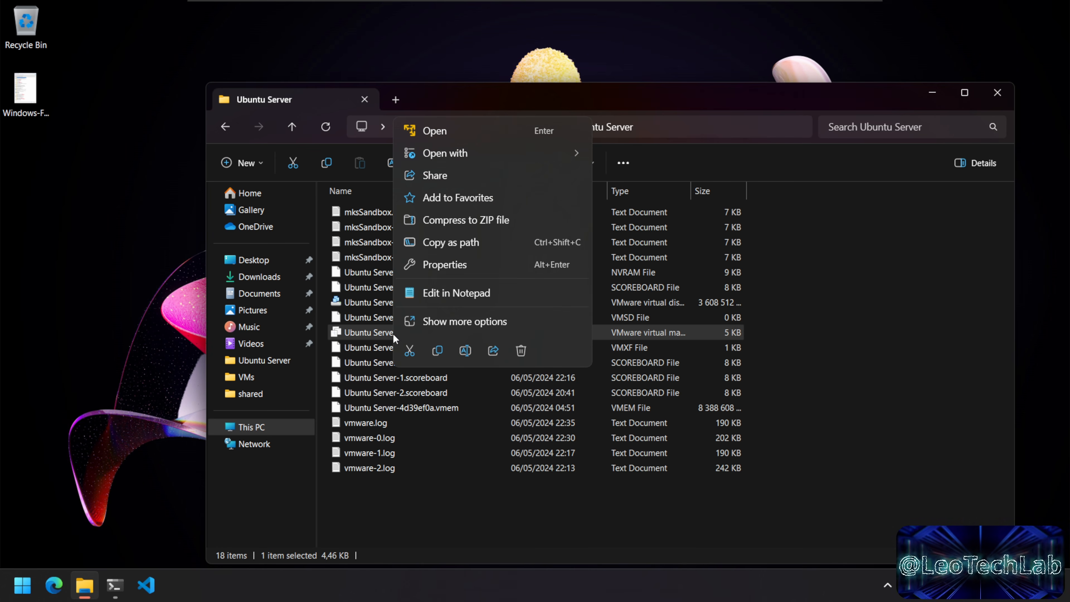
mouse_move(541, 156)
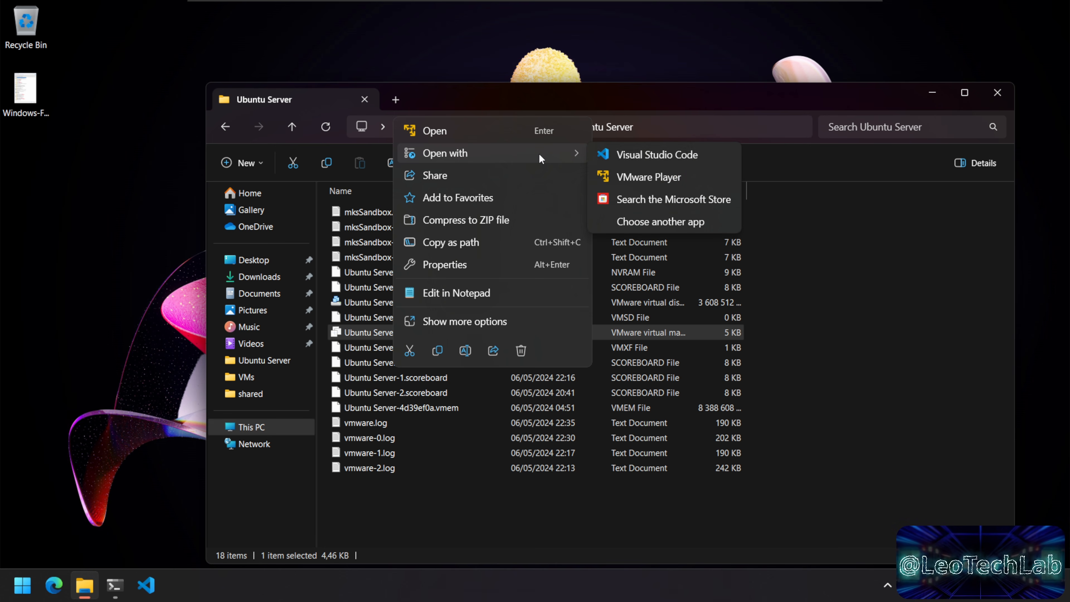
click(687, 152)
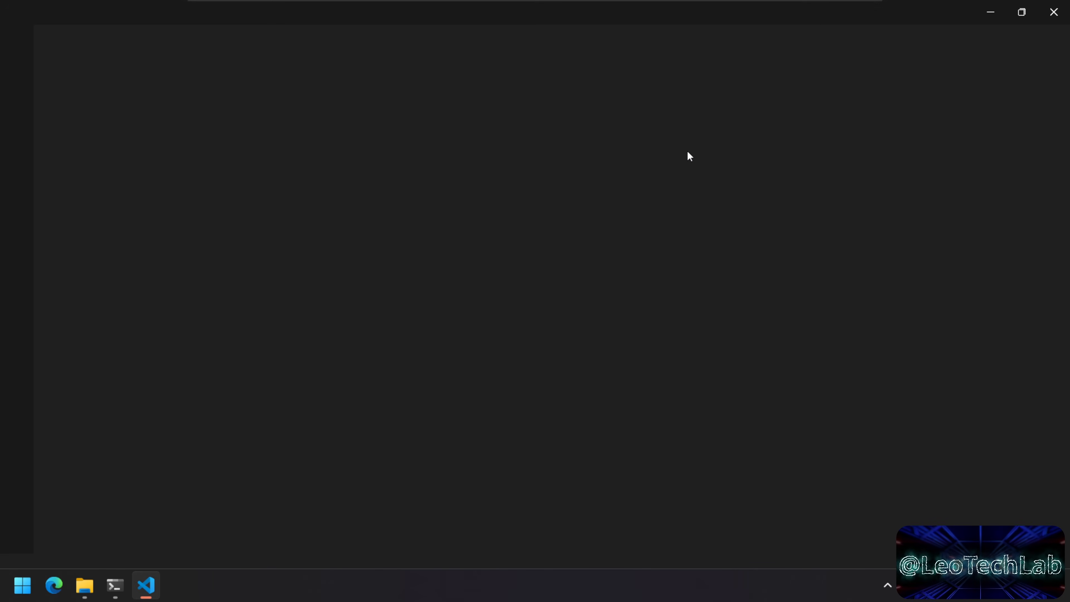
scroll(623, 209, down, 10)
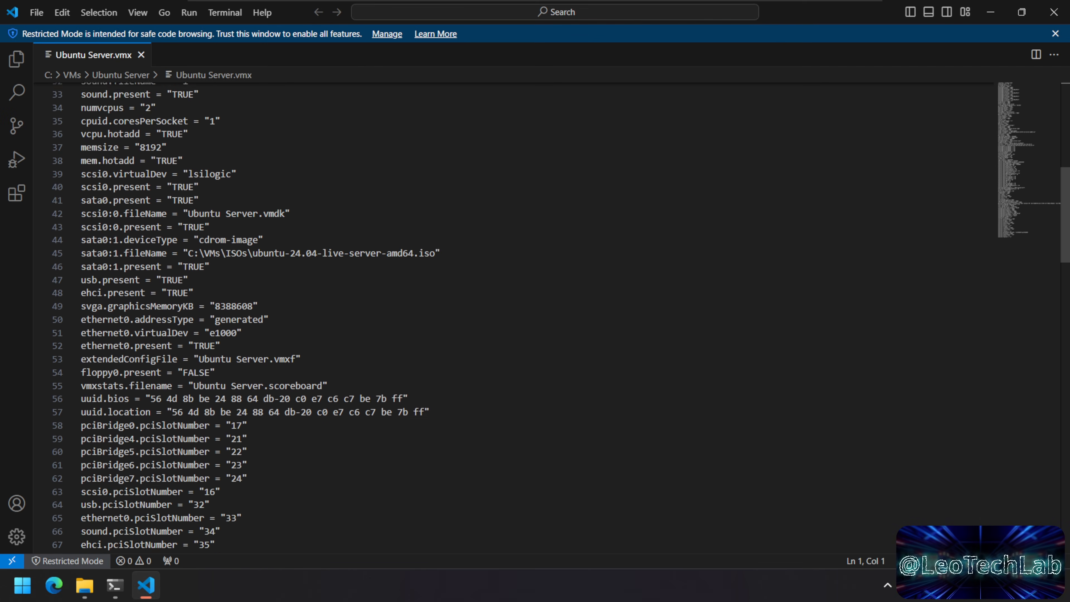
scroll(548, 318, down, 20)
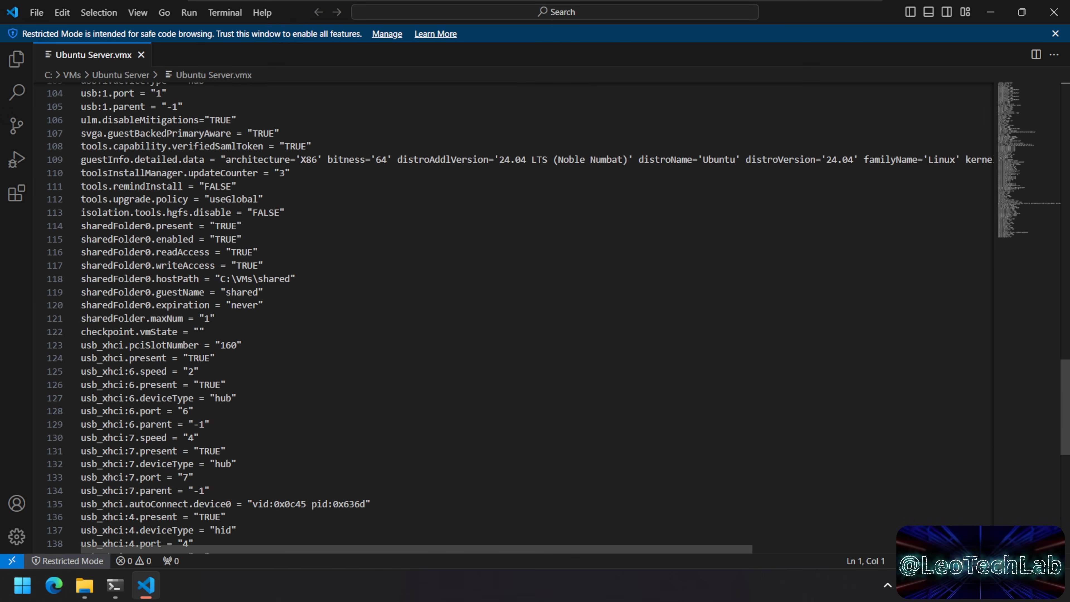
scroll(514, 314, up, 3)
drag(370, 329, 80, 330)
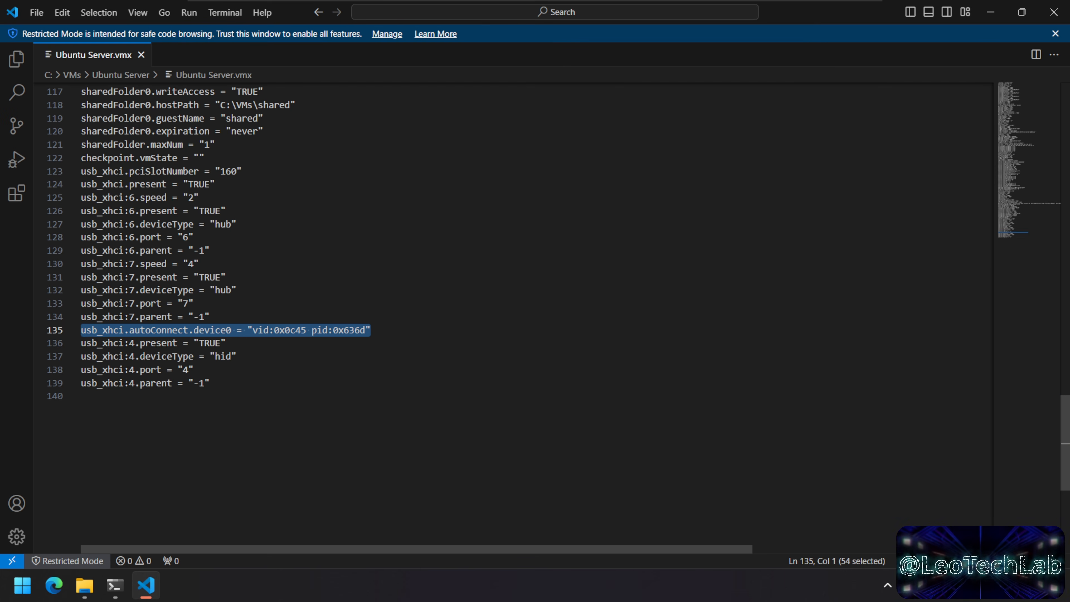
click(193, 369)
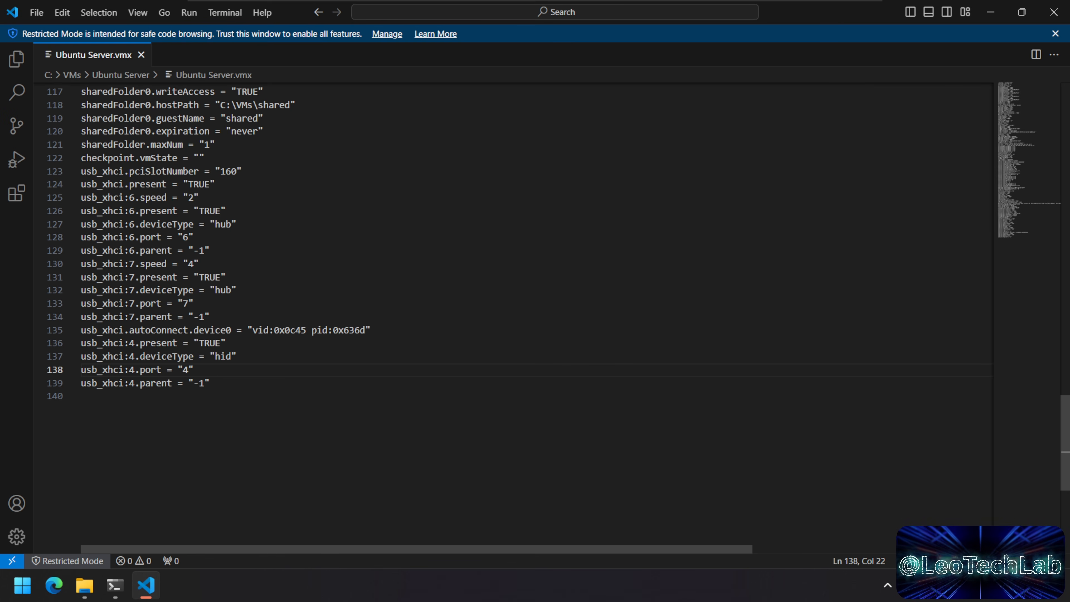
drag(216, 184, 210, 383)
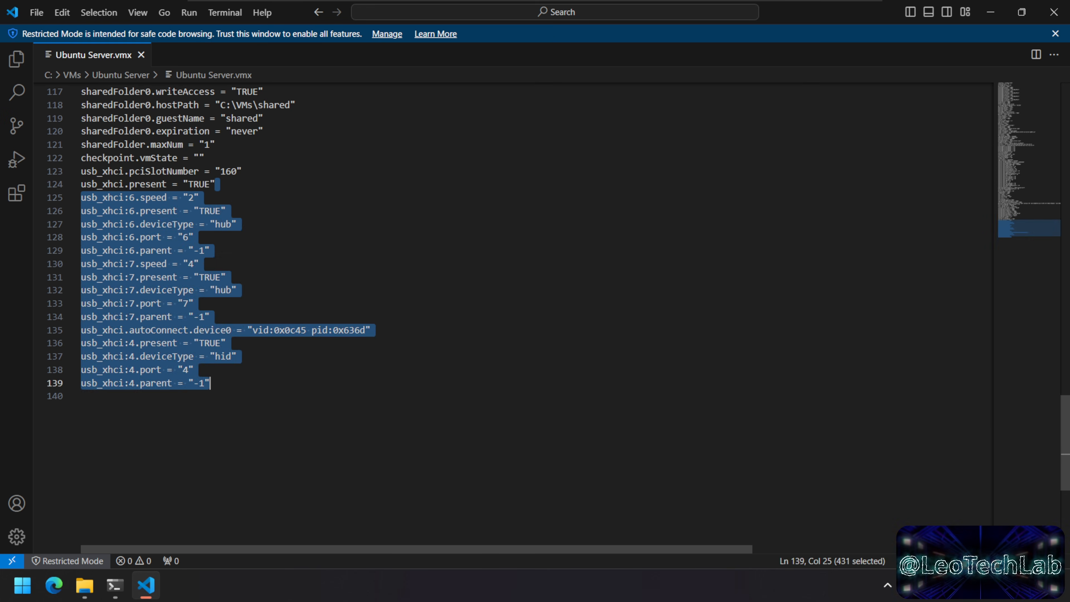
click(82, 396)
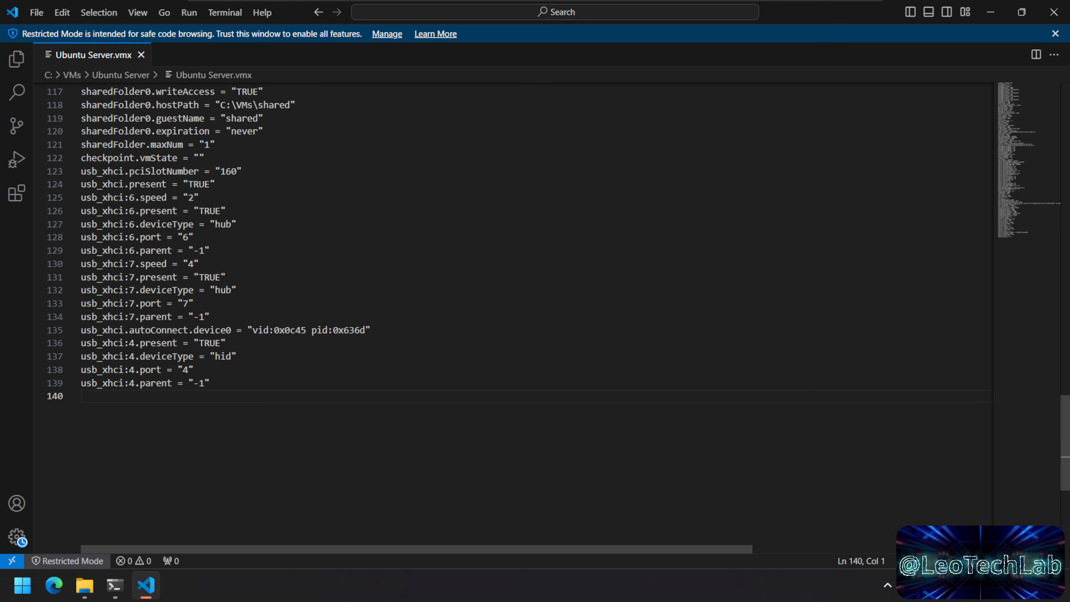
drag(370, 330, 80, 330)
click(240, 356)
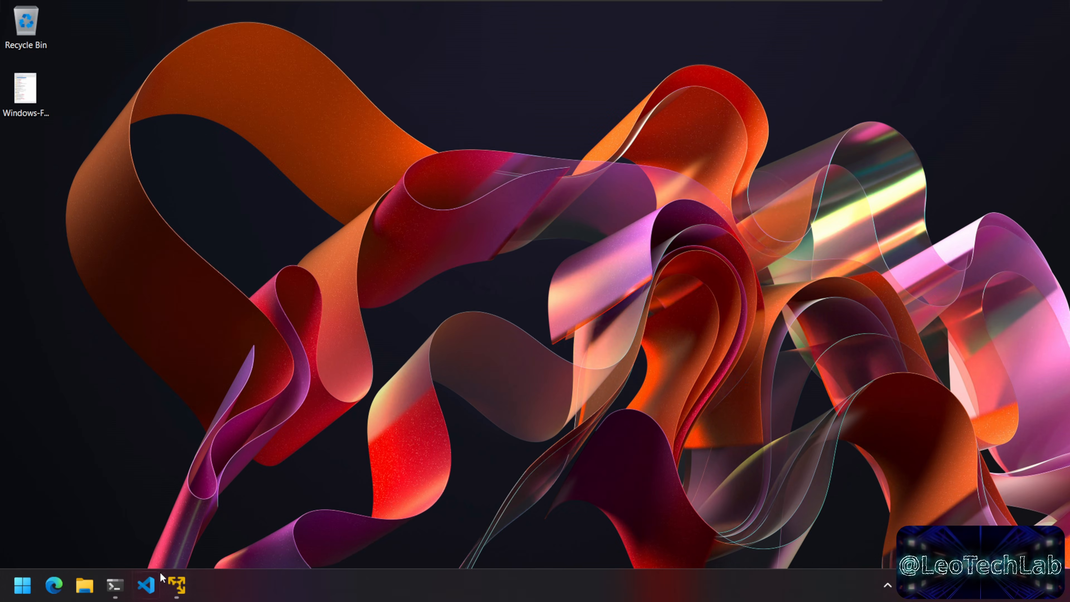
Step: Run lsusb and mark the Microdia camera line (Bus 003 Device 008, ID 0c45:636d)
click(115, 585)
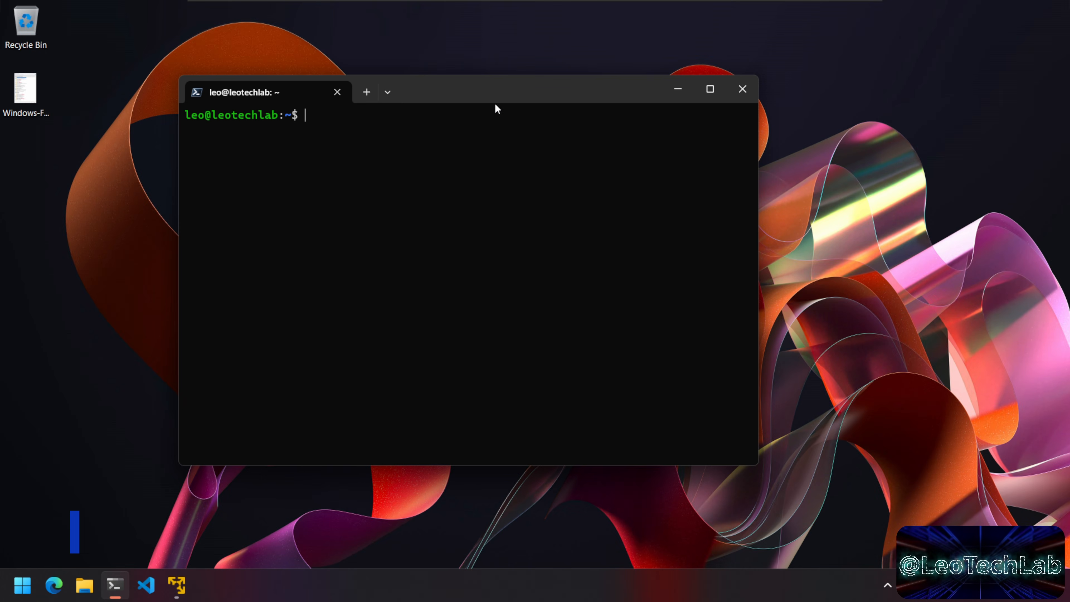
drag(509, 90, 544, 96)
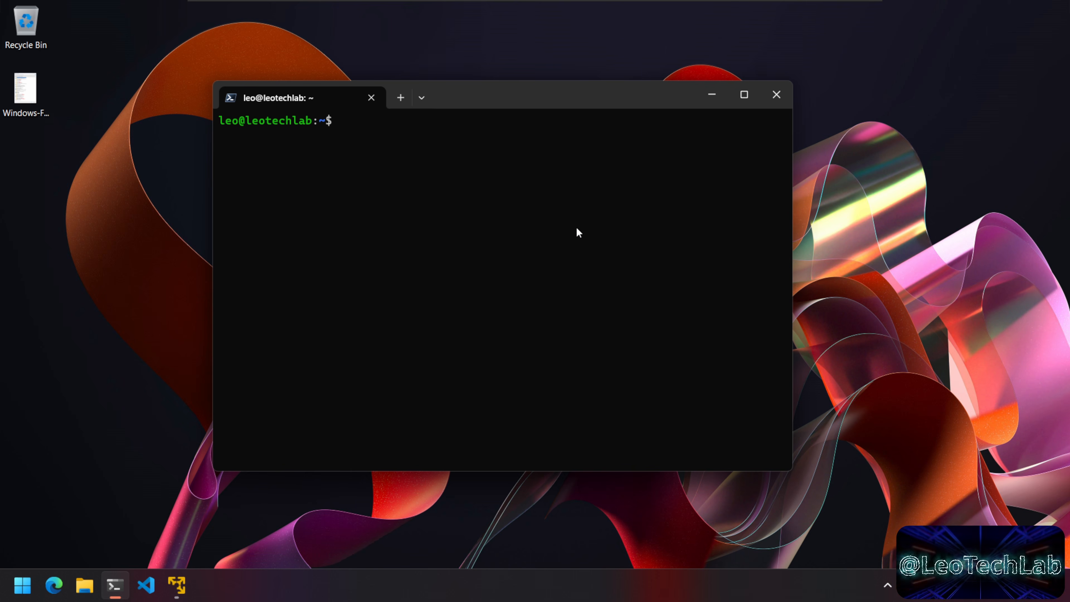
text(lsusb)
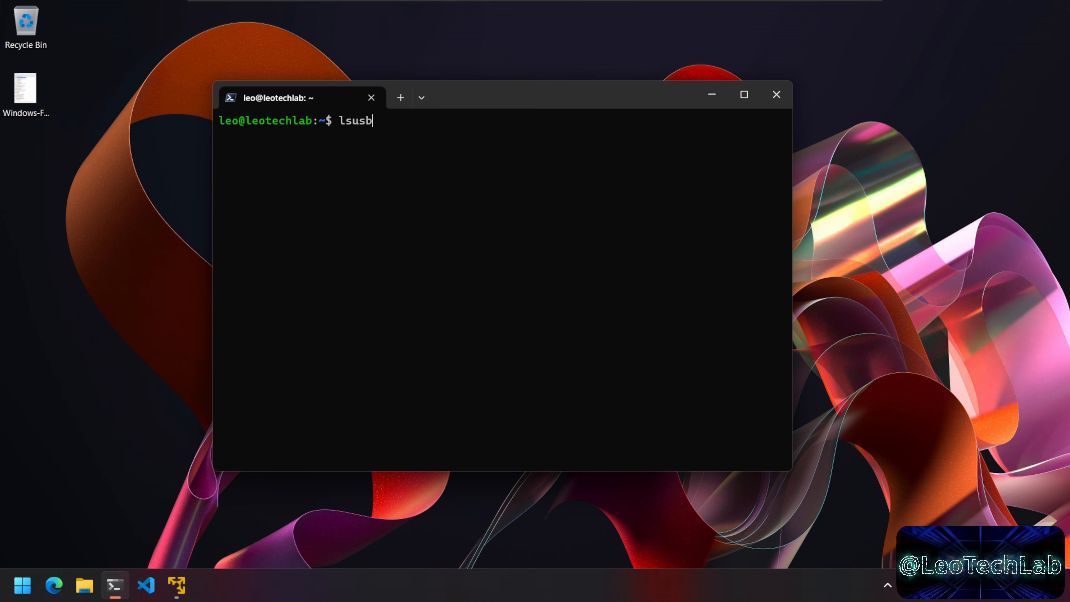
key(Return)
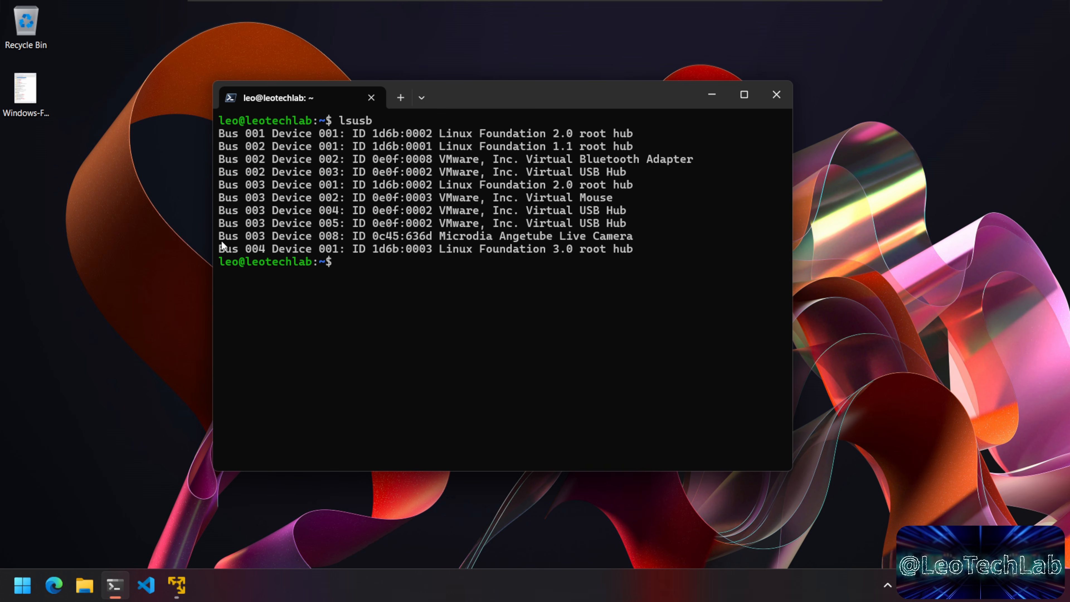
drag(220, 237, 633, 236)
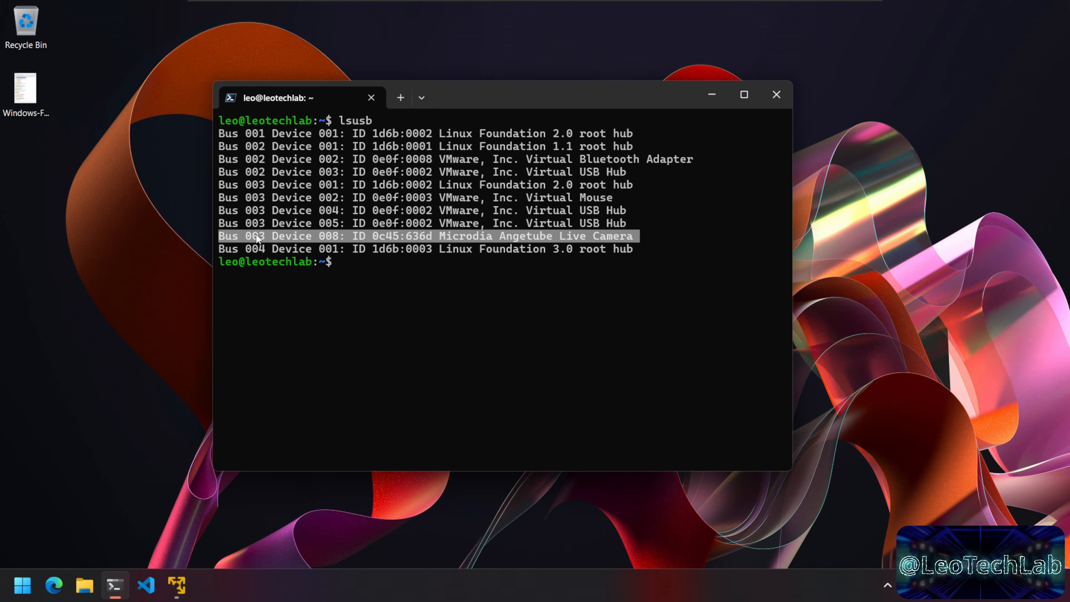
click(390, 268)
text(lsusb)
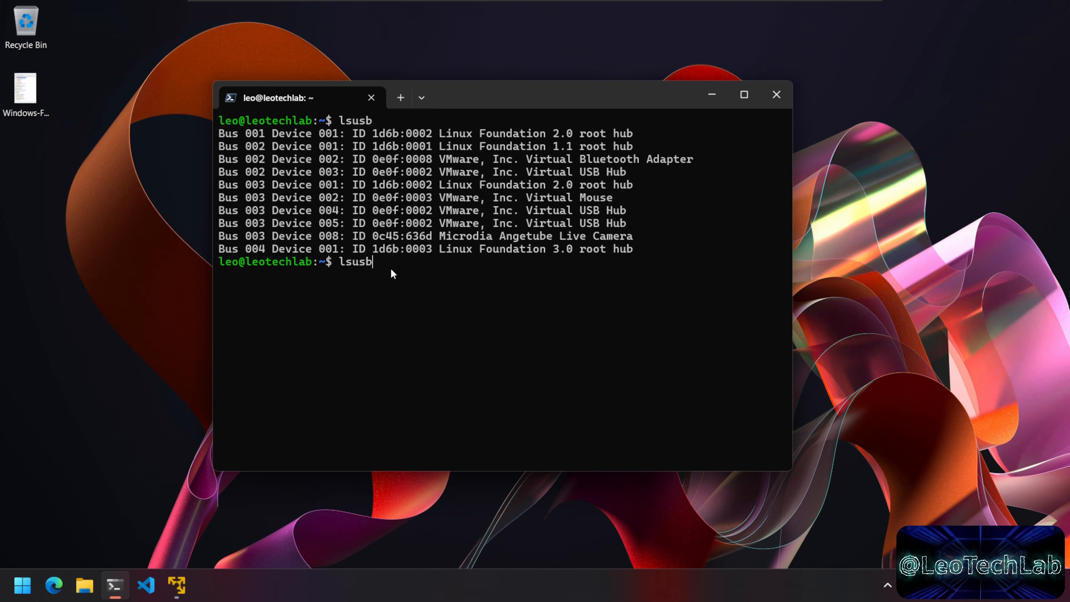
text( -t)
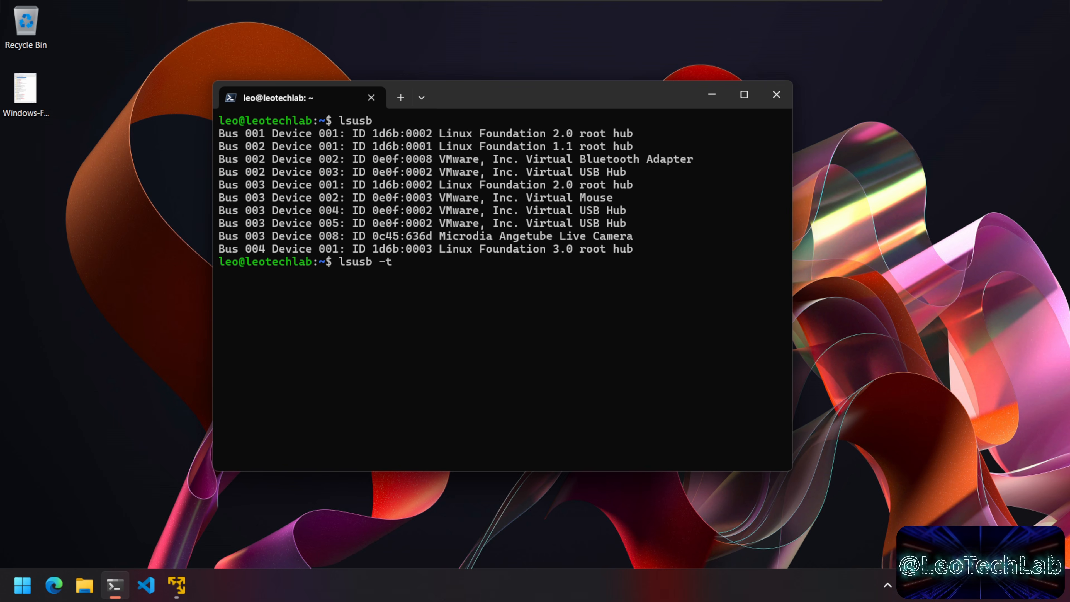
Step: Run lsusb -t and mark the Dev 008 interfaces showing Class=Video with uvcvideo and snd-usb-audio drivers
key(Return)
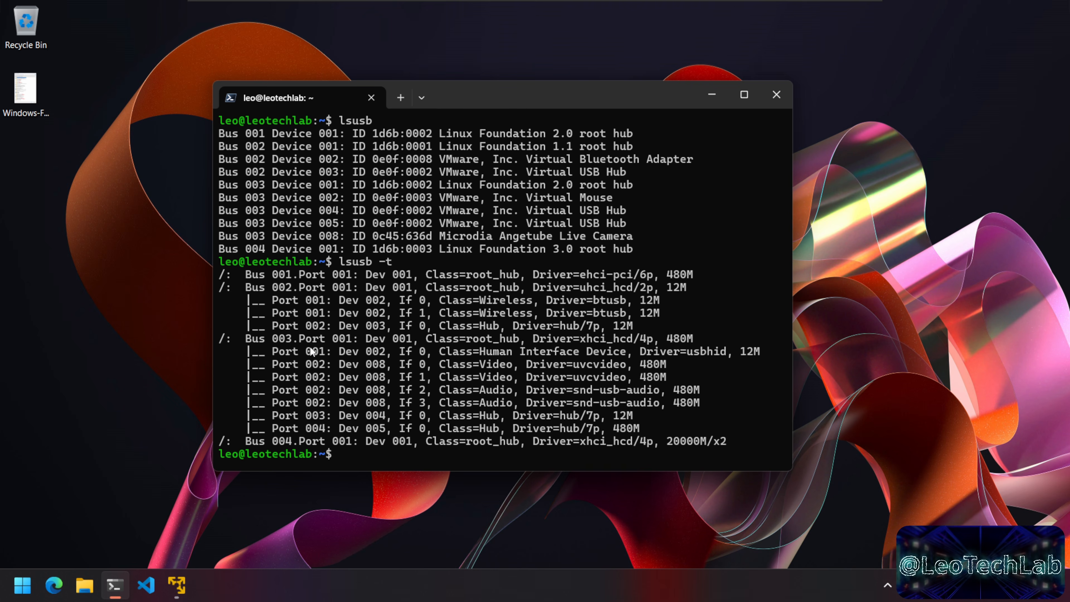
drag(241, 338, 276, 338)
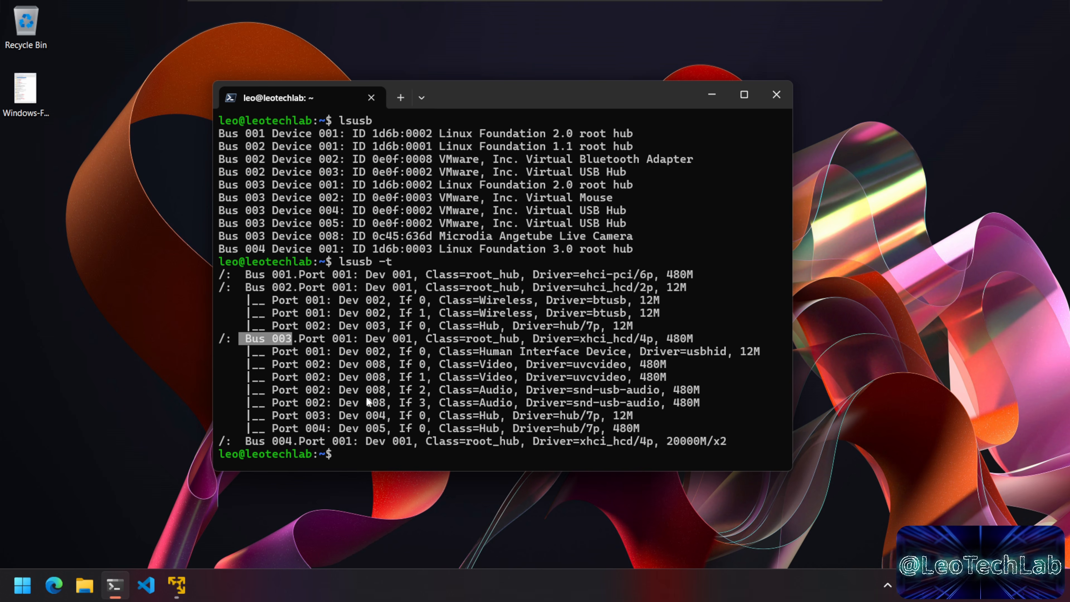
drag(336, 361, 700, 401)
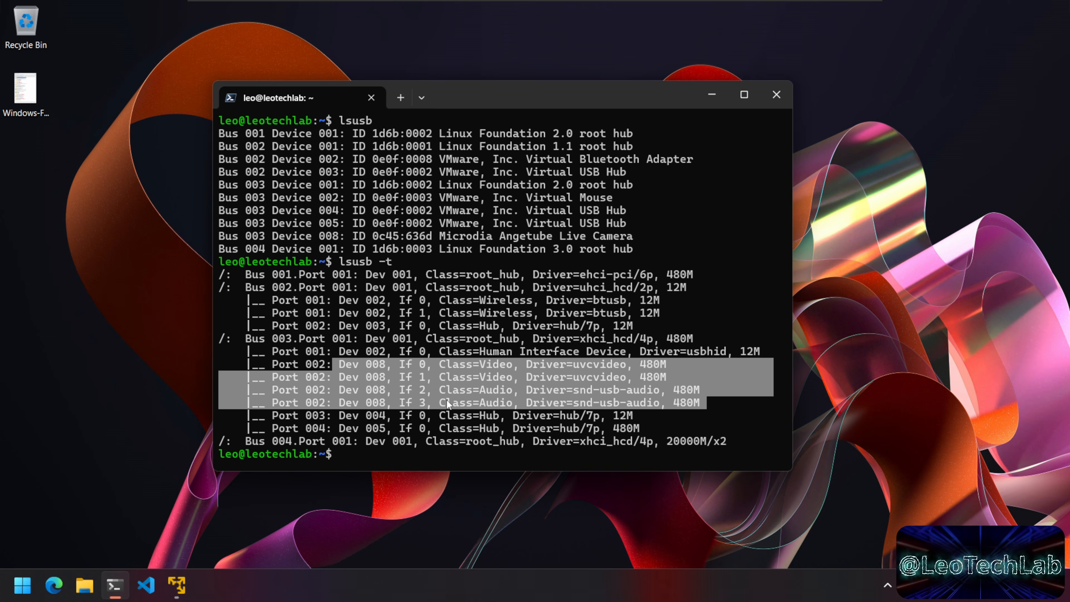
click(548, 380)
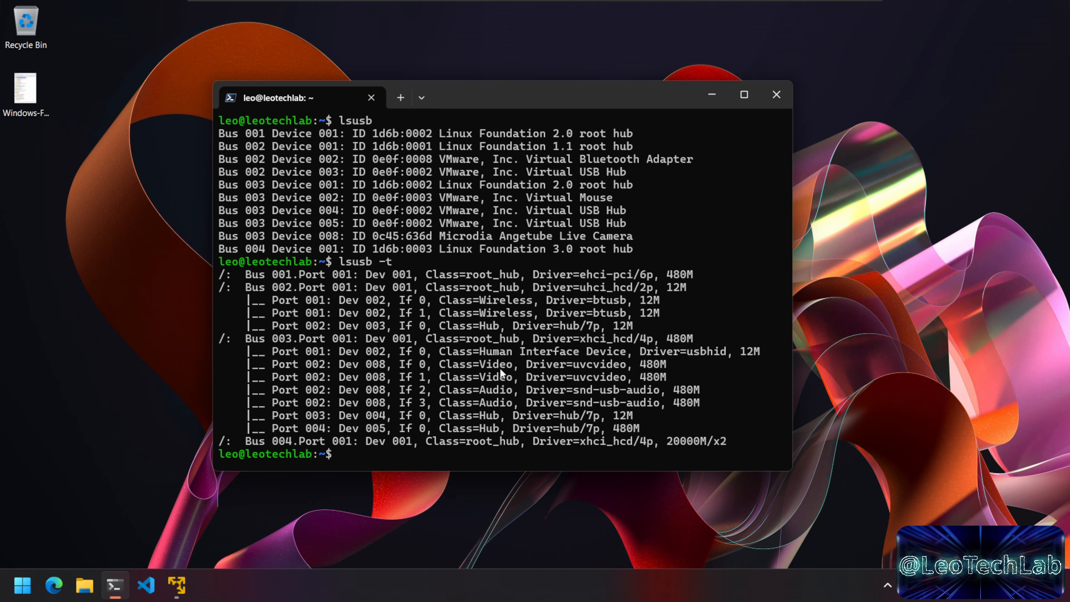
drag(471, 363, 605, 363)
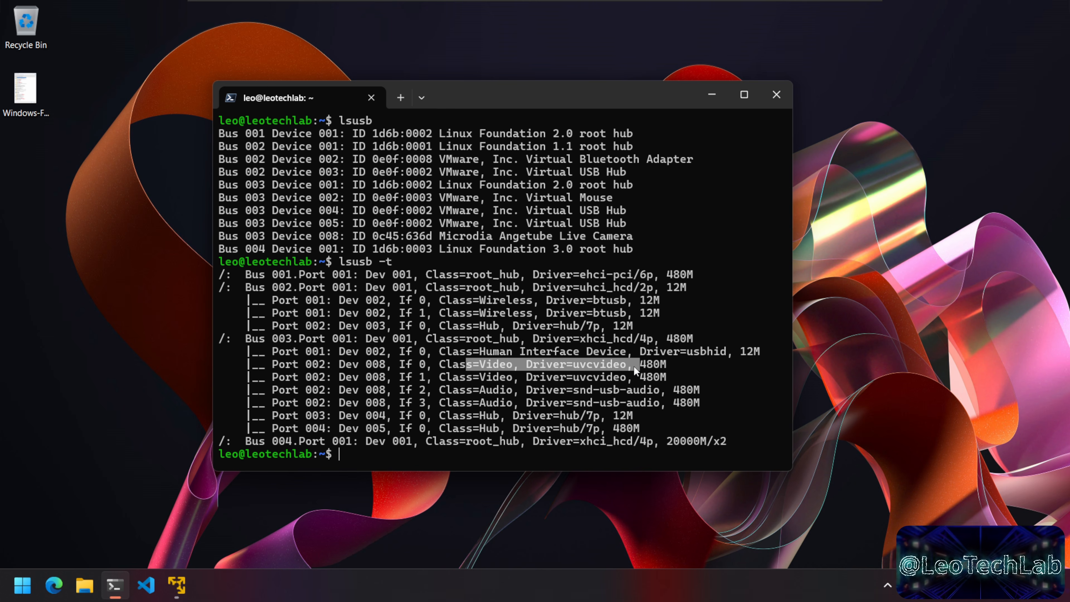
drag(475, 386, 649, 390)
click(556, 374)
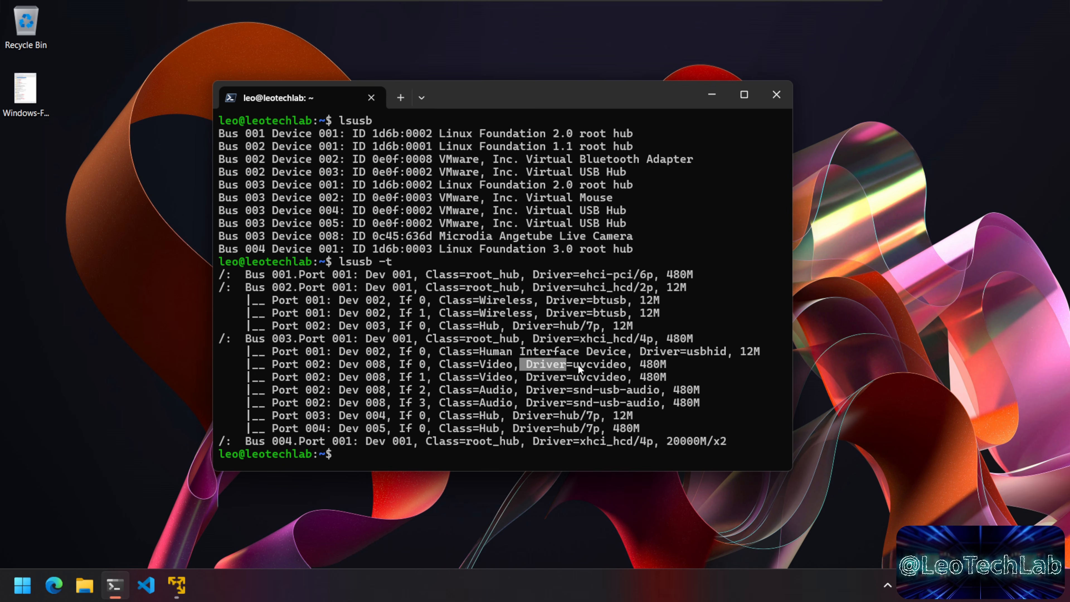
click(622, 388)
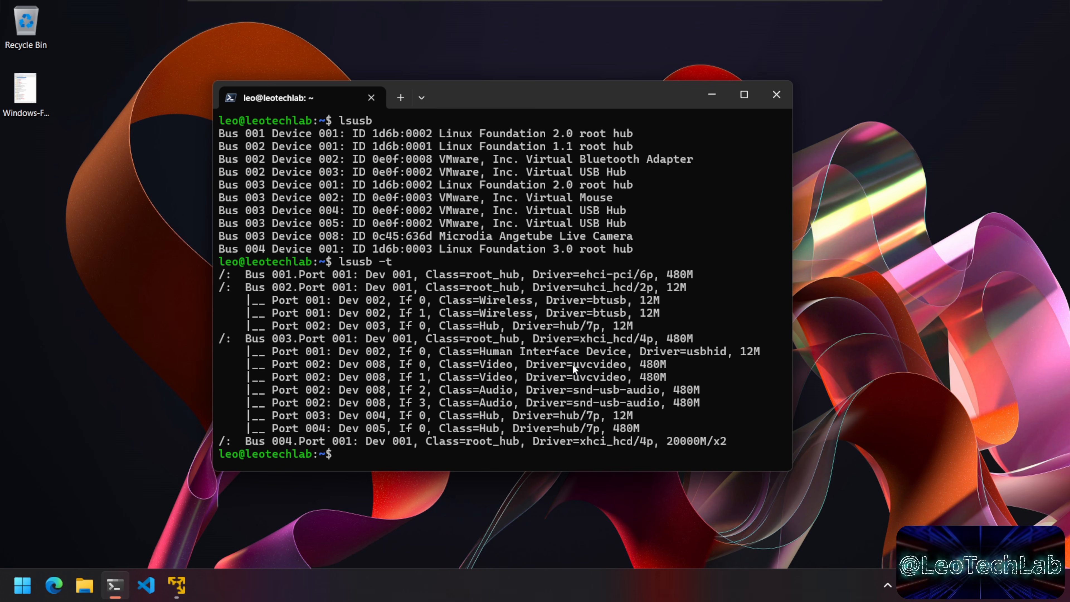
drag(530, 367, 569, 368)
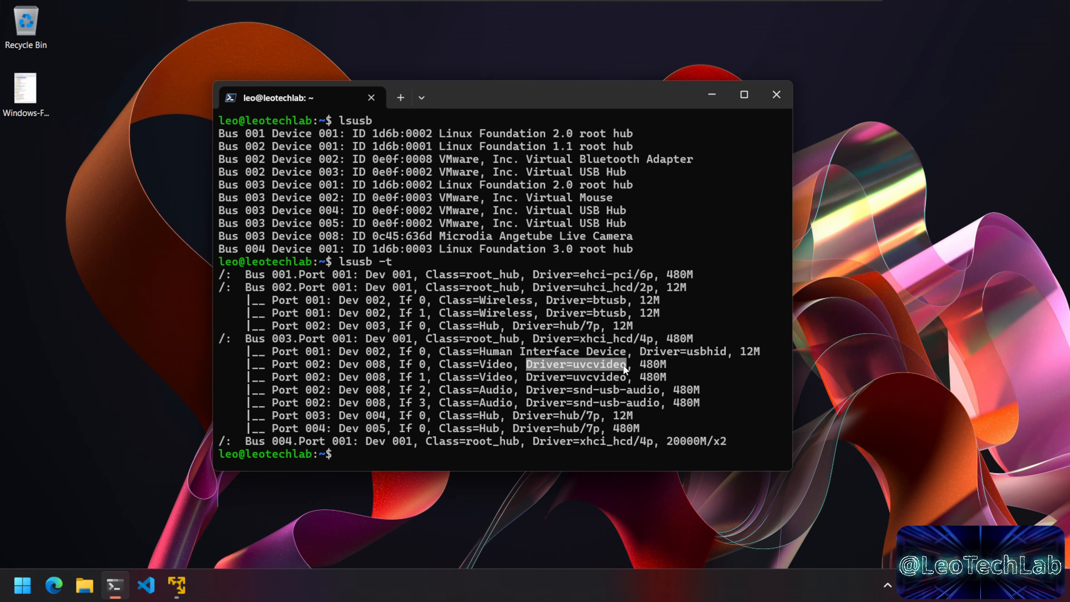
click(612, 376)
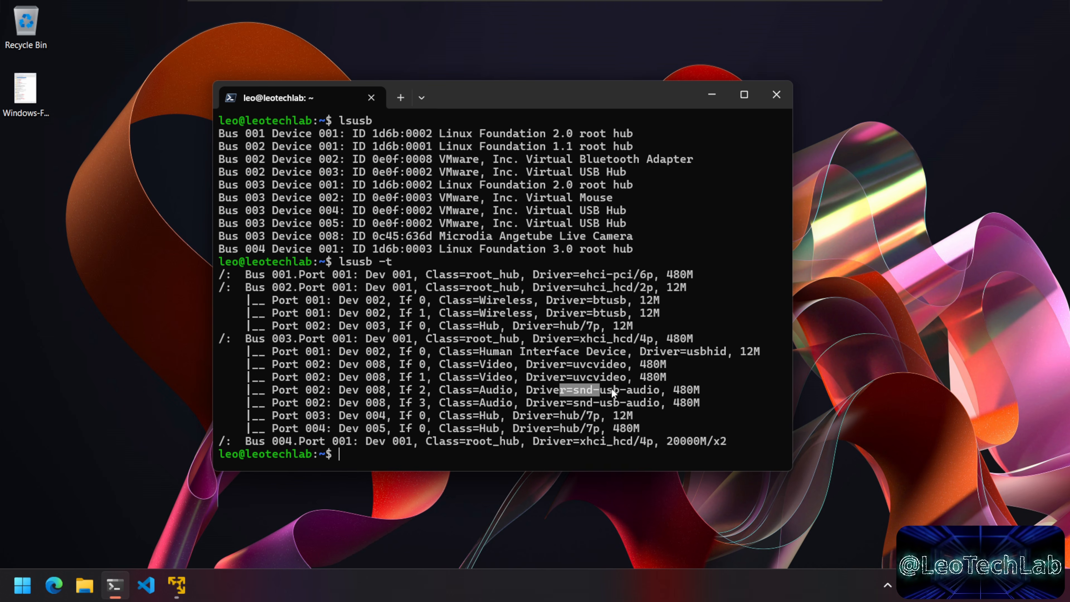
click(659, 396)
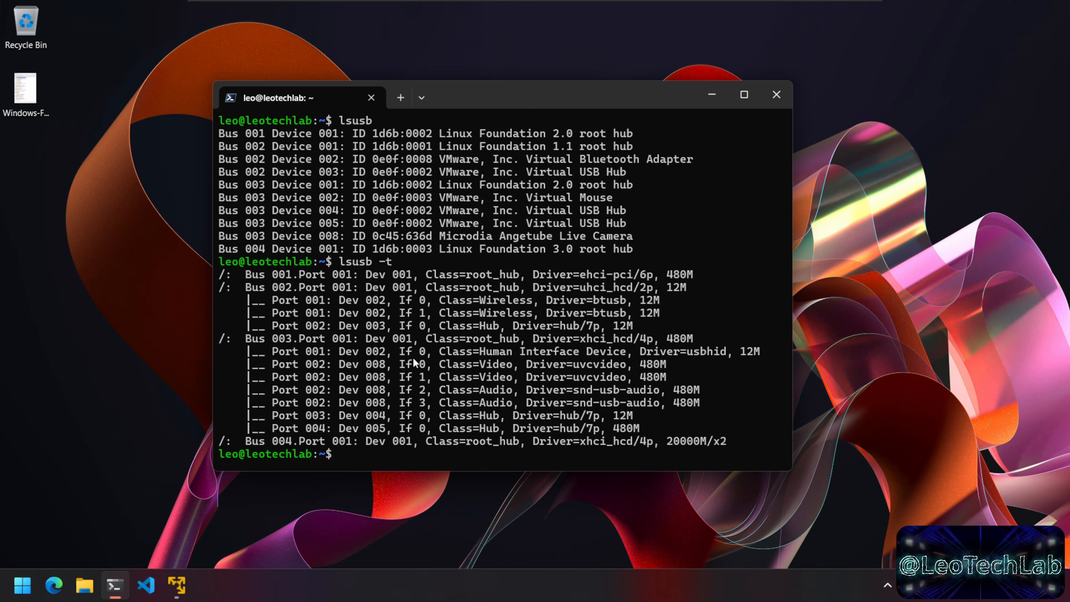
drag(447, 363, 652, 369)
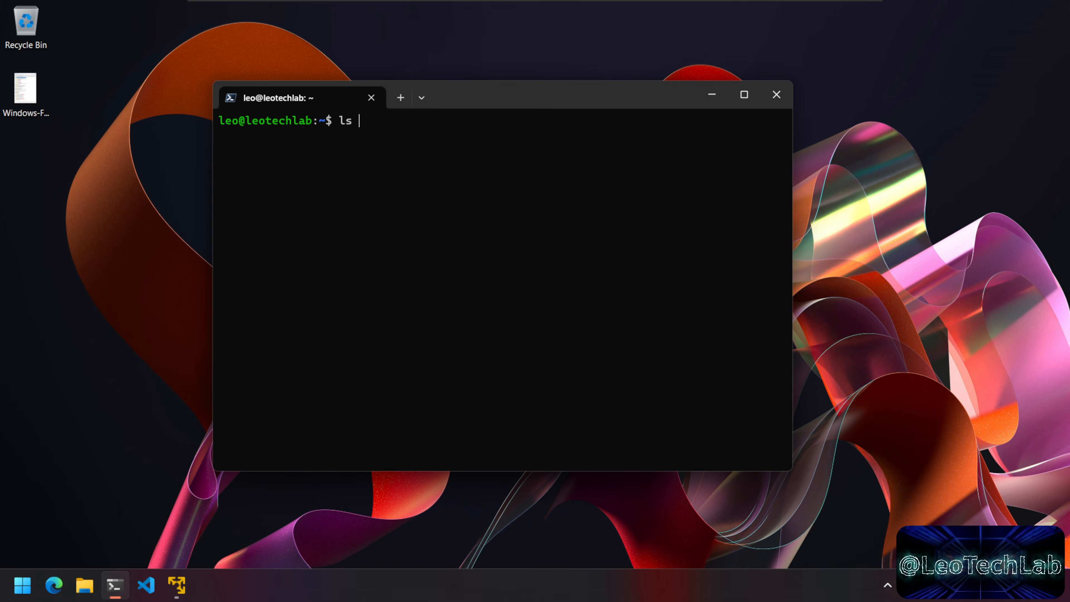
Step: List /dev/video* and mark the video0 and video1 device nodes
text(/)
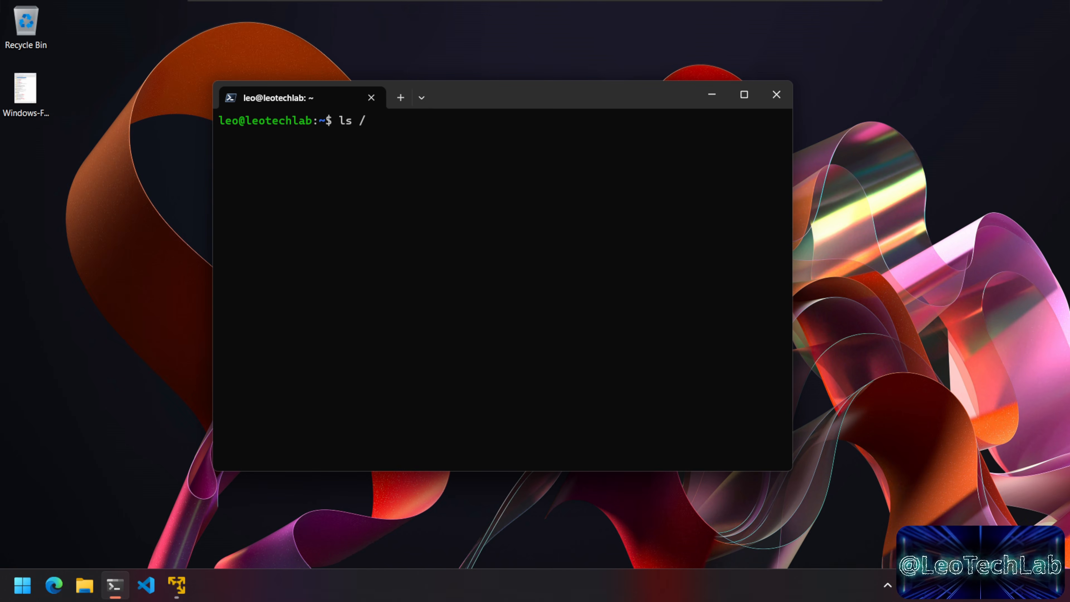
text(dev)
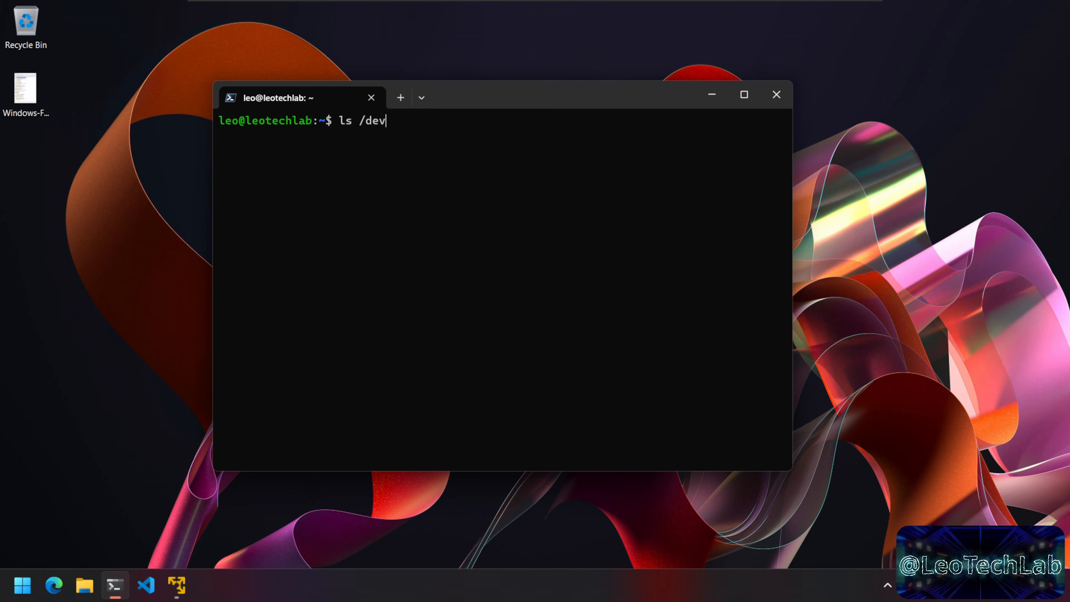
text(/video*)
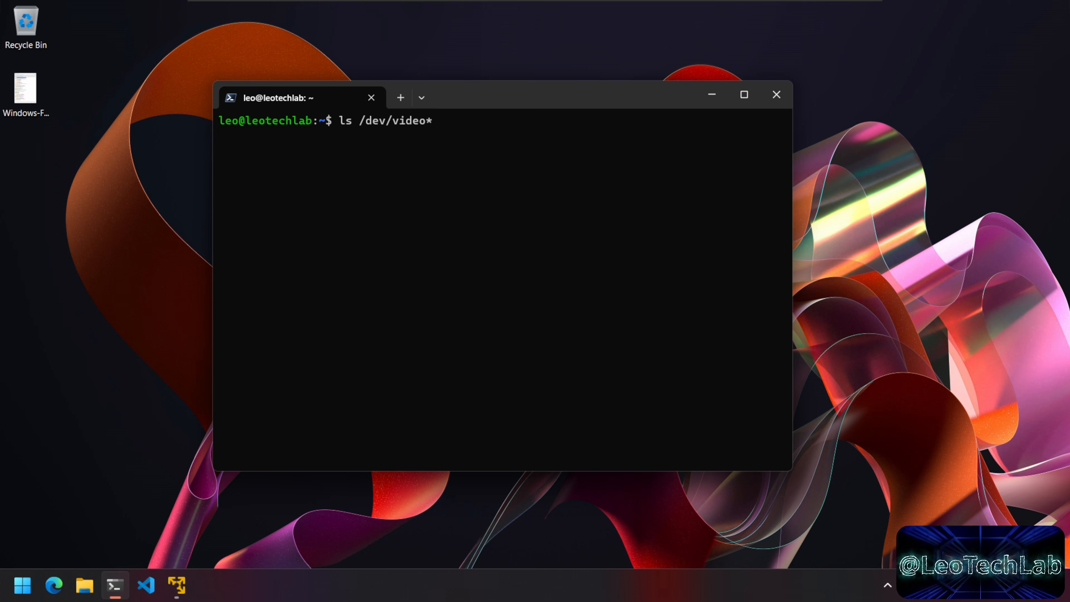
key(Return)
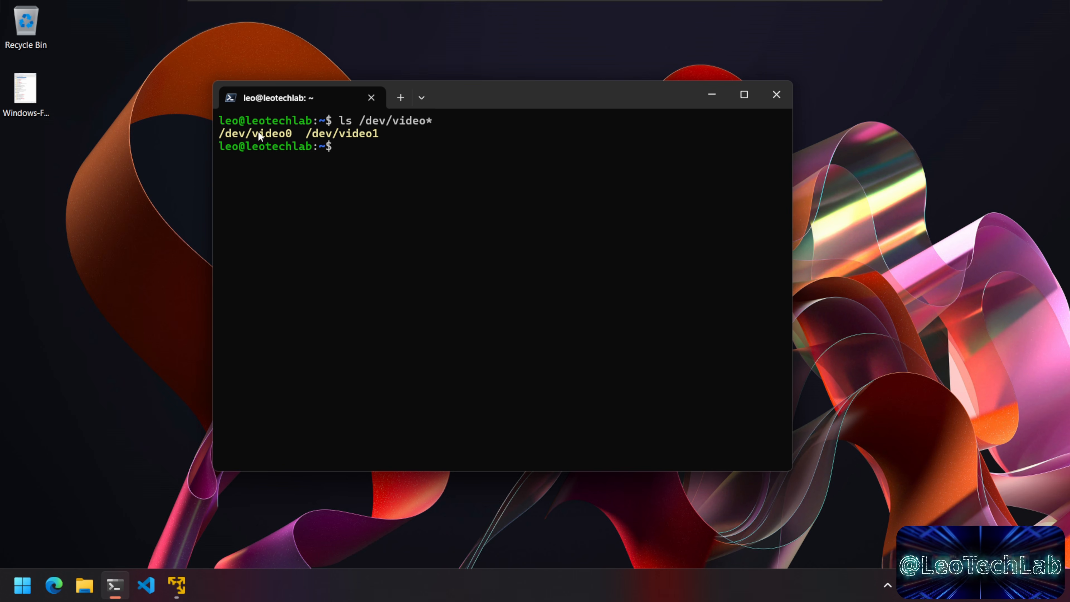
drag(268, 134, 291, 134)
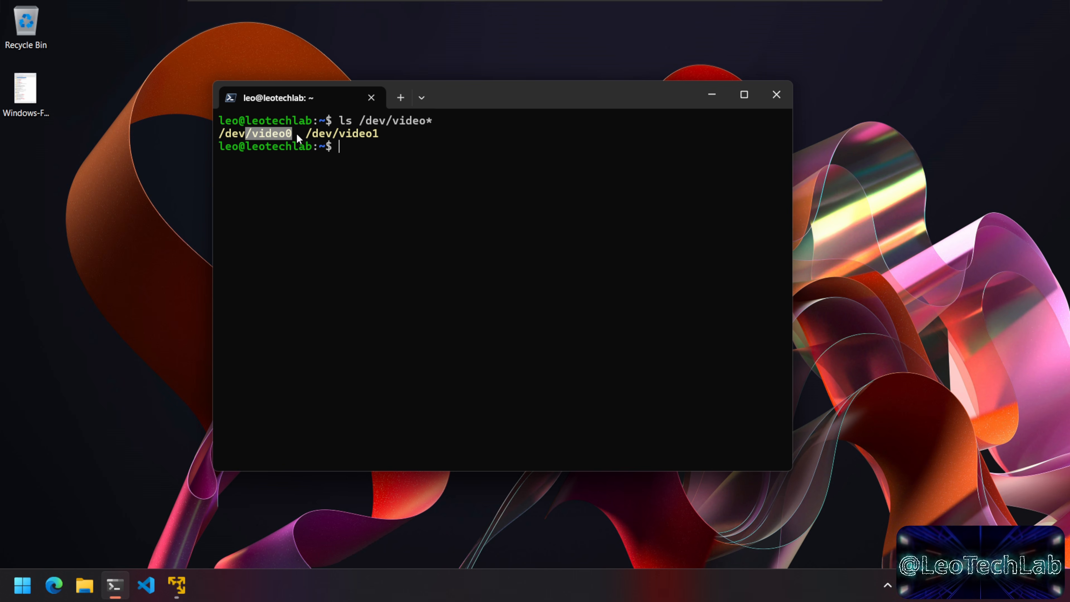
click(296, 134)
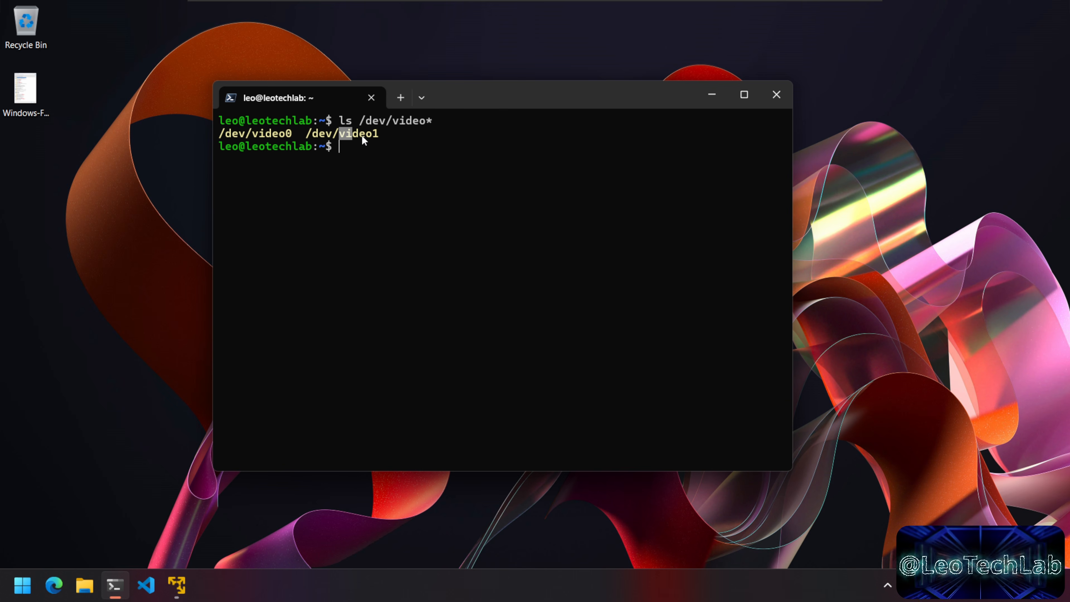
click(420, 133)
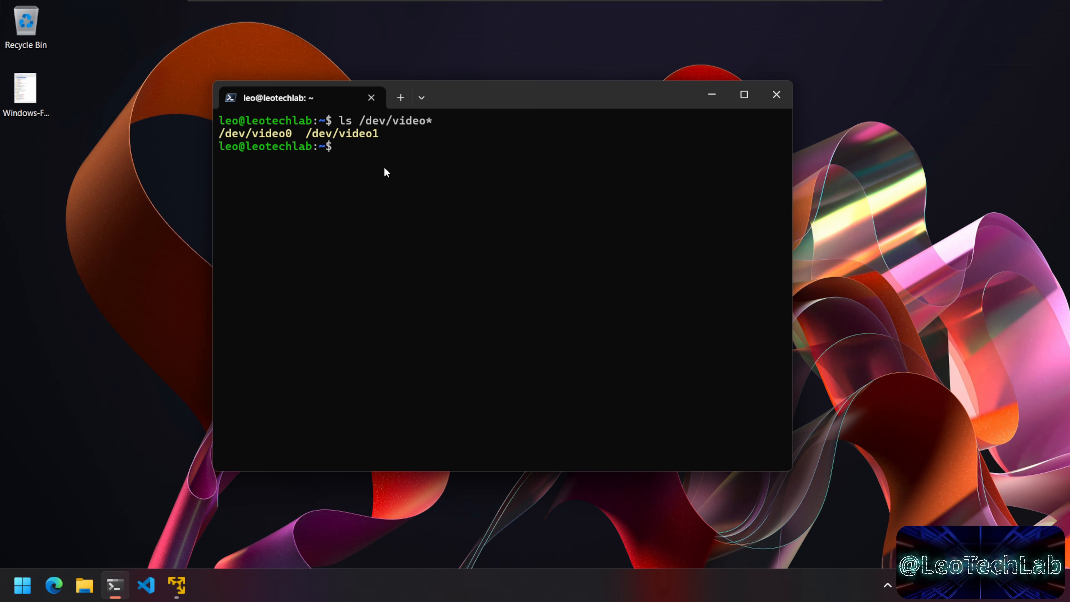
Step: Clear the terminal and type 'sudo apt install ustreamer' at the server prompt
text(clear)
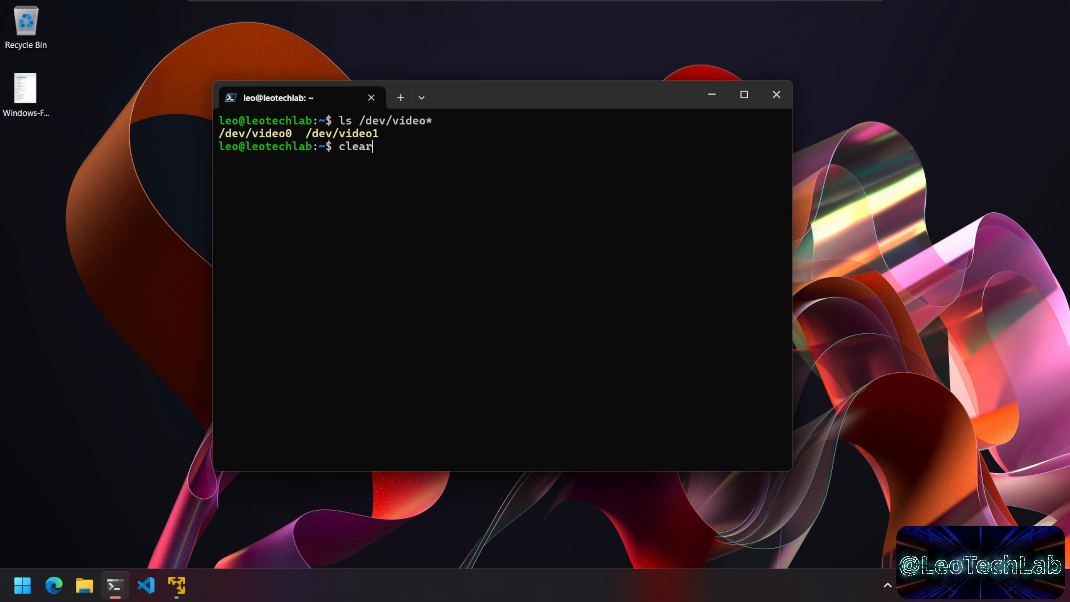
key(Return)
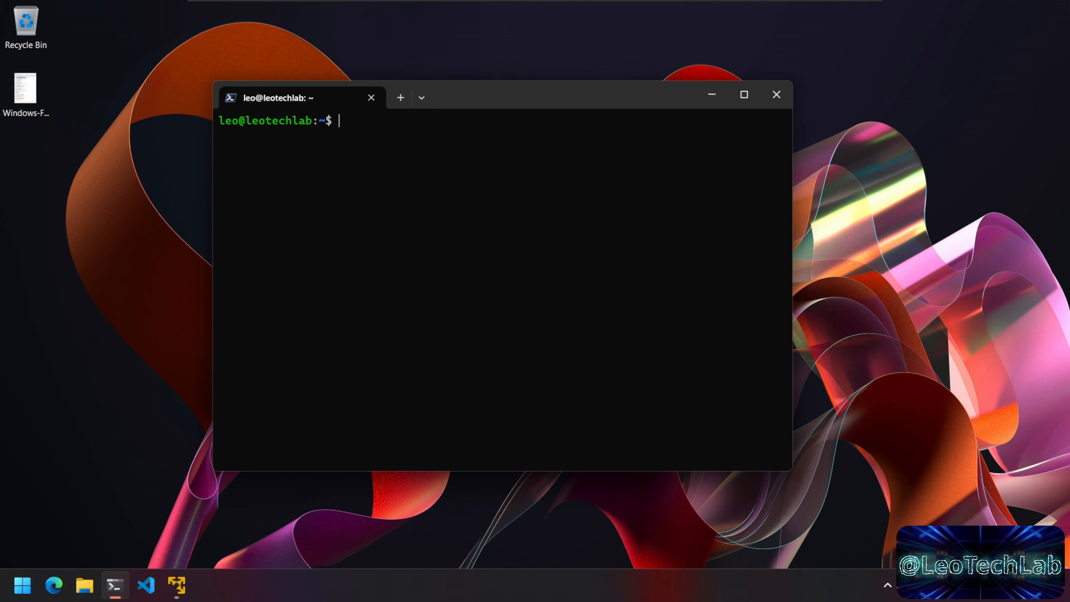
text(sudo apt install ustreamer)
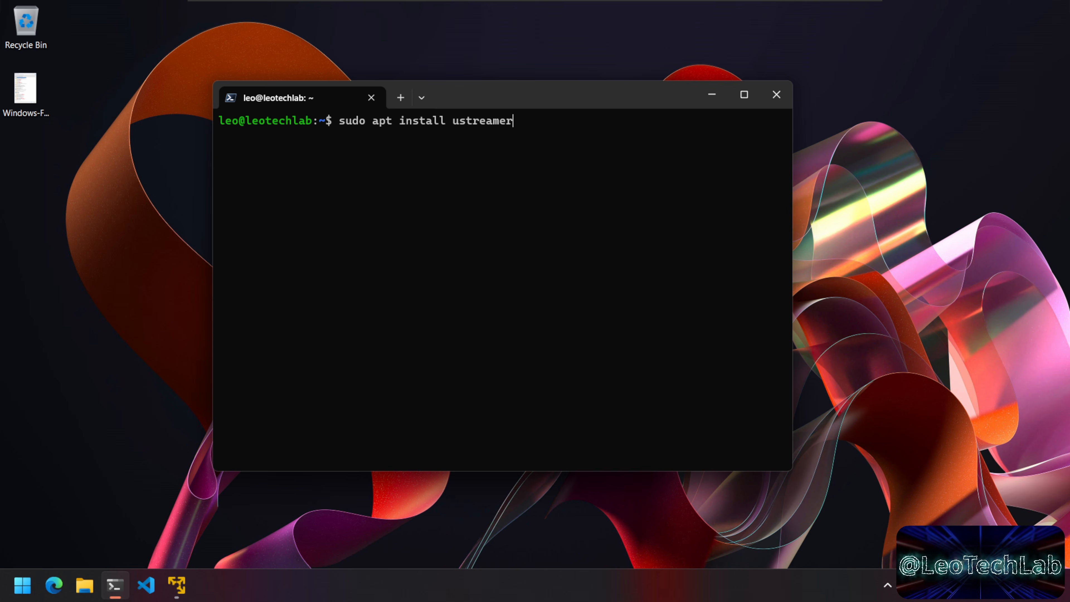
Step: Install the ustreamer package and clear the install output
key(Return)
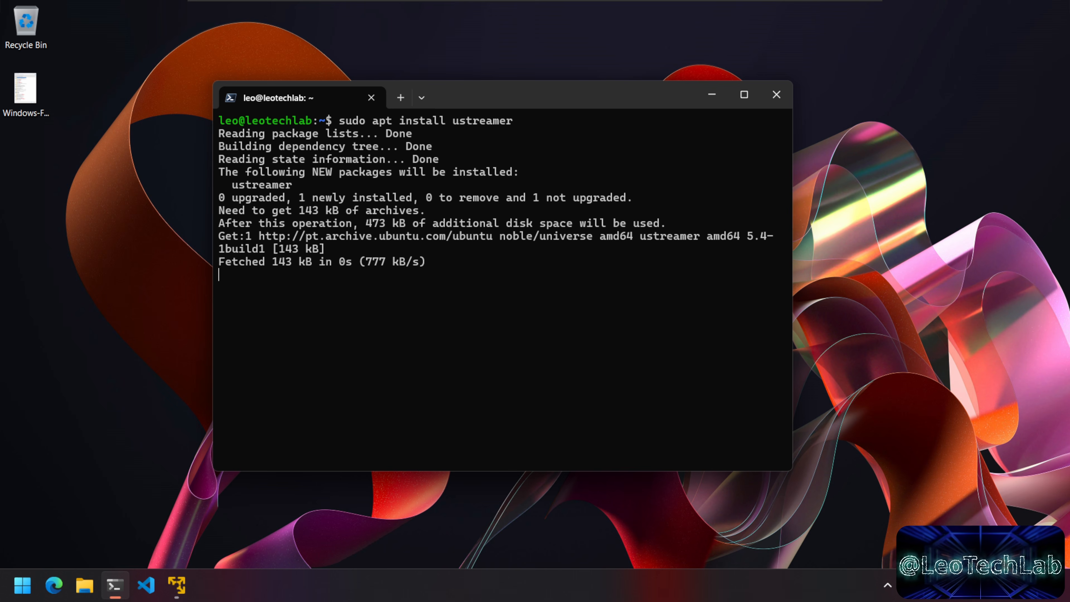
text(clear)
key(Return)
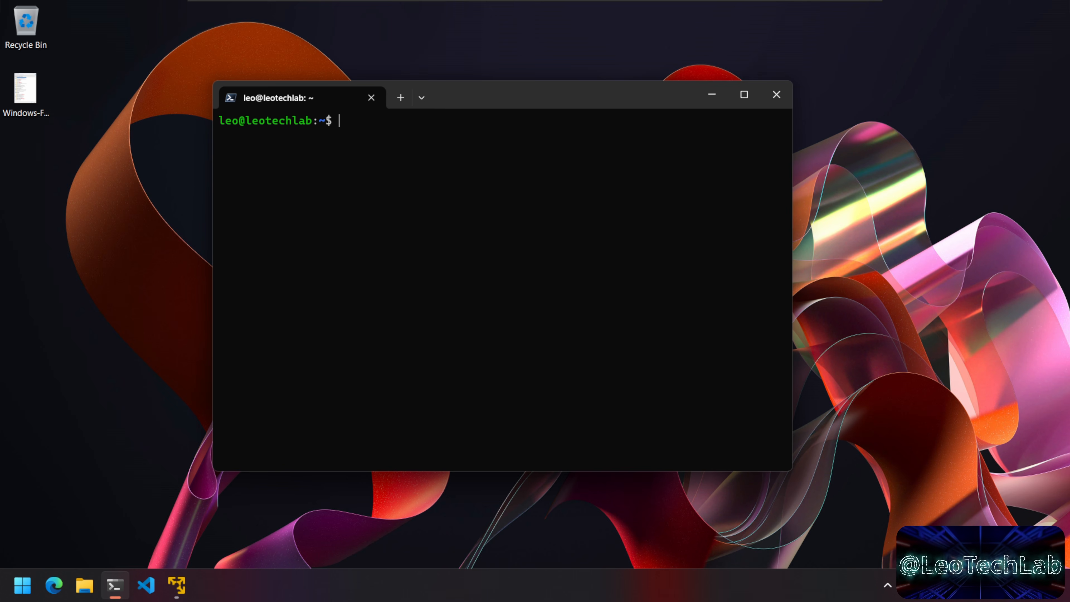
Step: Show 'ustreamer --help' in a maximized terminal, scroll through the options, then restore and clear
text(ustreamer )
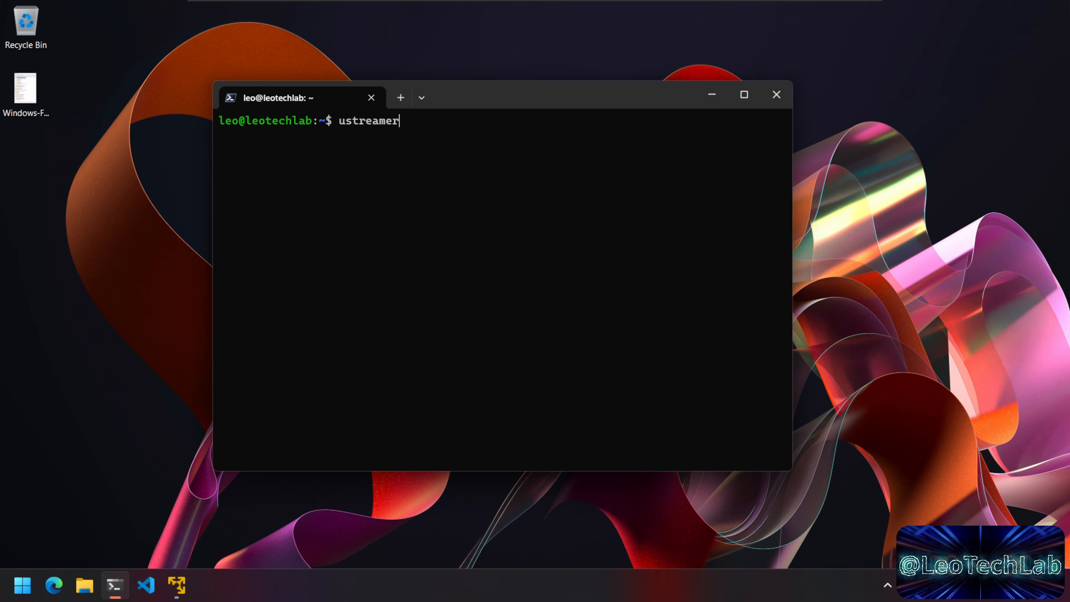
text(--help)
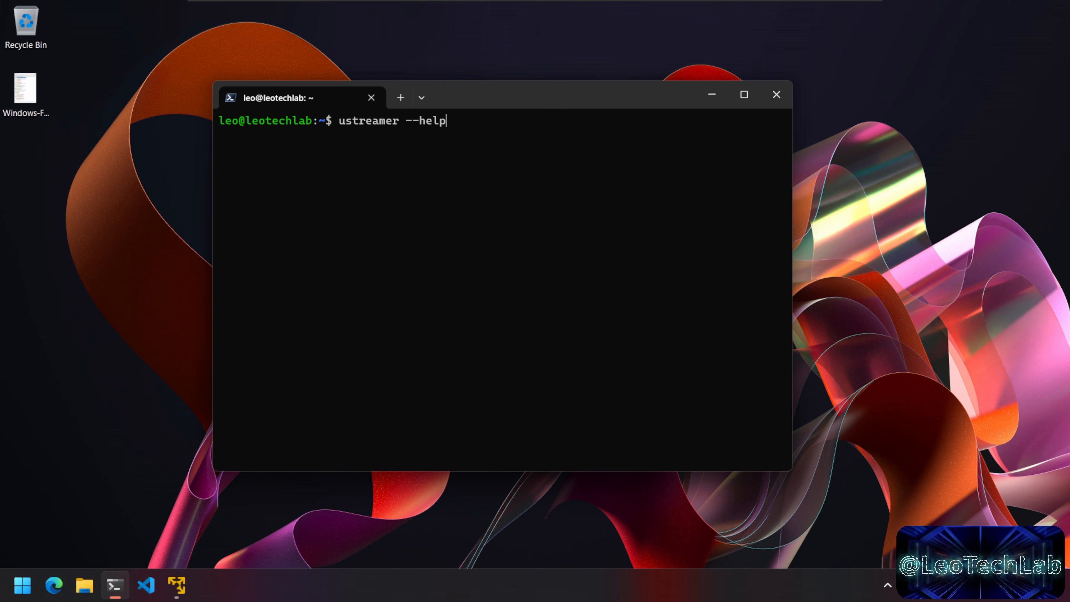
key(Return)
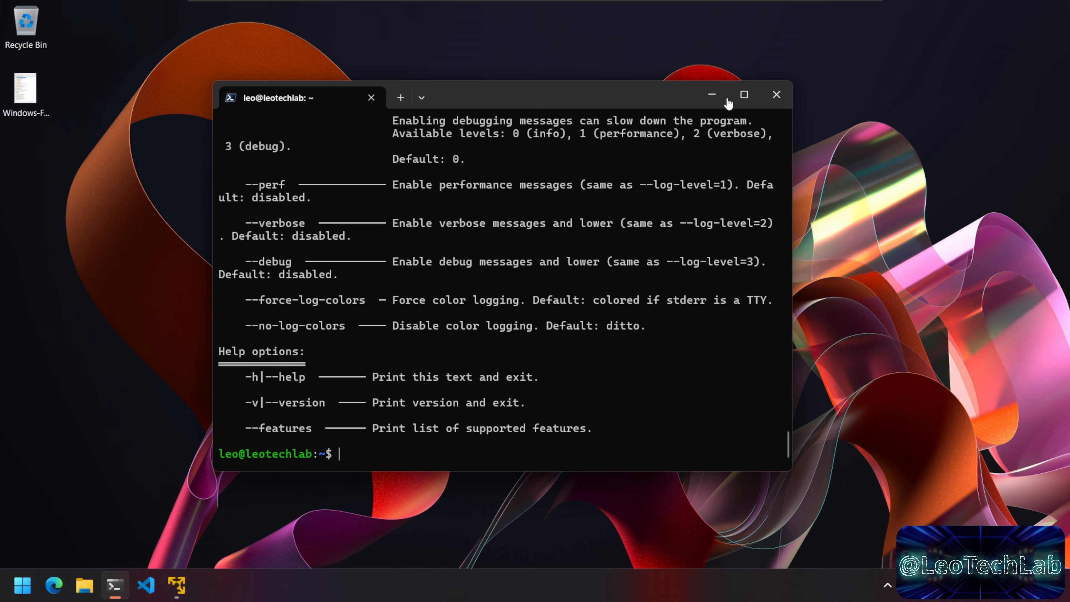
click(744, 96)
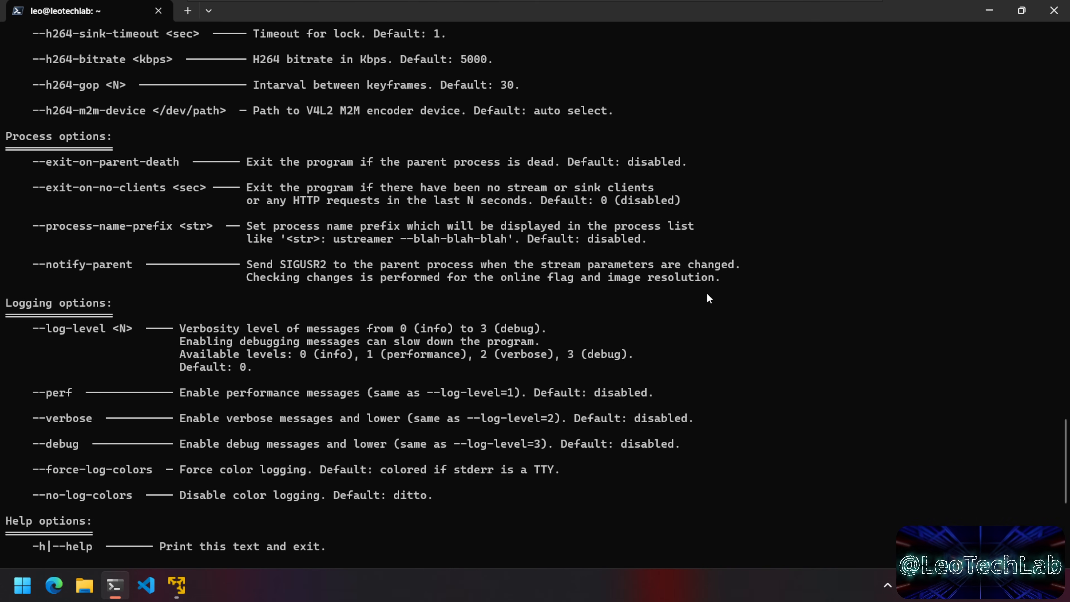
scroll(706, 294, up, 20)
scroll(703, 293, up, 20)
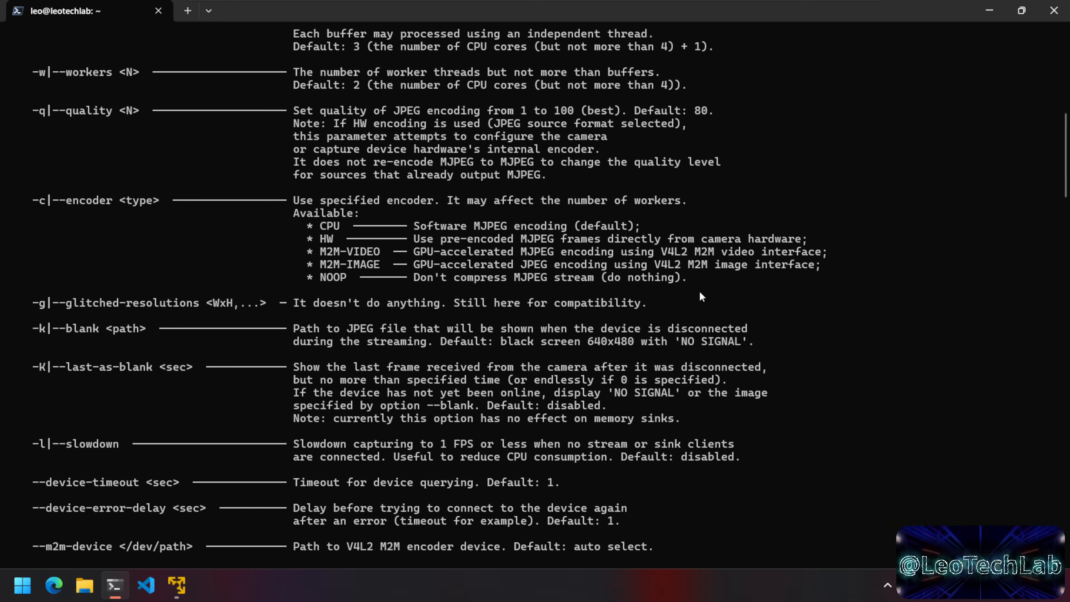
scroll(701, 296, up, 12)
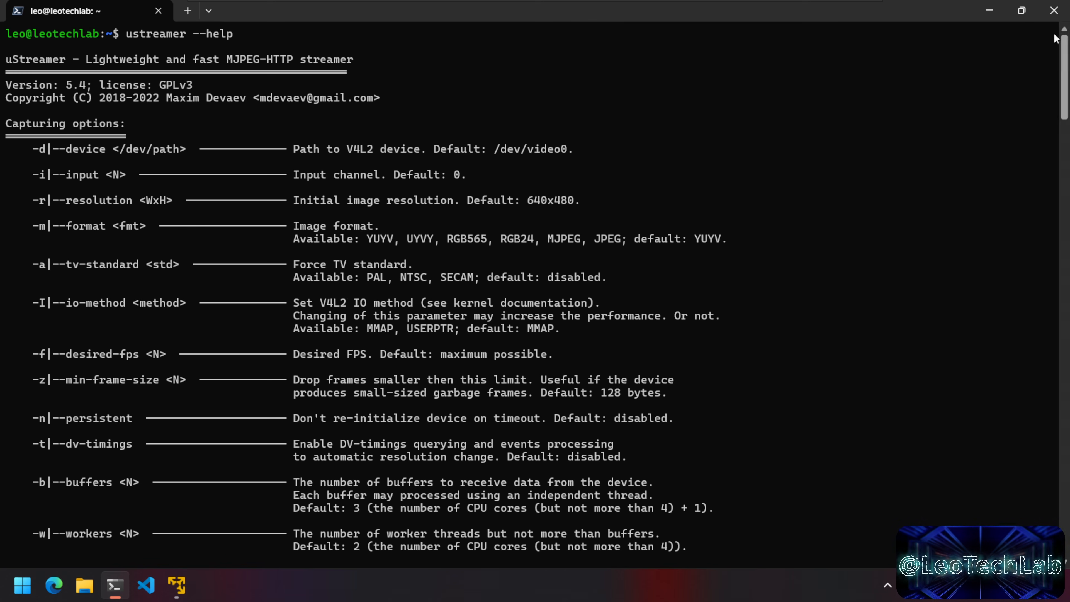
click(1021, 10)
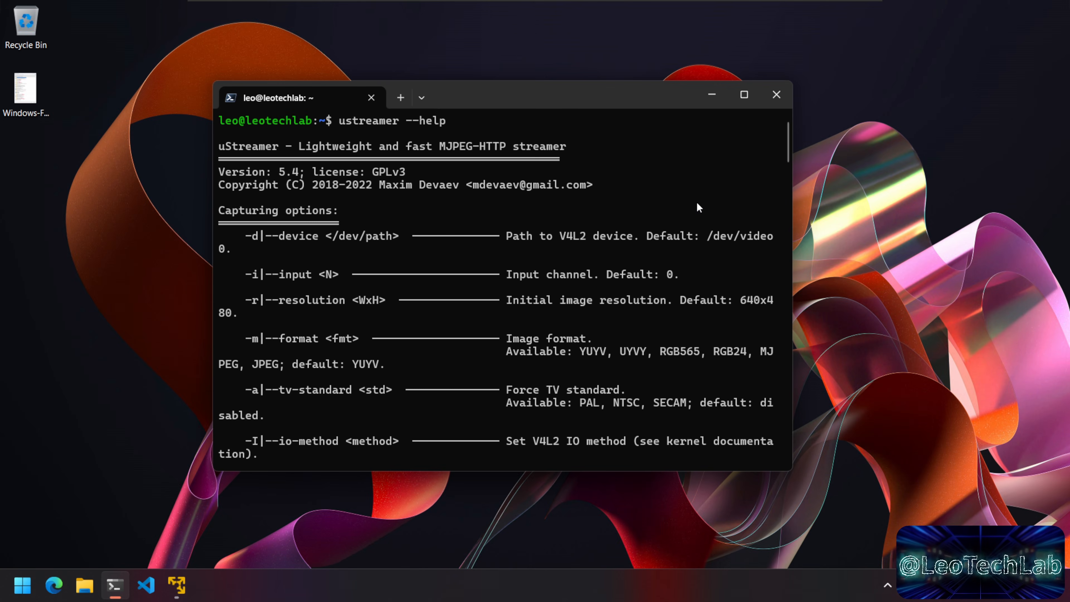
text(clear)
key(Return)
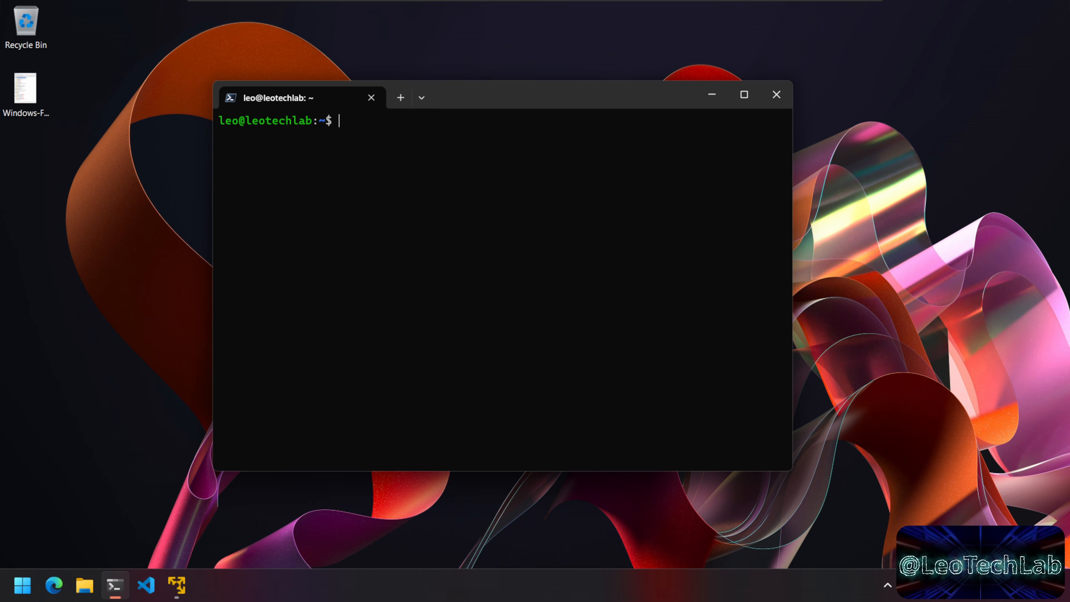
Step: Run ustreamer with defaults, stop it with Ctrl+C, and copy the 'Can't access device: Permission denied' error
text(ustreamer)
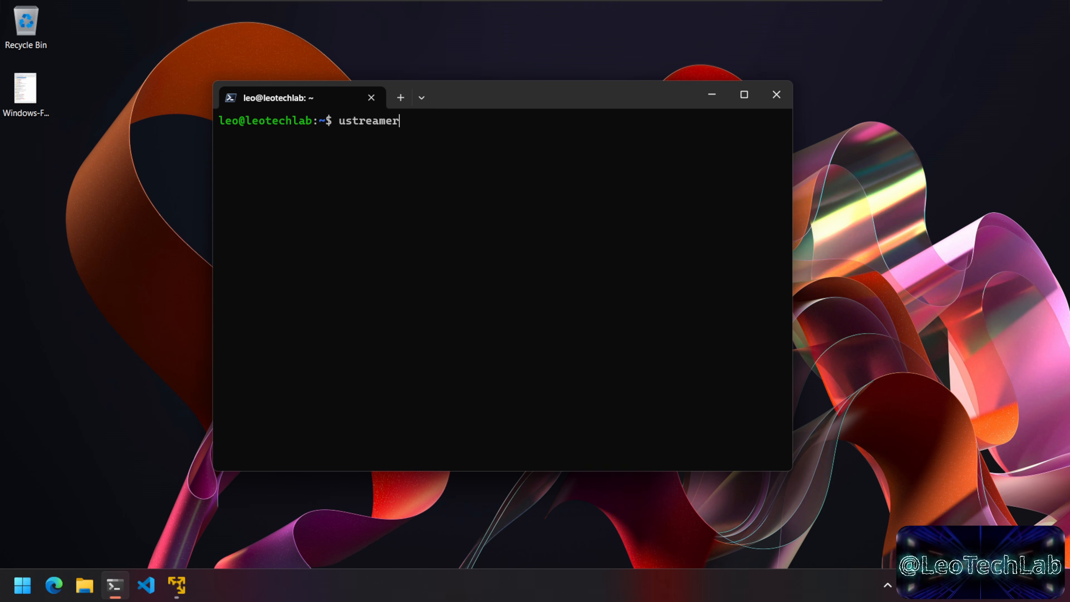
key(Return)
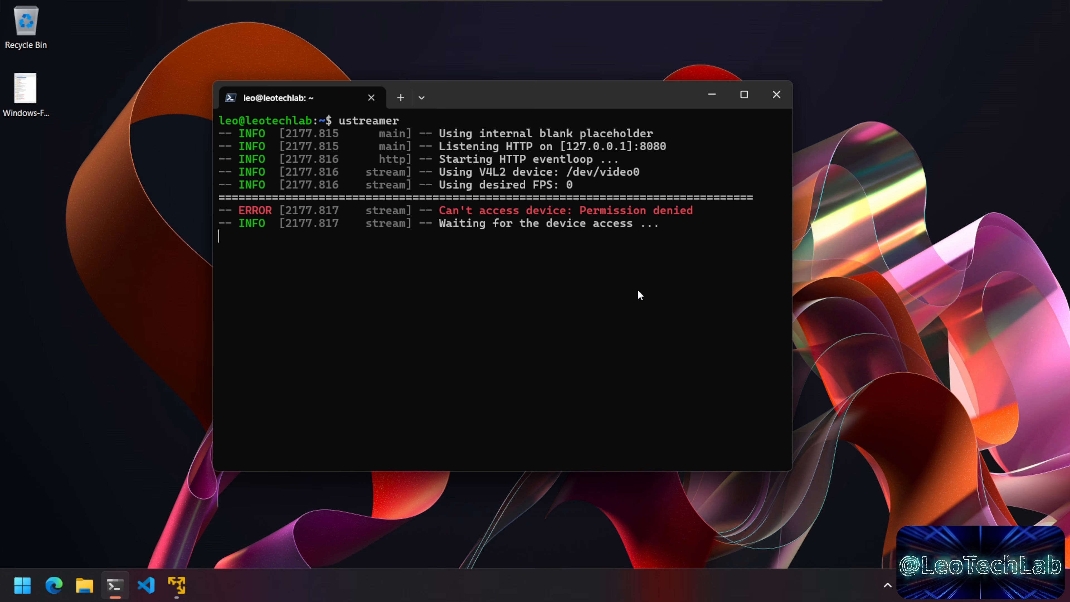
key(ctrl+c)
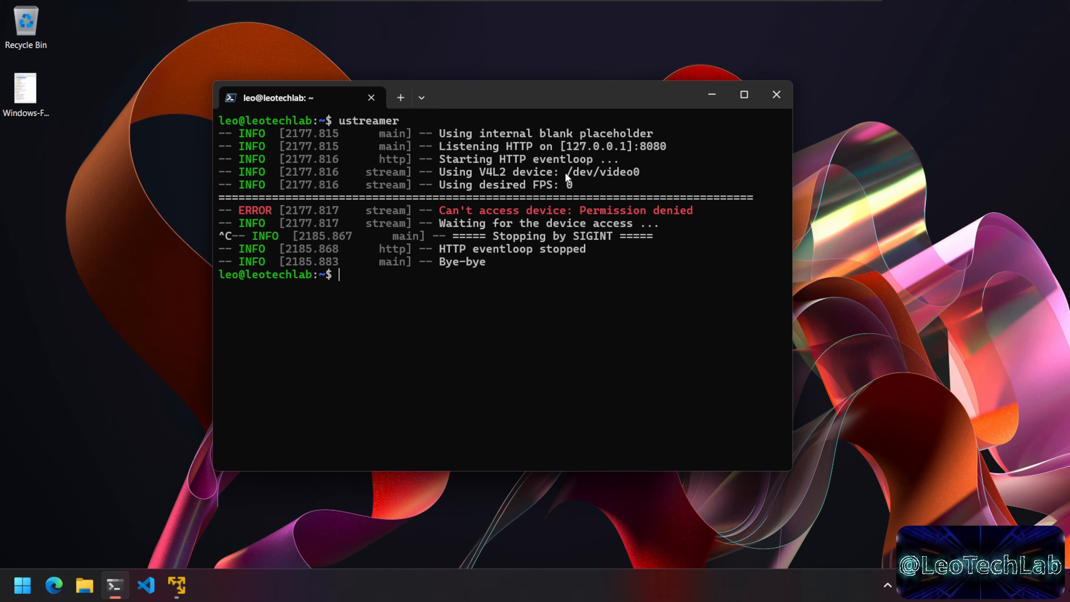
click(637, 190)
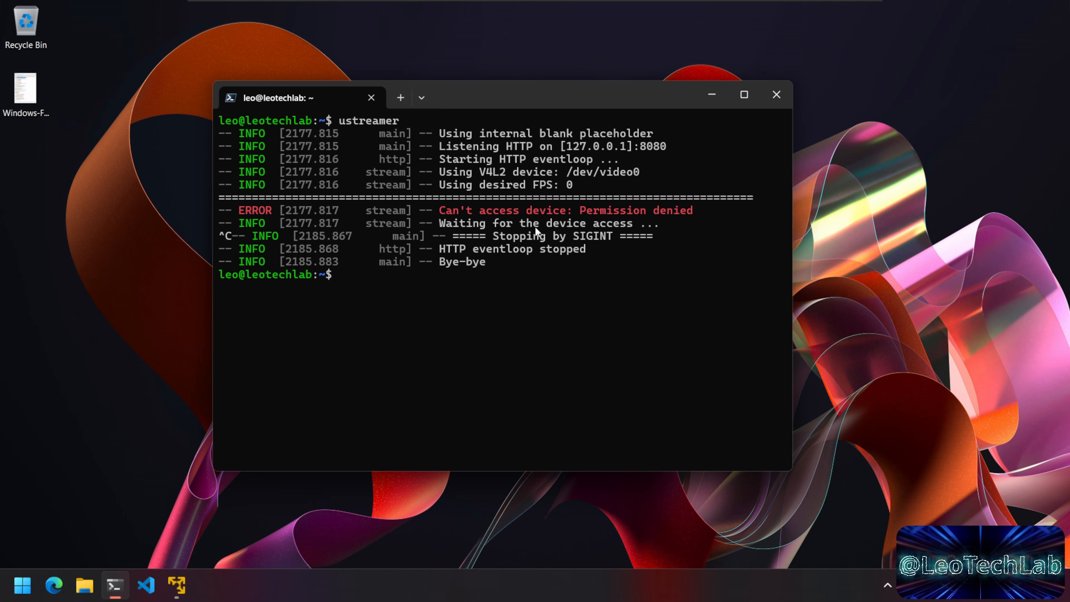
drag(440, 210, 599, 211)
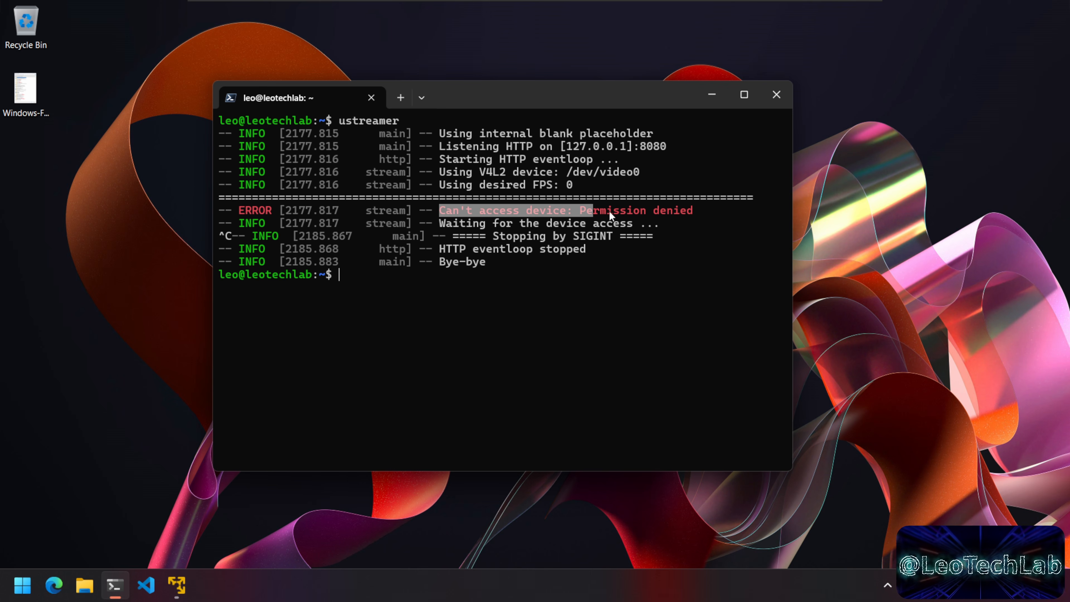
drag(687, 209, 696, 210)
key(ctrl+c)
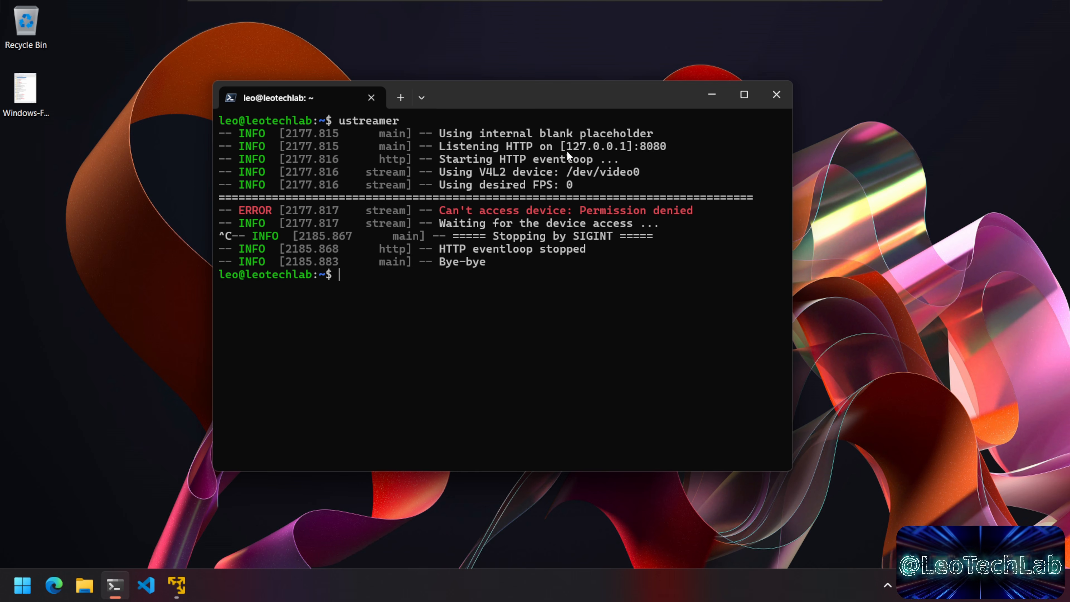
Step: Copy the 127.0.0.1 listening address line from ustreamer's log
drag(438, 147, 579, 151)
click(597, 172)
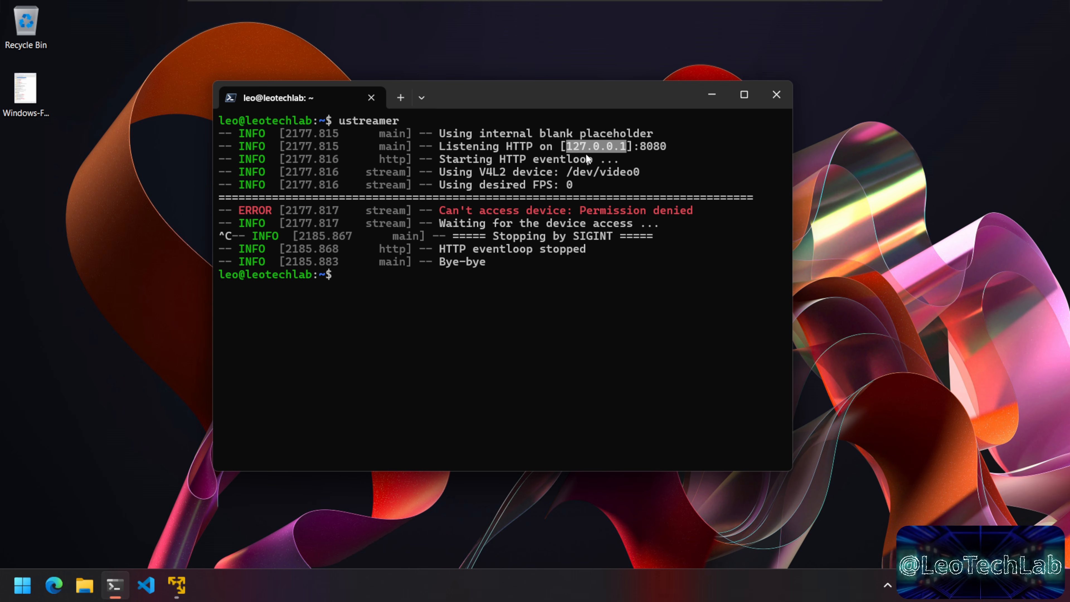
right_click(627, 149)
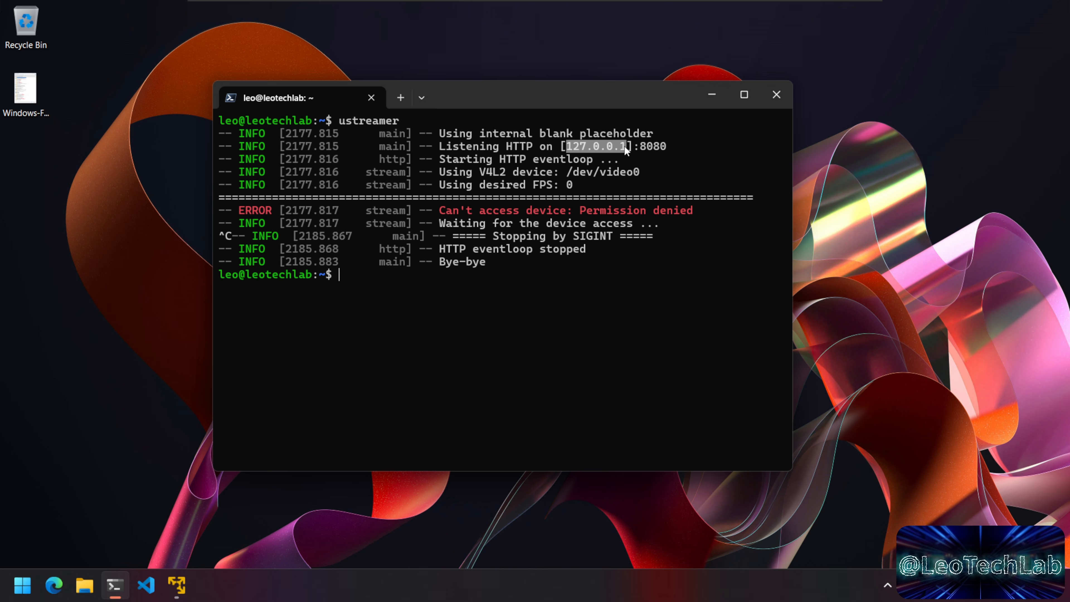
right_click(627, 152)
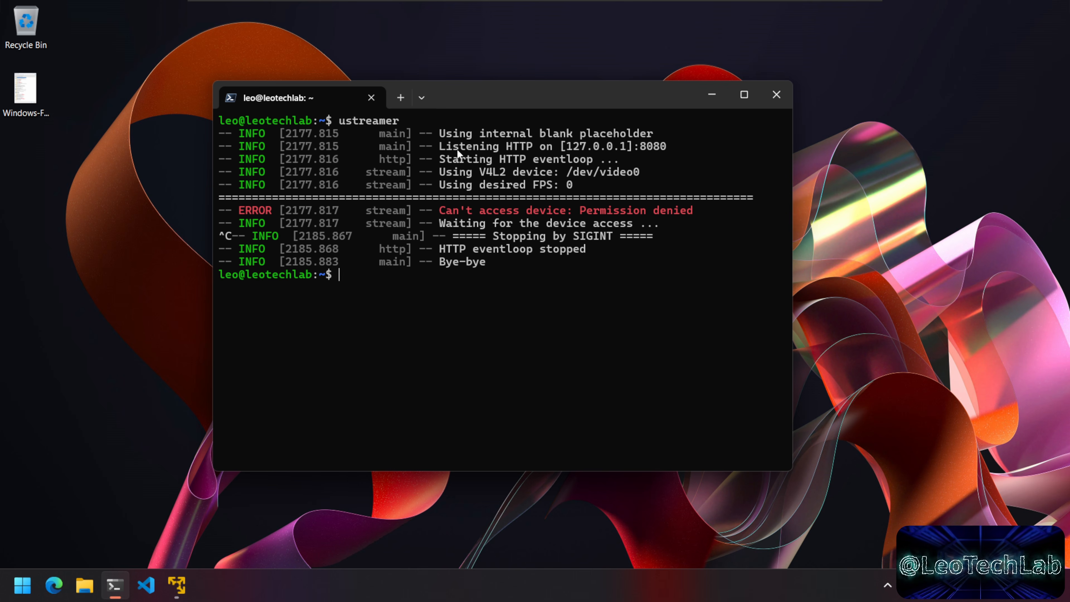
drag(439, 147, 627, 145)
right_click(562, 147)
right_click(627, 146)
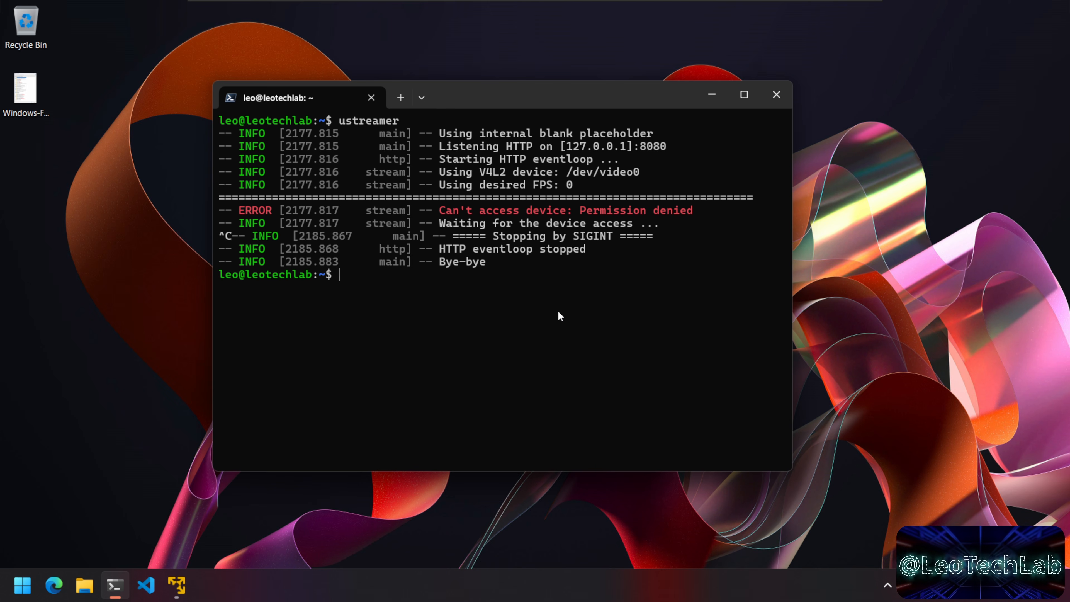
Step: Run ip addr, copy the server address 192.168.153.130, and clear the terminal
text(ip addr)
key(Return)
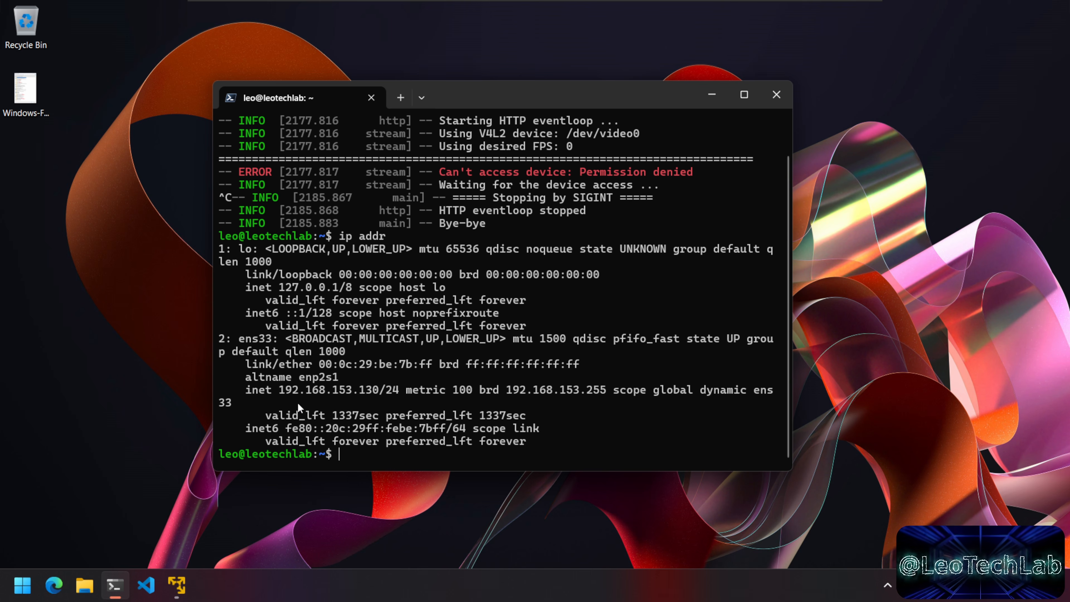
drag(366, 391, 379, 389)
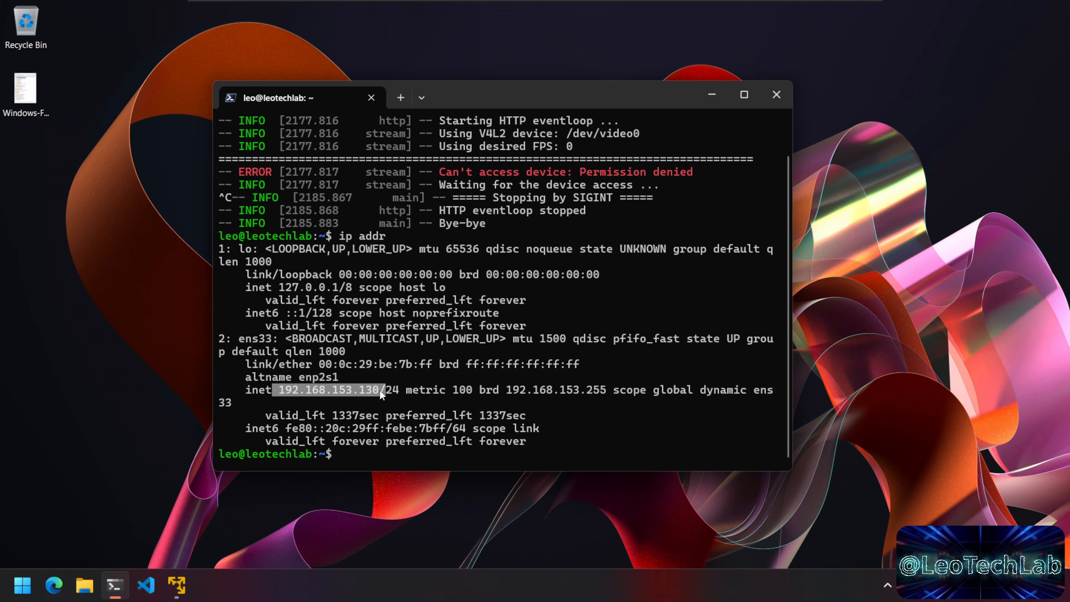
key(ctrl+c)
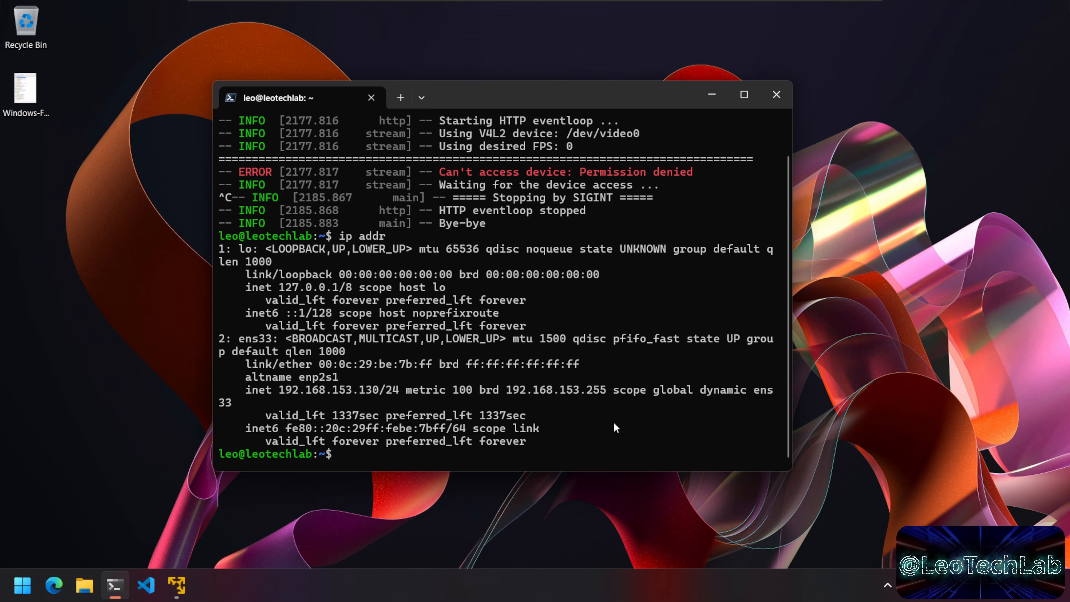
text(clear)
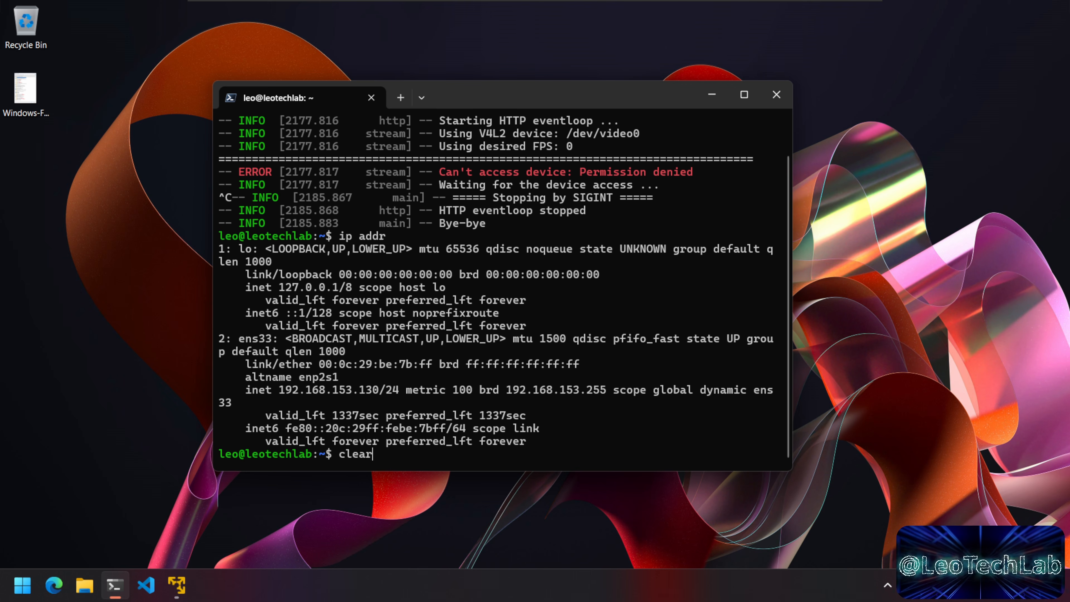
key(Return)
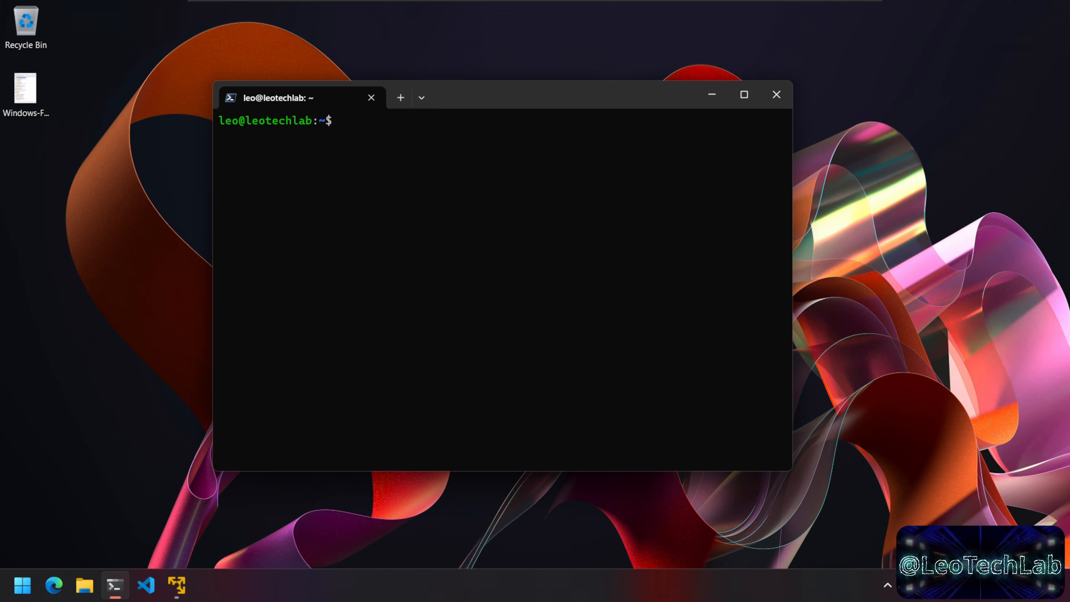
Step: Run sudo ustreamer --host 0.0.0.0 and copy its 0.0.0.0:8080 listening address
key(Up)
key(Down)
text(sudo ustre)
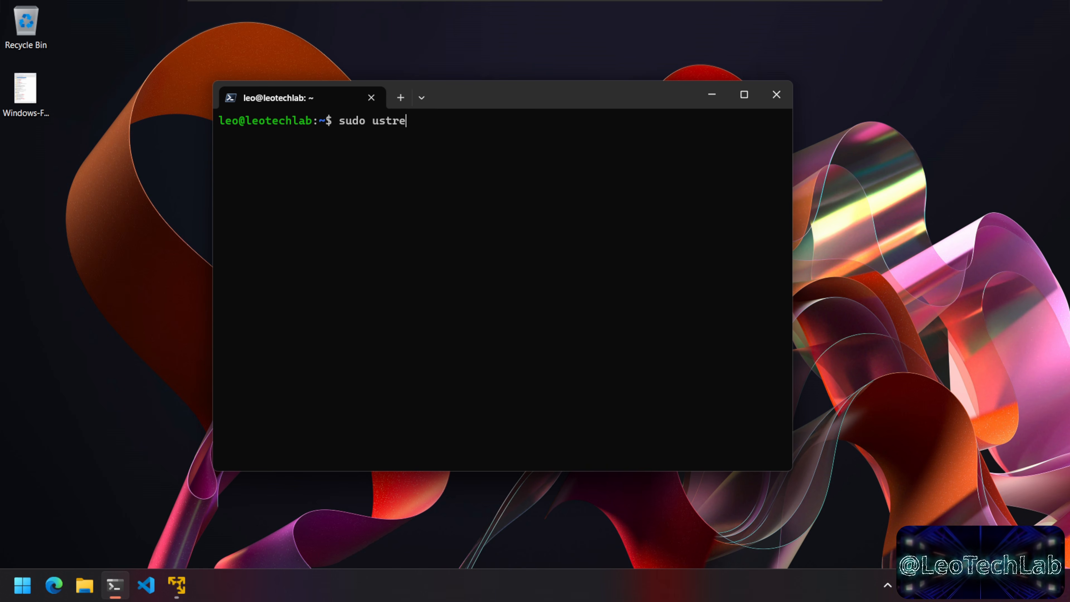
text(amer --h)
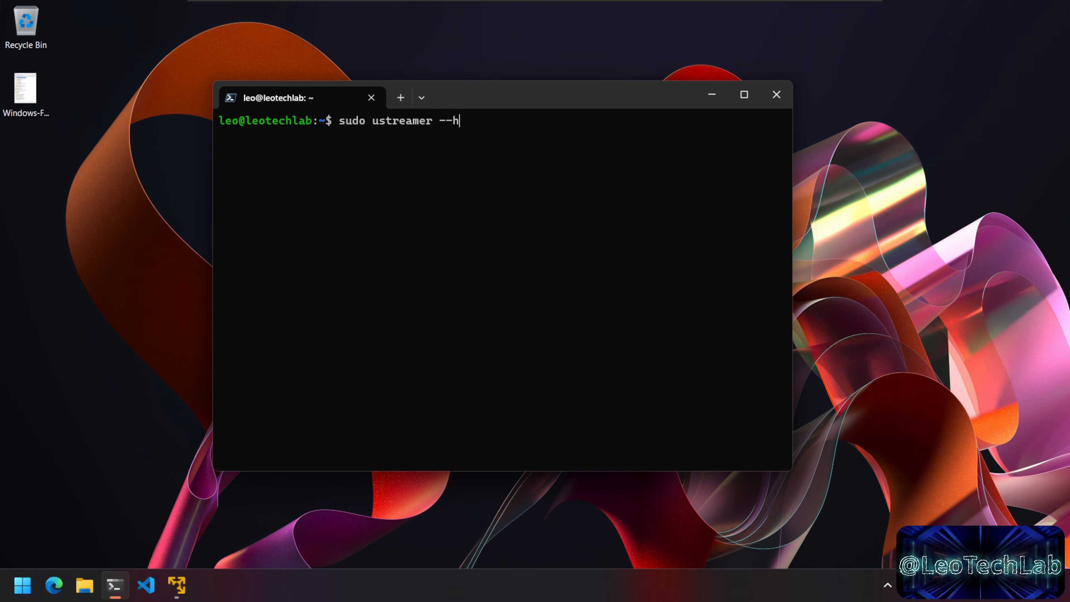
text(ost 0.0.0.0)
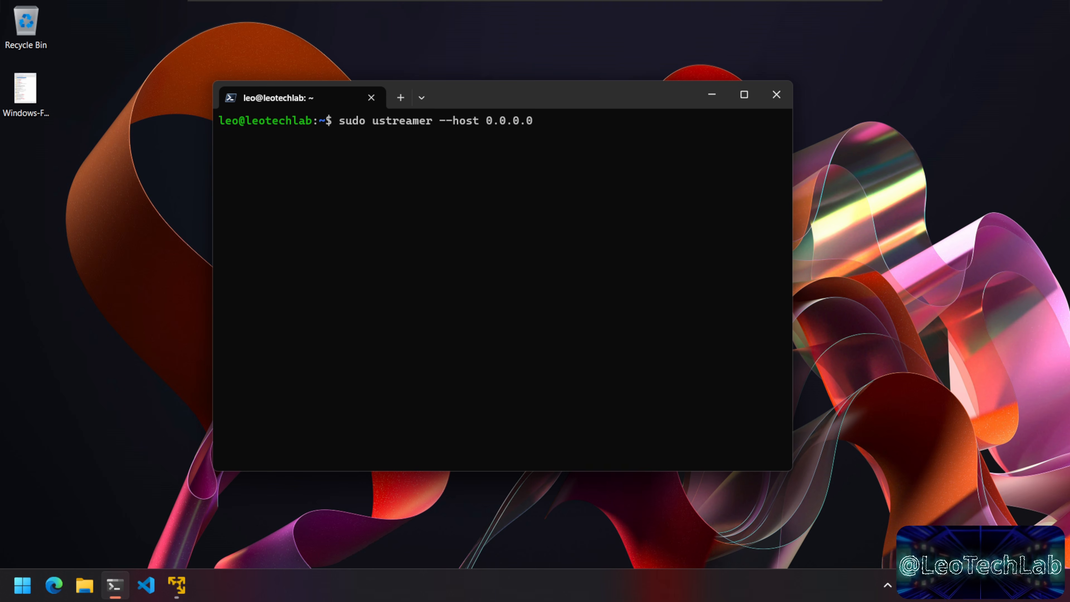
key(Return)
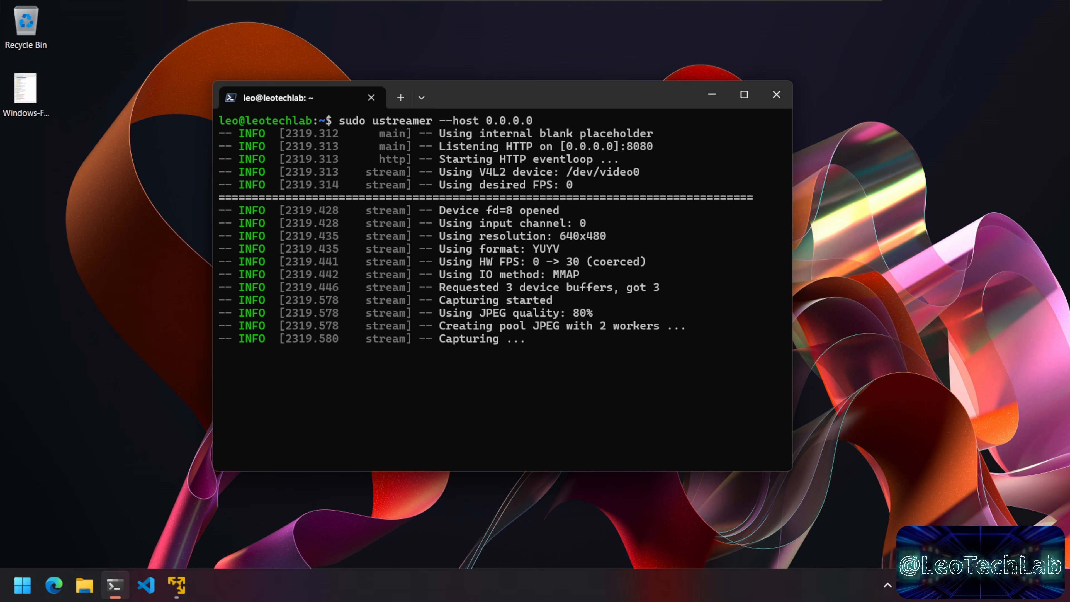
drag(591, 104, 687, 79)
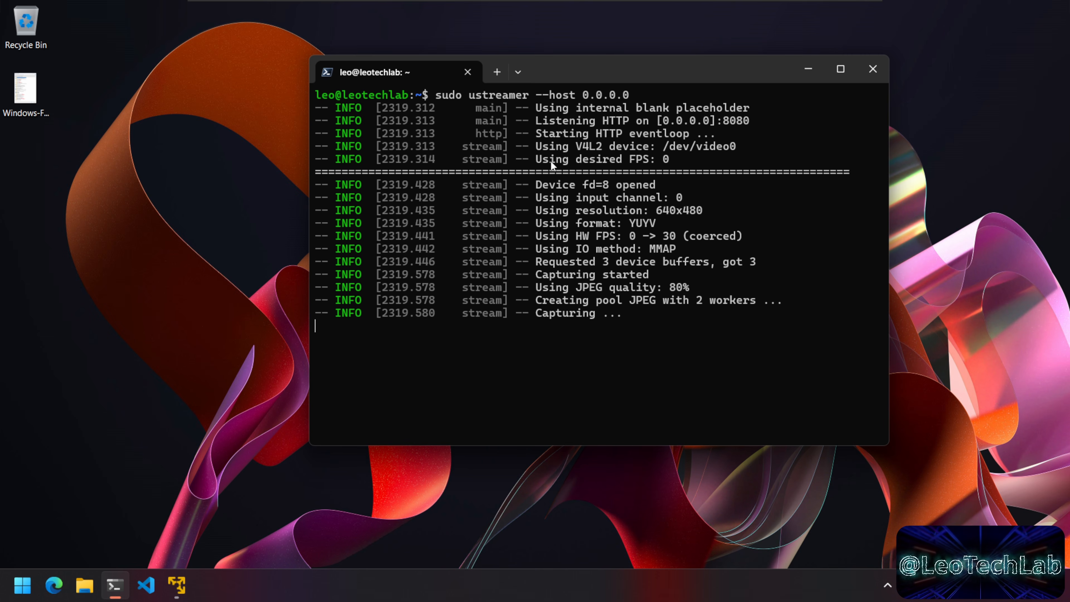
drag(563, 120, 748, 119)
right_click(753, 123)
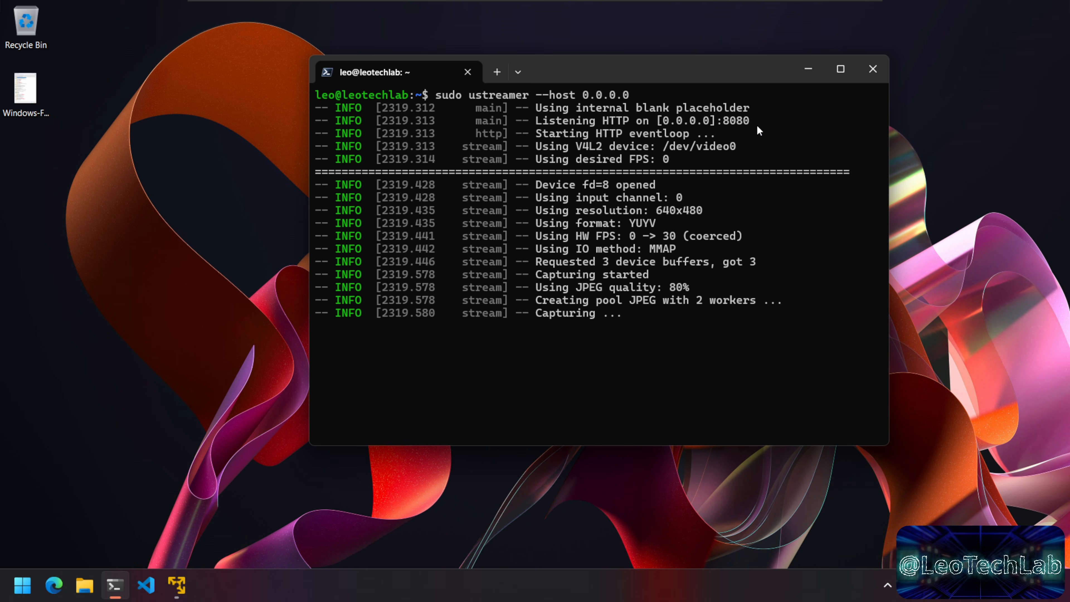
drag(749, 77, 777, 95)
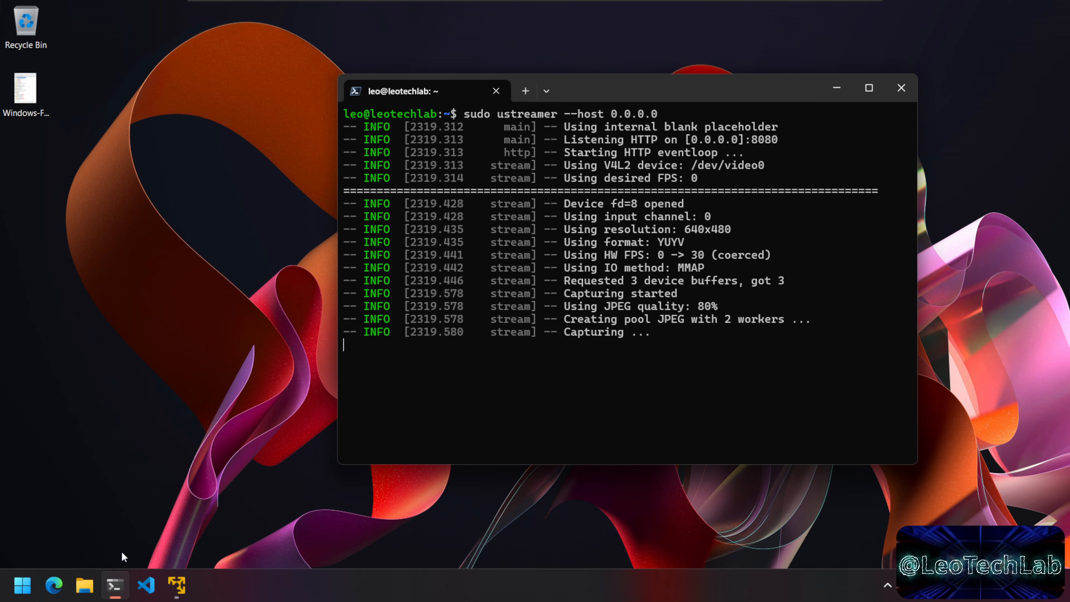
click(62, 590)
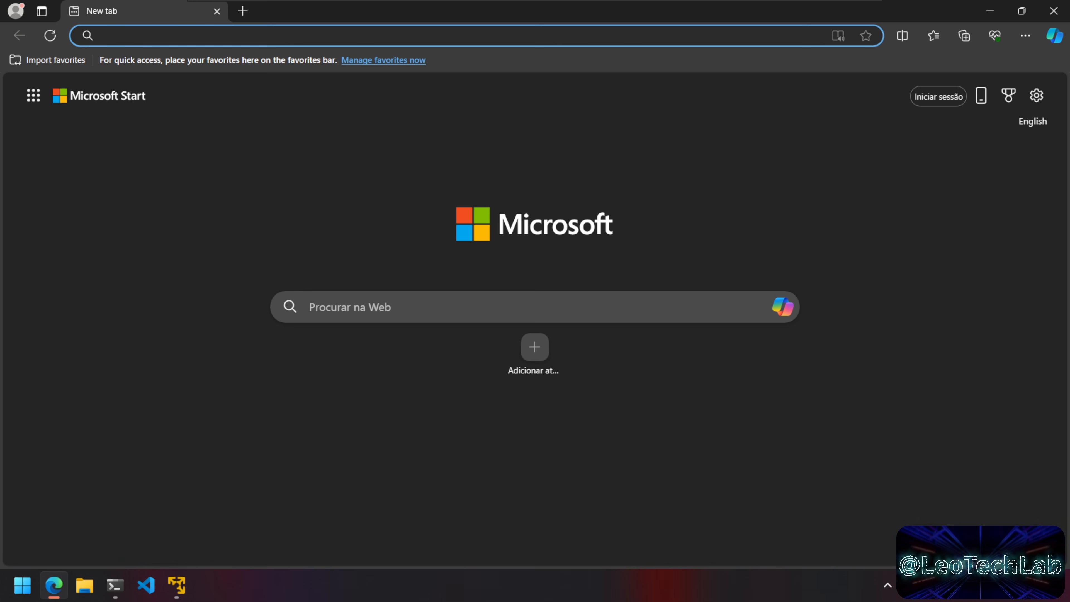
Step: Stop ustreamer, run ip addr and copy the VM's IP address 192.168.153.130
text(http:)
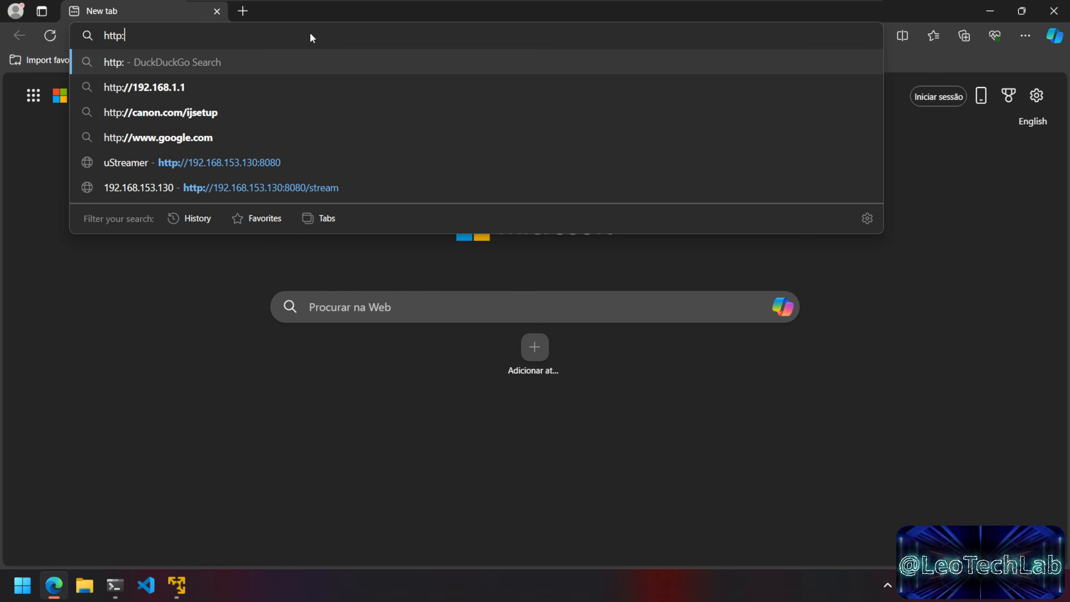
text(//192)
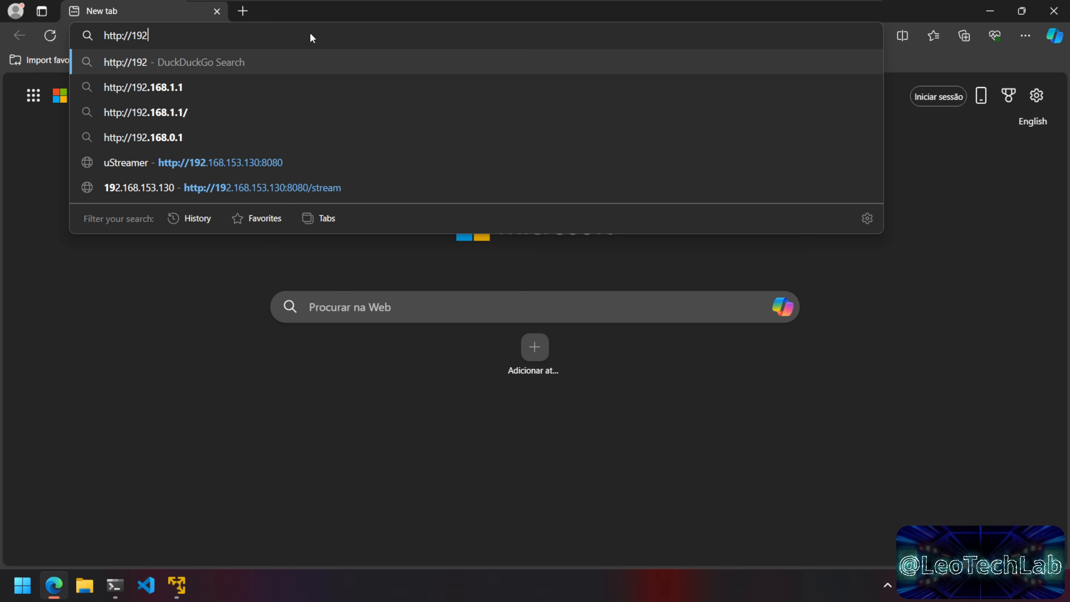
text(.168.)
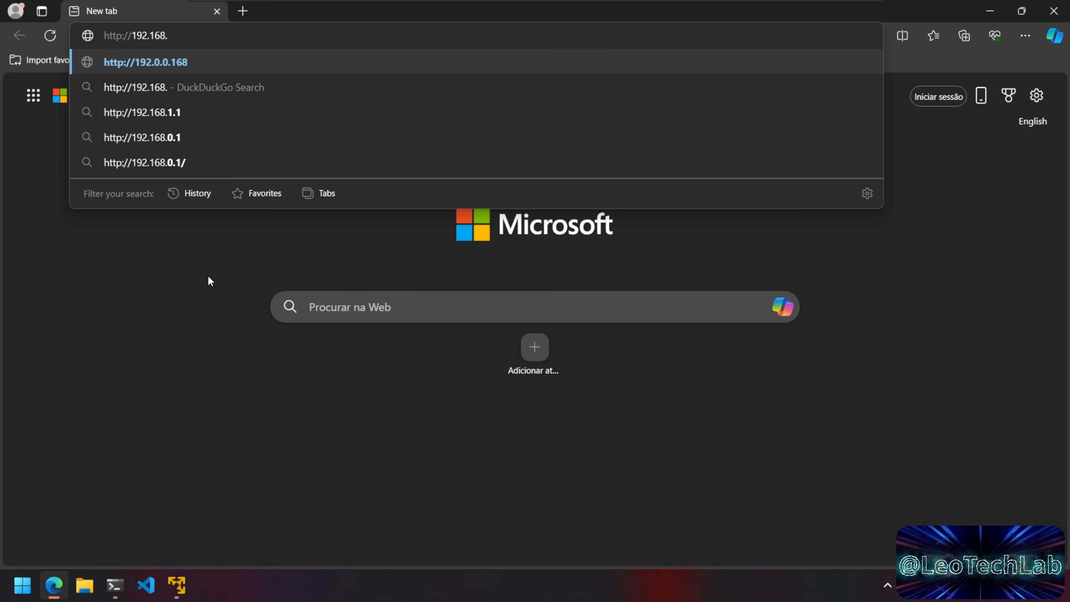
click(117, 586)
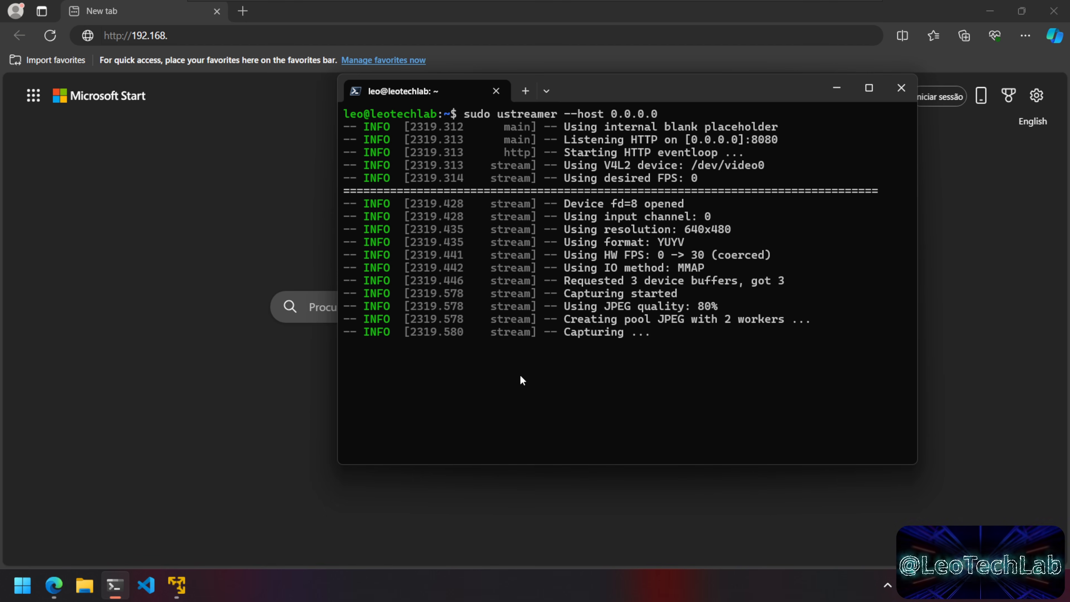
key(ctrl+c)
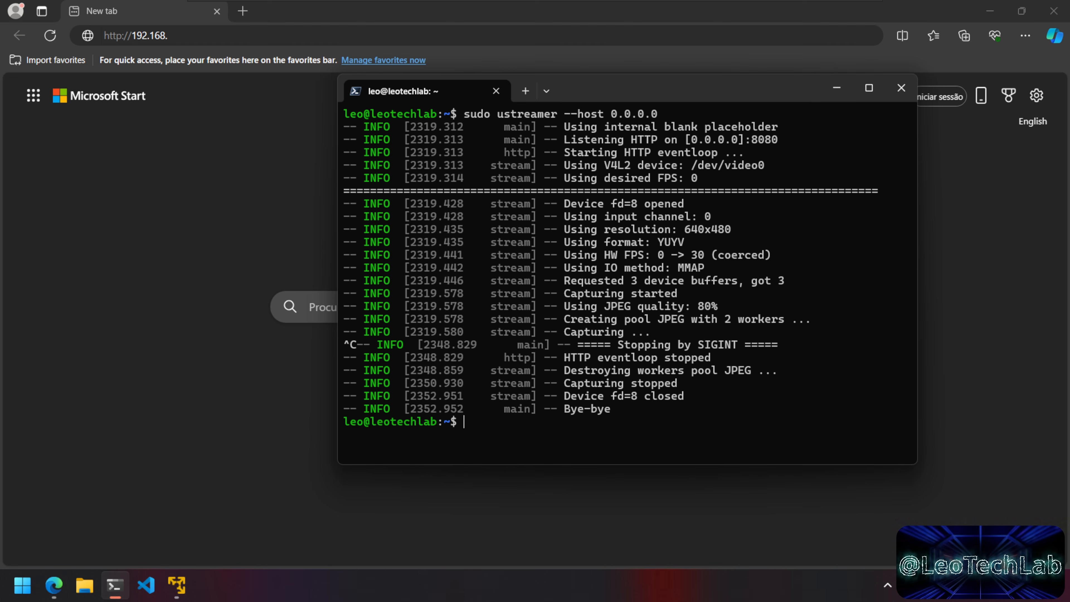
text(ip addr)
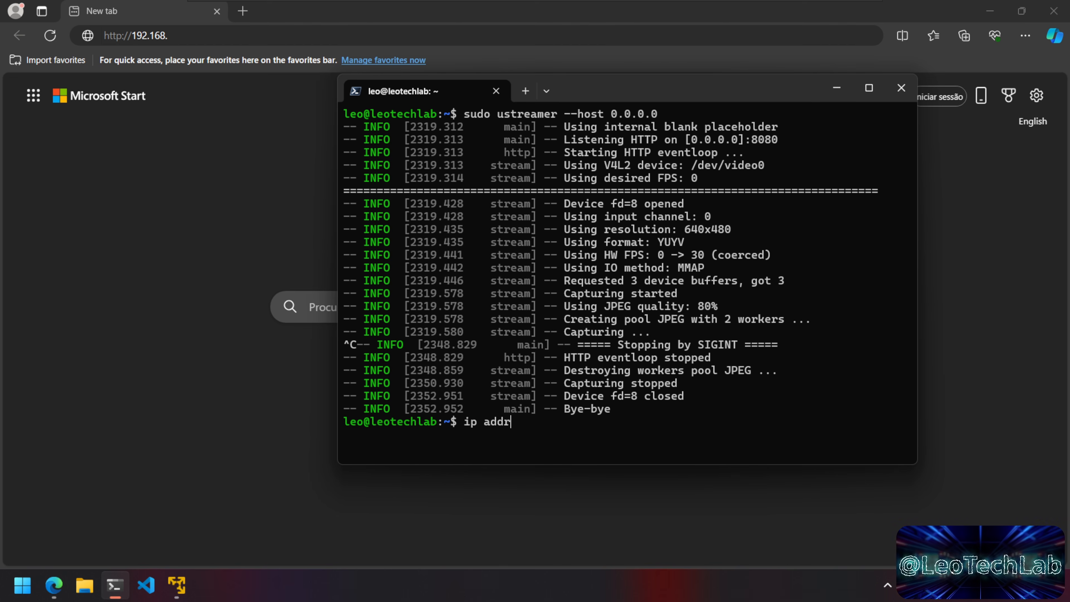
key(Return)
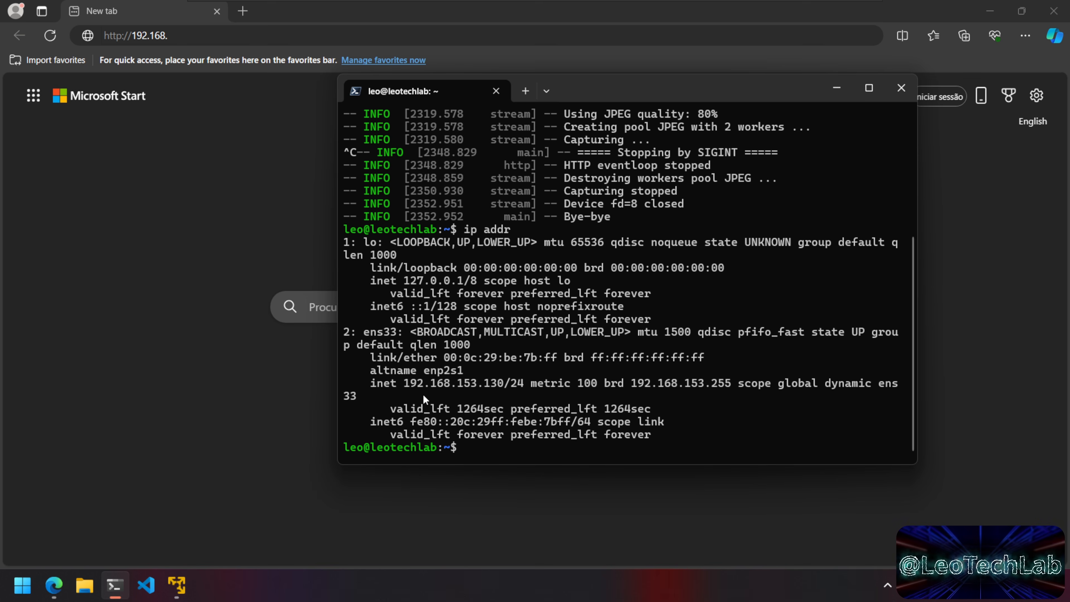
drag(404, 384, 501, 385)
key(ctrl+c)
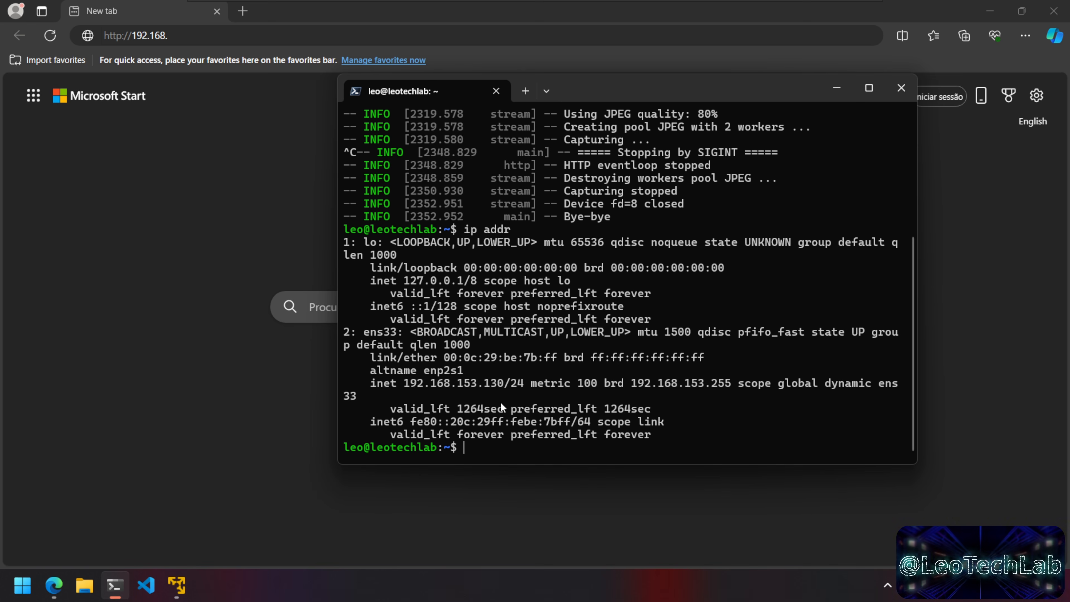
click(168, 36)
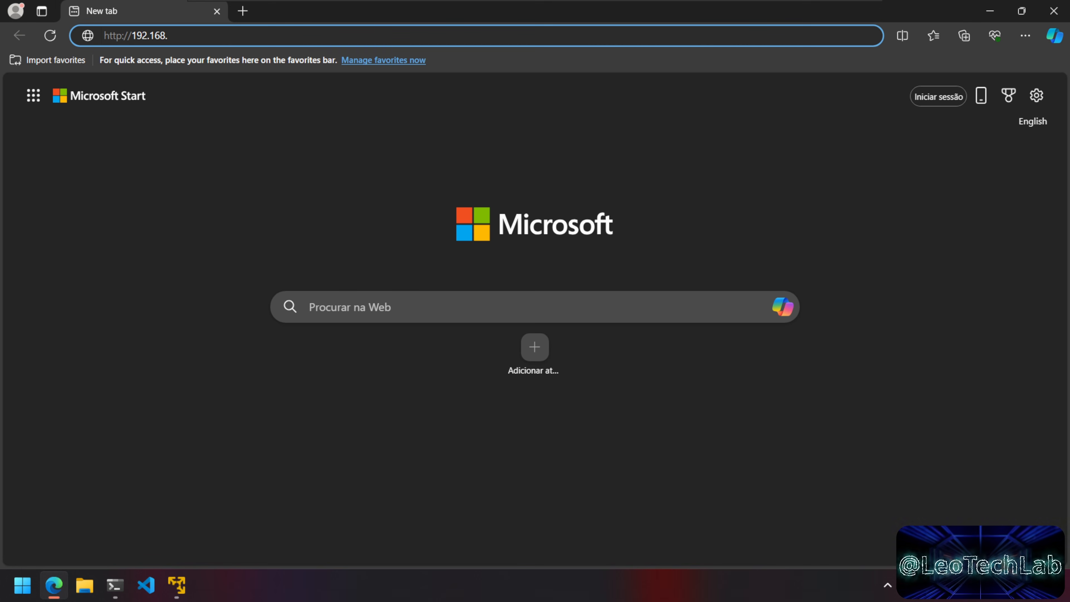
key(BackSpace)
key(BackSpace)
key(BackSpace)
key(BackSpace)
key(BackSpace)
key(BackSpace)
key(BackSpace)
key(BackSpace)
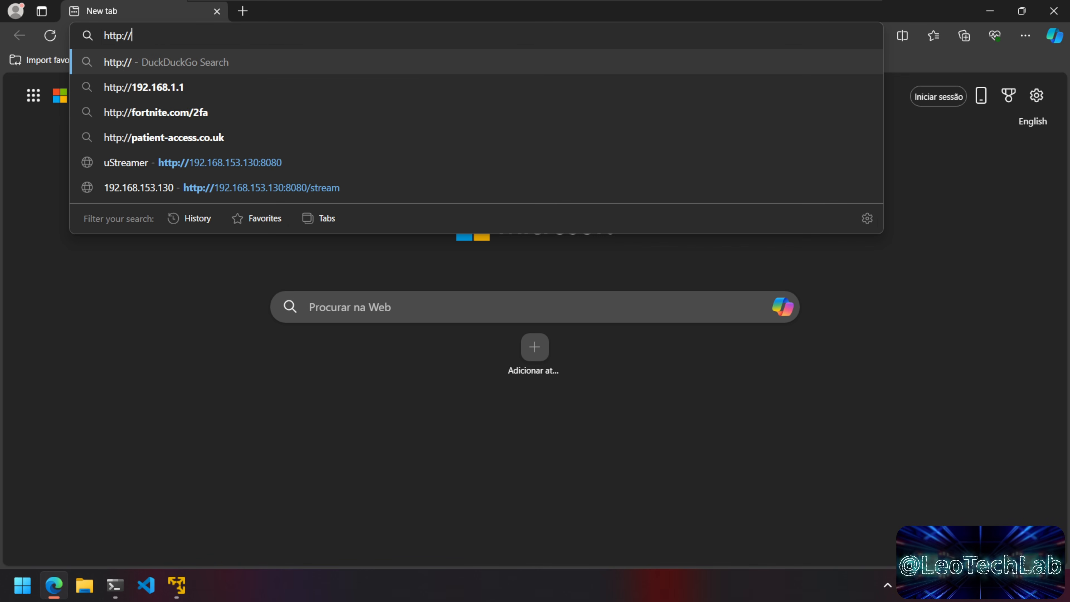
key(ctrl+v)
text(:8080)
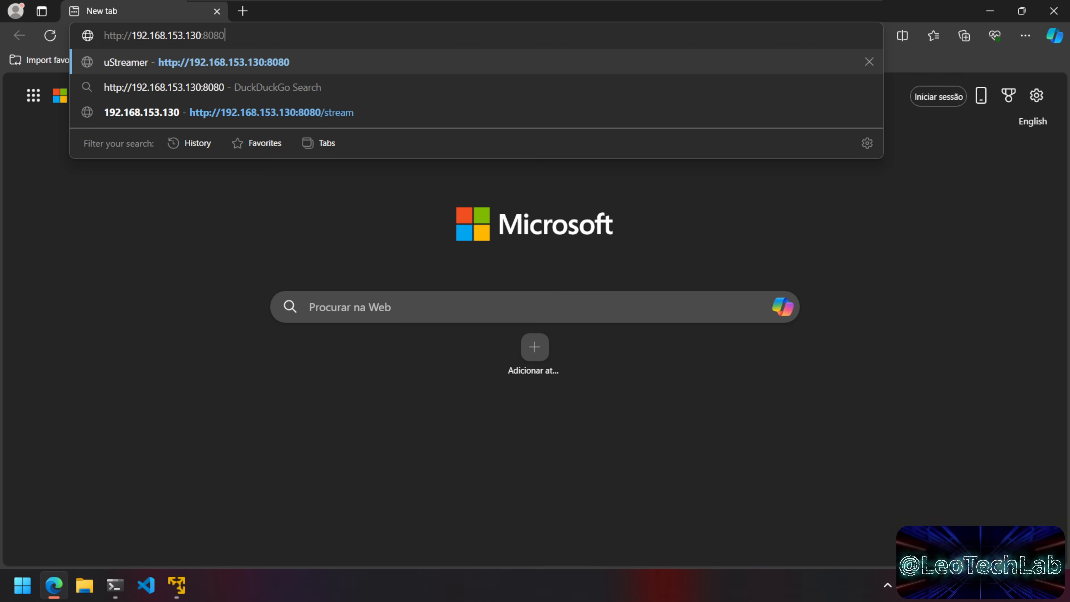
key(Return)
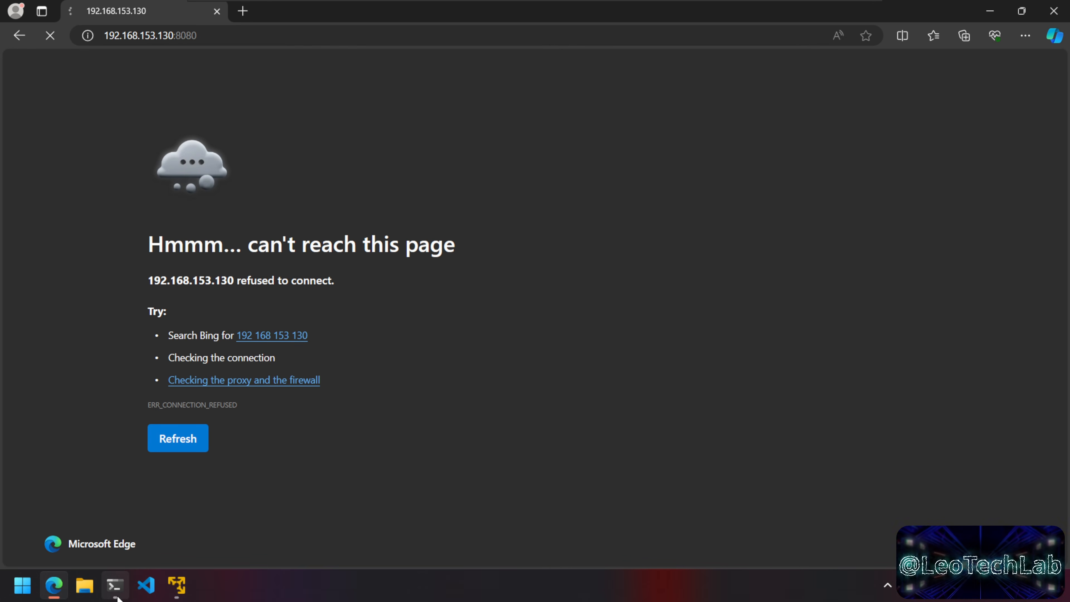
Step: Clear the terminal and restart the ustreamer server with the previous command
click(114, 584)
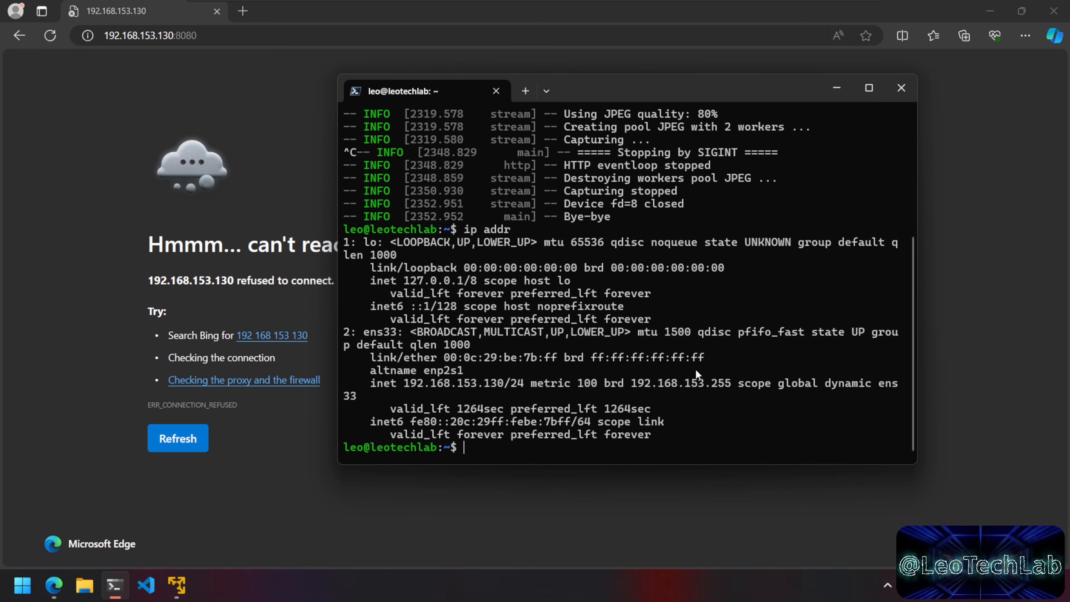
text(clear)
key(Return)
key(Up)
key(Up)
key(Up)
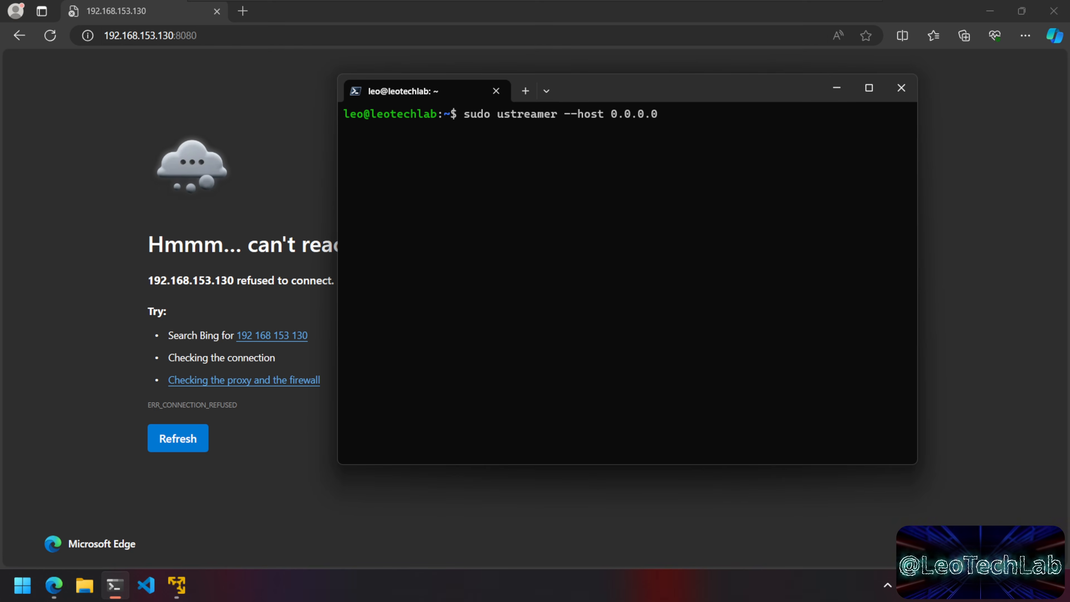
key(Return)
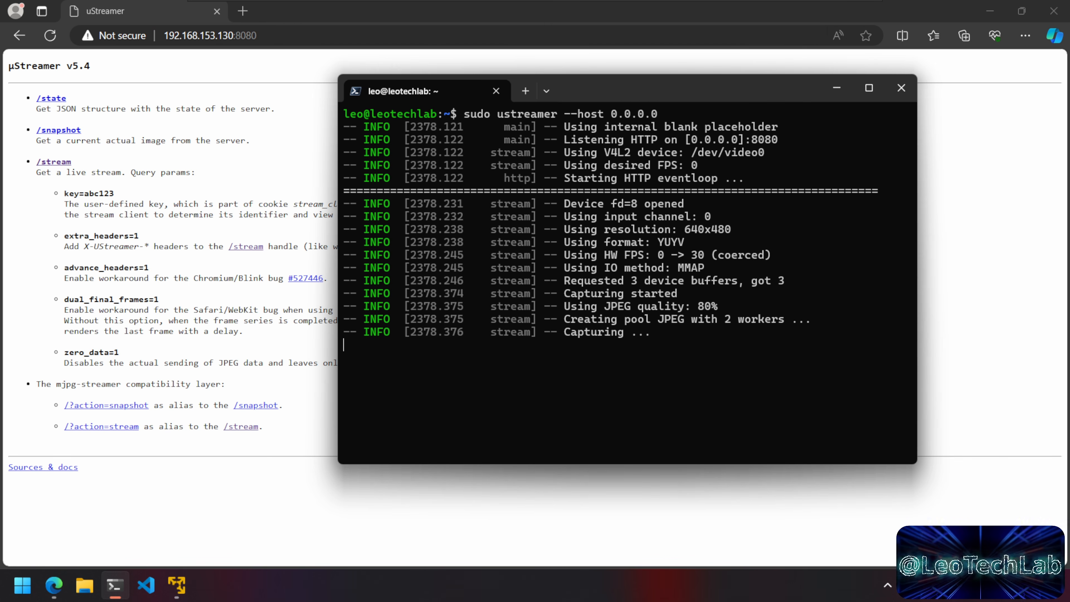
Step: Follow the /stream link on the uStreamer page to watch the live webcam feed
click(261, 100)
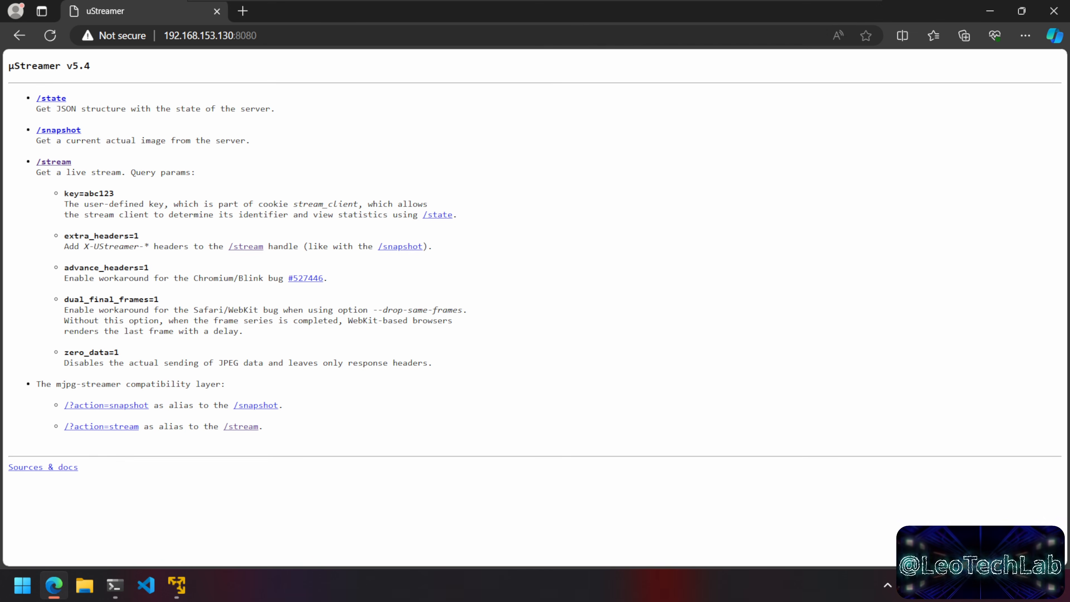
click(55, 162)
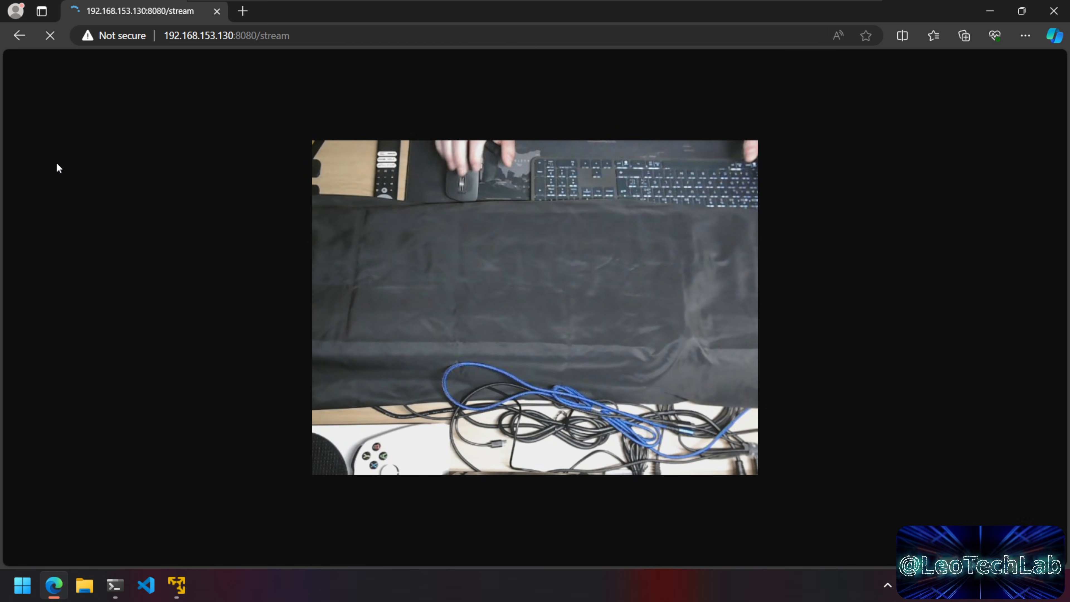
click(114, 584)
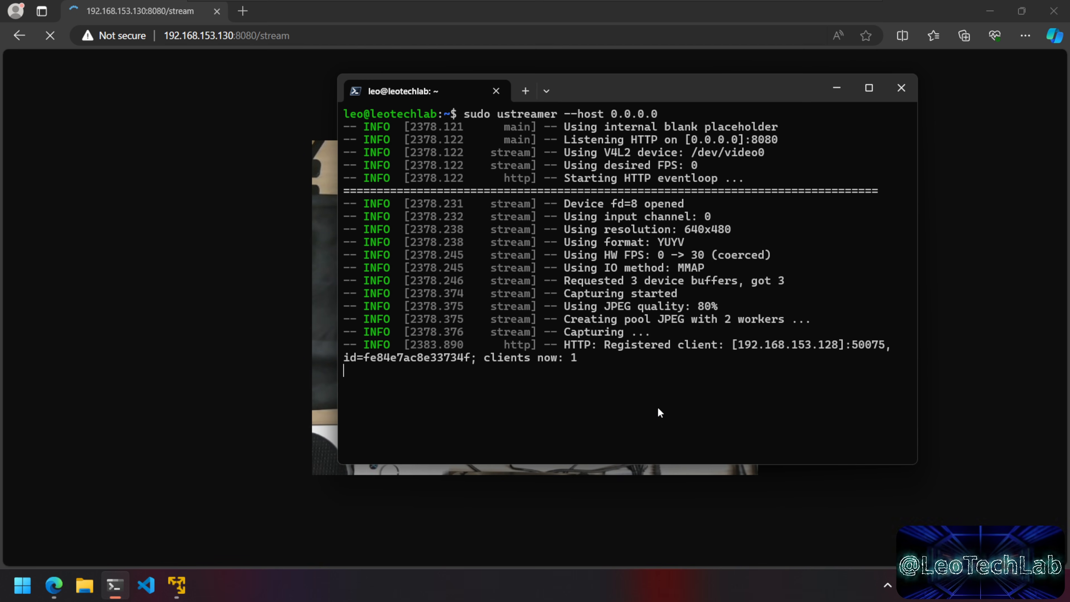
Step: Stop ustreamer with Ctrl+C and reload the stream page to confirm the connection is refused
key(ctrl+c)
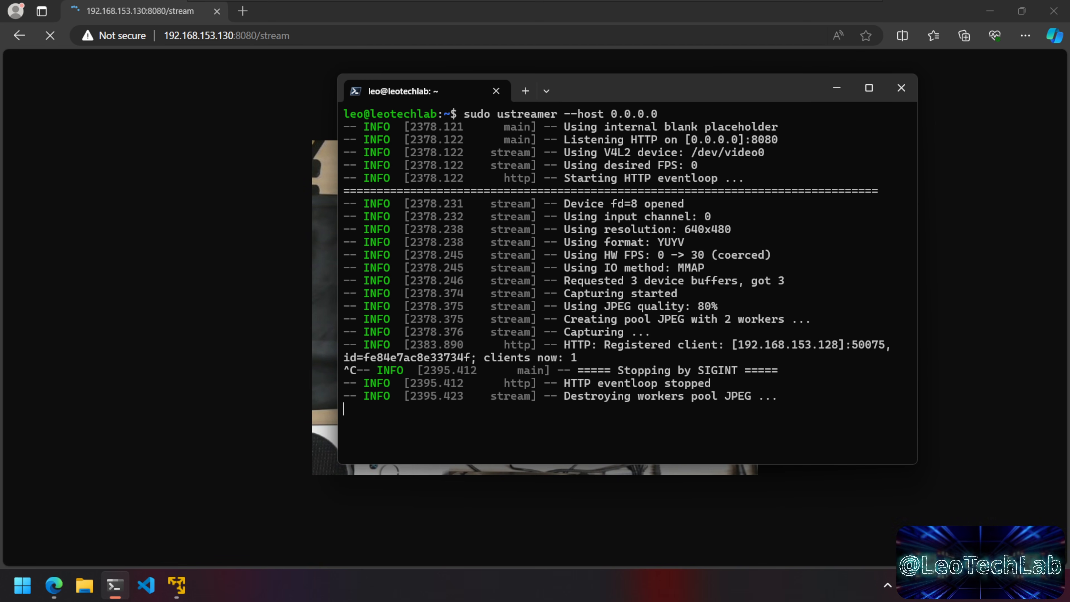
drag(686, 84, 761, 260)
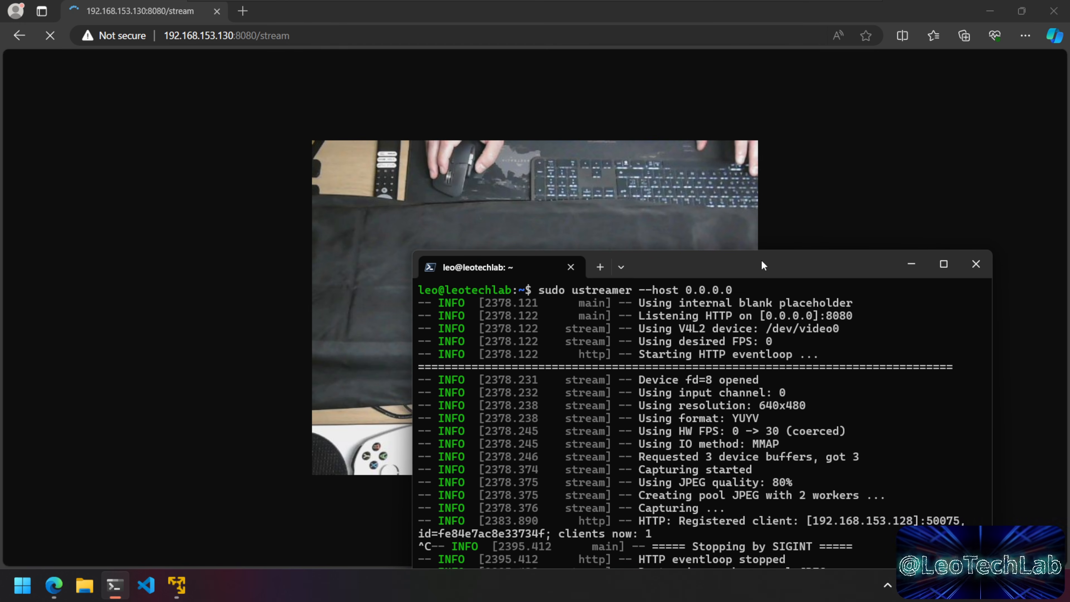
drag(761, 260, 783, 161)
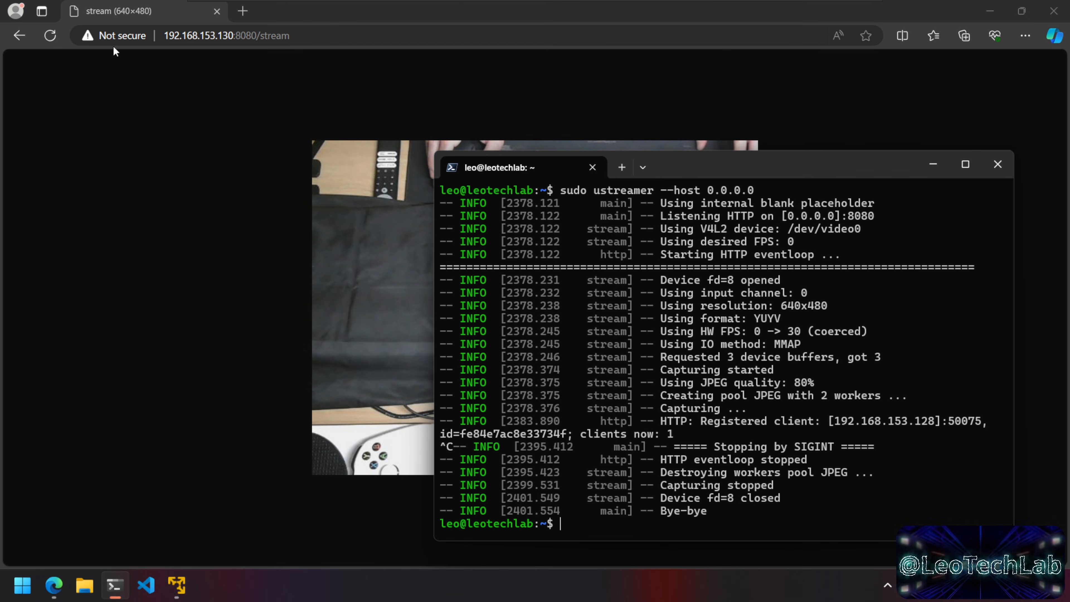
click(50, 36)
click(50, 37)
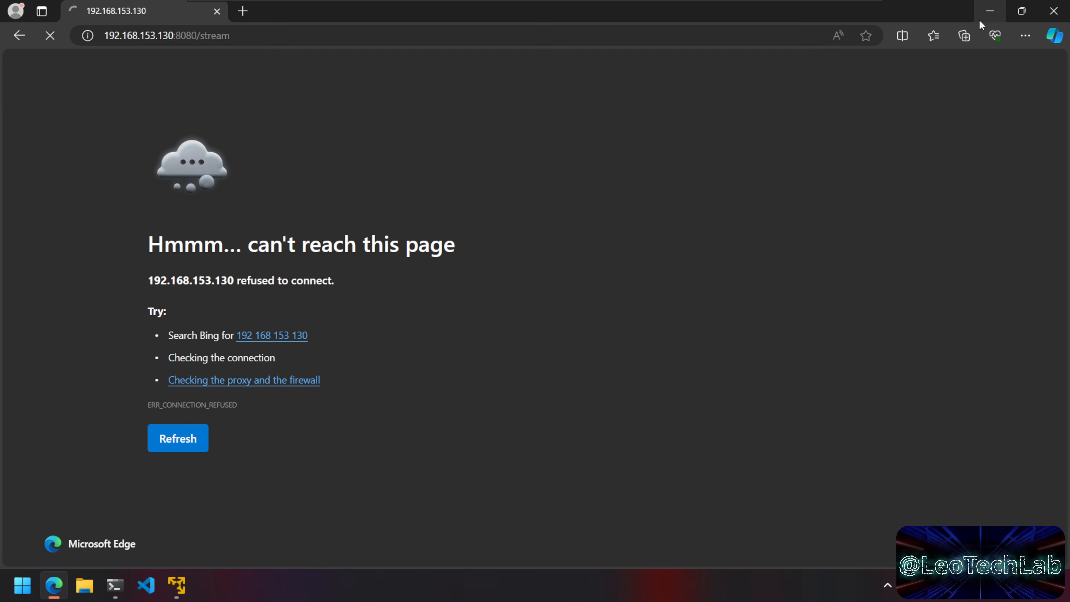
click(983, 15)
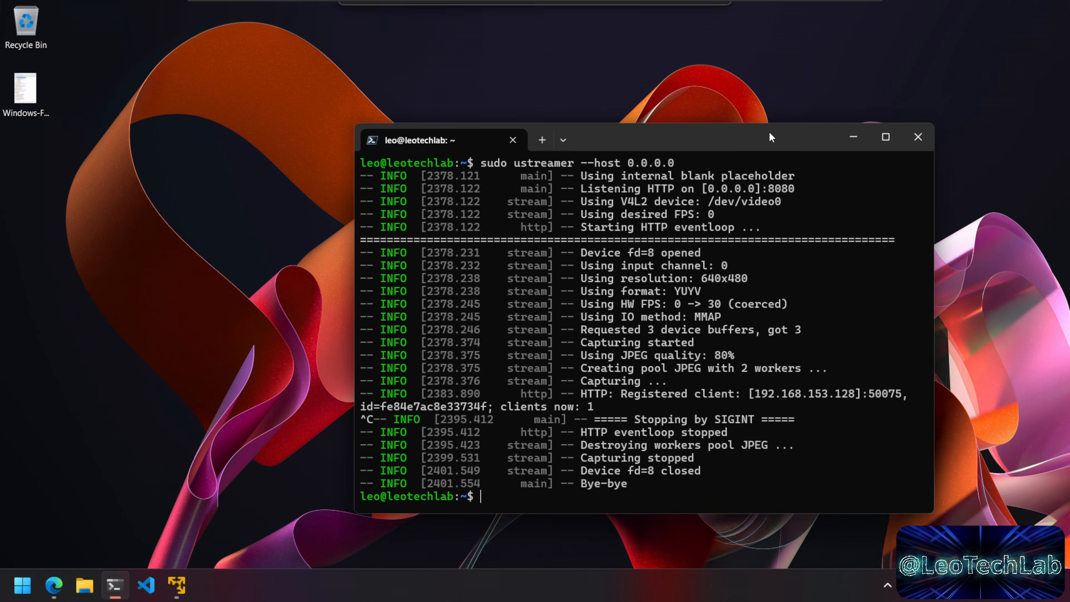
drag(776, 137, 717, 108)
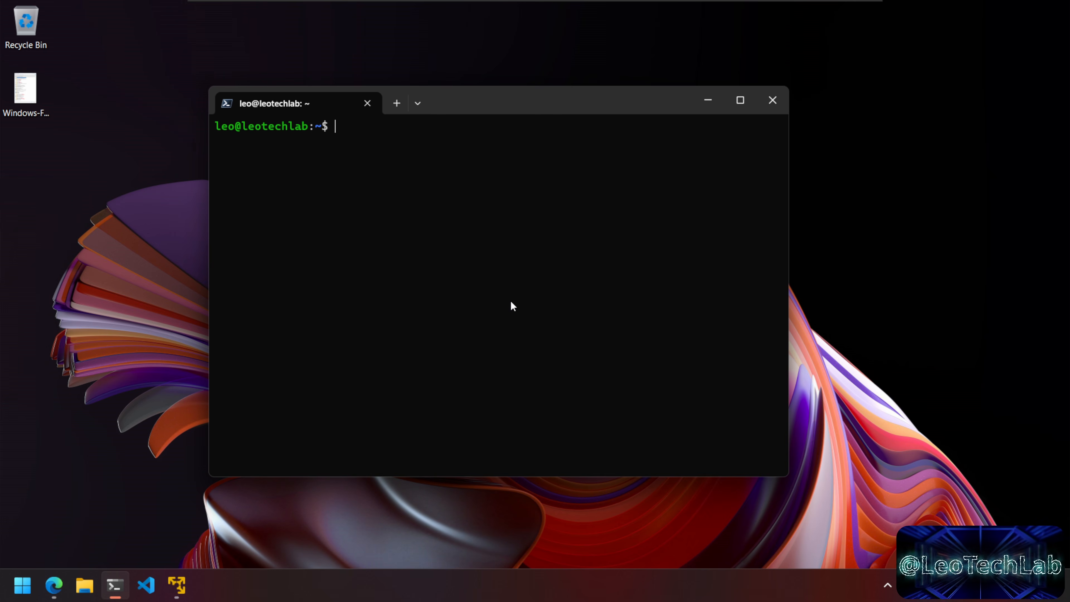
Step: Install cron with sudo apt install cron, then clear the screen
text(sudo apt )
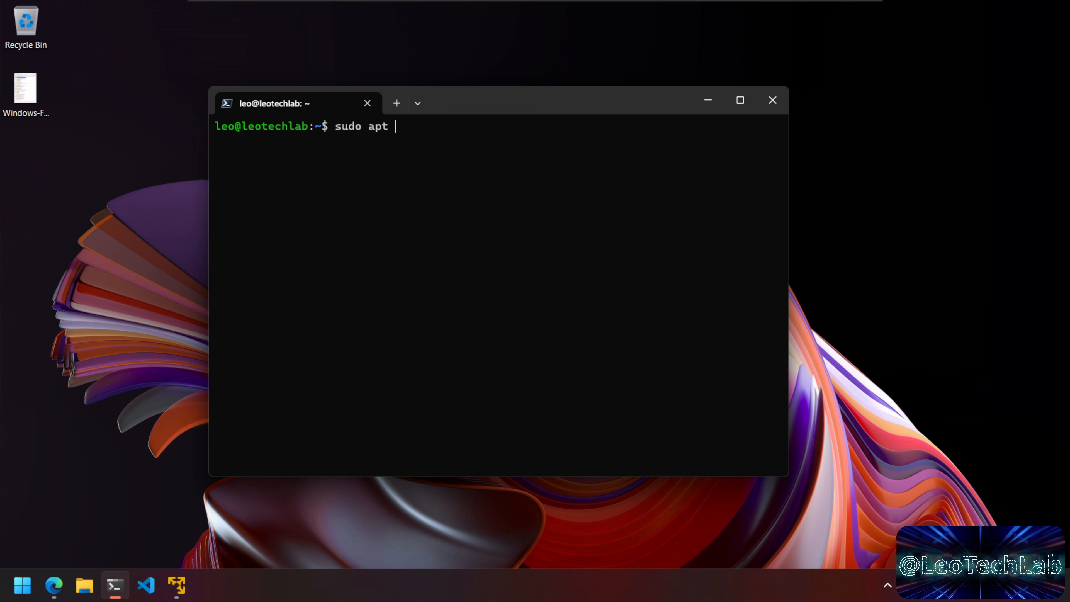
text(install cron)
key(Return)
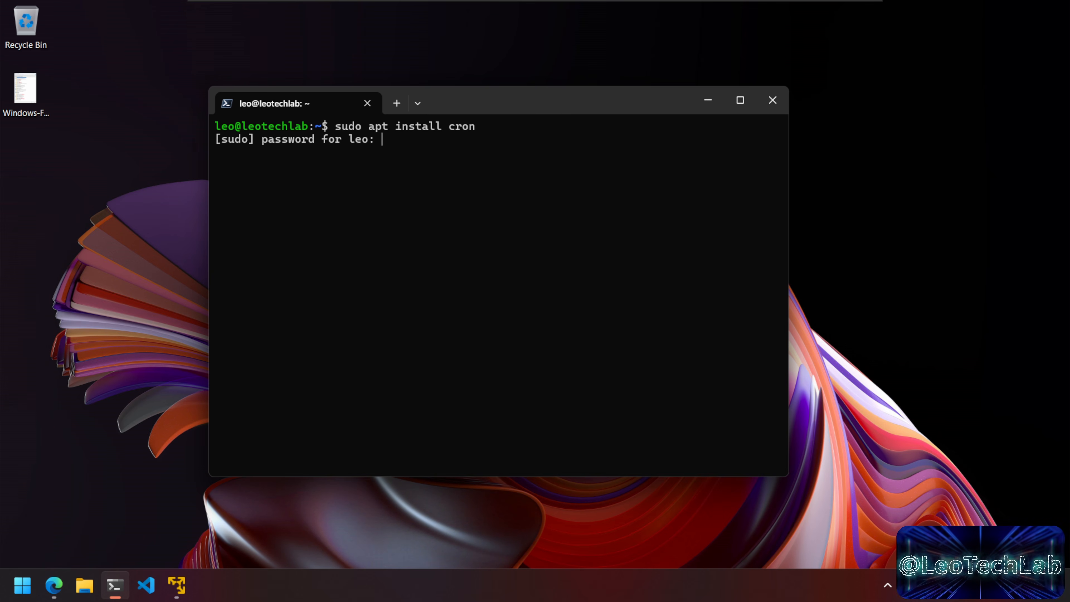
key(Return)
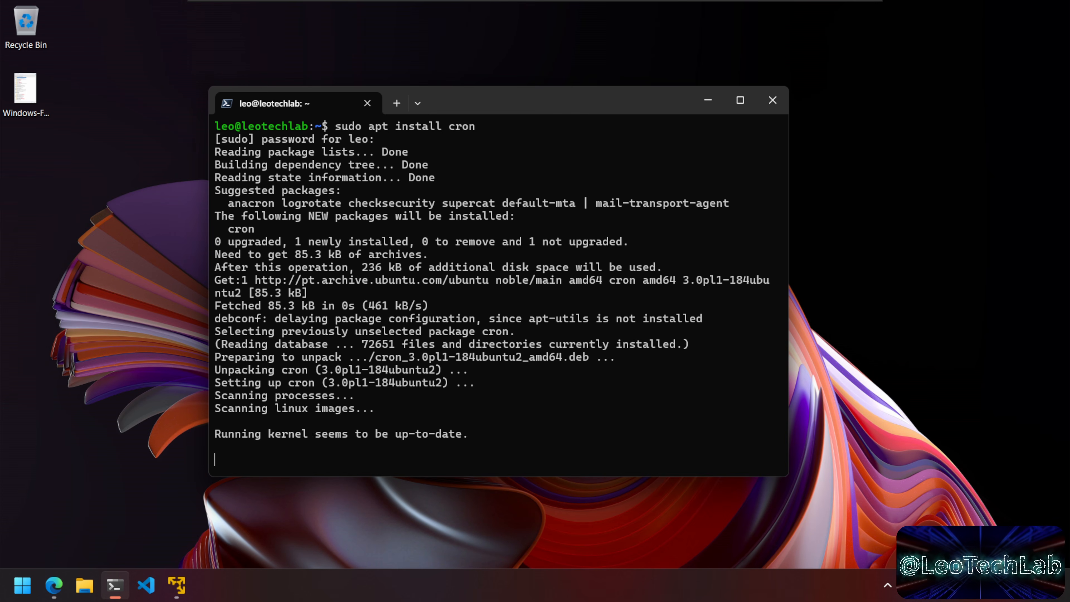
text(clear)
key(Return)
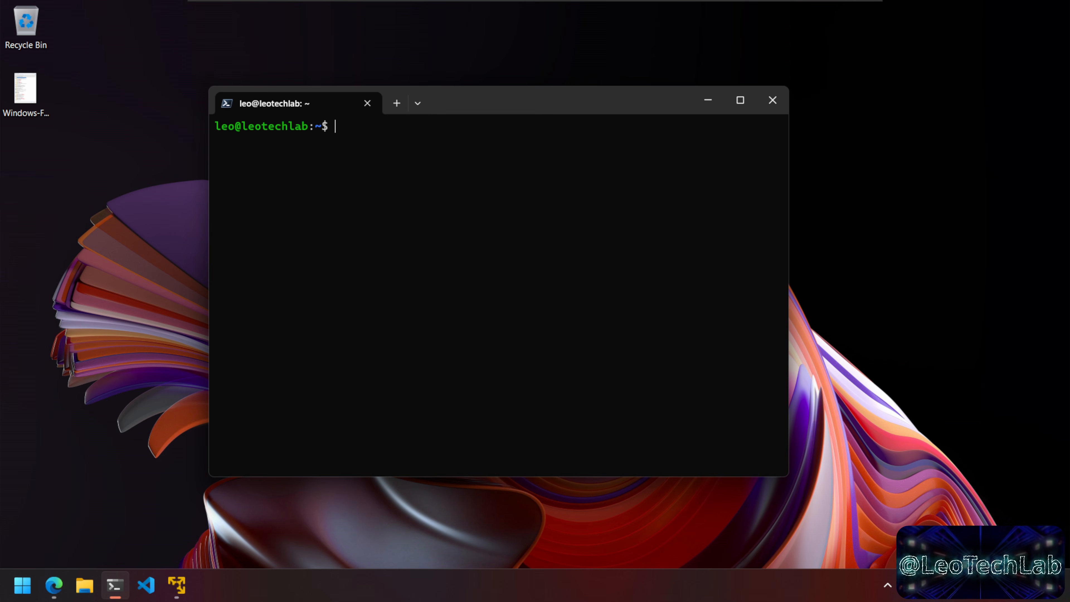
Step: Open root's crontab in nano with sudo crontab -e and go to its last line
text(sudo cront)
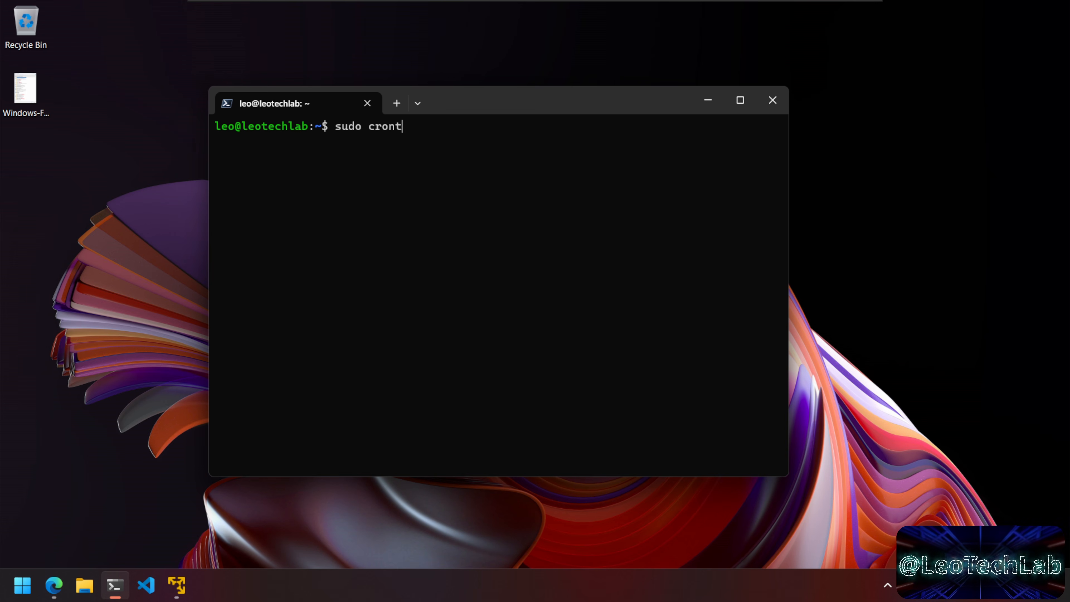
text(ab - e)
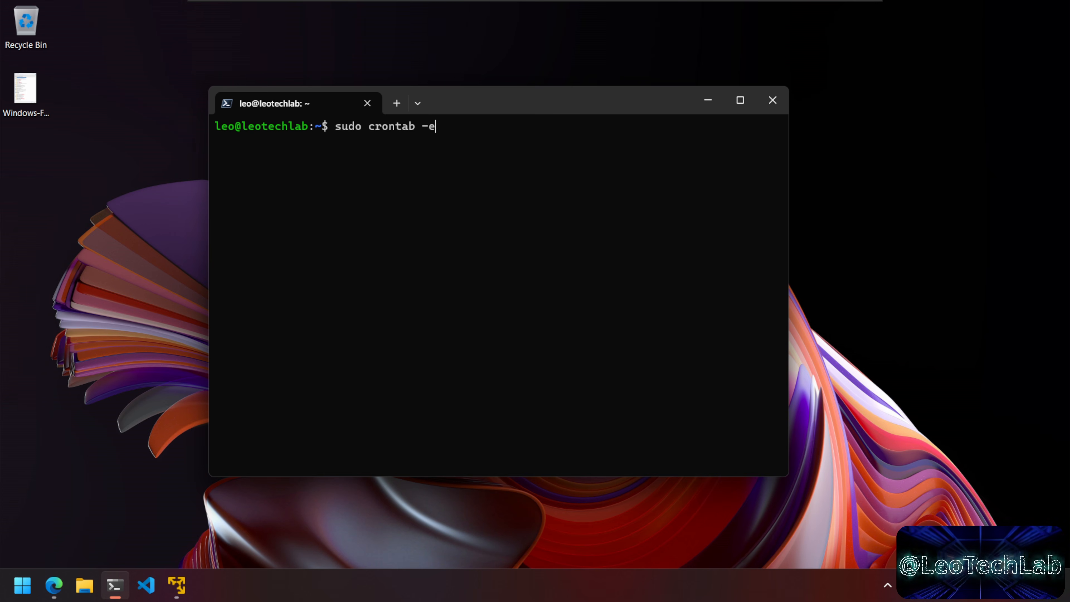
key(Return)
key(Down)
key(Down)
key(Down)
key(Down)
key(Down)
key(Down)
key(Down)
key(Down)
key(Down)
key(Down)
key(Down)
key(Down)
key(Down)
key(Down)
key(Down)
key(Down)
key(Down)
key(Down)
key(Down)
key(Down)
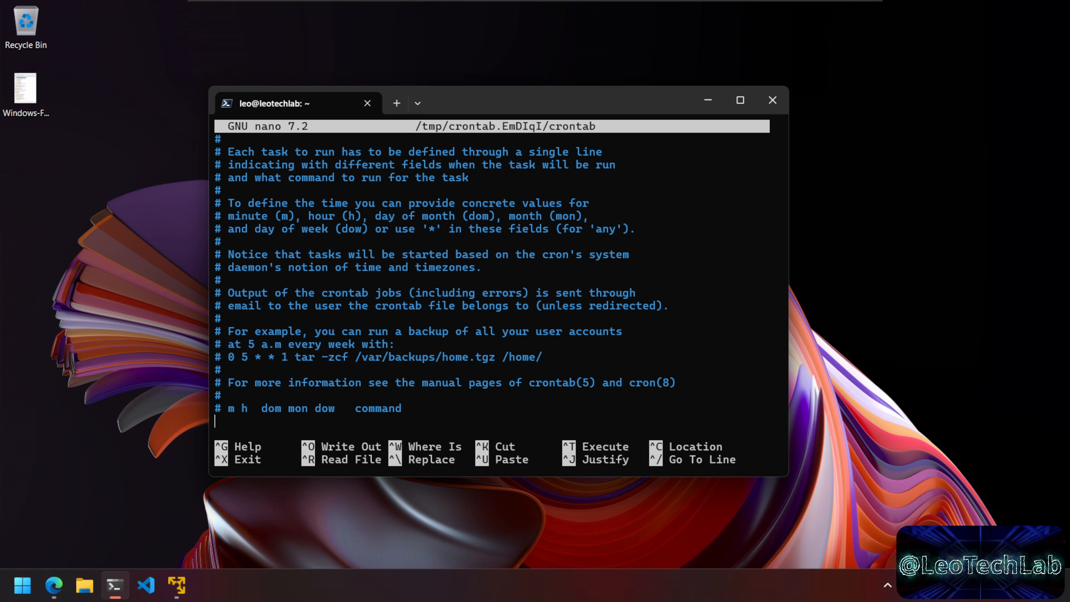
text(@reboot)
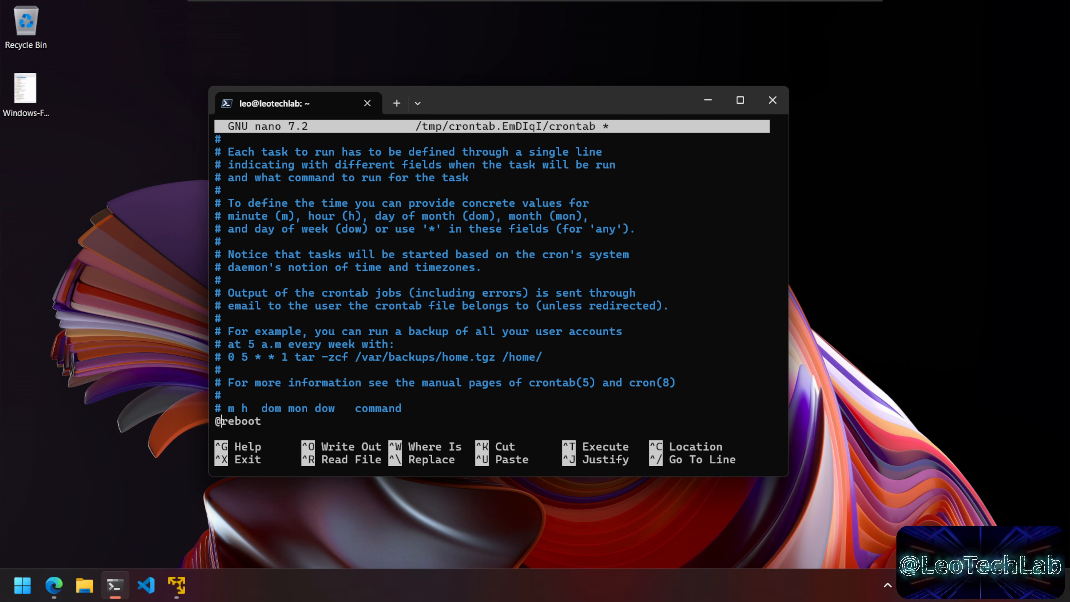
key(Return)
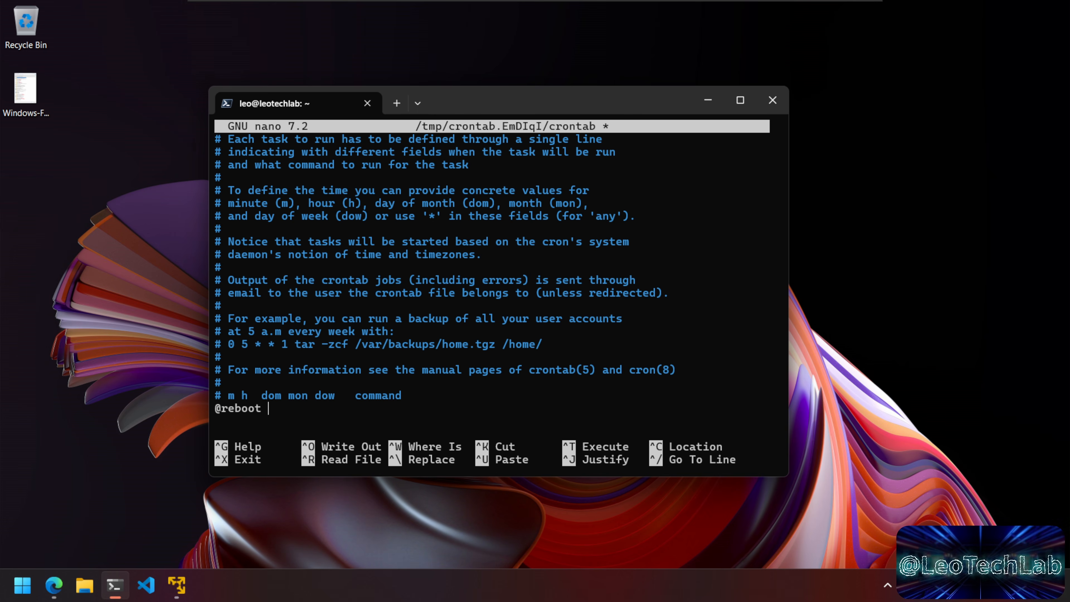
text(ustream)
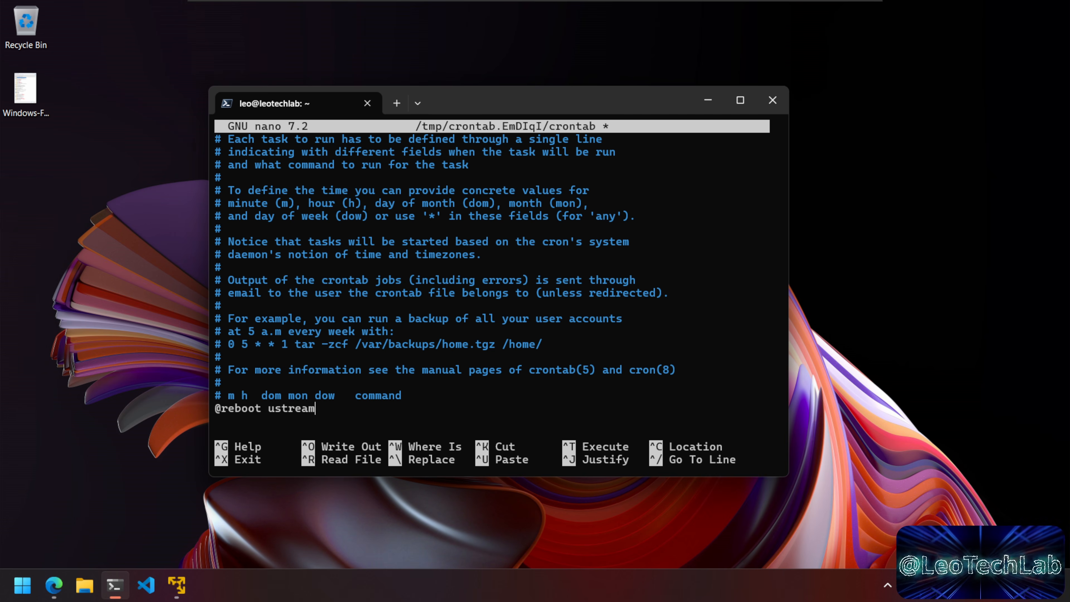
text( --host)
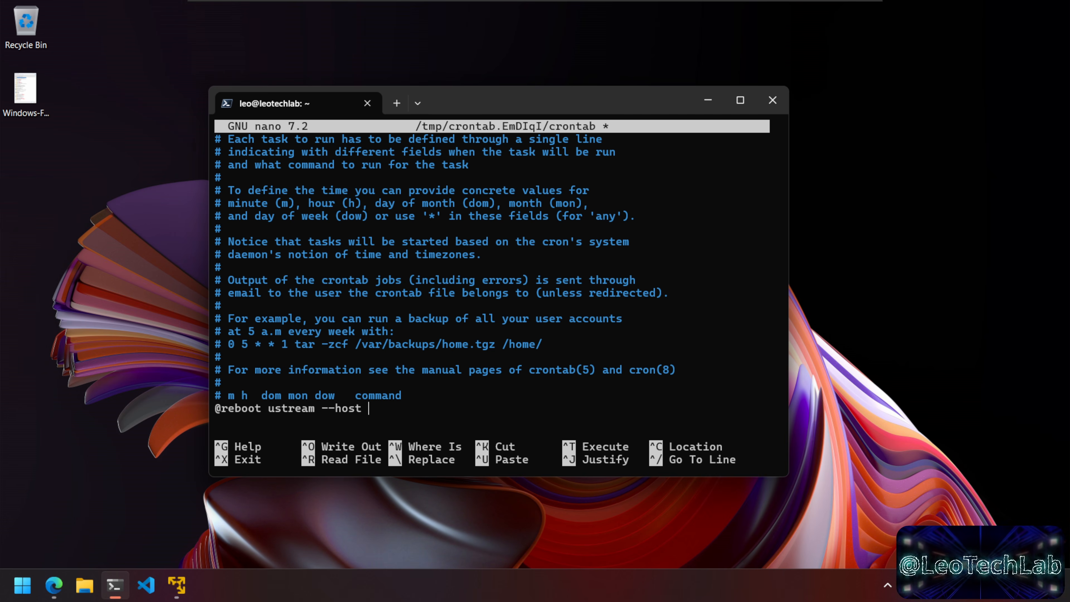
text( 0.0.0.0)
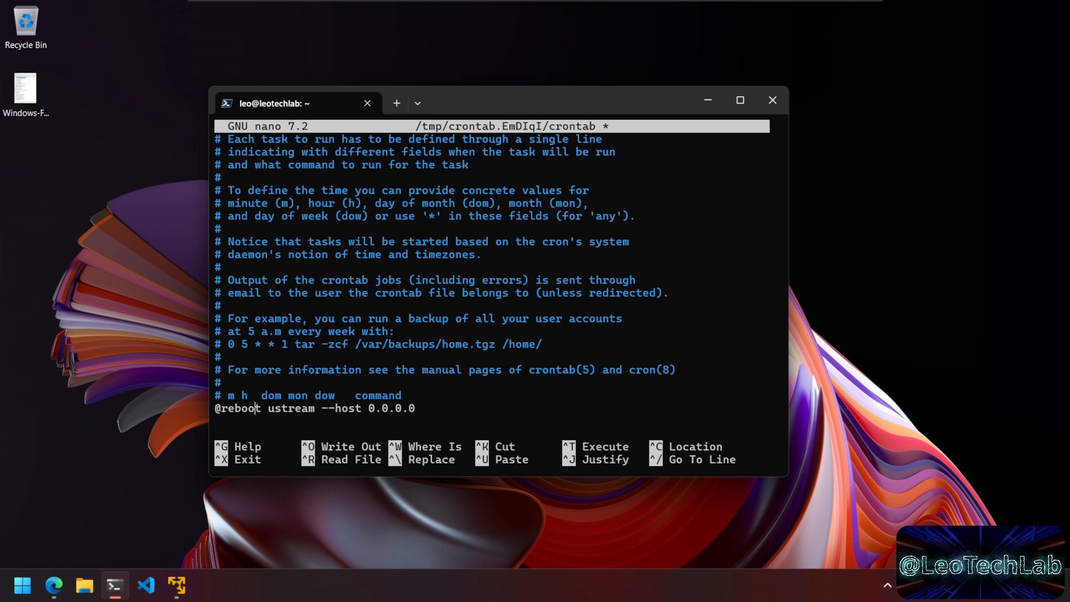
text(er)
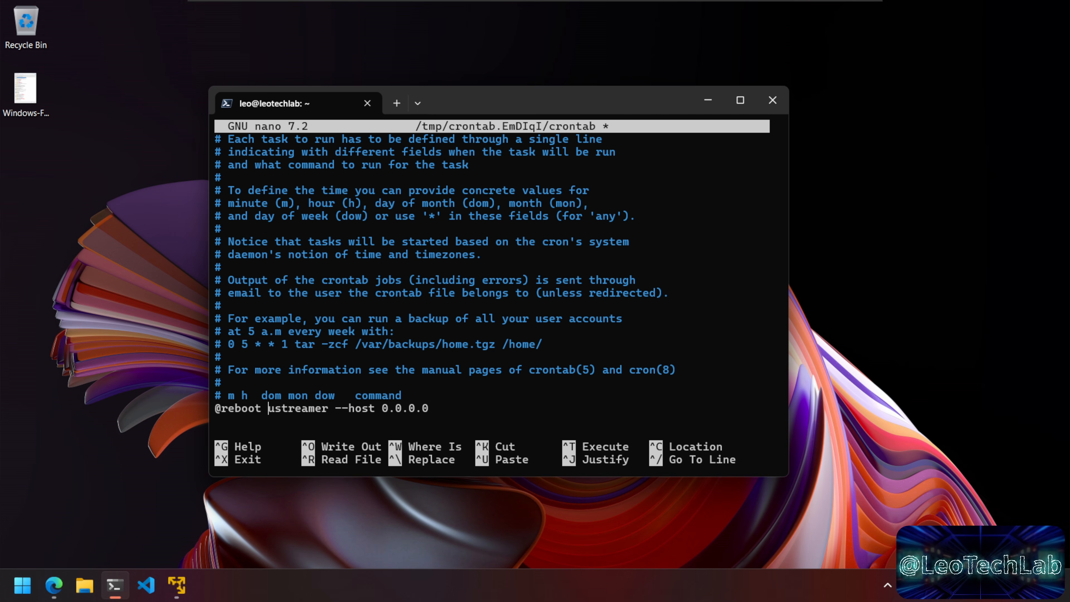
Step: Save the modified crontab and exit nano so it installs
key(ctrl+x)
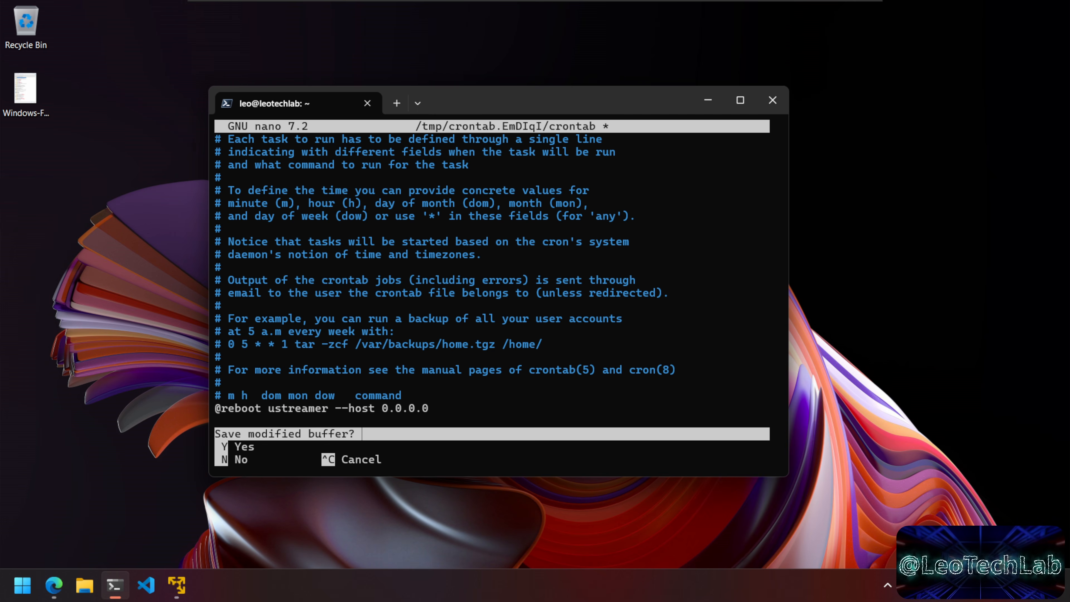
key(y)
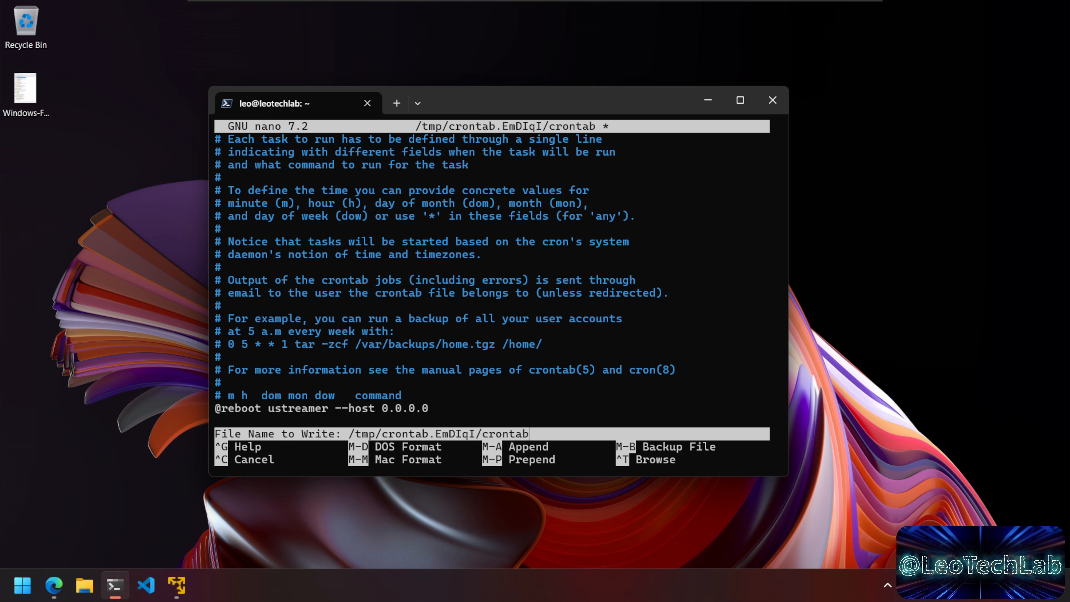
key(Return)
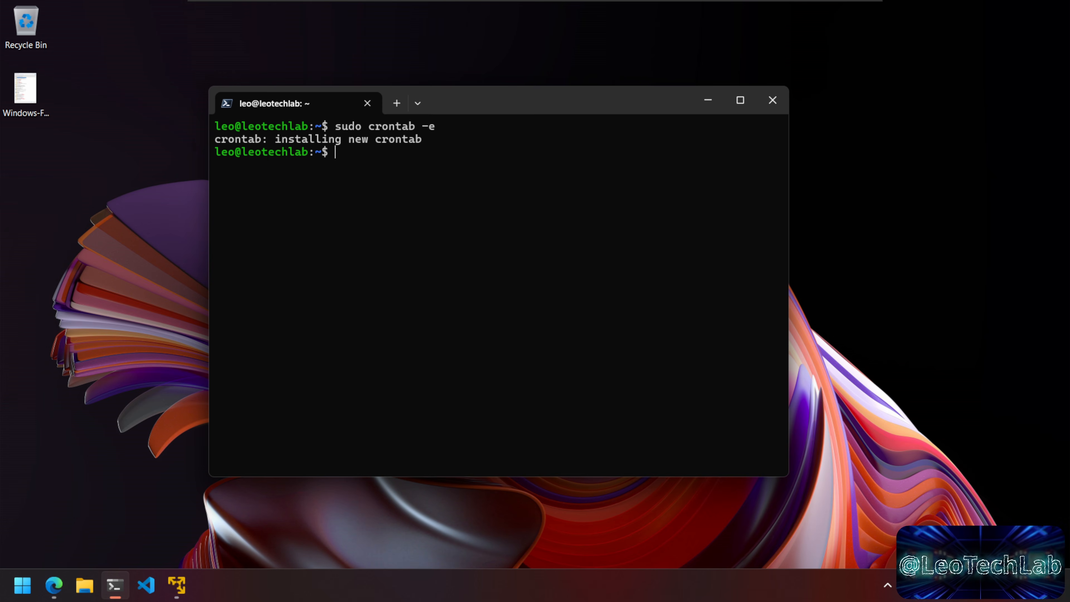
Step: Reboot the server with sudo shutdown -r now and minimize the terminal
text(shut)
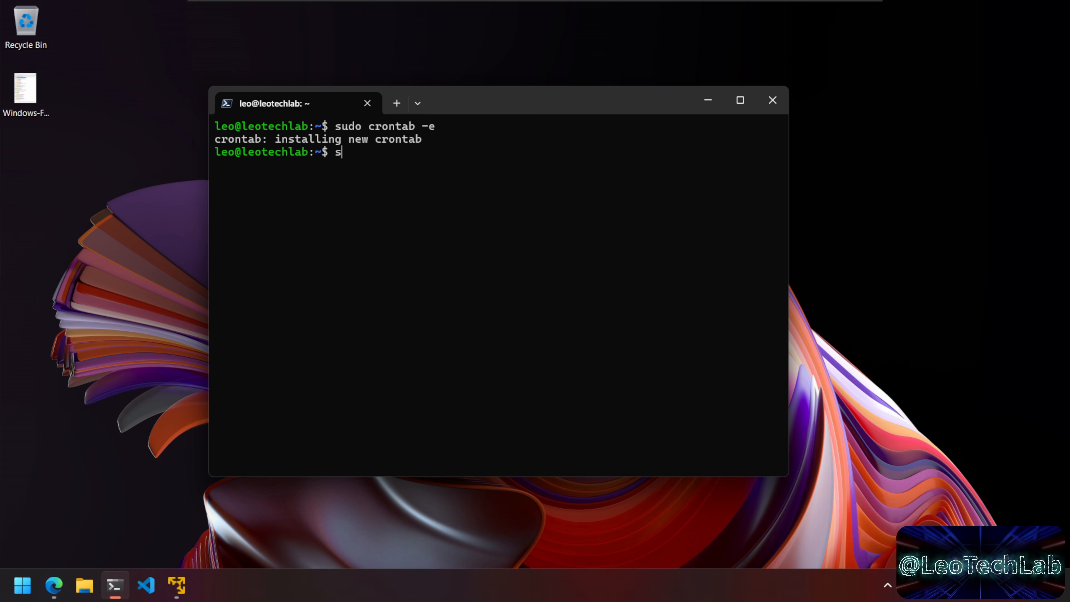
text(down -r)
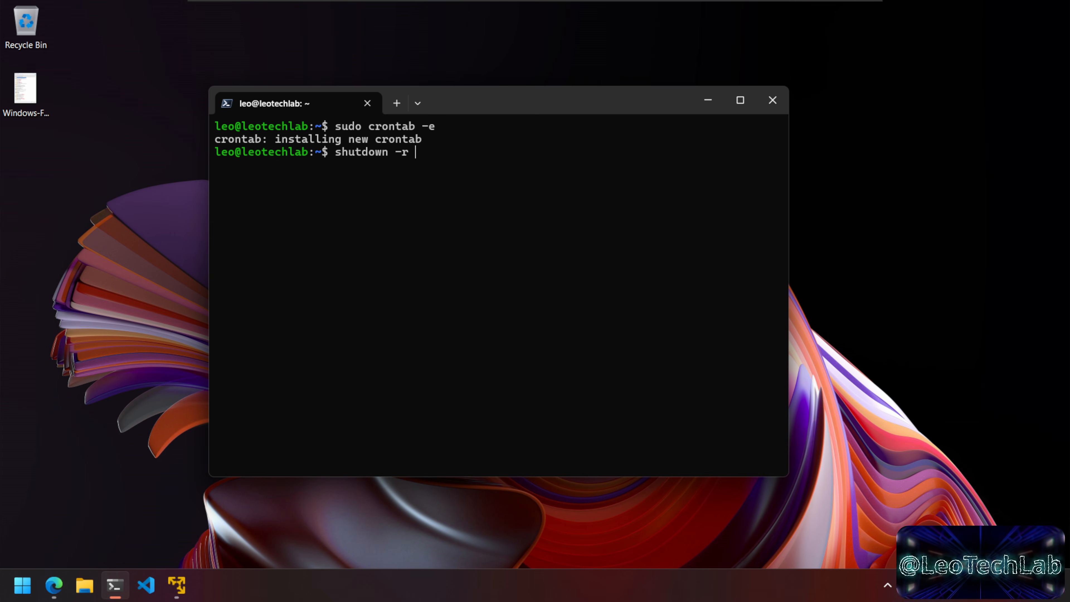
text( now)
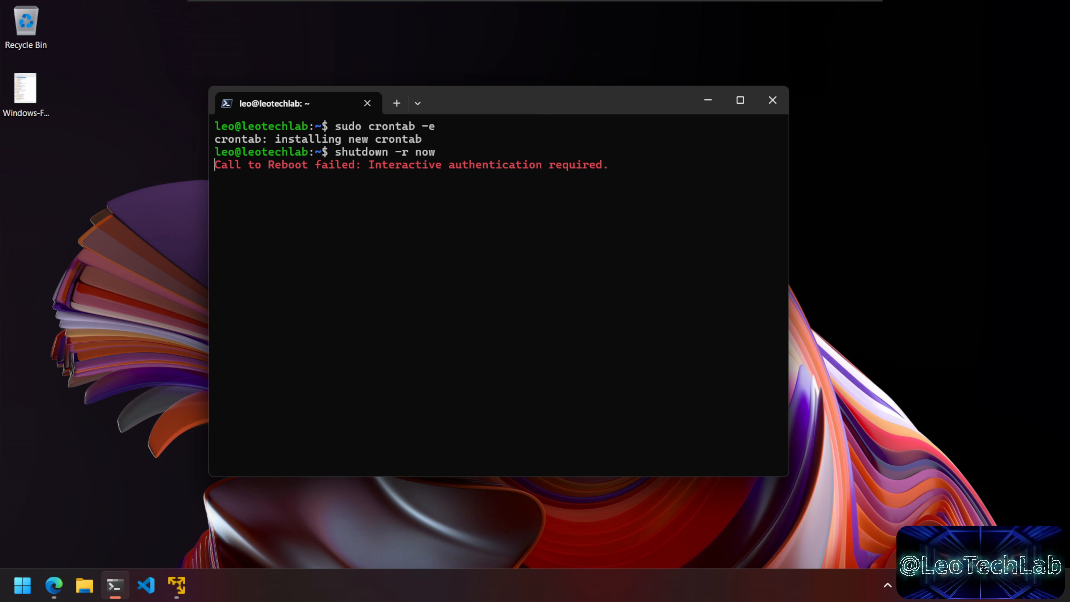
text(sudo)
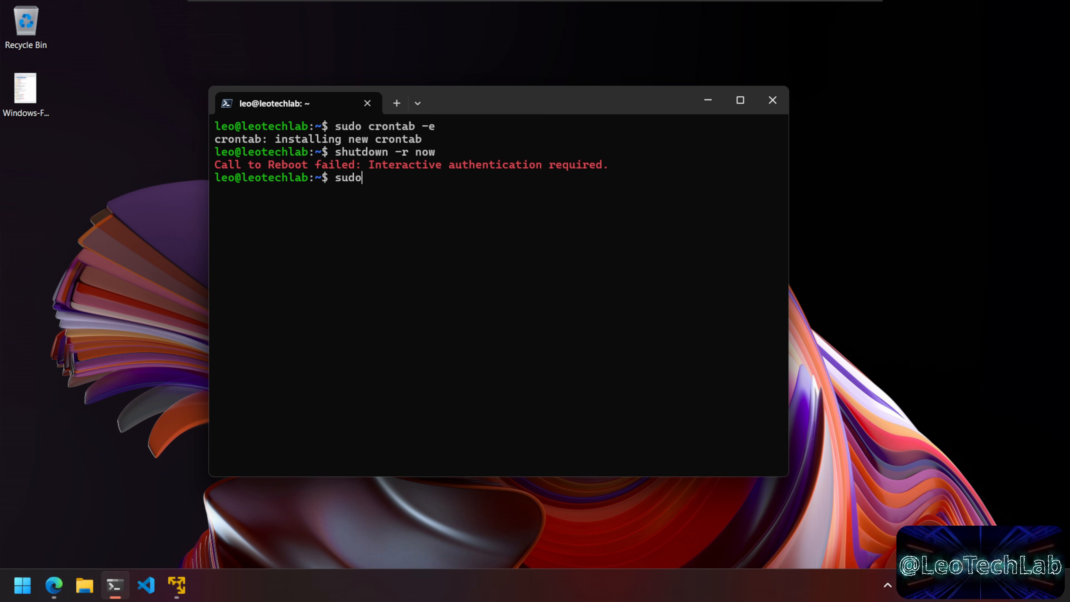
text( shutdow)
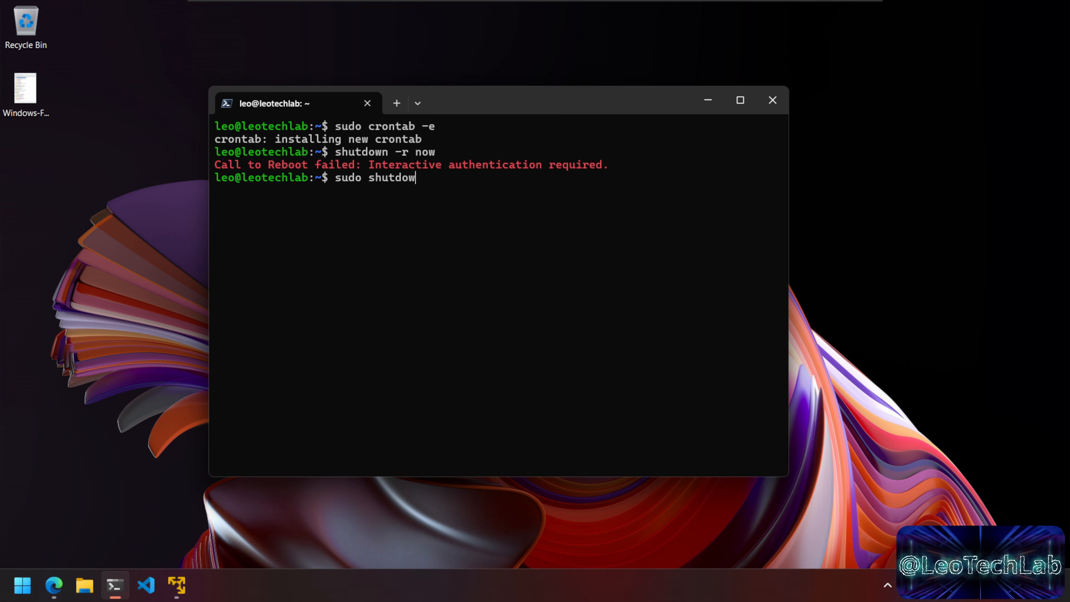
text(n -r now)
key(Return)
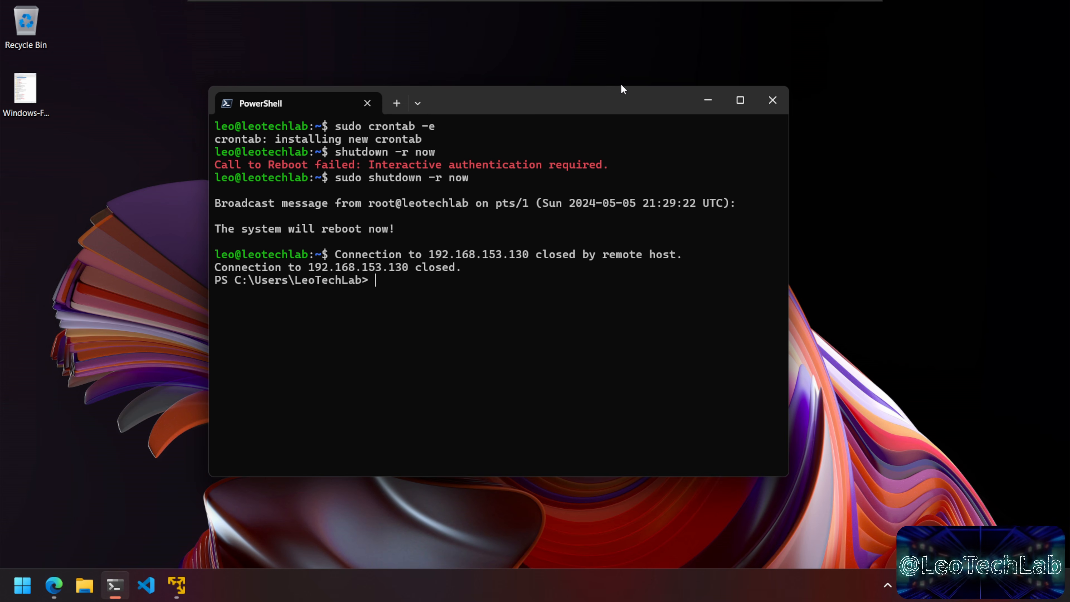
drag(612, 106, 638, 101)
click(730, 102)
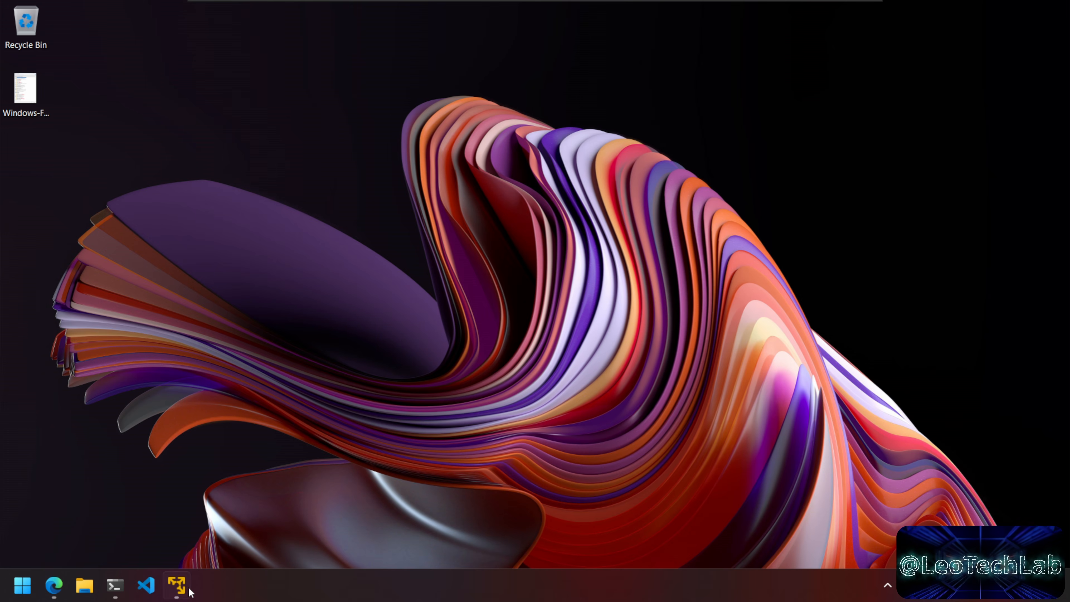
Step: Restore the Ubuntu Server VM window and position it beside the Edge stream page
click(177, 585)
drag(250, 15, 612, 98)
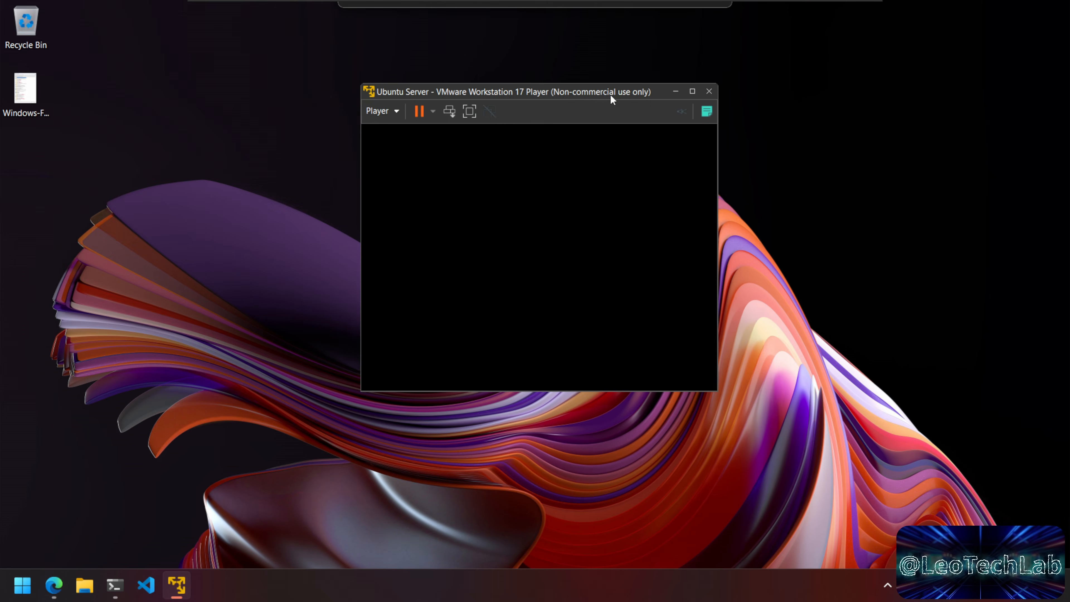
click(61, 584)
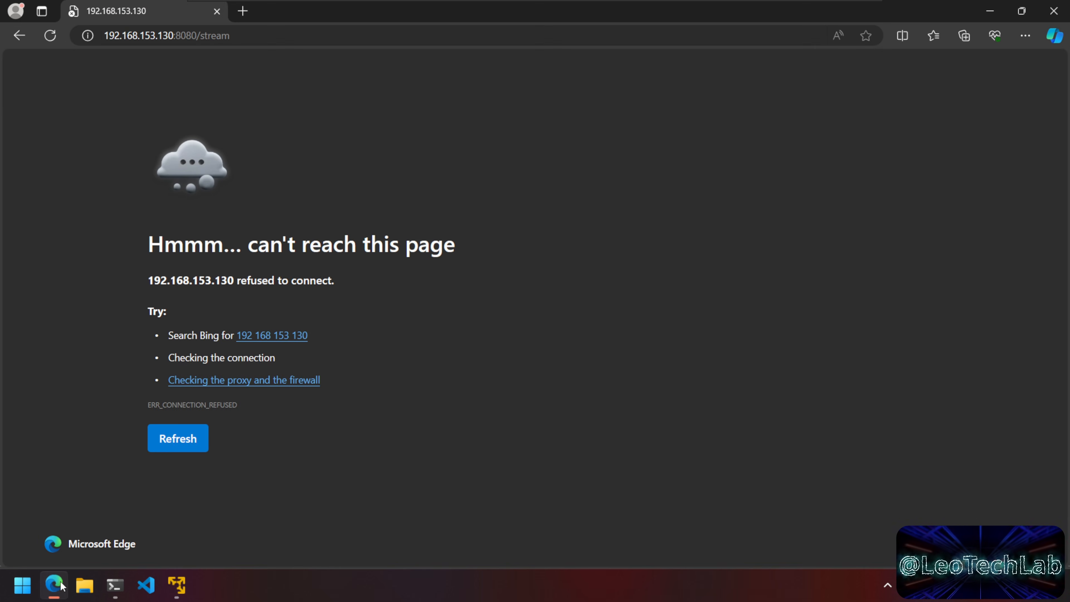
drag(630, 72, 750, 226)
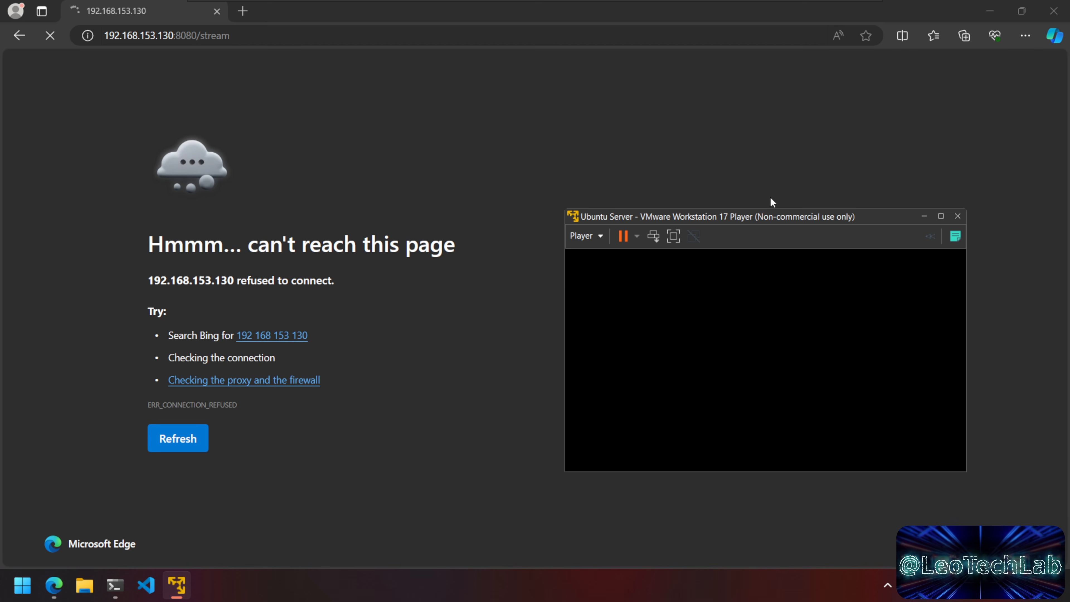
drag(792, 215, 718, 131)
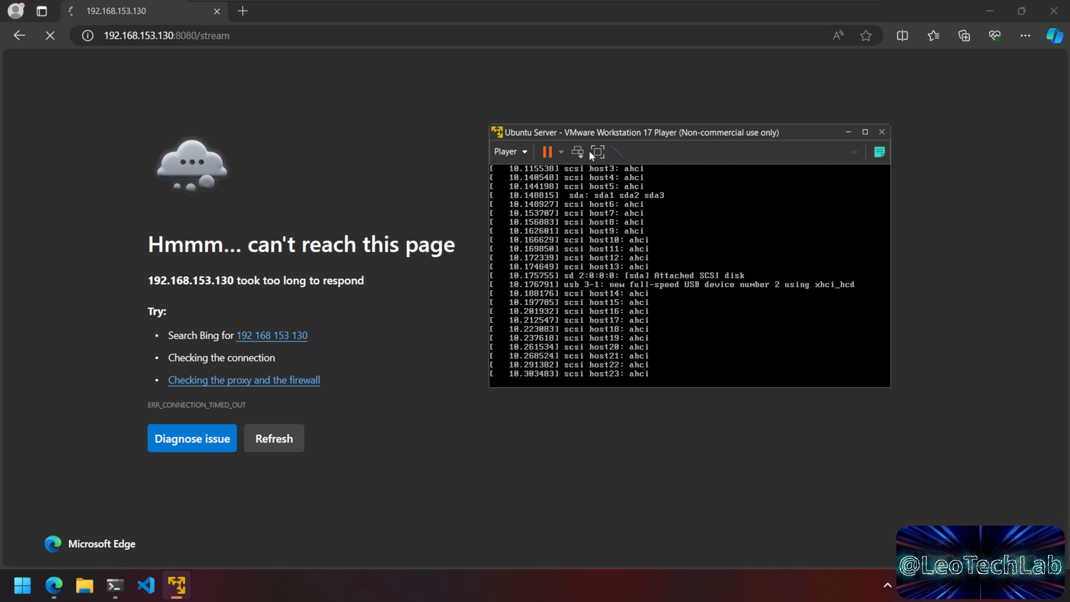
drag(792, 135, 732, 285)
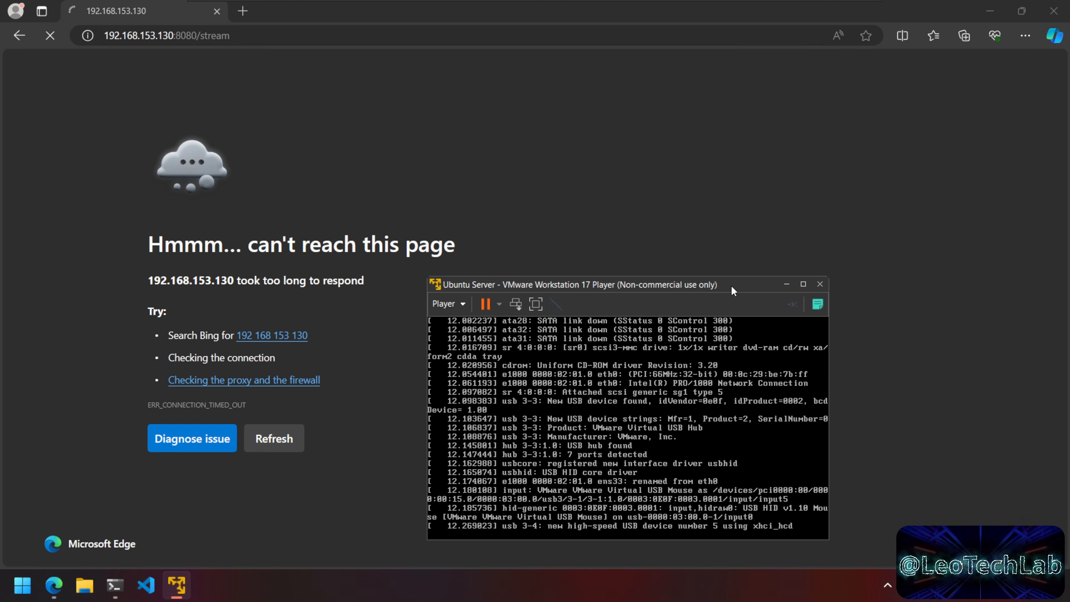
Step: Switch between Edge and the VM, then minimize the terminal to watch the VM boot
mouse_move(776, 7)
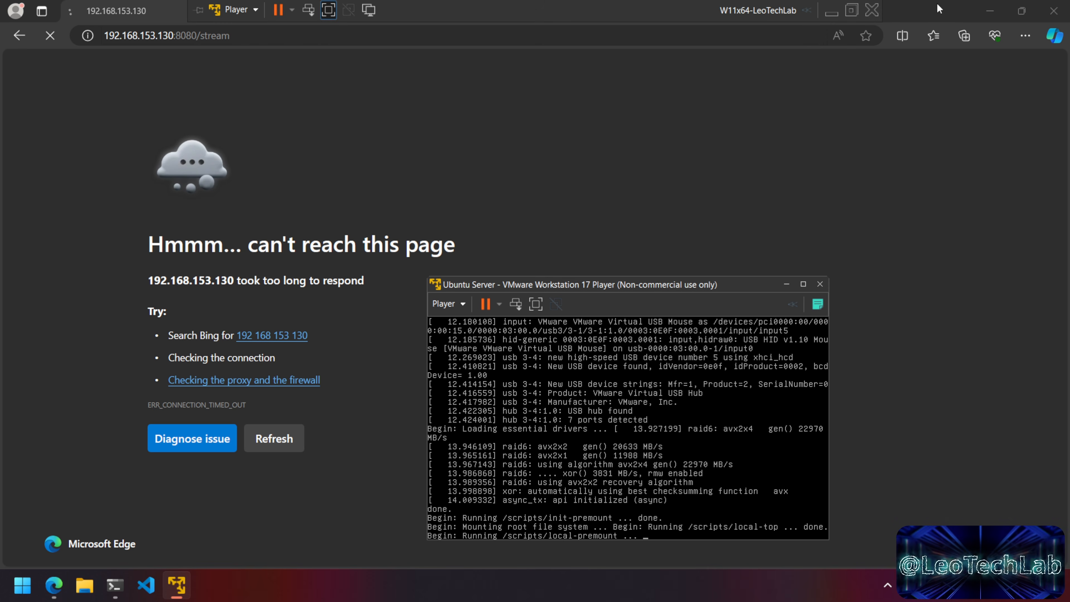
click(938, 13)
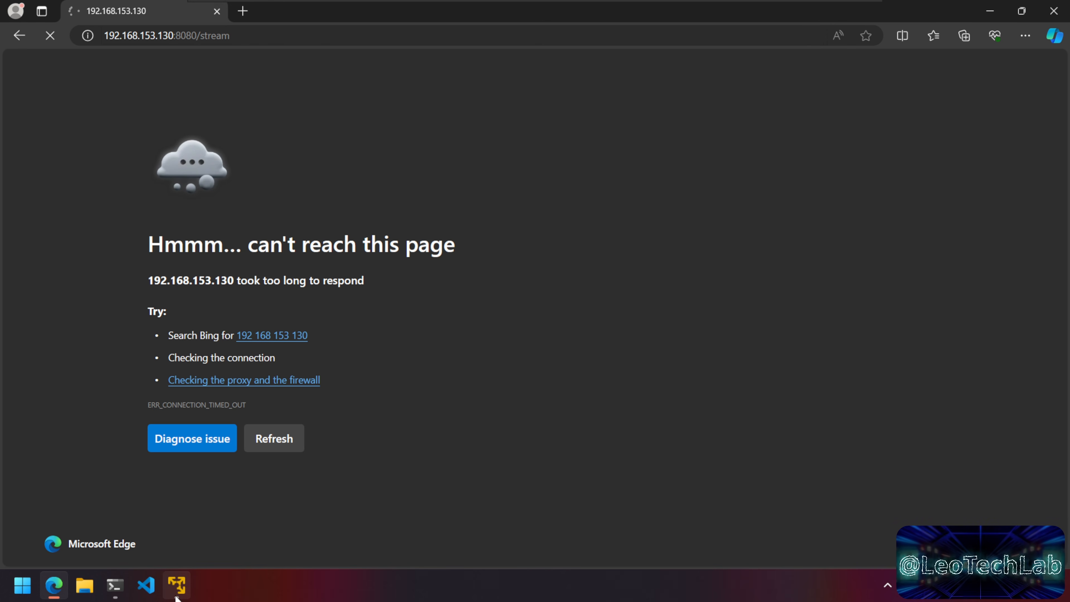
click(177, 491)
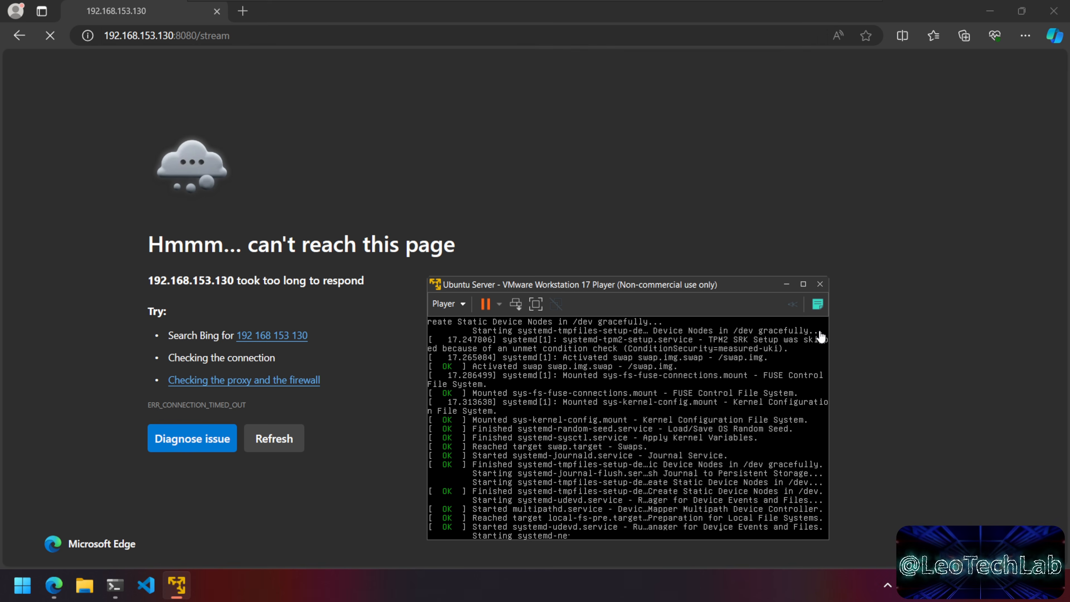
click(924, 209)
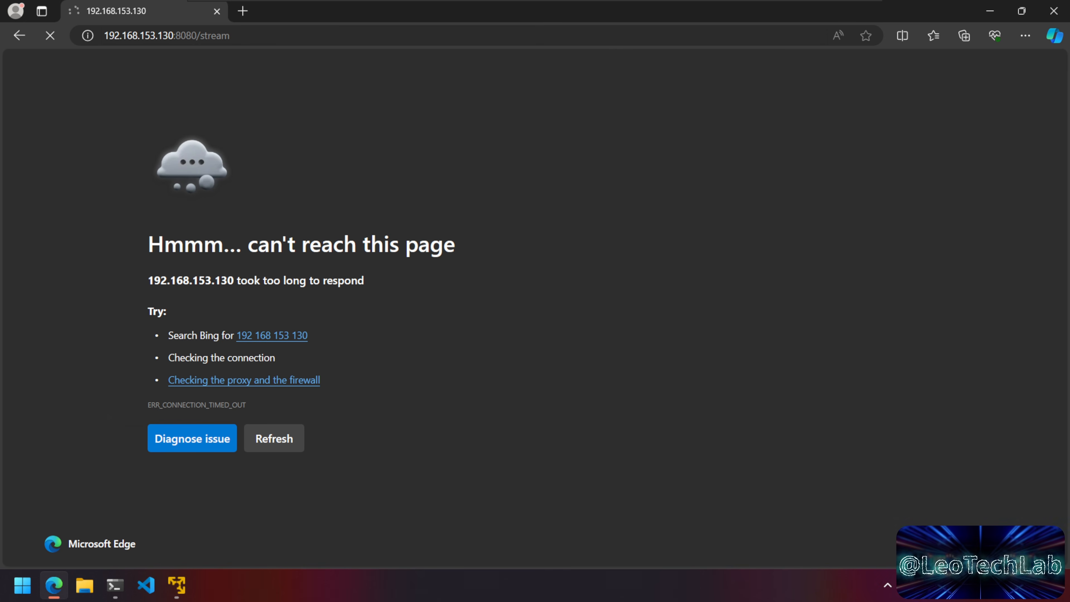
click(120, 591)
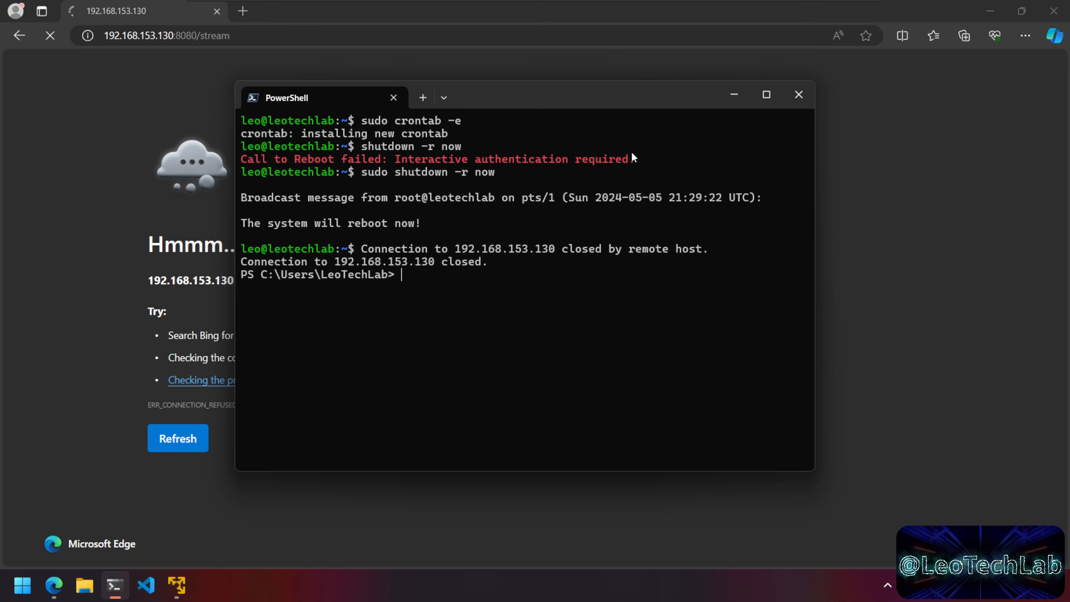
click(733, 95)
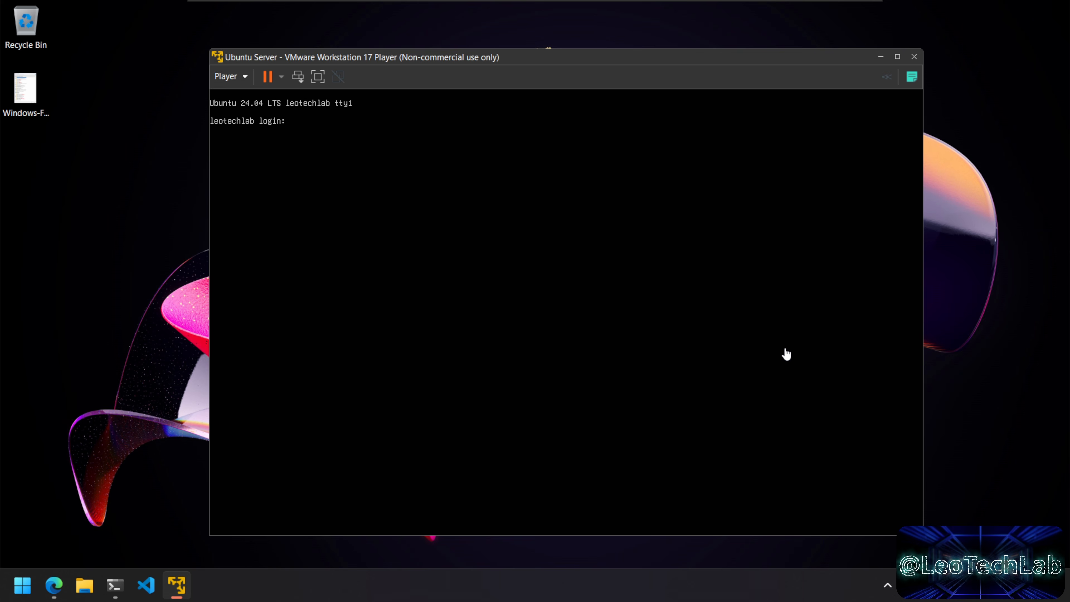
Step: Capture keyboard input in the VMware console at the Ubuntu login prompt
click(786, 354)
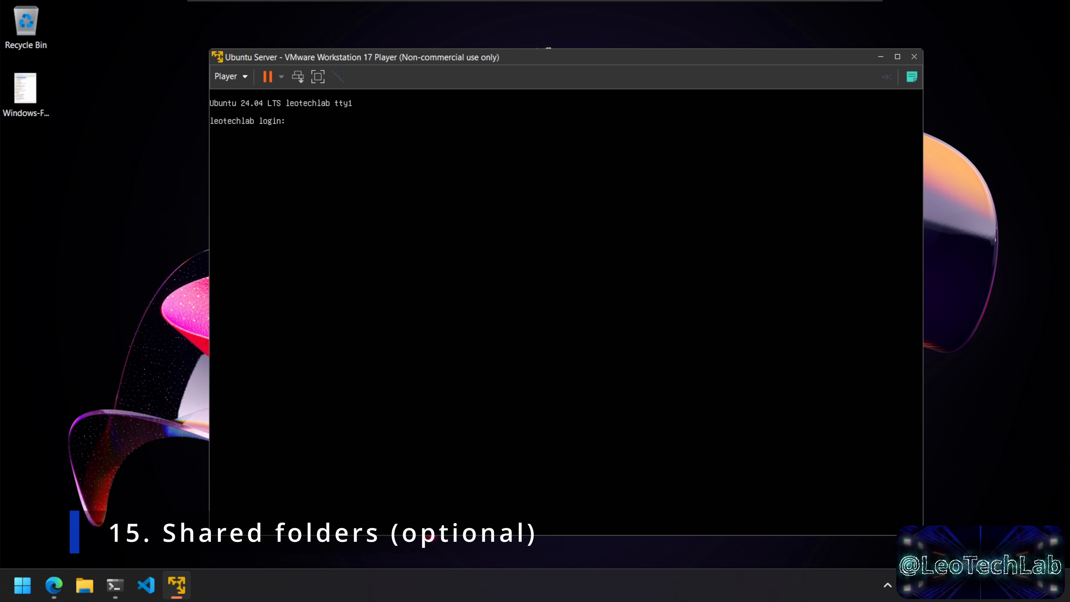
click(658, 294)
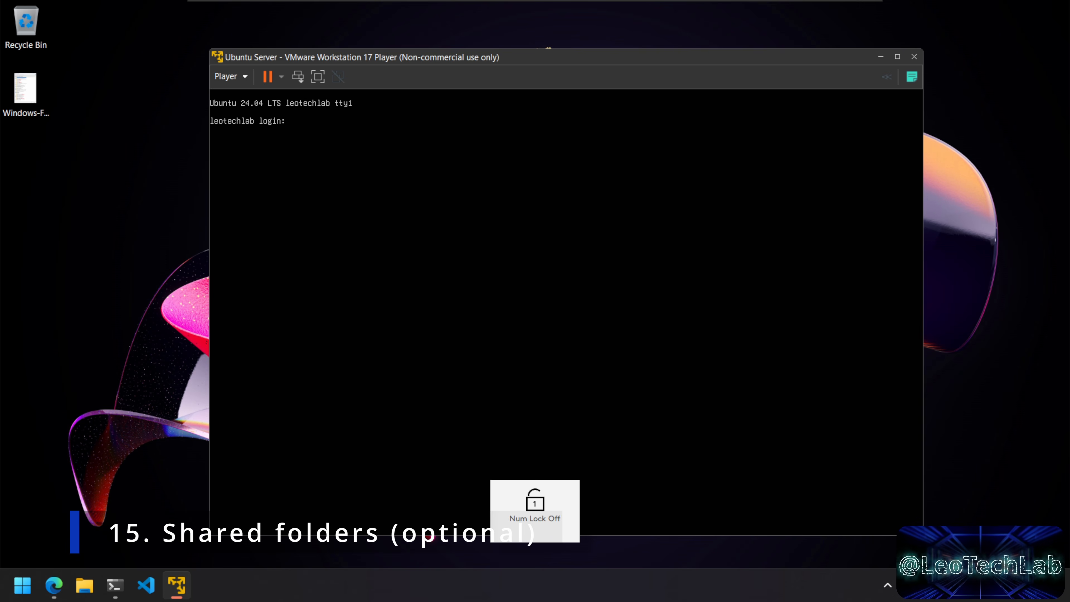
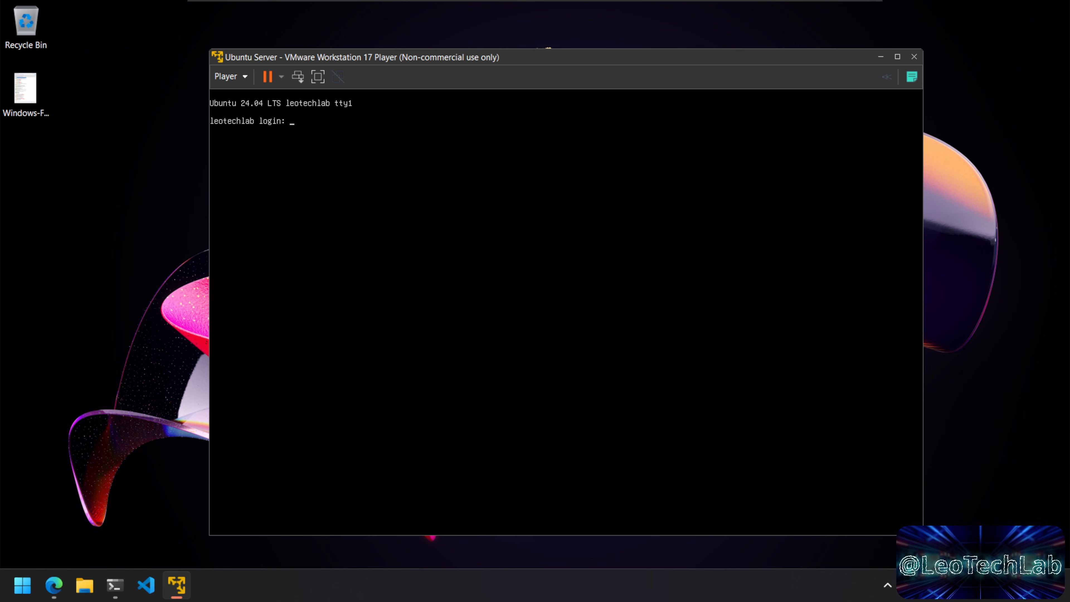
Step: Leave the VM console and browse File Explorer to This PC > W11 (C:) > VMs
key(Num_Lock)
click(179, 339)
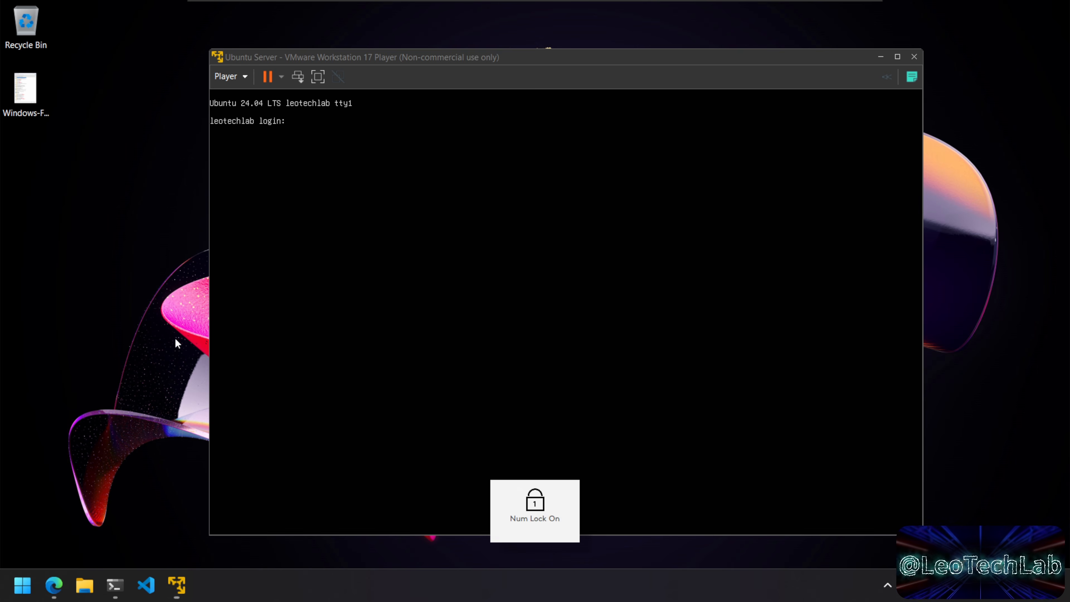
click(85, 586)
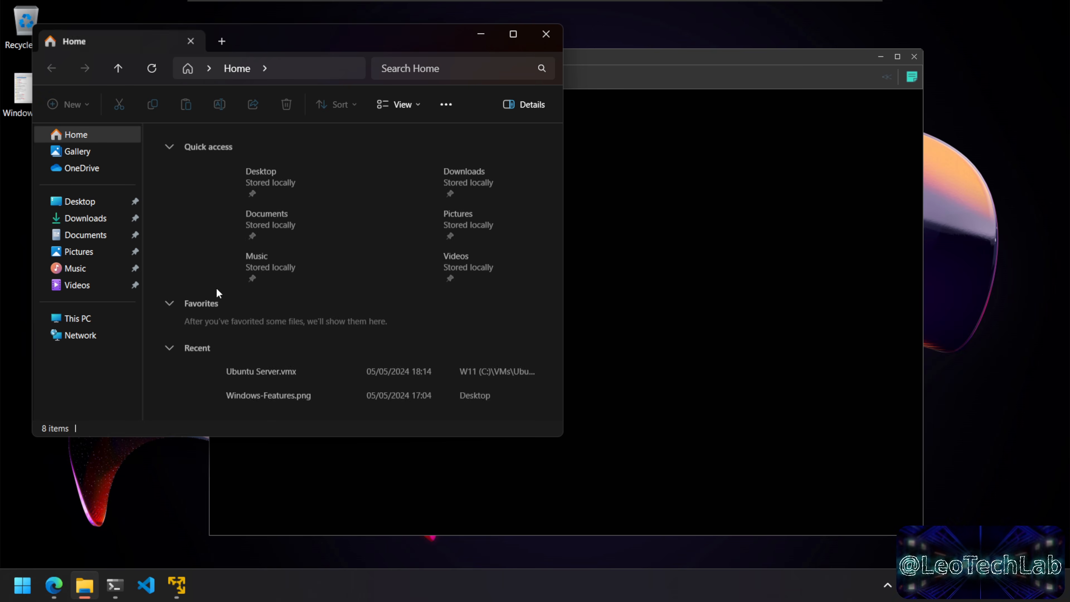
click(69, 324)
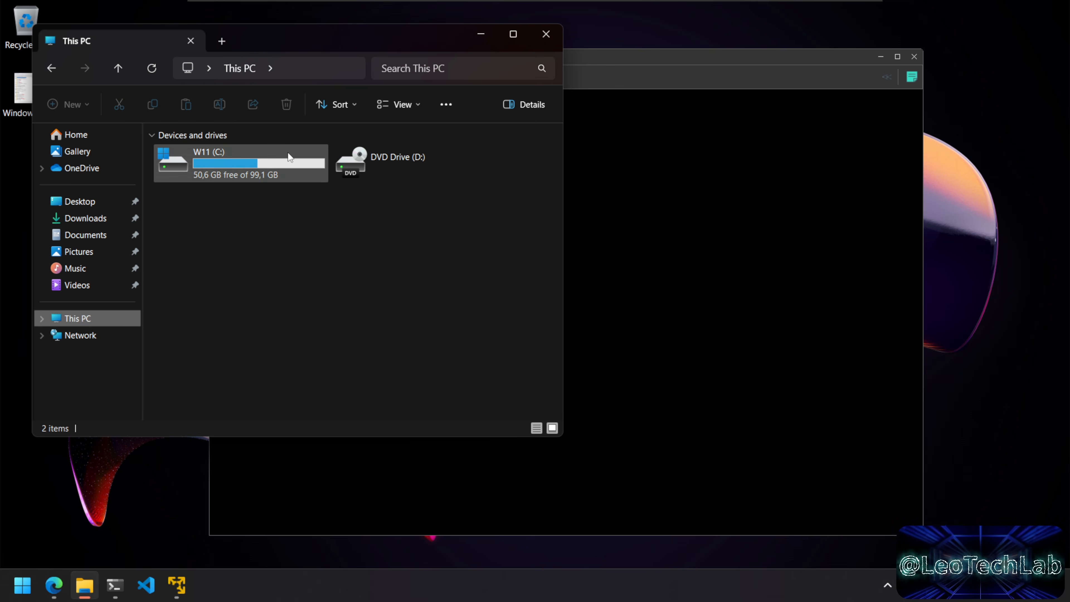
double_click(288, 154)
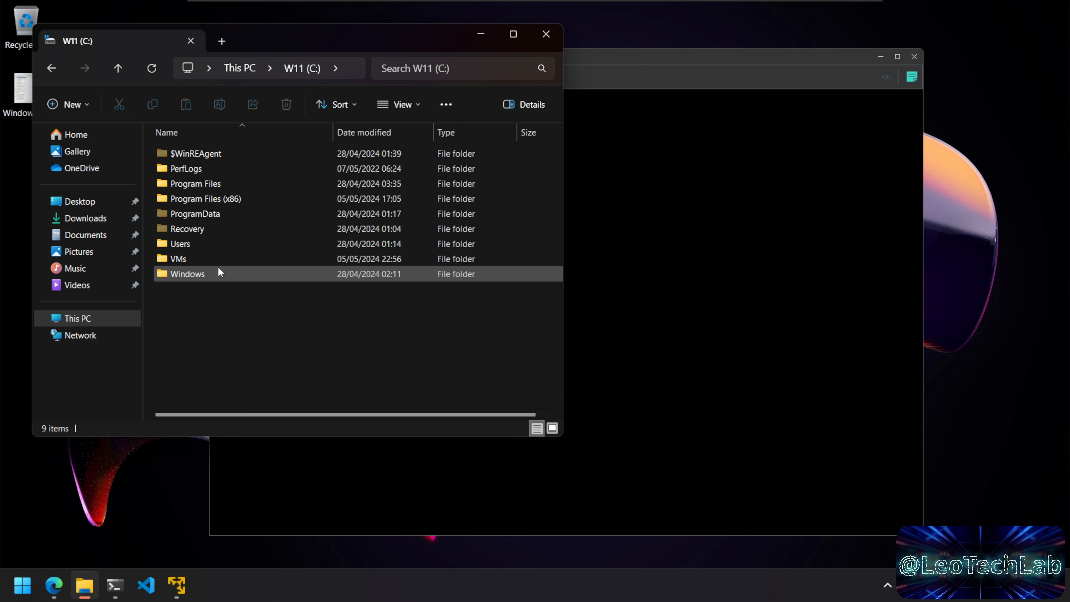
double_click(217, 257)
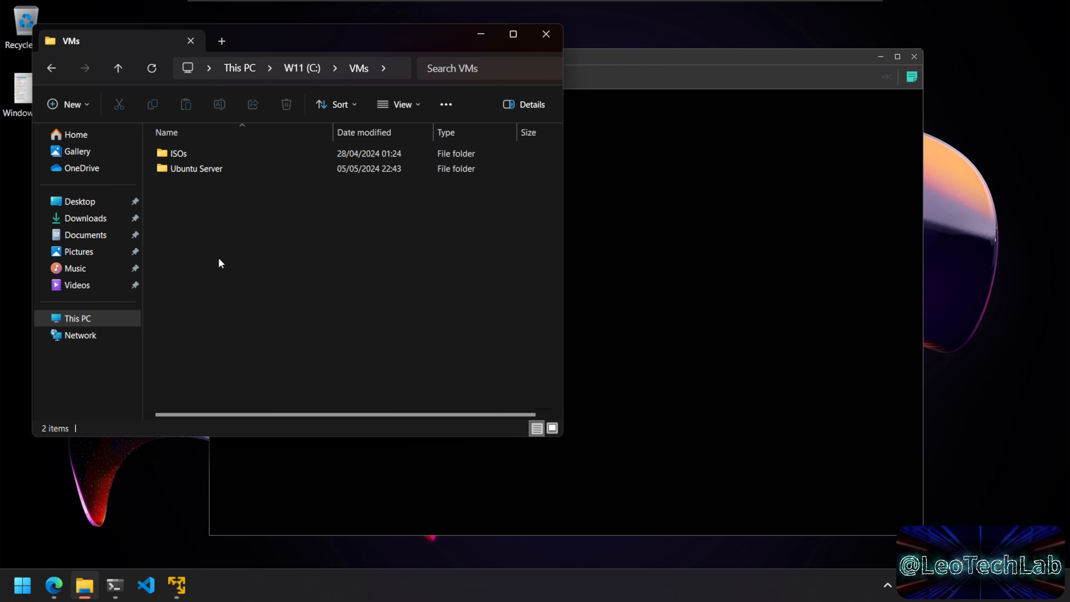
Step: Create a new folder named shared in VMs, open it, and minimize Explorer
right_click(228, 223)
mouse_move(376, 333)
click(462, 329)
text(shared)
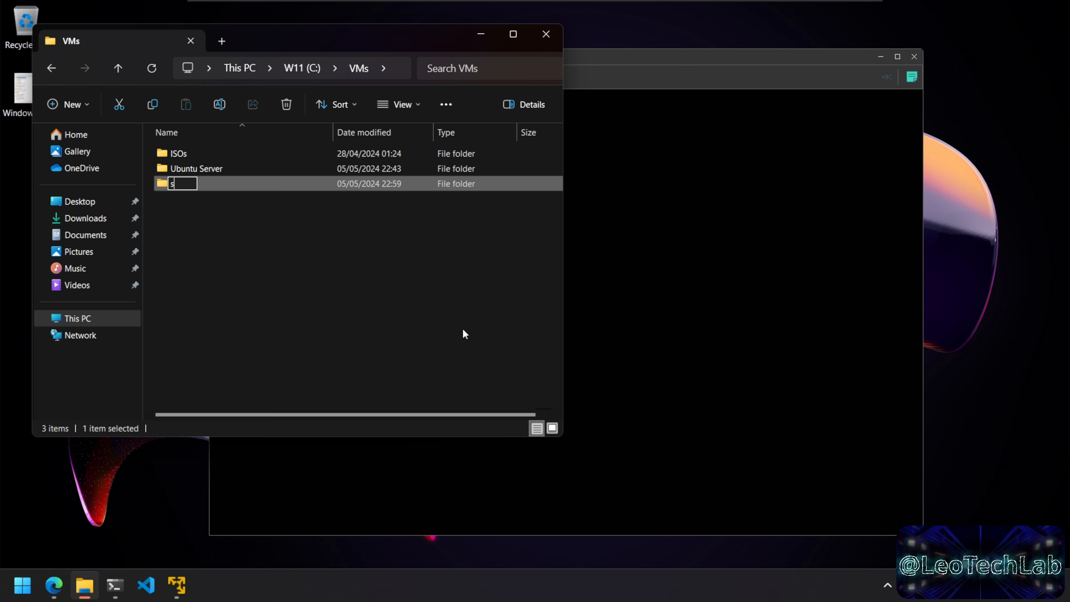
key(Return)
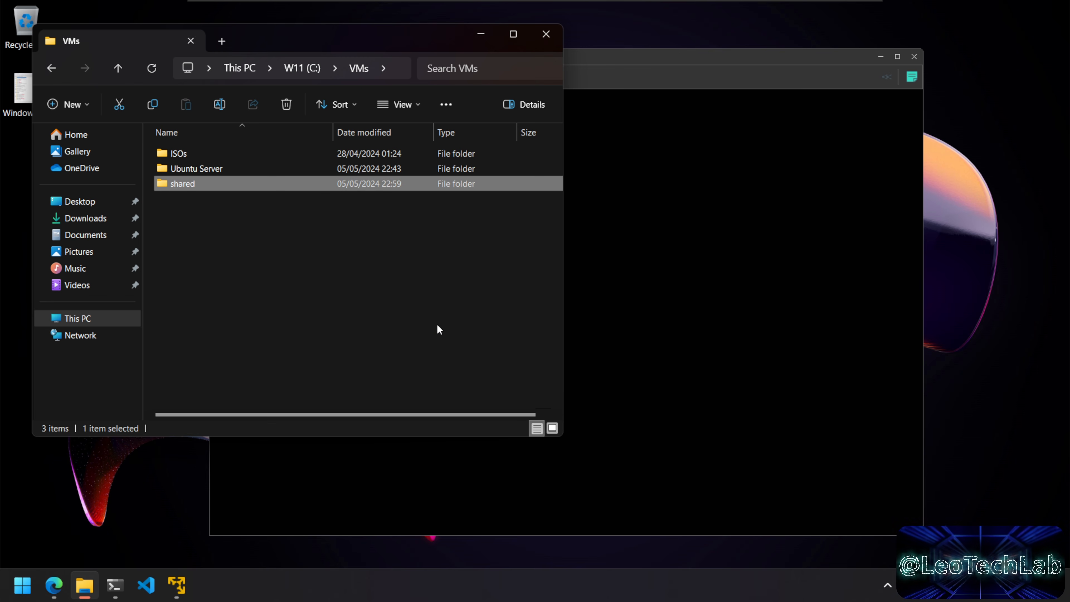
click(245, 287)
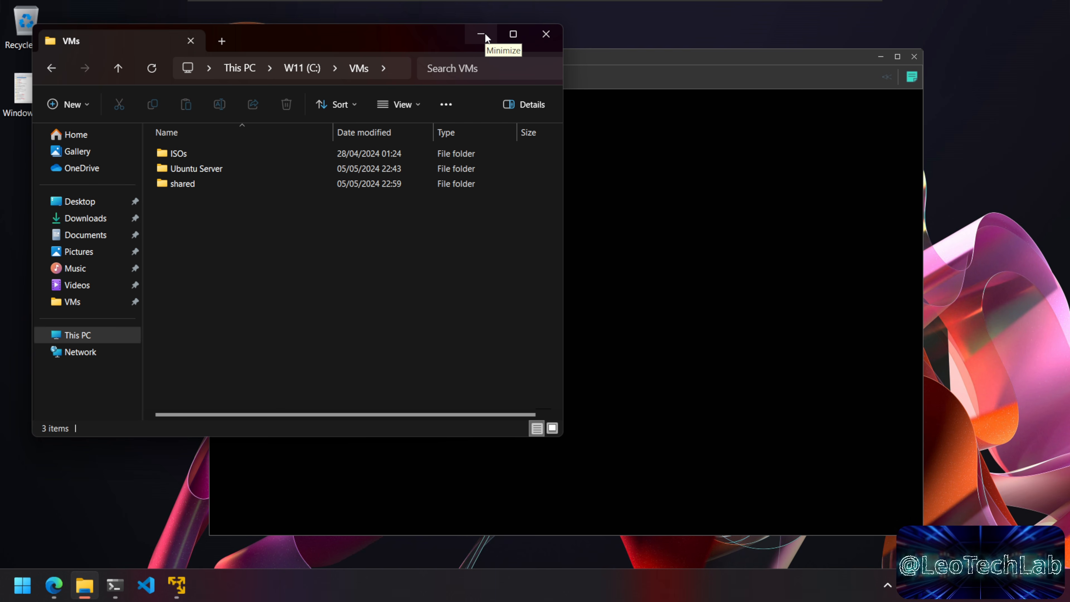
click(181, 184)
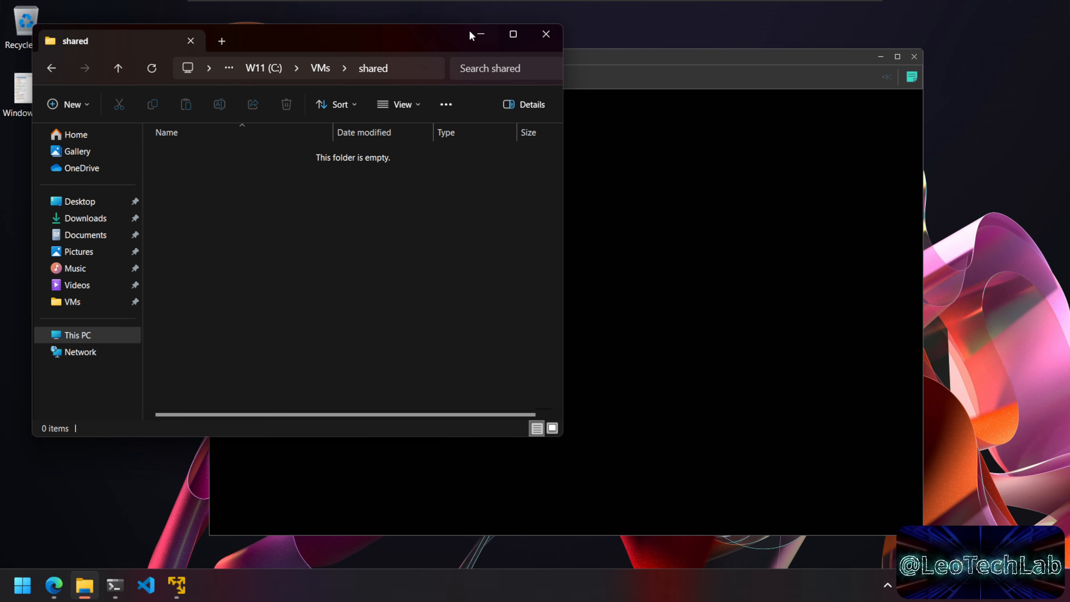
click(479, 33)
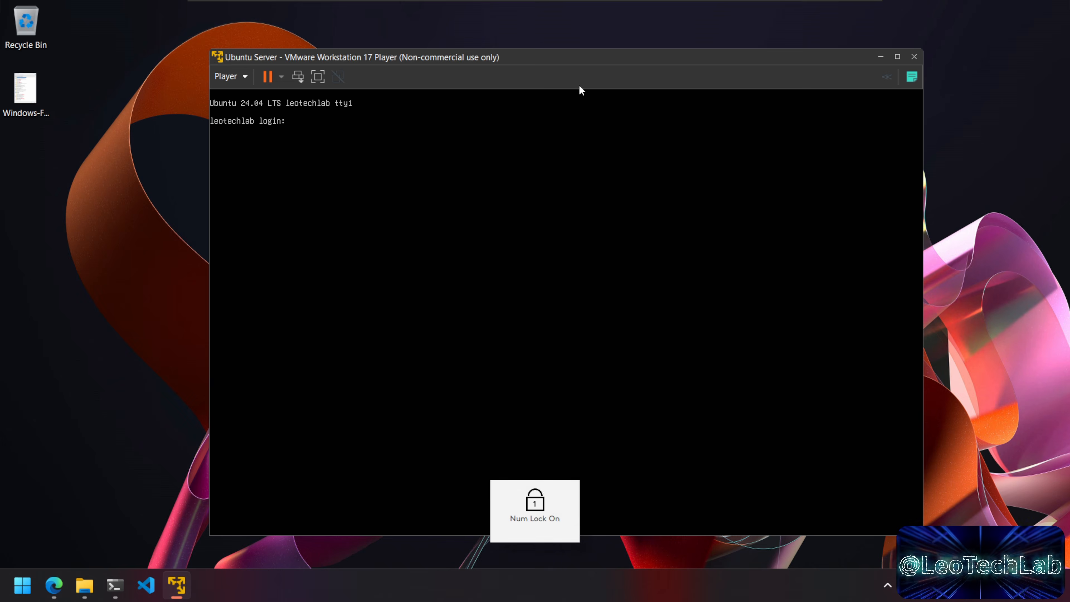
Step: In the VM's settings, set Options > Shared Folders to Always enabled
click(232, 77)
mouse_move(304, 148)
click(430, 183)
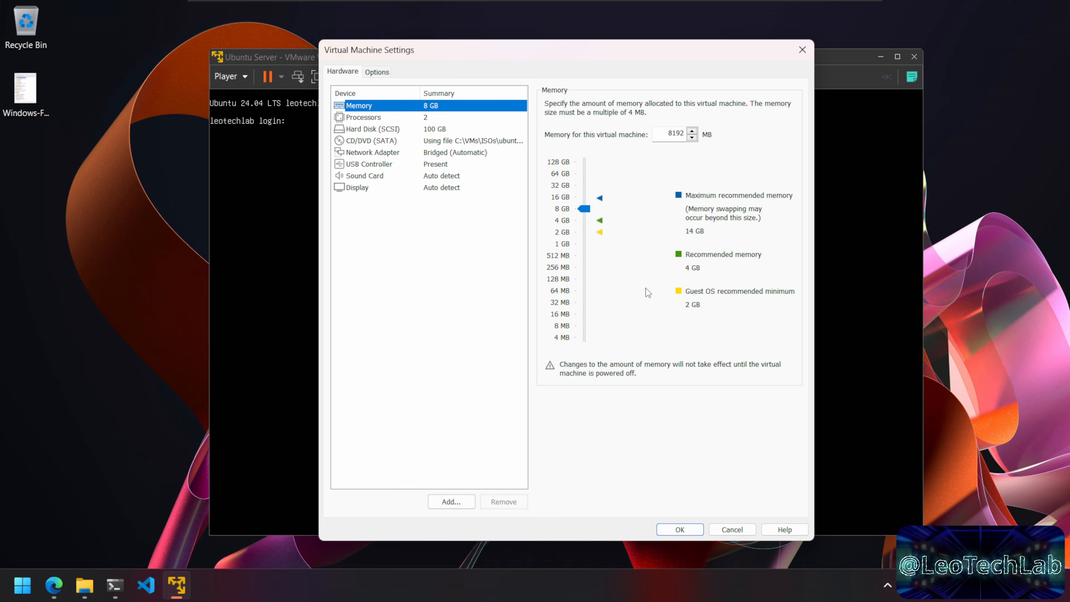
click(382, 75)
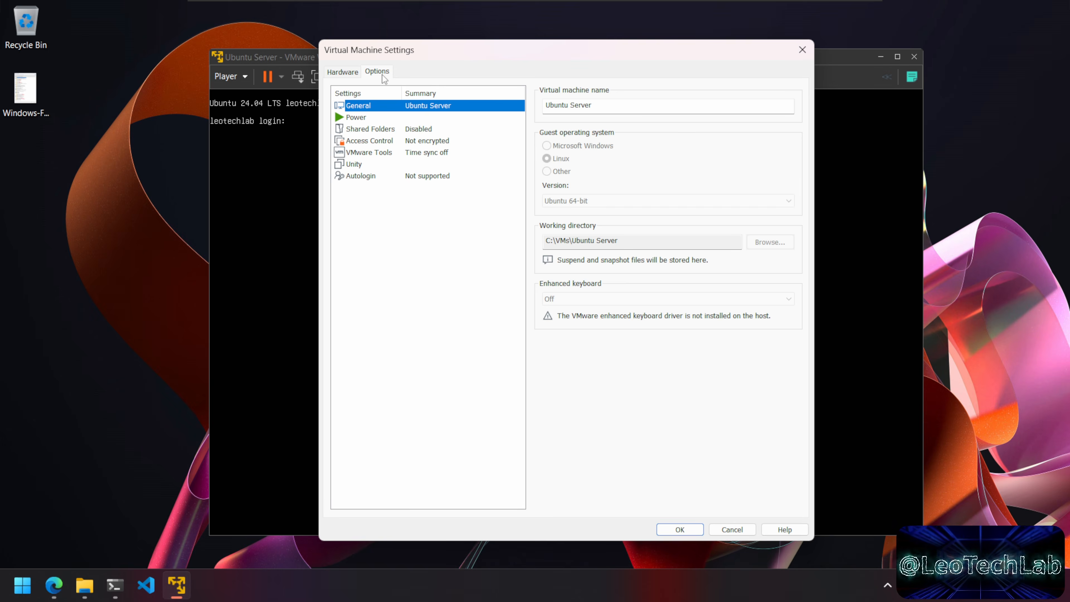
click(421, 130)
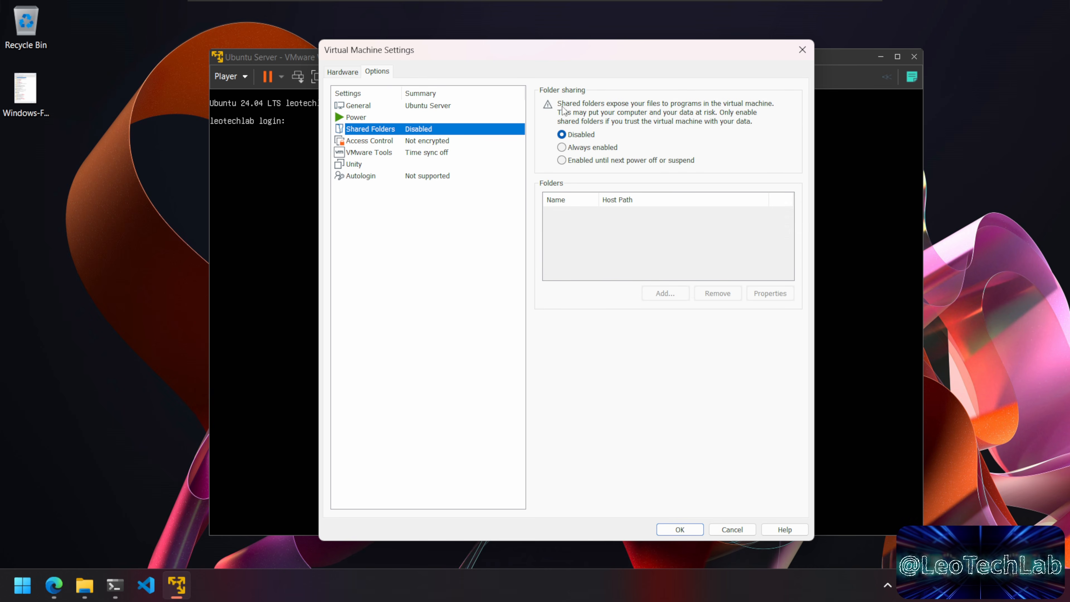
click(582, 148)
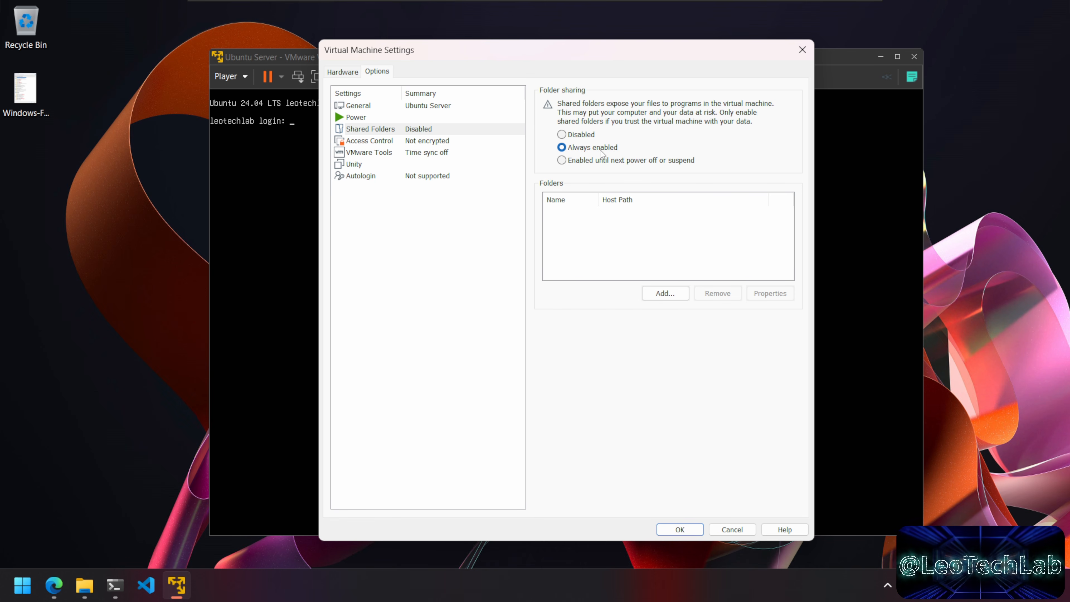
Step: Add C:\VMs\shared as a shared folder through the wizard and save the settings
click(672, 298)
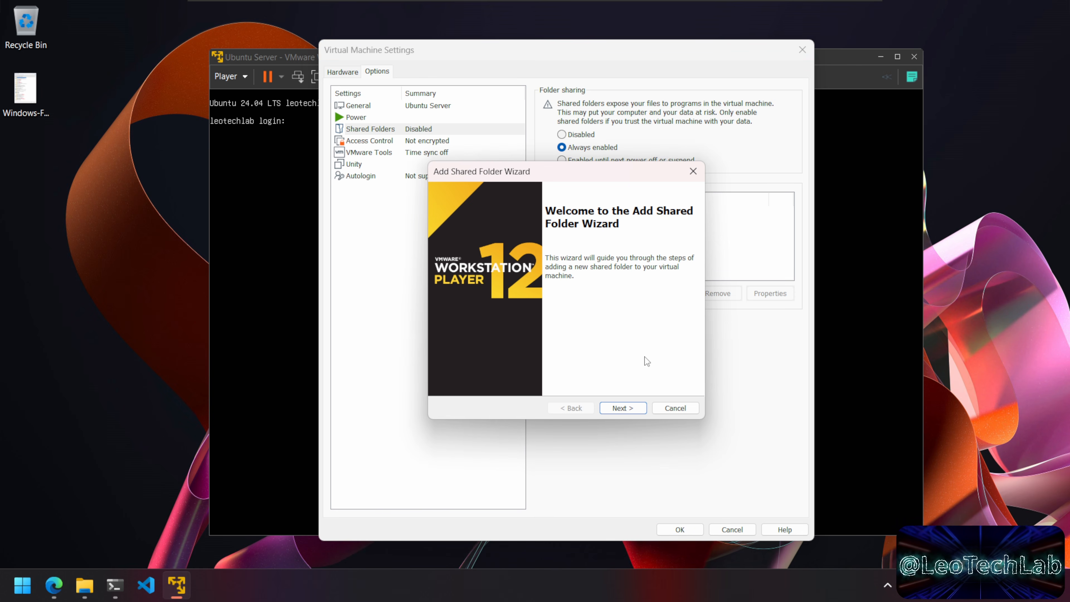
click(638, 409)
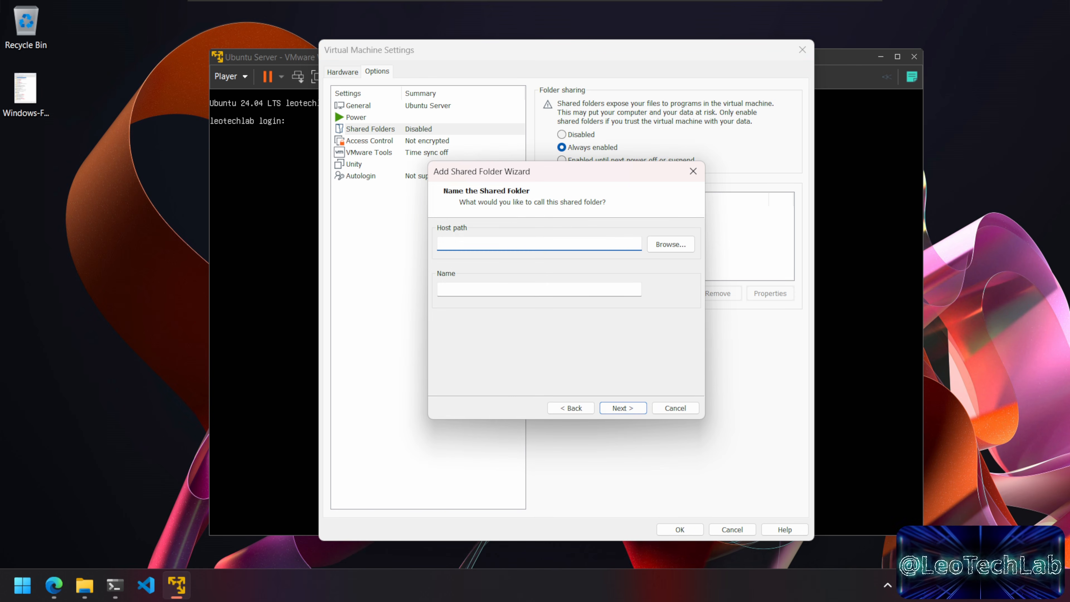
click(670, 245)
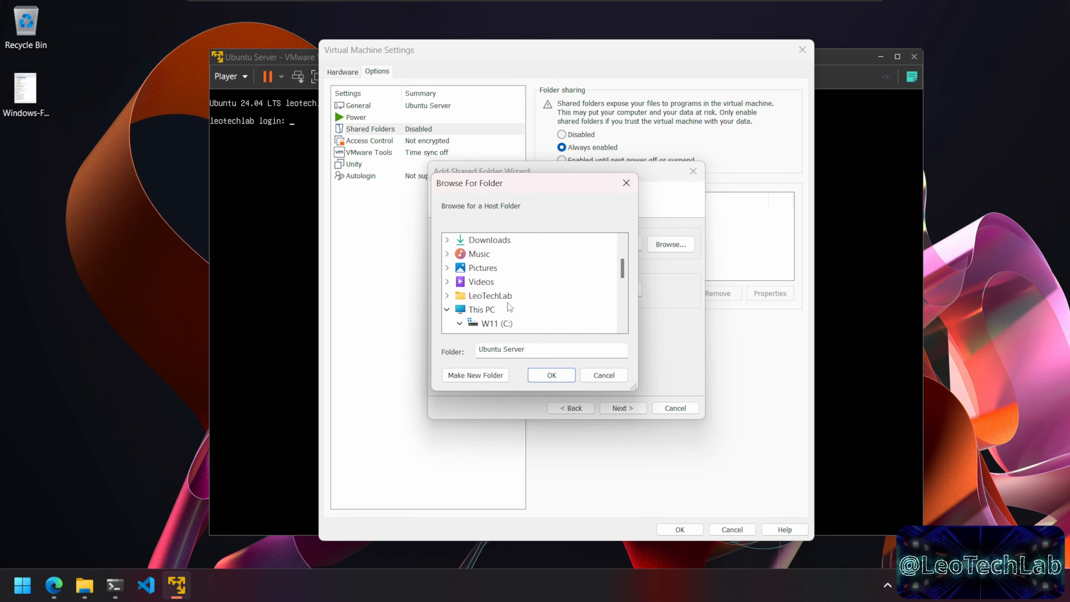
click(510, 323)
scroll(532, 310, down, 3)
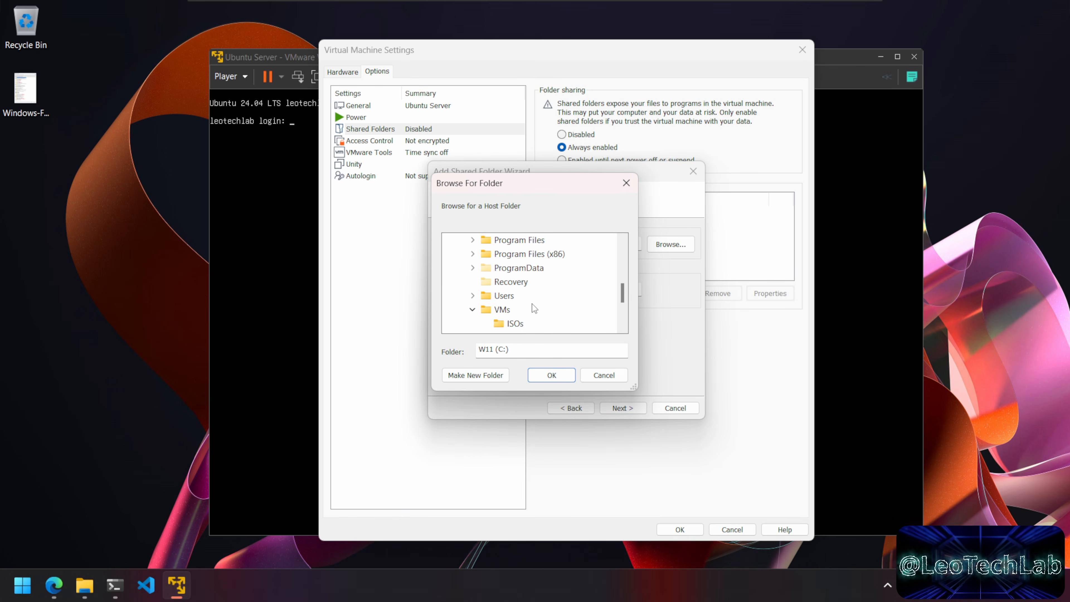
click(502, 309)
scroll(539, 311, down, 2)
click(518, 253)
click(551, 375)
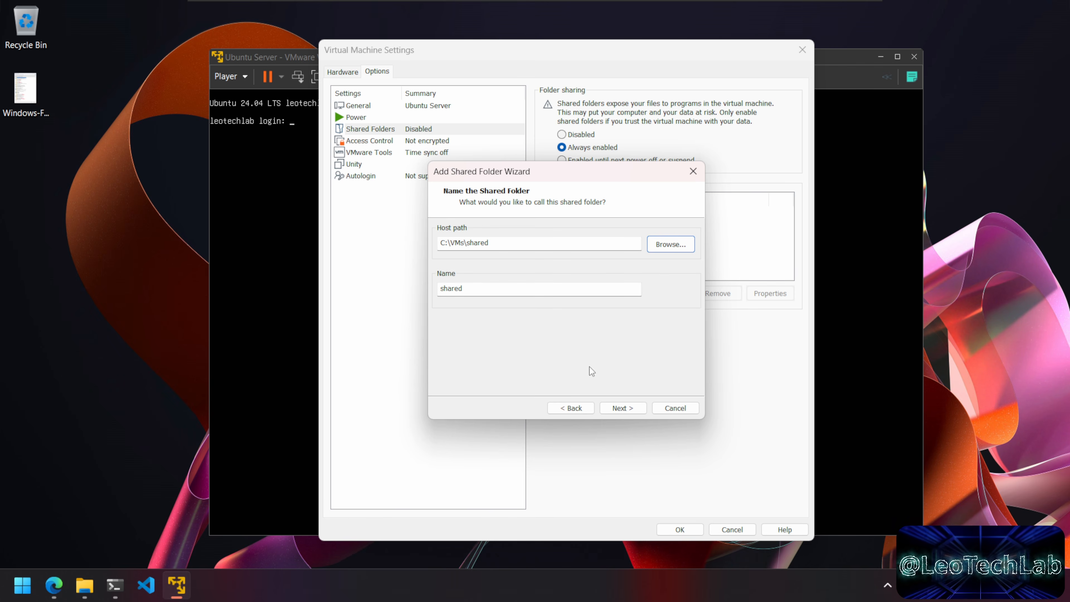
click(626, 408)
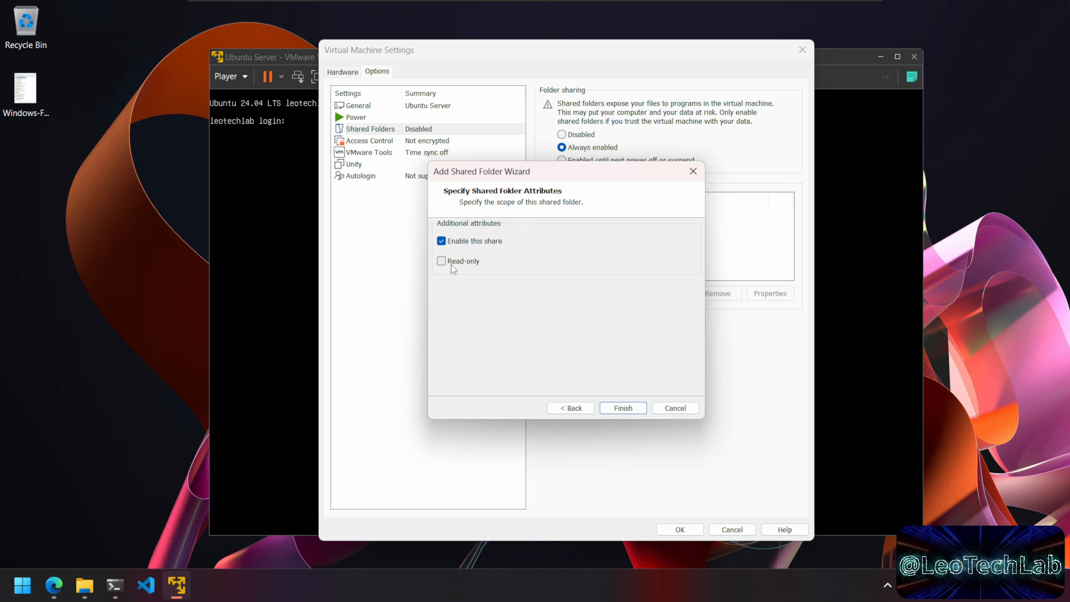
click(631, 408)
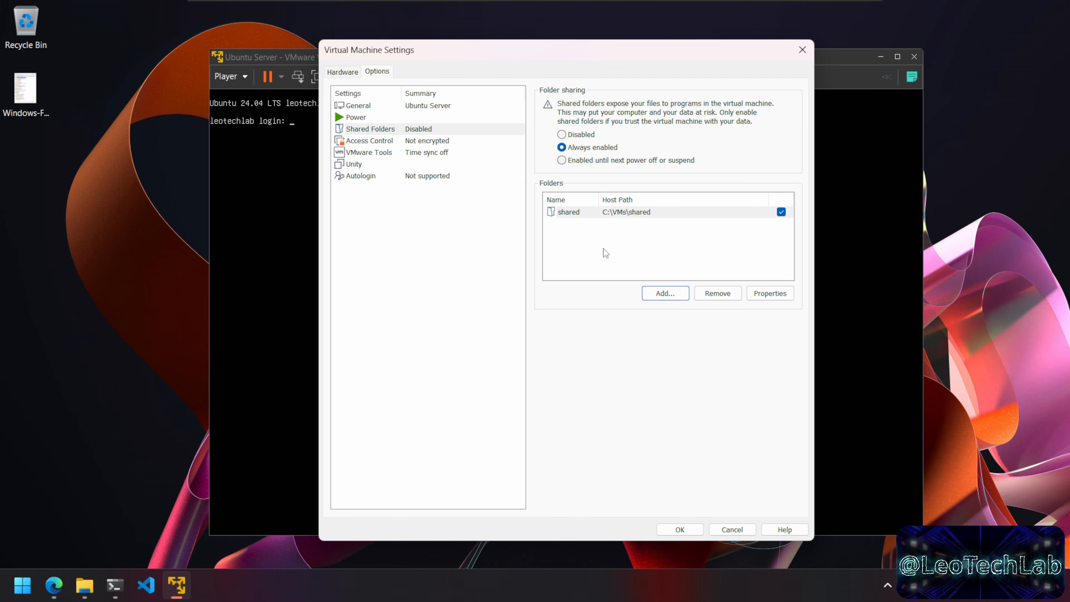
click(684, 529)
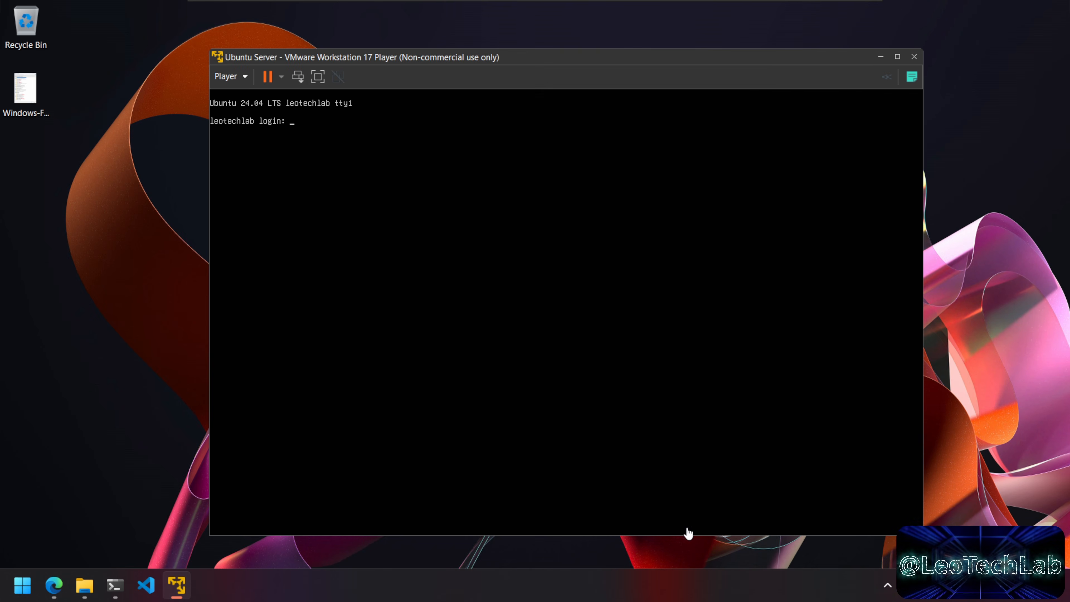
Step: Minimize VMware, bring Windows Terminal forward, and clear the screen
drag(690, 60, 697, 65)
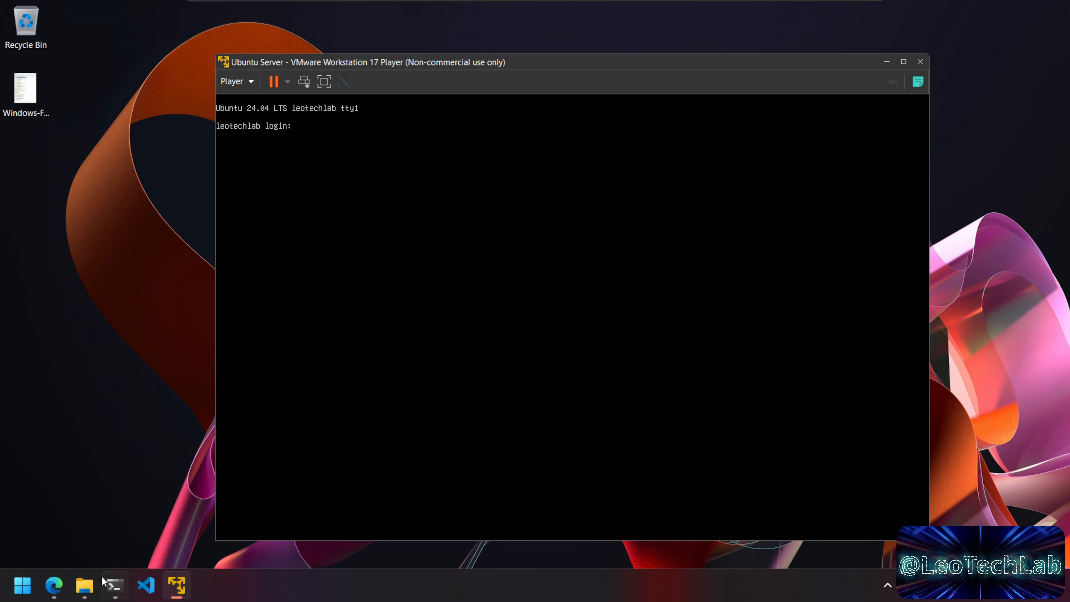
click(886, 62)
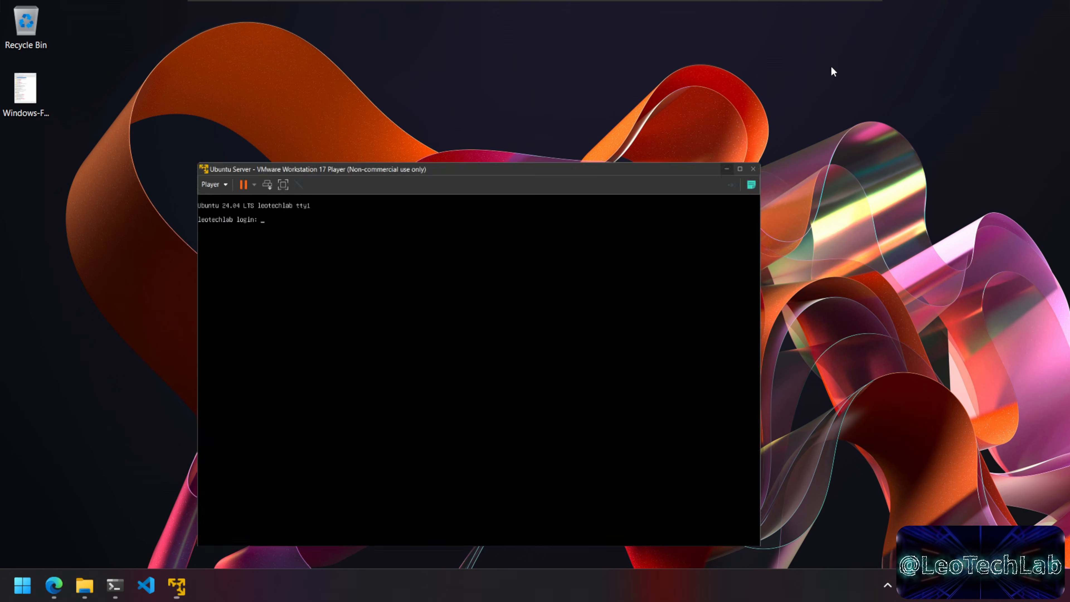
click(115, 584)
drag(535, 116, 579, 88)
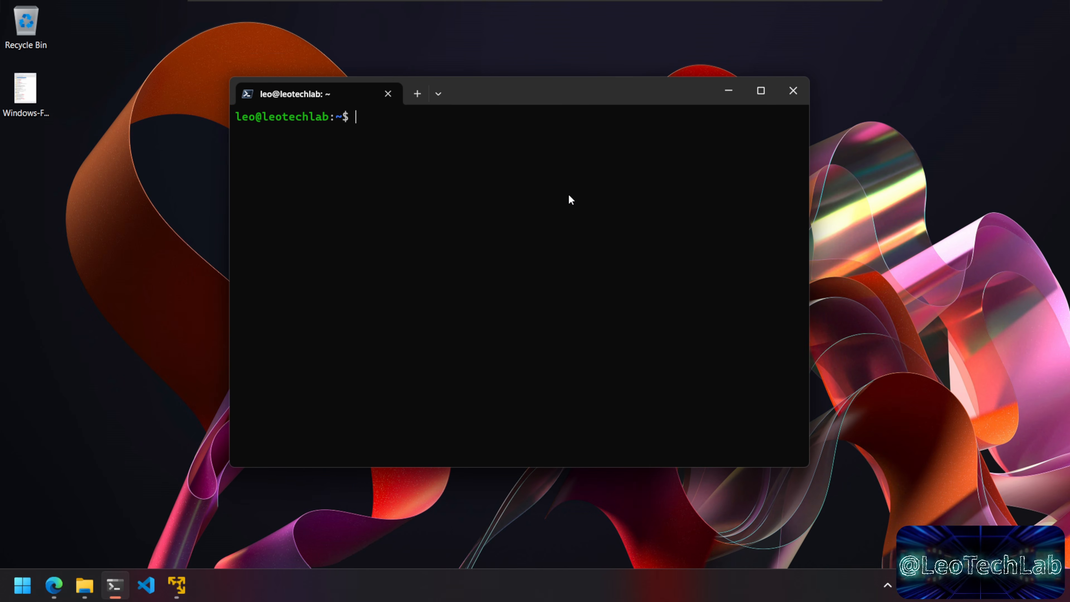
text(clear)
key(Return)
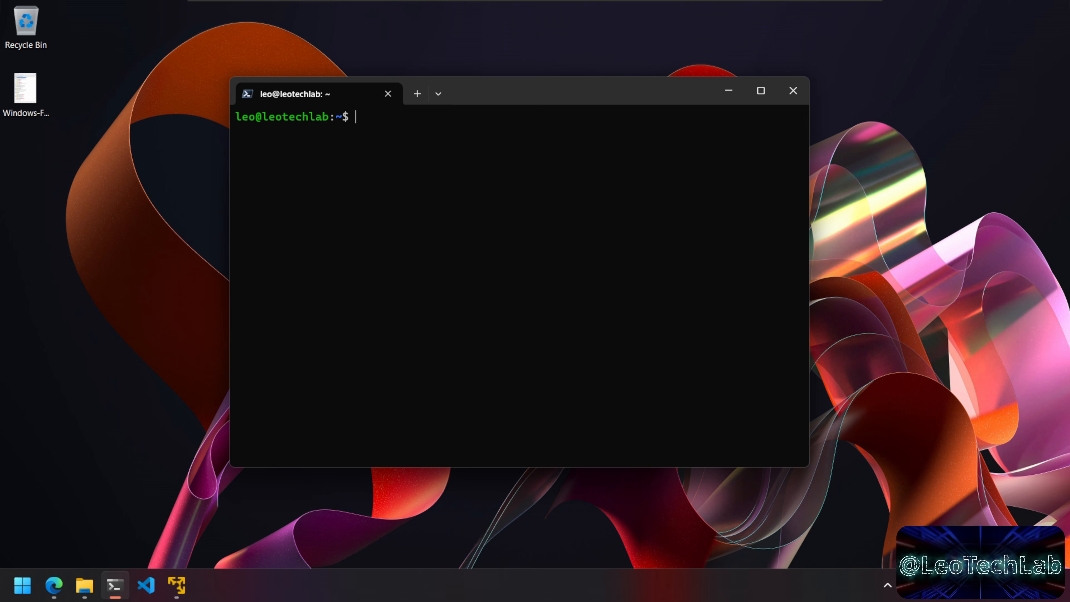
Step: Go to /home/leo, create the host directory with mkdir, and confirm it with ls
text(ls)
key(Return)
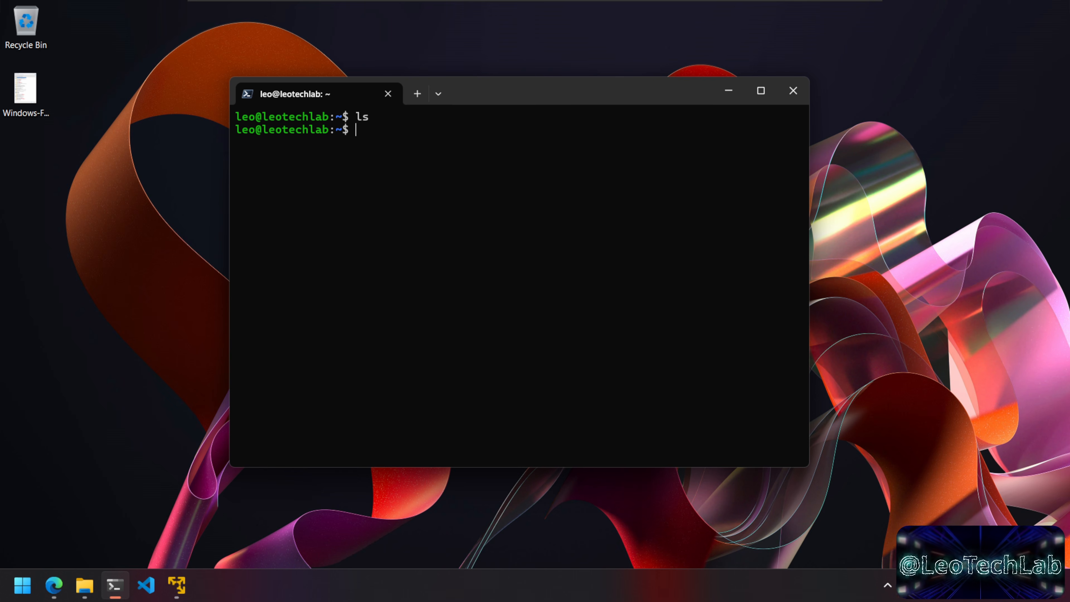
text(cd /)
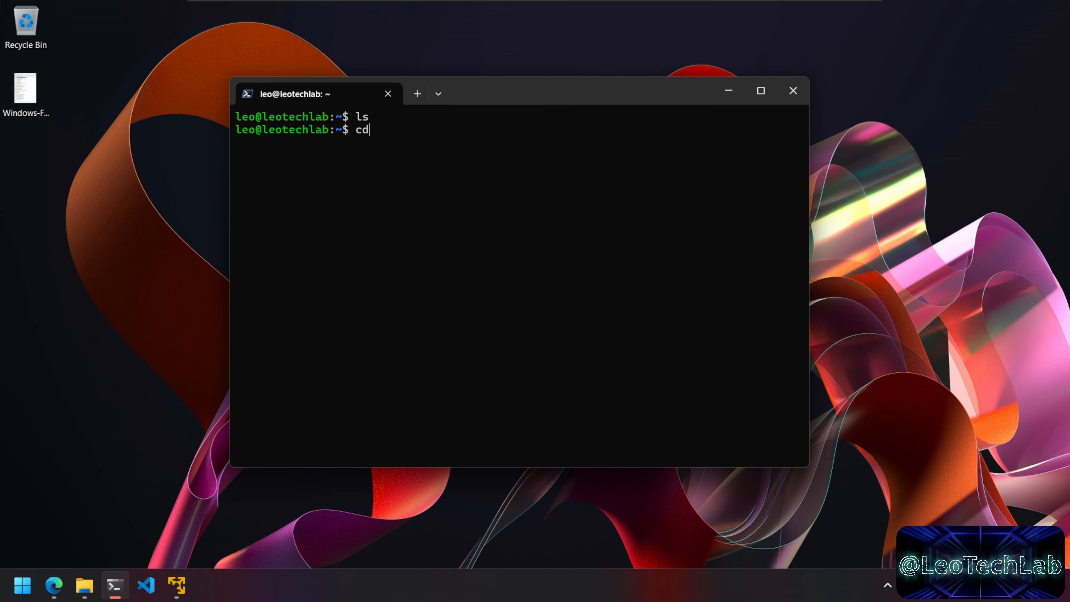
key(Return)
text(cd home/leo)
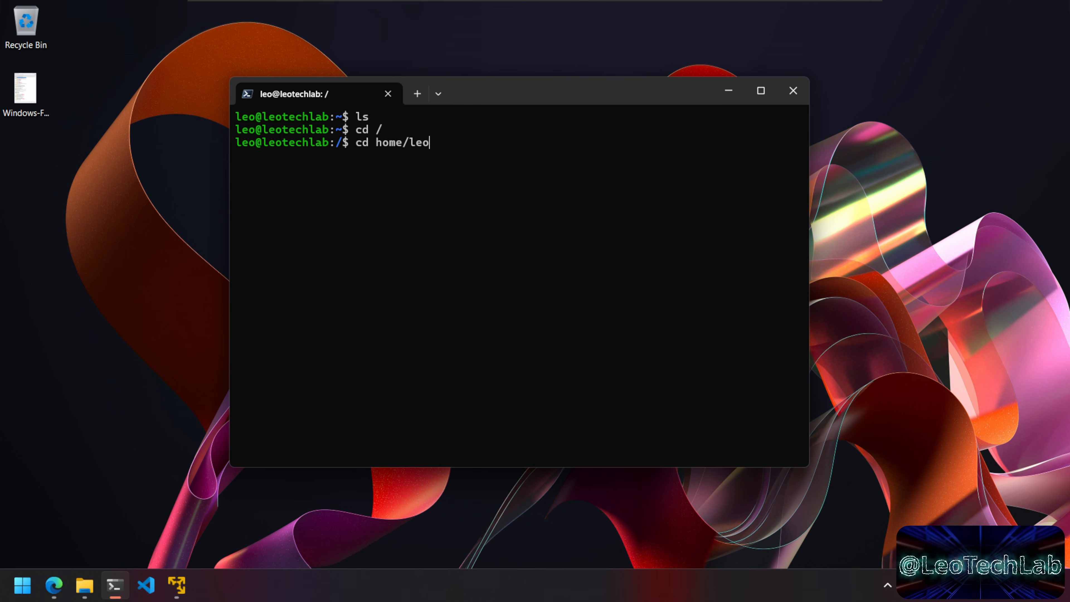
key(Return)
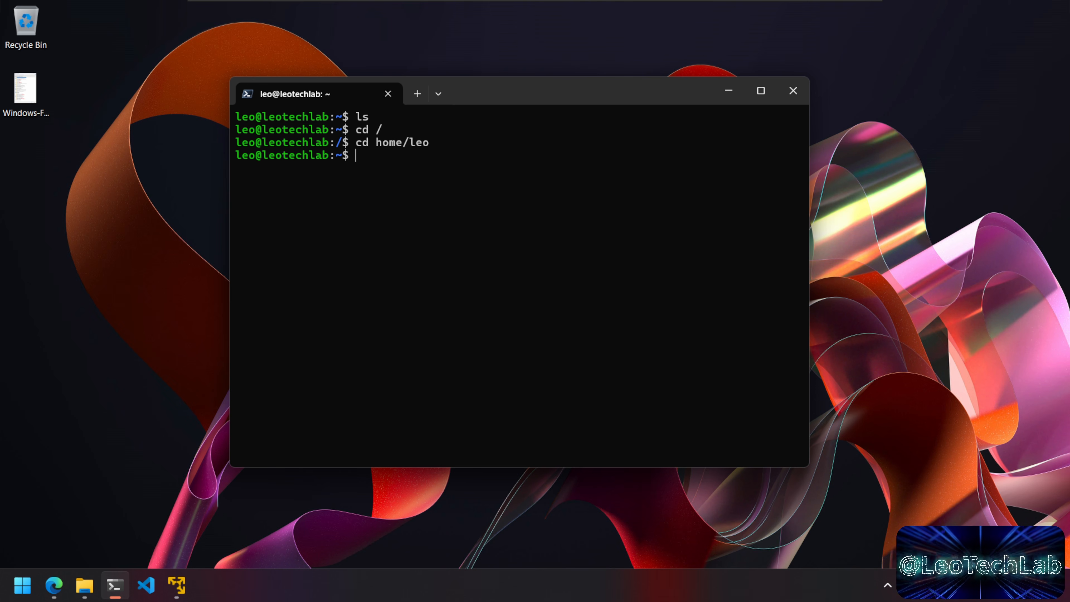
text(mkdir host)
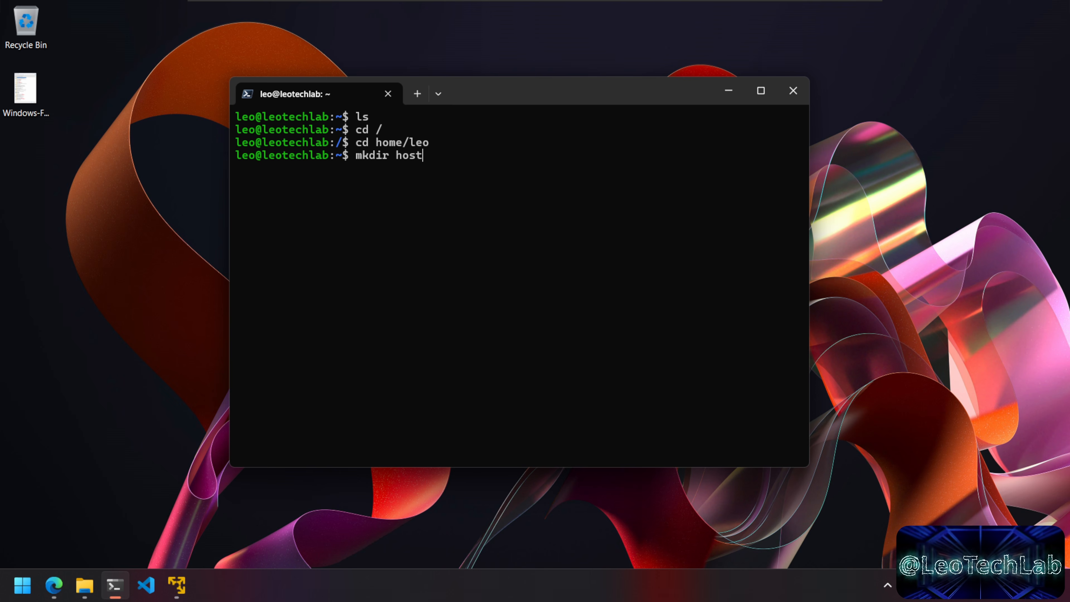
key(Return)
text(ls)
key(Return)
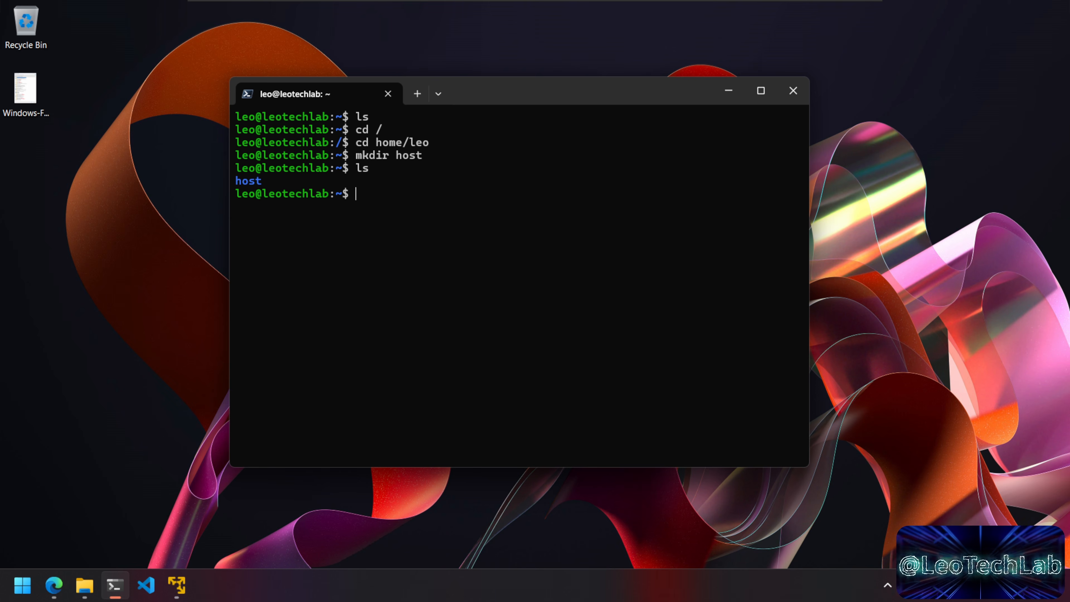
Step: Run sudo /usr/bin/vmhgfs-fuse .host:/ /home/leo/host -o allow_other and enter the password
drag(627, 94, 628, 89)
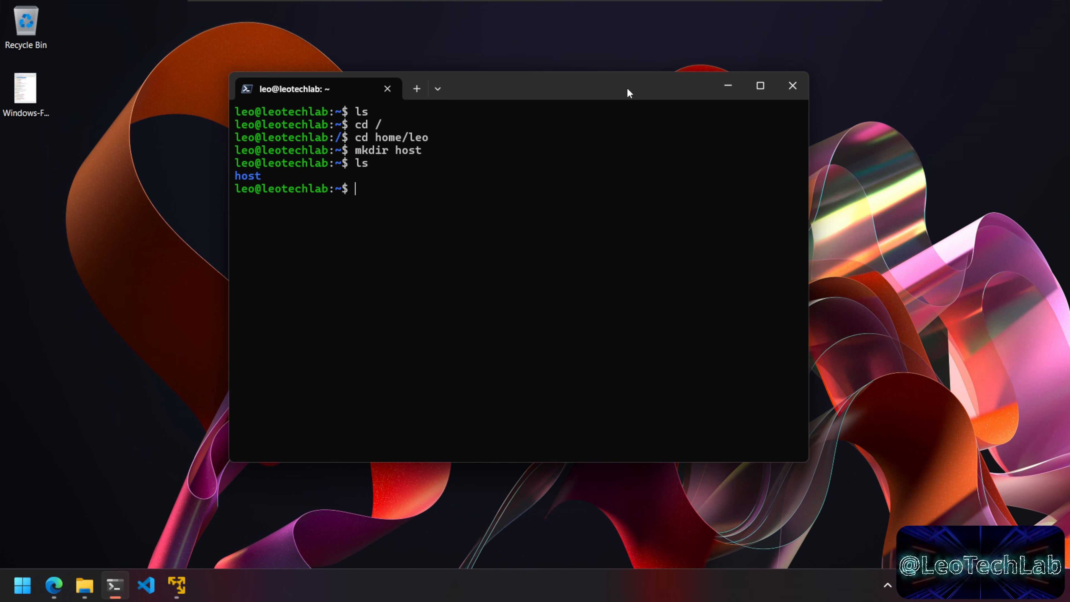
text(vmhg)
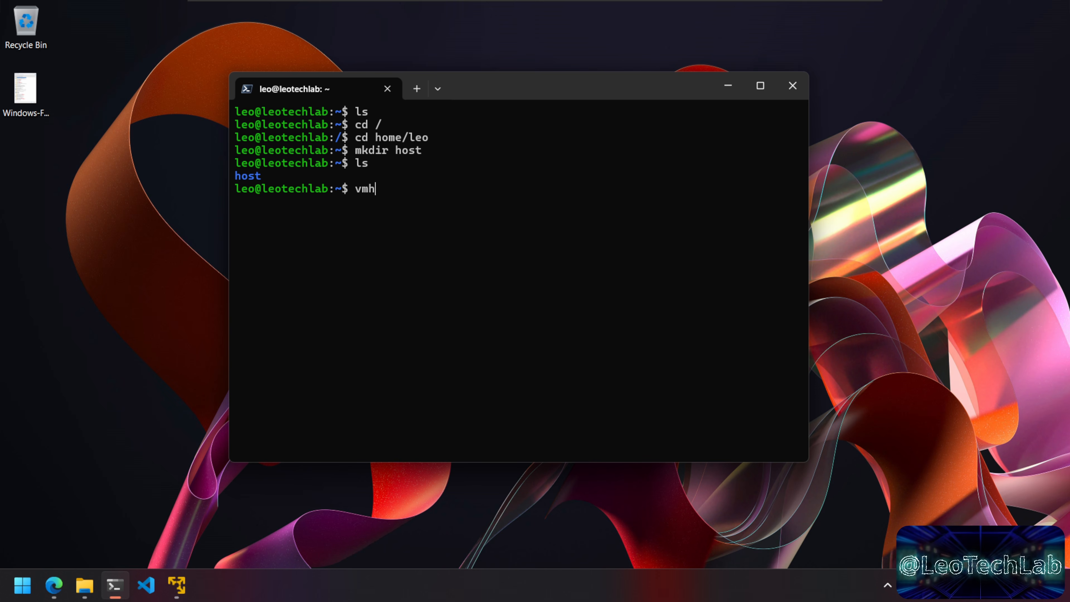
text(f)
key(Tab)
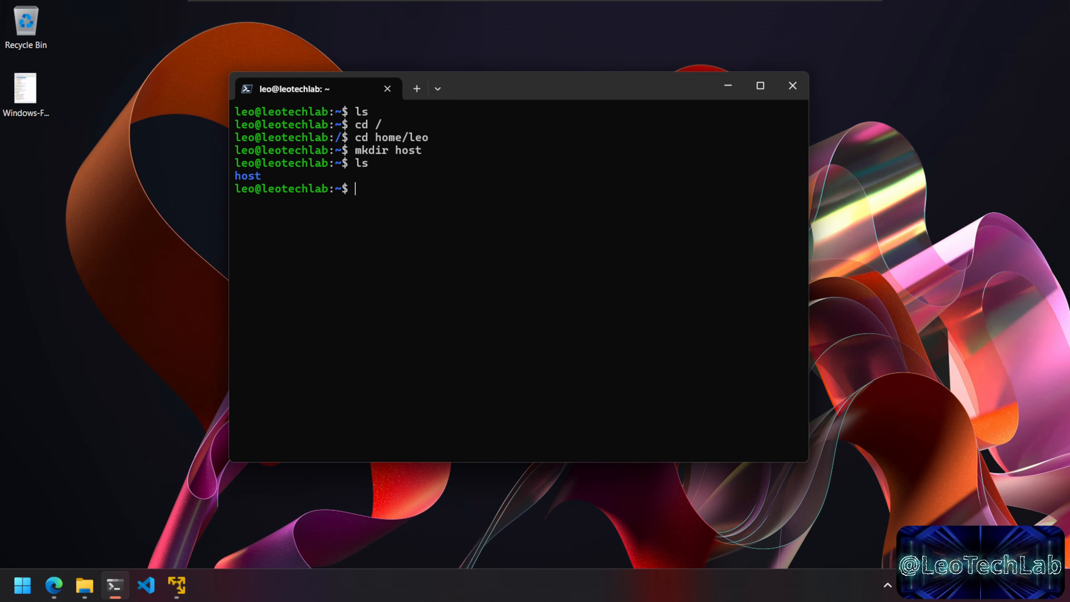
text(sudo )
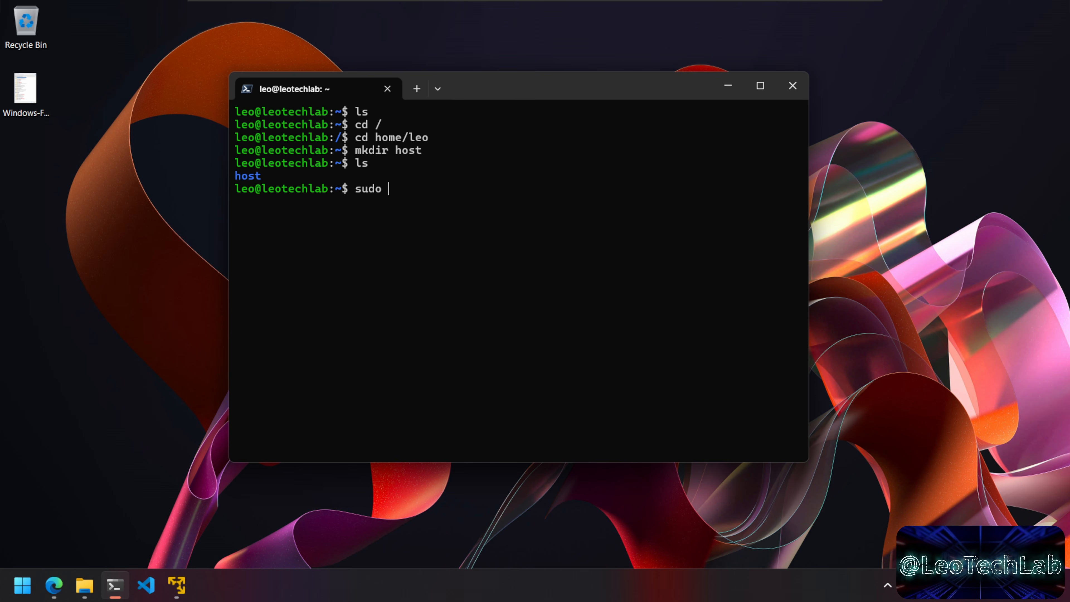
text(/)
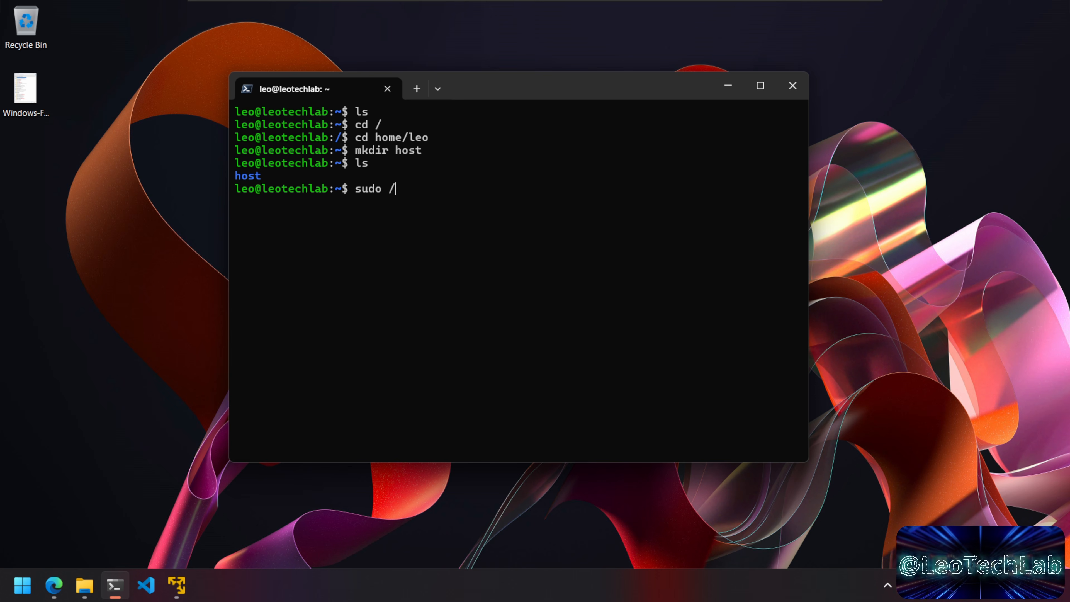
text(usr/bin/)
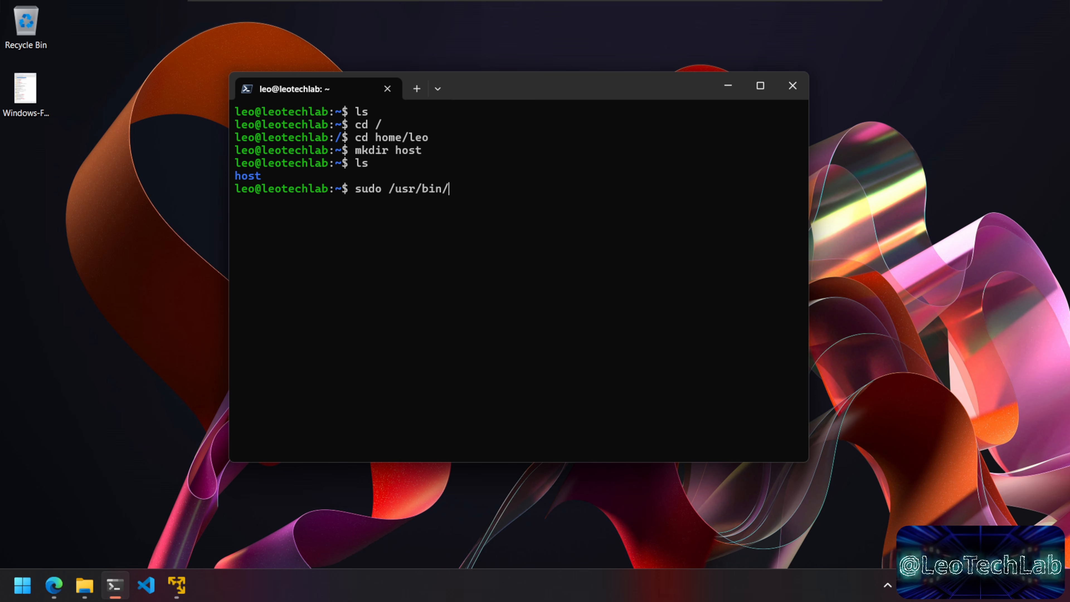
text(vm)
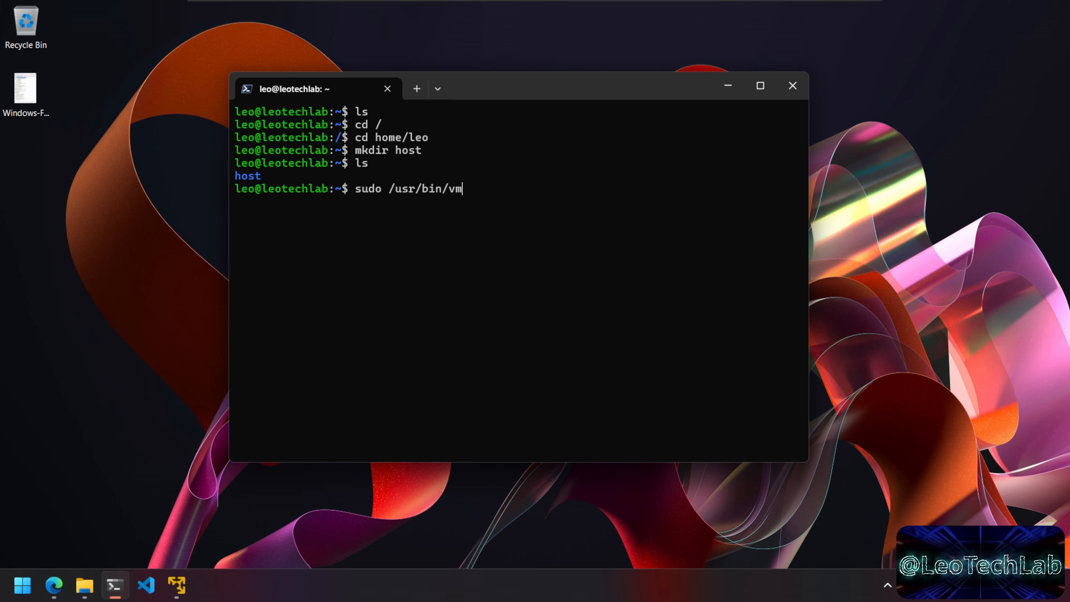
text(hg)
key(Tab)
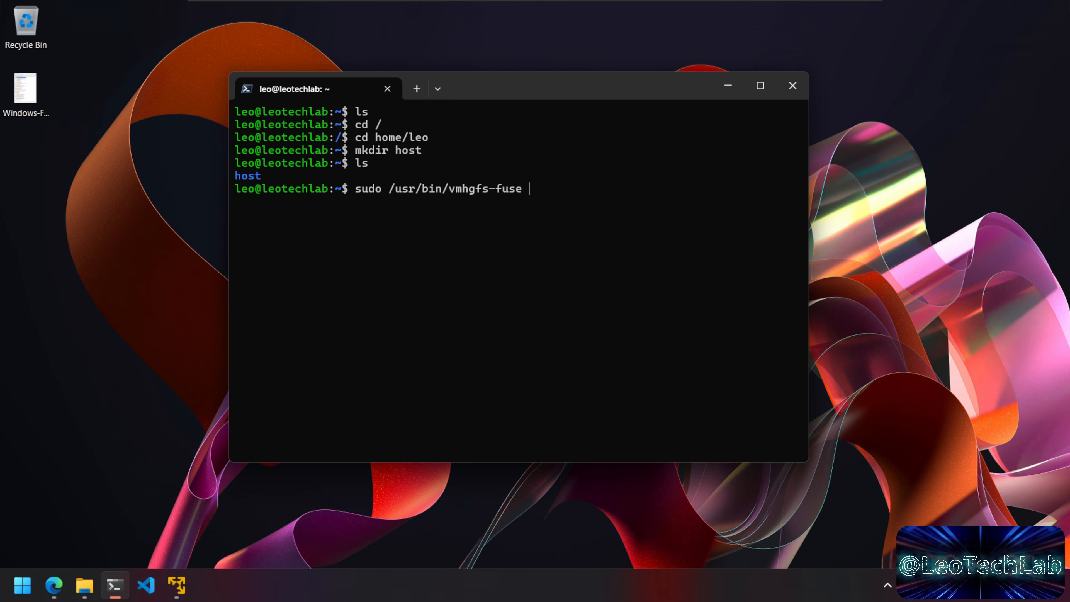
text(.)
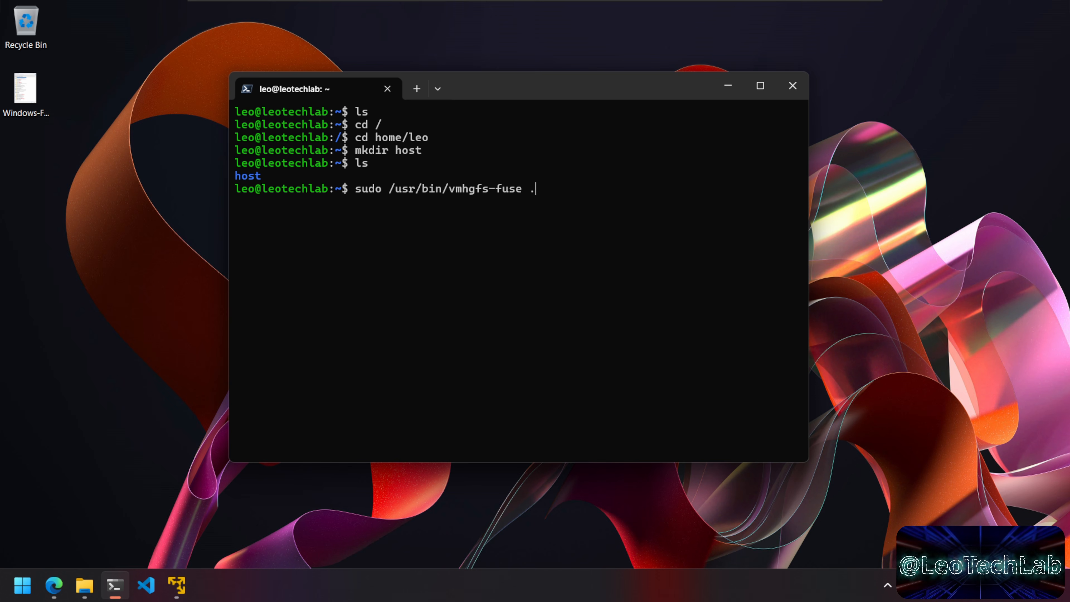
text(host)
key(BackSpace)
key(BackSpace)
key(BackSpace)
key(BackSpace)
key(BackSpace)
text(.host:/)
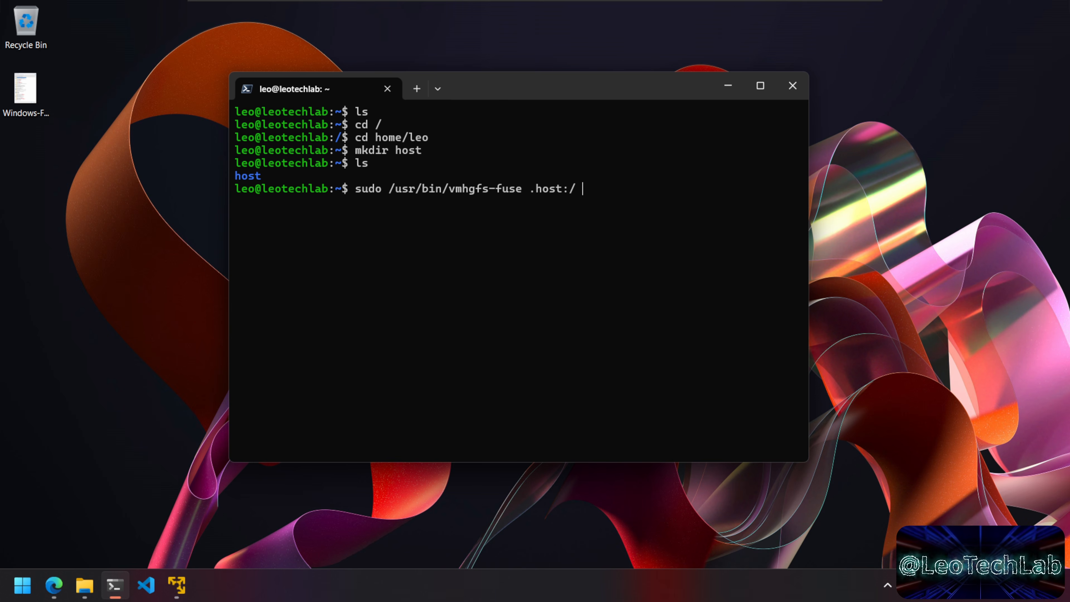
text(/)
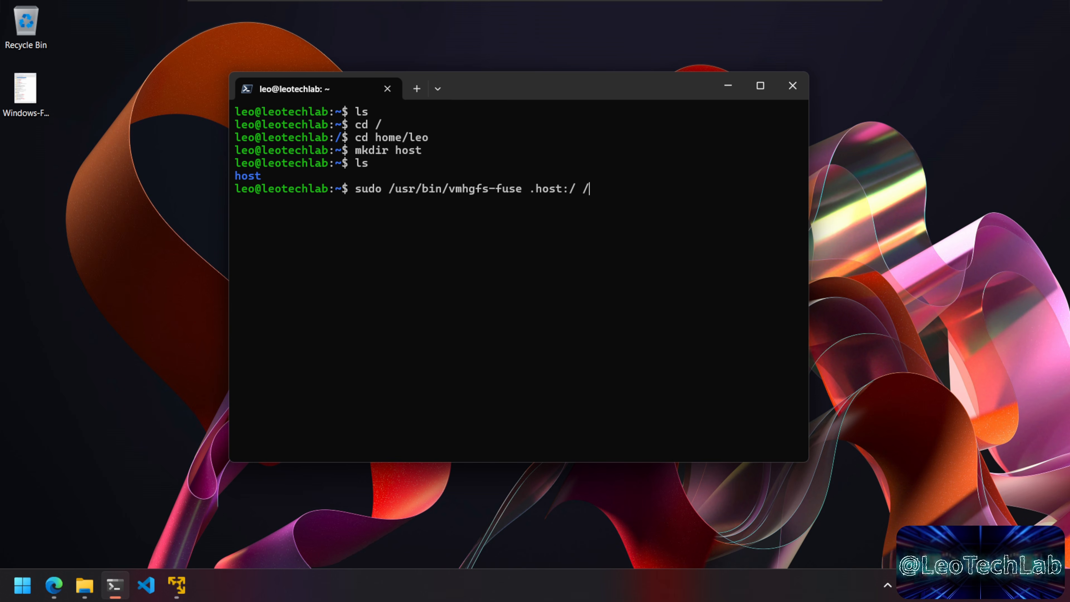
text(ho)
text(m)
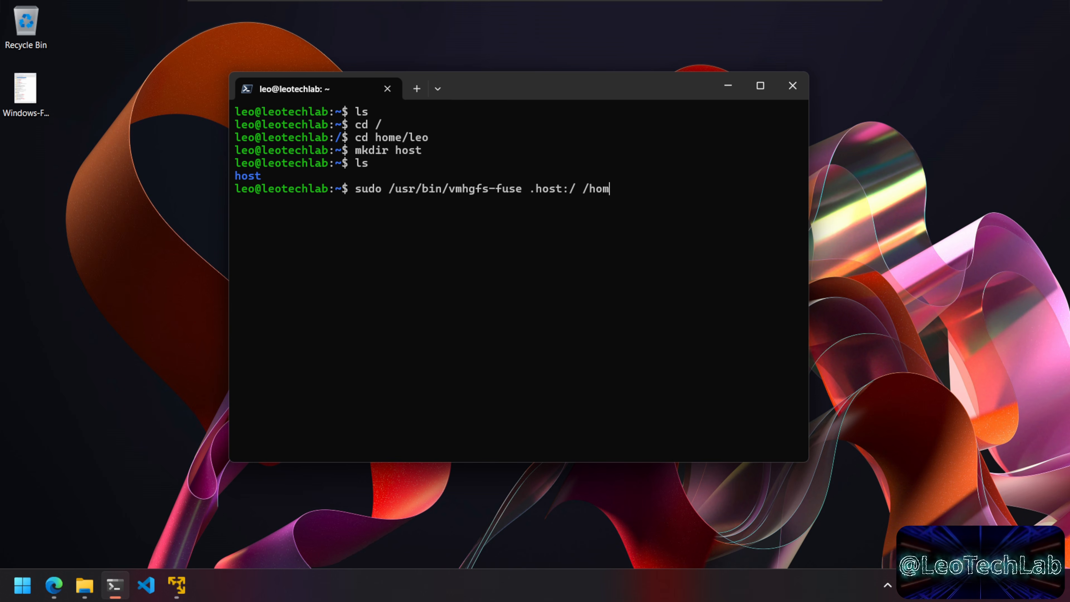
text(e/leo/)
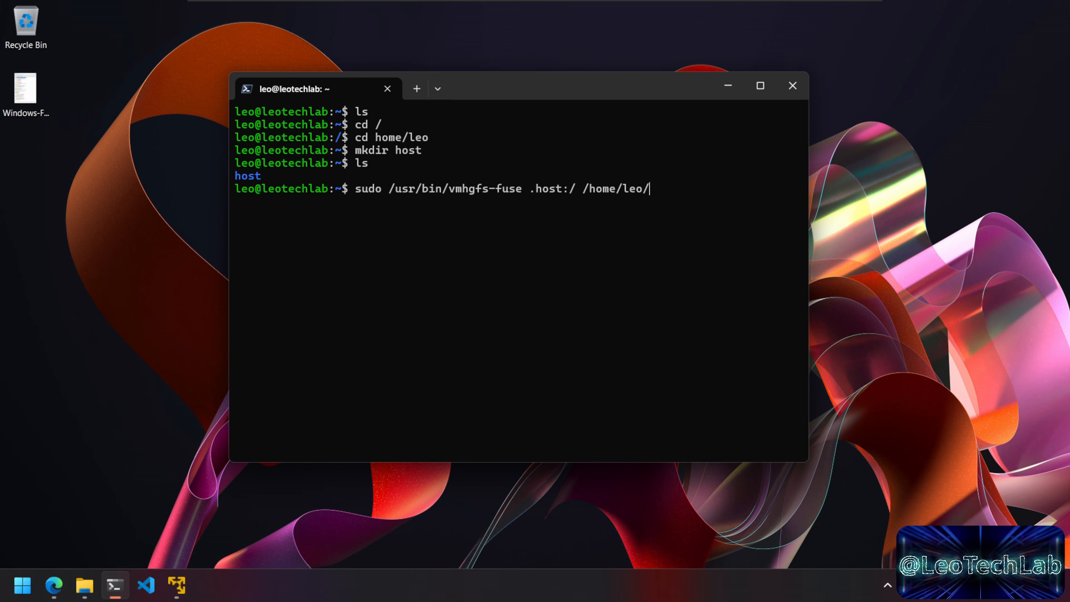
text(host)
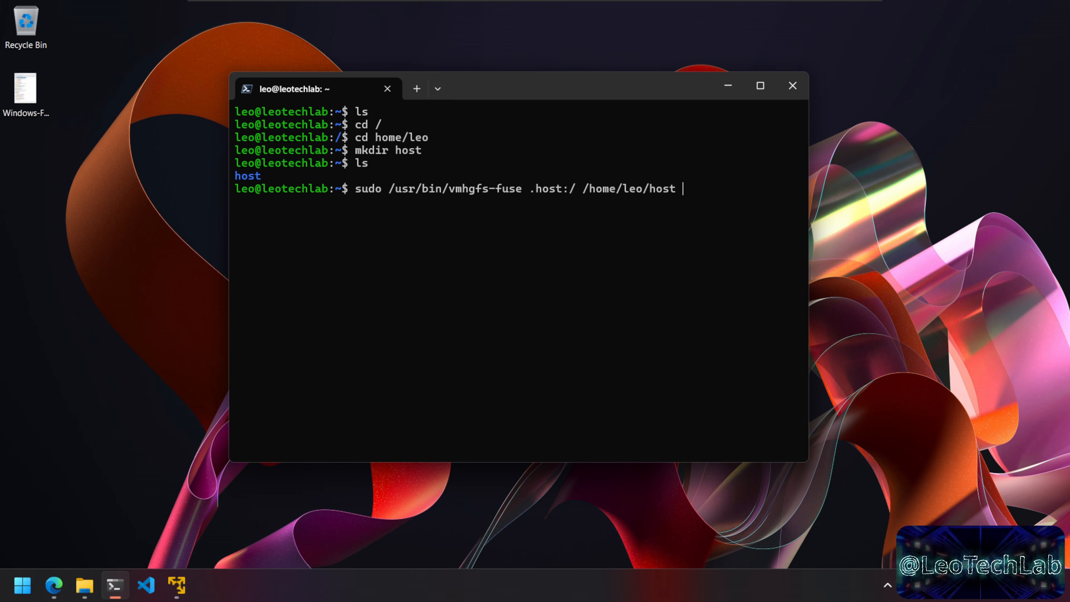
text(-o )
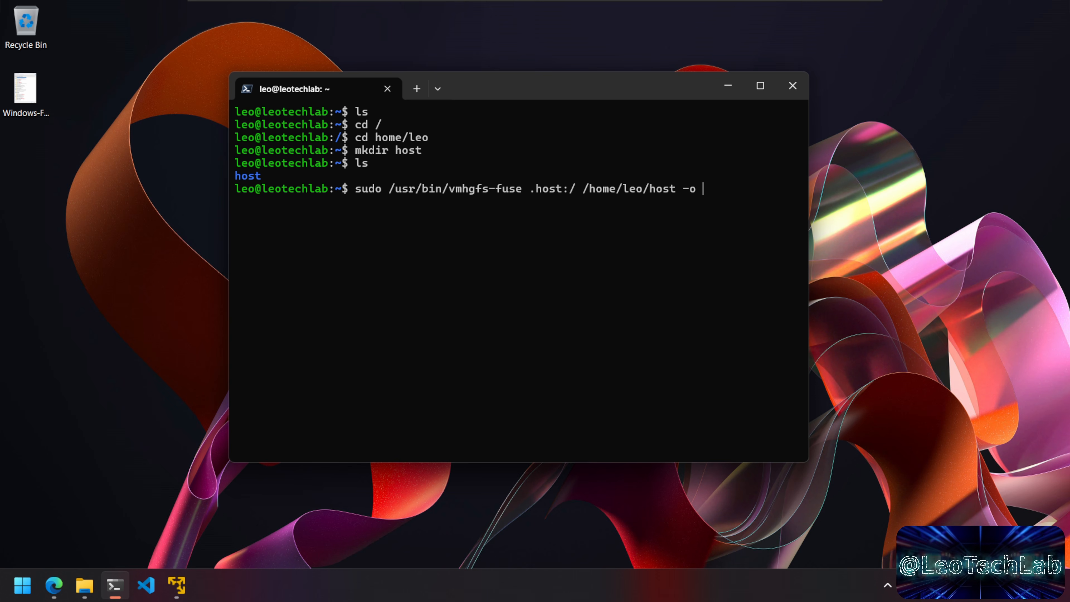
text(allow_)
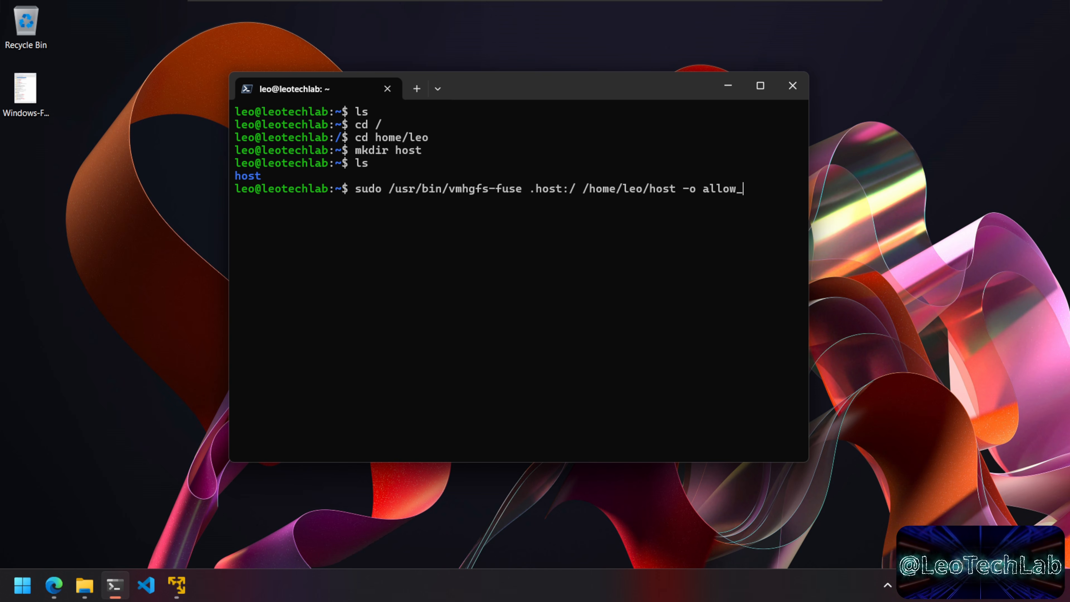
text(other)
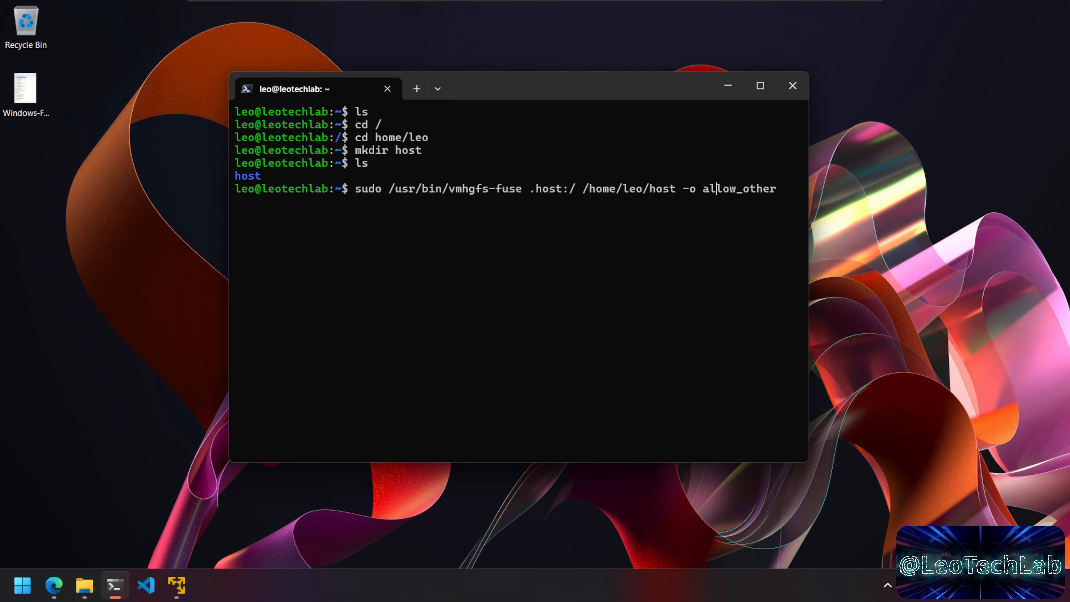
key(Right)
key(Right)
key(Right)
key(Right)
key(Right)
key(Right)
key(Right)
key(Right)
key(Right)
key(Right)
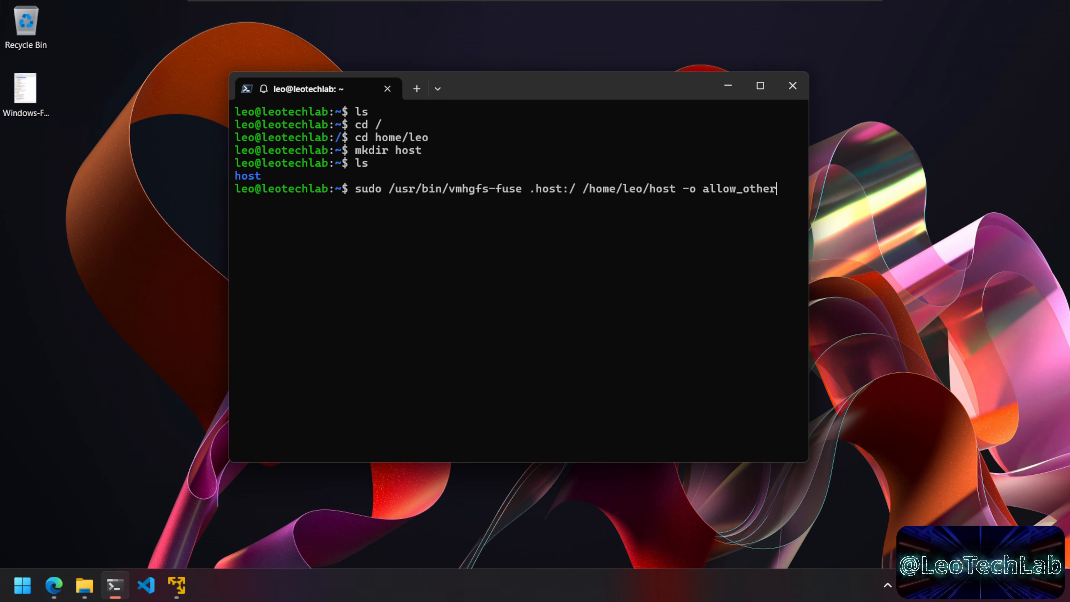
key(Return)
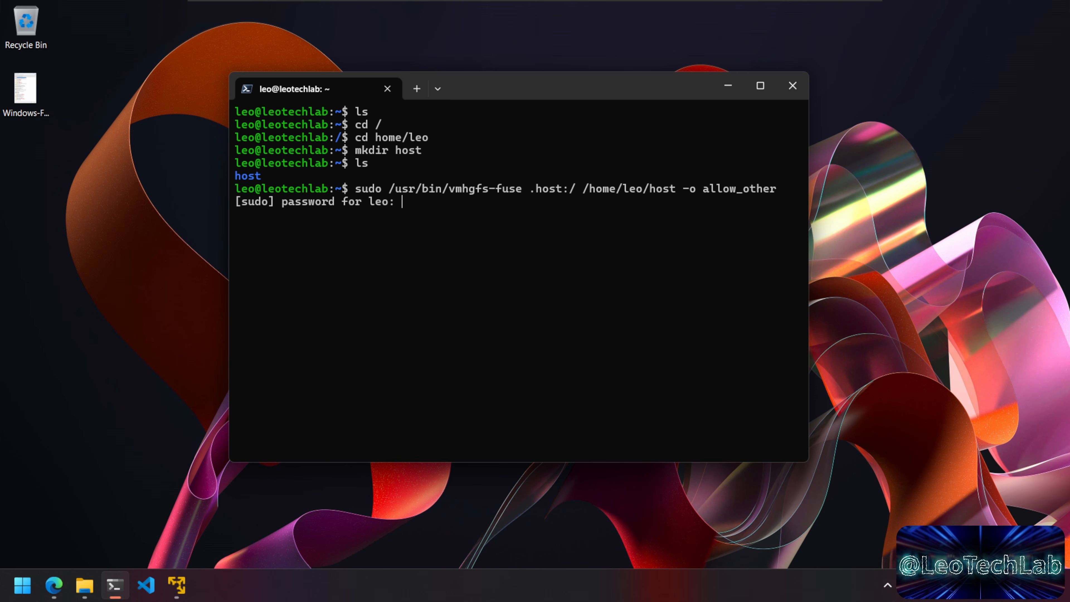
key(Return)
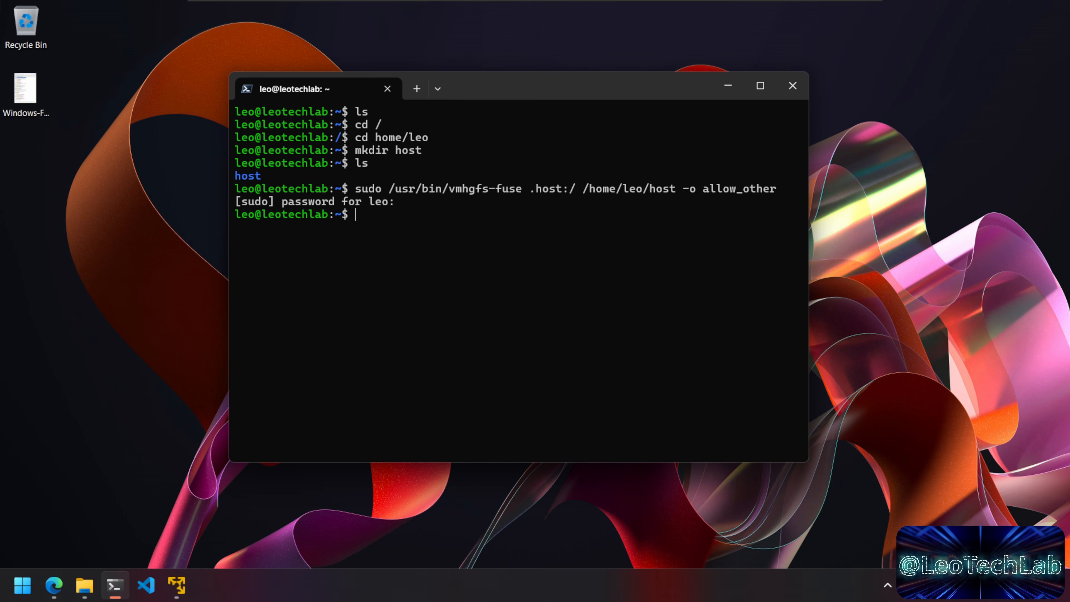
Step: Change into host/shared and list it, confirming the folder is empty
text(ls)
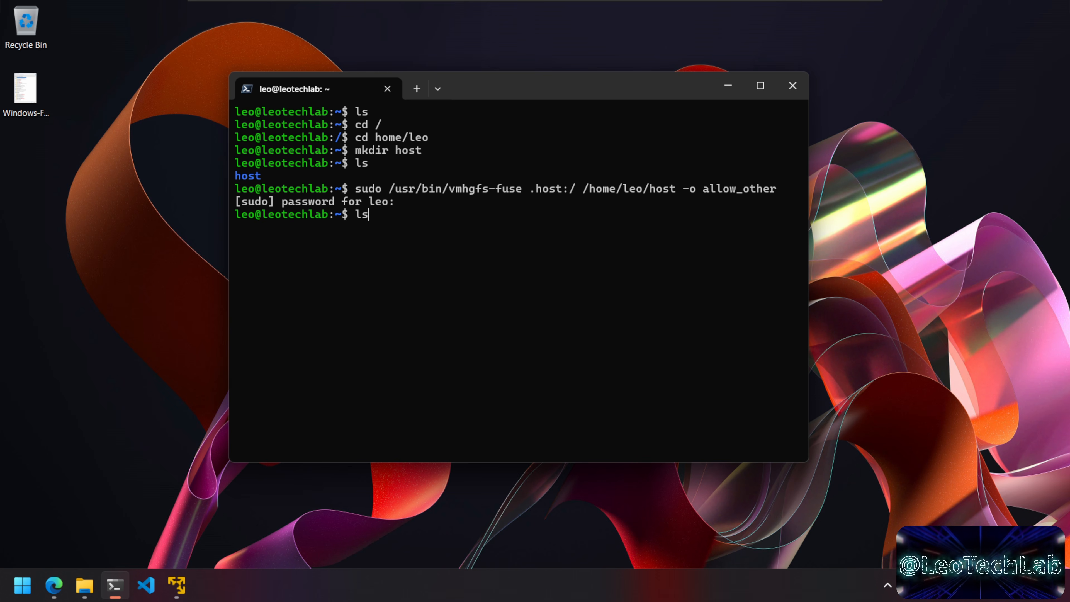
key(Return)
text(cd host)
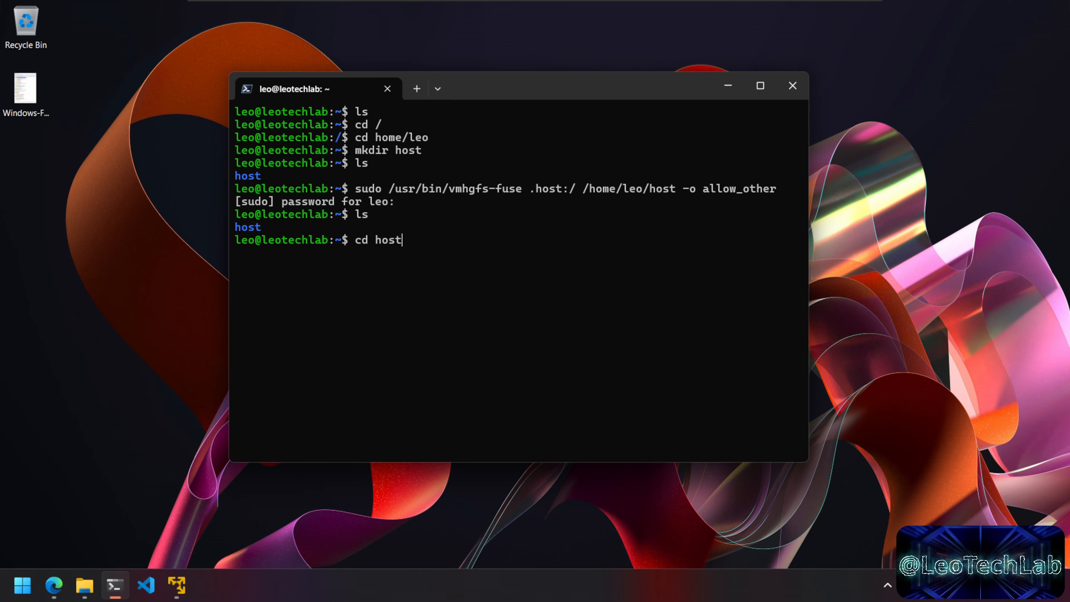
key(Return)
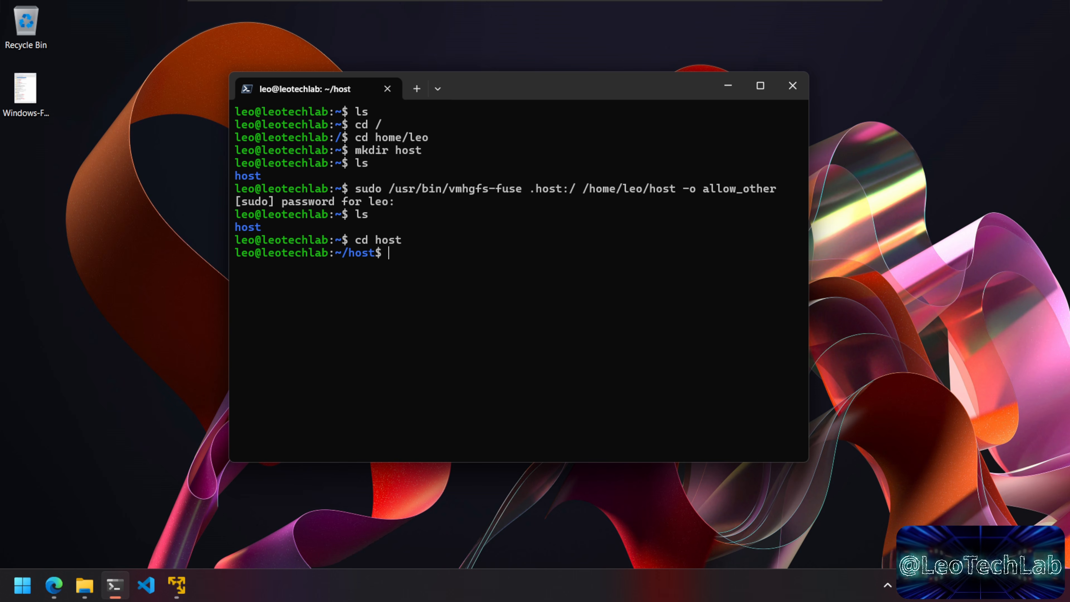
text(ls)
key(Return)
text(cd sh)
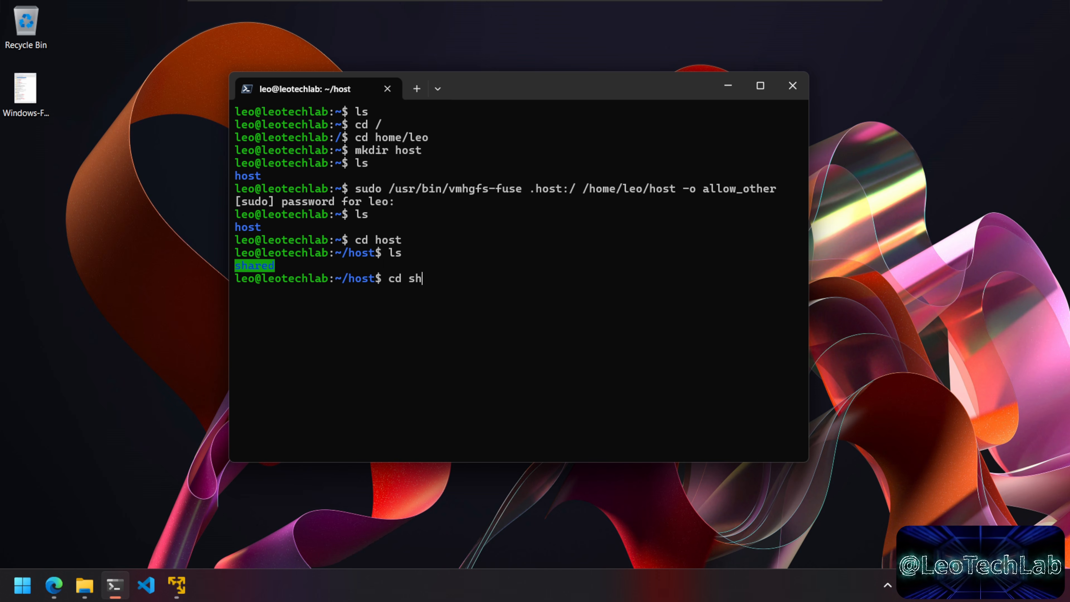
key(Tab)
key(Return)
text(ls)
key(Return)
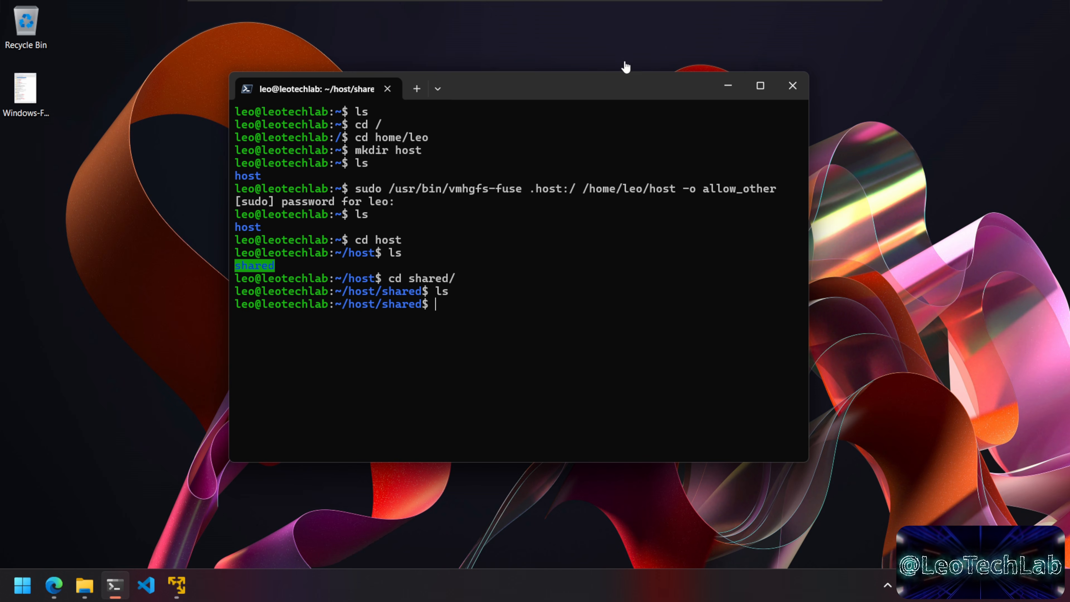
drag(617, 91, 837, 182)
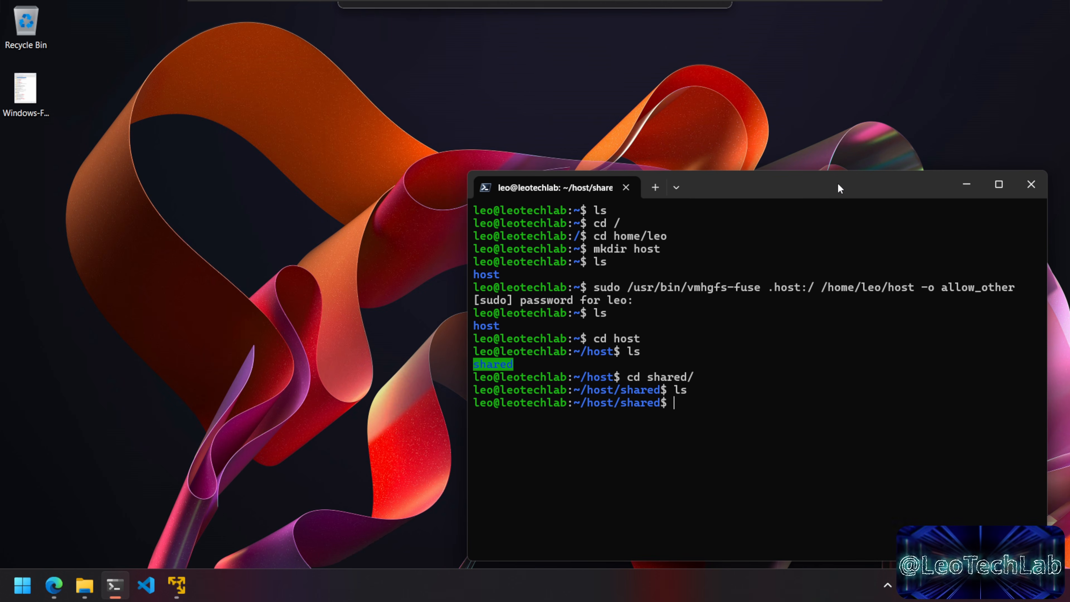
Step: Arrange File Explorer's shared folder and the terminal side by side
click(84, 585)
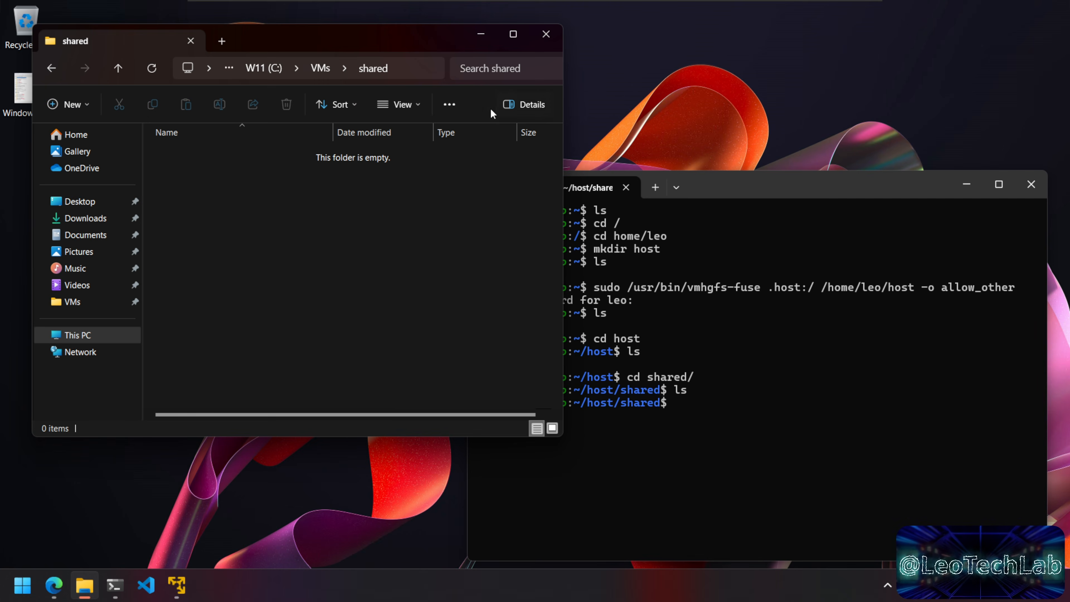
click(733, 486)
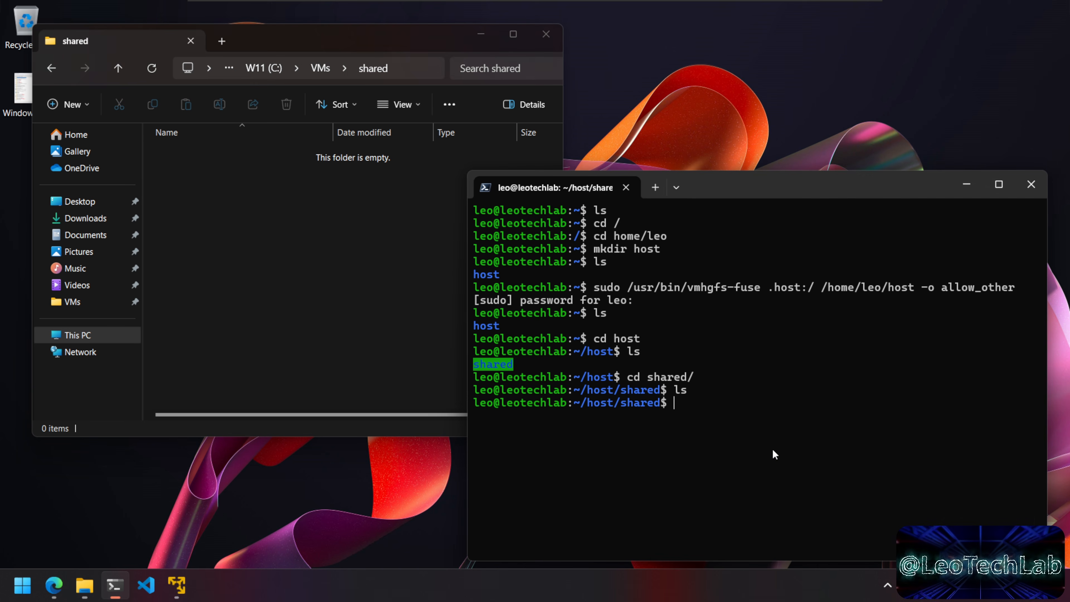
drag(836, 196, 851, 193)
click(348, 268)
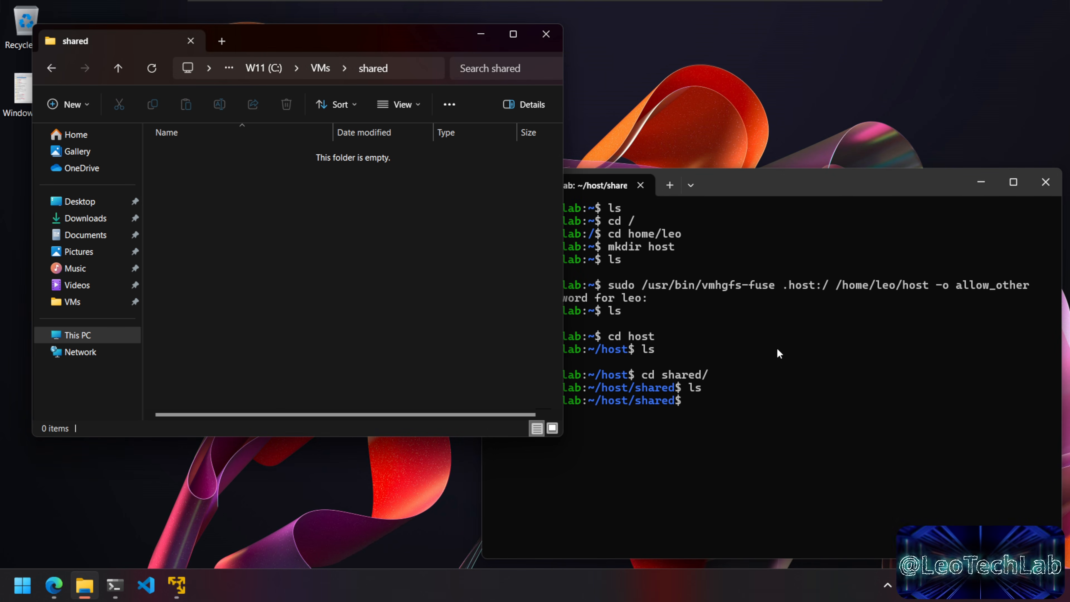
click(783, 387)
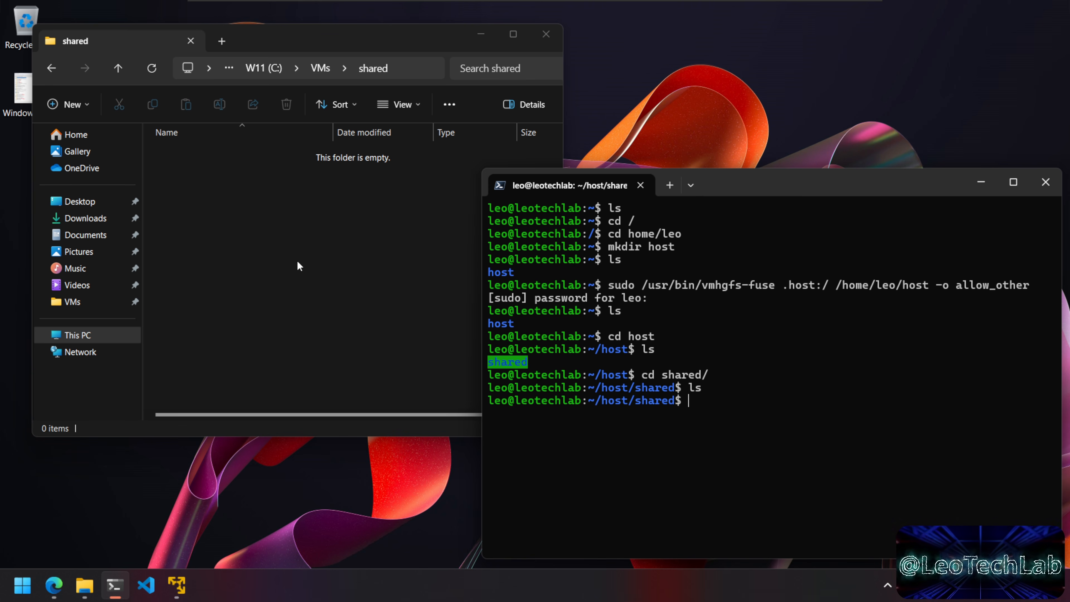
Step: In nano, write test.txt with 'this is a test from the linux side' and 'hello from linux!', then save
text(nano t)
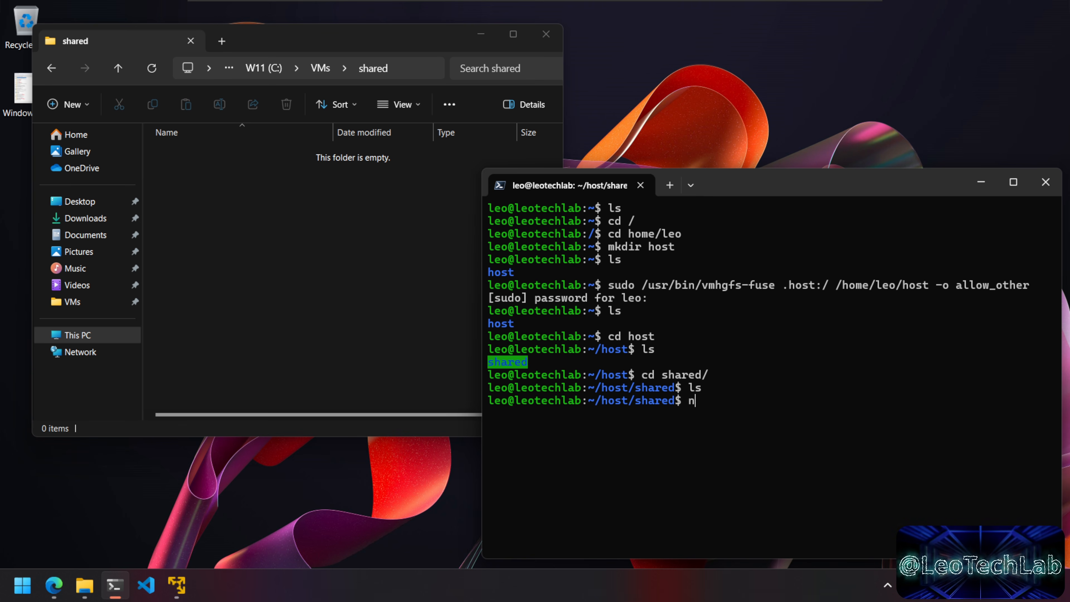
text(est.txt)
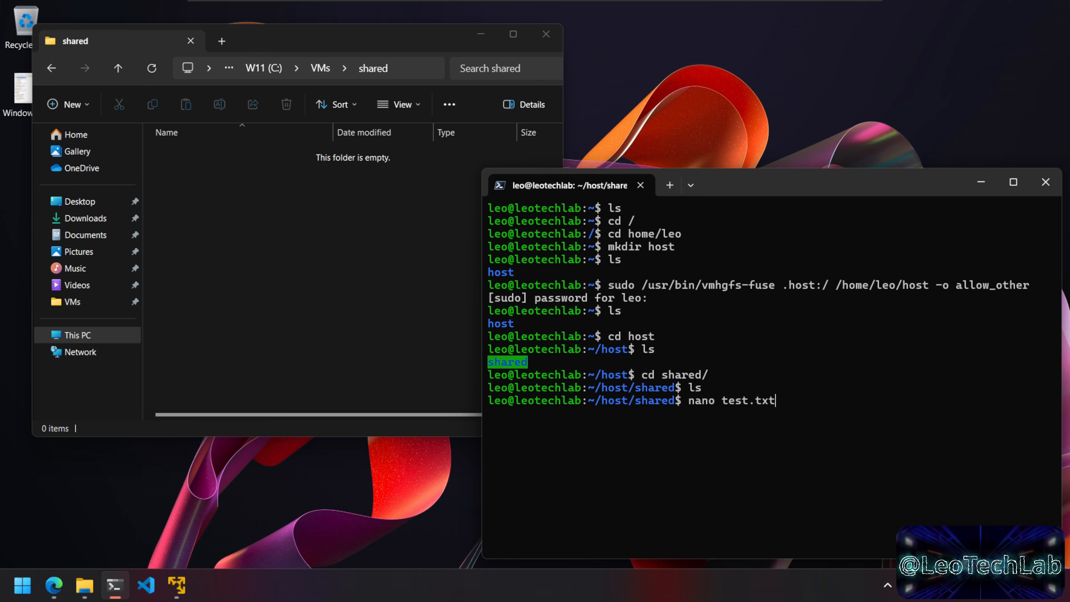
key(Return)
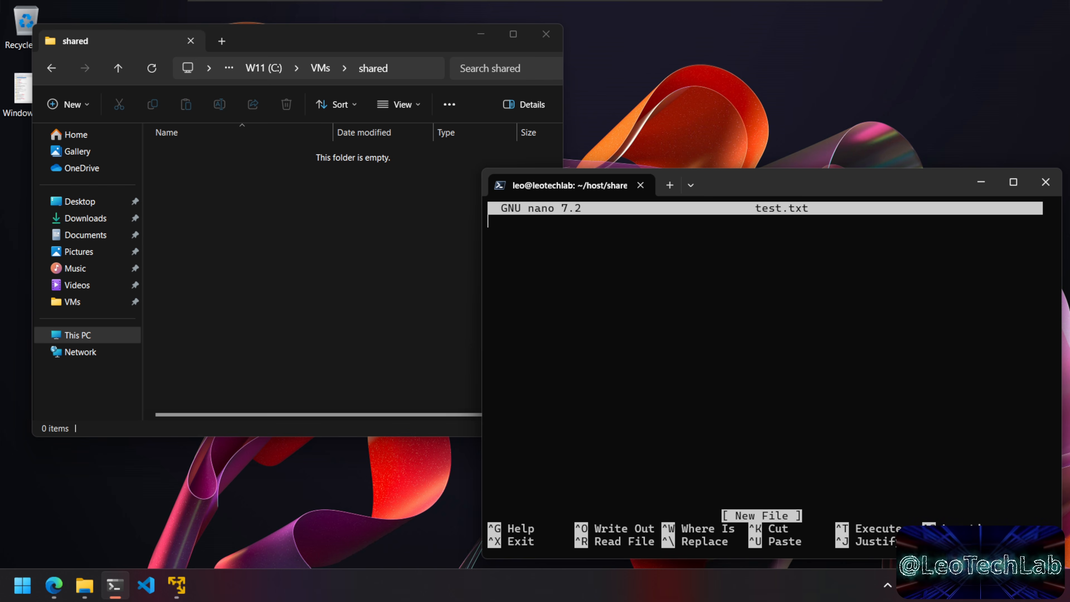
text(this is a )
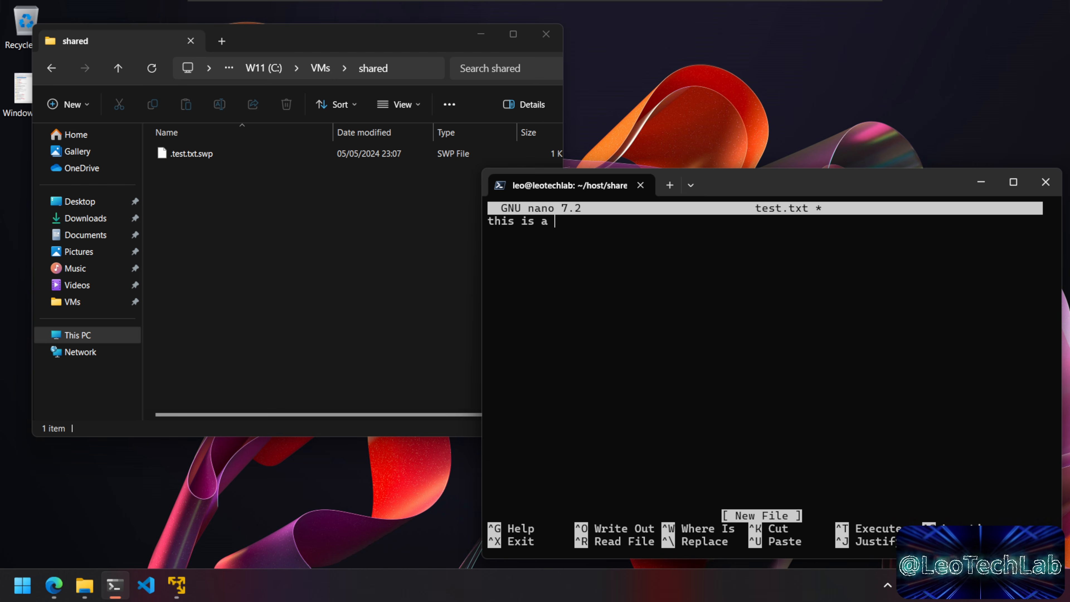
text(test from the )
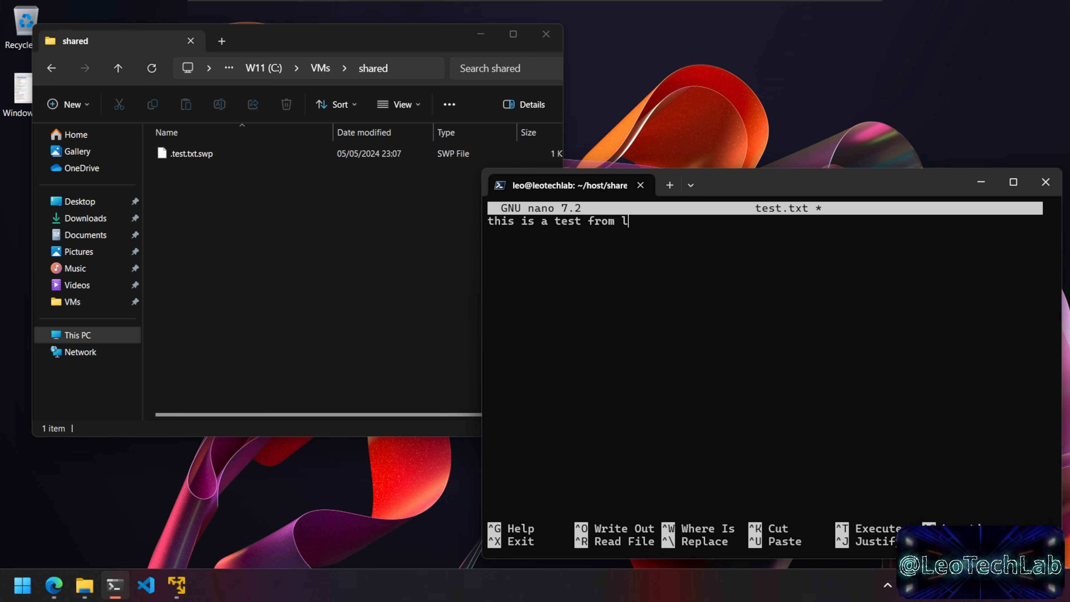
text(linux side)
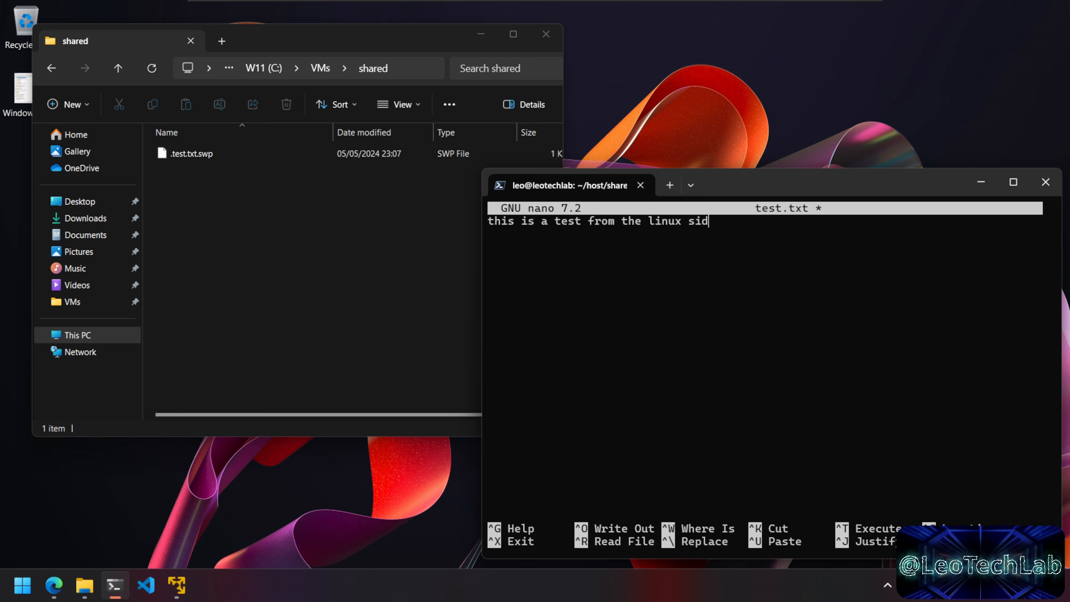
key(Return)
key(Return)
text(hello from)
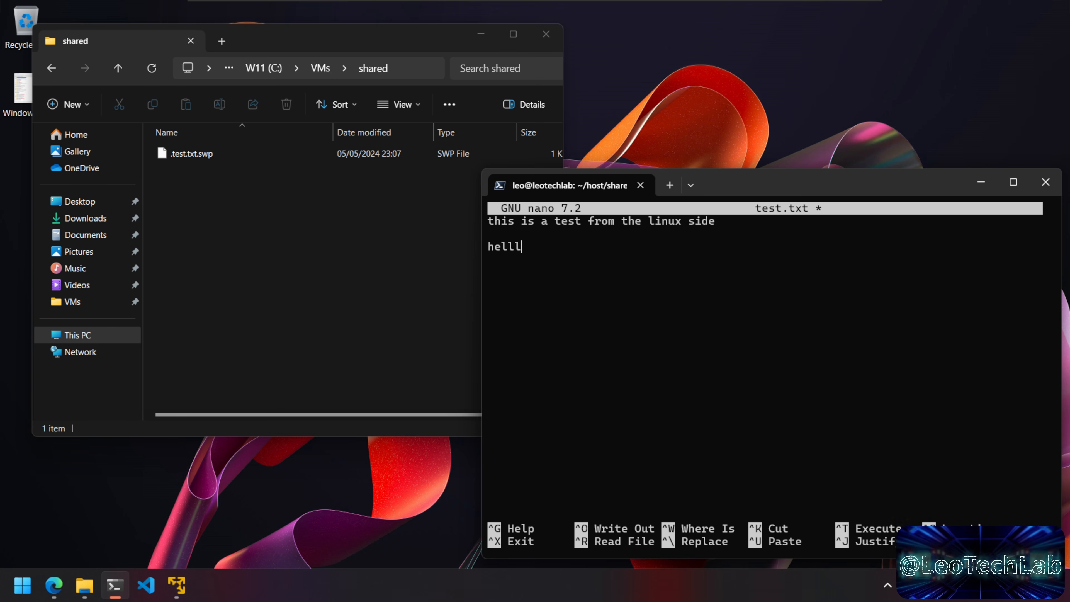
text( lix)
key(BackSpace)
text(nux!)
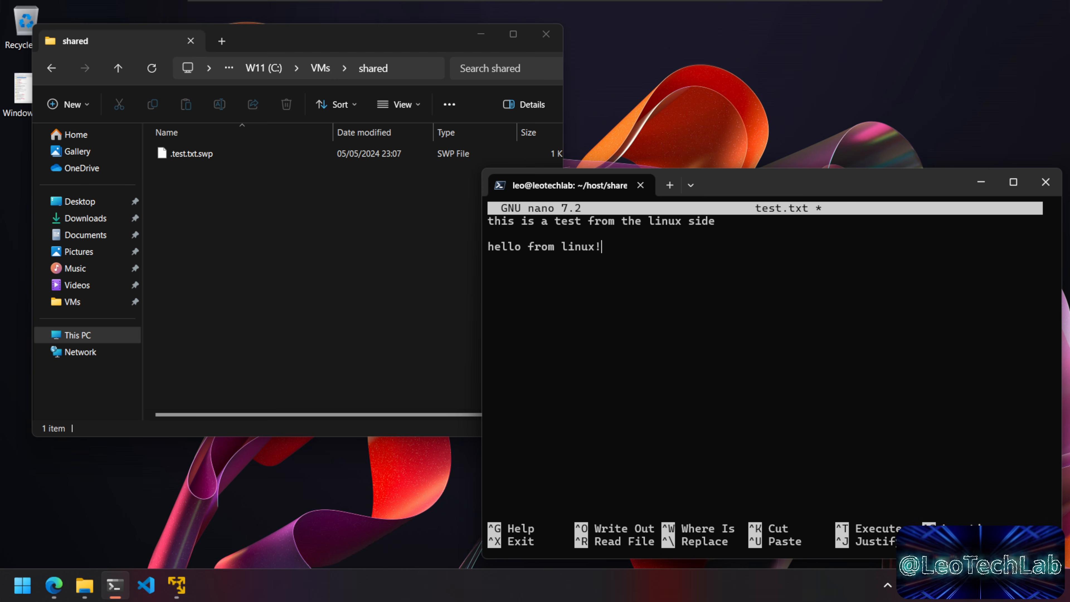
key(ctrl+x)
key(y)
key(Return)
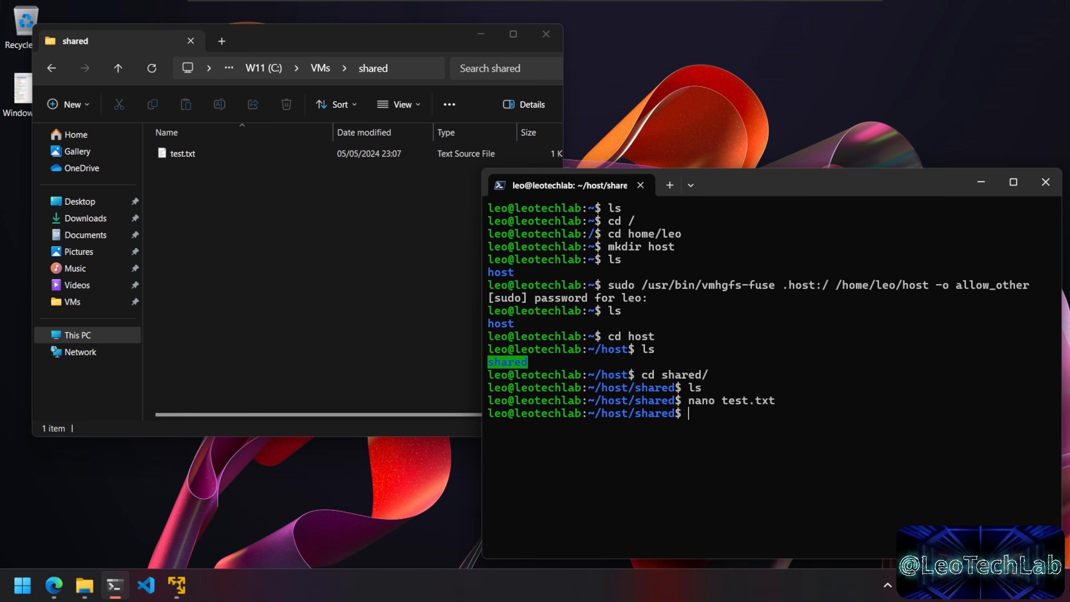
Step: Open test.txt from the shared folder in VS Code and dismiss the Restricted Mode notice
click(187, 202)
double_click(176, 156)
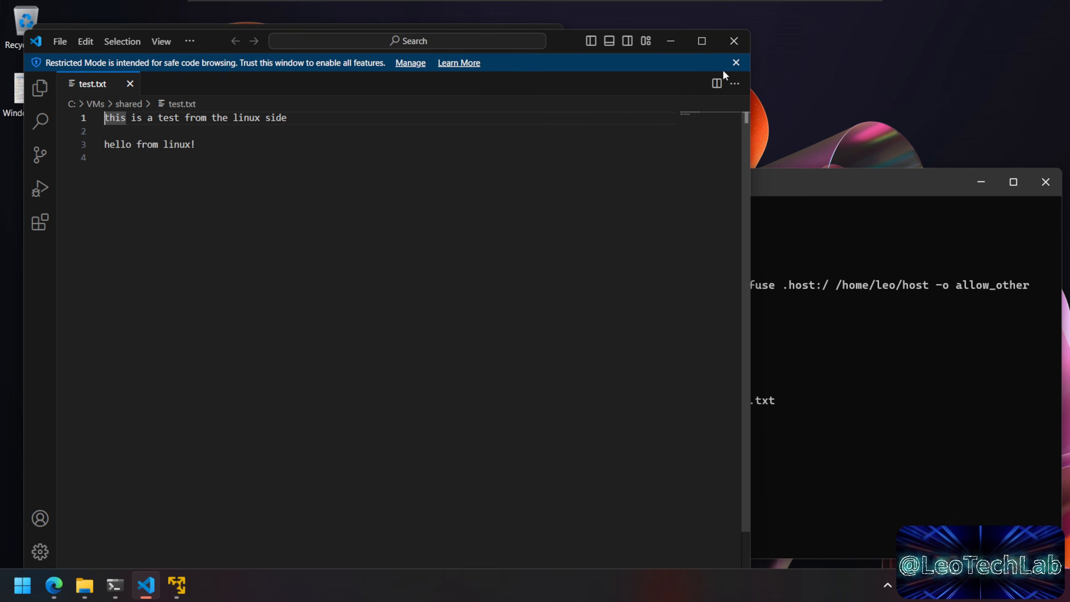
click(735, 63)
drag(569, 41, 573, 27)
click(109, 126)
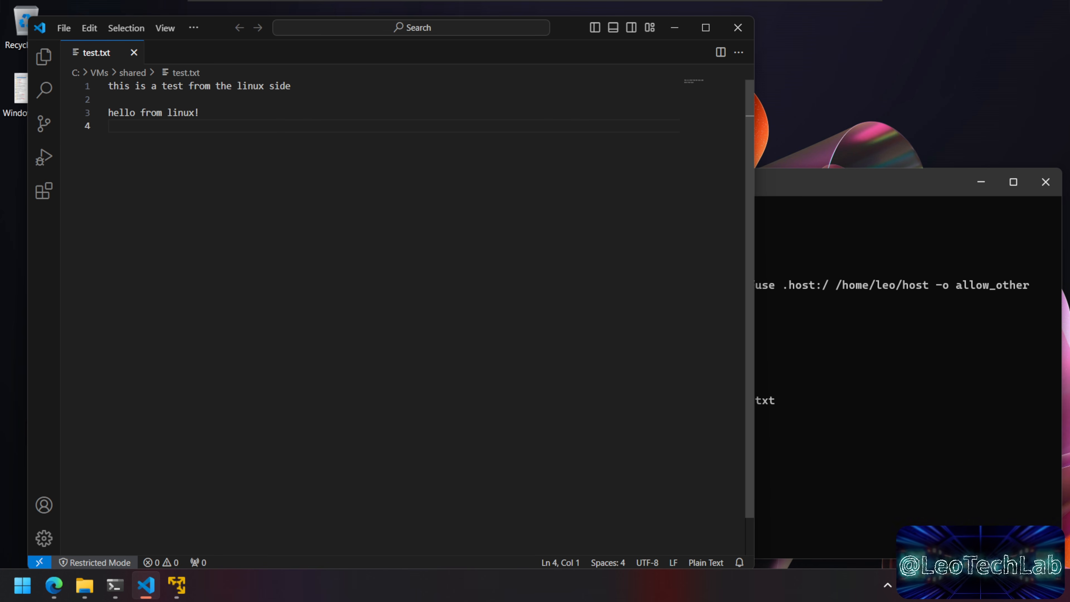
Step: Add 'this is a reply from windows' and 'hello from windows!!!' lines and save the file
key(Return)
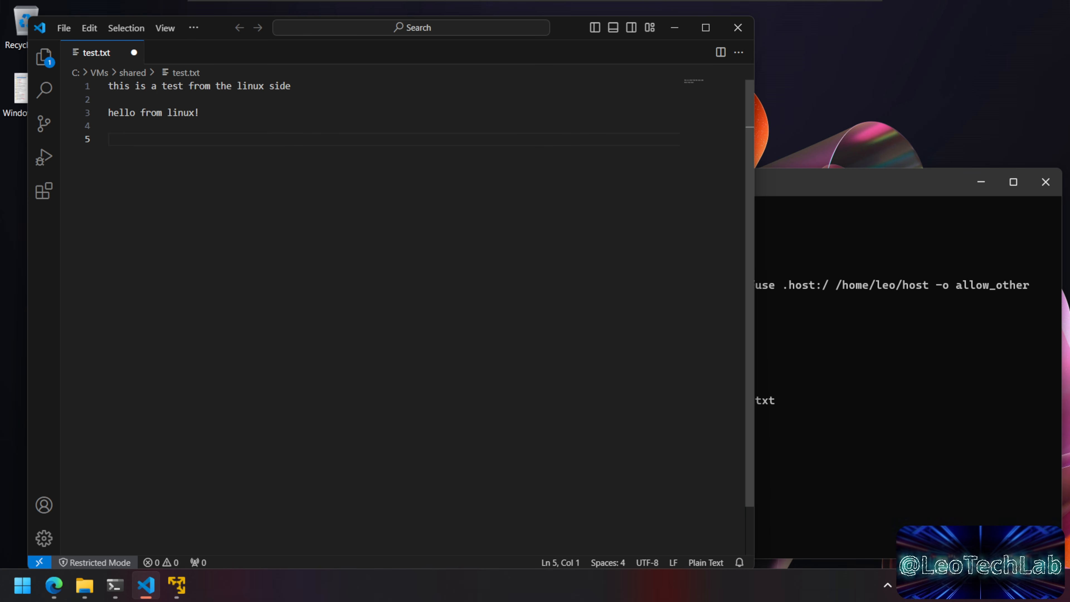
text(this )
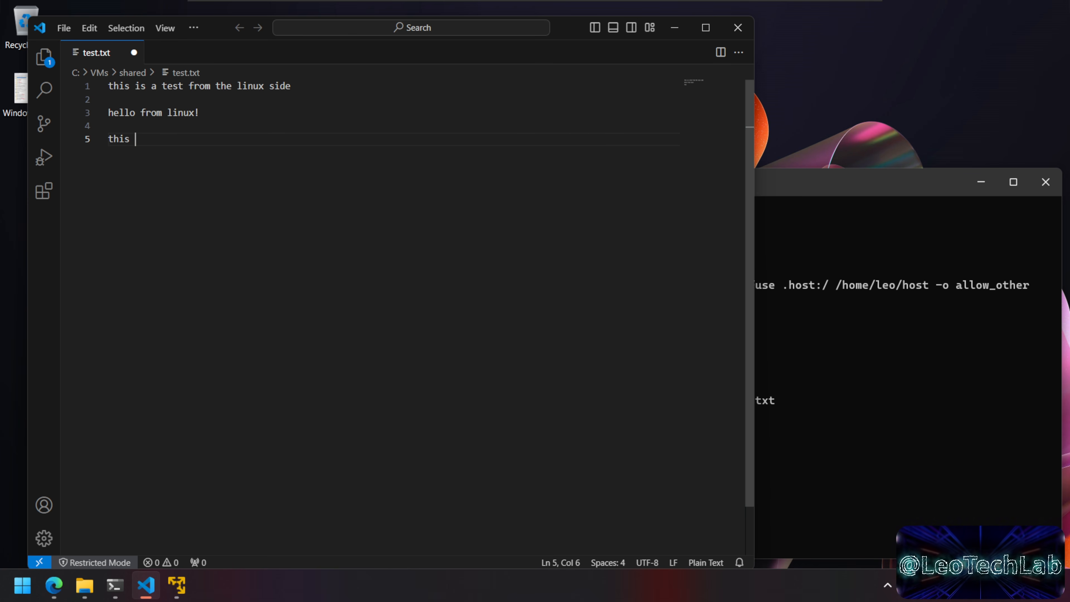
text(is a reply from windows)
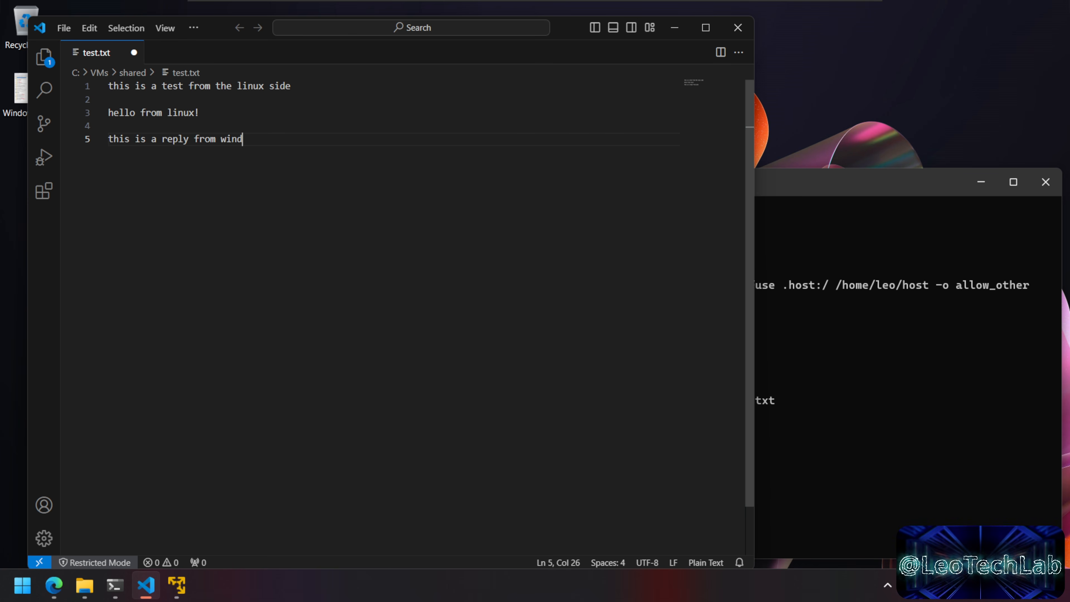
key(Return)
key(Return)
text(hello fd)
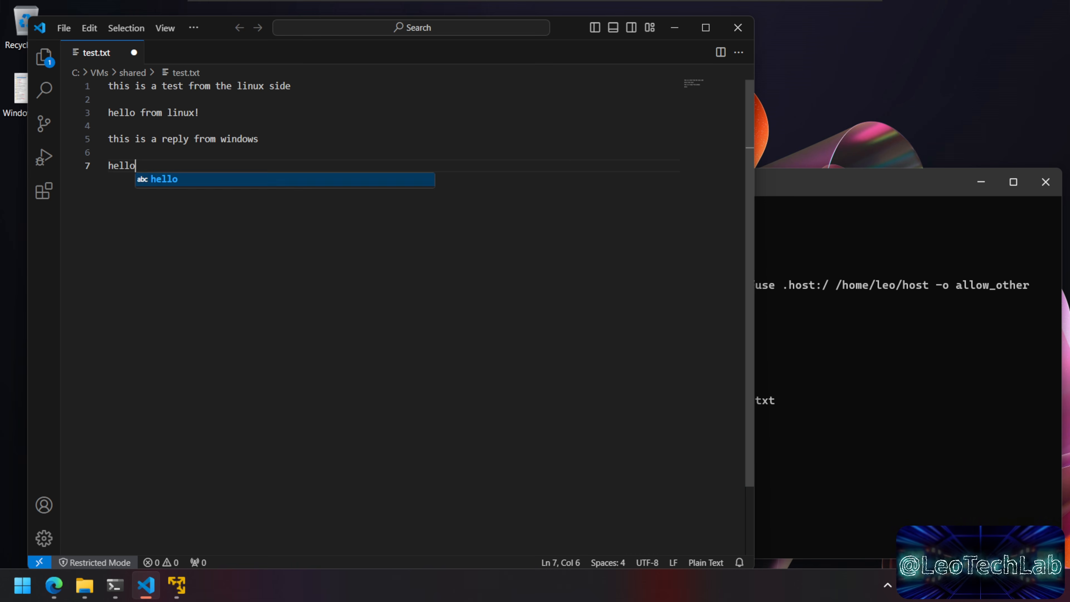
key(BackSpace)
text(rom windows!!!)
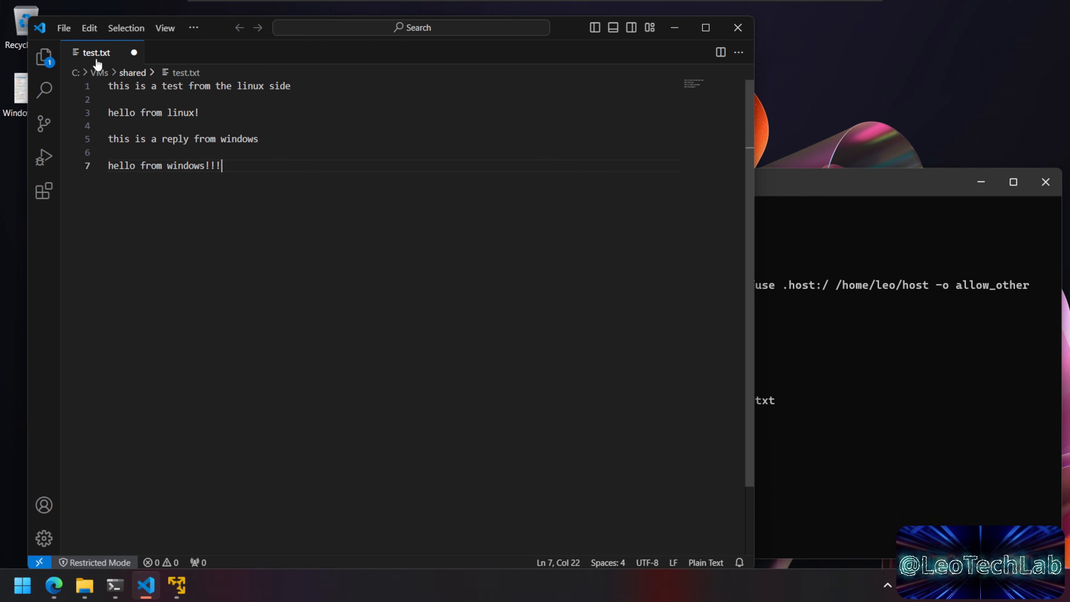
click(65, 28)
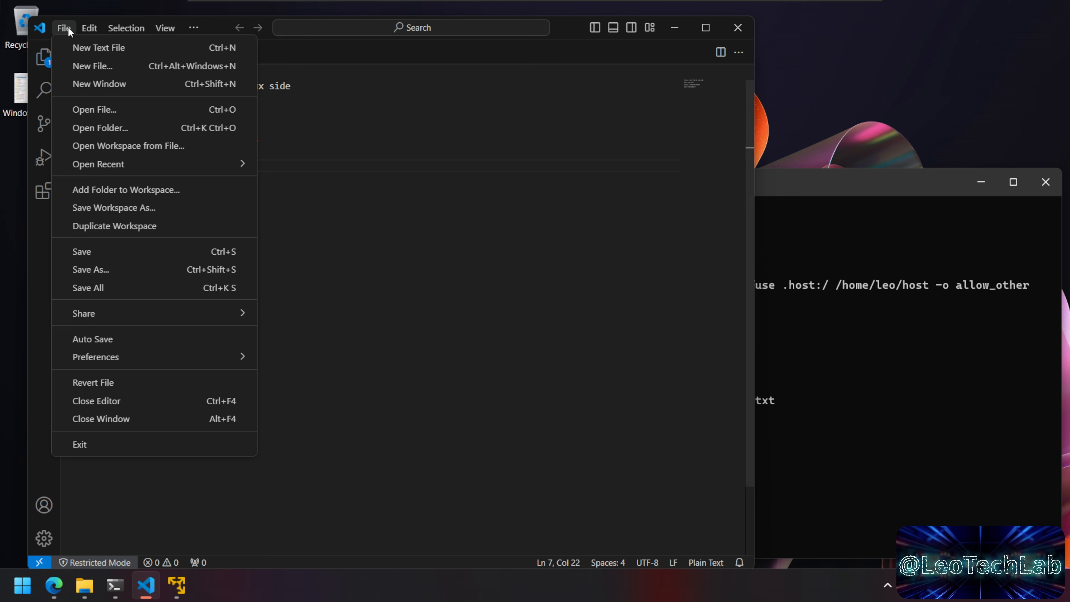
click(122, 251)
Step: Reopen test.txt in nano in the VM to see the Windows edits
click(866, 325)
key(Up)
key(Return)
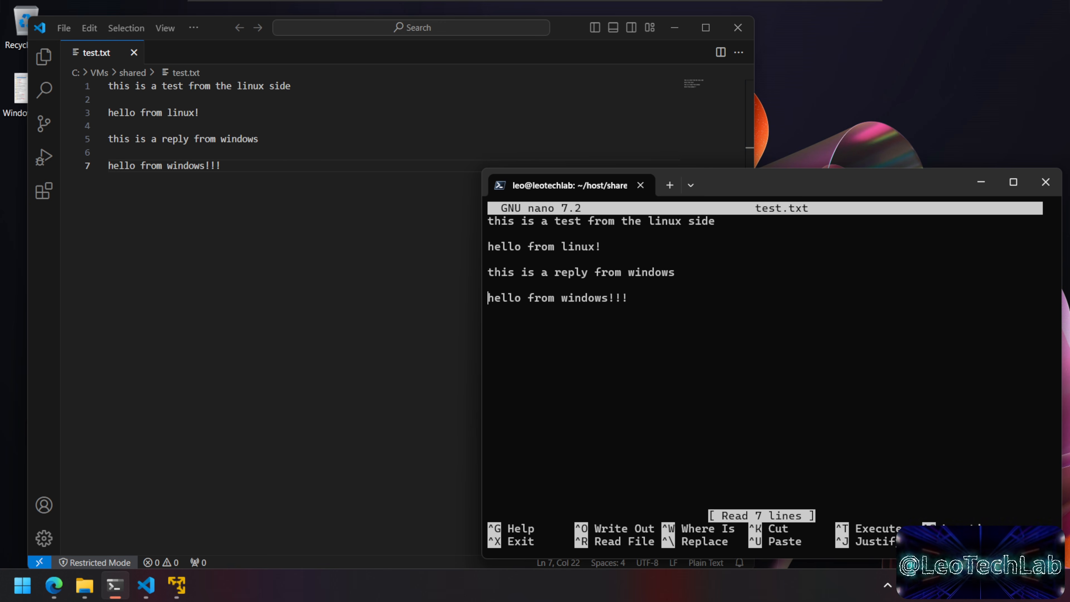
Step: Exit nano and copy the earlier vmhgfs-fuse mount command from the terminal
click(673, 28)
key(ctrl+x)
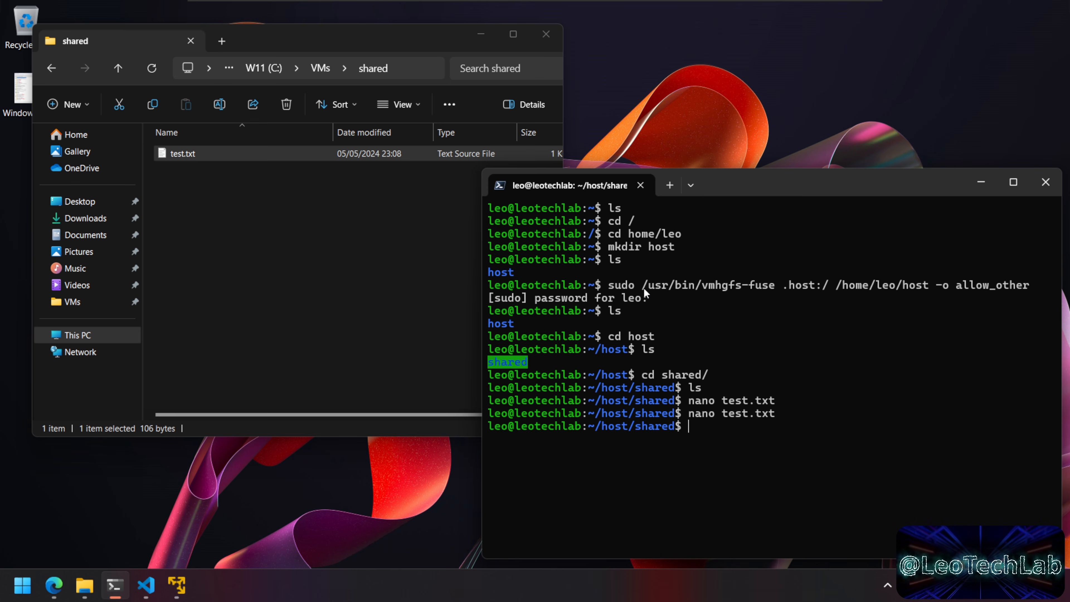
drag(644, 286, 774, 286)
drag(1009, 287, 1029, 288)
right_click(1018, 333)
Step: Type sudo crontab -e and copy the mount command again with Ctrl+C
text(sudo )
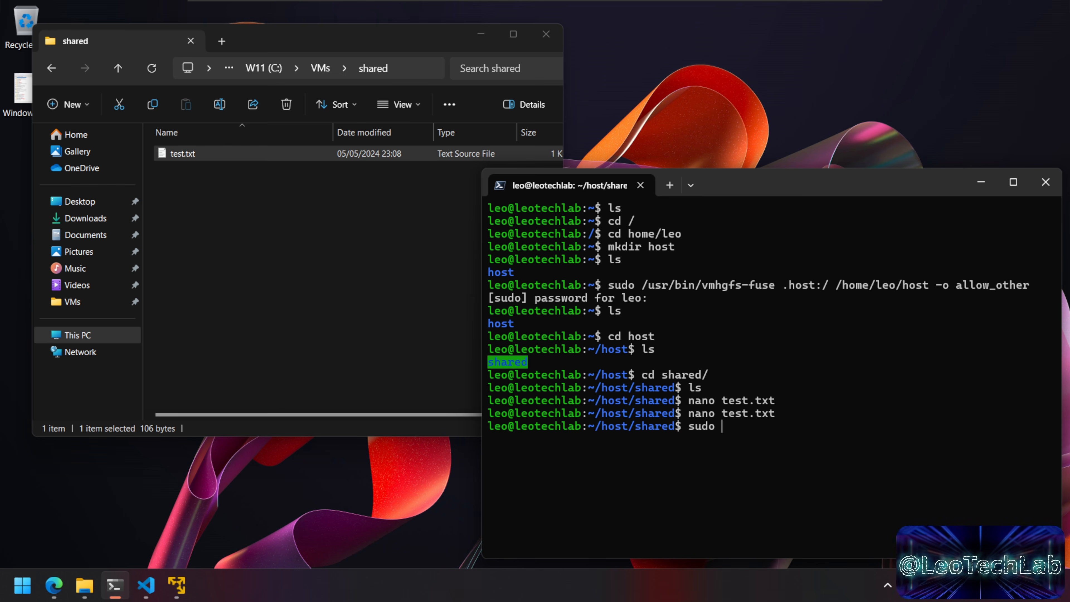
text(crontab -)
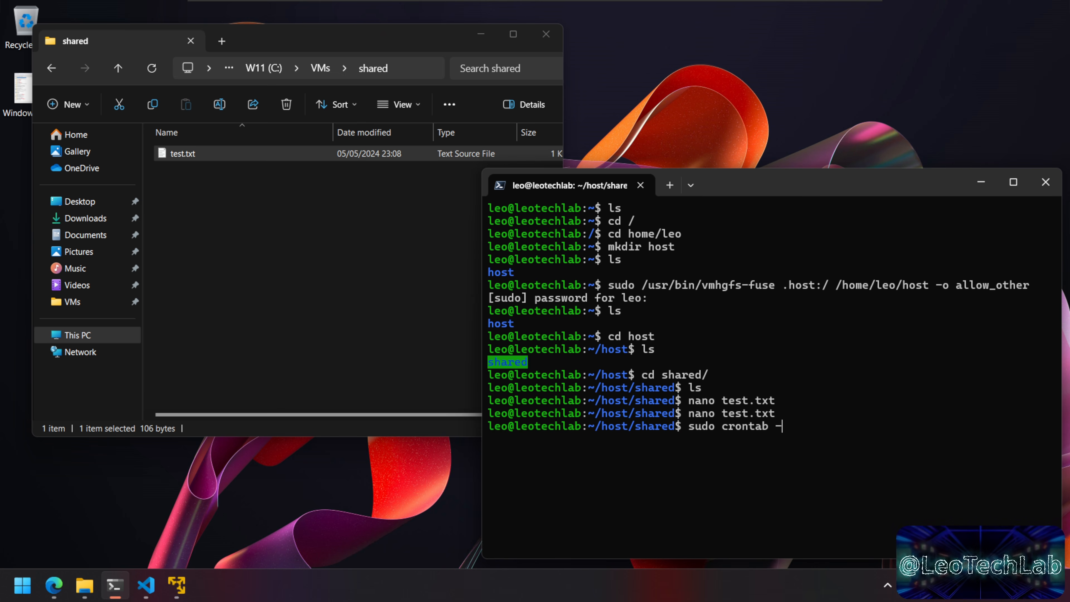
text(e)
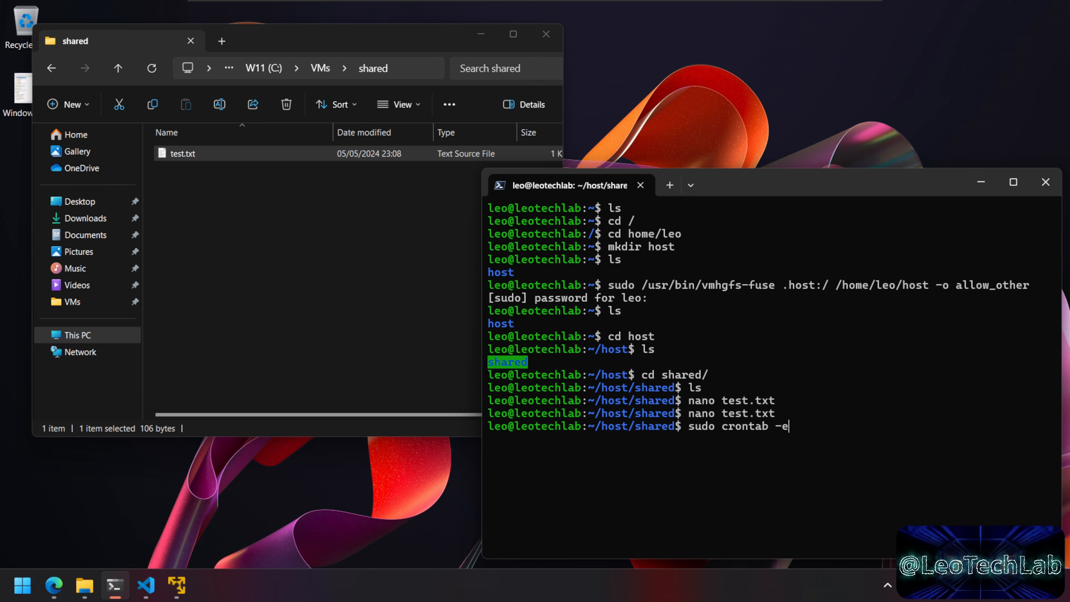
drag(642, 289, 1029, 287)
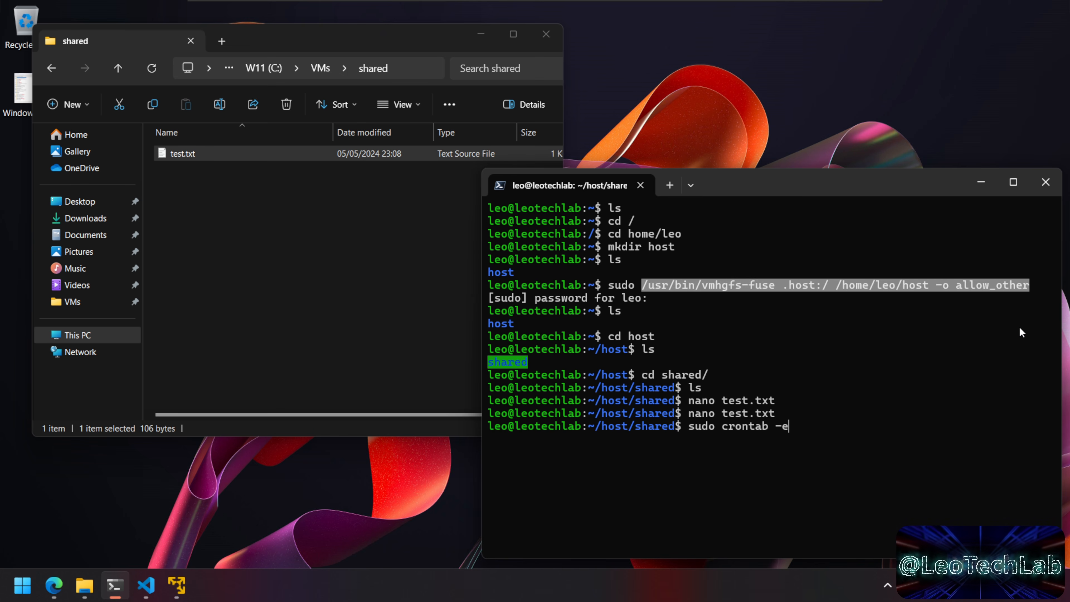
key(ctrl+c)
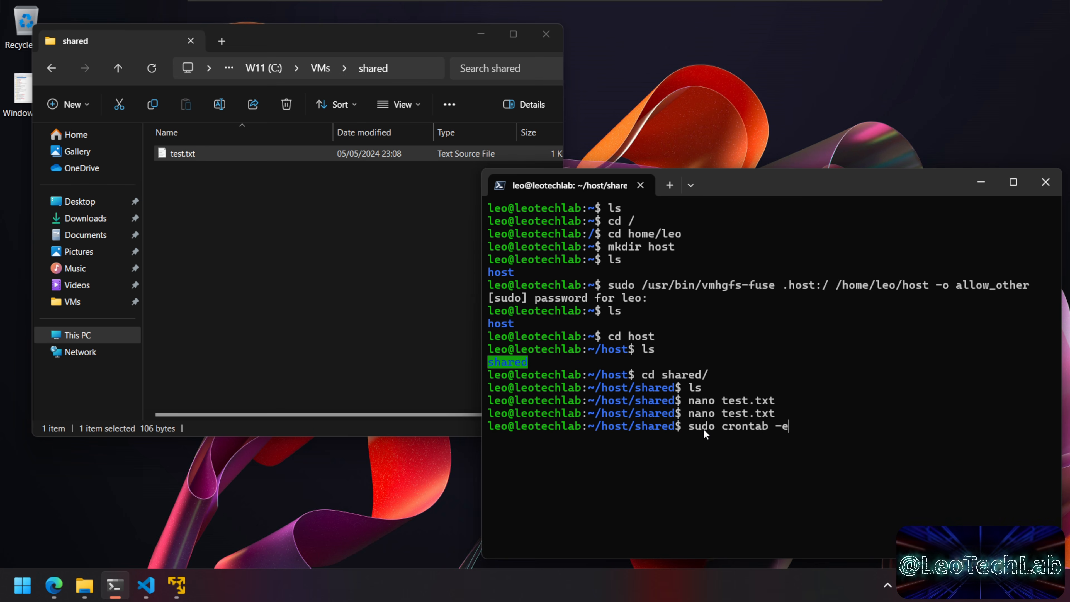
key(Return)
key(Down)
key(Down)
key(Down)
key(Down)
key(Down)
key(Down)
key(Down)
key(Down)
key(Down)
key(Down)
key(Down)
key(Down)
key(Down)
key(Down)
key(Down)
key(Down)
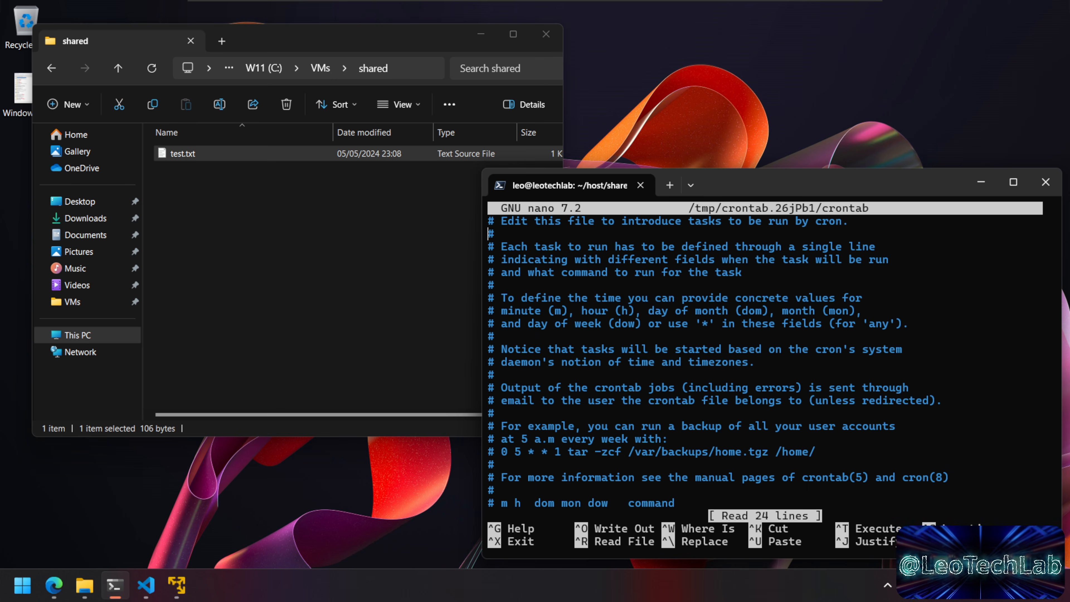
key(Down)
key(Down)
key(Down)
key(Down)
key(Down)
key(Down)
key(Down)
key(Down)
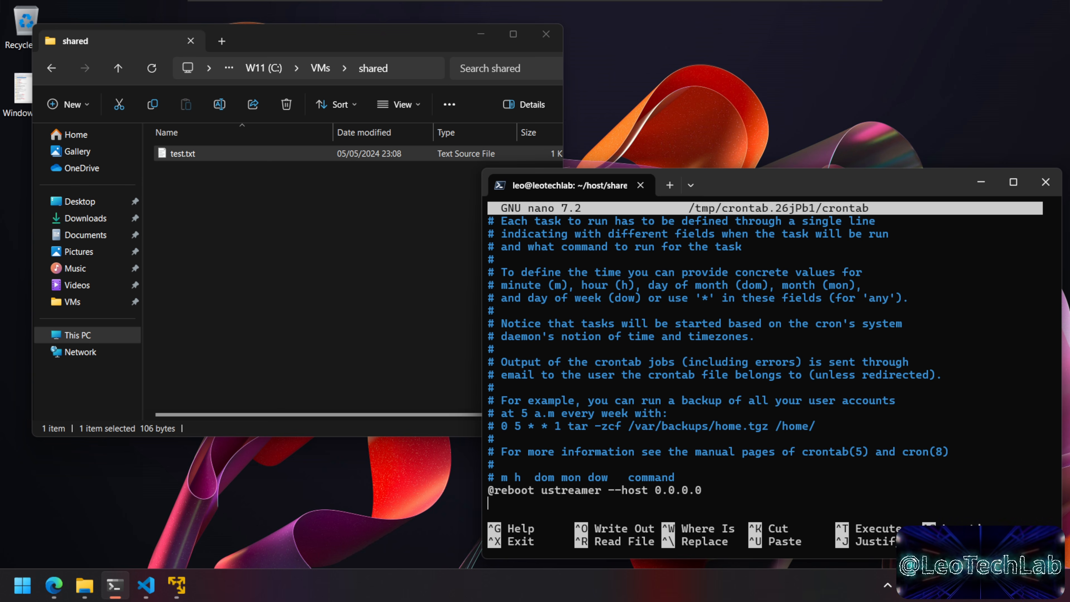
text(@reboot)
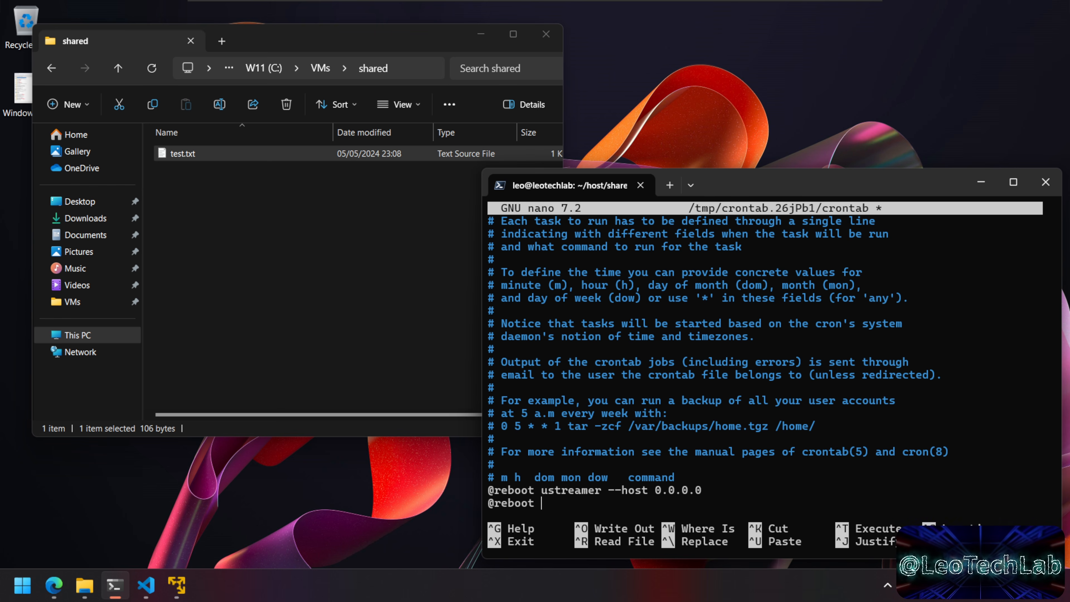
key(ctrl+shift+v)
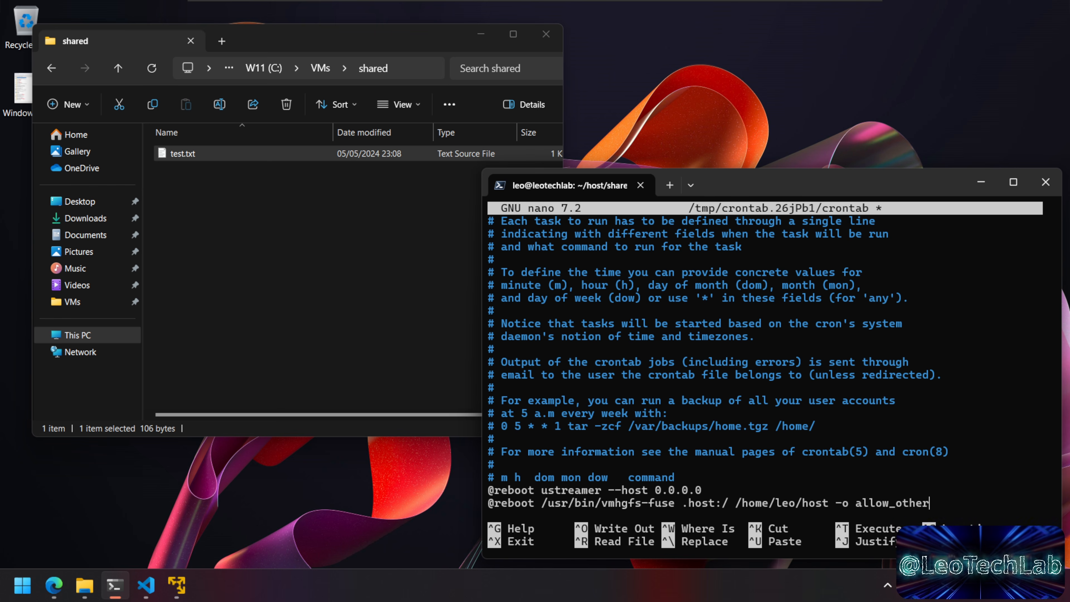
key(ctrl+x)
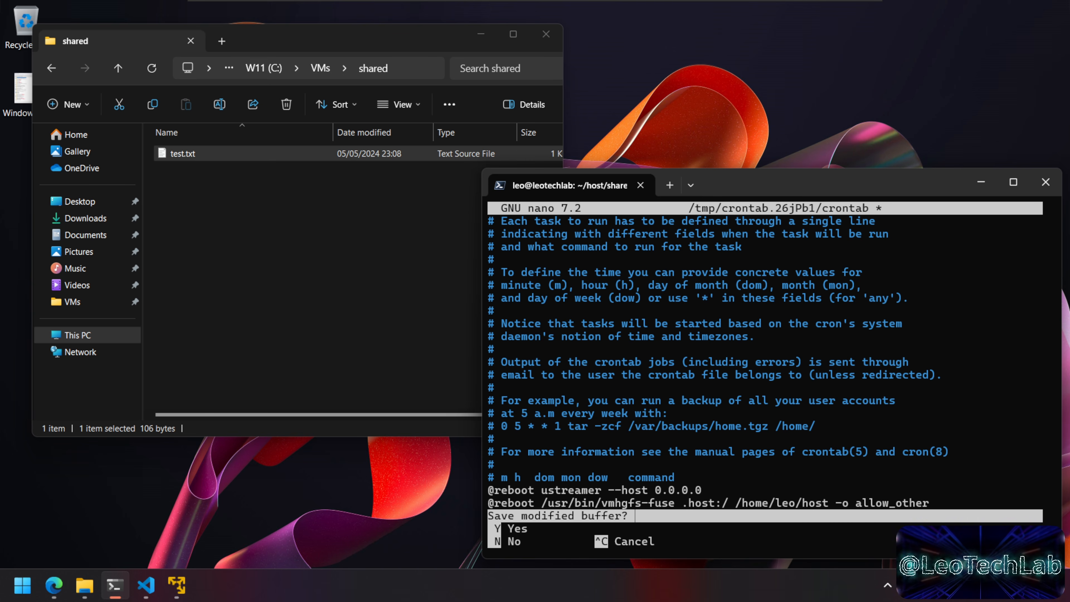
key(y)
key(Return)
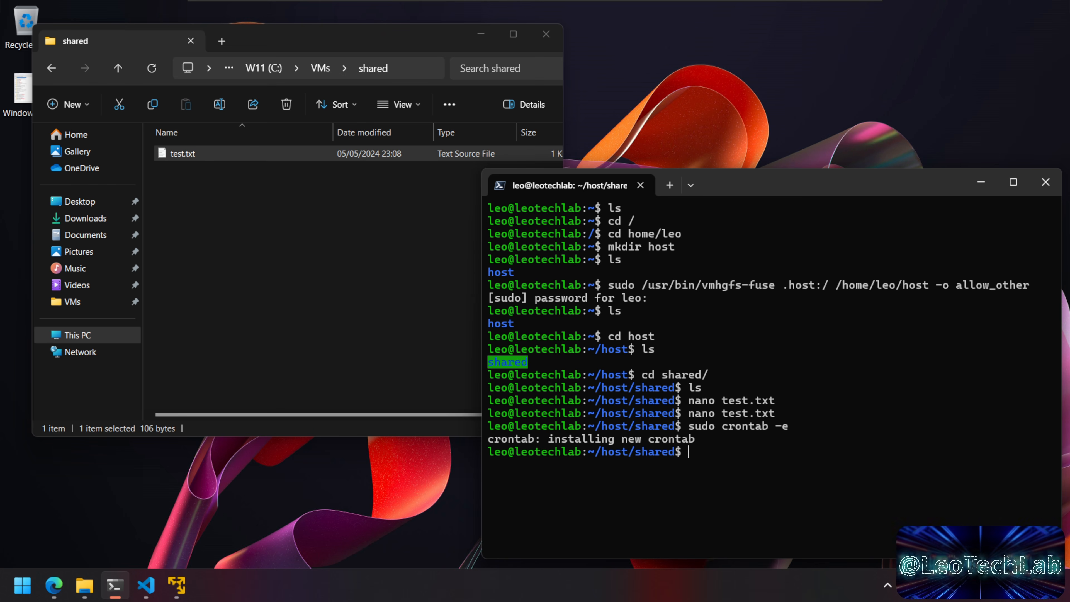
Step: Reboot the VM with sudo shutdown -r now and bring its console forward
text(sudo shutdown -r now)
key(Return)
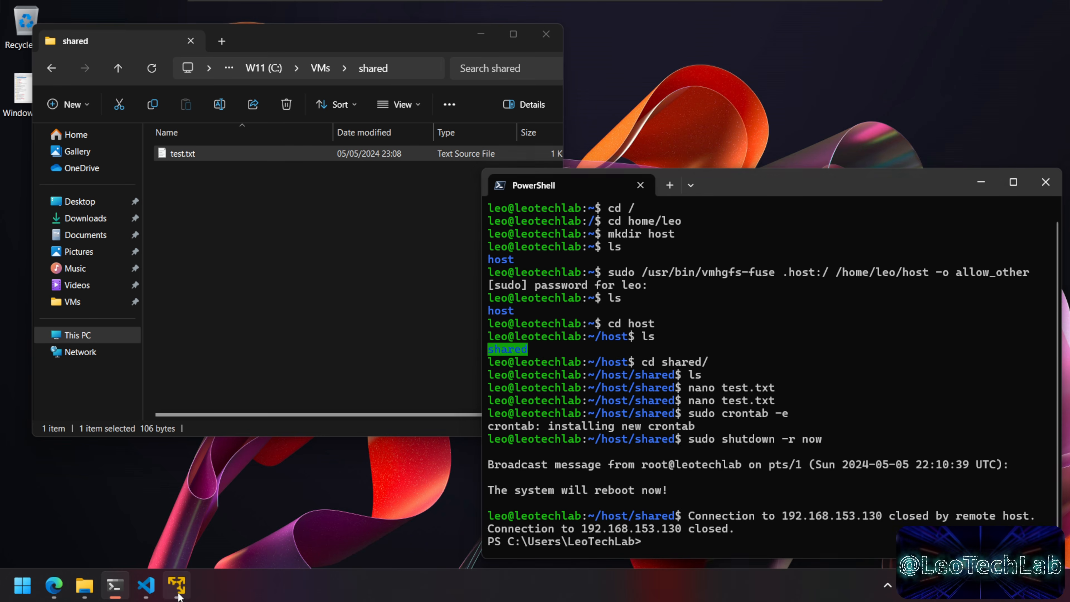
click(177, 584)
Step: In VS Code, append 'I'm adding new stuff here to the file' / 'directly from windows!!!' to test.txt and save
drag(641, 73, 720, 73)
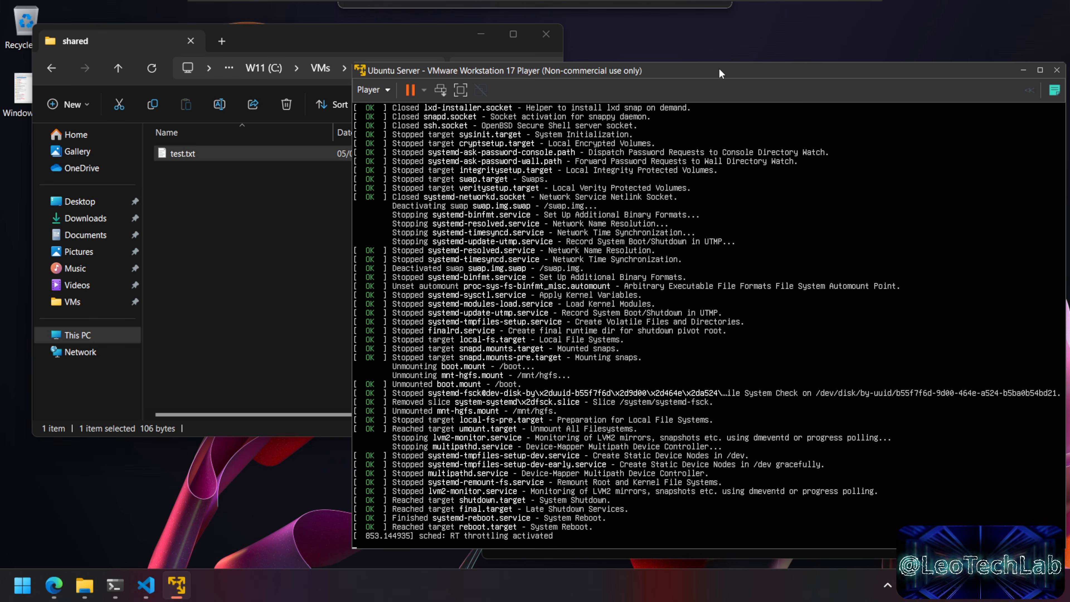
click(244, 227)
double_click(202, 154)
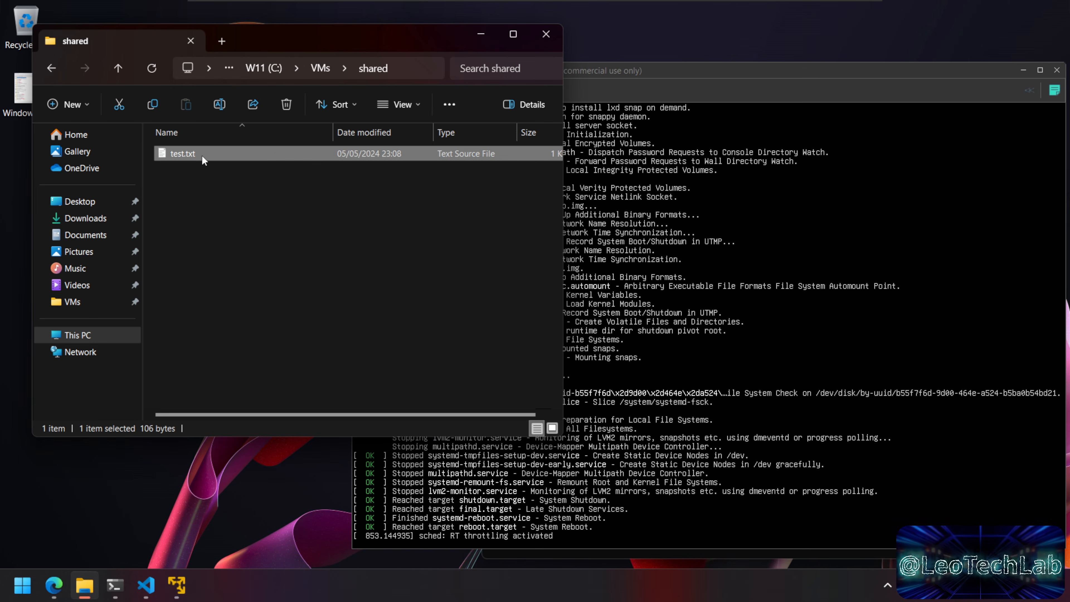
key(Return)
key(Return)
text(I'm a)
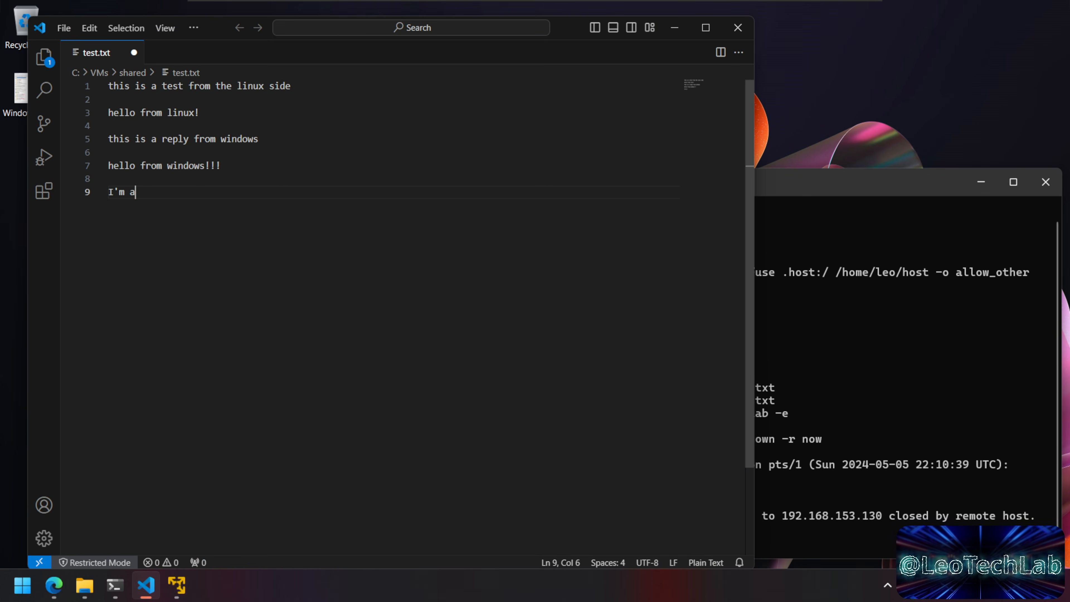
text(dding new stuff)
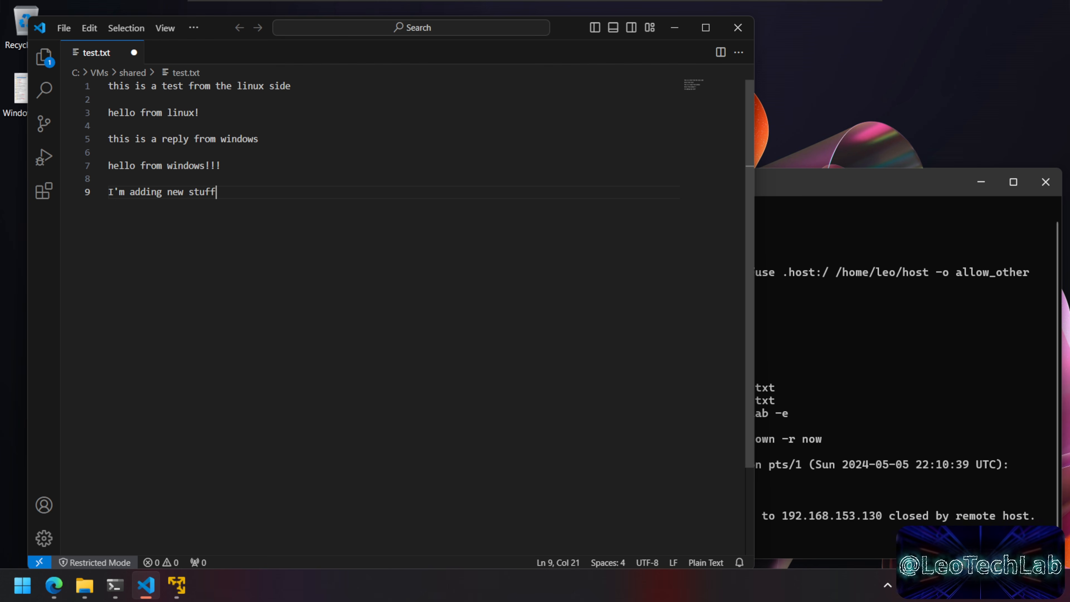
text( here to the file)
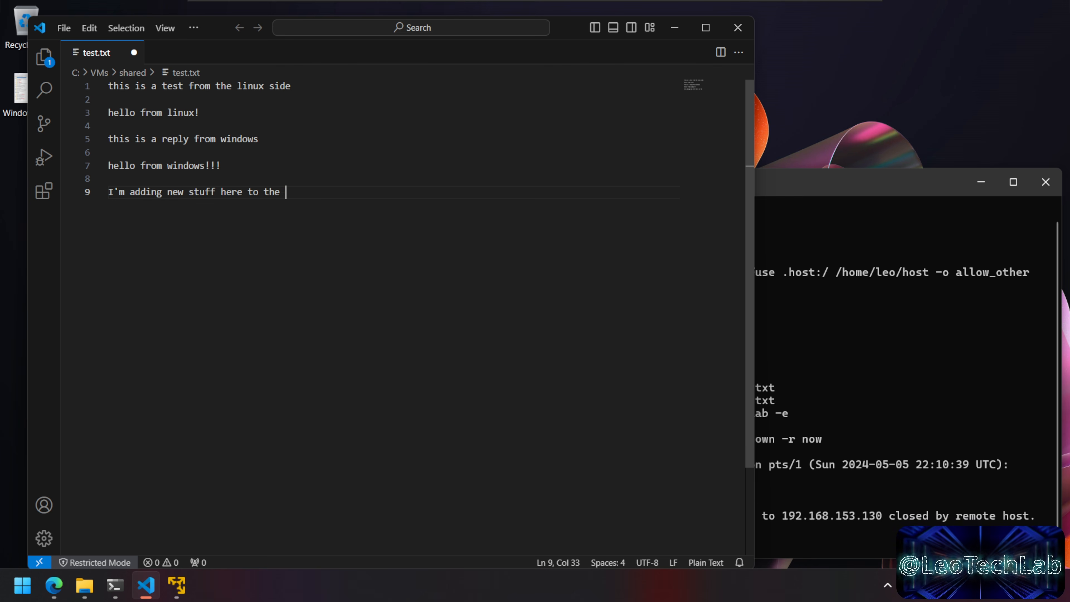
key(Return)
text(direc)
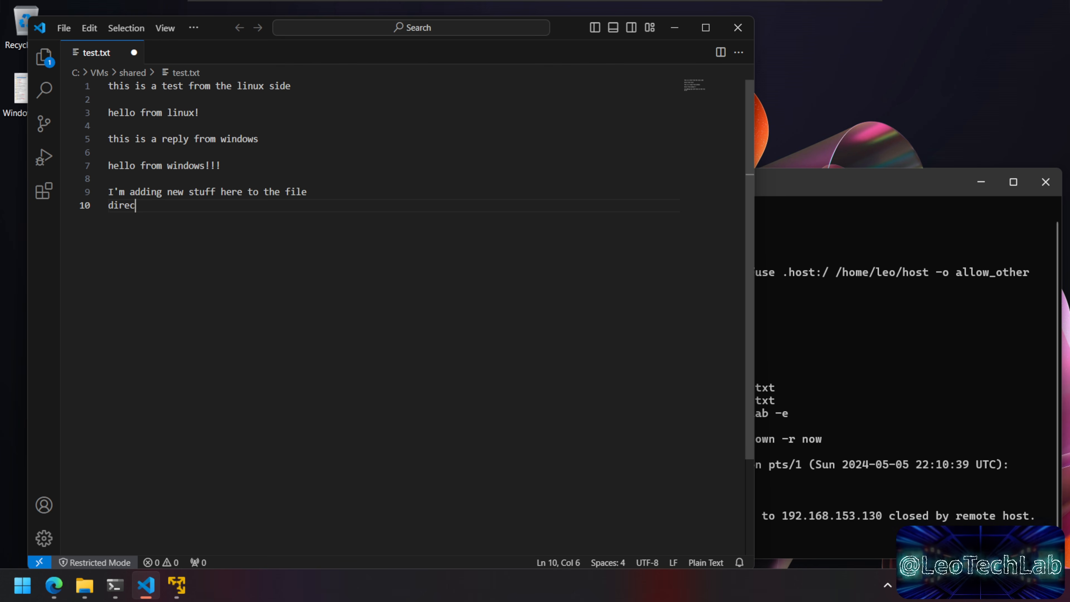
text(tly from windows!!!)
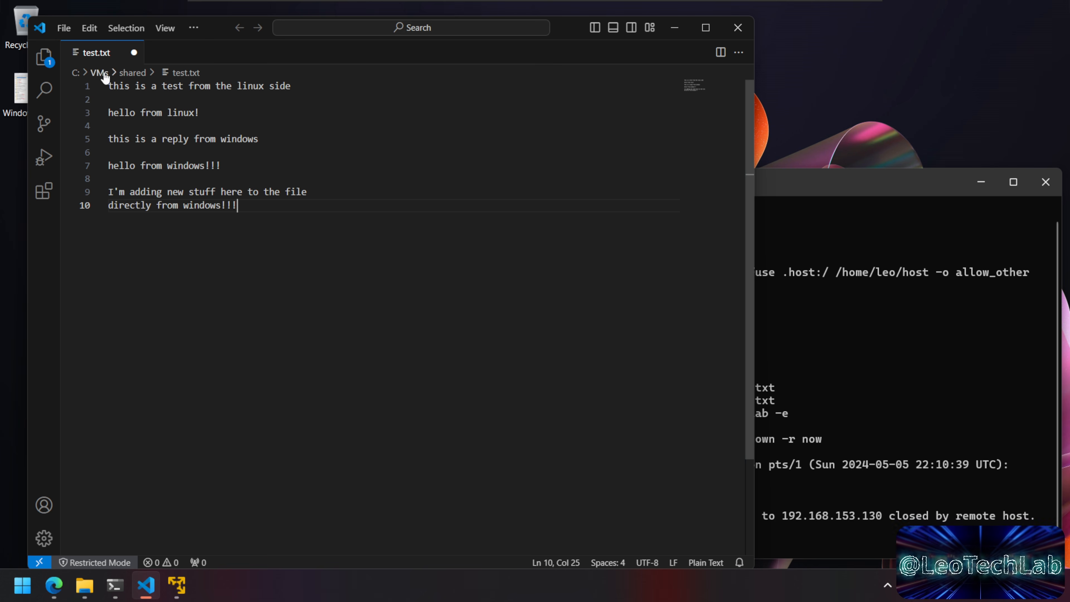
click(68, 29)
click(126, 252)
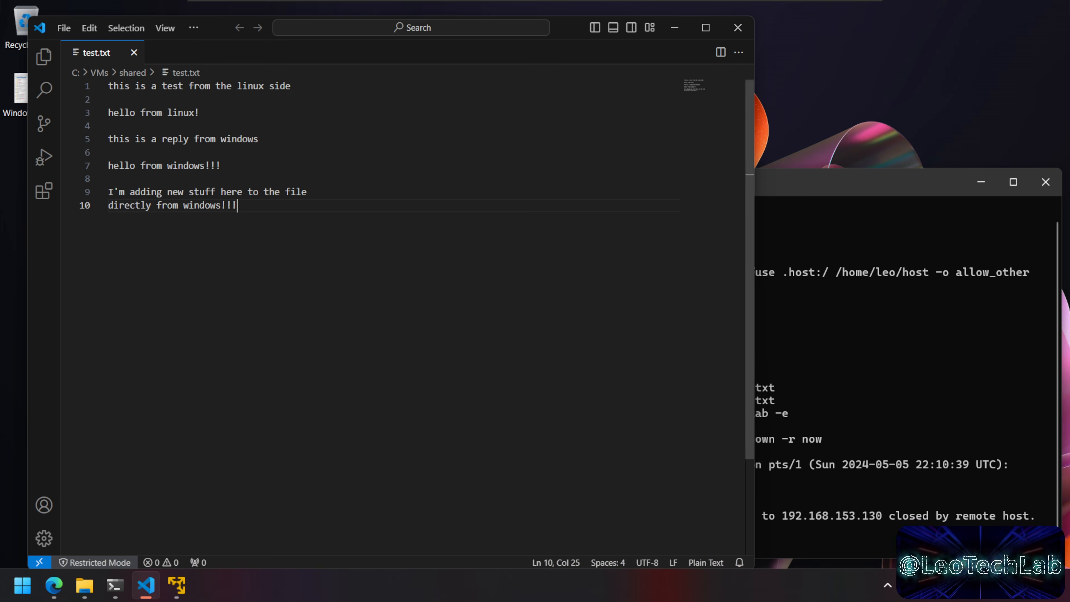
click(115, 584)
click(185, 592)
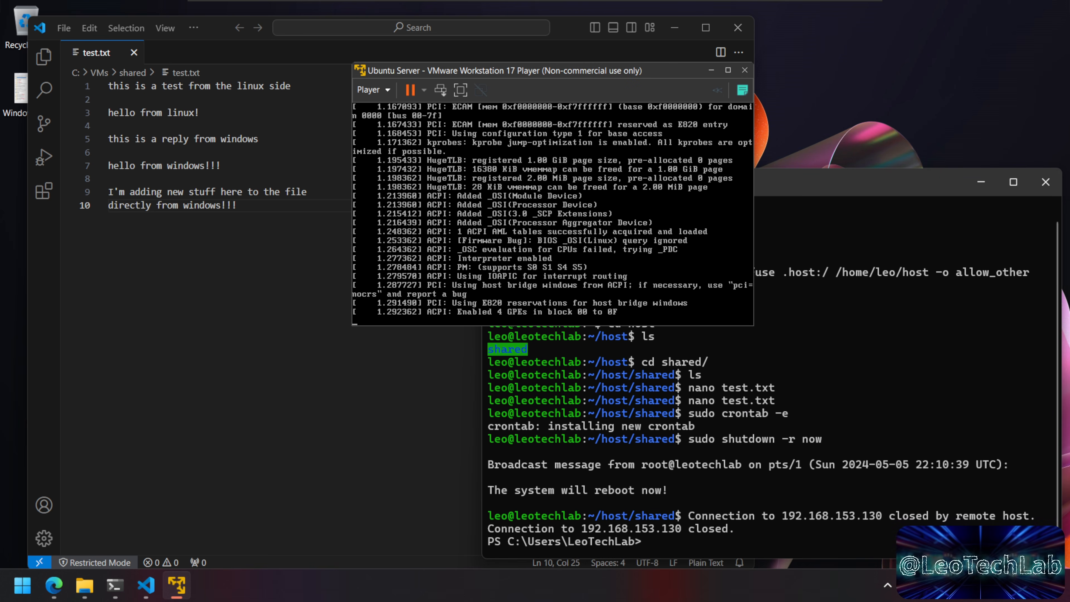
Step: Rerun the previous SSH command to the rebooted Ubuntu VM and log in with the password
click(871, 431)
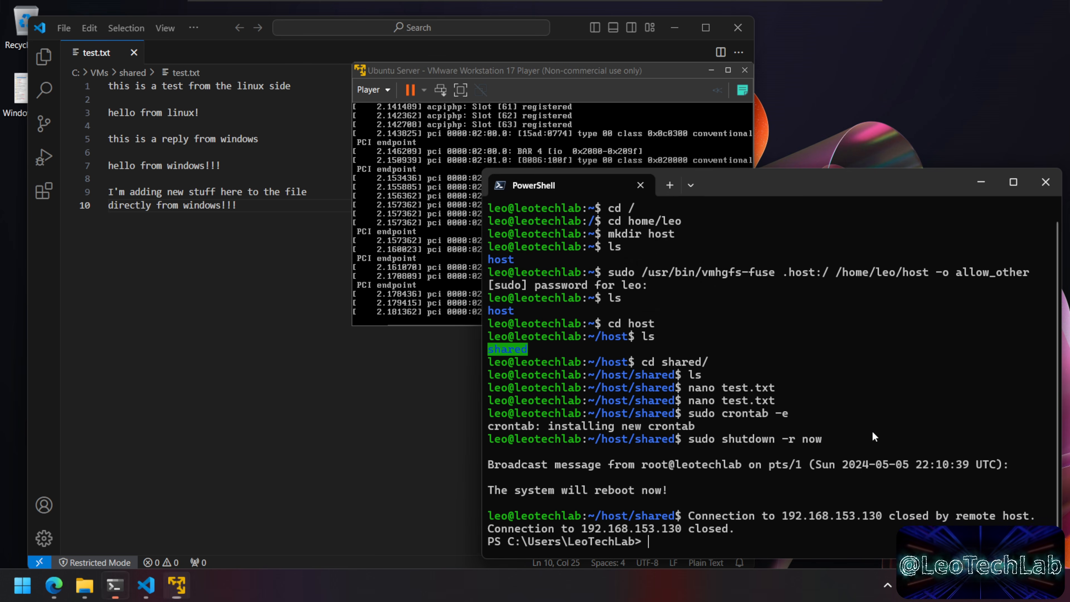
key(Up)
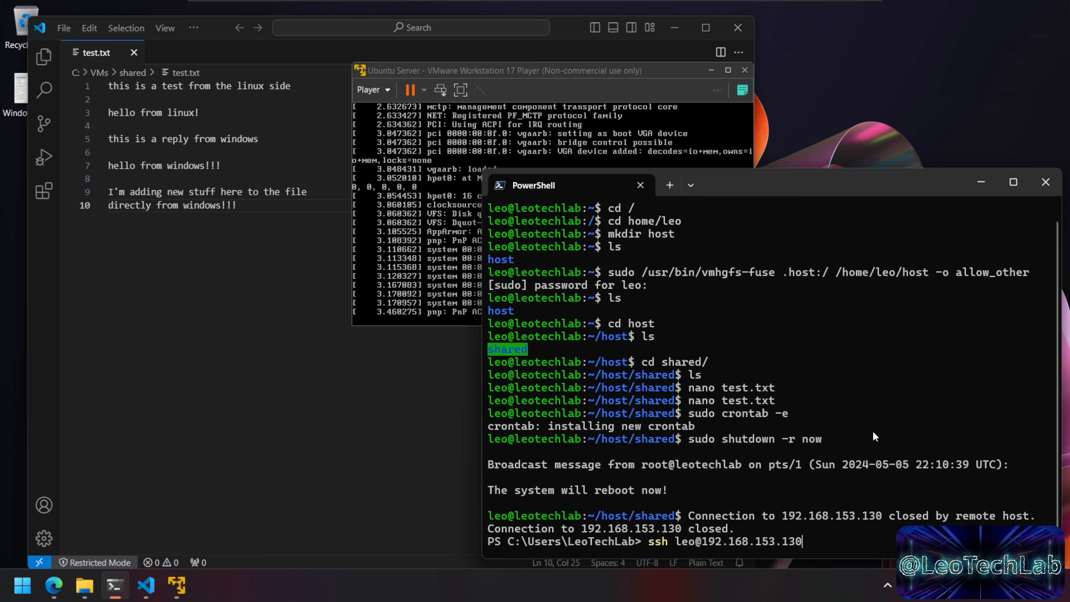
key(Return)
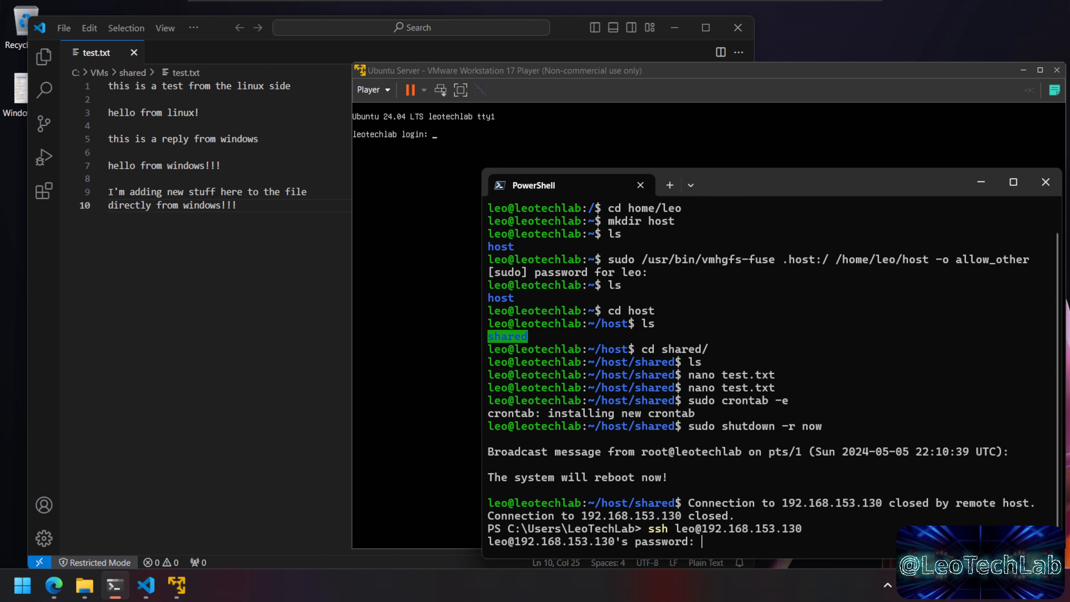
key(Return)
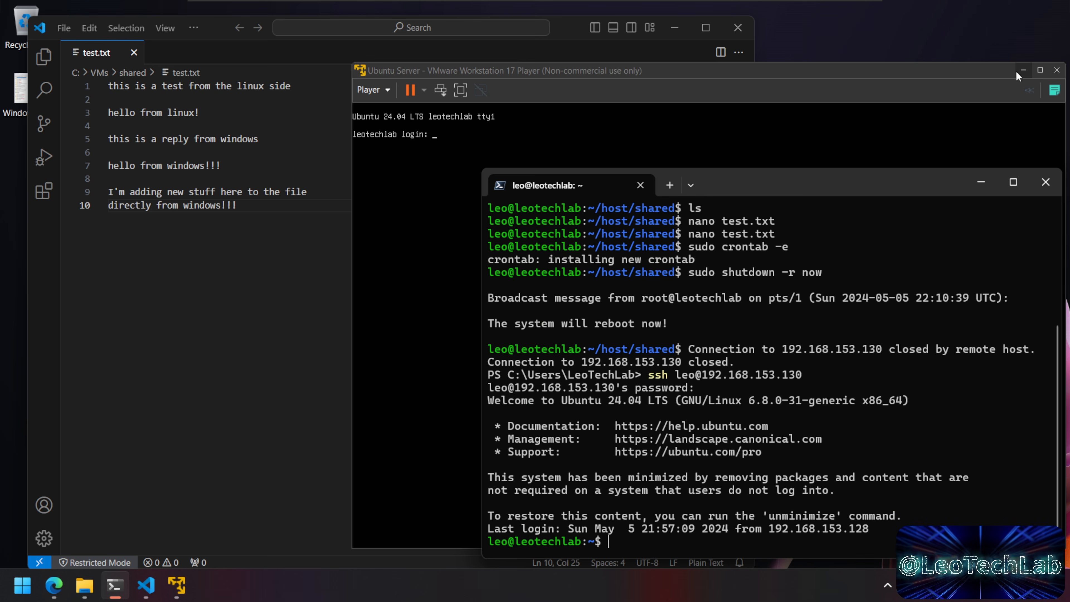
click(1023, 70)
drag(883, 181, 746, 90)
Step: Clear the terminal, list the home folder, and change into the host folder
text(clear)
key(Return)
text(ls)
key(Return)
text(cd ho)
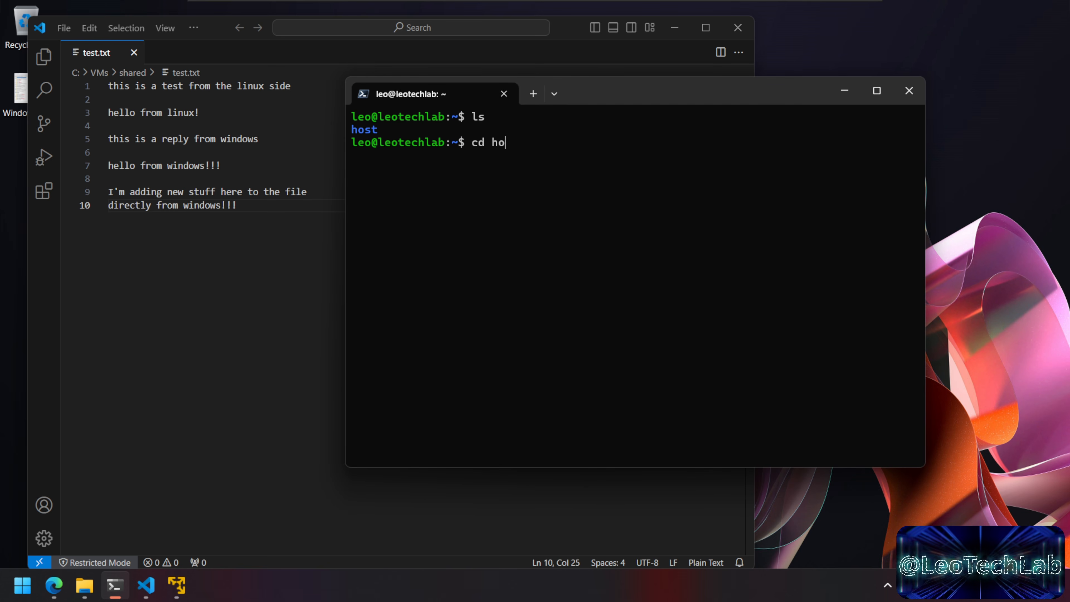
key(Tab)
key(Return)
text(ls)
key(Return)
Step: Change into the shared folder, list it, and open test.txt in nano
text(cd sh)
key(Tab)
key(Return)
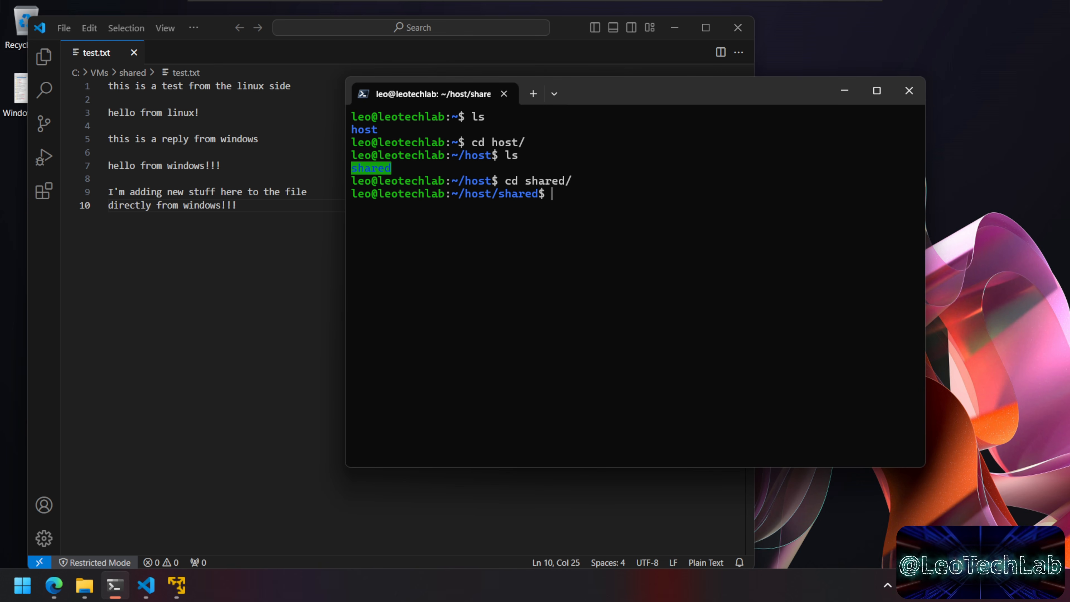
text(ls)
key(Return)
text(nano test)
key(Tab)
key(Return)
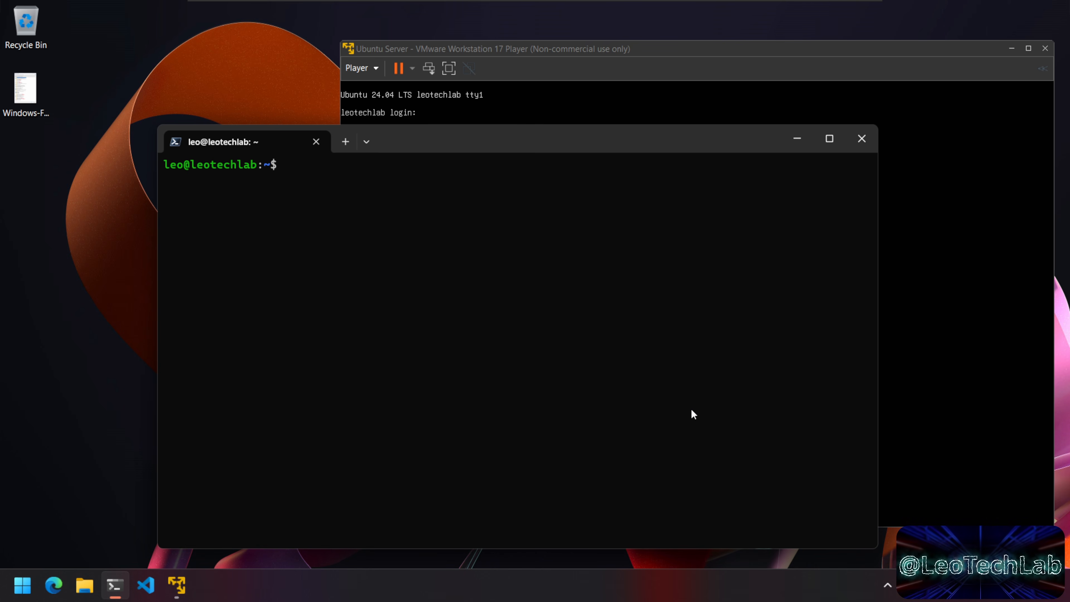
Step: In a new Command Prompt tab, run vmrun -T player start on Ubuntu Server.vmx with nogui
click(372, 144)
click(422, 190)
text(vmrun -)
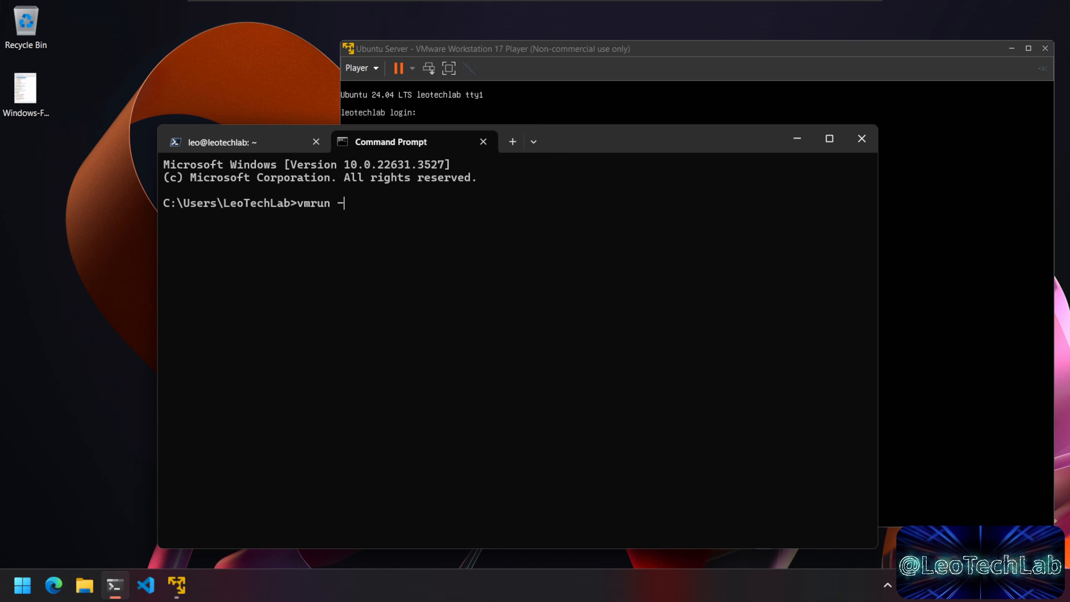
text(T player)
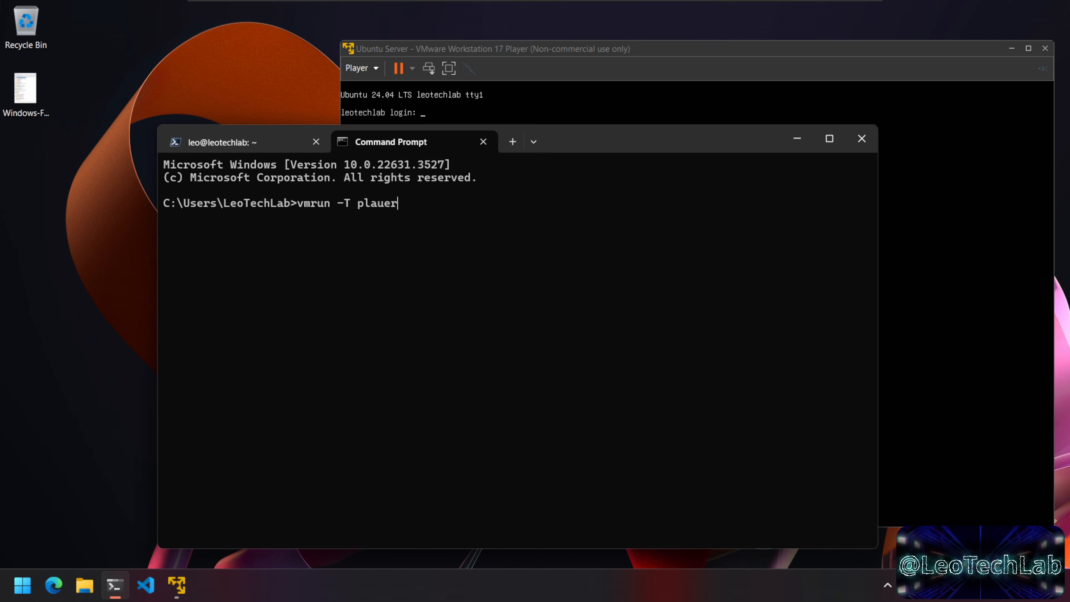
text( start)
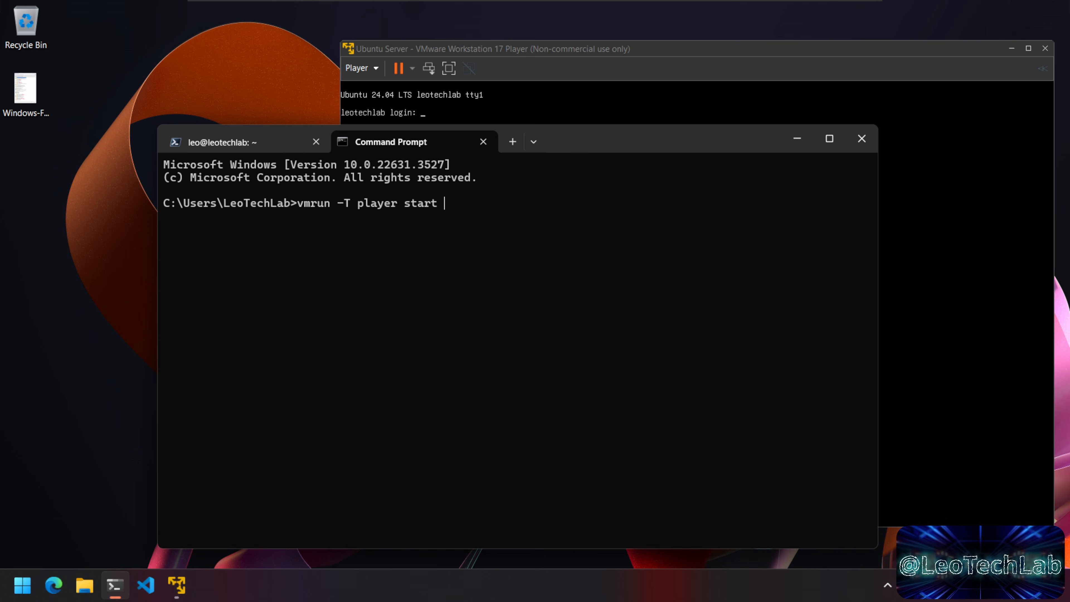
text( C:\vms)
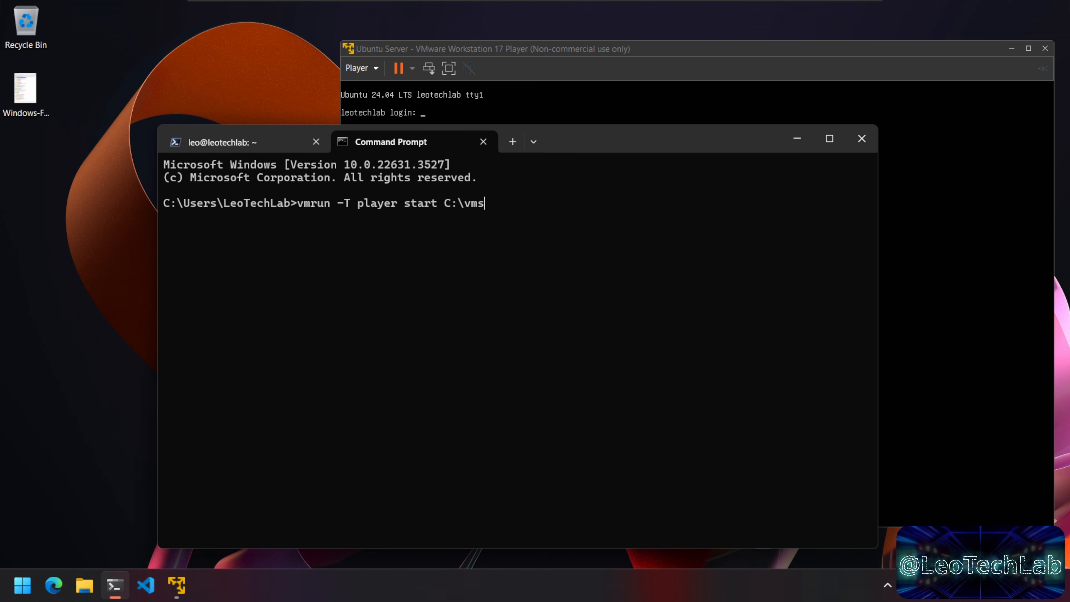
key(Tab)
text(\ub)
key(Tab)
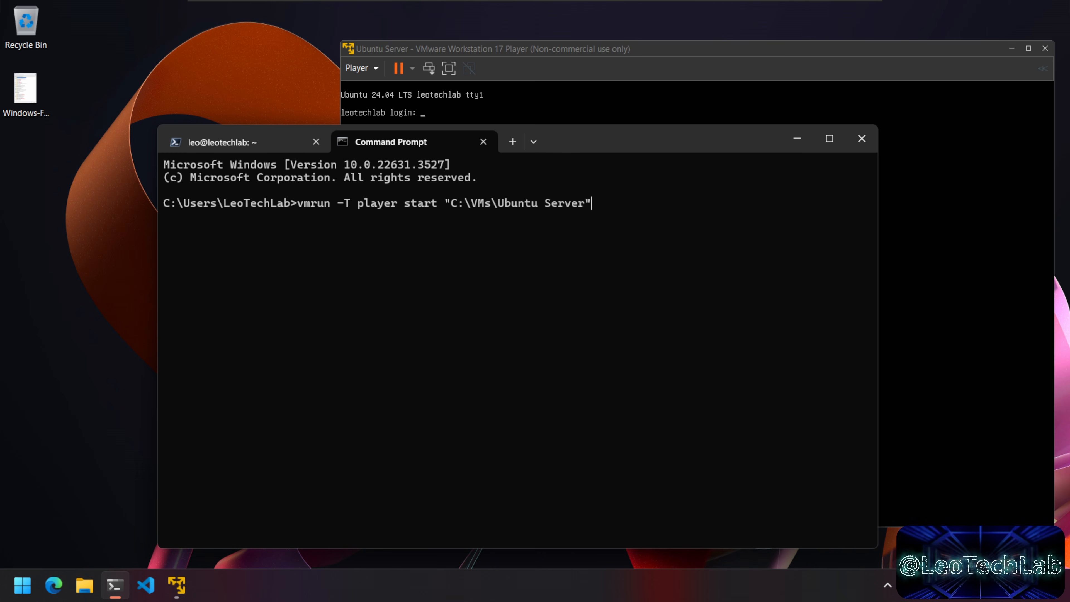
text(\)
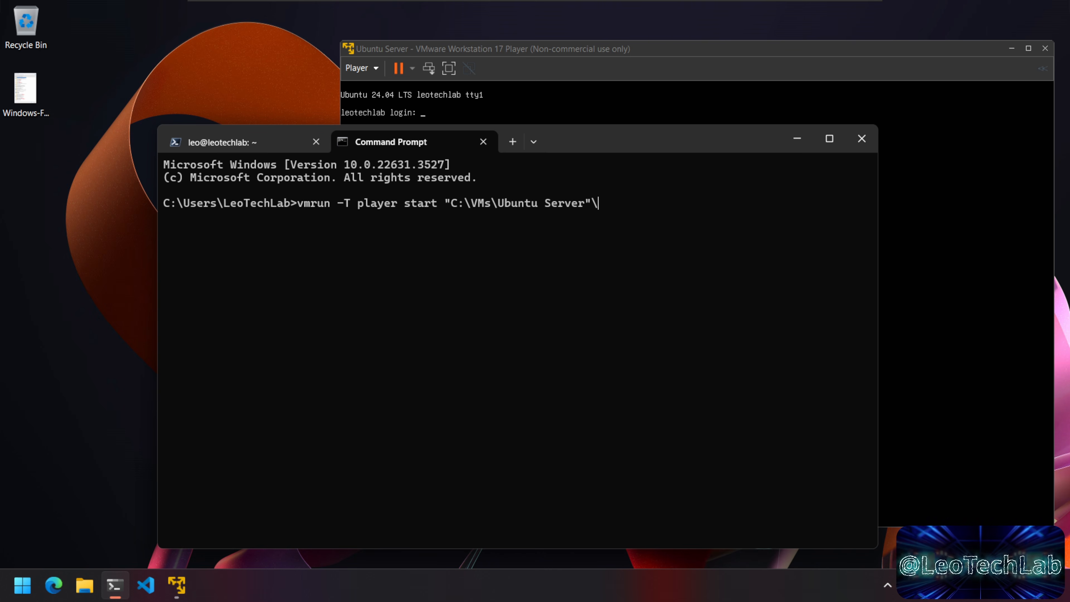
text(ubu)
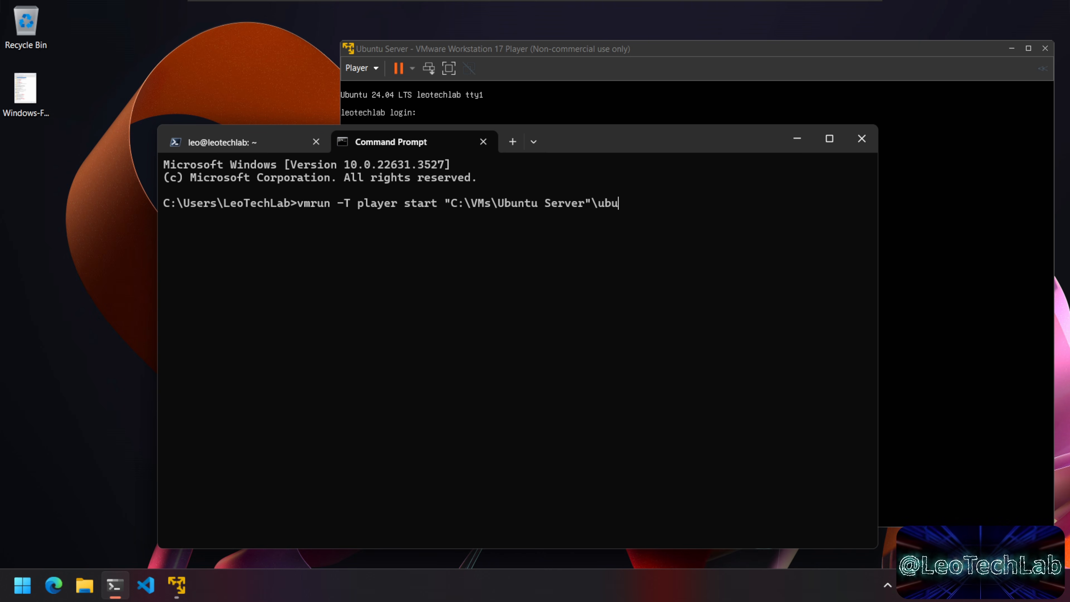
key(Tab)
key(Tab)
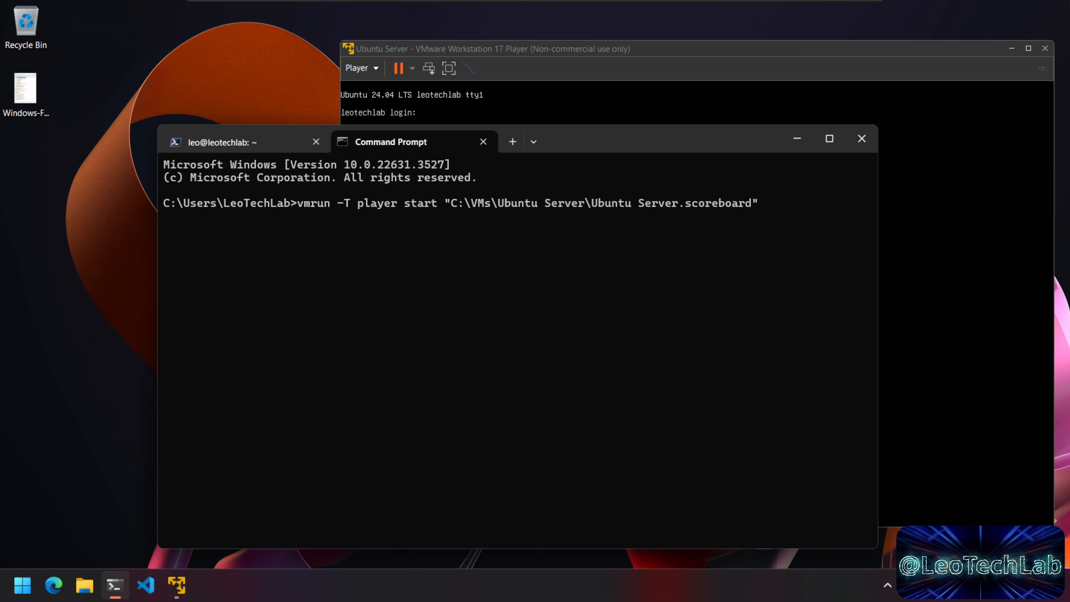
key(Tab)
key(Tab)
key(Tab)
key(Tab)
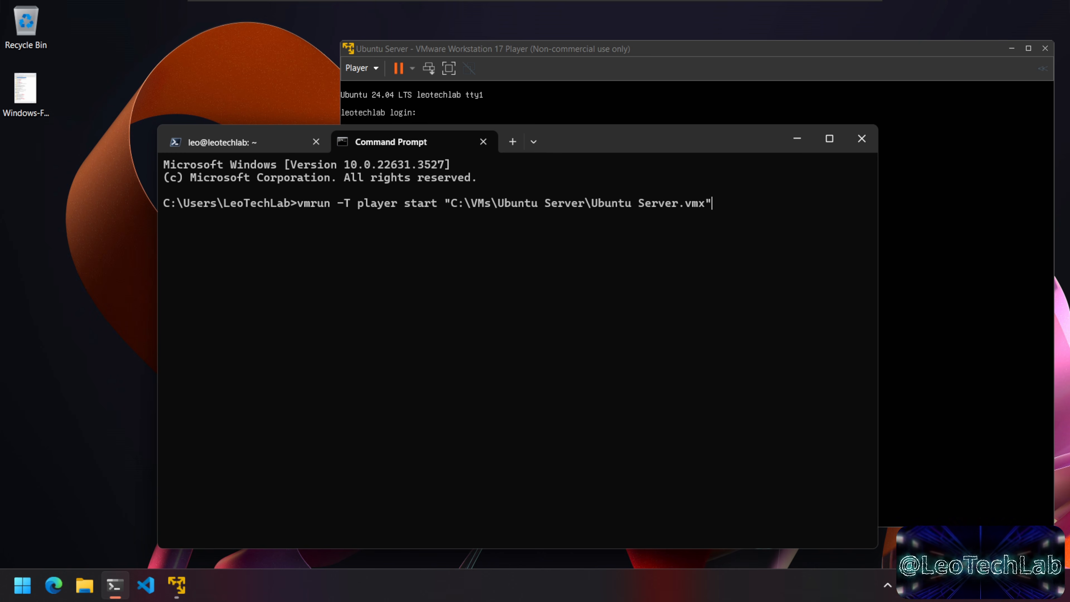
text(nogui)
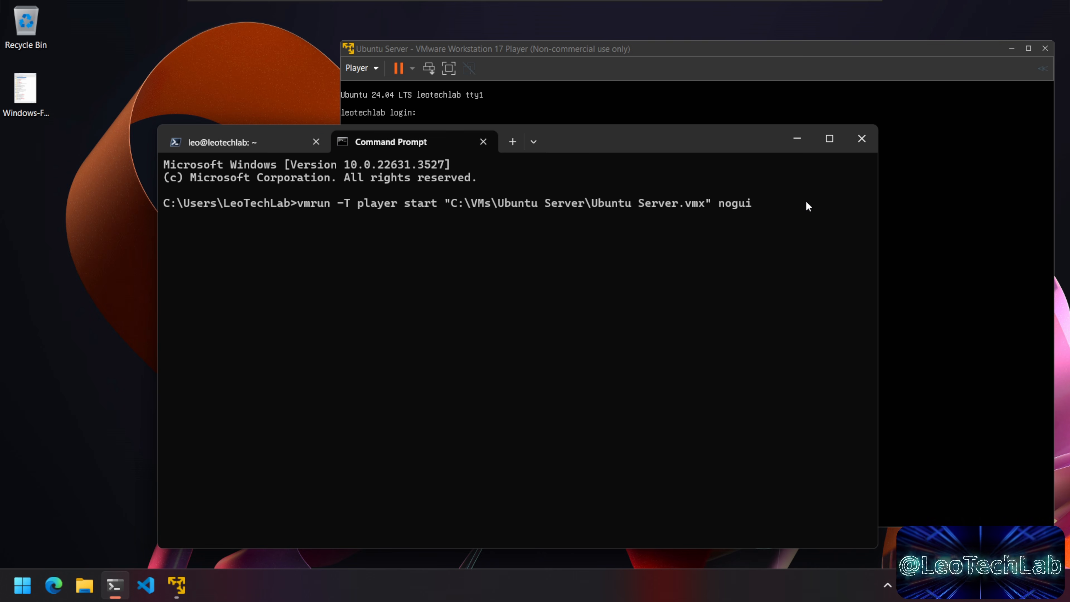
key(Return)
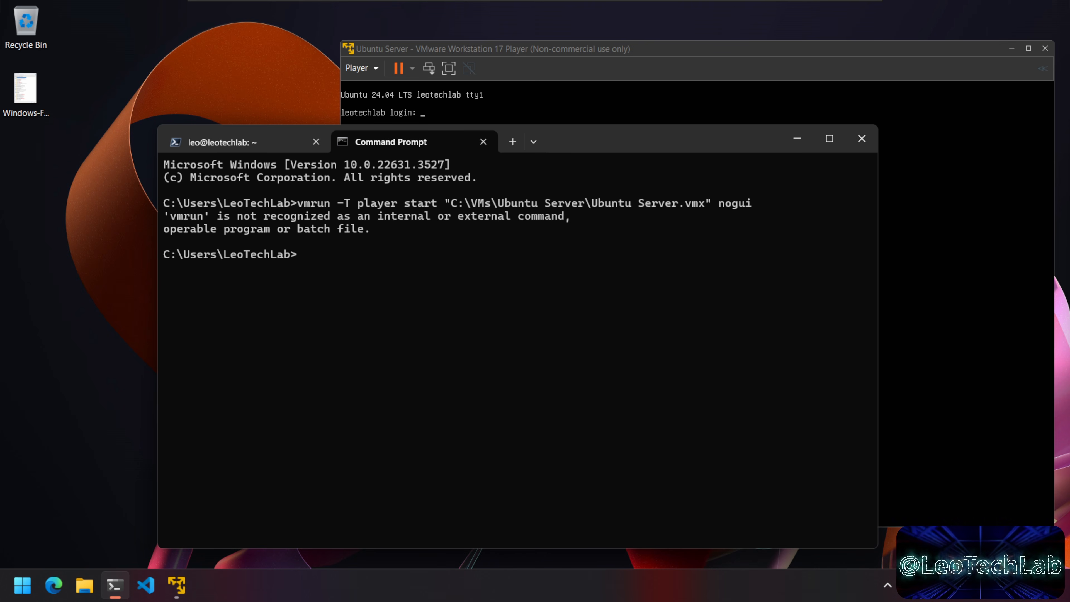
Step: Search 'environ' to open System Properties and its Environment Variables window
key(Num_Lock)
drag(695, 140, 704, 132)
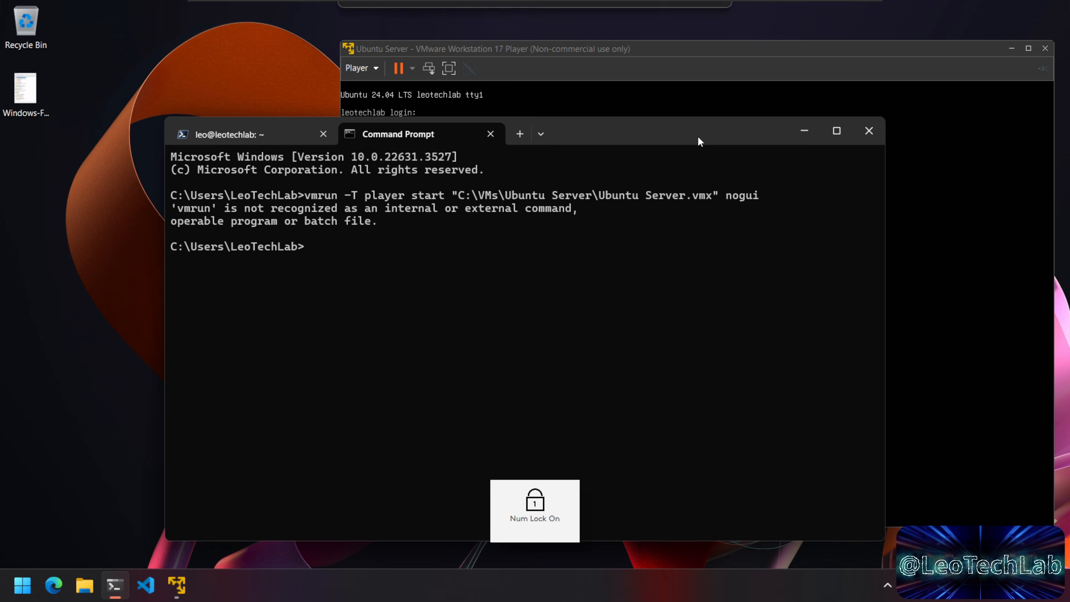
click(23, 585)
click(191, 95)
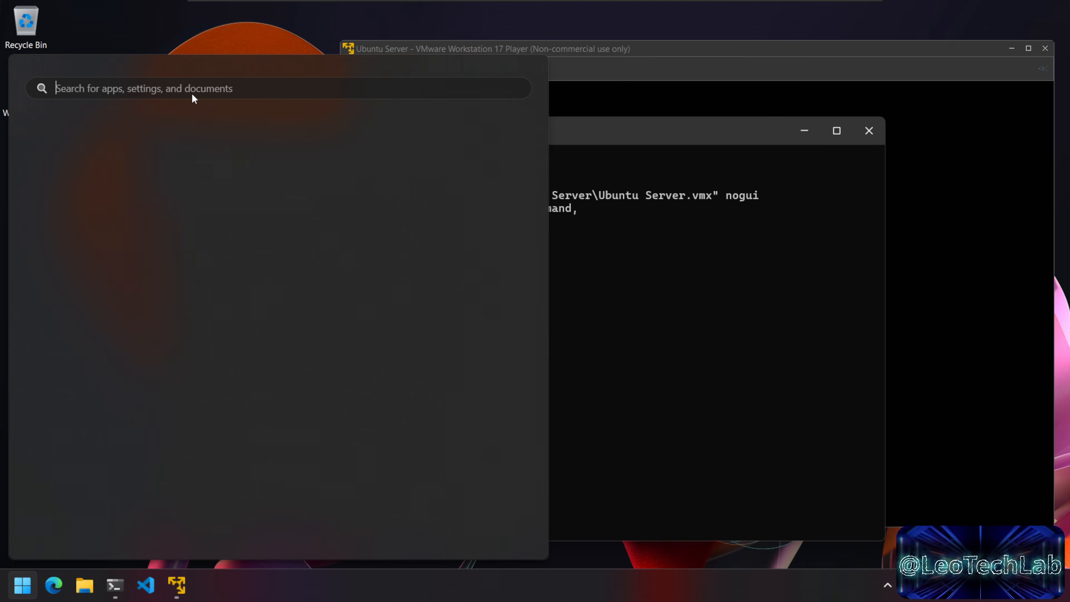
text(environ)
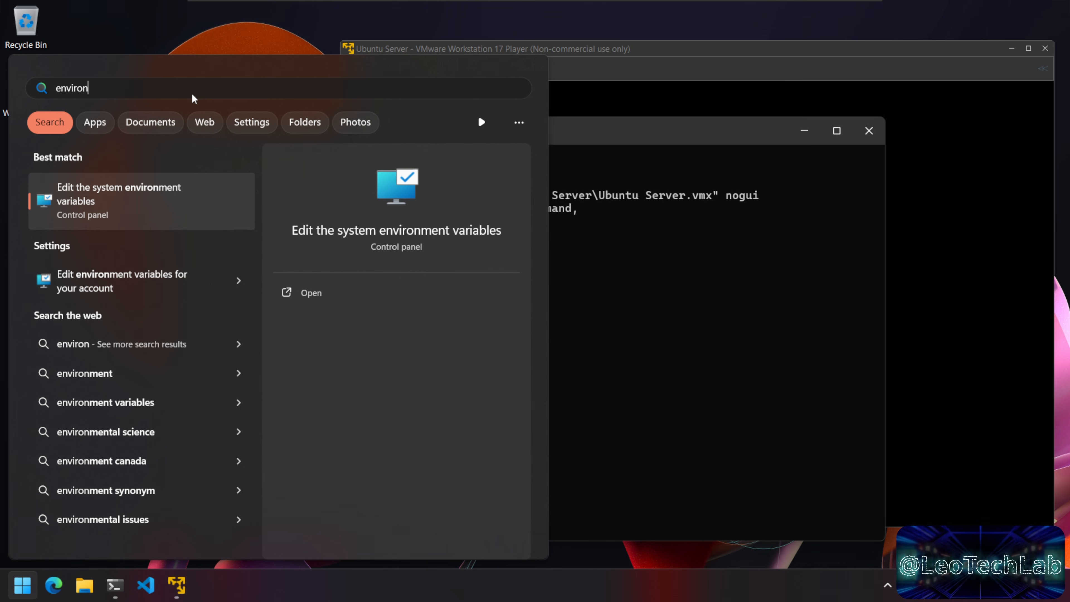
click(177, 203)
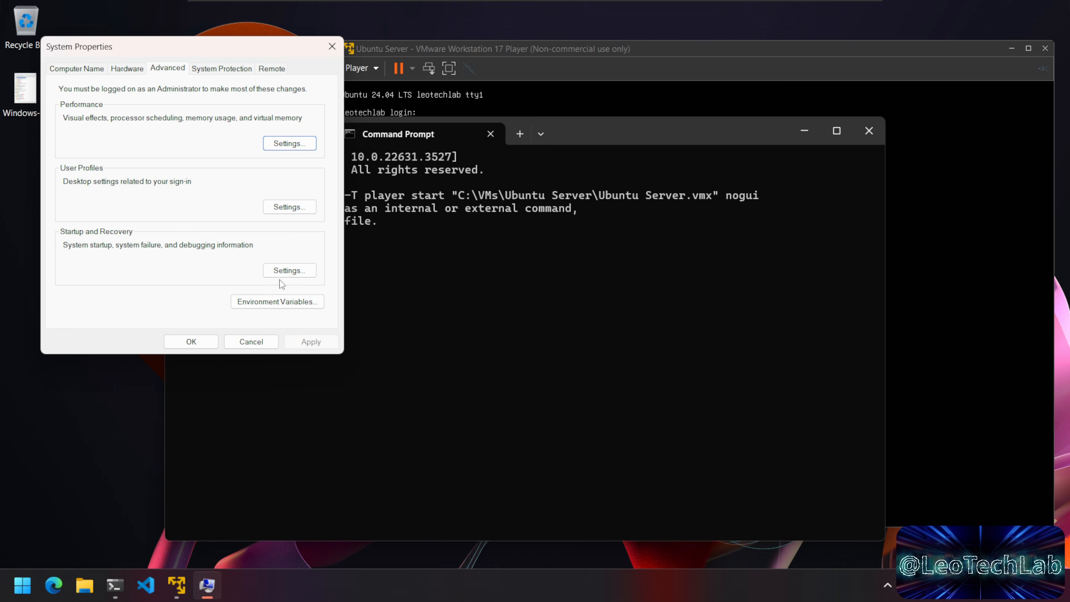
click(293, 303)
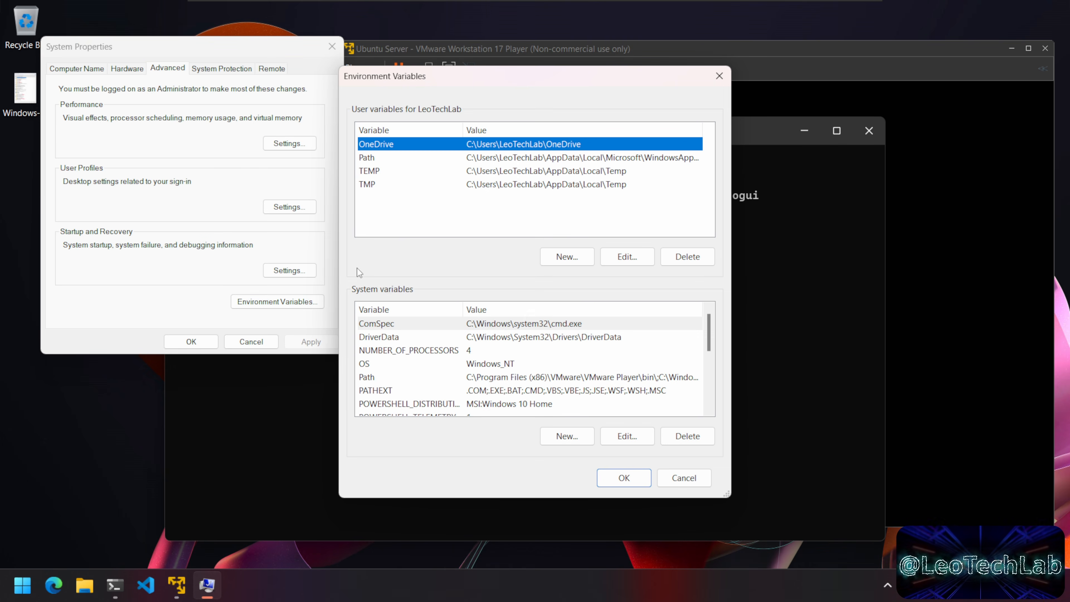
Step: View the user Path entries, cancel, then open the system Path entries for editing
click(583, 160)
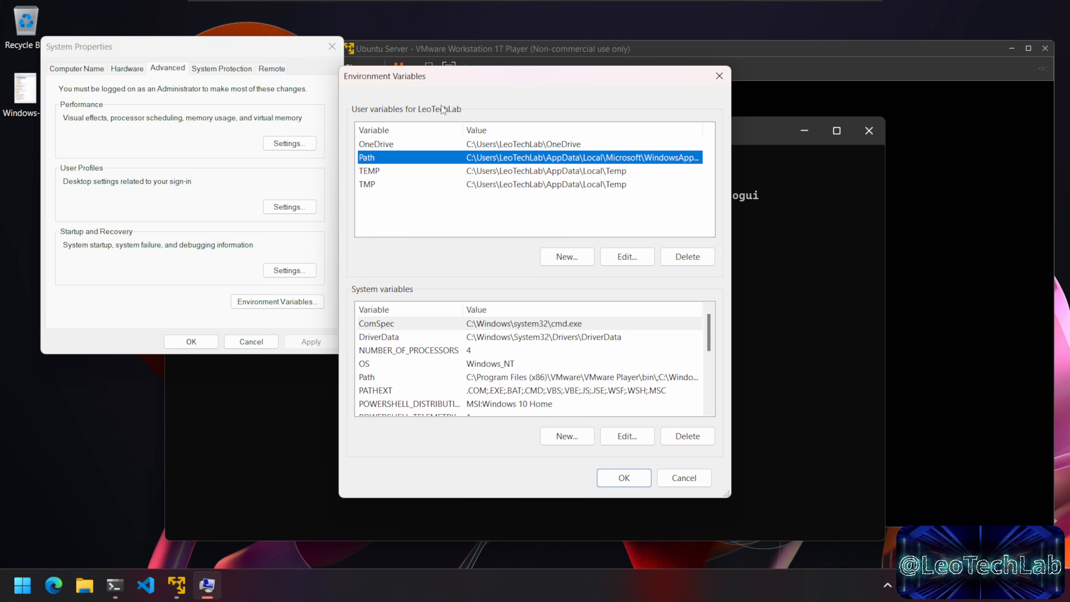
click(613, 258)
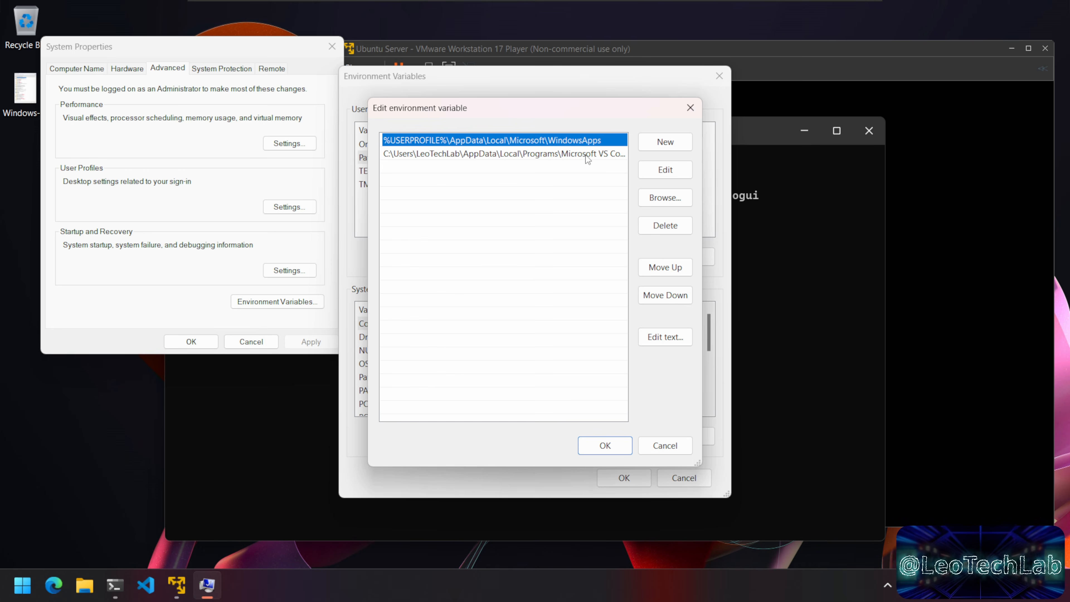
click(665, 445)
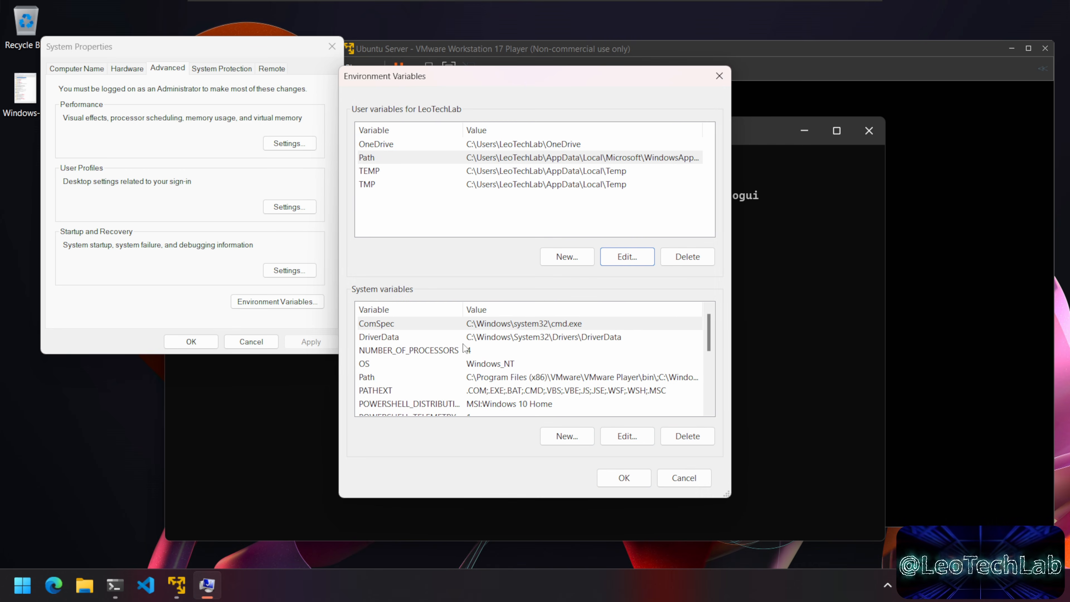
click(531, 379)
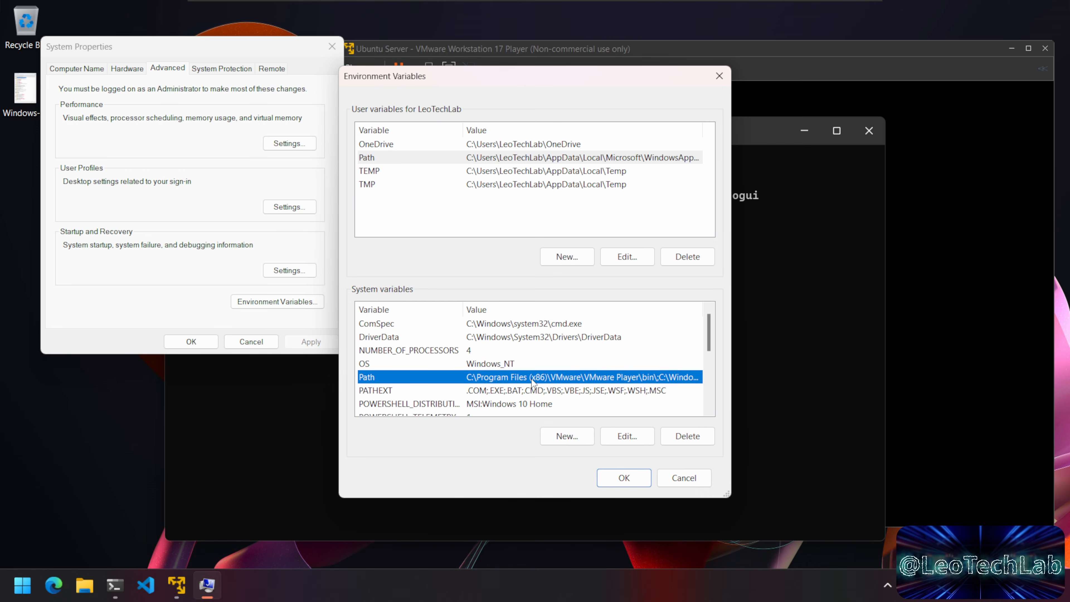
click(632, 440)
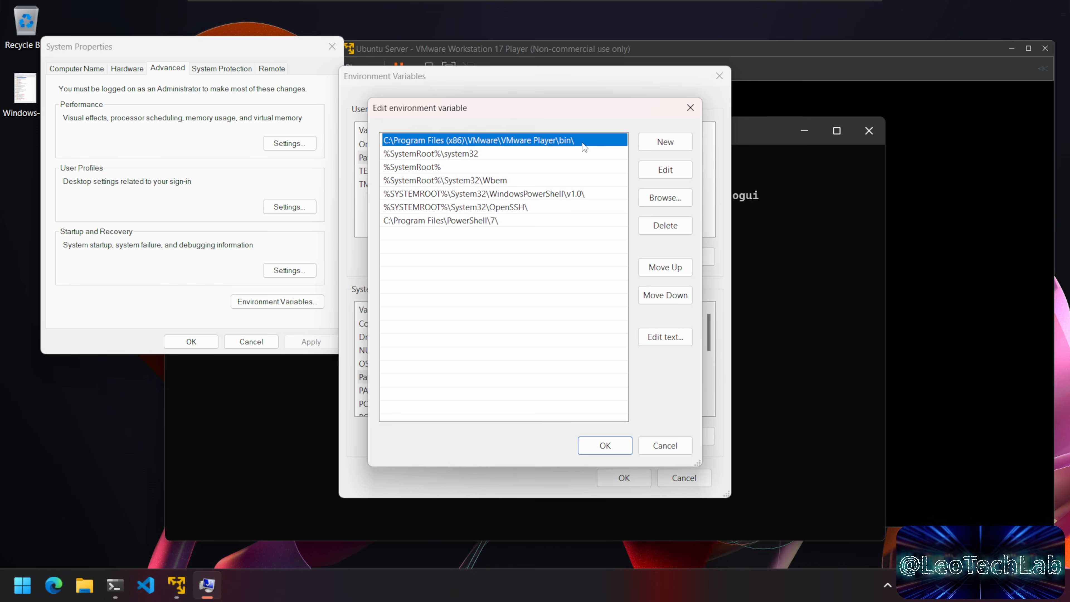
click(84, 585)
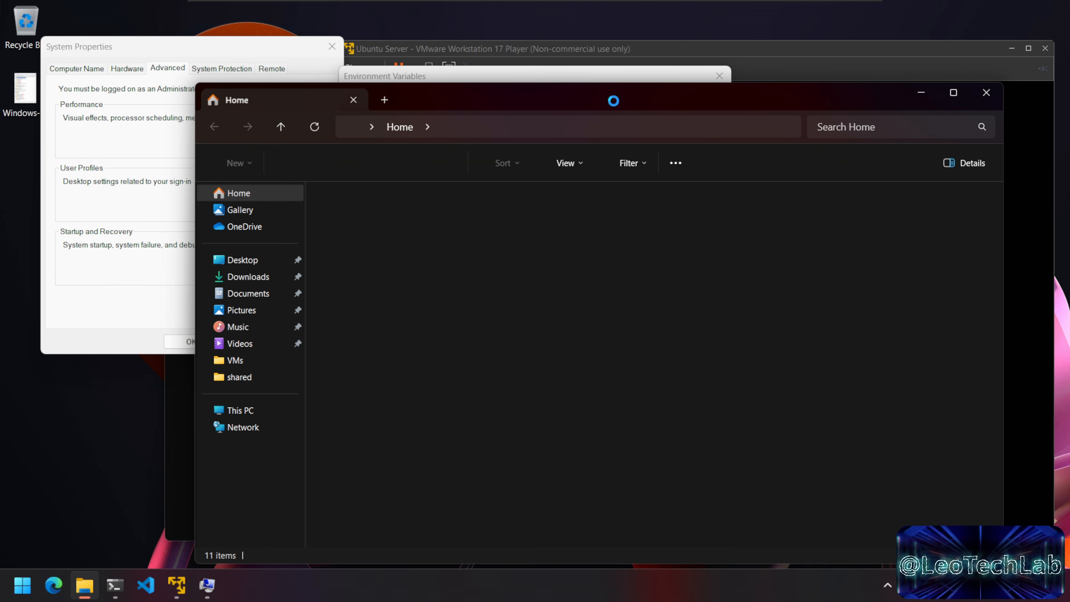
Step: Browse from This PC to C:\Program Files (x86)\VMware\VMware Player
drag(608, 101, 607, 173)
key(Num_Lock)
click(225, 482)
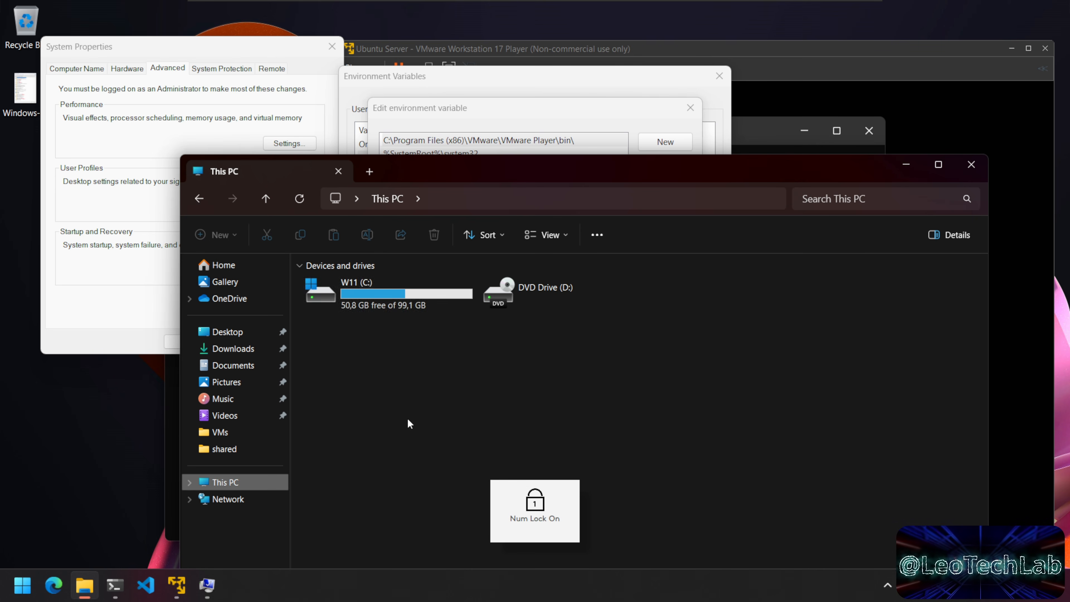
double_click(399, 292)
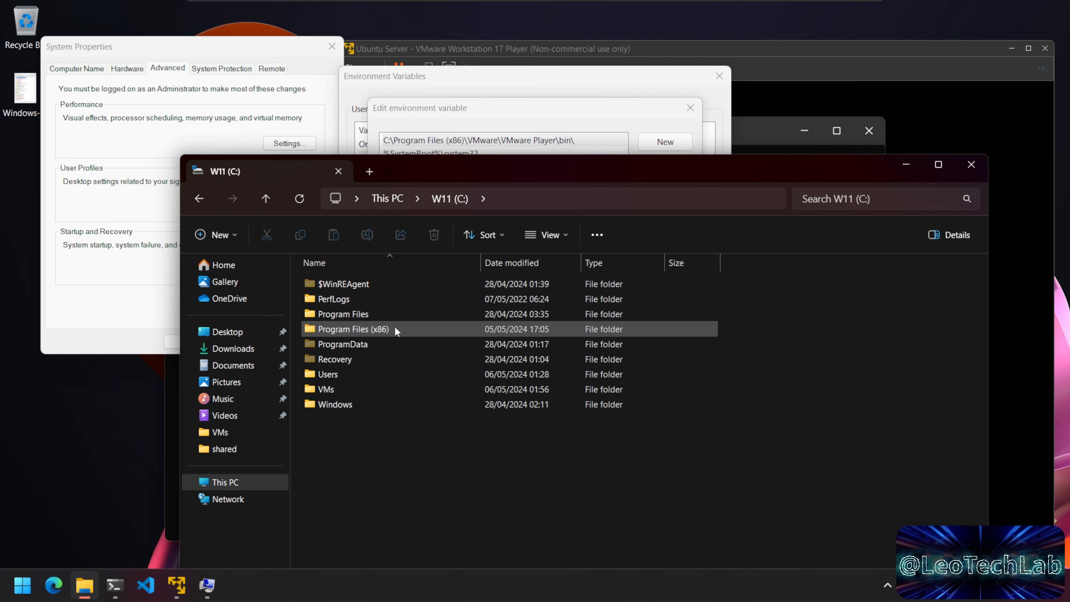
double_click(396, 330)
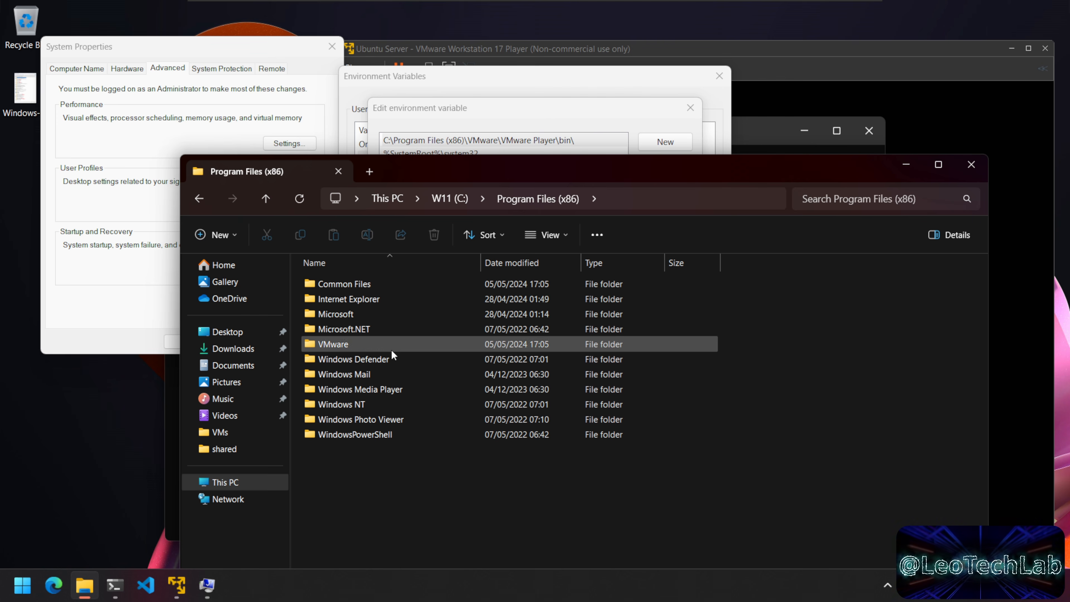
double_click(368, 342)
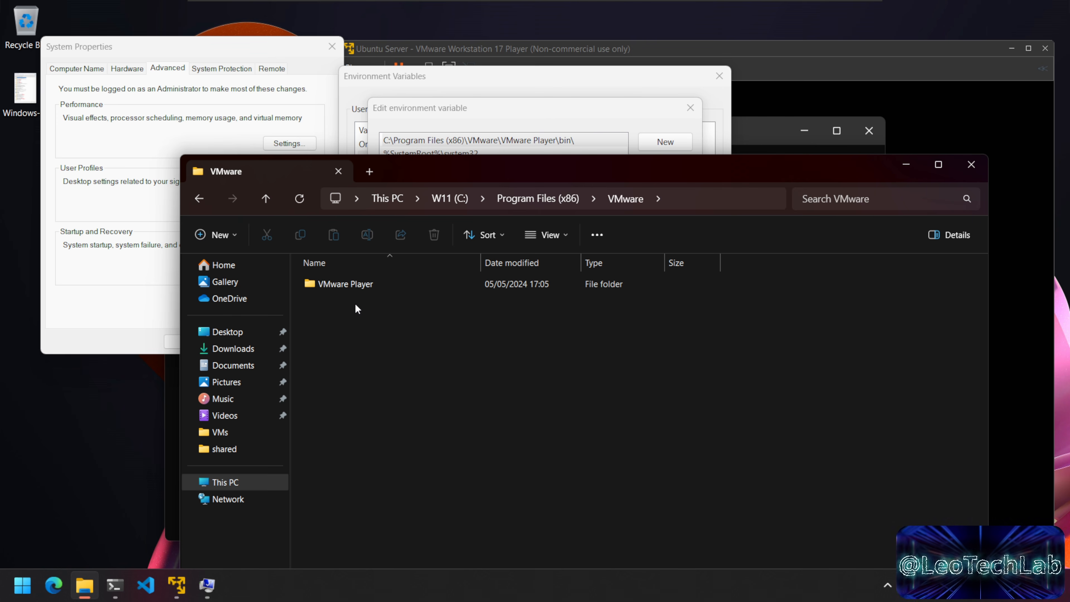
double_click(361, 287)
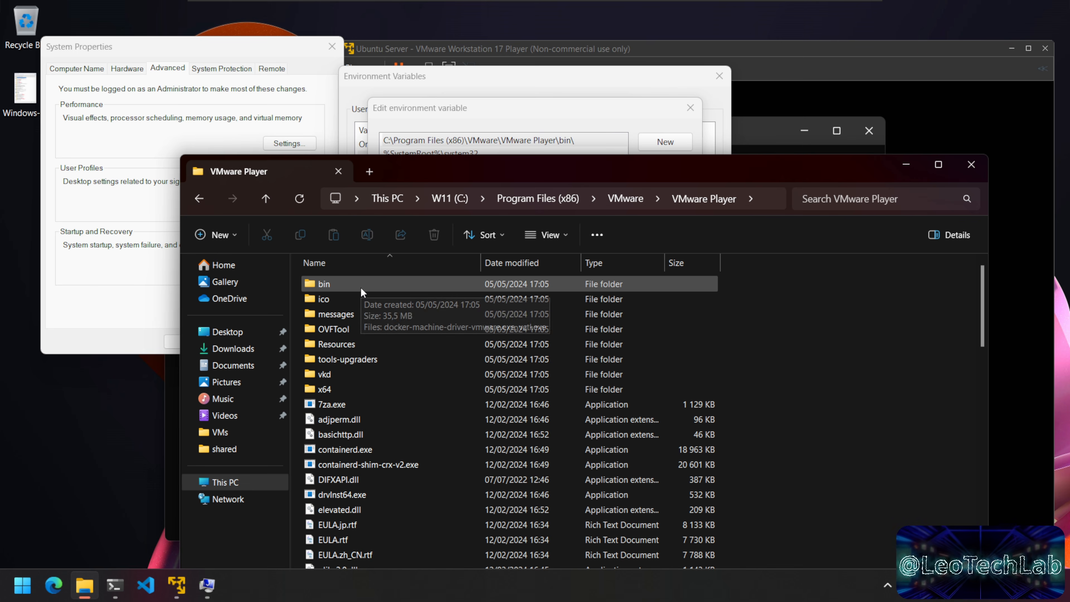
Step: Inspect the bin subfolder's files, then return to VMware Player and scroll its contents
double_click(360, 289)
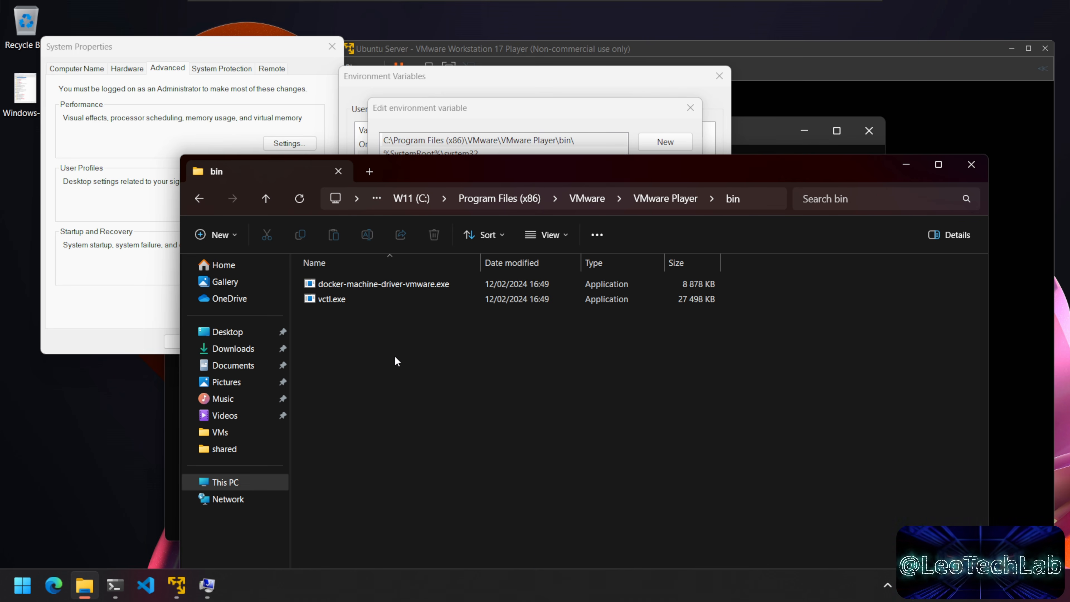
drag(395, 355, 330, 274)
click(429, 362)
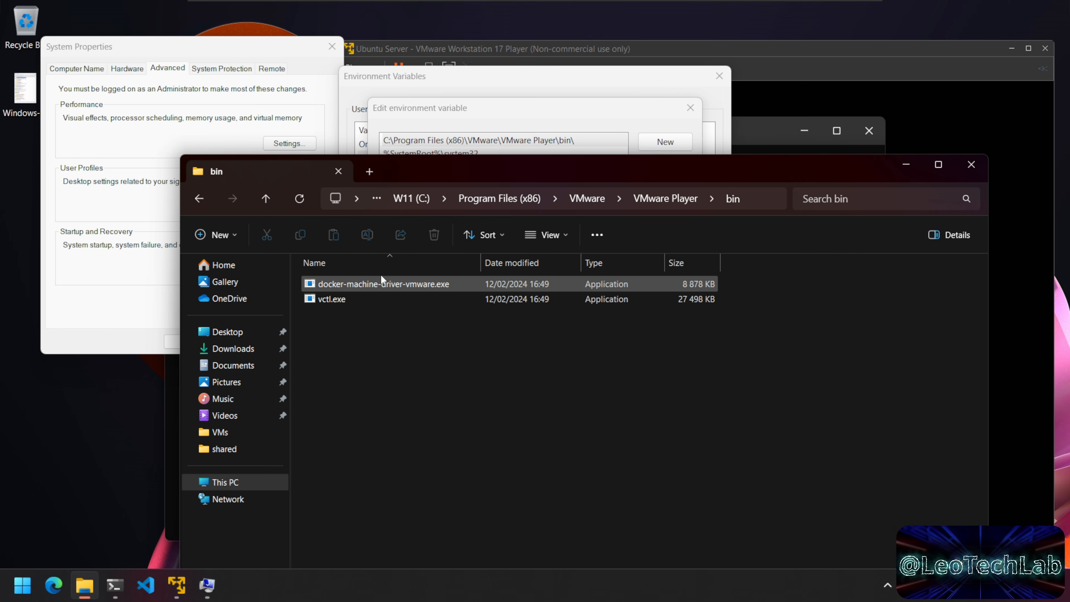
click(668, 197)
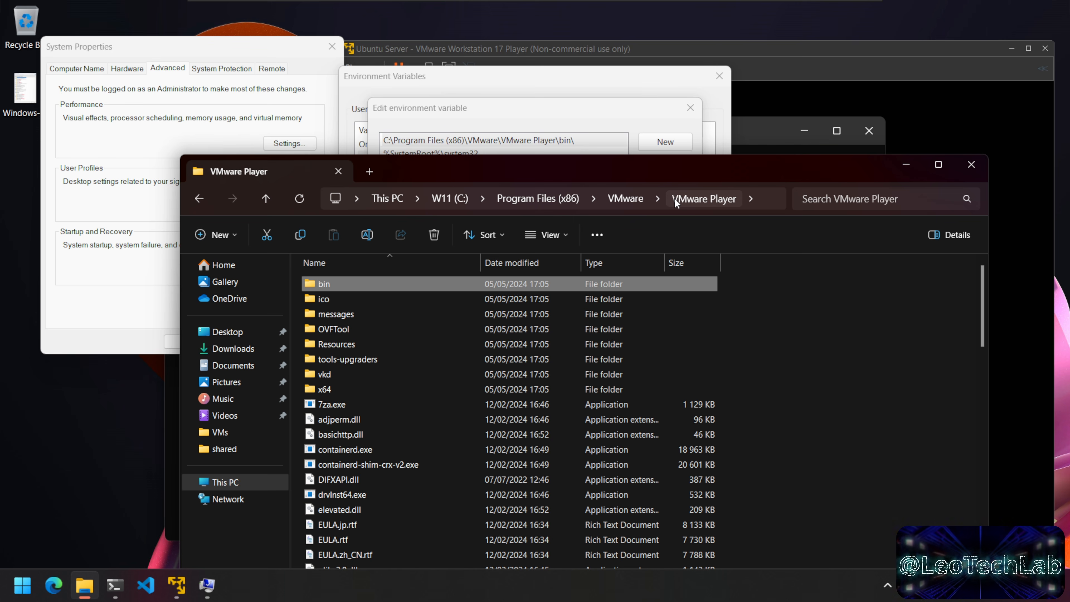
scroll(423, 382, down, 4)
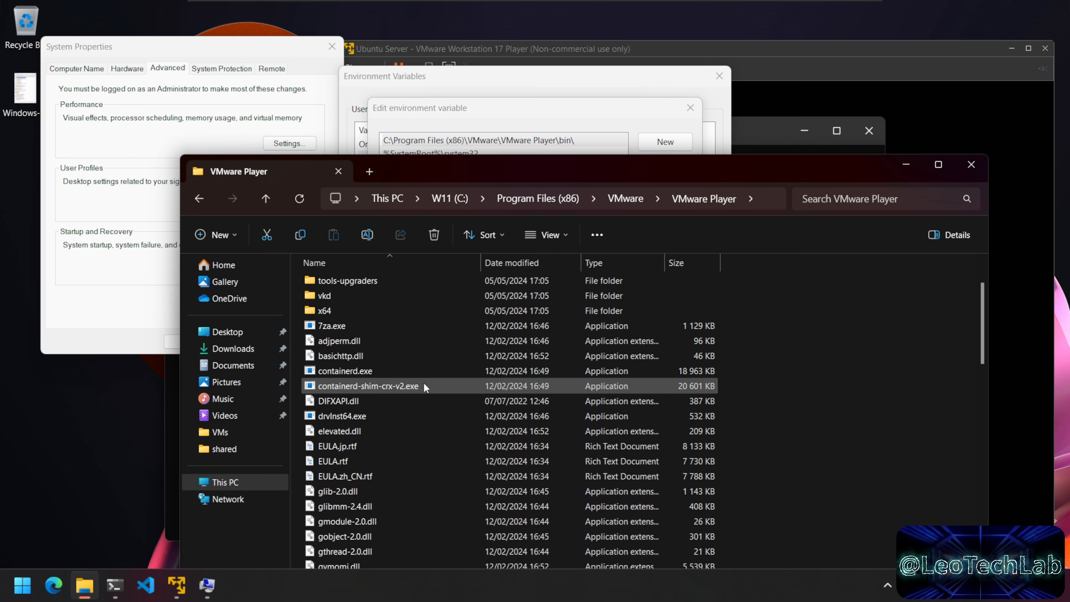
scroll(422, 382, down, 15)
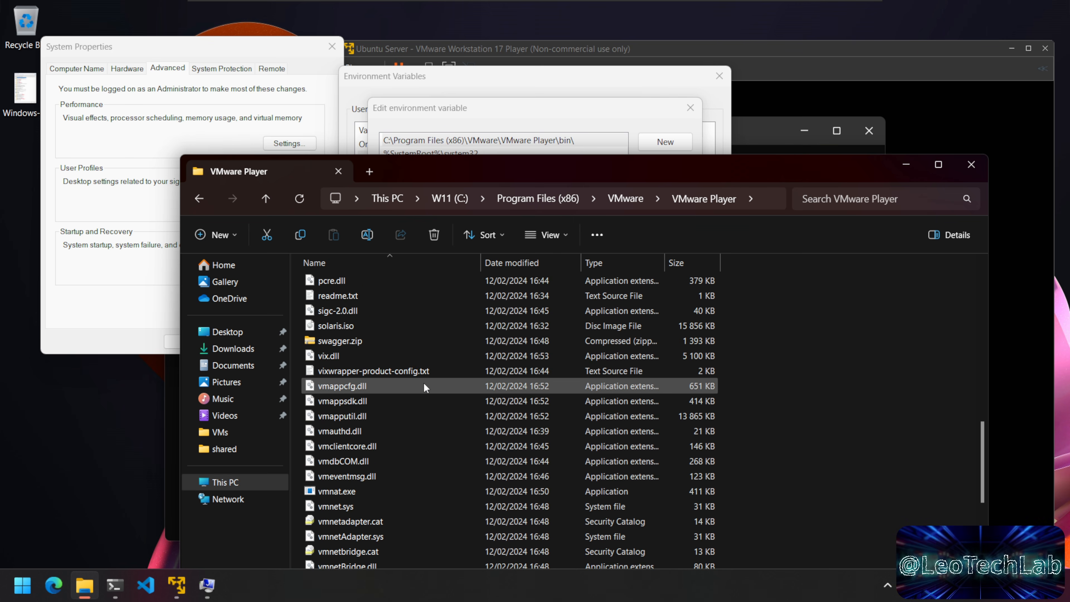
scroll(423, 386, down, 4)
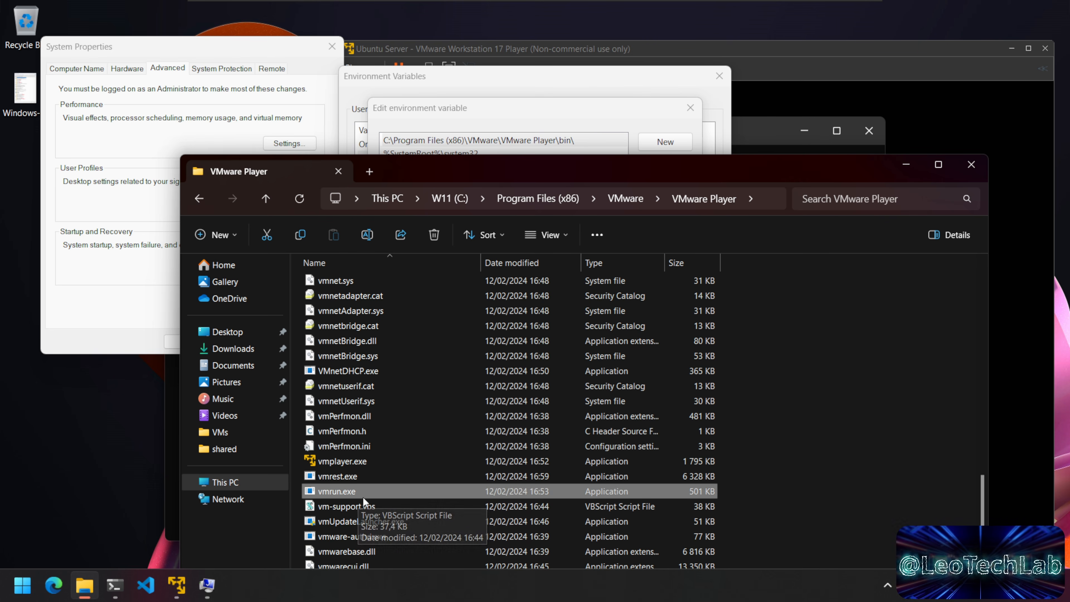
scroll(457, 485, up, 20)
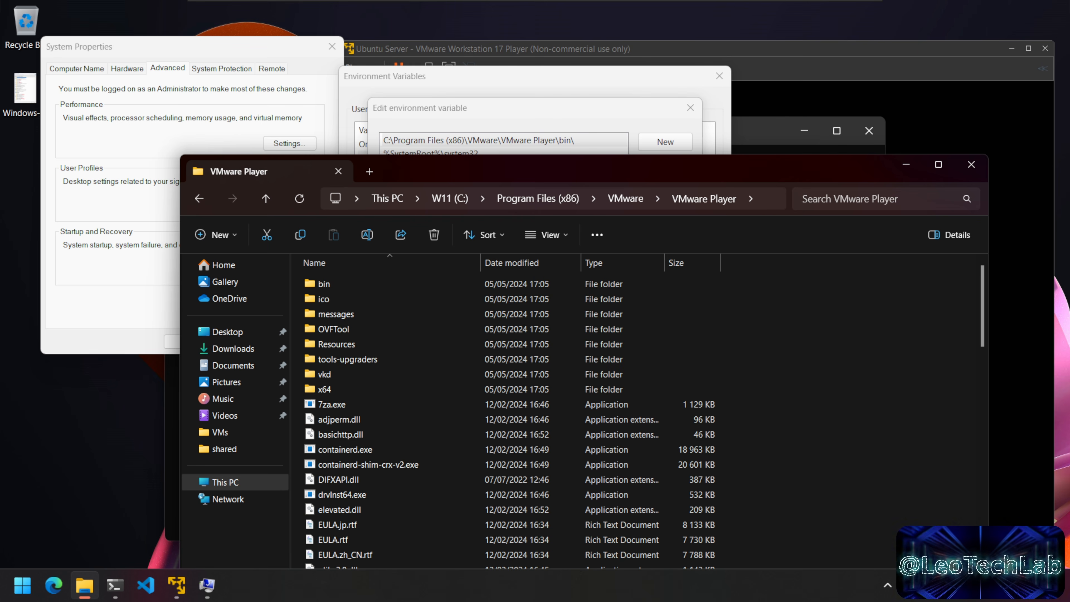
Step: Copy the VMware Player folder path from the address bar
key(alt+d)
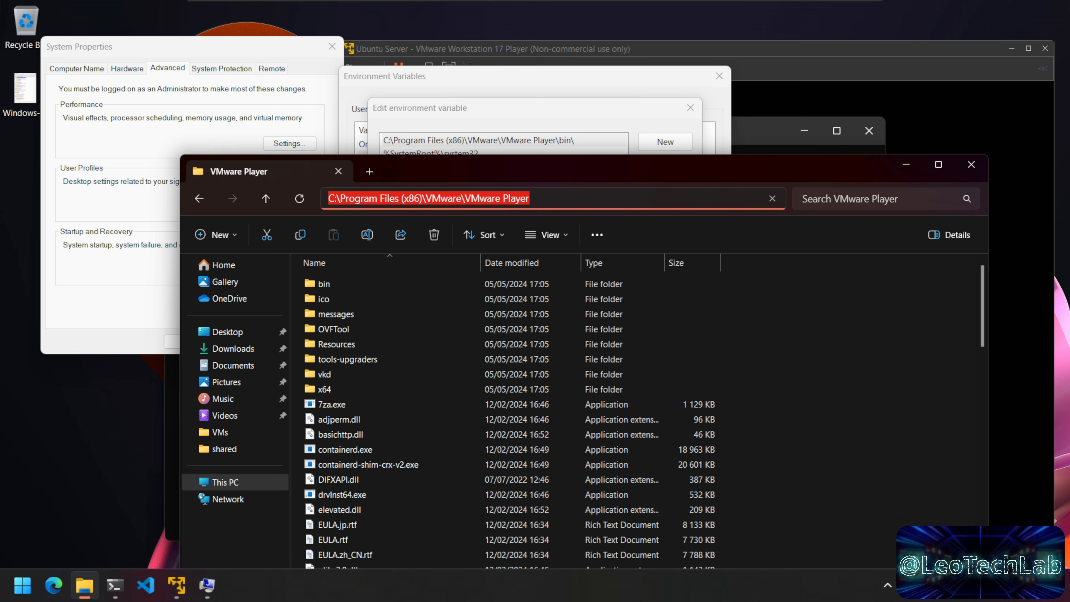
key(End)
key(ctrl+a)
key(ctrl+c)
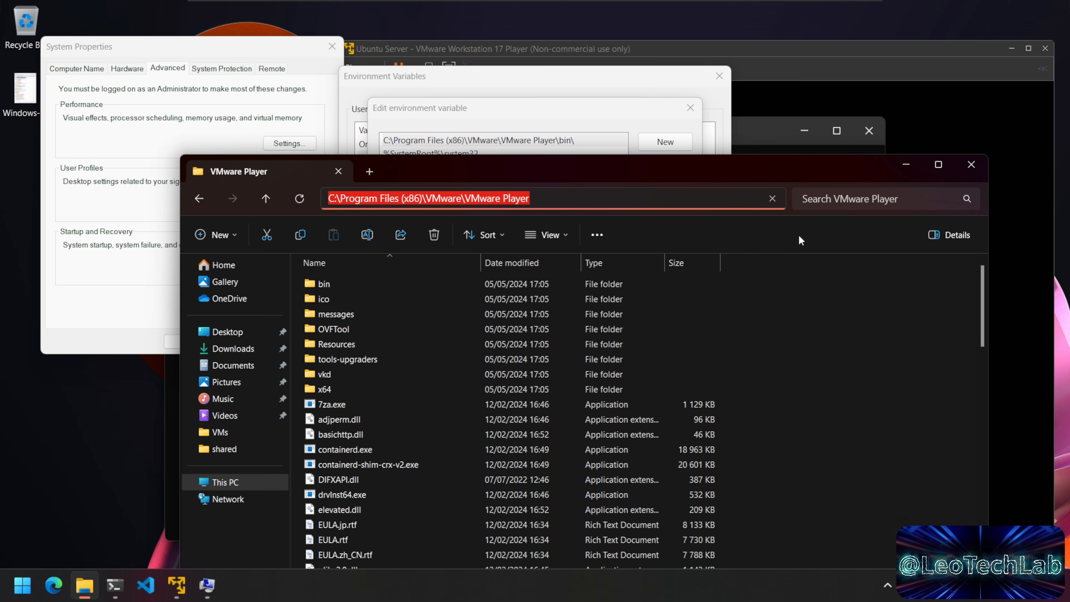
key(Escape)
Step: Add the pasted VMware Player path as a new system Path entry and move it up to second
click(906, 165)
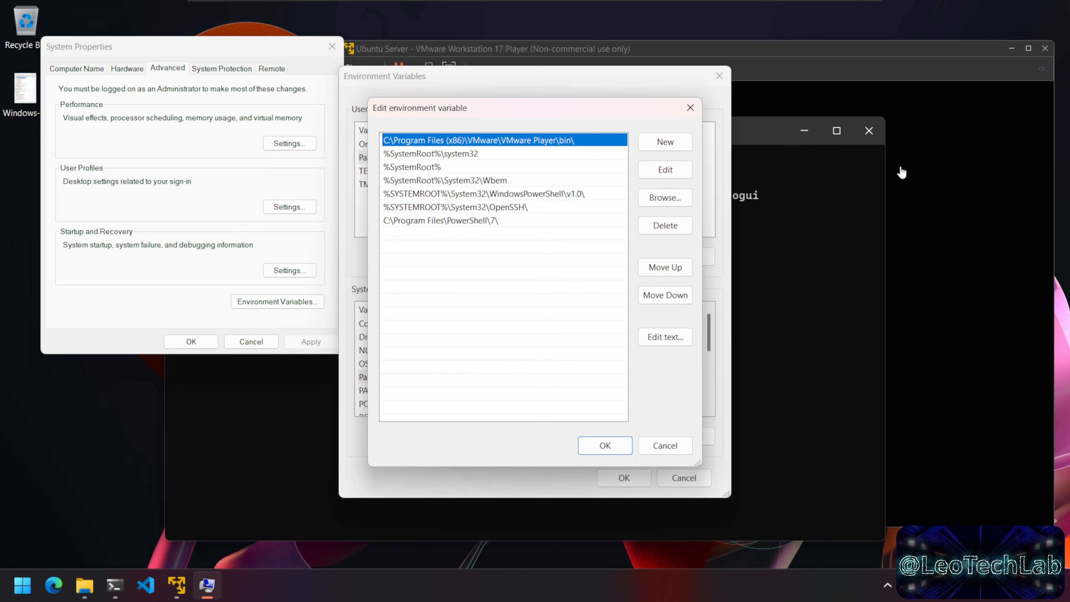
click(665, 142)
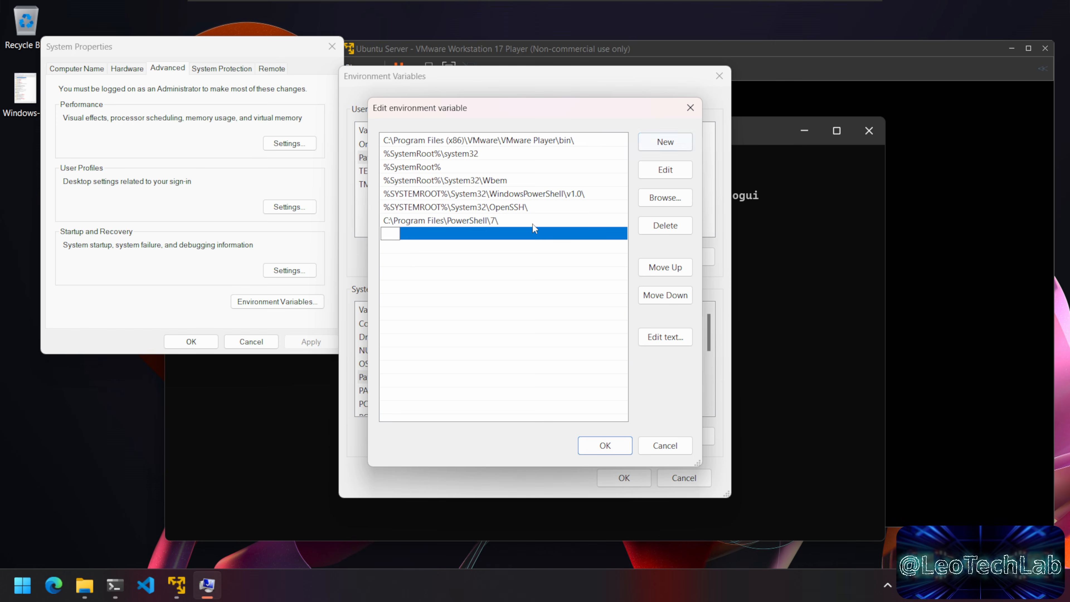
key(ctrl+v)
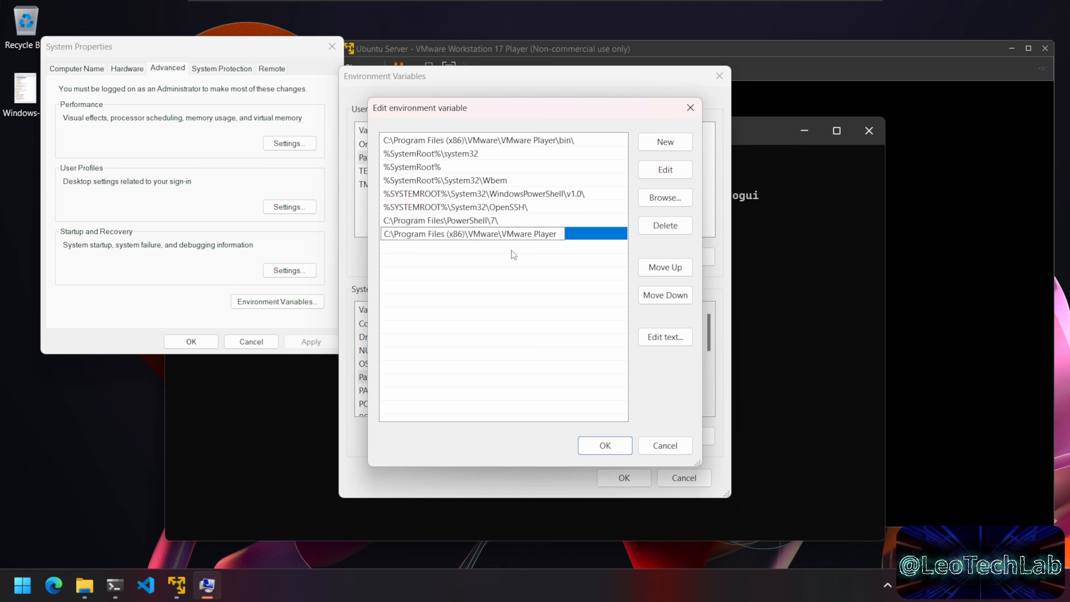
key(Return)
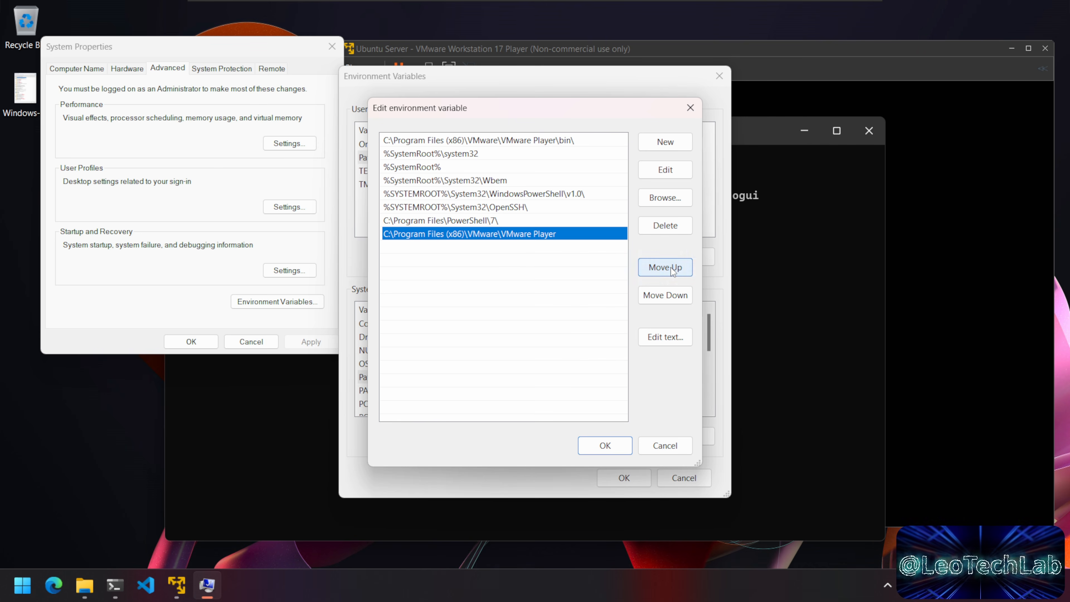
click(670, 268)
click(670, 268)
click(670, 268)
click(670, 267)
click(670, 268)
click(670, 267)
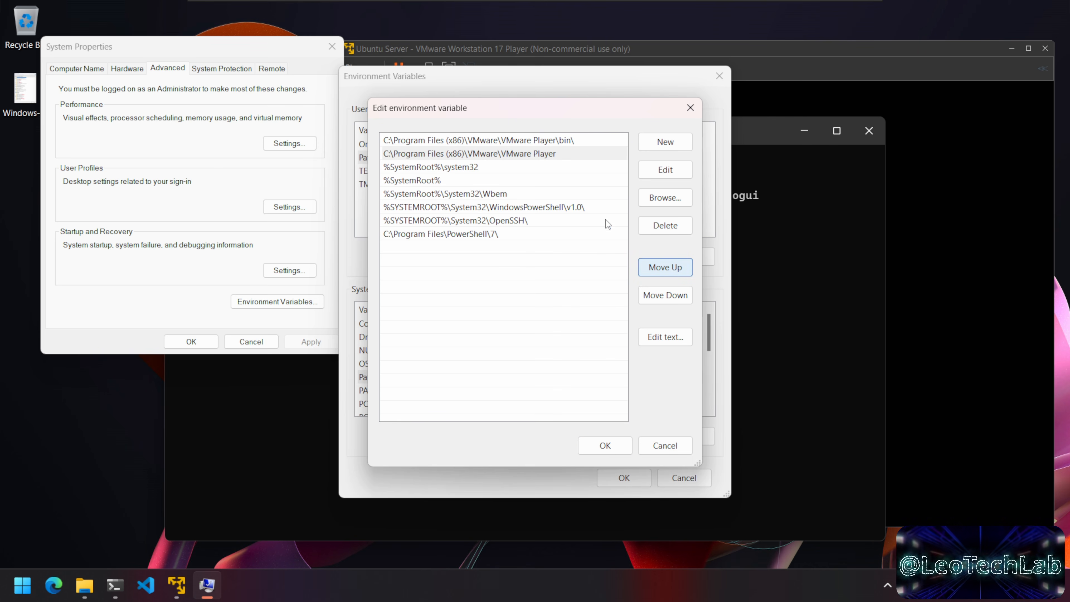
click(568, 140)
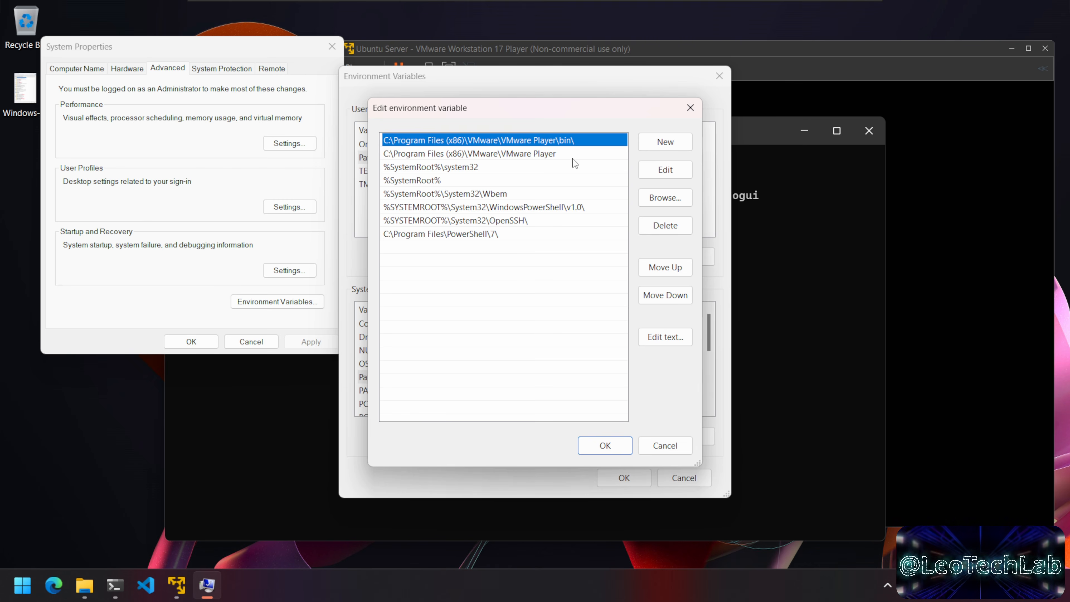
Step: Confirm the Path, Environment Variables and System Properties dialogs with OK
click(622, 446)
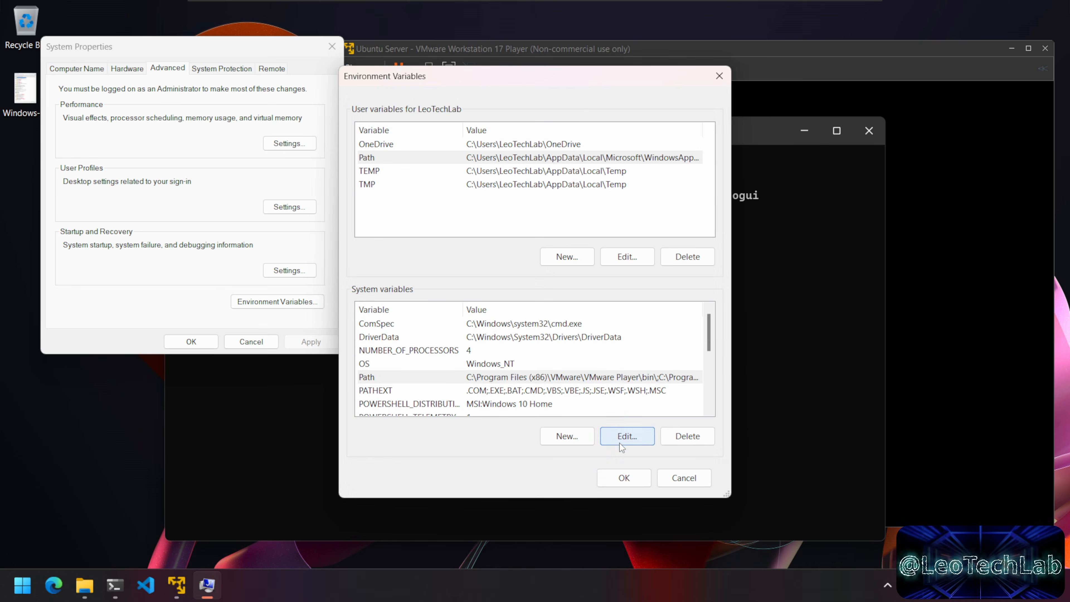
click(629, 481)
key(Return)
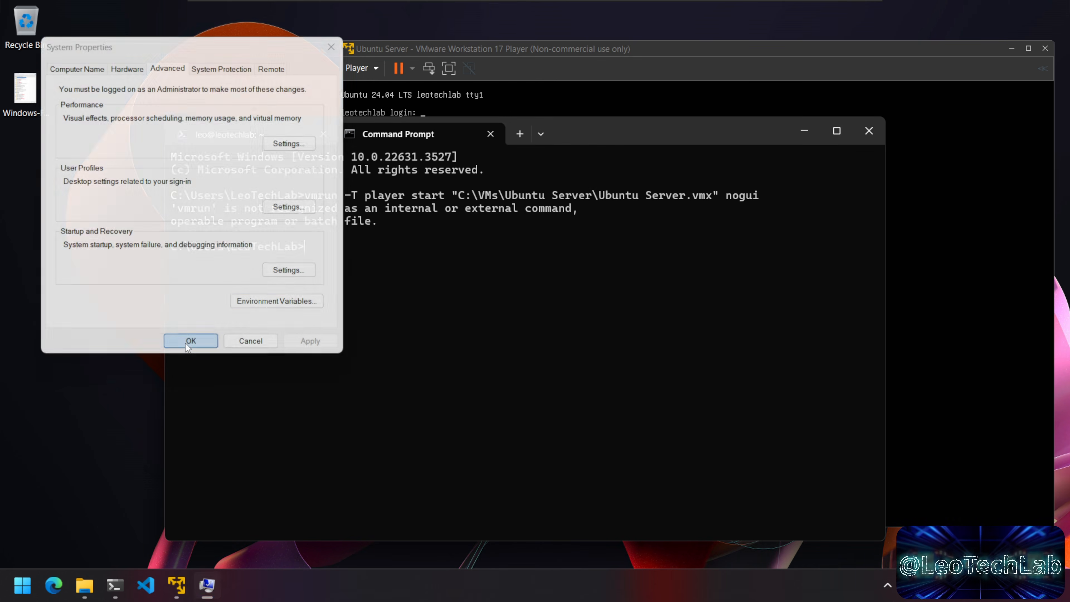
Step: Rerun the vmrun start command in the old Command Prompt tab
mouse_move(649, 134)
mouse_down()
mouse_move(657, 137)
mouse_move(649, 130)
mouse_up()
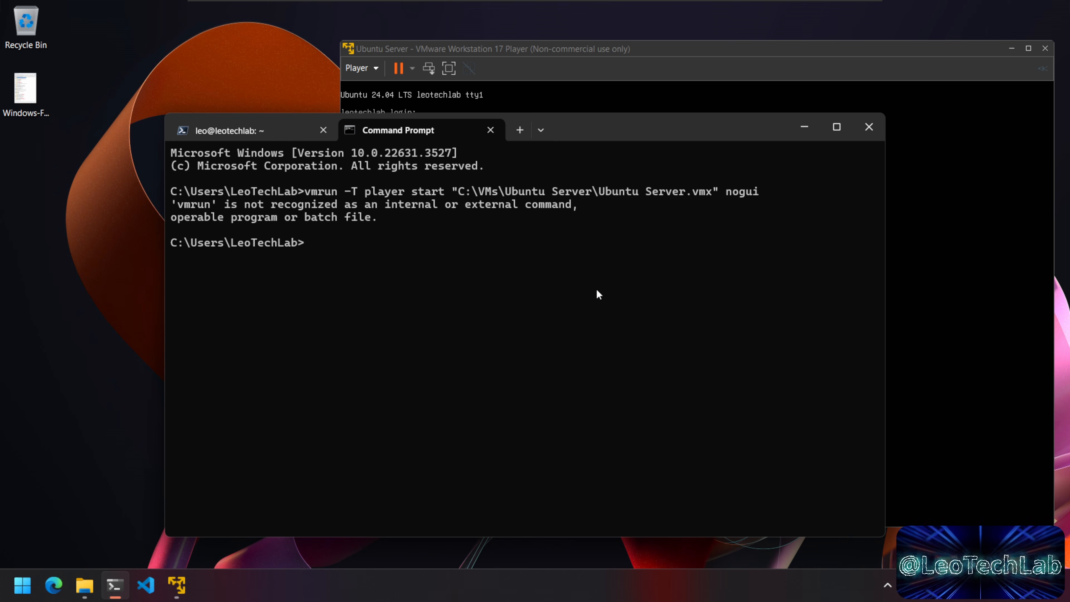
key(Up)
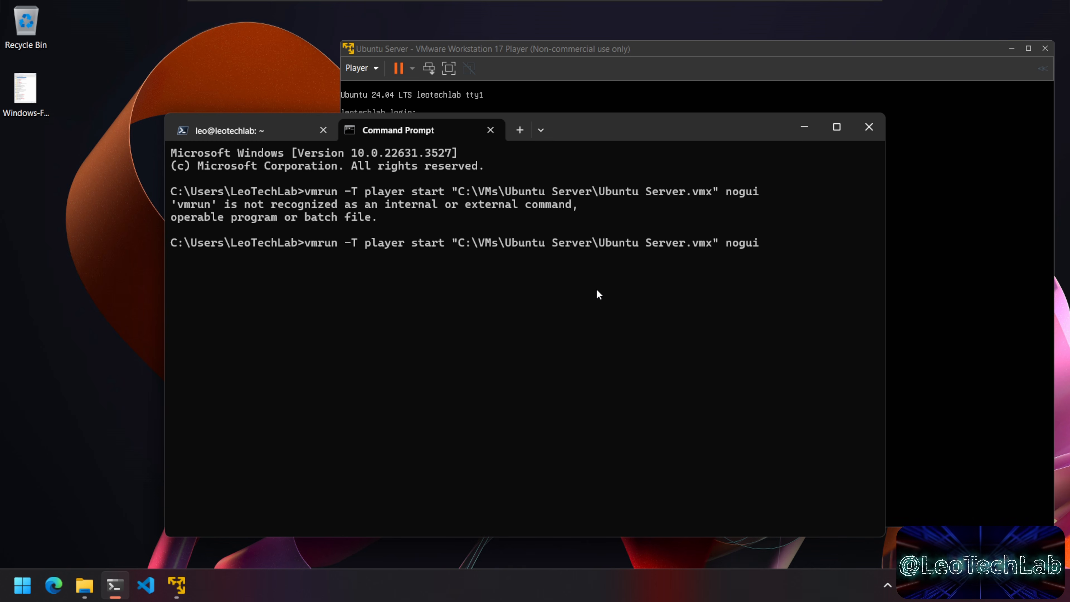
key(Return)
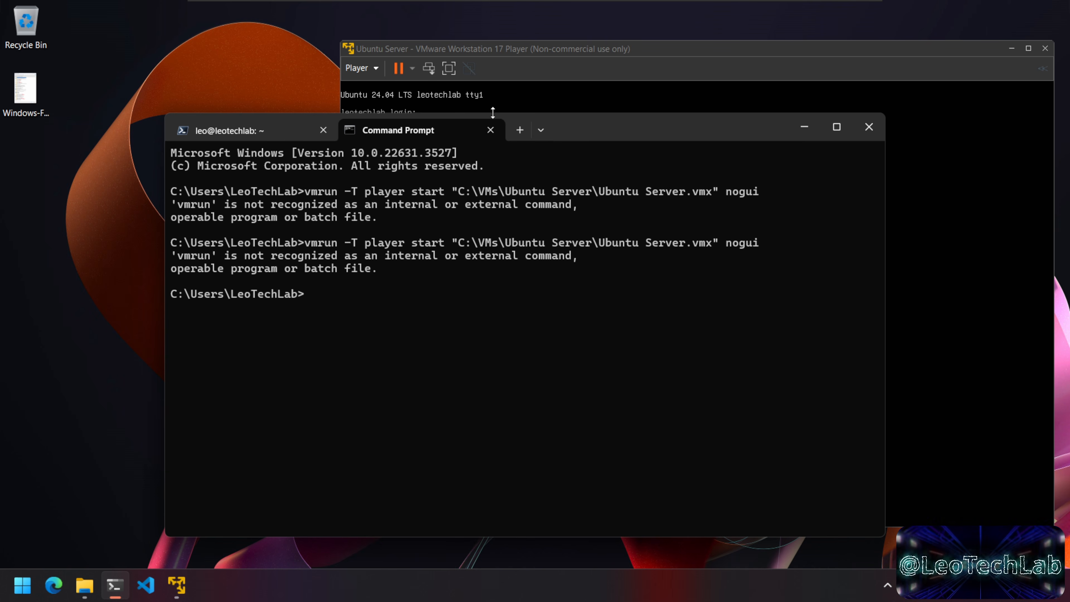
Step: Replace the tab with a fresh Command Prompt, run vmrun to see its usage, then cls
click(491, 131)
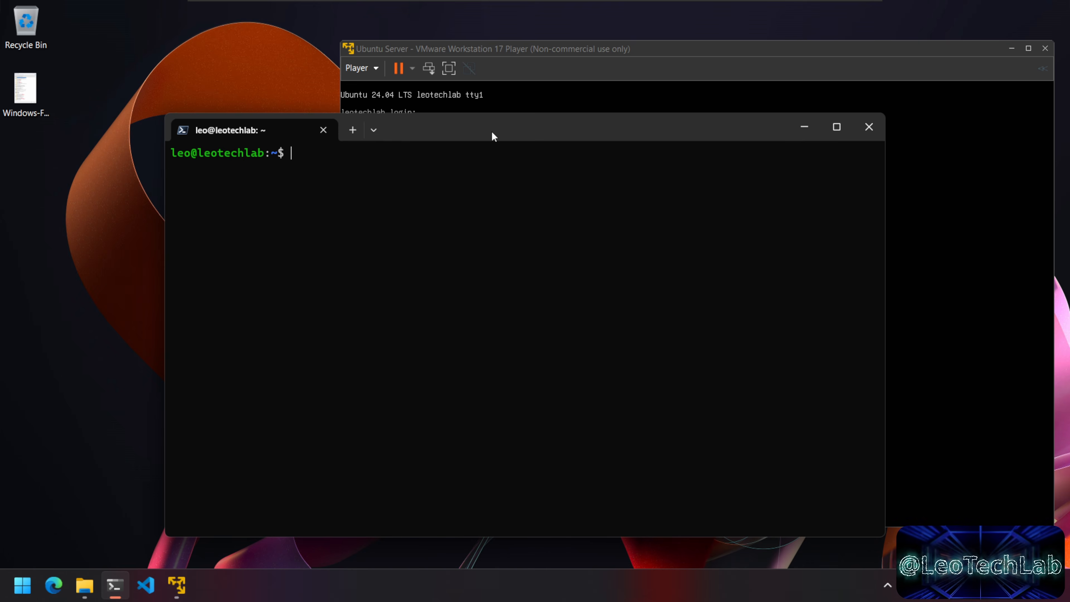
click(373, 130)
click(423, 177)
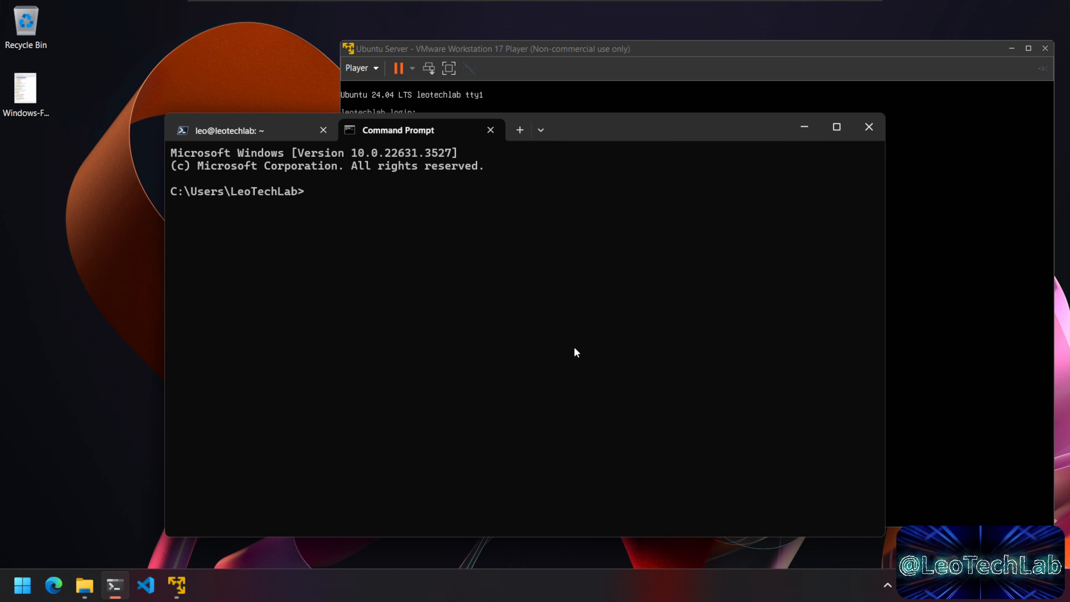
text(vmrun)
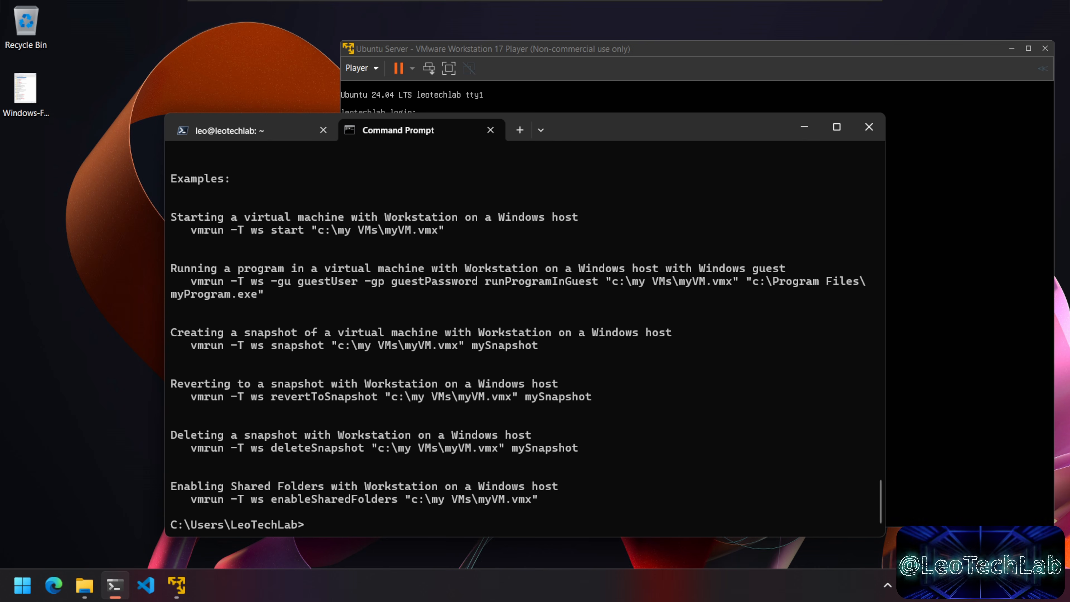
text(cls)
key(Return)
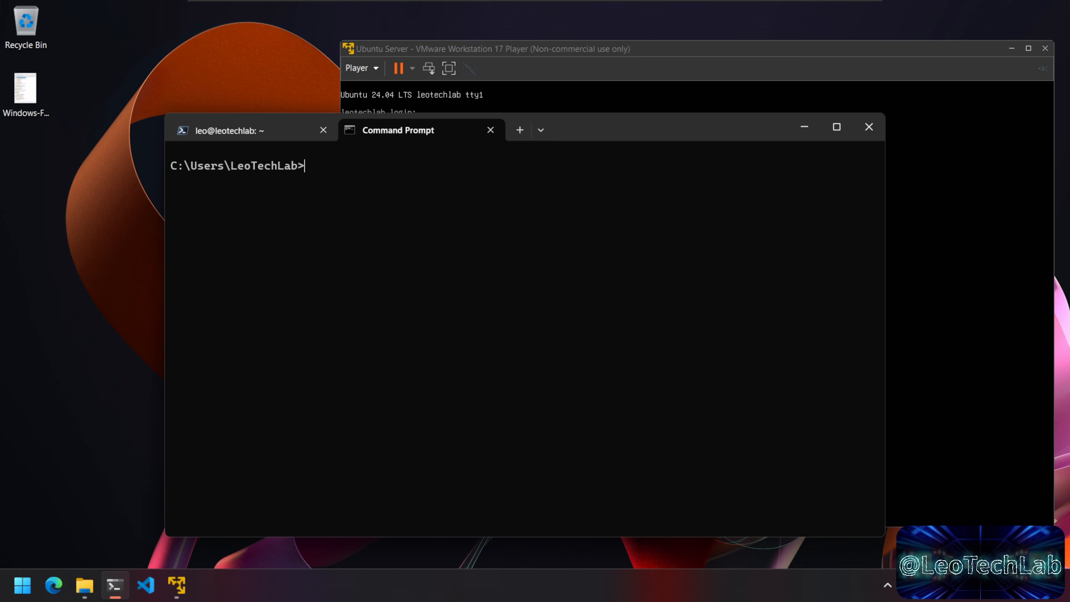
drag(677, 132, 655, 147)
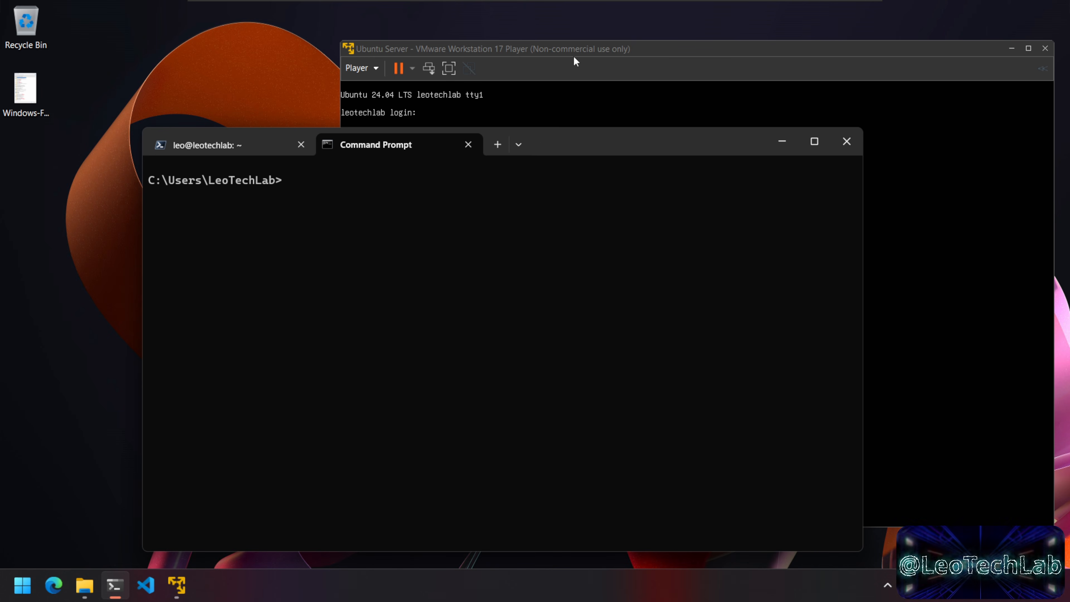
Step: In the leotechlab SSH tab, run sudo shutdown now and enter the sudo password
click(578, 49)
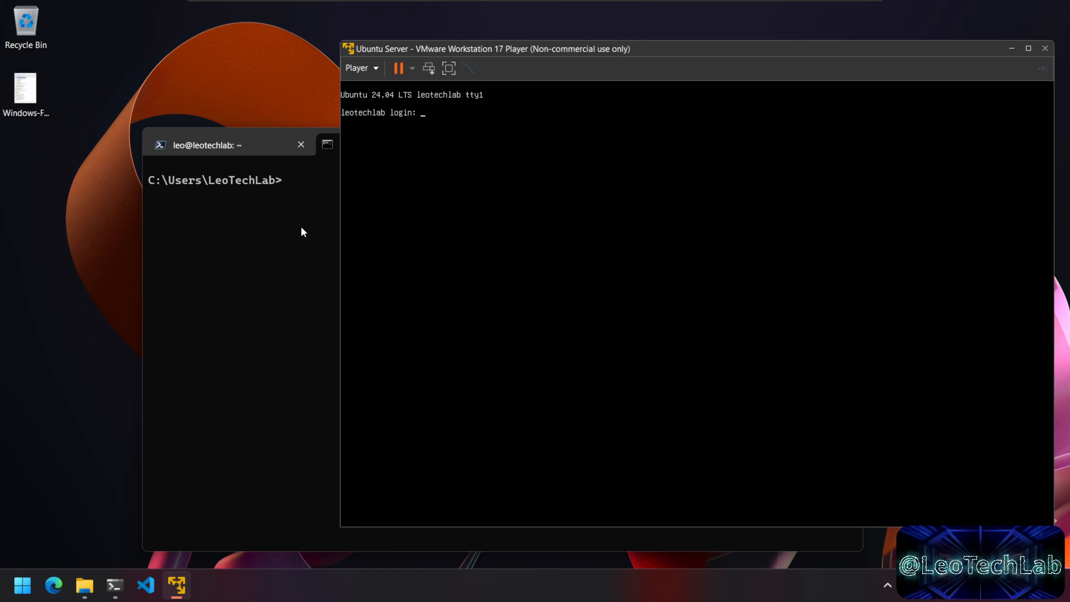
click(301, 226)
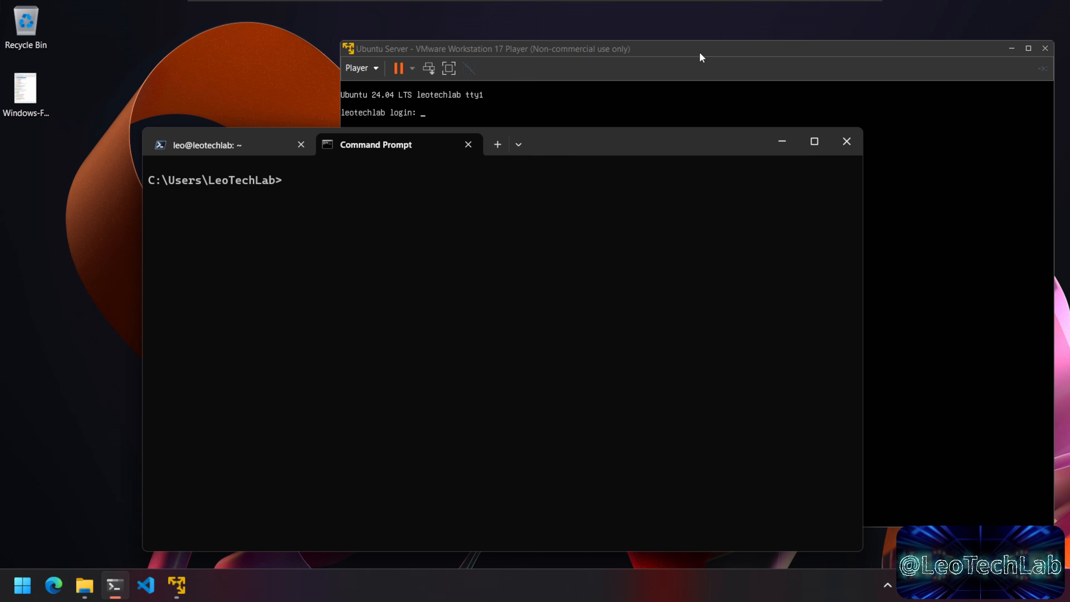
click(233, 148)
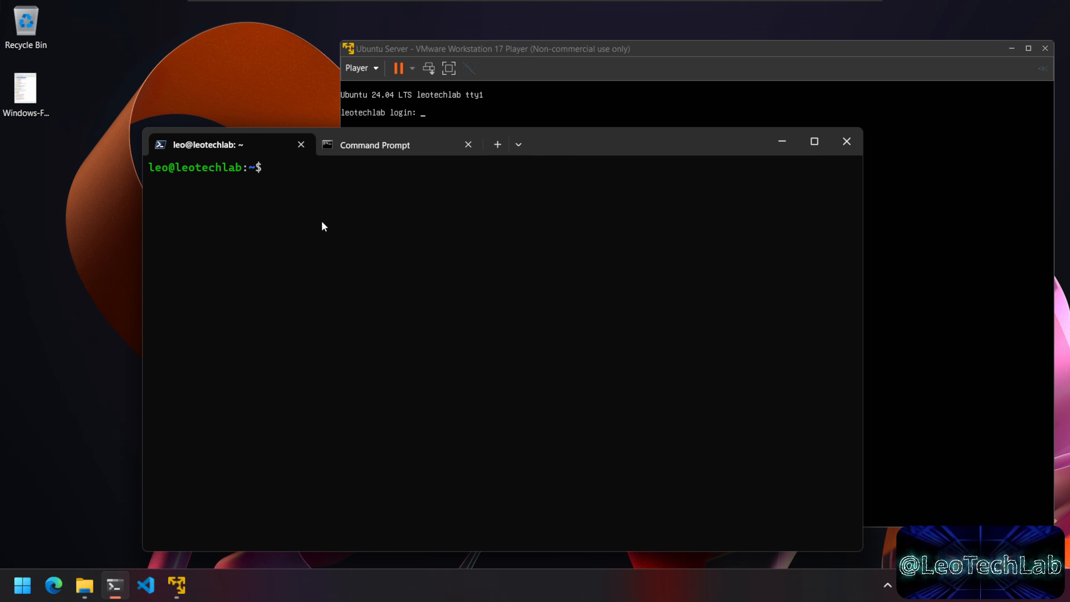
text(sudo shut)
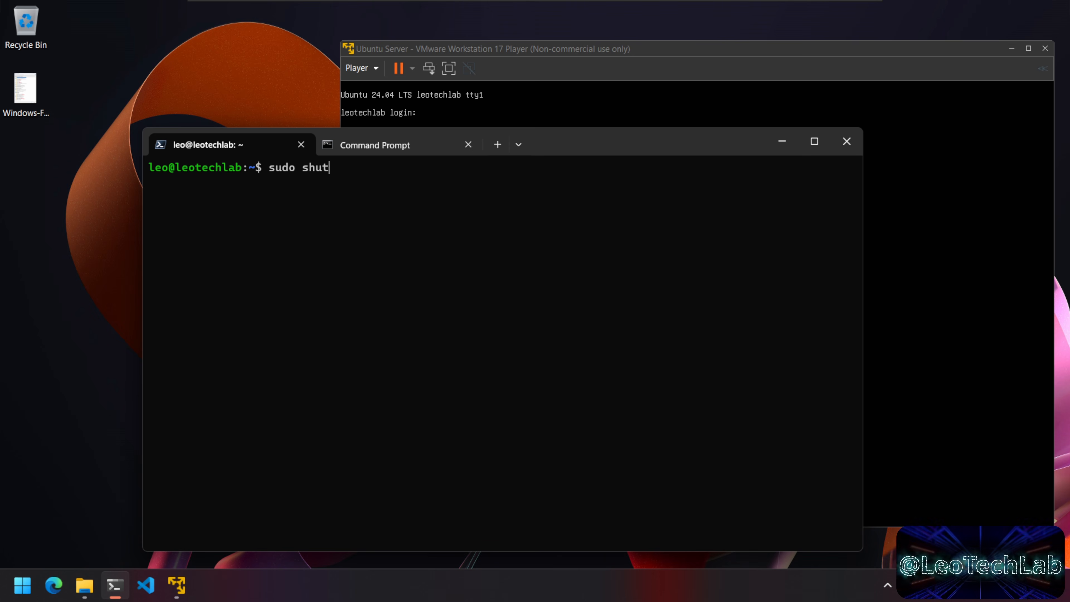
text(down now)
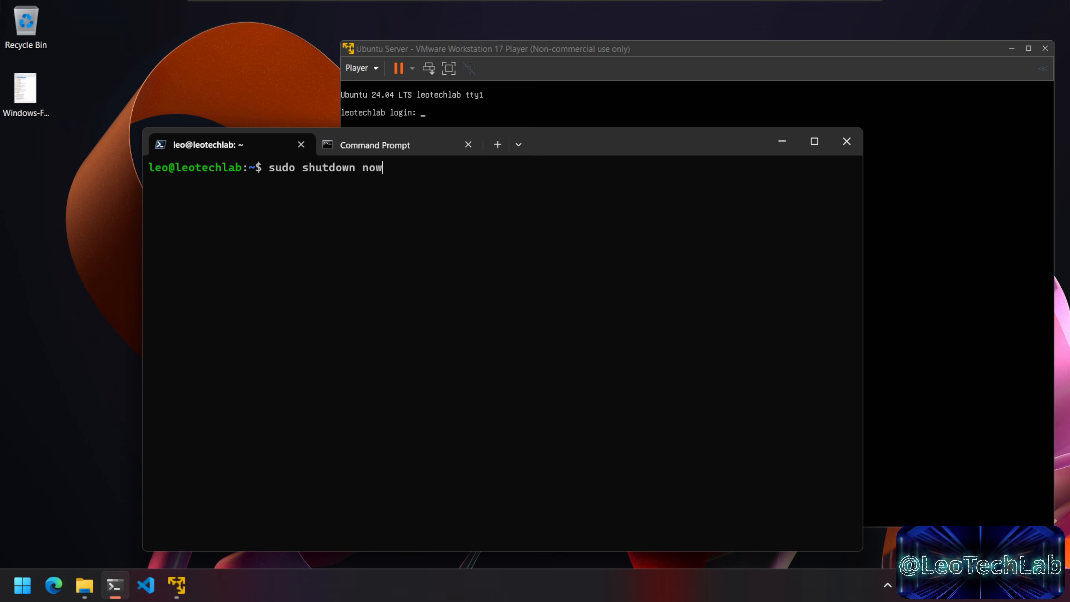
key(Return)
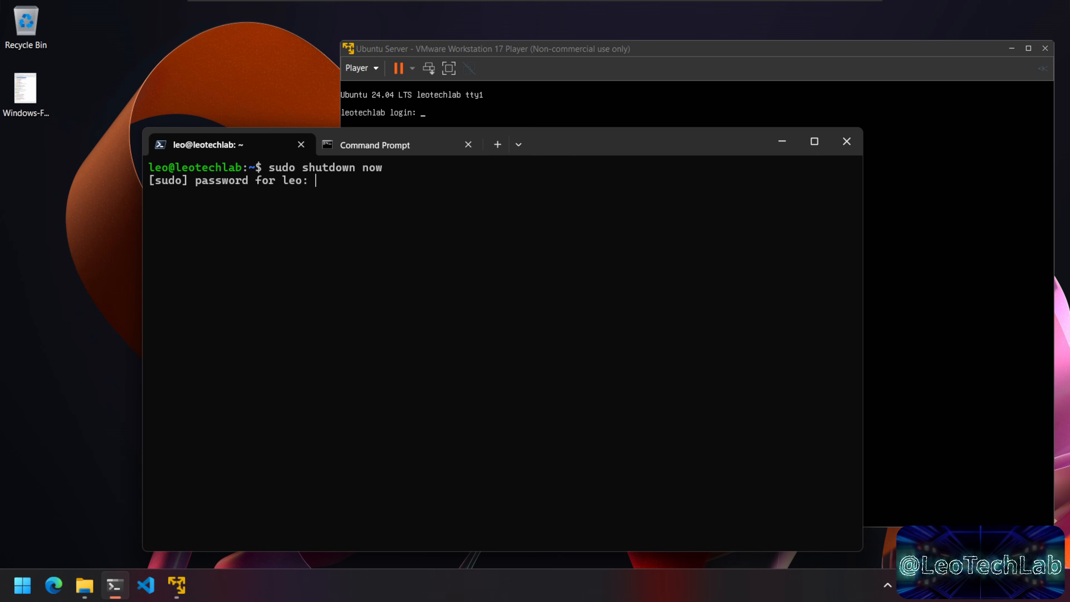
key(Return)
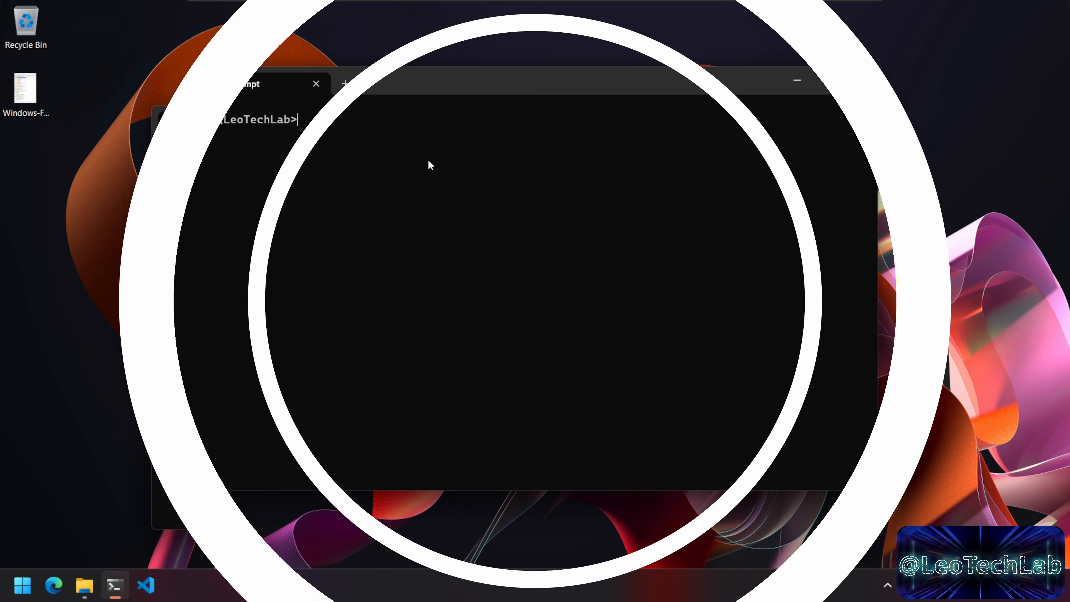
Step: In the remaining Command Prompt, type cls, browse command history, then erase it
text(cls)
key(Up)
key(Down)
key(BackSpace)
key(BackSpace)
key(BackSpace)
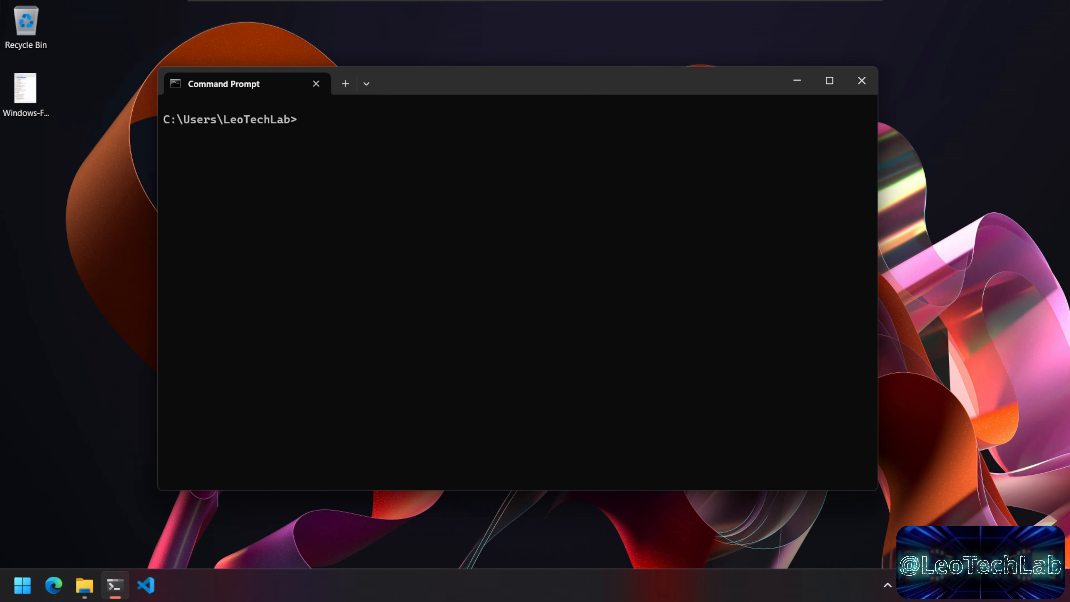
Step: Run vmrun list and confirm 0 VMs are running
text(vm)
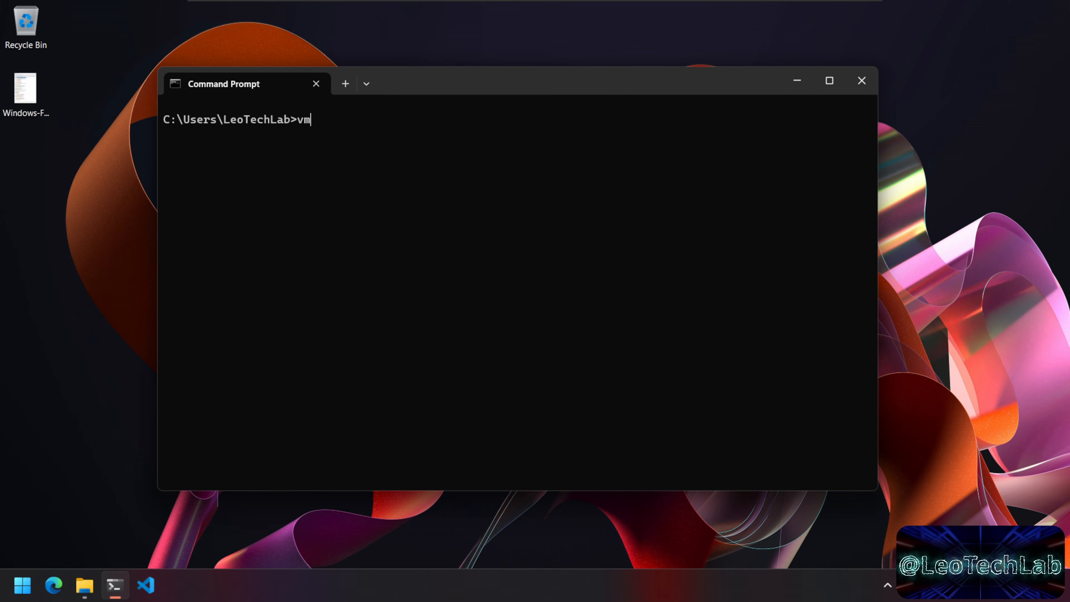
text(run)
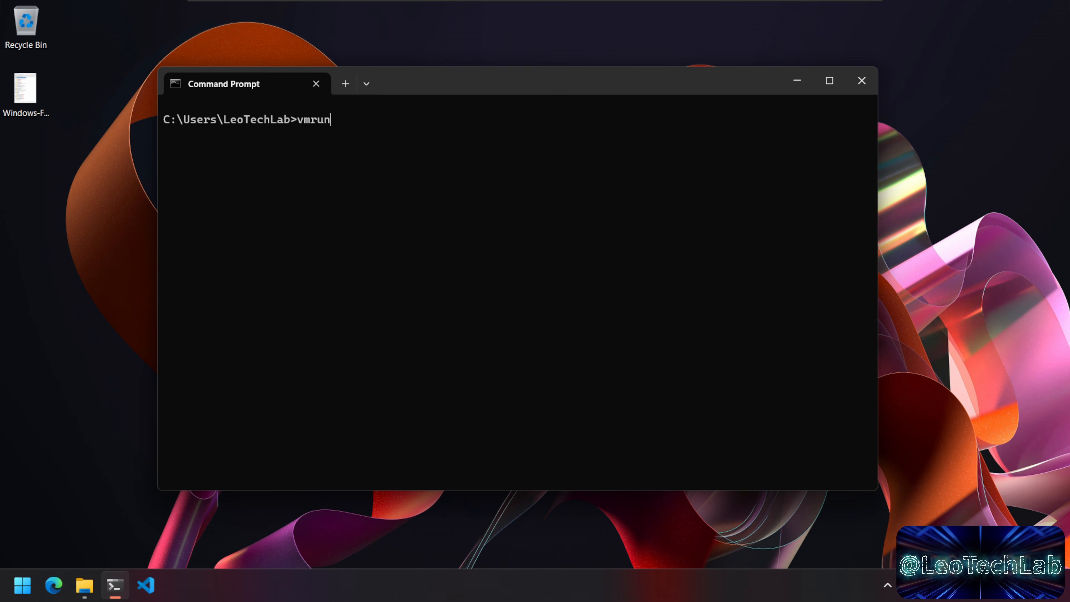
text( list)
key(Return)
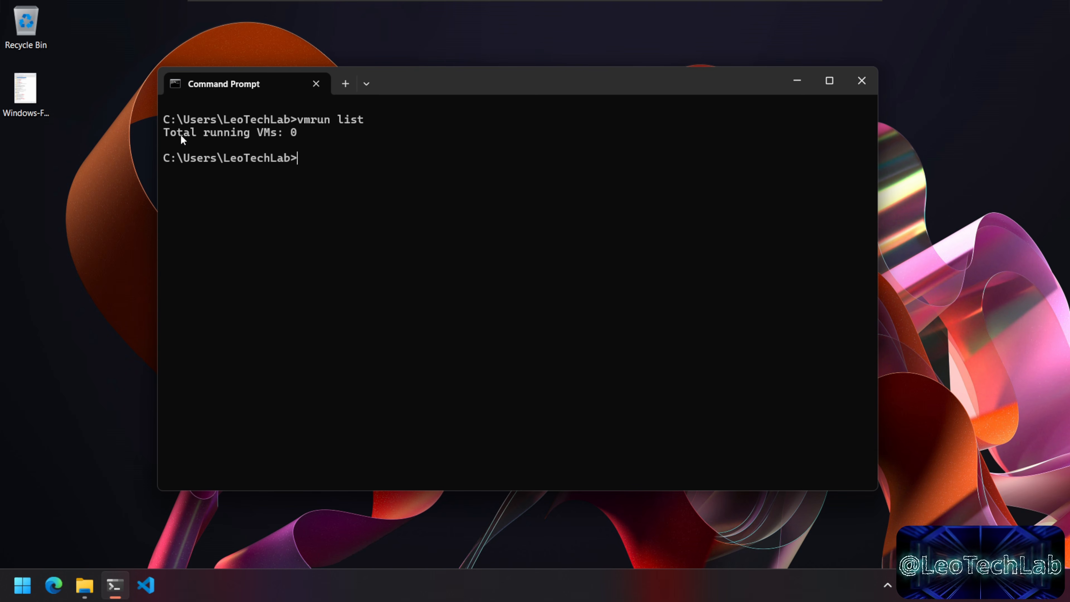
drag(169, 132, 307, 137)
click(318, 141)
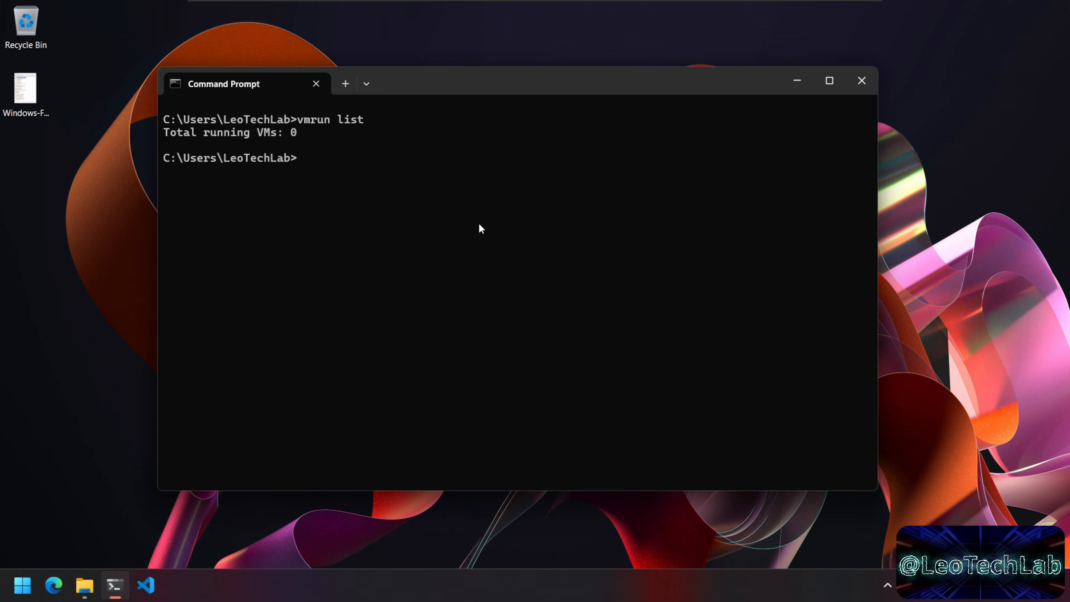
Step: Run vmrun -T player start on c:\VMs\Ubuntu Server\Ubuntu Server.vmx with nogui
text(vmrun -T )
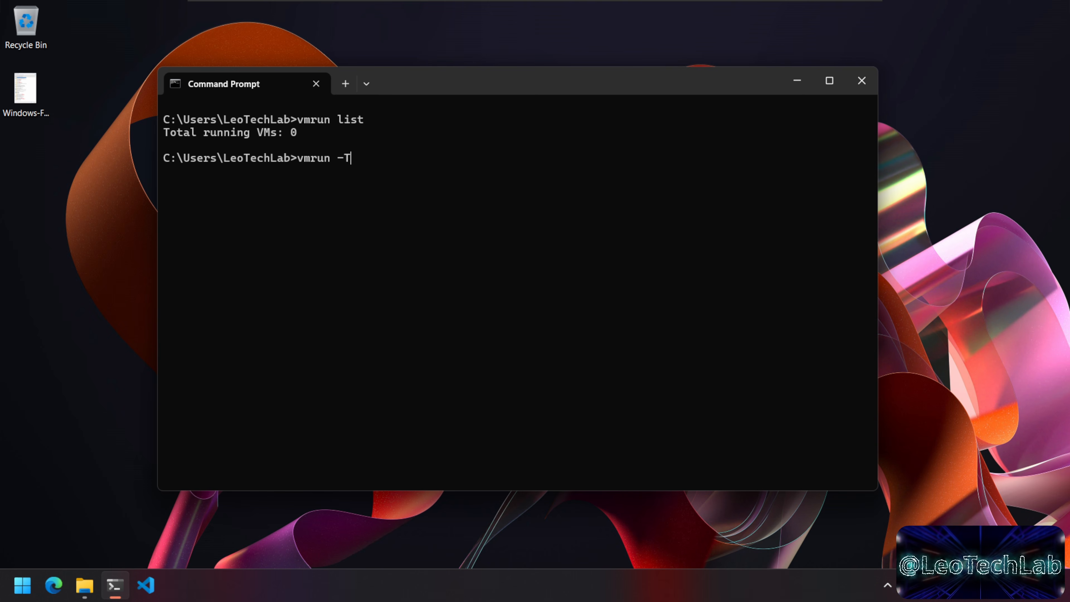
text(player st)
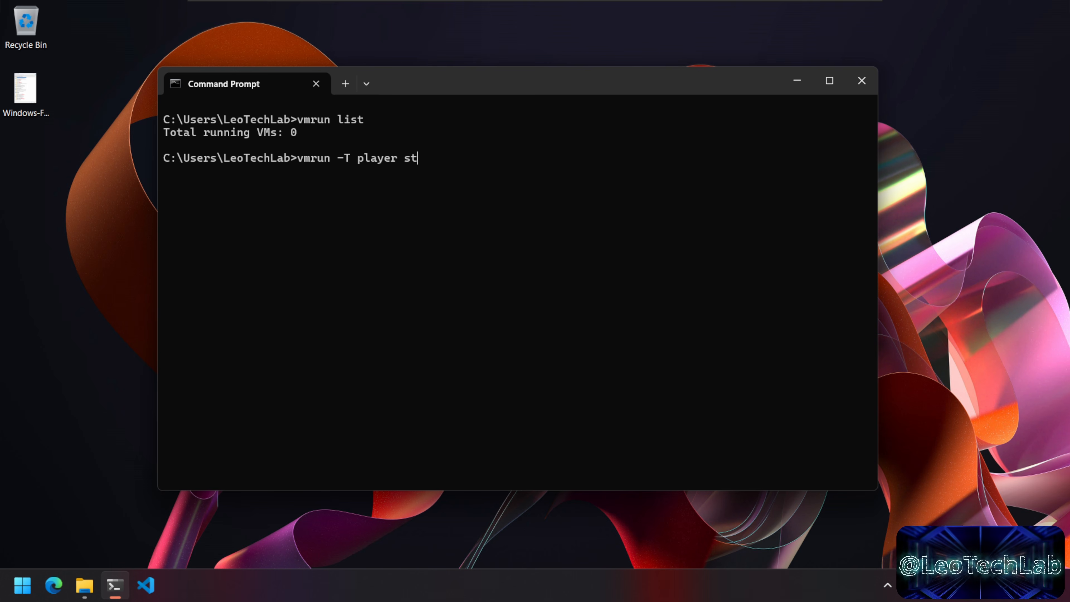
text(art c:\)
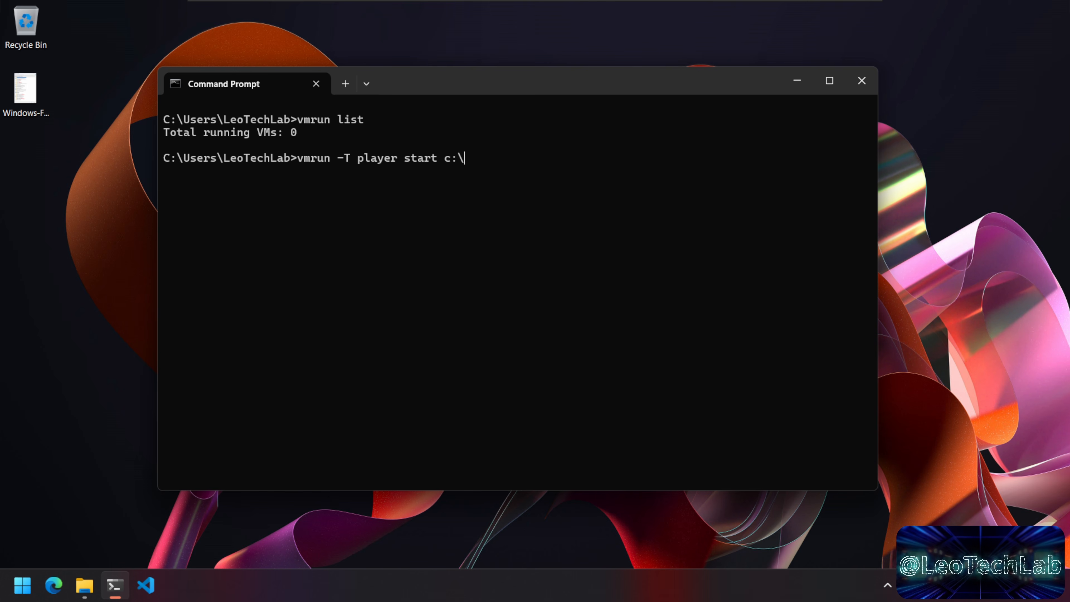
text(vm)
key(Tab)
text(\u)
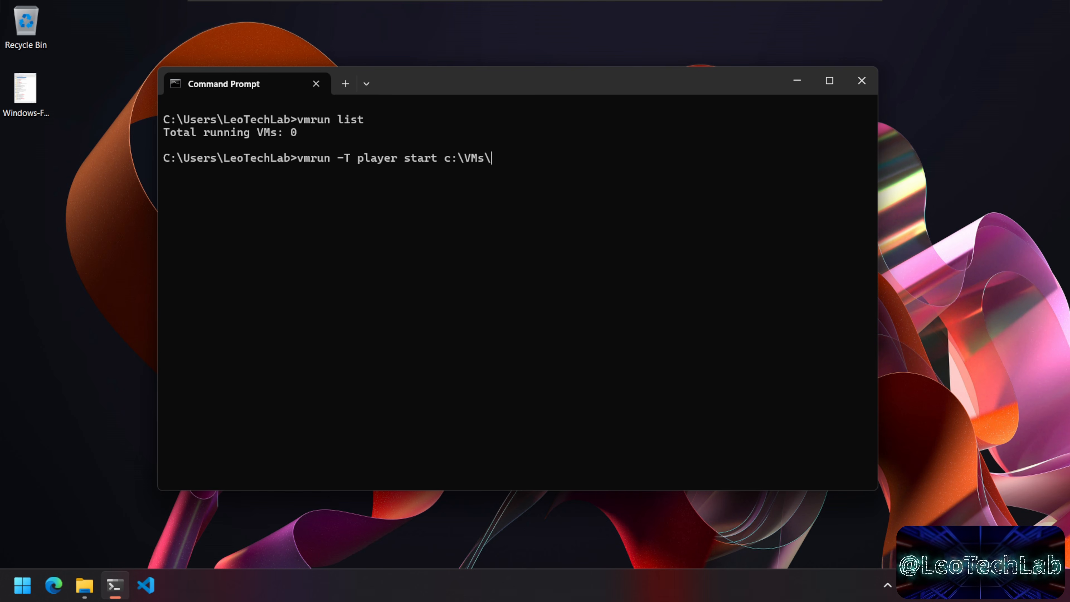
key(Tab)
text(\ub)
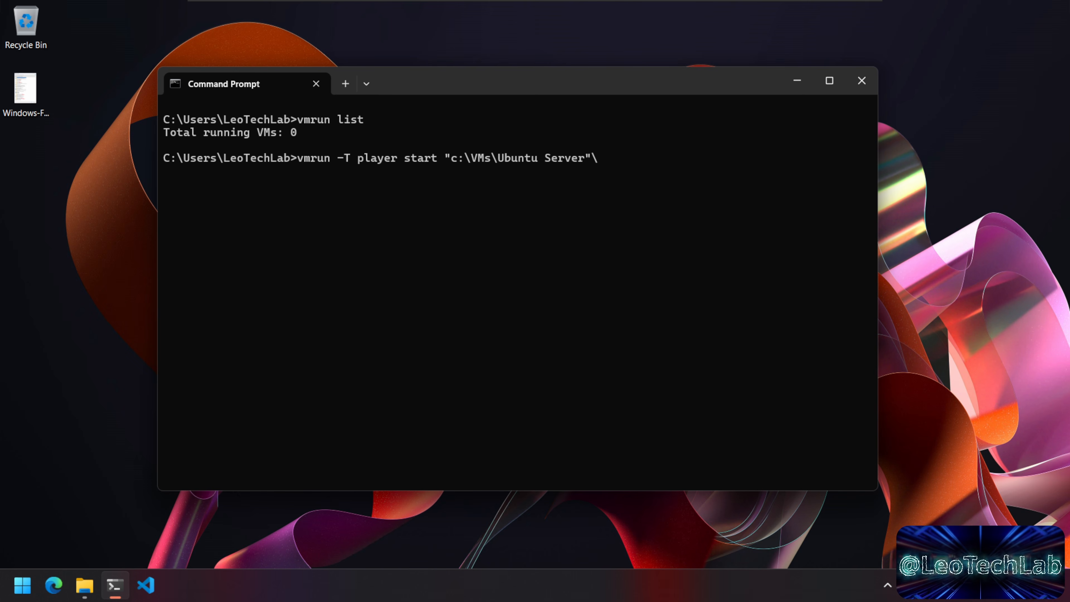
key(Tab)
key(Tab)
key(Tab)
key(Tab)
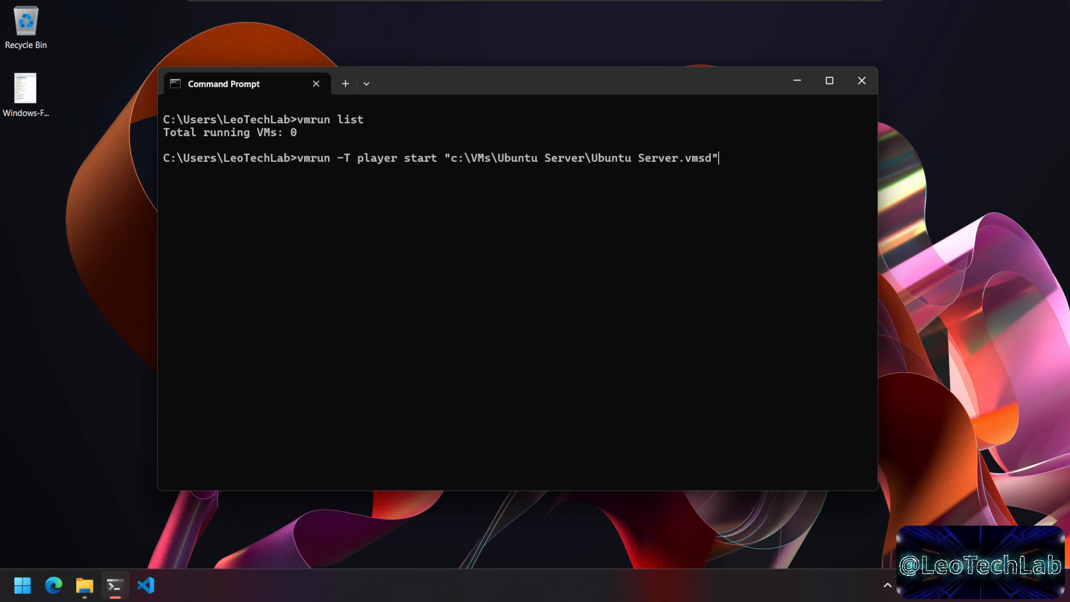
text(n)
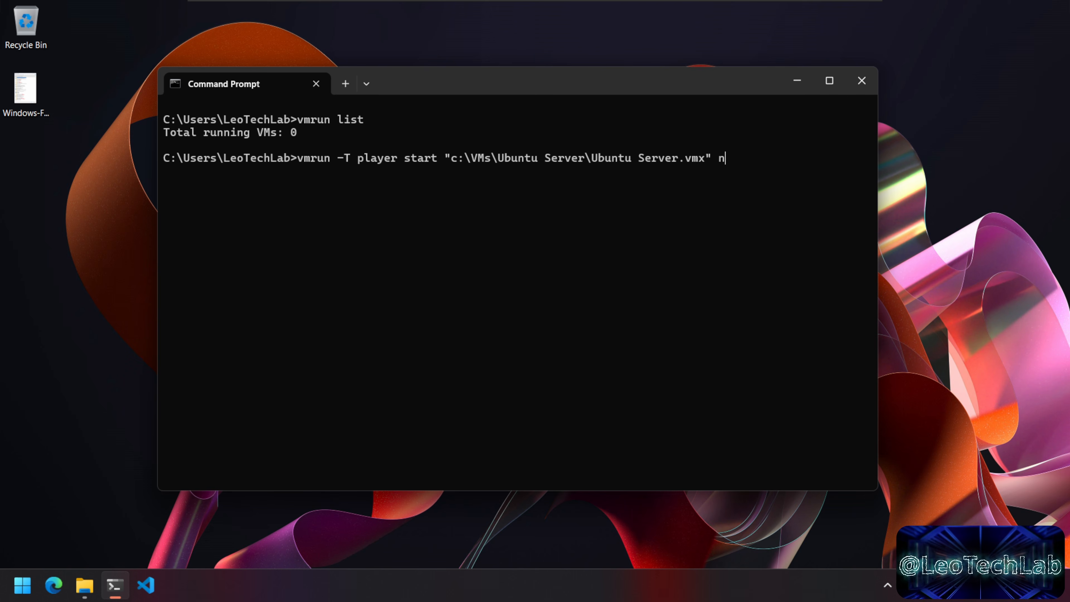
text(ogui)
key(Return)
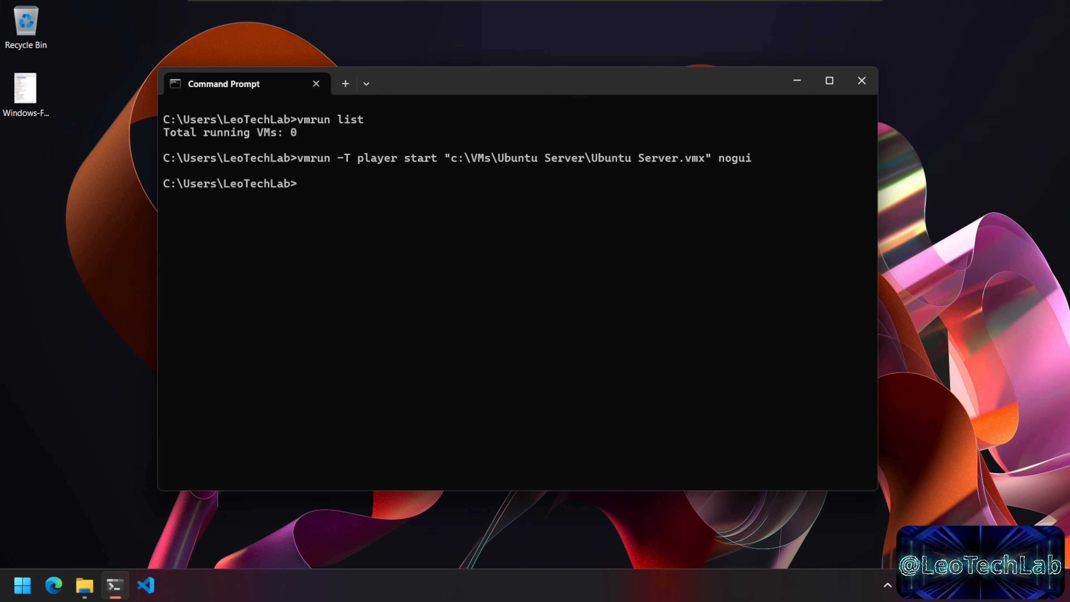
Step: Rerun vmrun list to confirm 1 running VM and copy its .vmx path
key(Up)
key(Up)
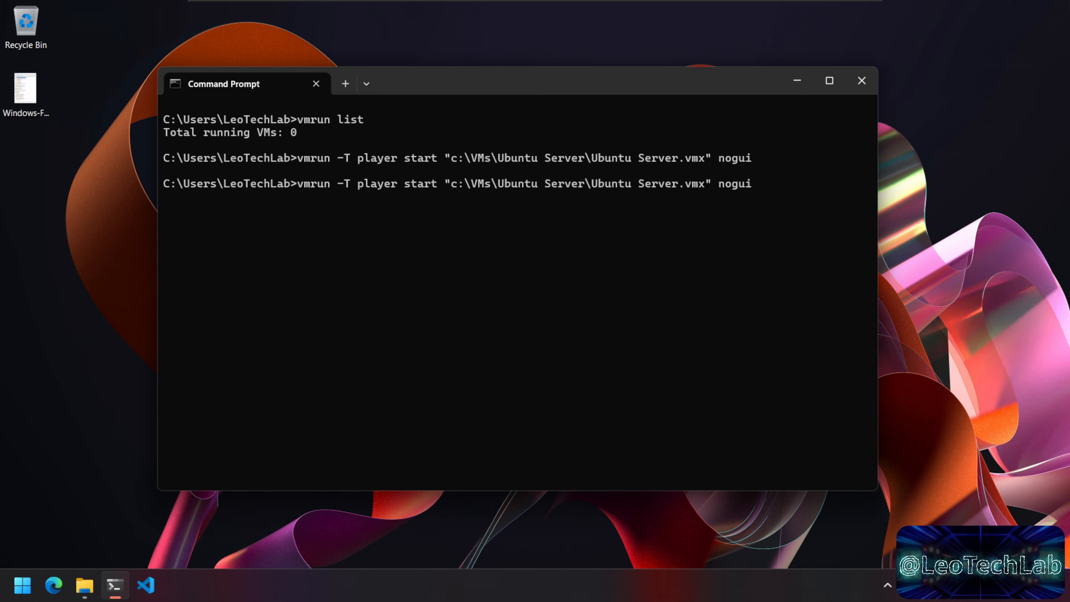
key(Return)
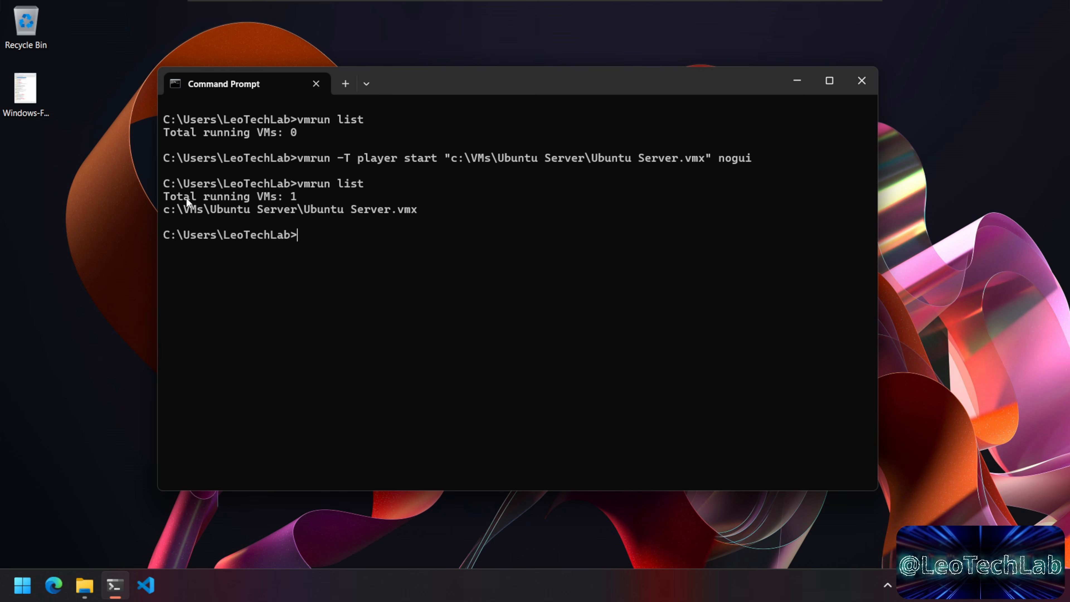
drag(170, 197, 291, 197)
drag(167, 209, 423, 210)
right_click(493, 220)
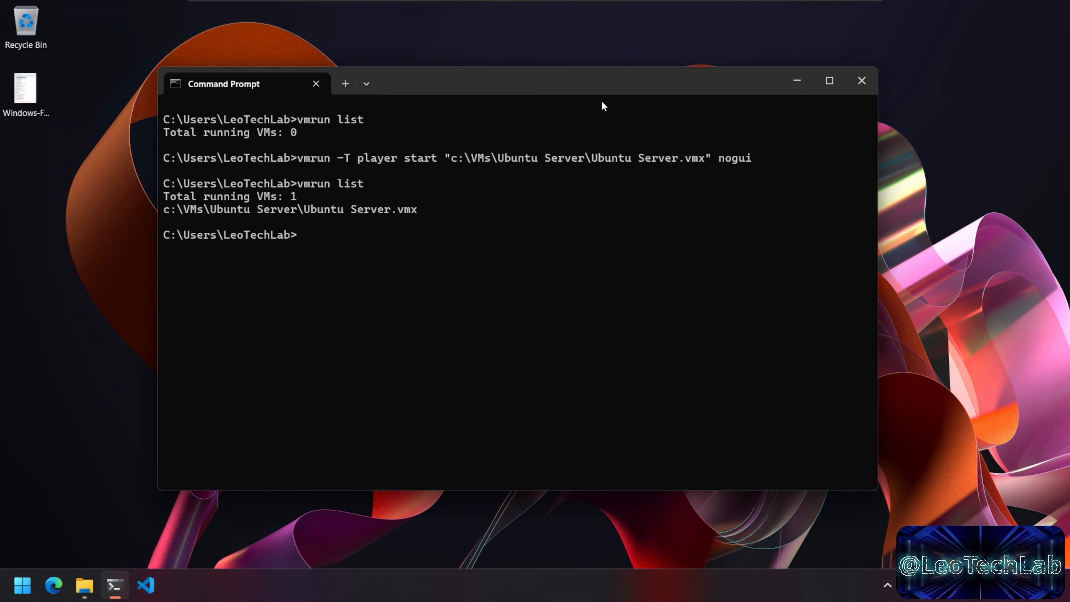
drag(622, 83, 598, 86)
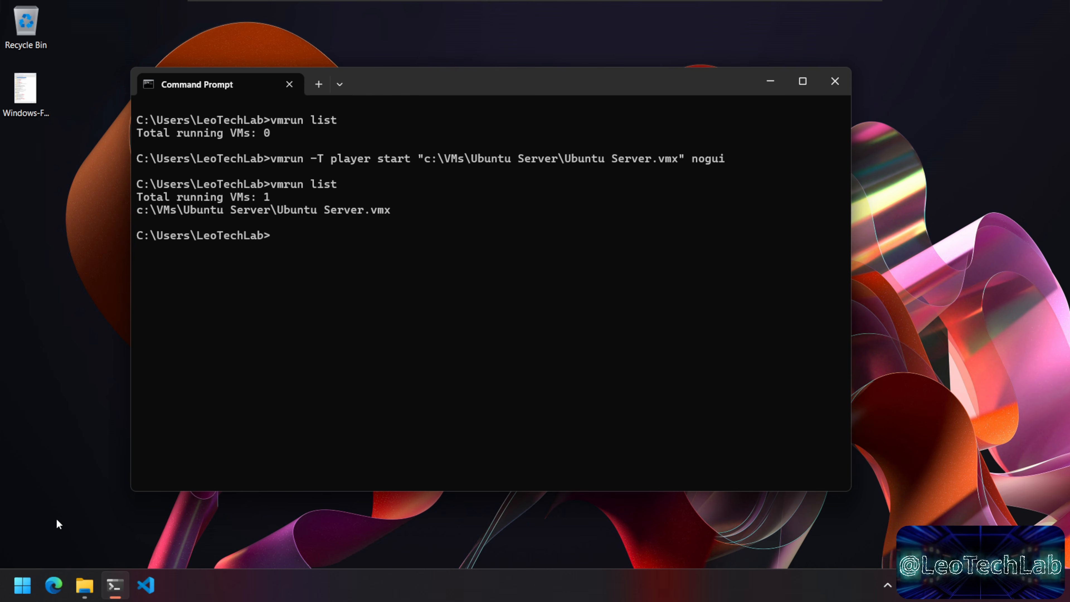
Step: Launch VMware Workstation 17 Player from Start and select the Ubuntu Server VM
click(29, 589)
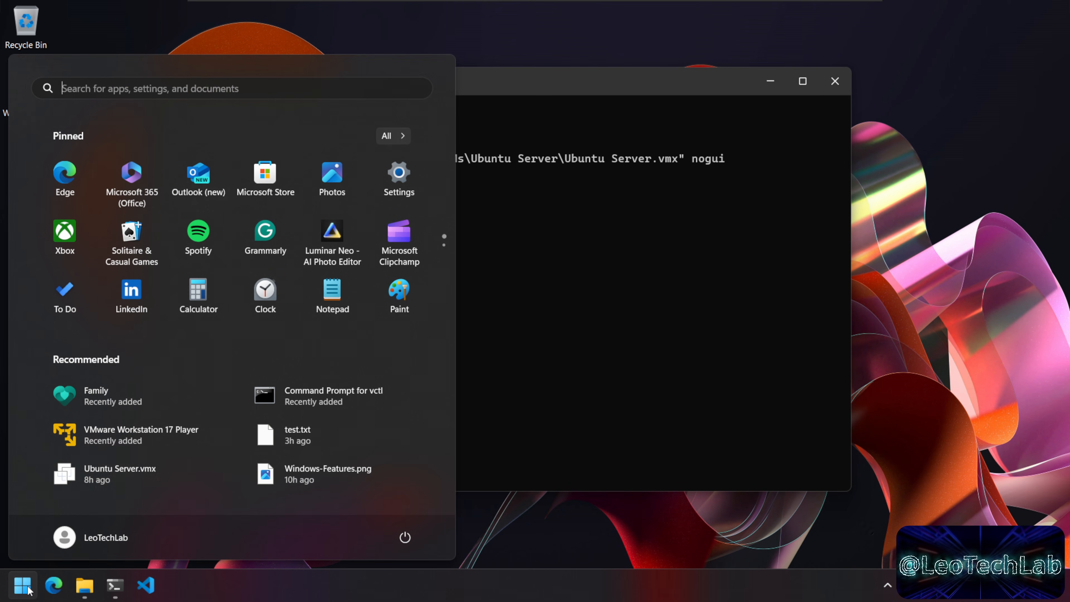
click(161, 440)
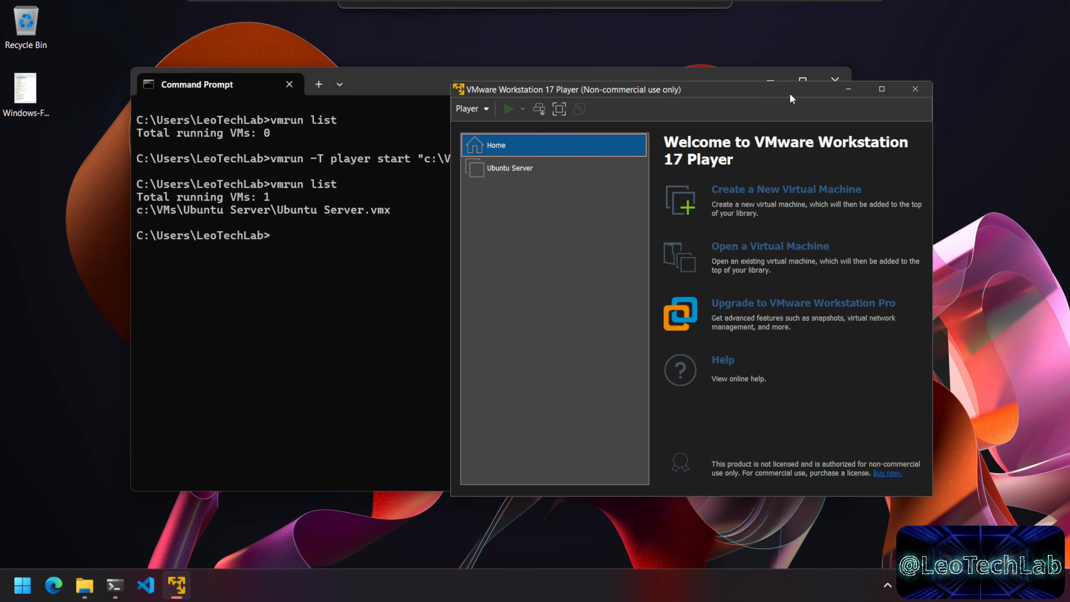
drag(789, 94, 815, 92)
click(558, 167)
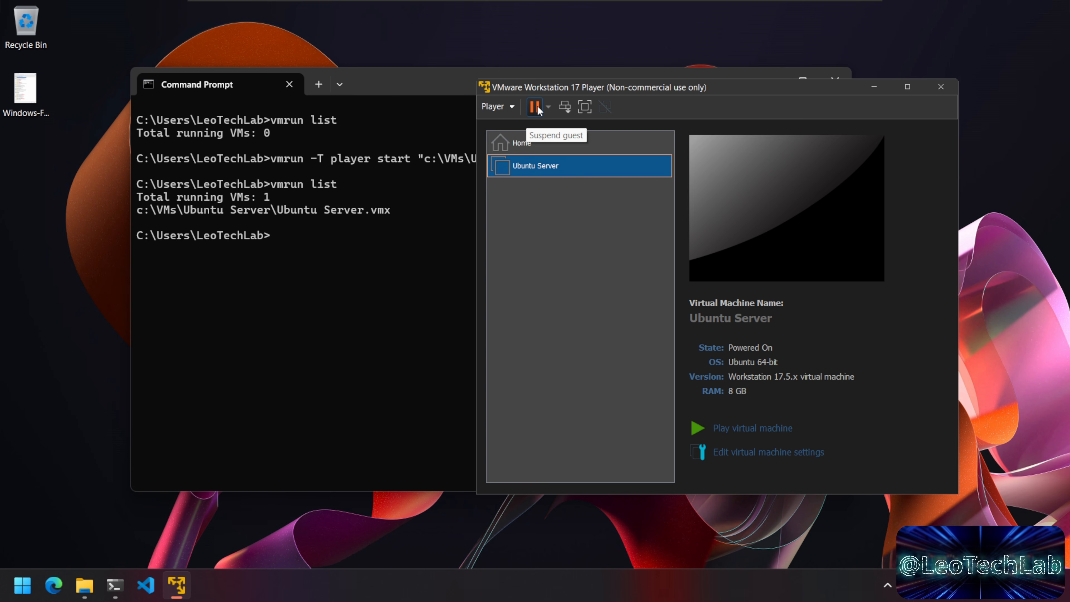
Step: Open the running Ubuntu Server's console, dismiss the Removable Devices notice, and reposition the window
click(762, 429)
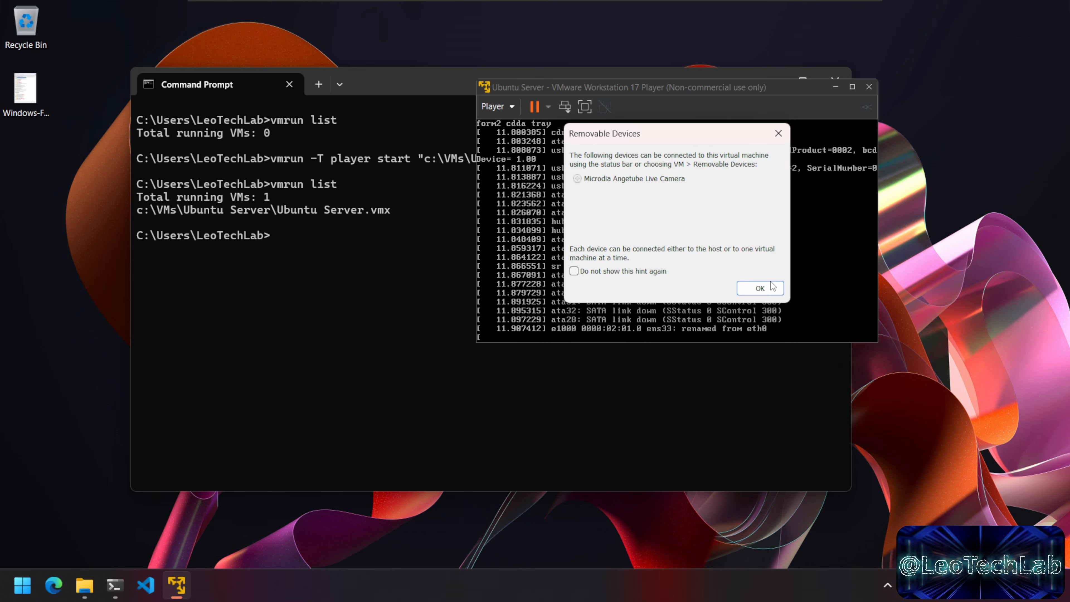
click(768, 291)
drag(781, 92, 727, 50)
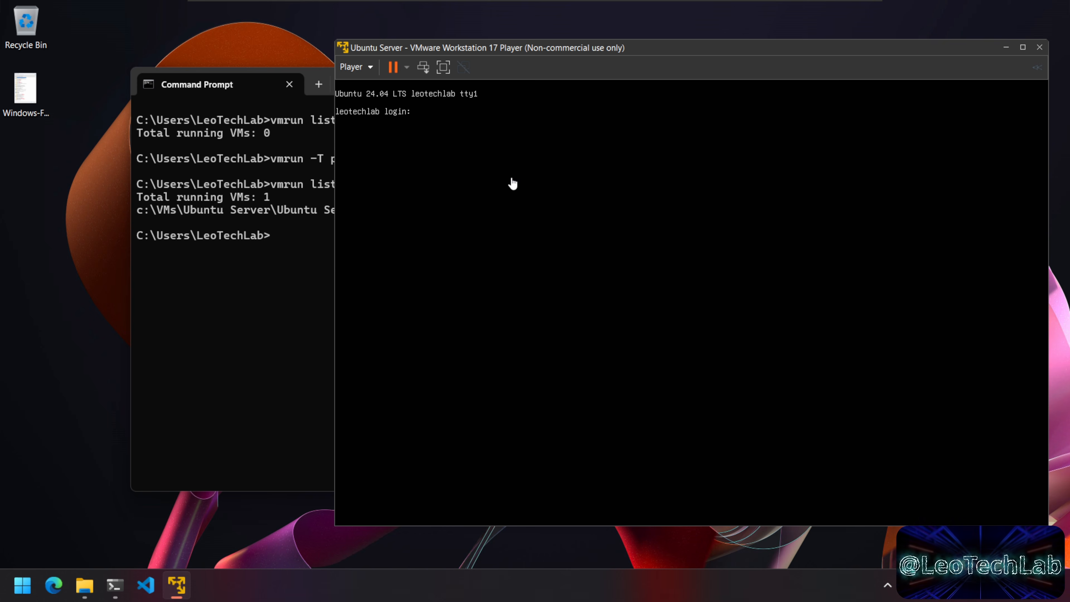
Step: Arrange the Command Prompt and VMware windows so the Ubuntu login prompt stays visible
click(311, 312)
drag(553, 88, 507, 149)
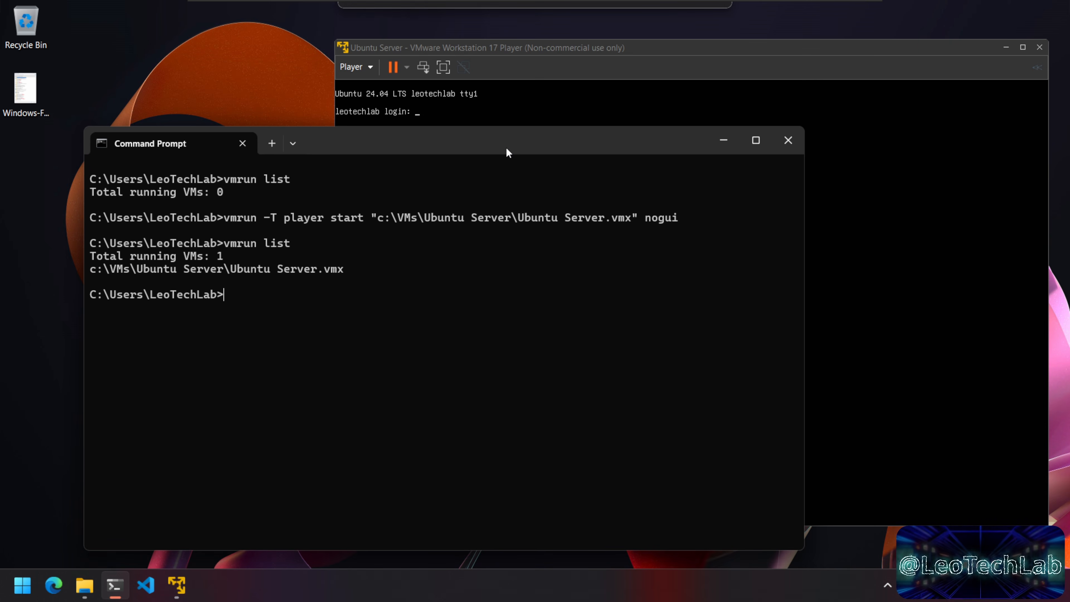
drag(693, 55, 689, 44)
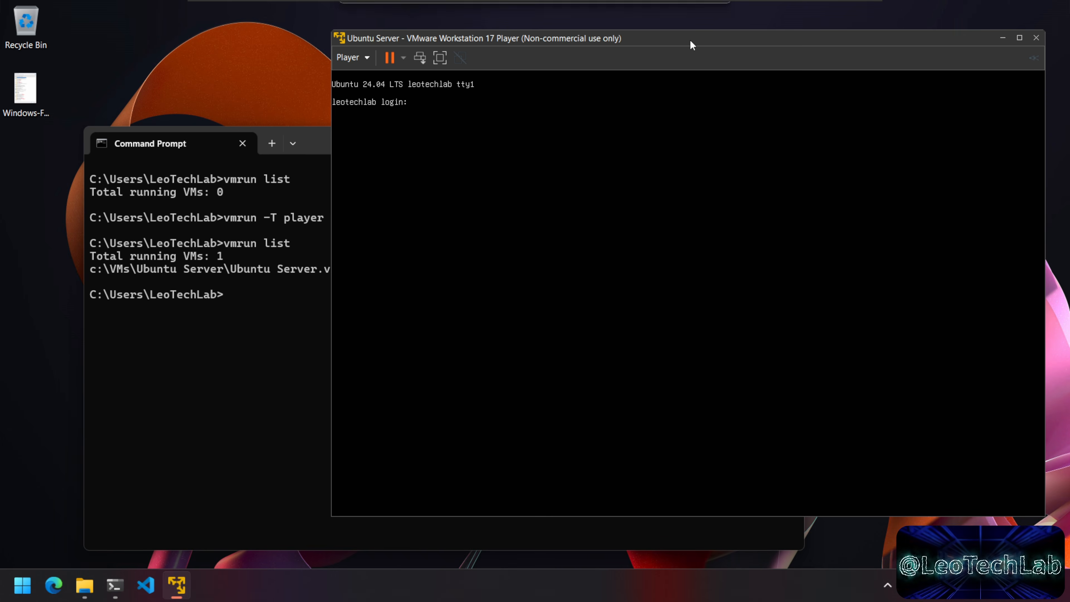
click(461, 146)
drag(488, 148, 497, 137)
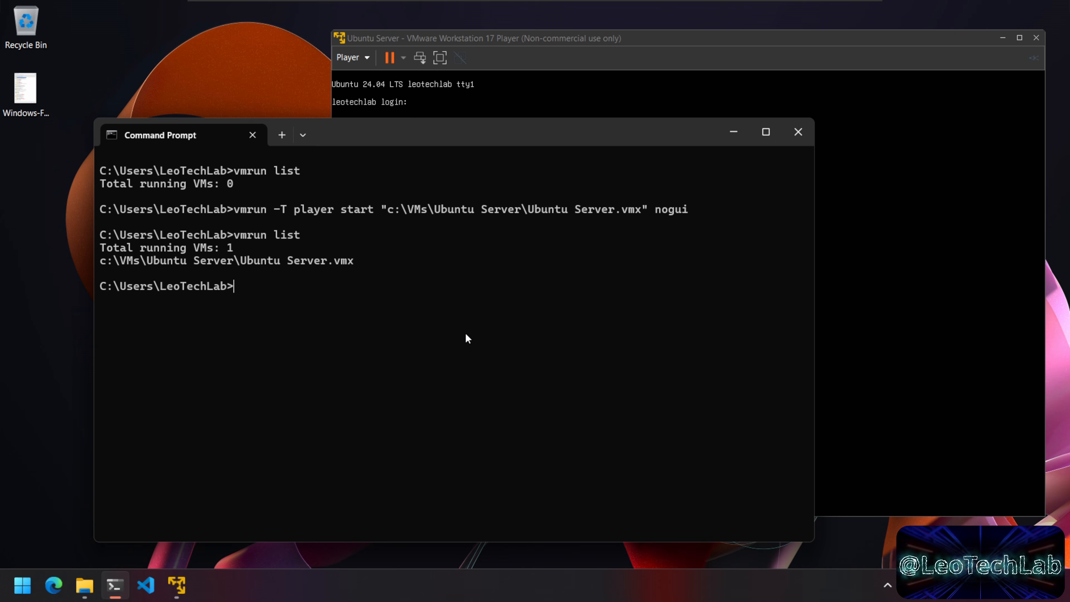
Step: Recall the vmrun start command and change 'start' to 'stop' and 'nogui' to 'soft', unexecuted
key(Up)
key(Up)
key(Home)
key(Right)
key(ctrl+Right)
key(ctrl+Right)
key(ctrl+Right)
key(Delete)
key(Delete)
key(Delete)
key(Delete)
key(Delete)
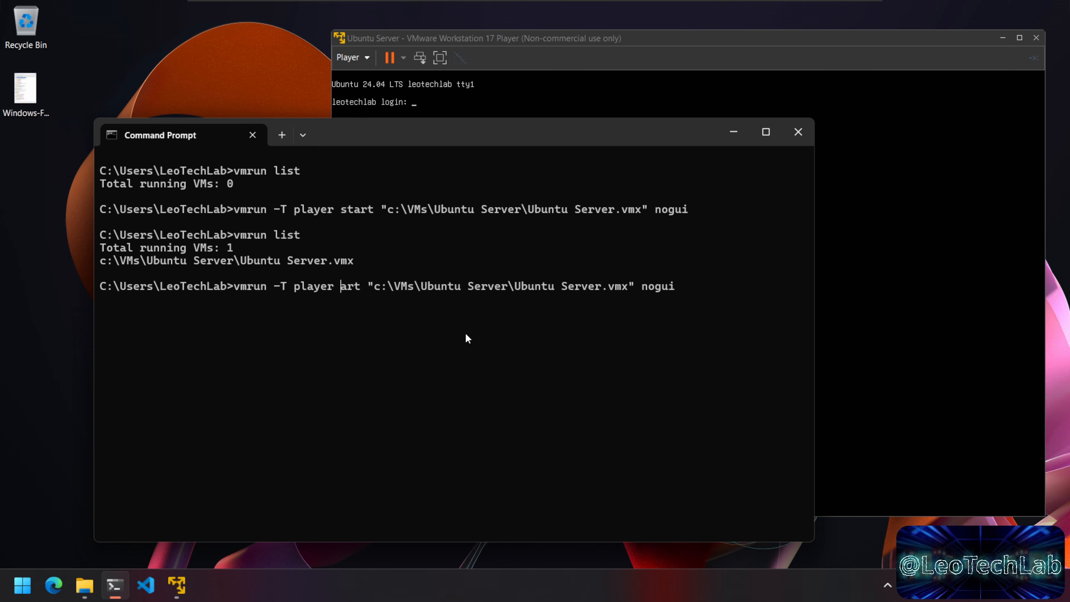
text(stop)
key(End)
key(BackSpace)
key(BackSpace)
key(BackSpace)
key(BackSpace)
key(BackSpace)
text(soft)
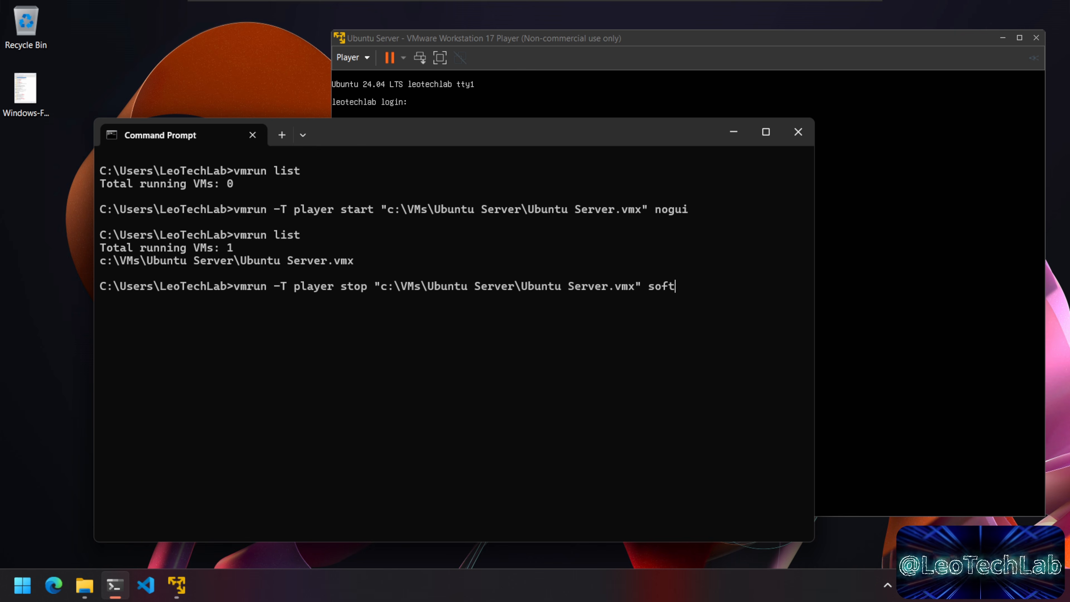
Step: Highlight 'stop' and the VM file path in the edited command, then rearrange the windows
double_click(354, 288)
click(391, 288)
drag(391, 287, 637, 289)
click(534, 286)
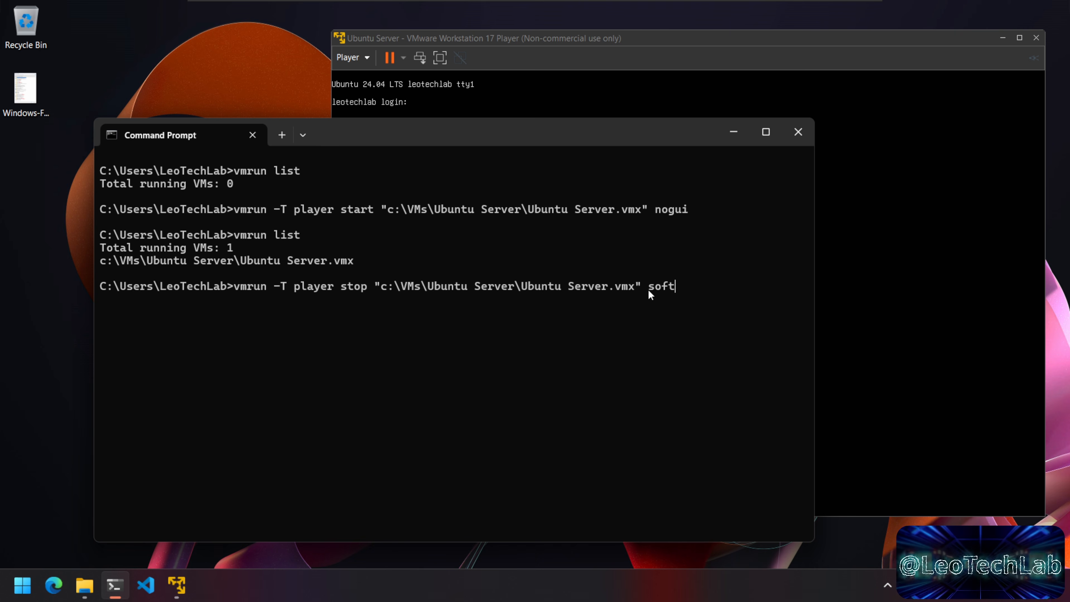
click(695, 314)
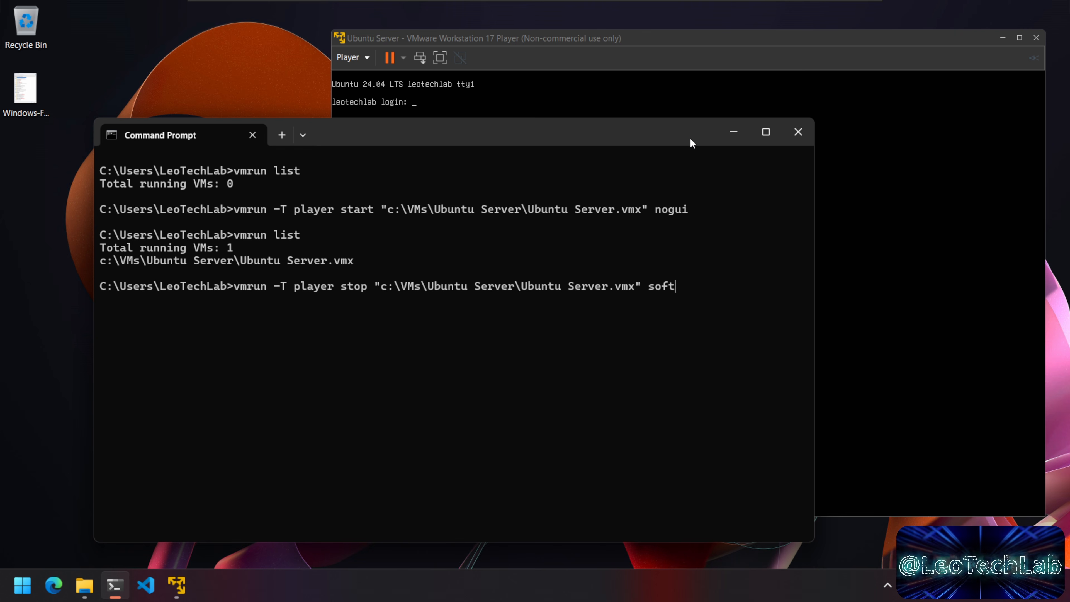
drag(689, 139, 687, 149)
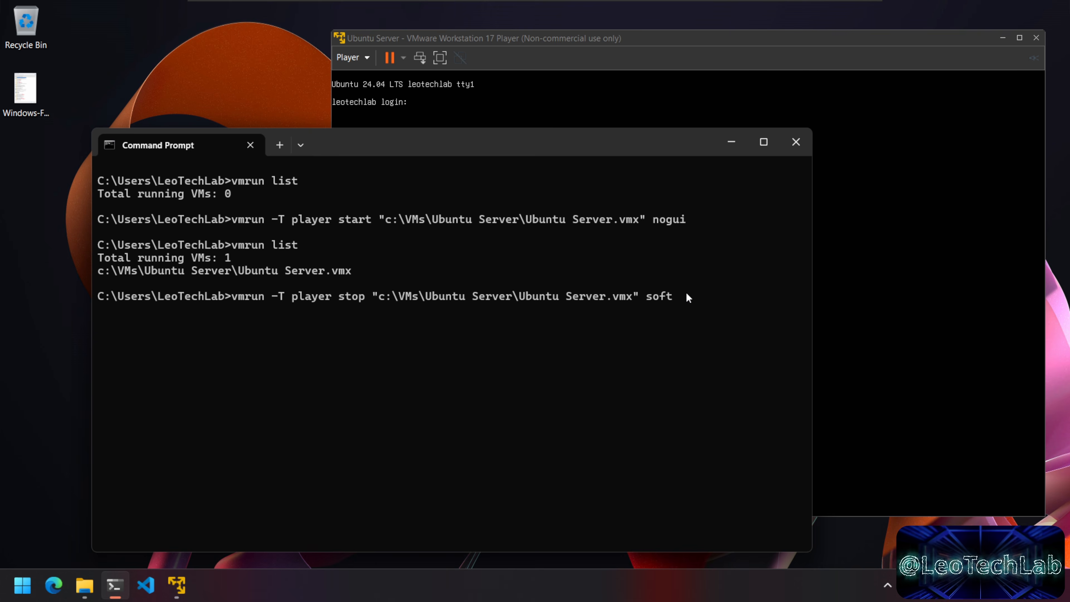
click(756, 46)
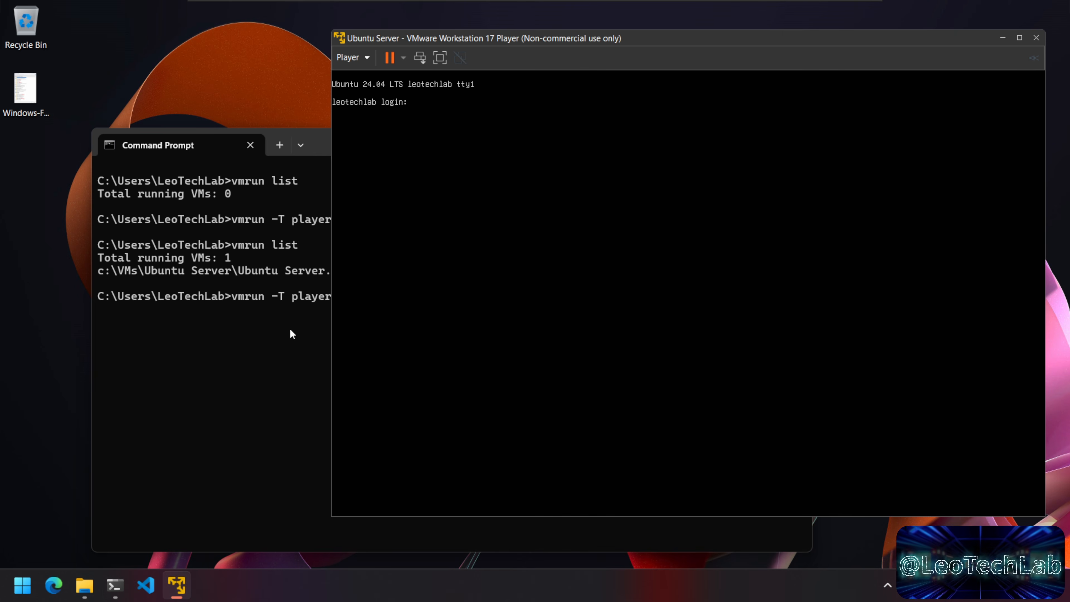
click(310, 322)
click(678, 52)
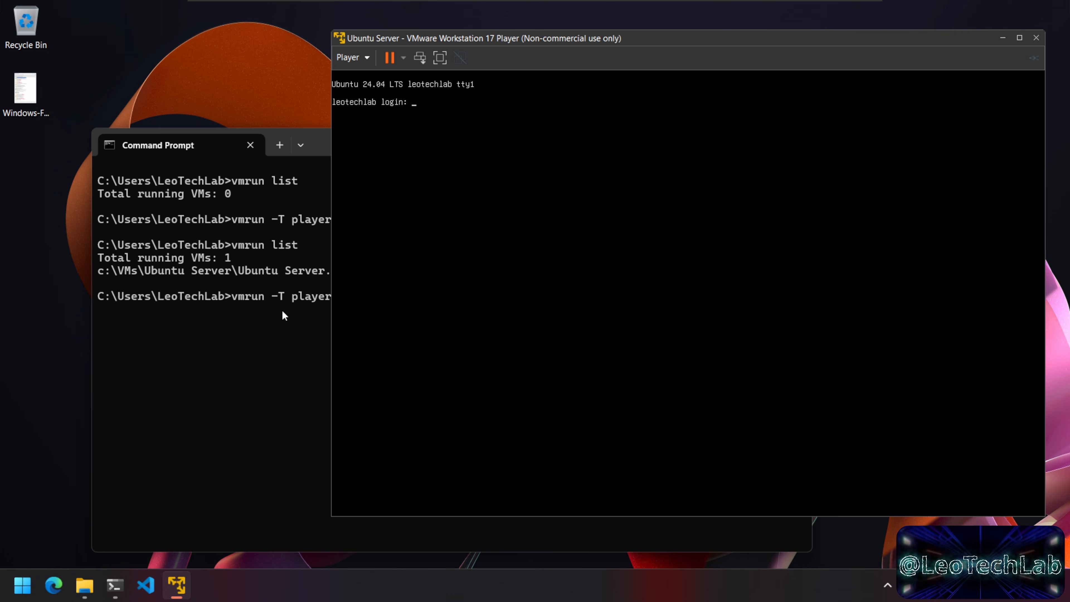
click(259, 330)
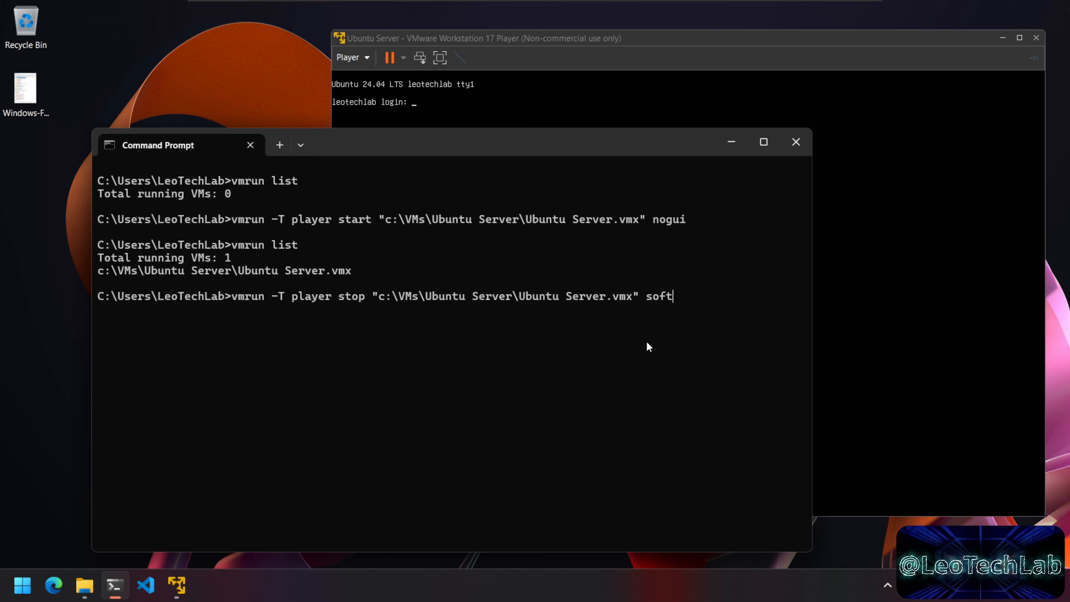
Step: Run the vmrun soft stop command, watch the VM window close, and copy the vmrun start command
key(Return)
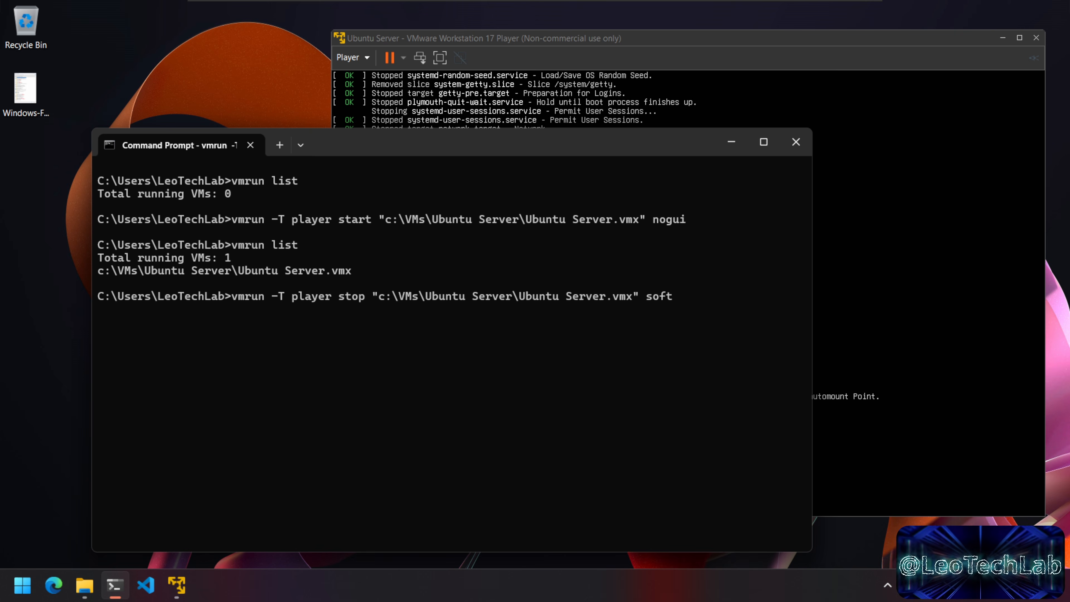
click(776, 44)
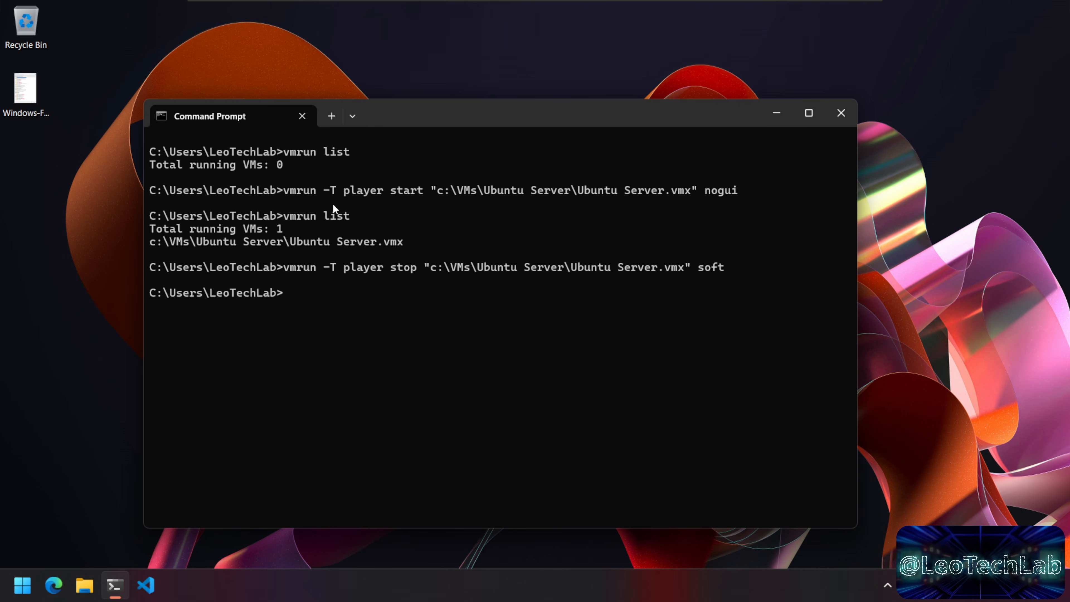
drag(286, 191, 754, 191)
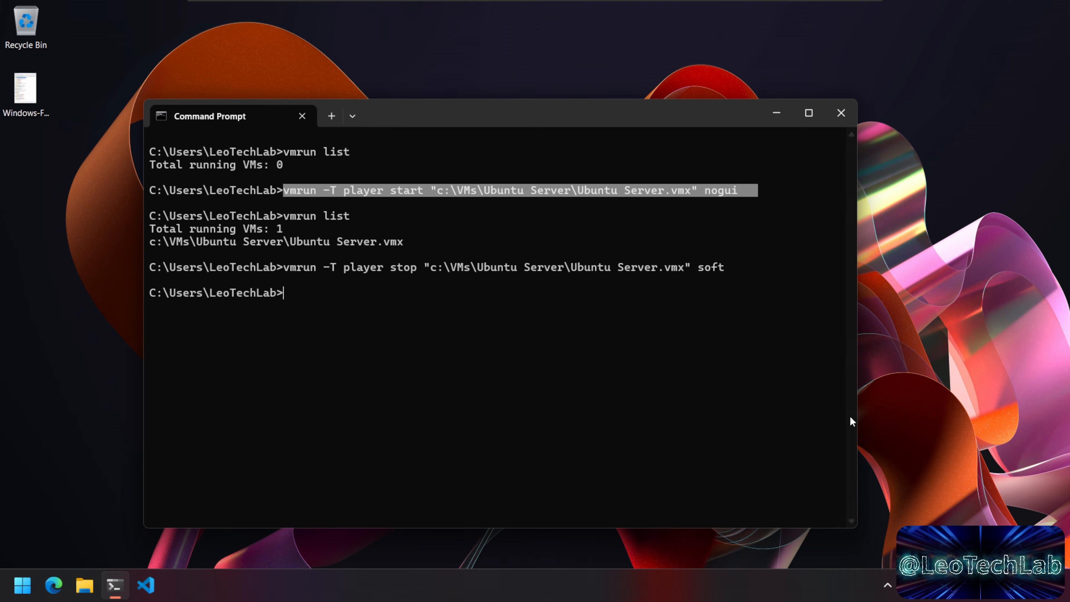
key(ctrl+c)
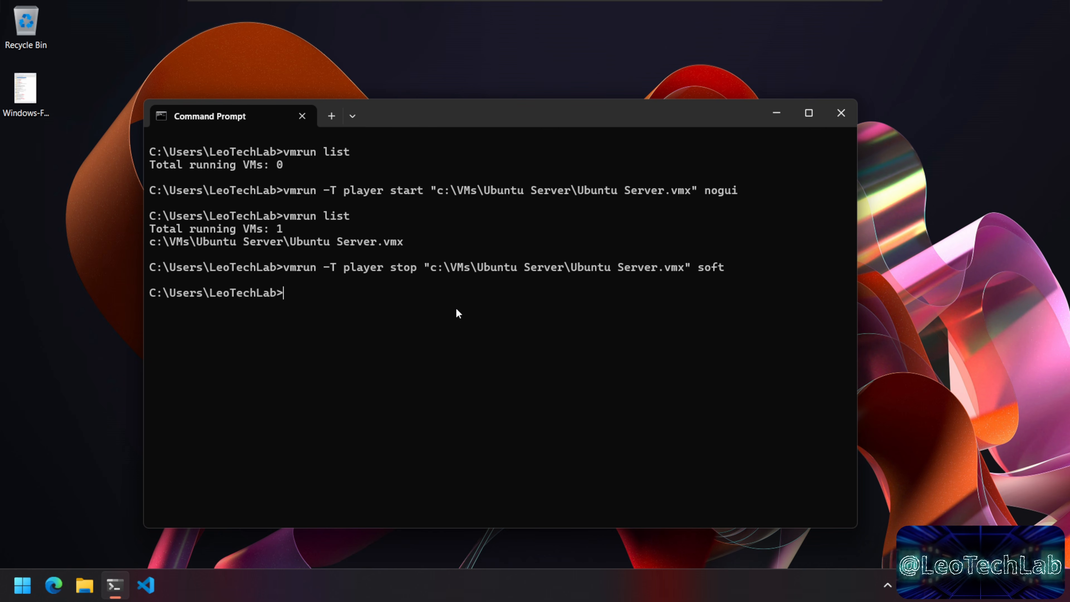
Step: Open C:\VMs in File Explorer and create a new text document there
click(90, 591)
drag(516, 100, 497, 67)
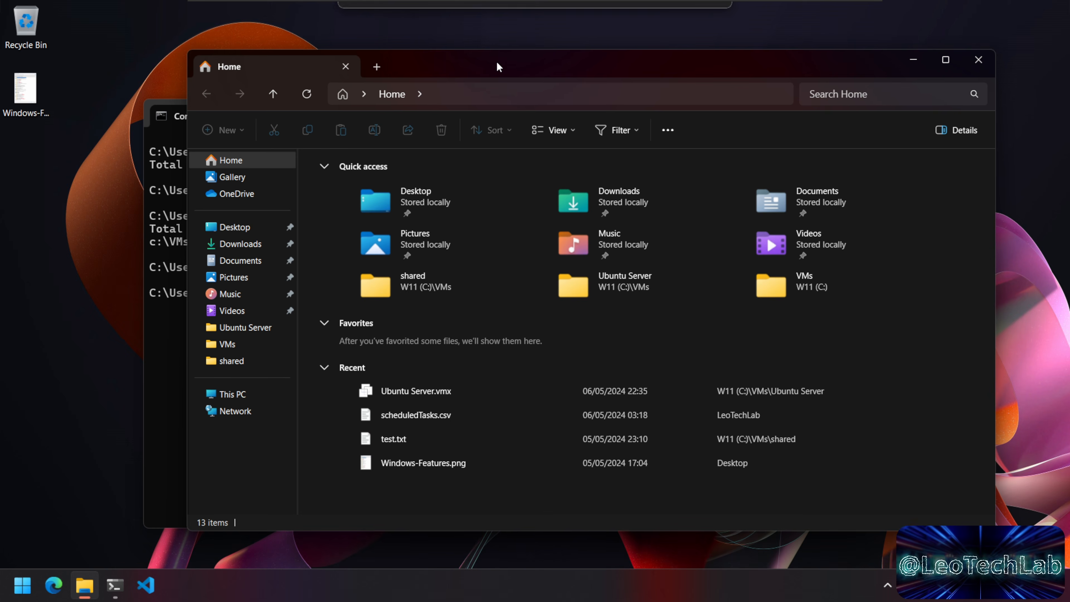
click(233, 394)
double_click(435, 185)
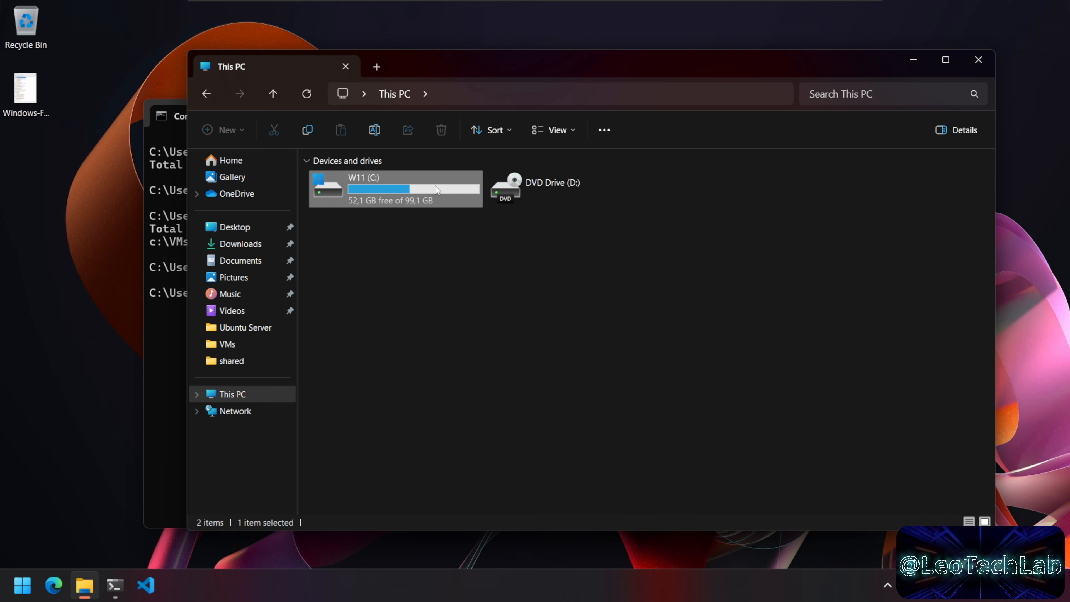
double_click(349, 283)
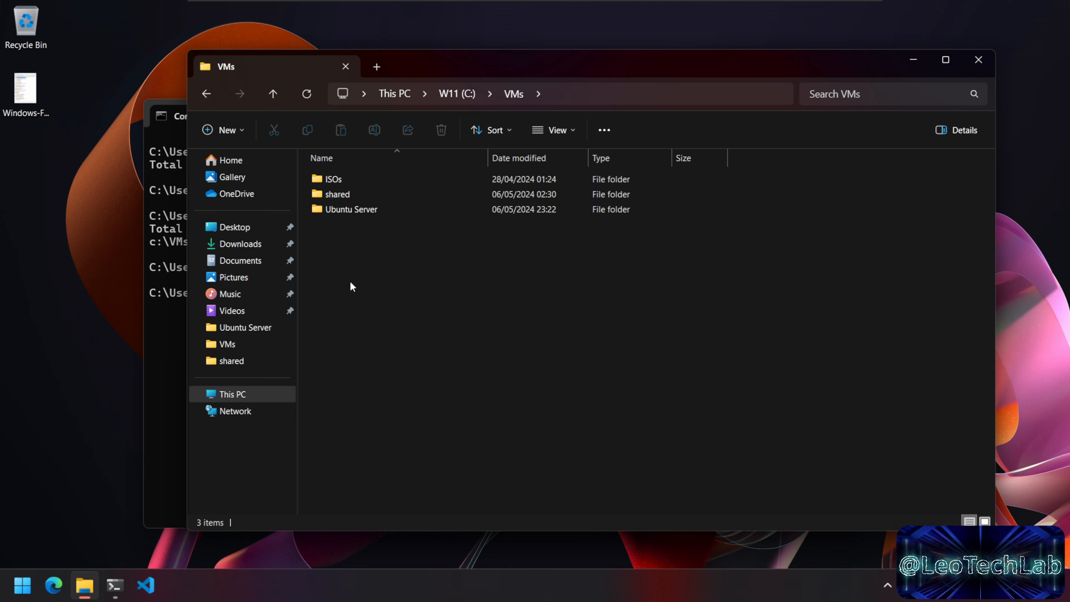
right_click(412, 300)
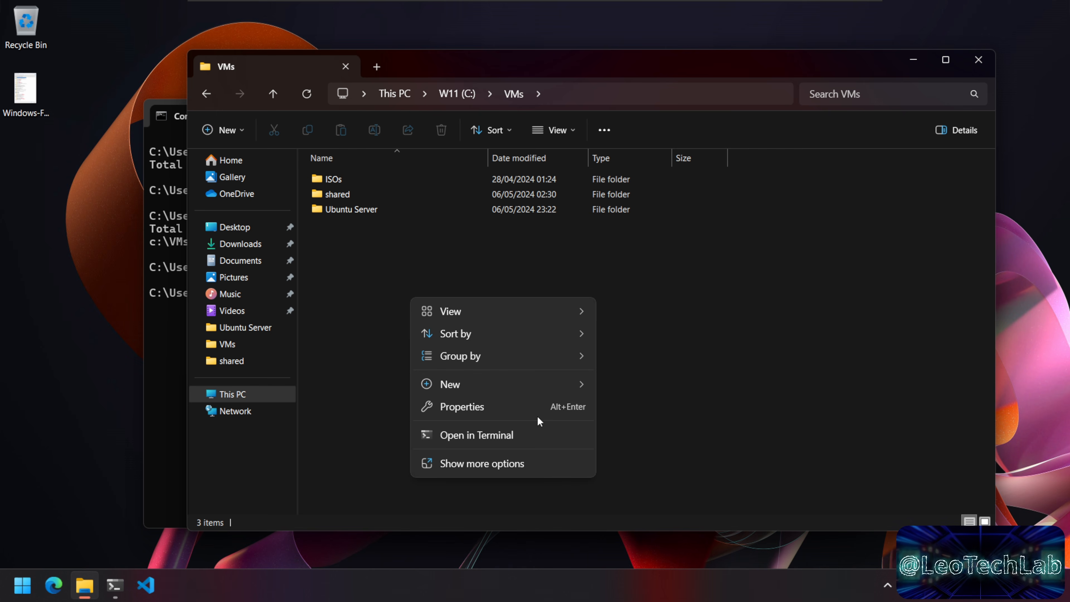
mouse_move(548, 385)
click(696, 452)
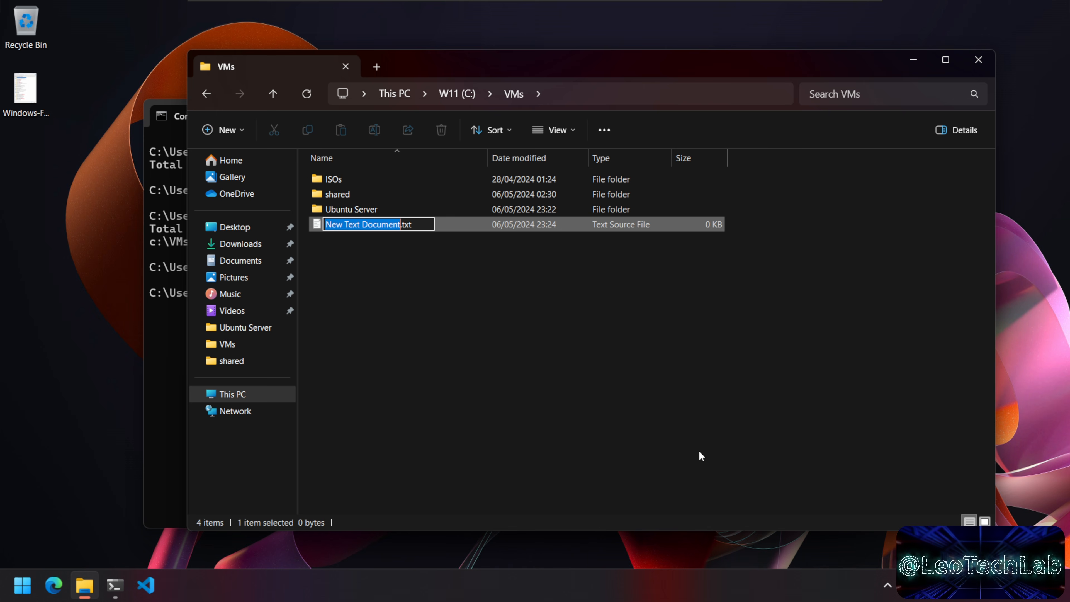
Step: Name the file ubuntu-server-start-on-boot.bat, replacing the .txt extension
text(ubuntu)
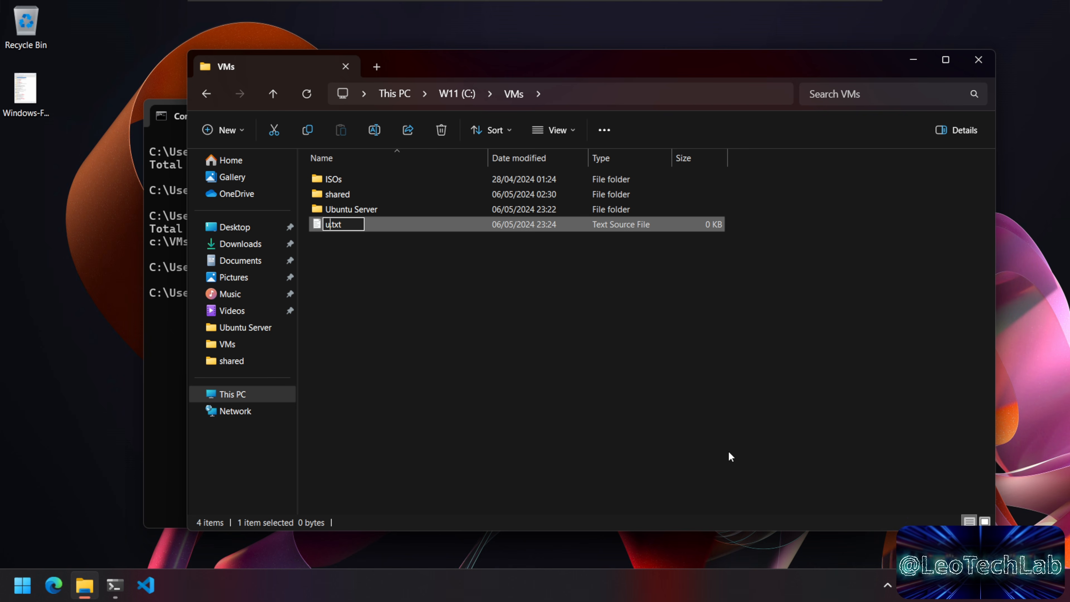
text(-server-)
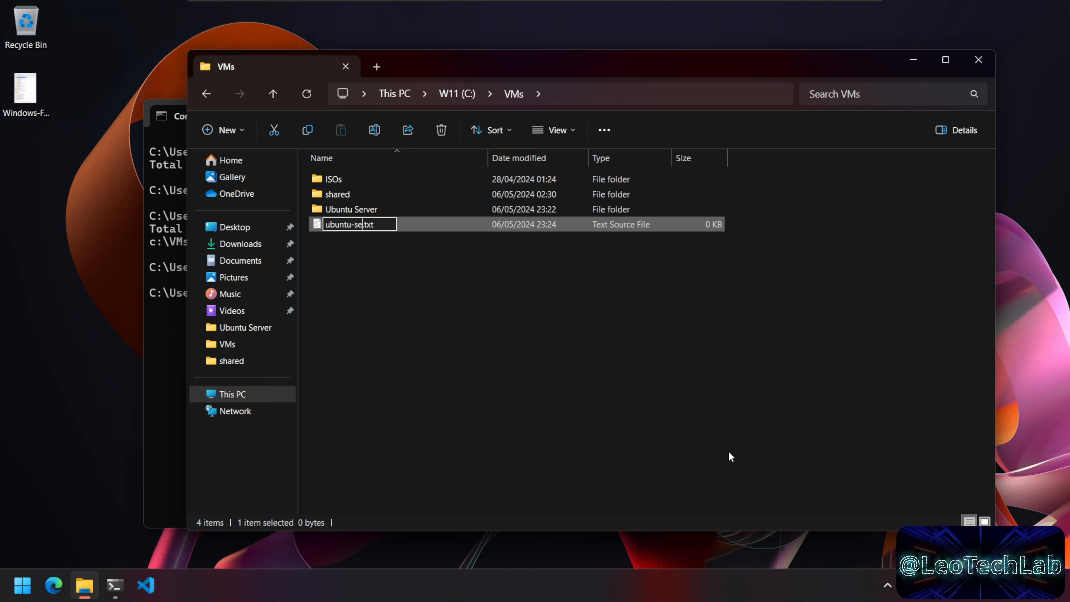
text(start-on-boot)
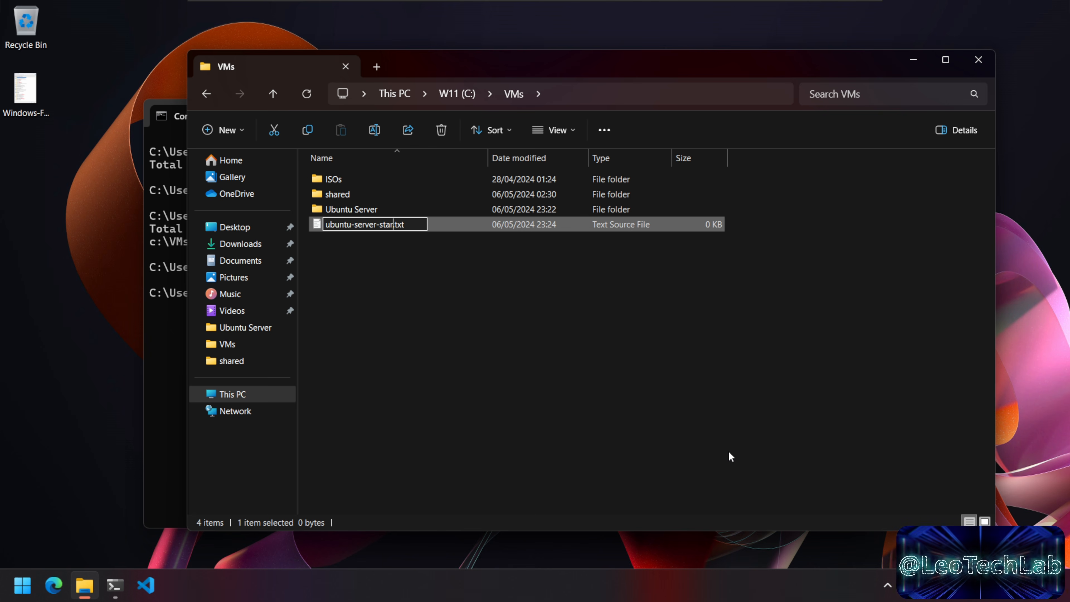
key(BackSpace)
key(BackSpace)
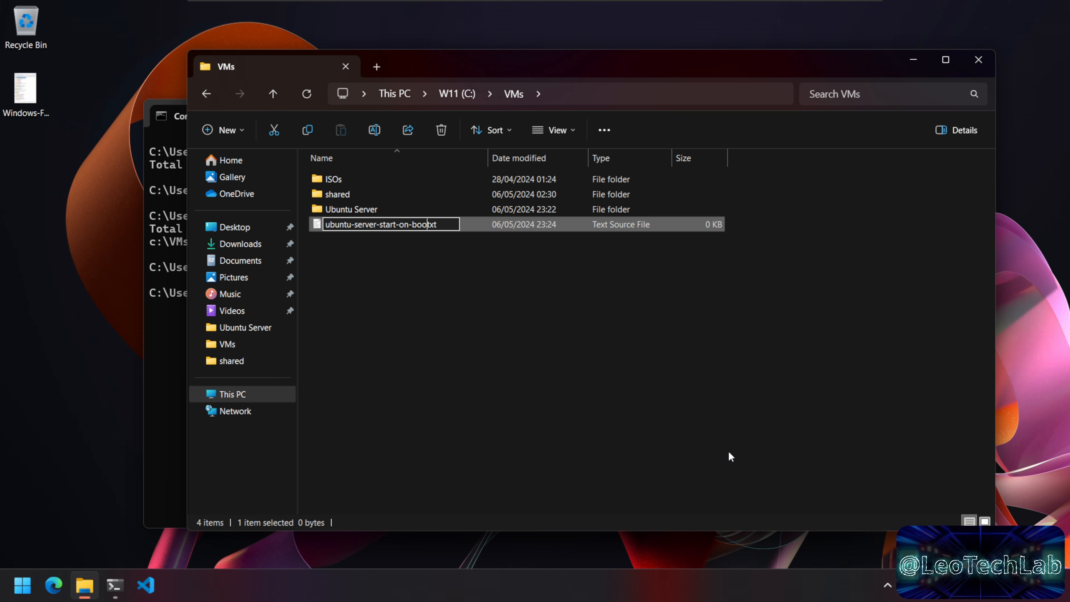
text(ot)
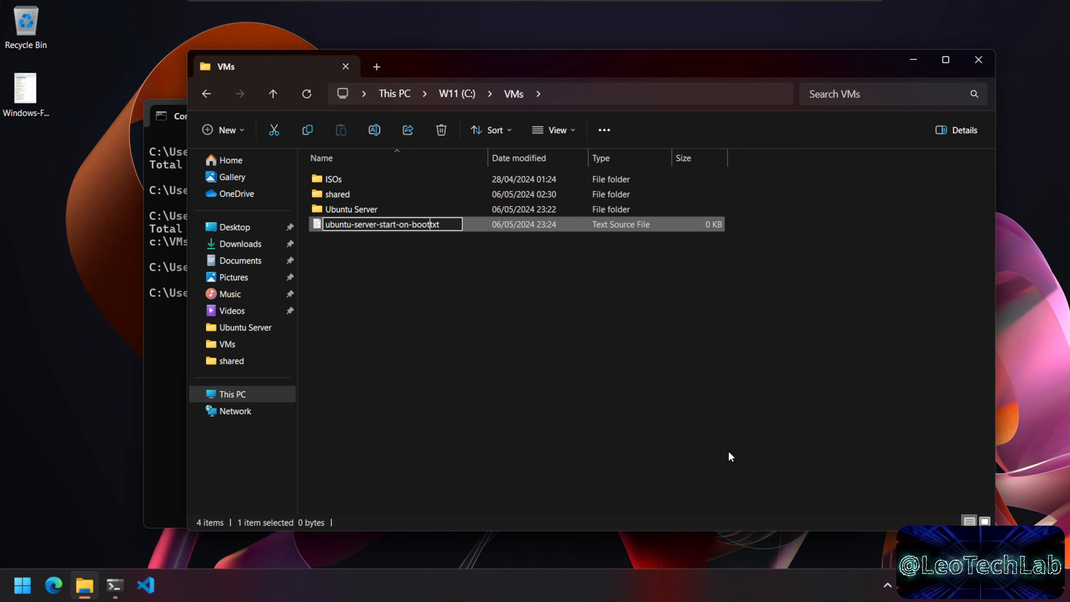
key(Delete)
key(Delete)
key(Delete)
key(Delete)
text(.bat)
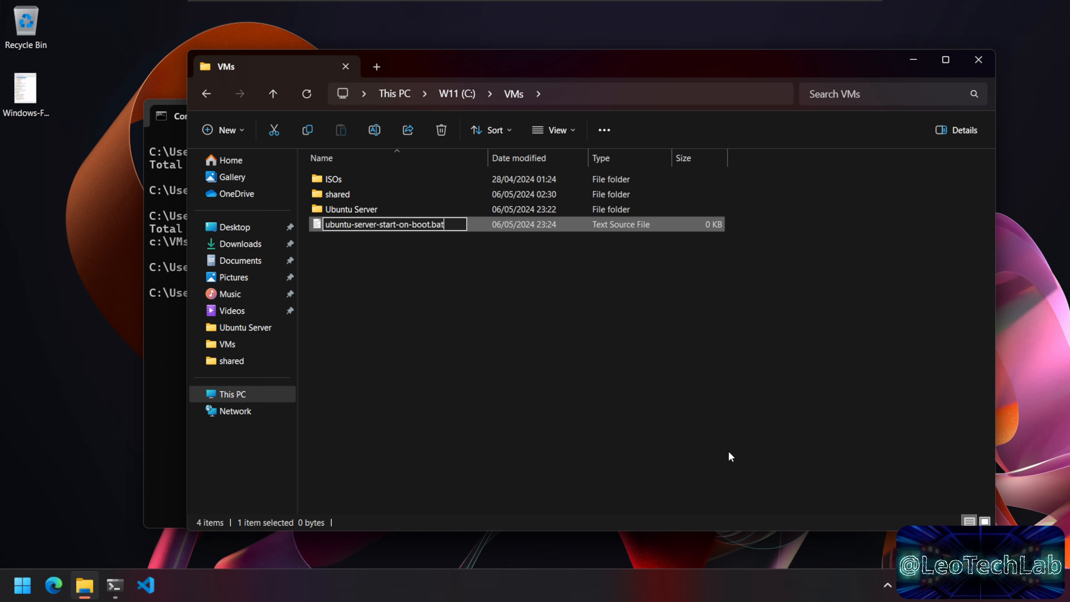
key(Return)
key(Return)
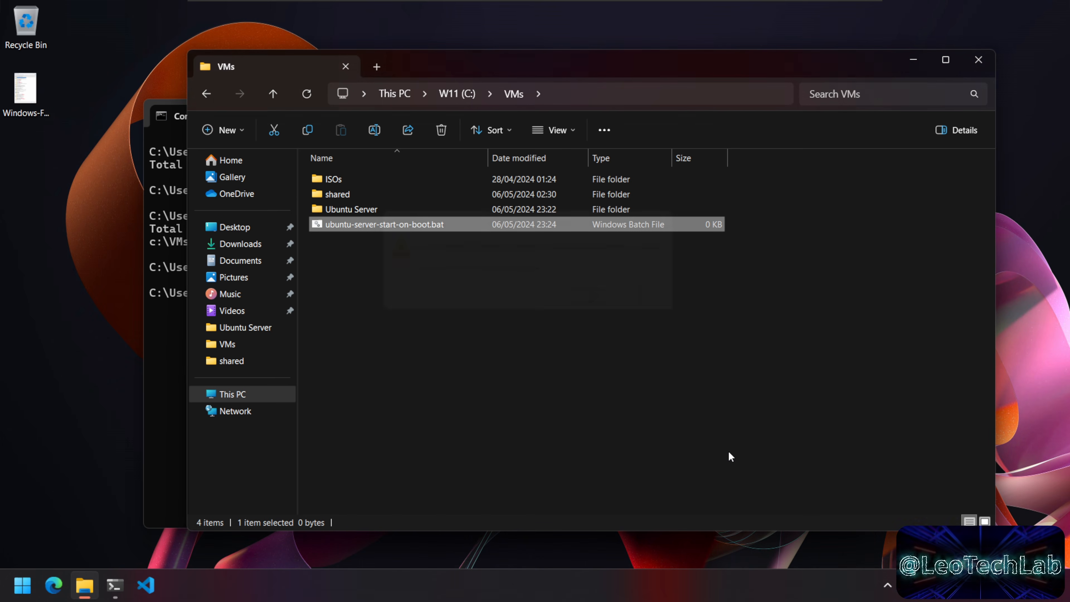
Step: Open ubuntu-server-start-on-boot.bat in Visual Studio Code via Show more options
right_click(430, 228)
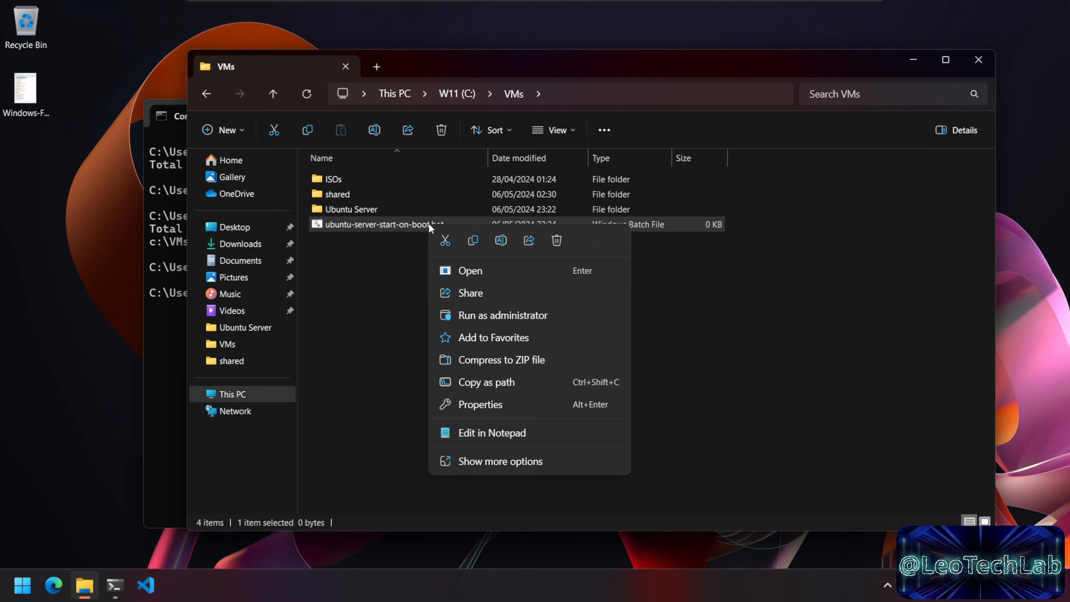
click(534, 462)
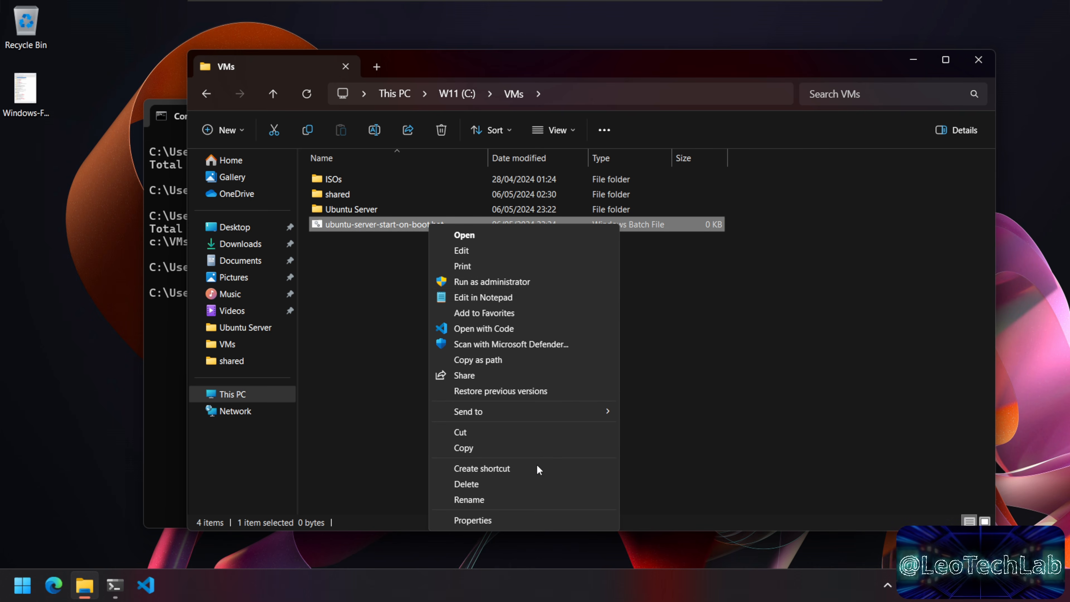
click(543, 327)
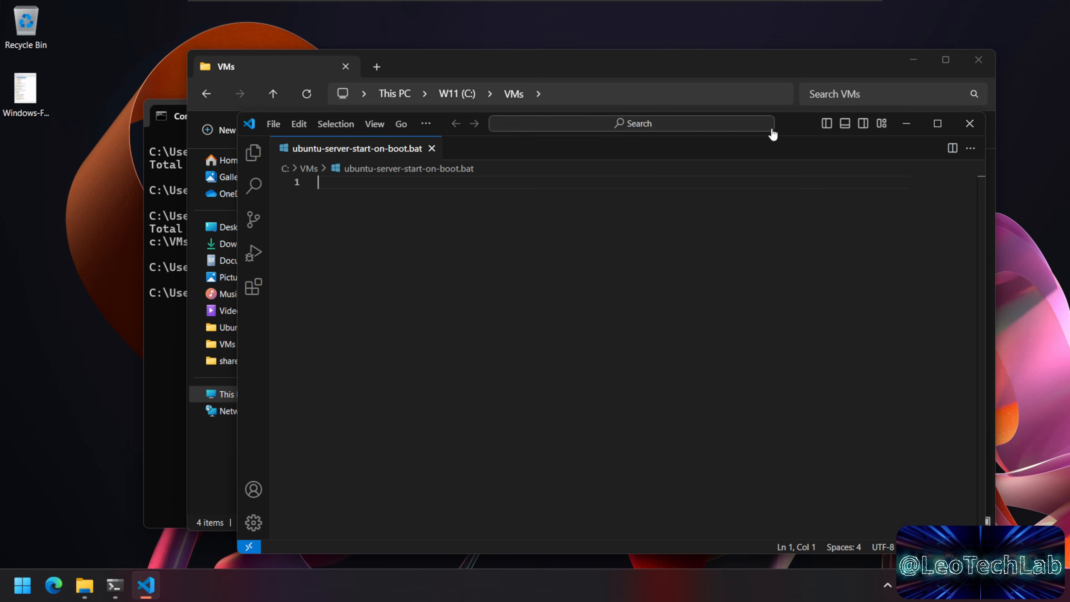
drag(798, 133, 765, 113)
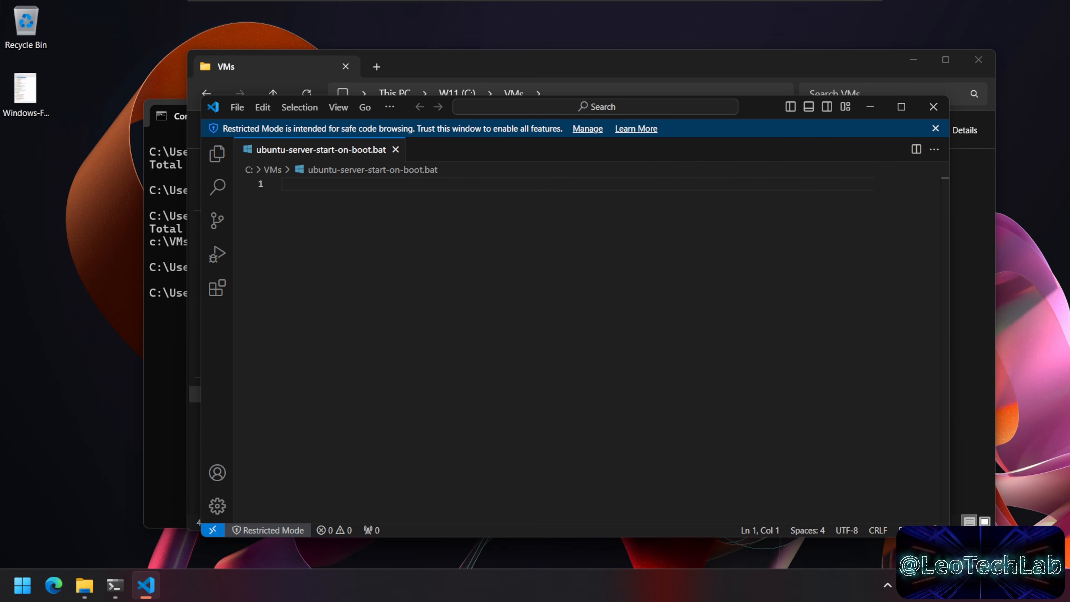
Step: Copy the vmrun start command line from the Command Prompt
click(165, 391)
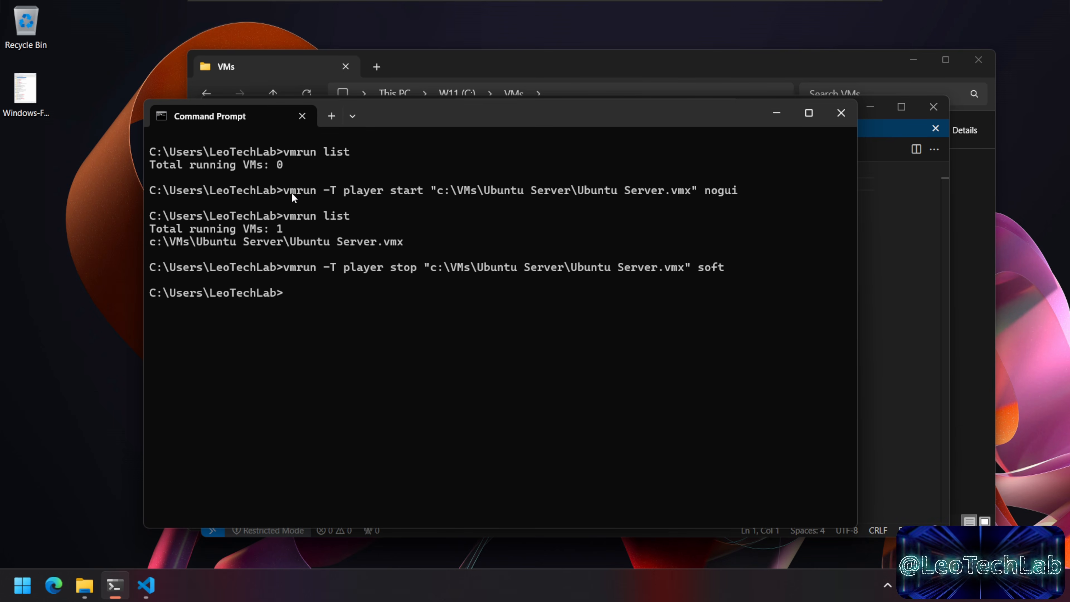
drag(285, 190, 743, 193)
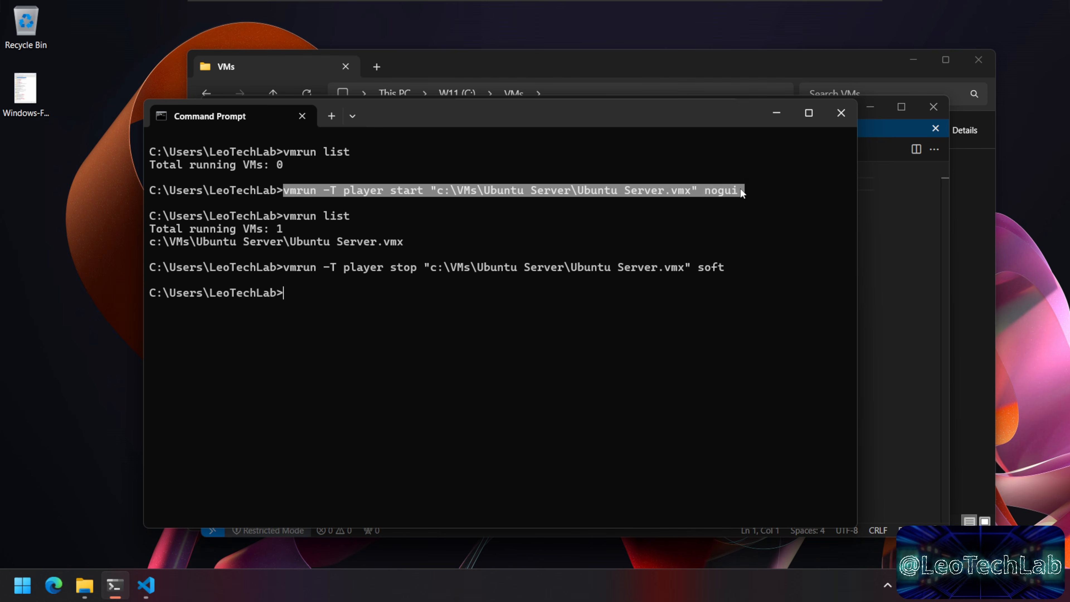
key(ctrl+c)
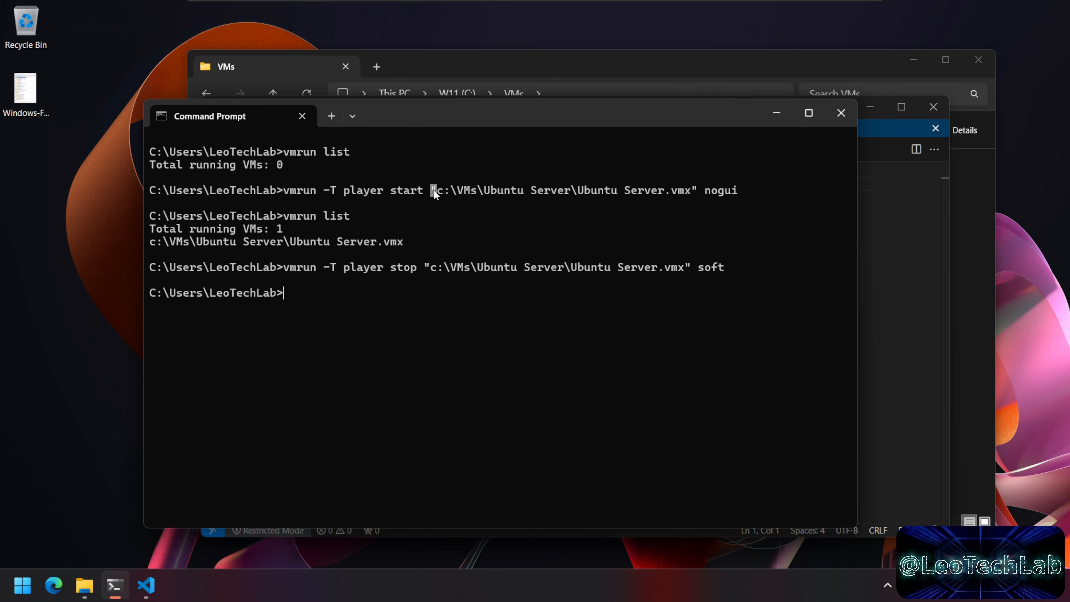
drag(286, 192, 314, 191)
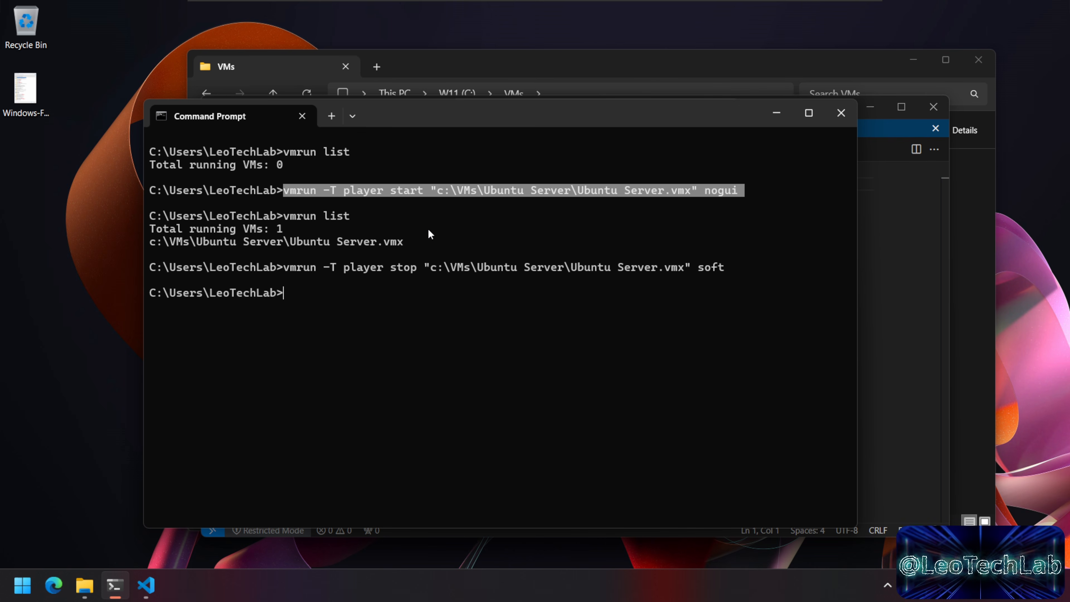
key(ctrl+c)
Step: Paste the vmrun start command into the batch file, save it, and close VS Code
click(901, 316)
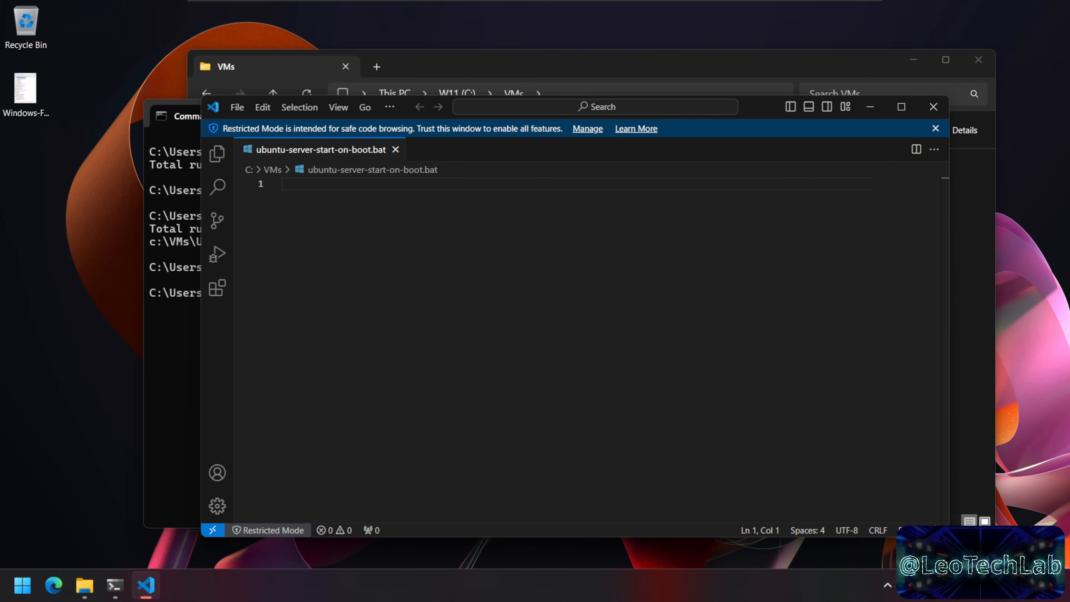
key(ctrl+v)
drag(399, 183, 410, 183)
click(648, 183)
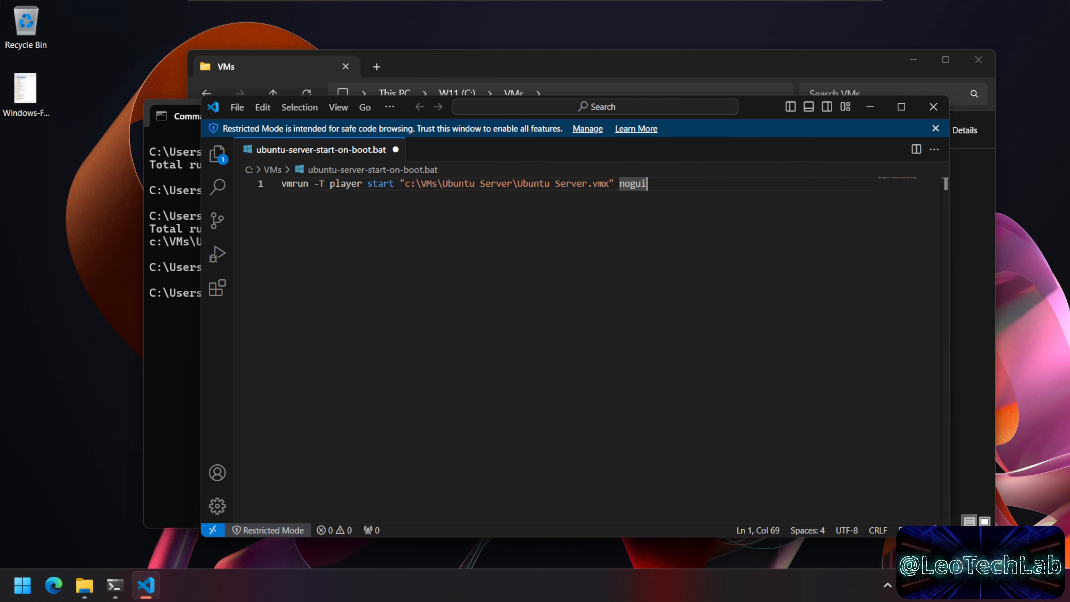
click(240, 108)
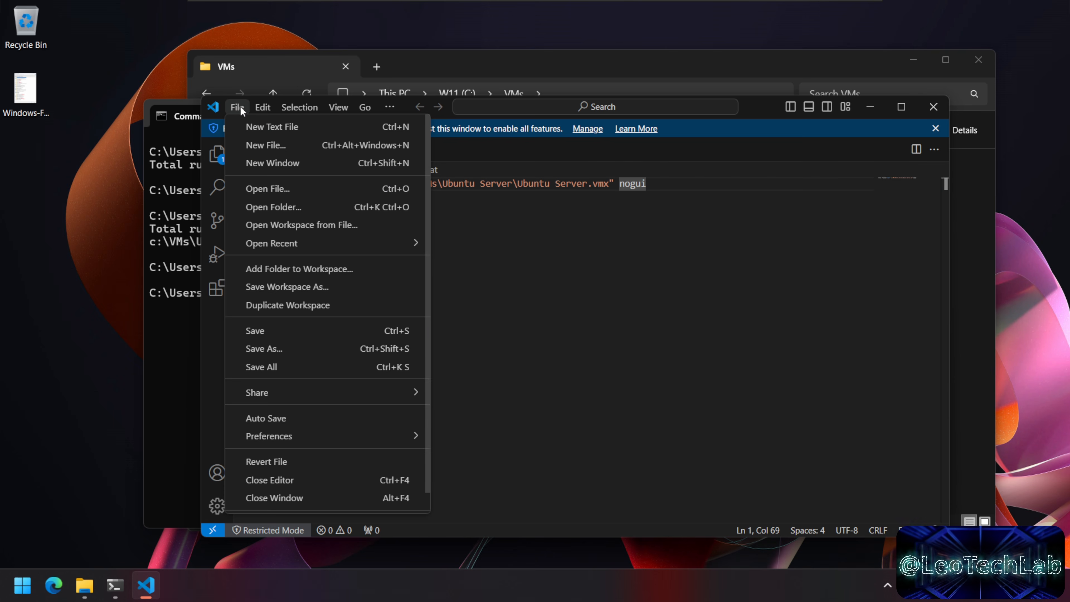
click(292, 331)
click(933, 107)
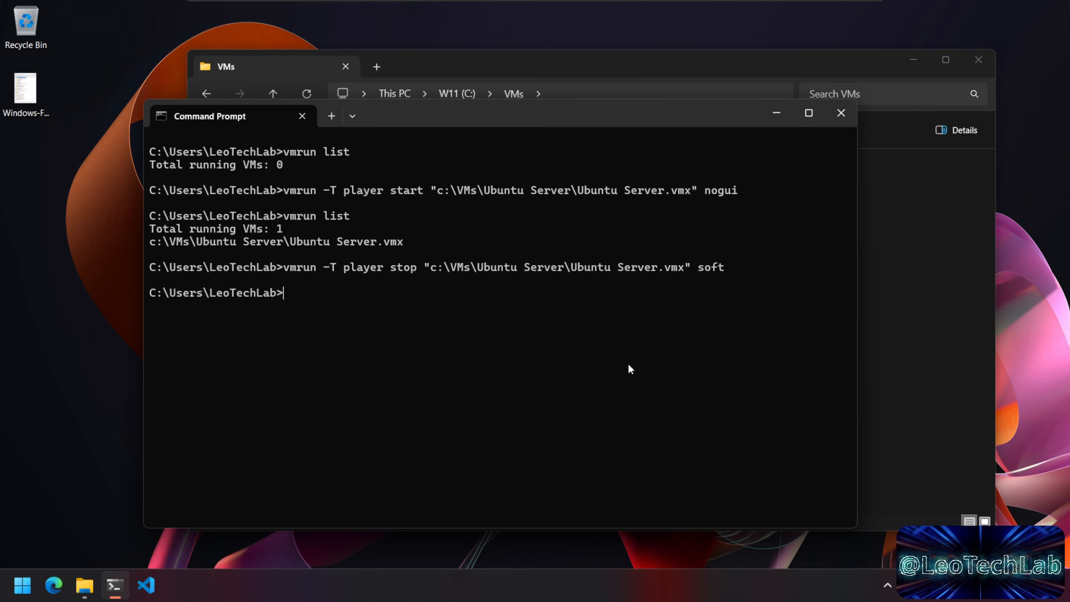
Step: Go to C:\VMs, list its contents with dir, and check running VMs with vmrun list
text(cd\)
key(Return)
text(cd VMs)
key(Return)
text(dir)
key(Return)
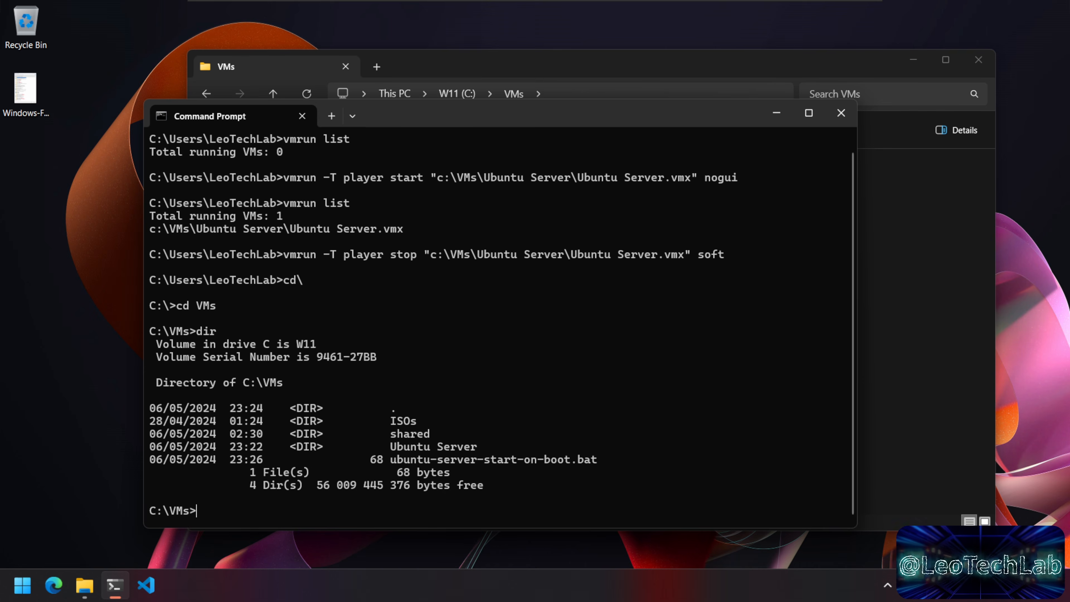
text(vmrun)
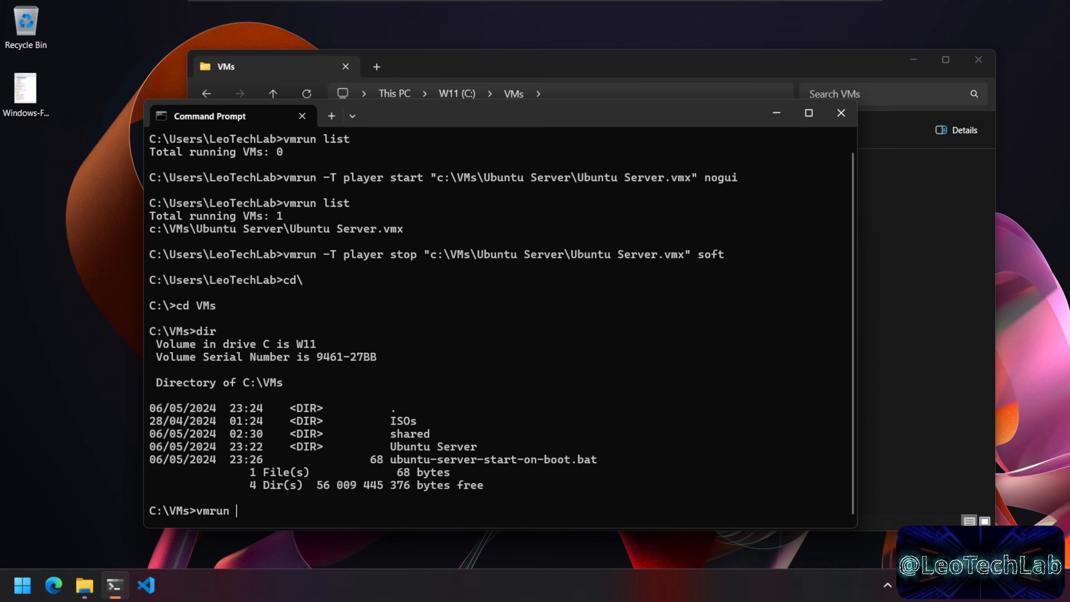
text( list)
key(Return)
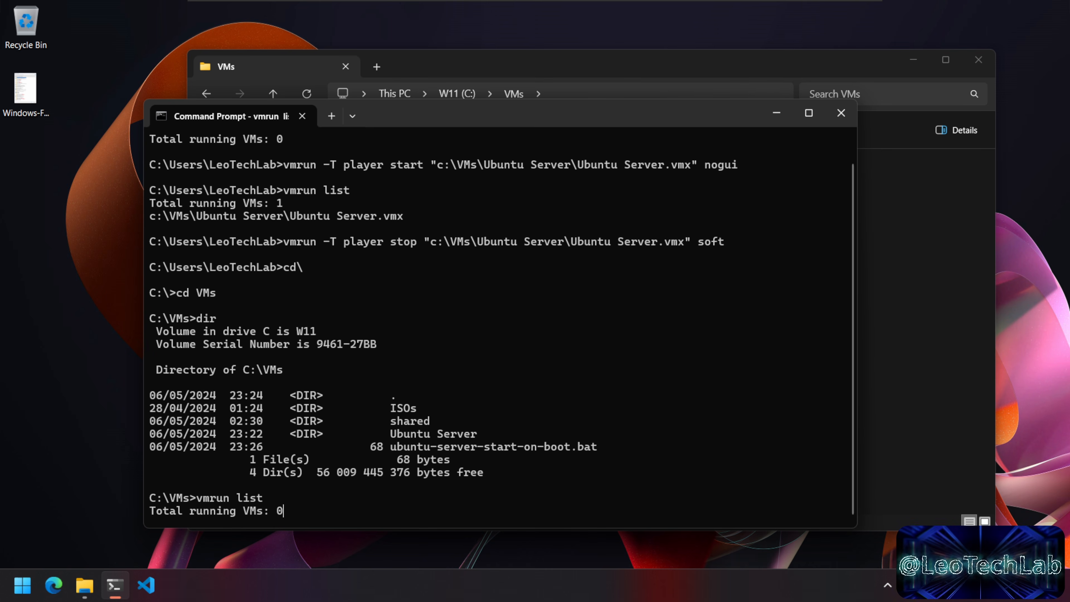
Step: Run ubuntu-server-start-on-boot.bat and confirm with vmrun list that one VM is running
text(ubu)
key(Tab)
key(Tab)
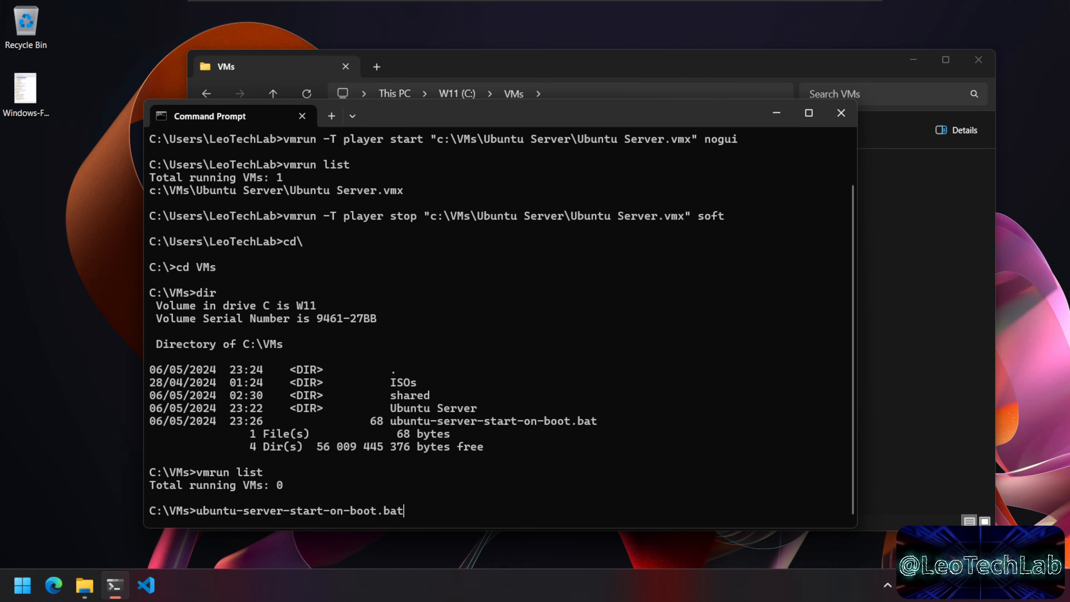
key(Return)
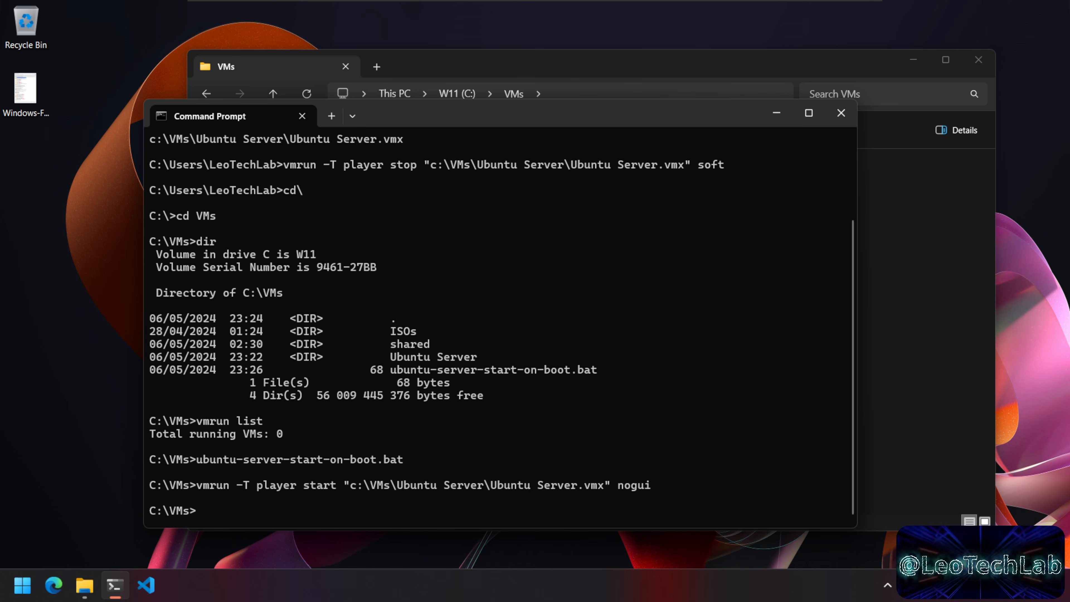
text(vmrun list)
key(Return)
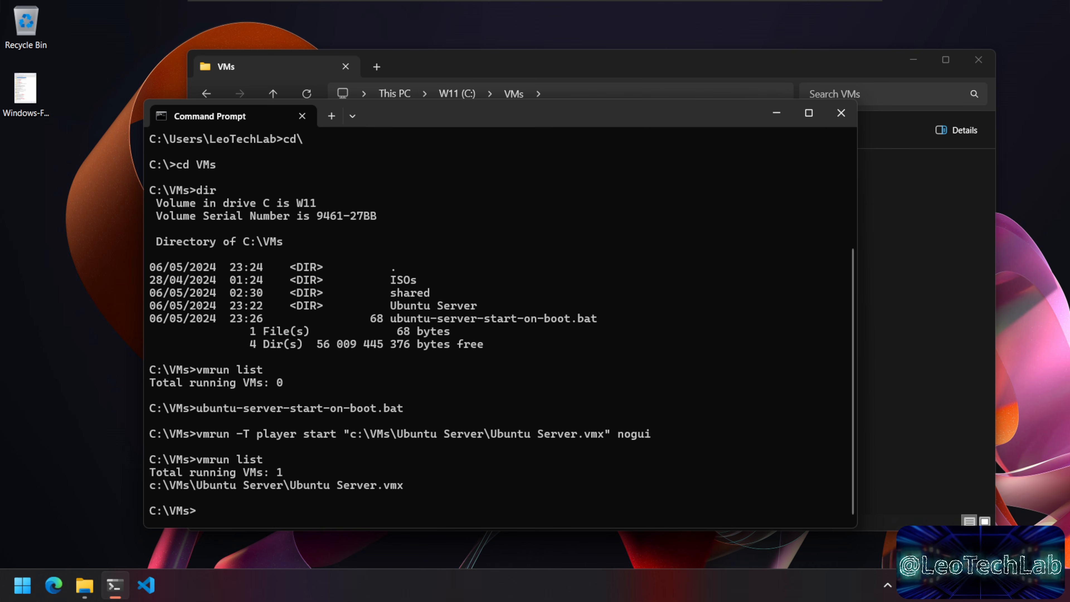
click(17, 592)
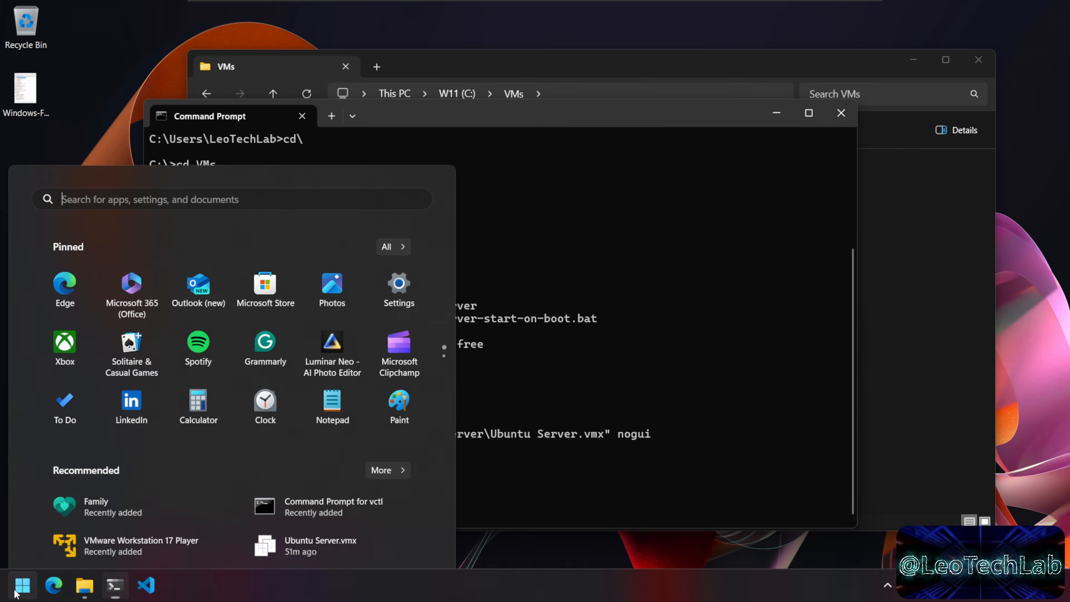
Step: Launch Task Scheduler from a Start menu search for 'task sch'
click(190, 88)
text(task scheduler)
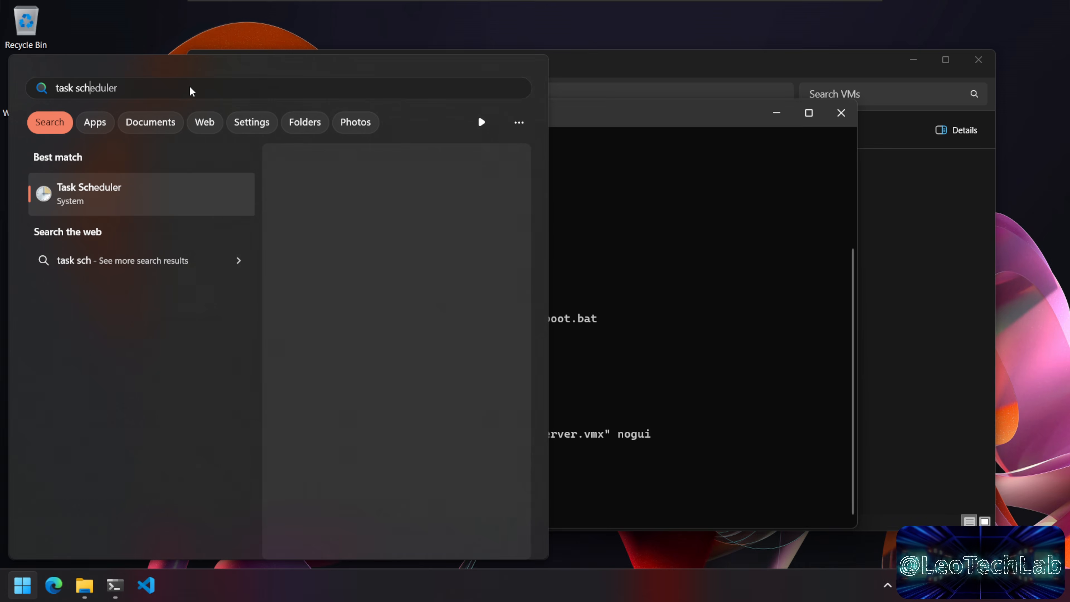
key(Return)
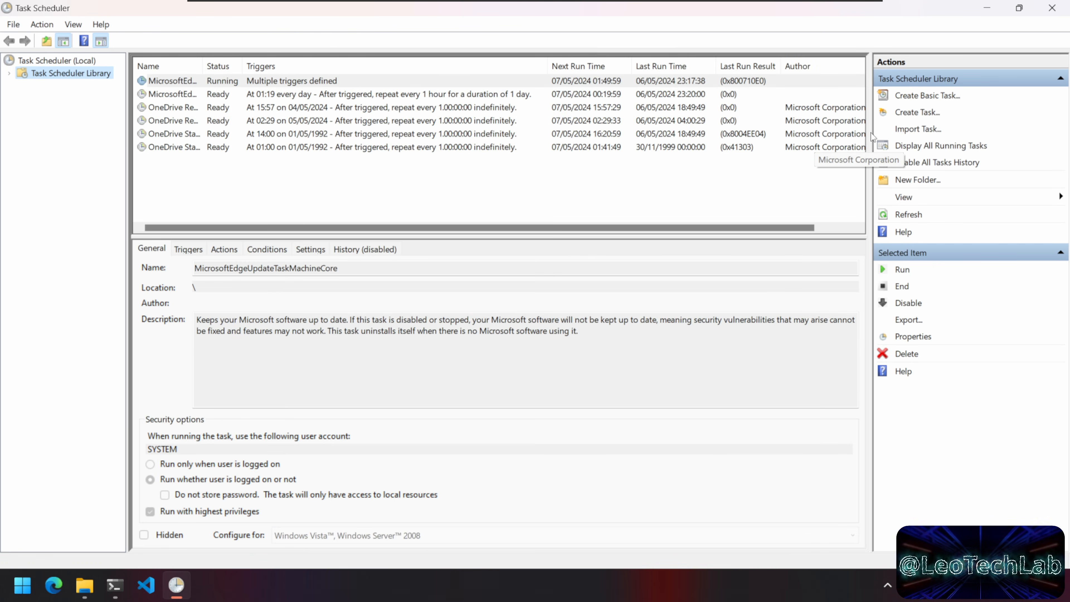
Step: Create task 'Start VM at Boot', running whether logged on or not, configured for Windows 10
click(930, 113)
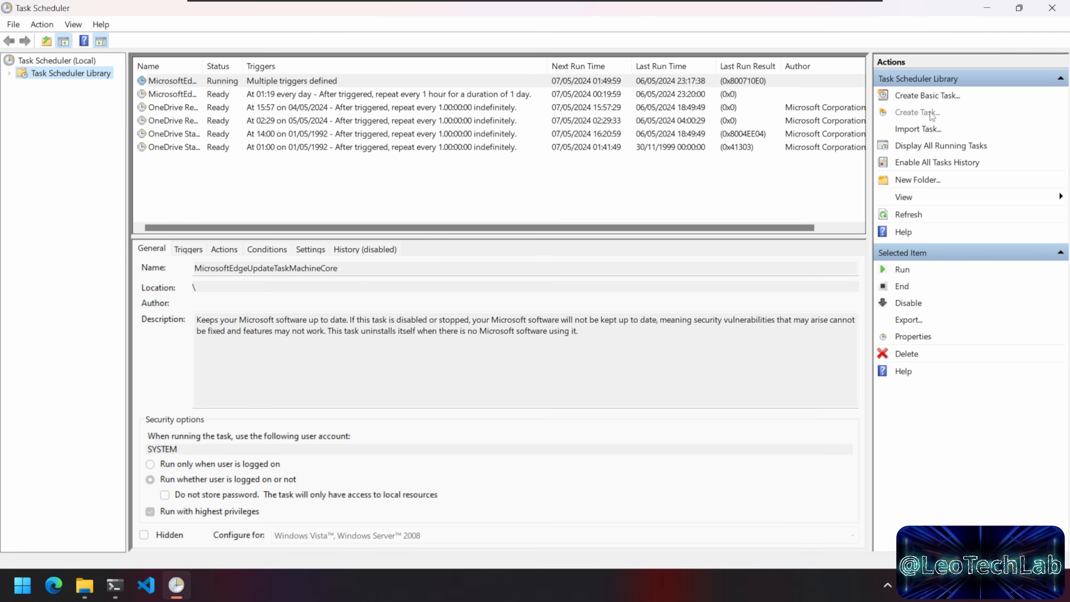
text(Start VM at Boot)
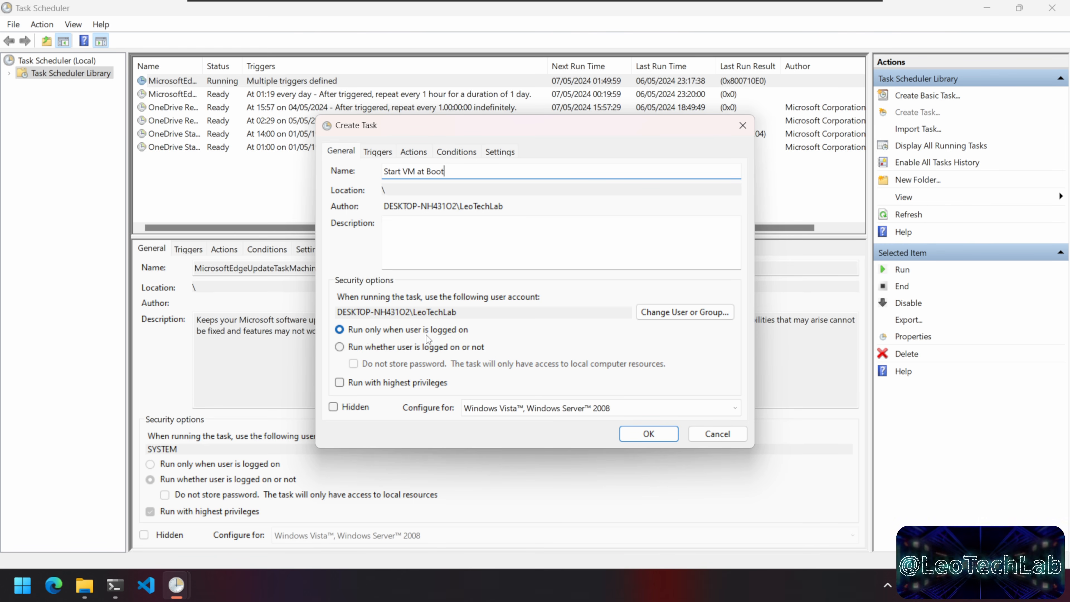
click(404, 348)
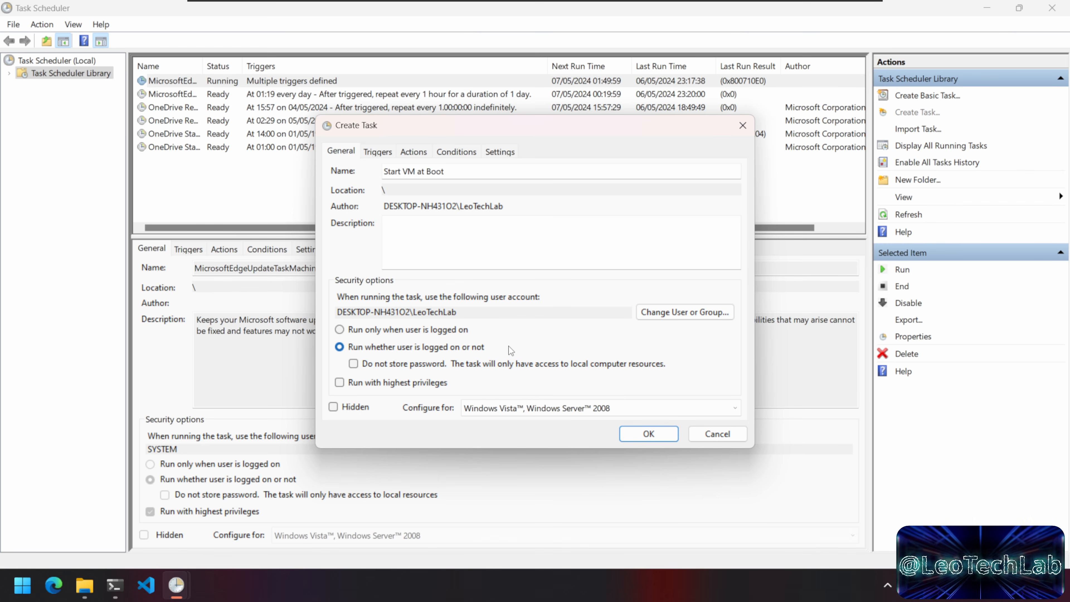
click(493, 409)
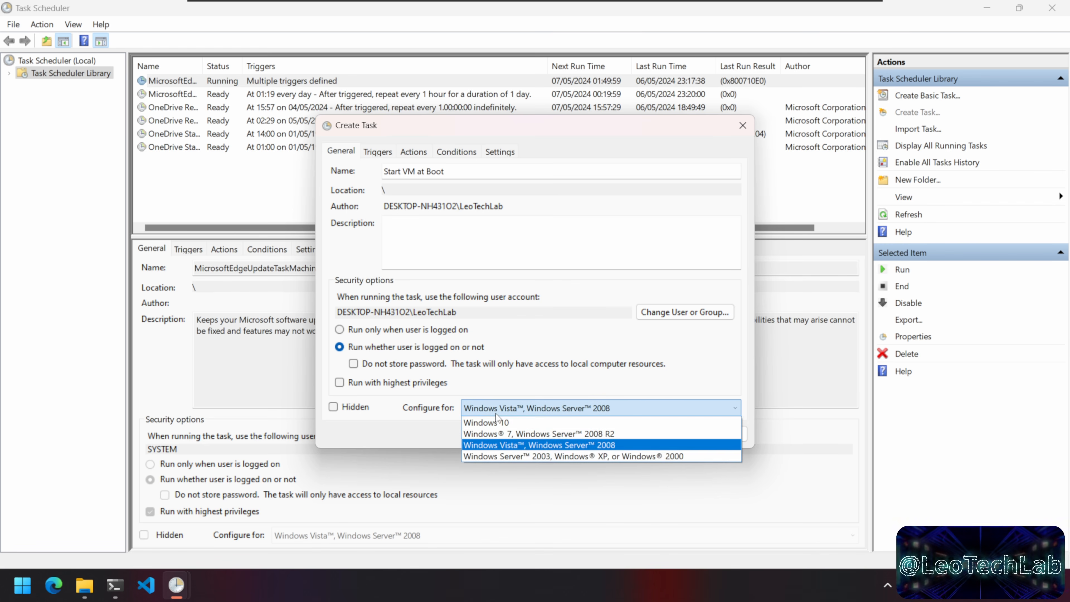
click(537, 423)
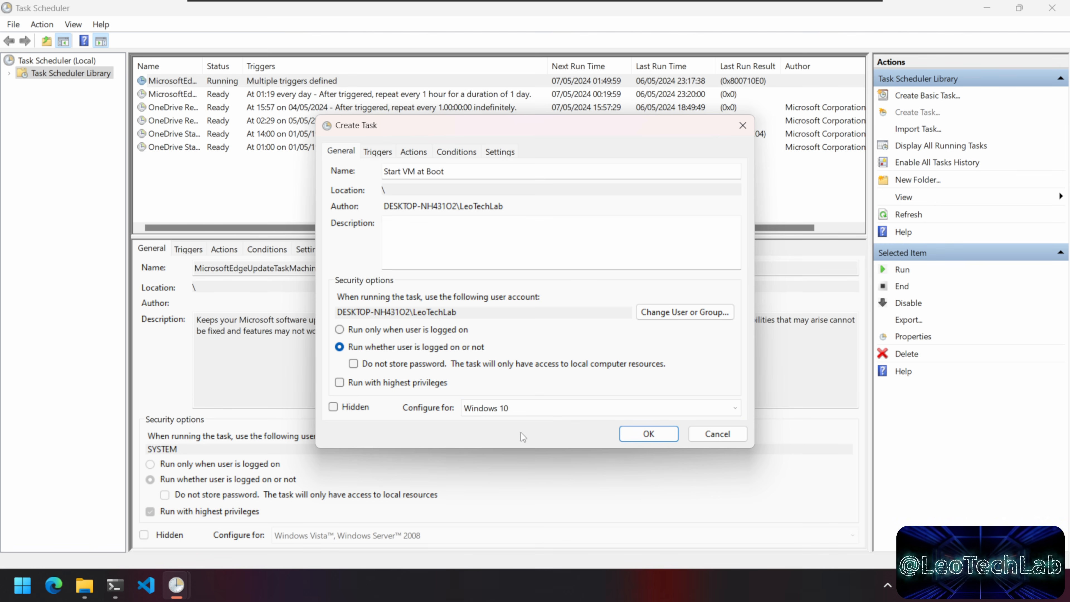
Step: Add an At startup trigger to the task
click(382, 153)
click(358, 398)
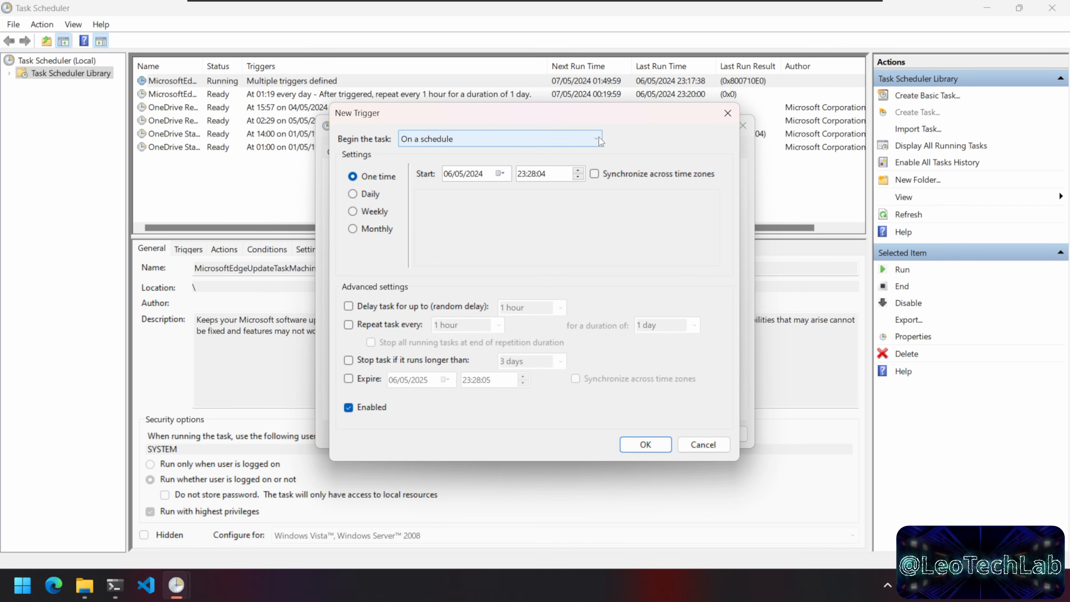
click(597, 138)
click(457, 177)
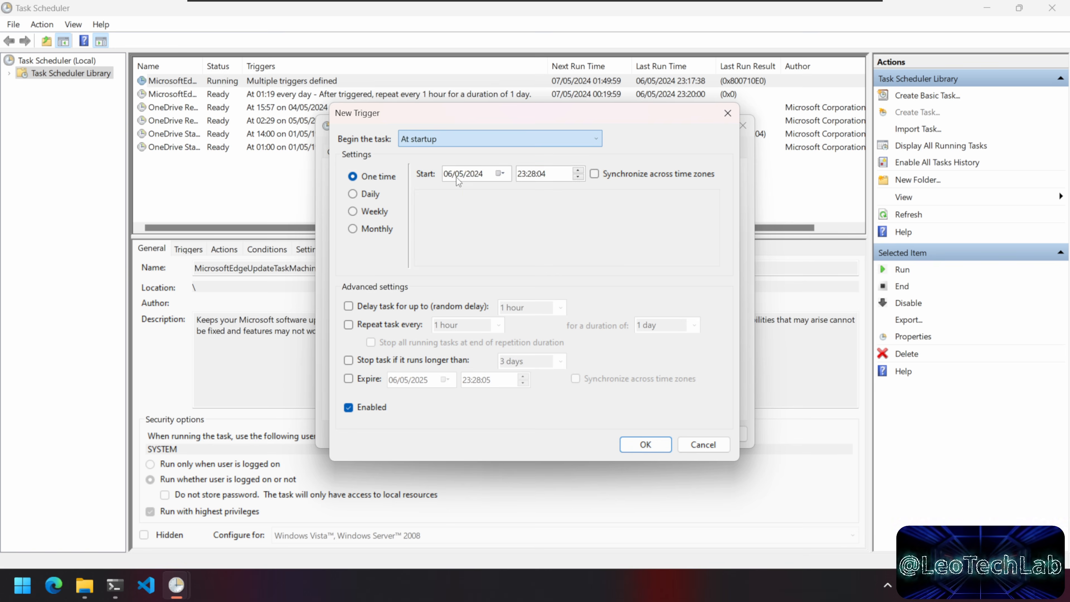
click(645, 444)
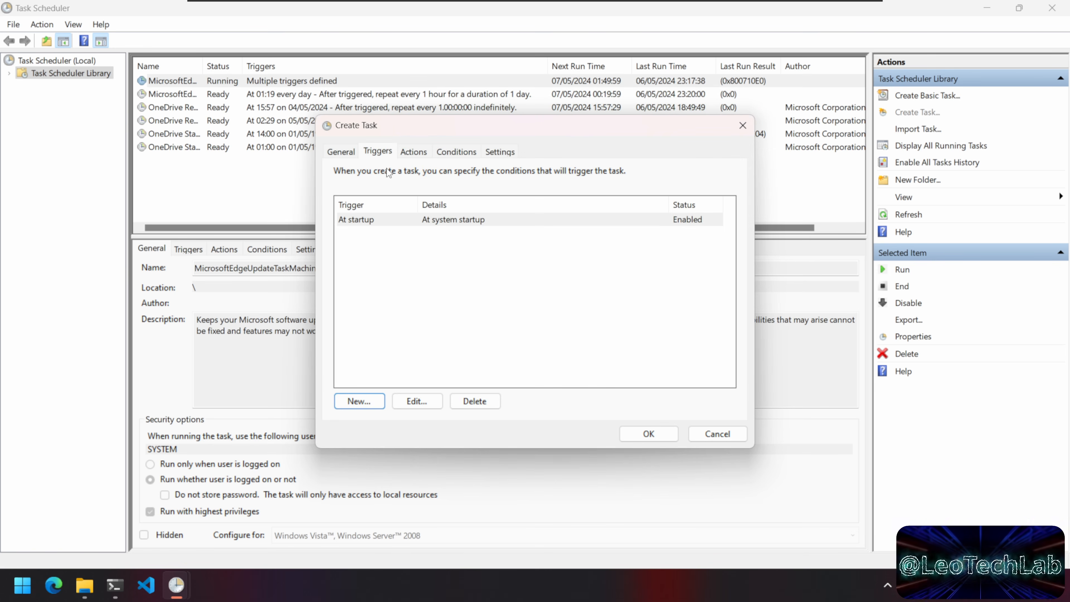
Step: Add an action that starts the program C:\VMs\ubuntu-server-start-on-boot.bat
click(425, 155)
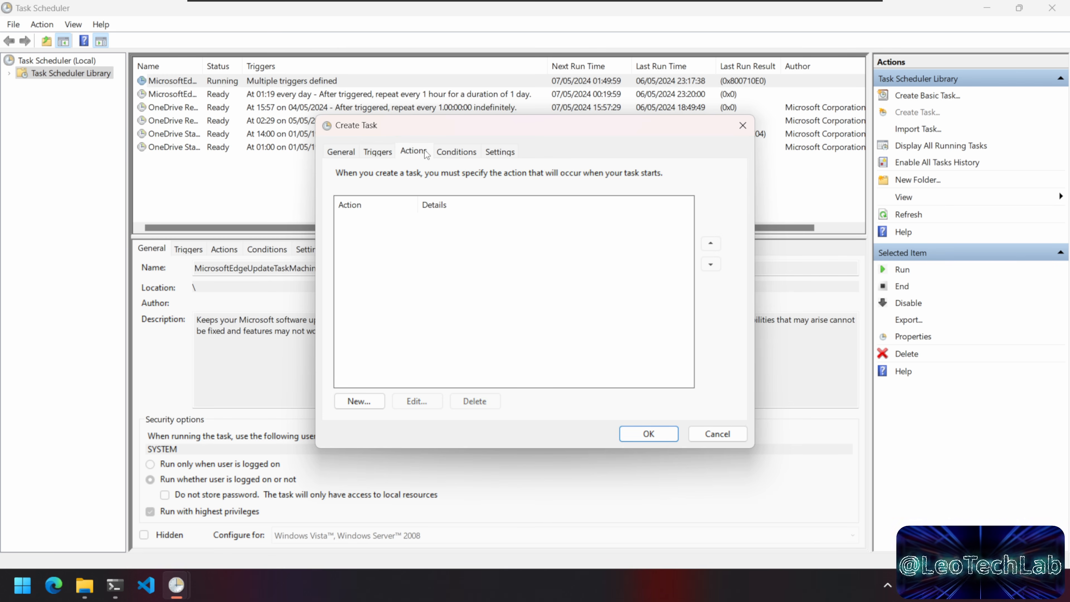
click(376, 401)
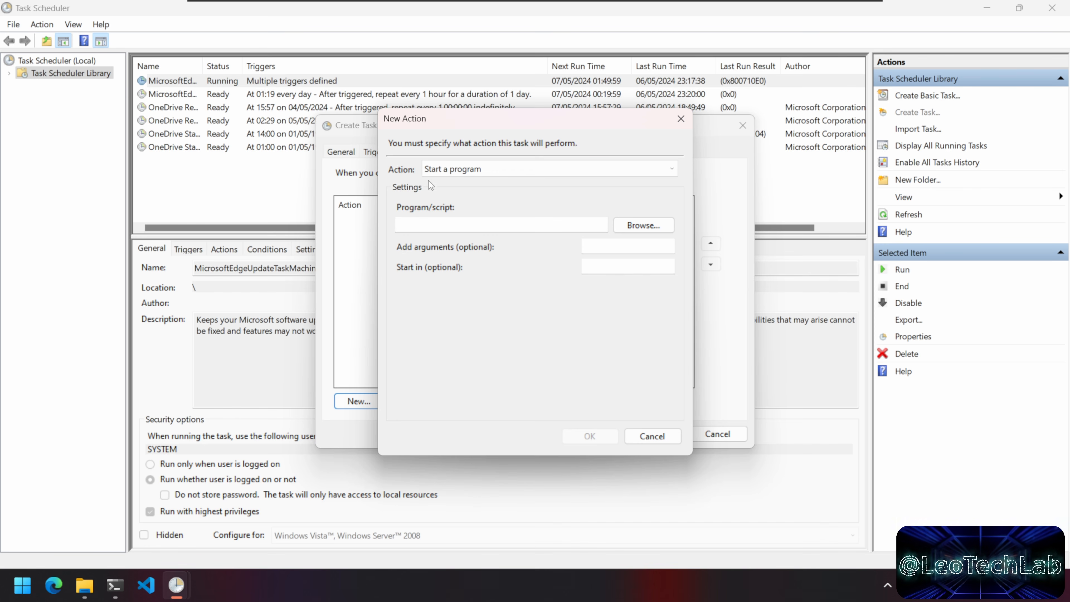
click(643, 226)
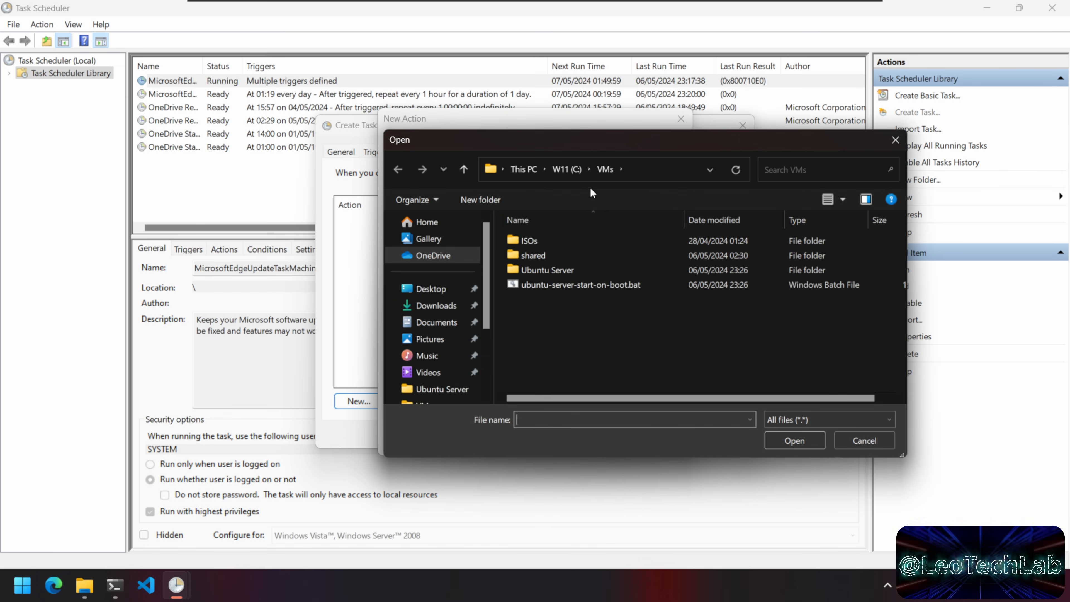
click(547, 284)
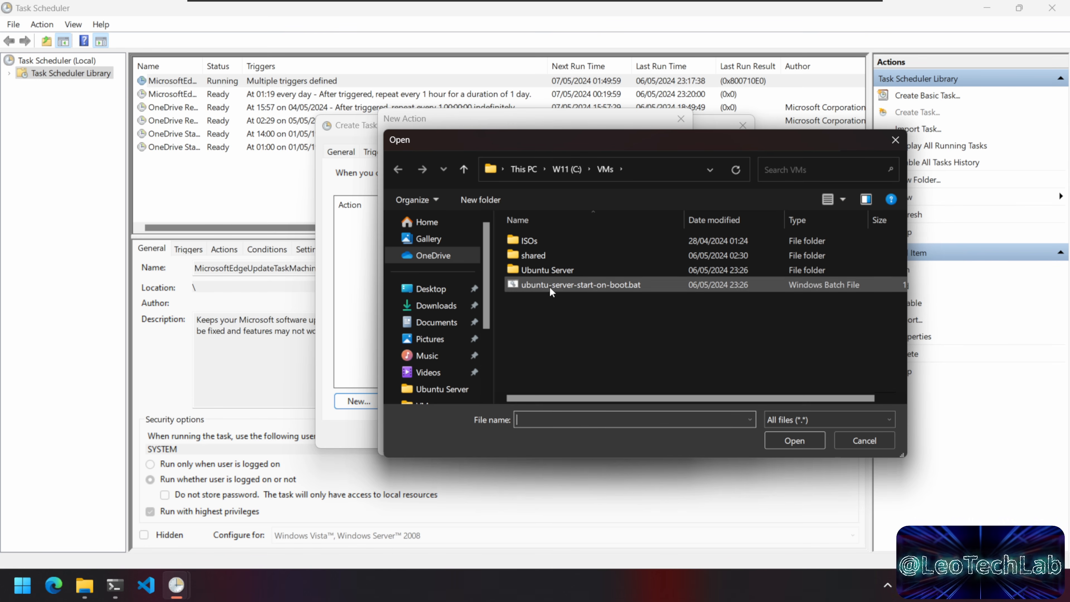
click(799, 442)
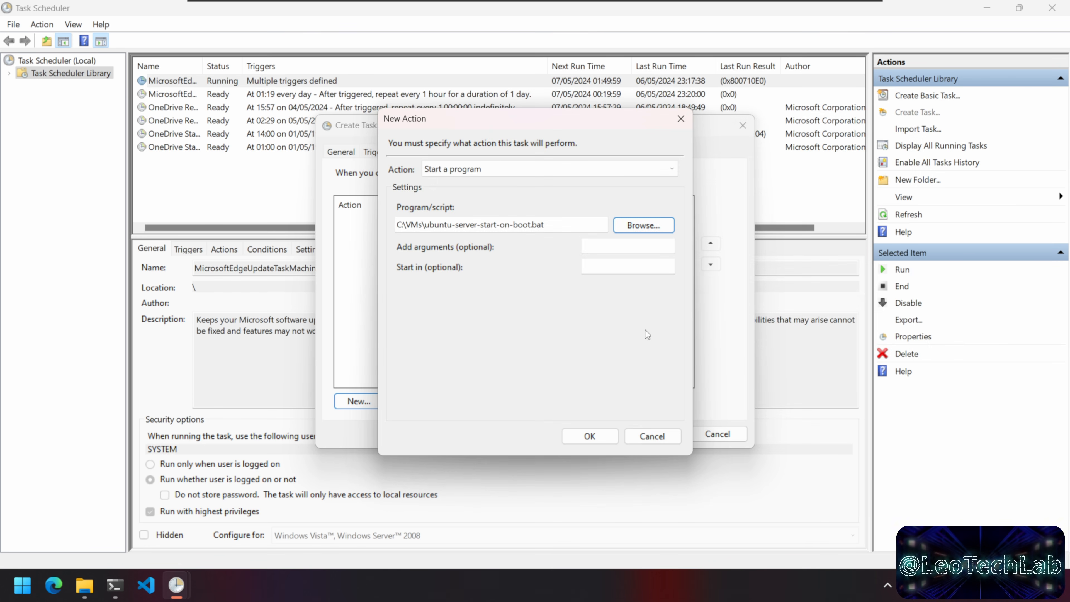
key(Tab)
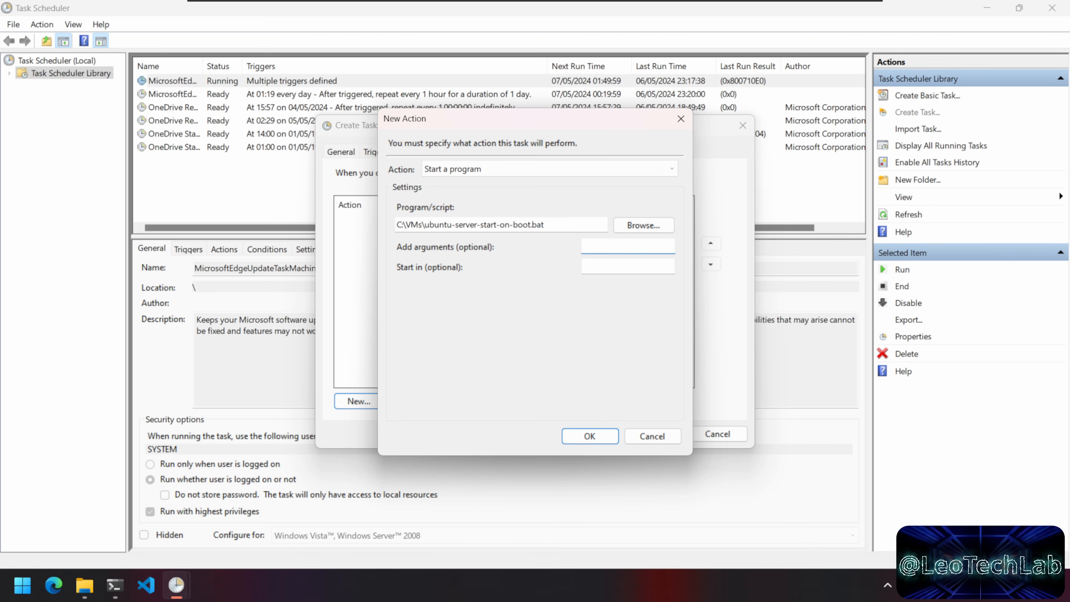
key(Tab)
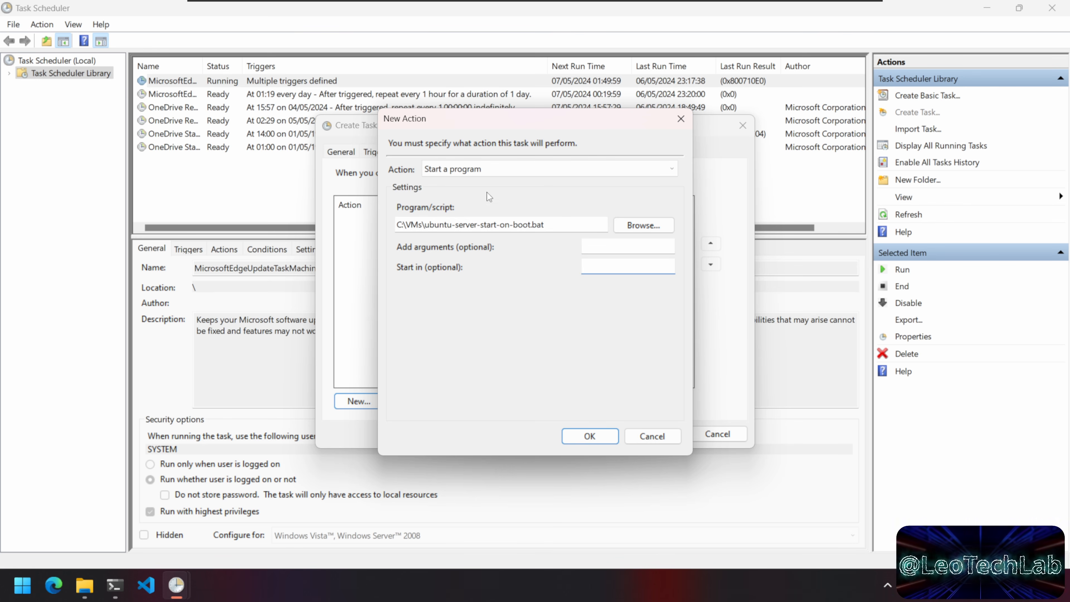
click(590, 436)
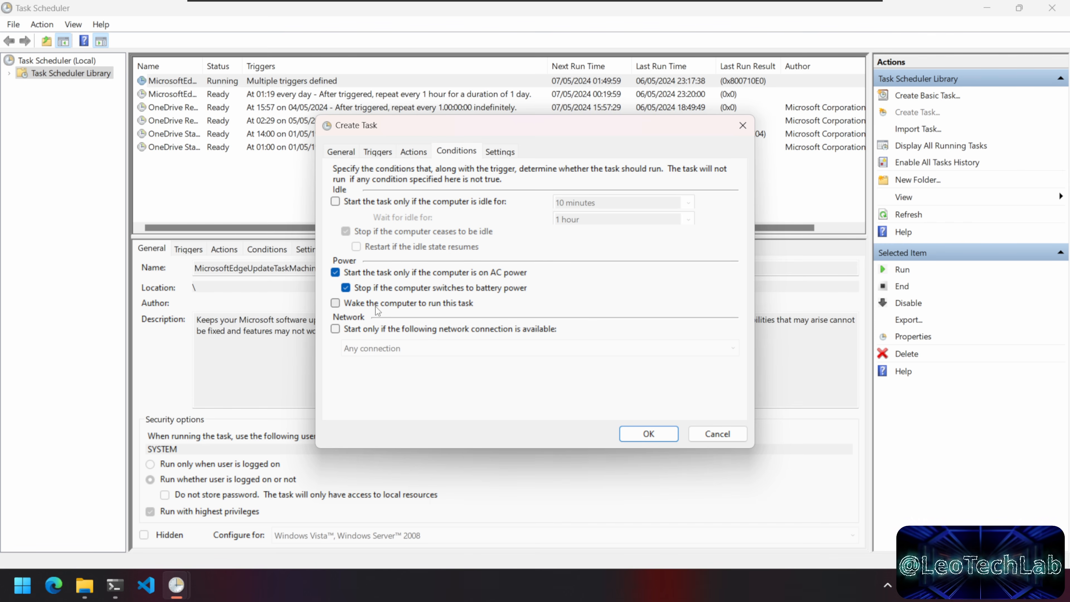
Step: Review the Settings and General tabs, then save the task by entering the account password
click(497, 152)
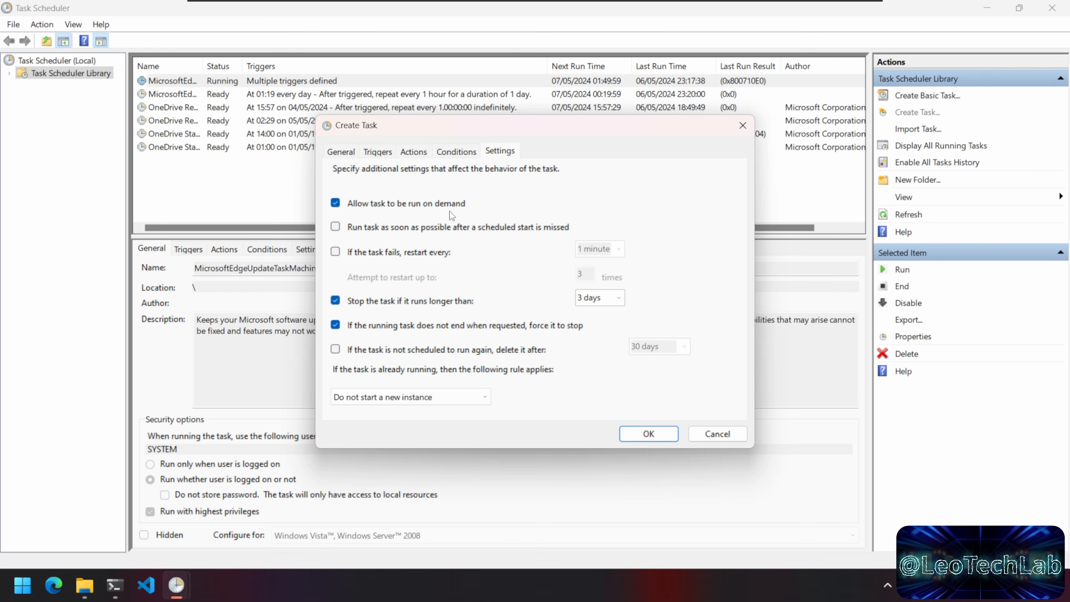
click(341, 152)
click(648, 435)
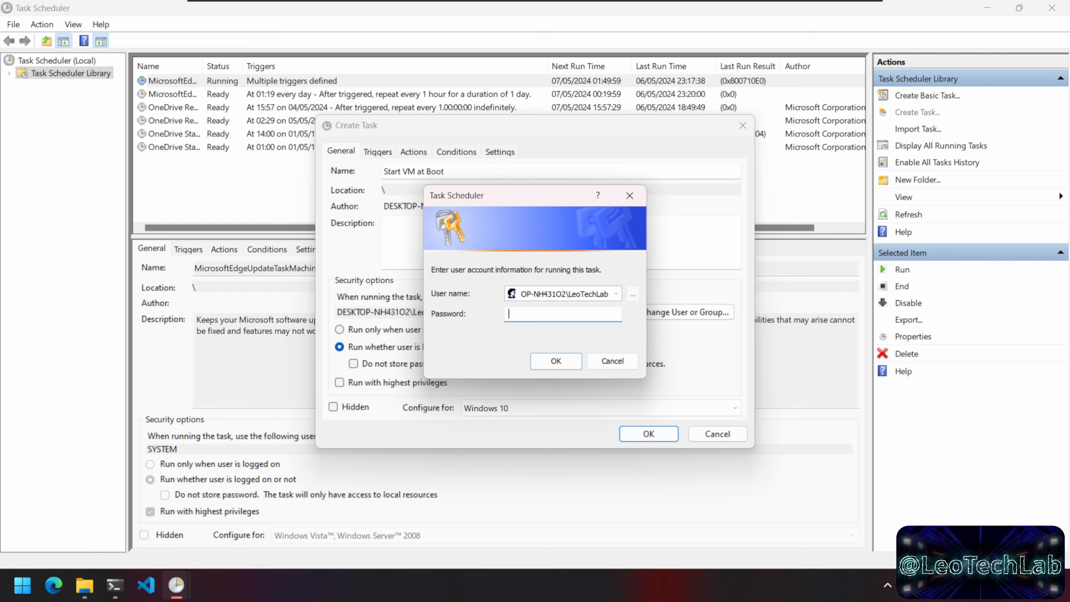
text(*********)
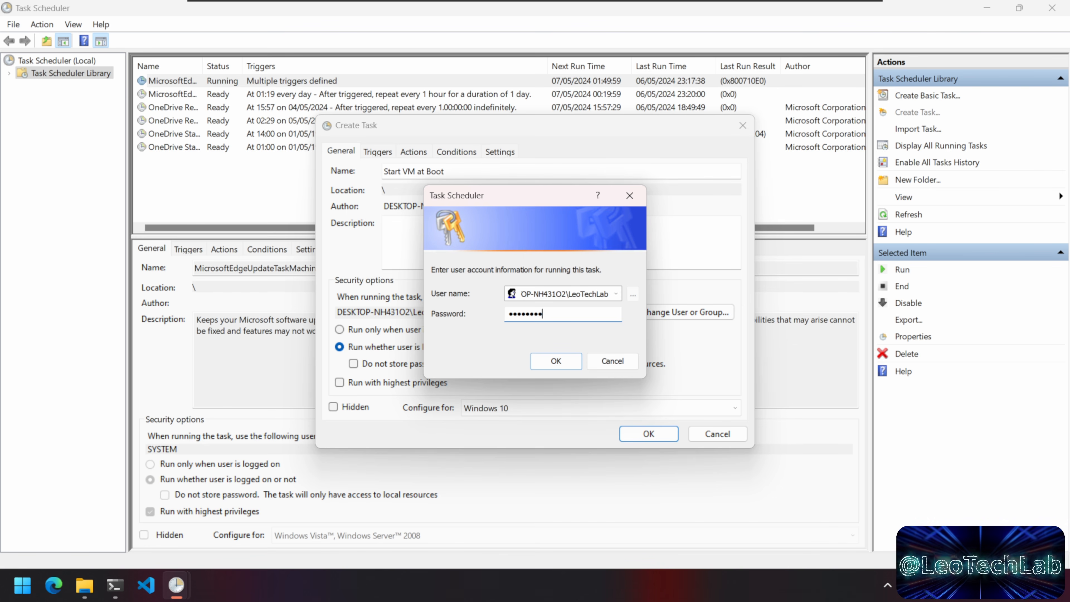
key(Return)
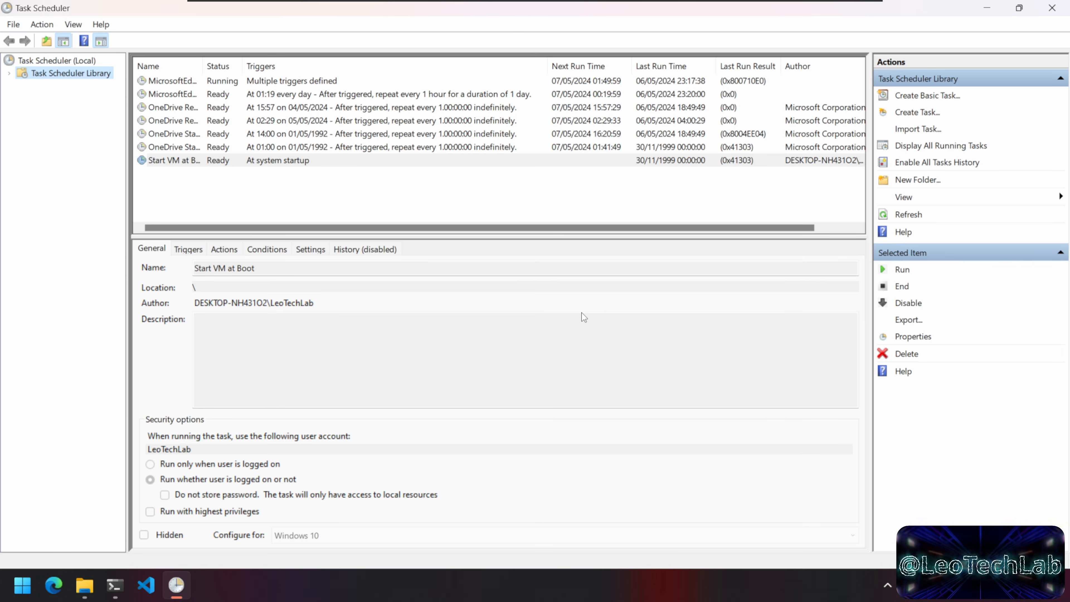
Step: Refresh the task list, widen the Name column to check Start VM at Boot, then close Task Scheduler
click(908, 213)
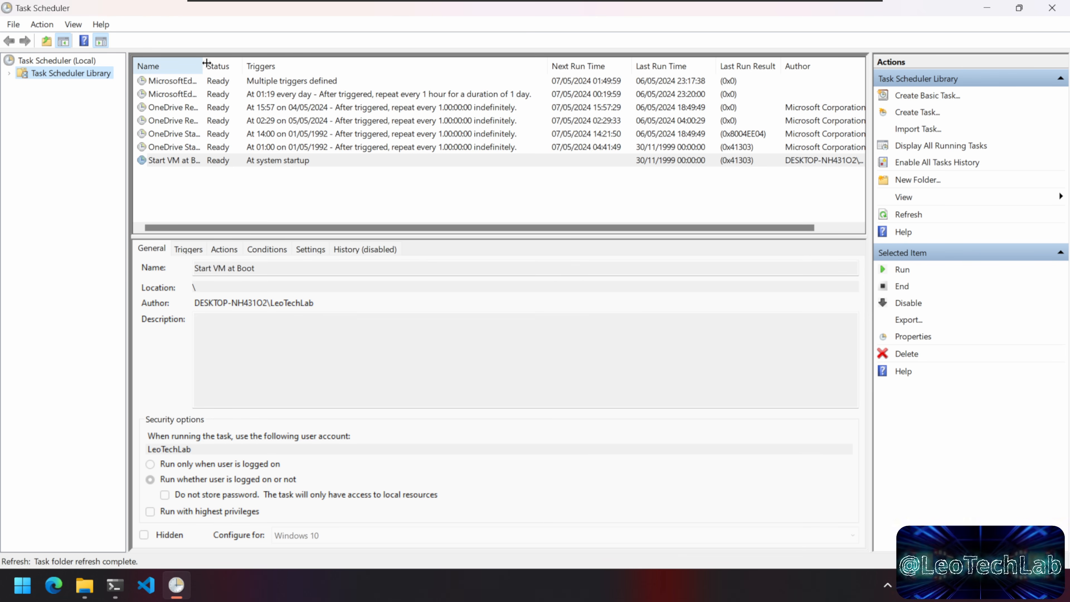
double_click(203, 67)
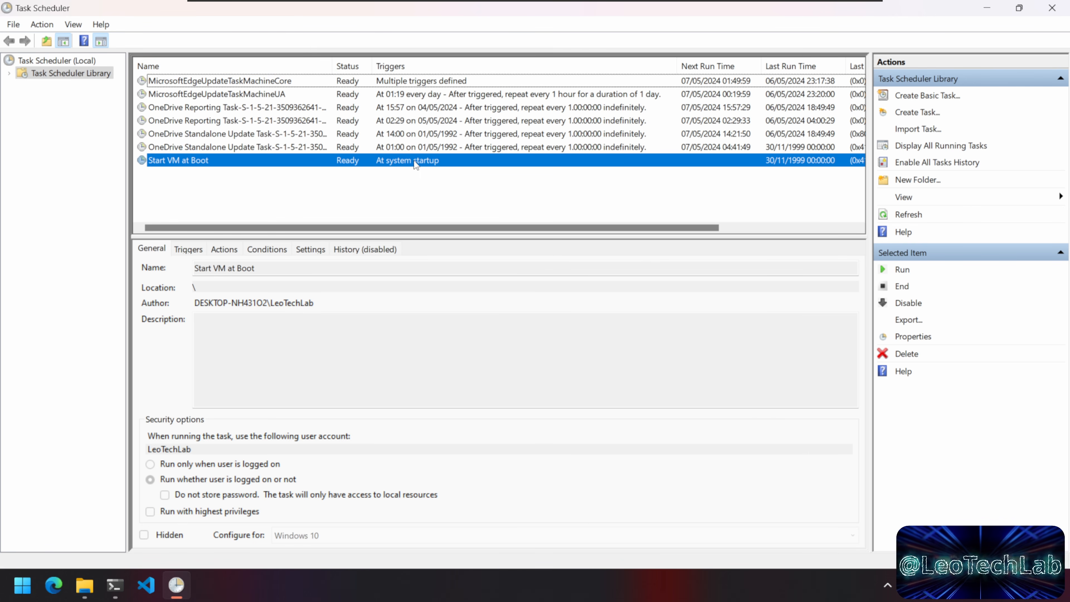
drag(706, 227, 413, 248)
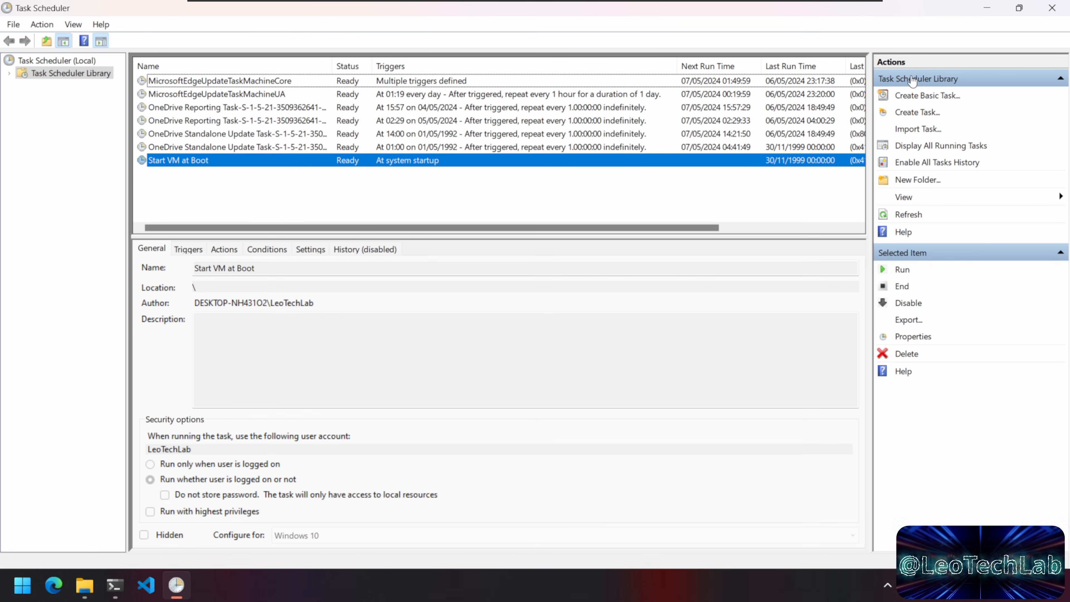
click(1052, 8)
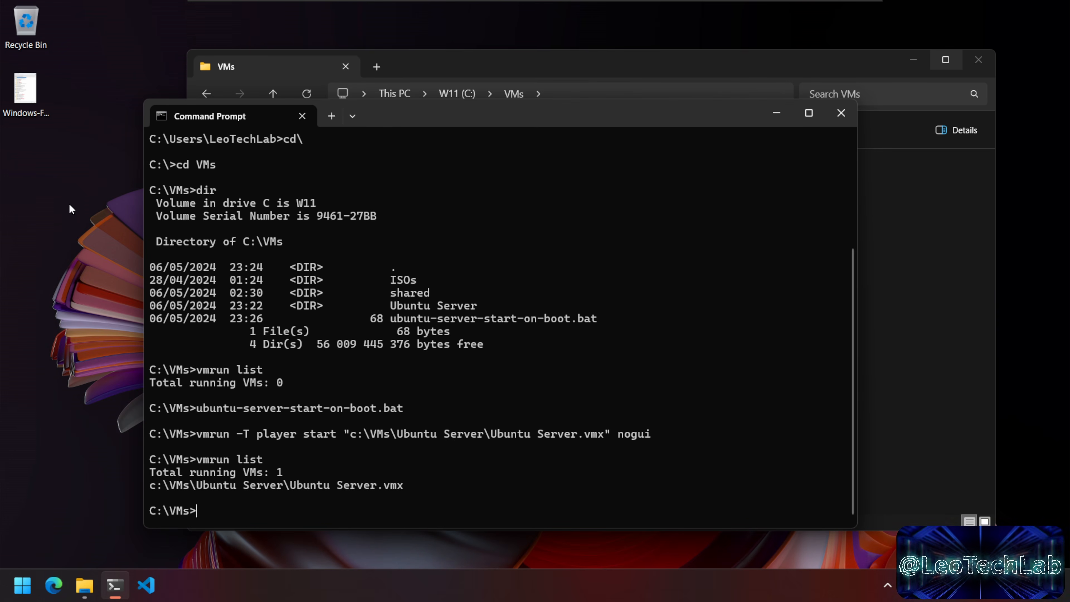
Step: Open the Start menu's account options, then dismiss them and close Start
click(82, 241)
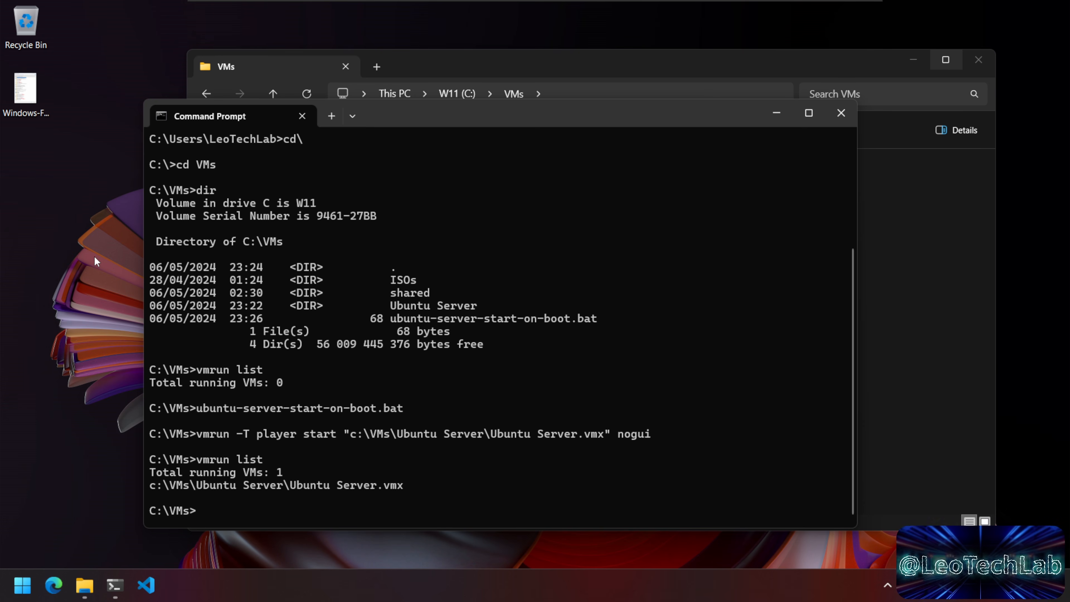
click(27, 582)
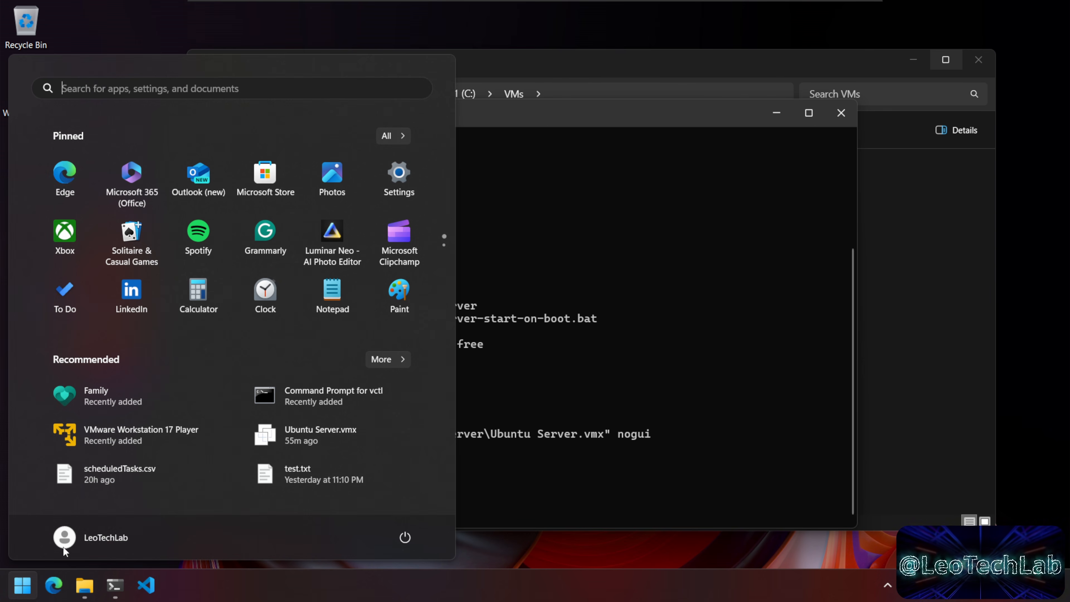
click(105, 537)
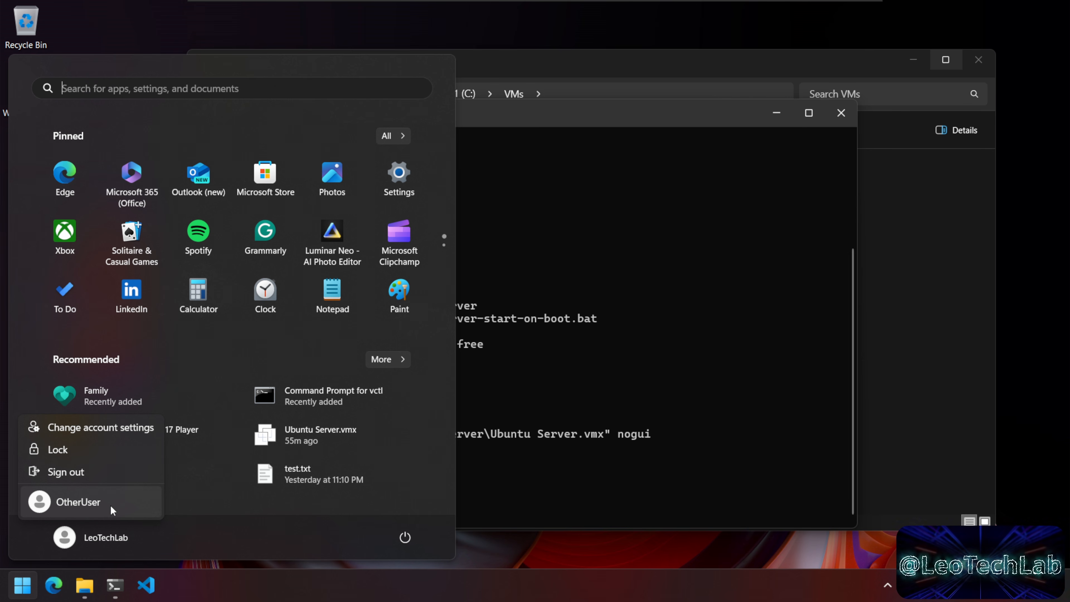
click(462, 495)
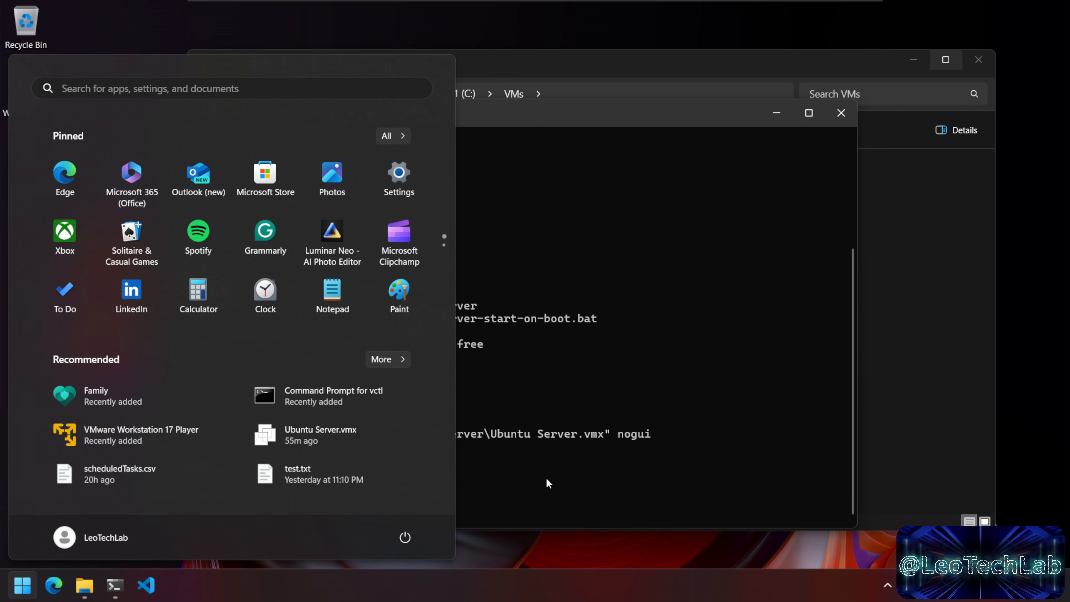
click(545, 475)
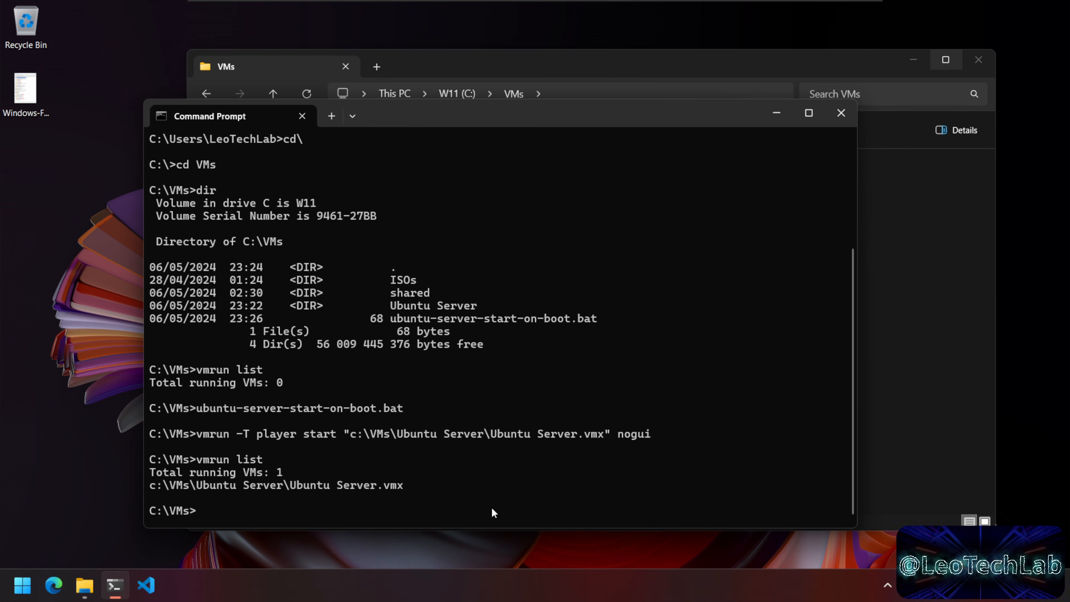
Step: Restart the computer from the Start menu power options
click(23, 590)
click(405, 538)
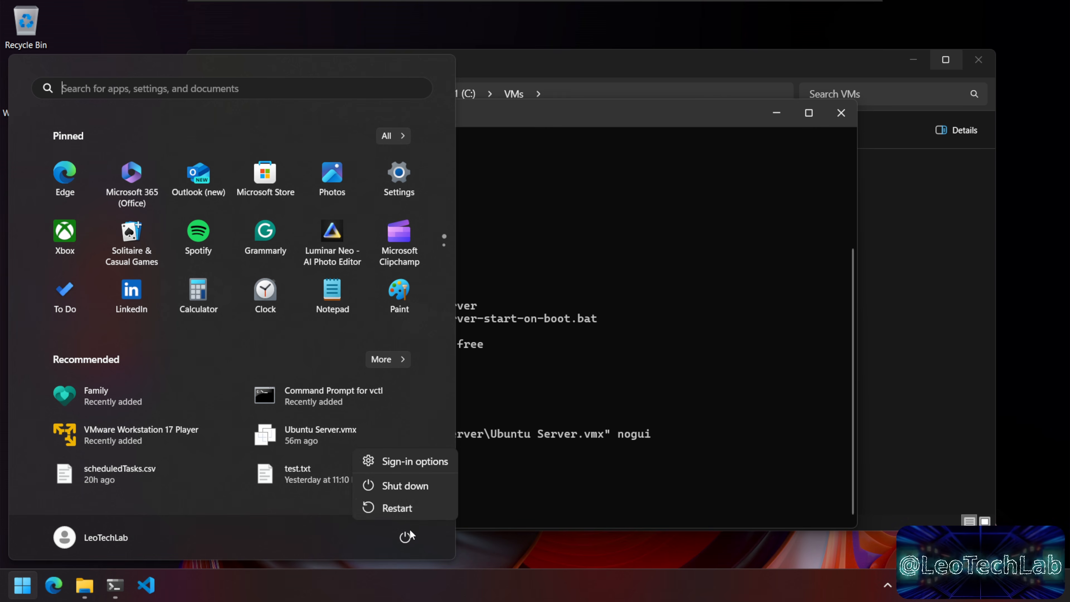
click(412, 513)
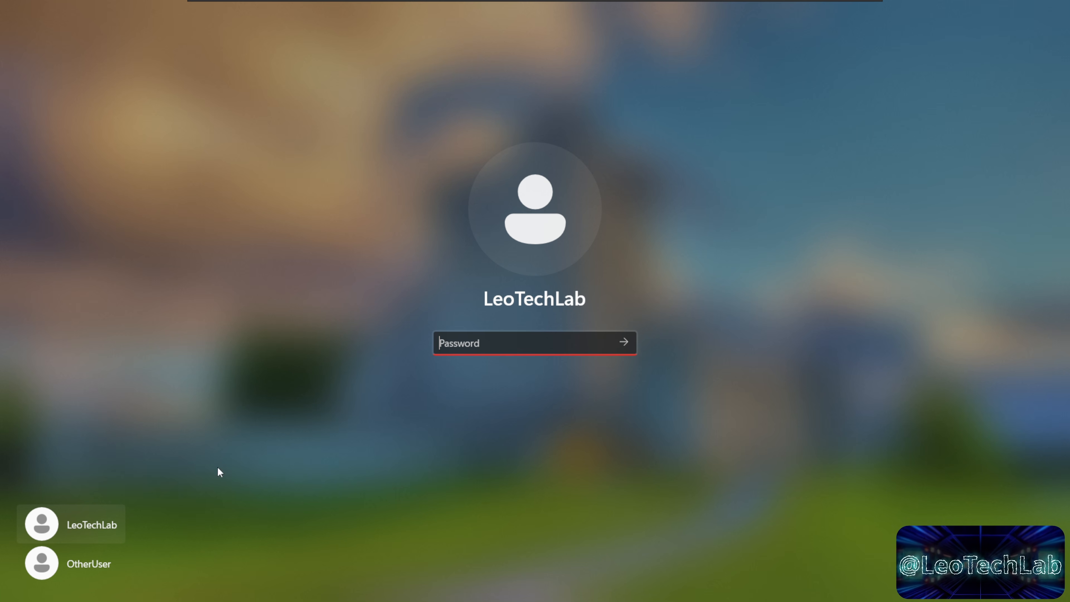
Step: Sign in to Windows as the OtherUser account using its password
click(90, 563)
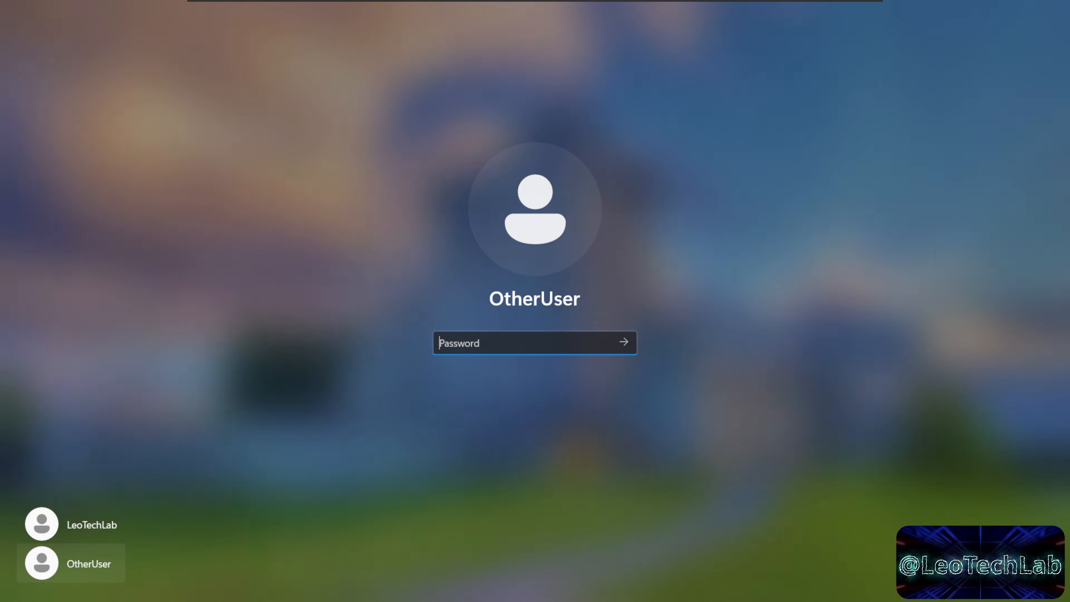
text(12345678)
key(Return)
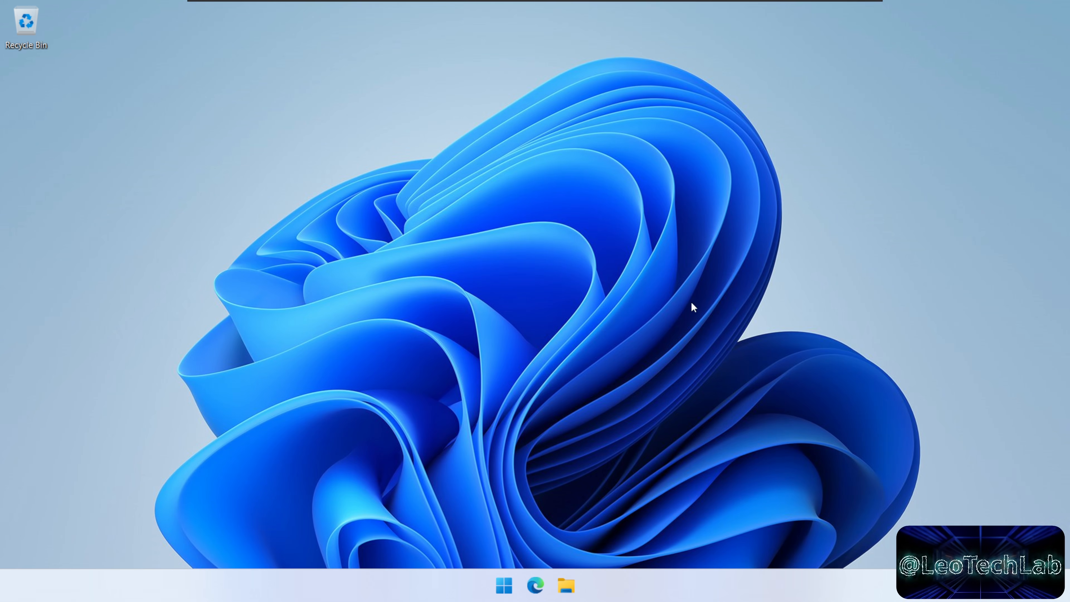
Step: In a new Edge InPrivate window, load 192.168.153.130:8080 and open the /stream link
right_click(539, 587)
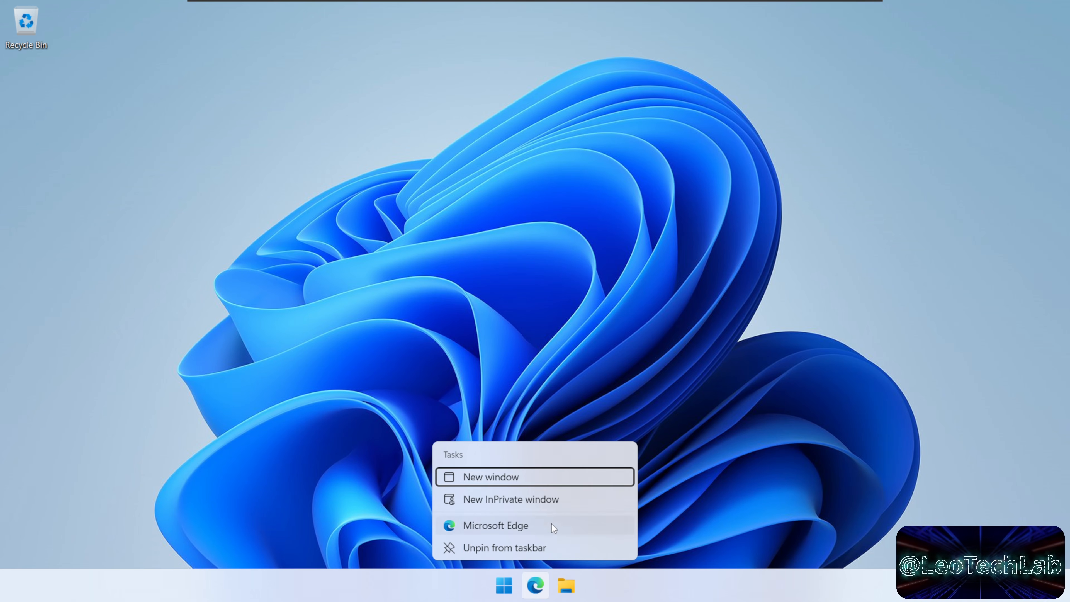
click(552, 501)
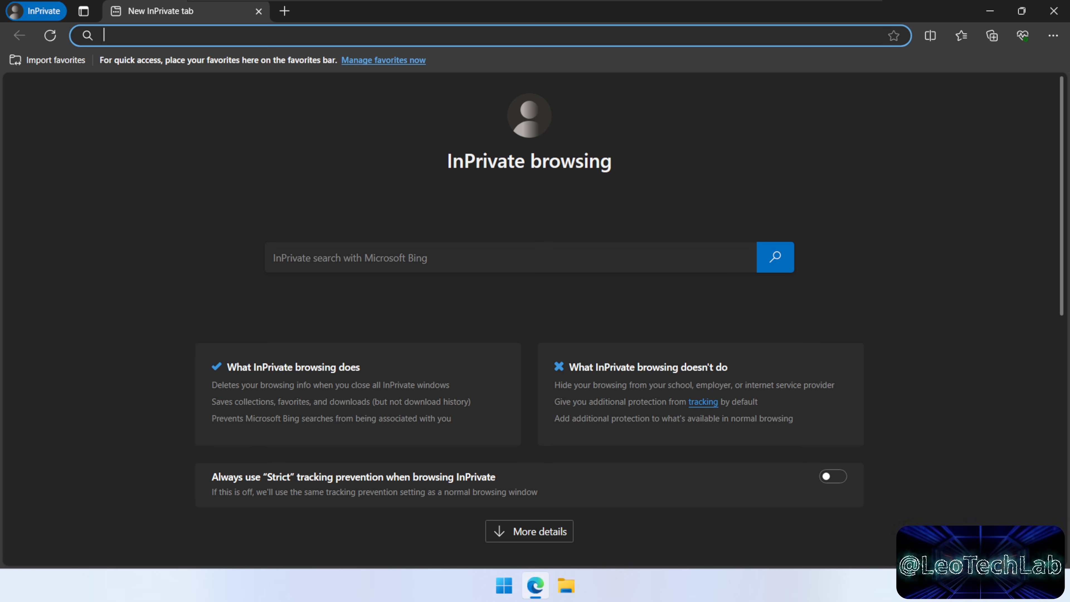
text(192.168.153.130)
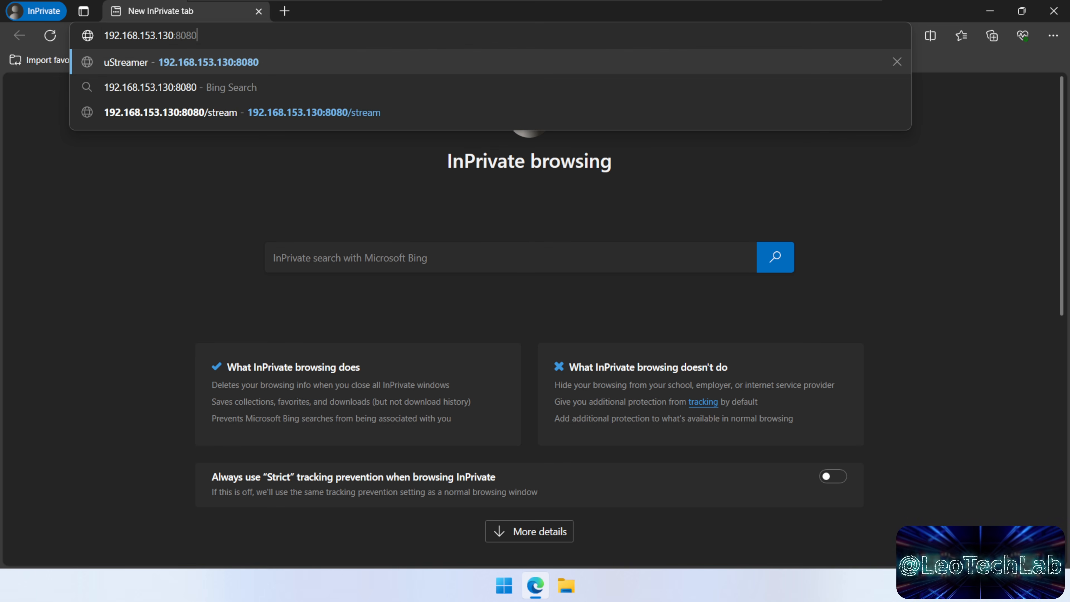
key(Left)
key(End)
key(Return)
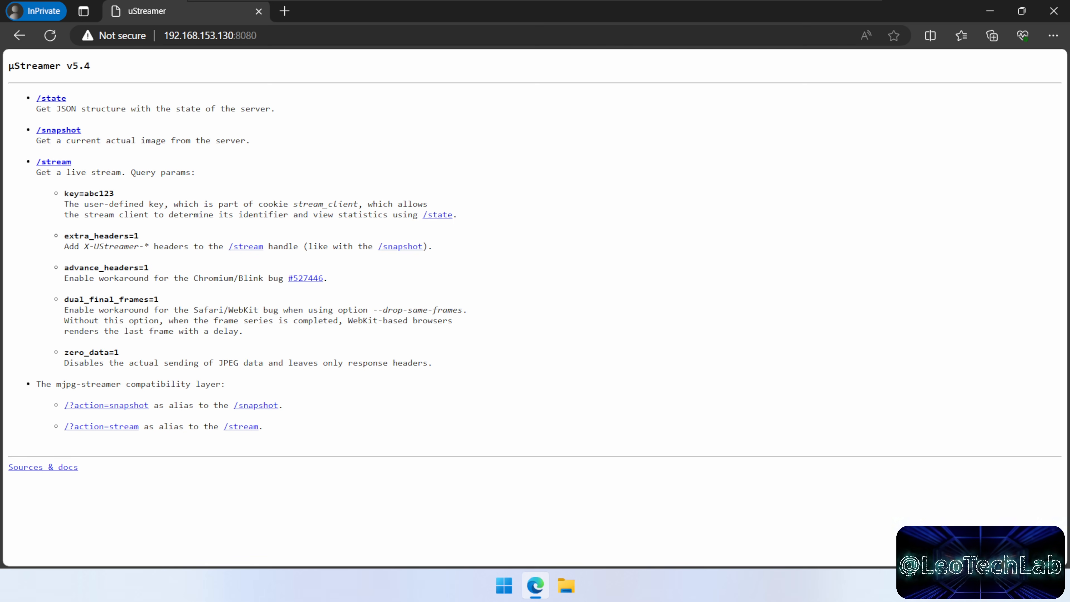
click(63, 165)
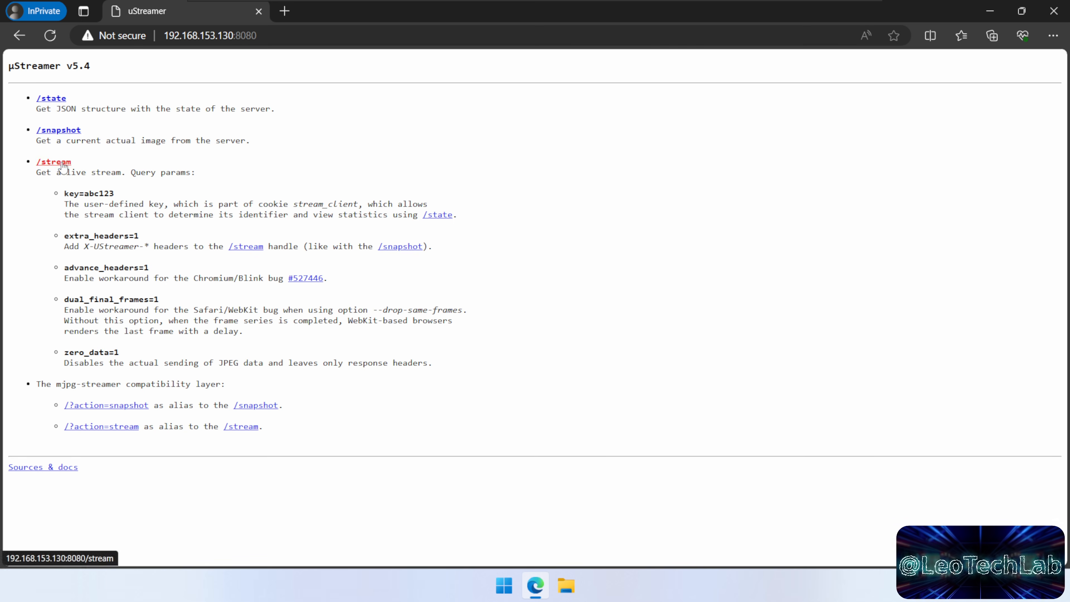